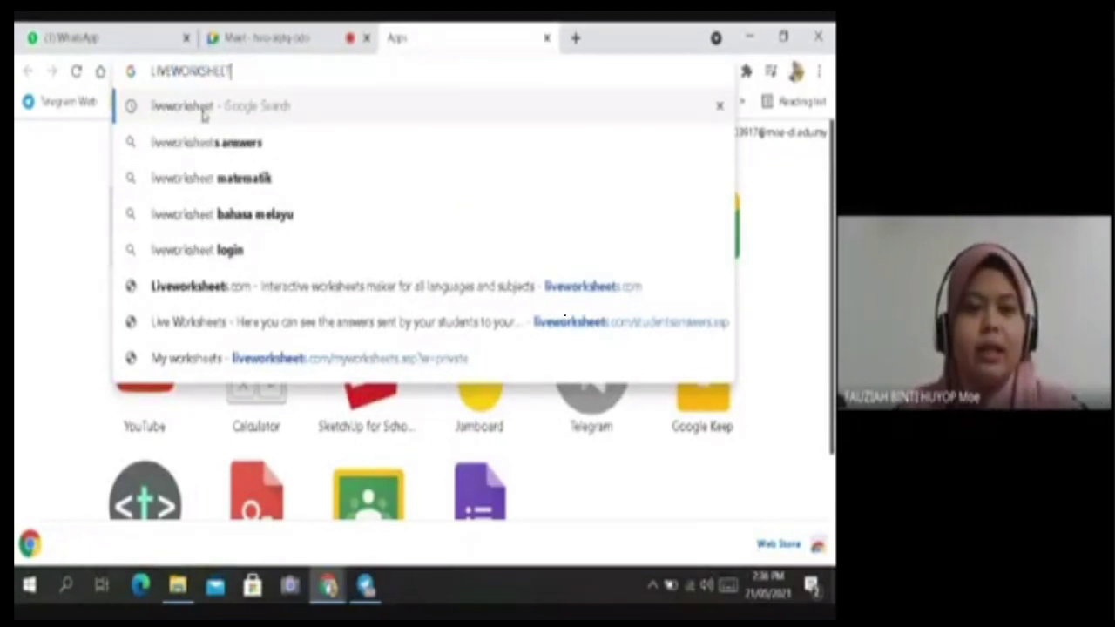
Search Google for Liveworksheets, open liveworksheets.com and bring up the Teachers access login form.
click(203, 114)
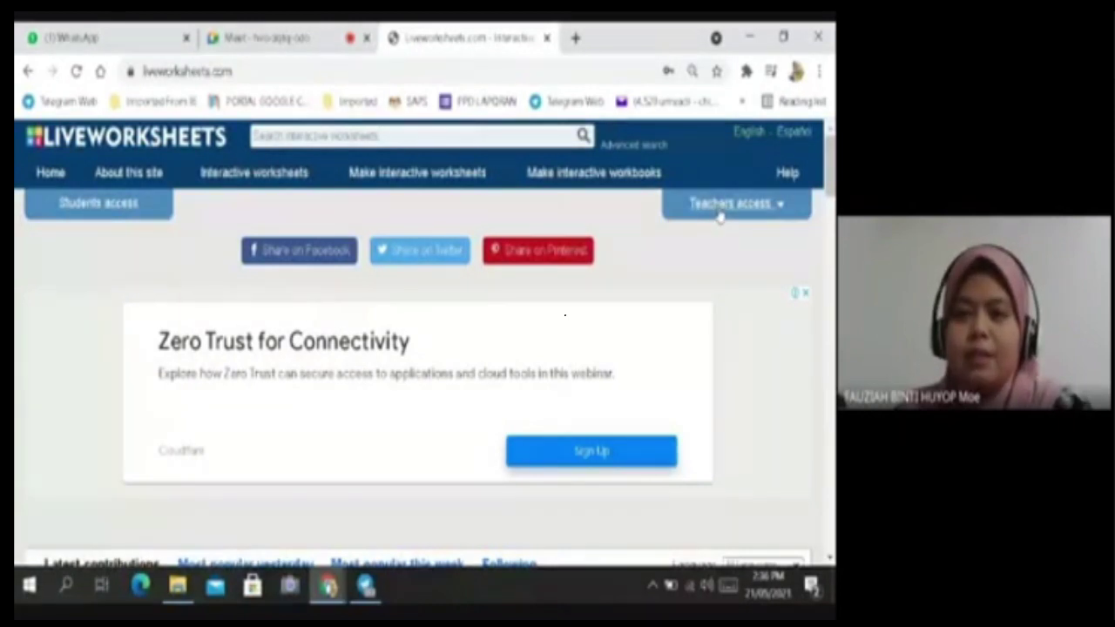
click(769, 213)
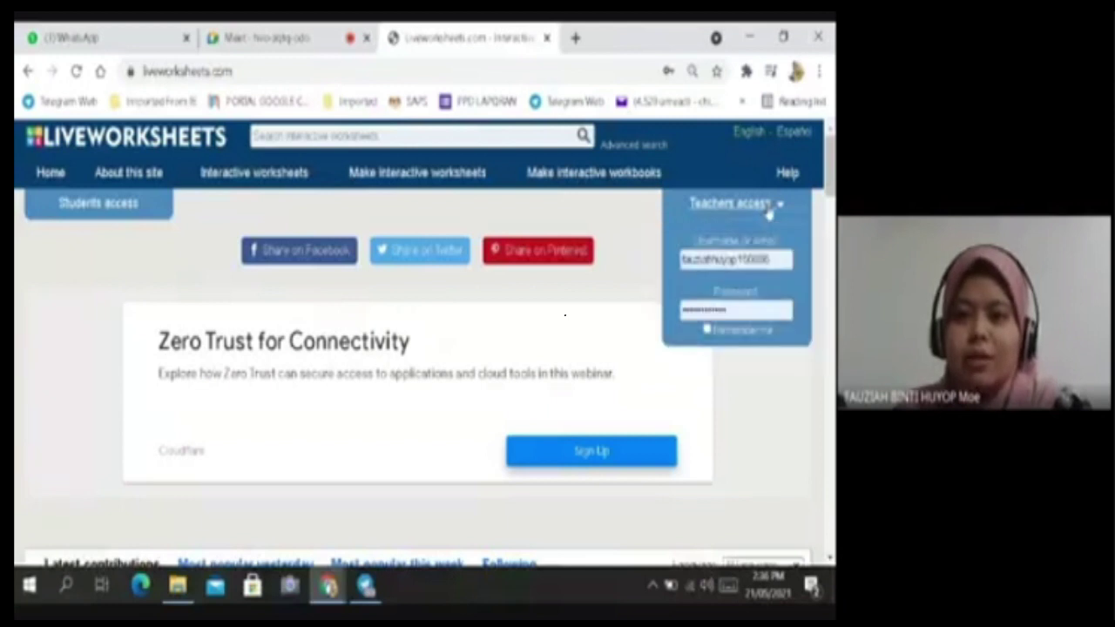
Reopen the teacher login form and look over the new account registration page.
click(746, 215)
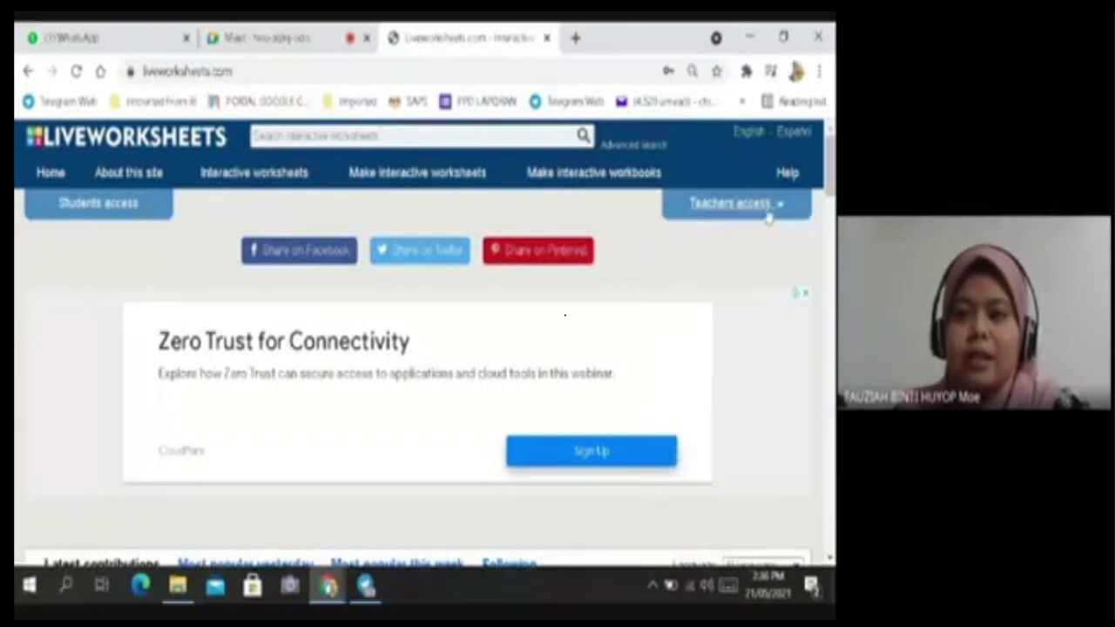
click(769, 216)
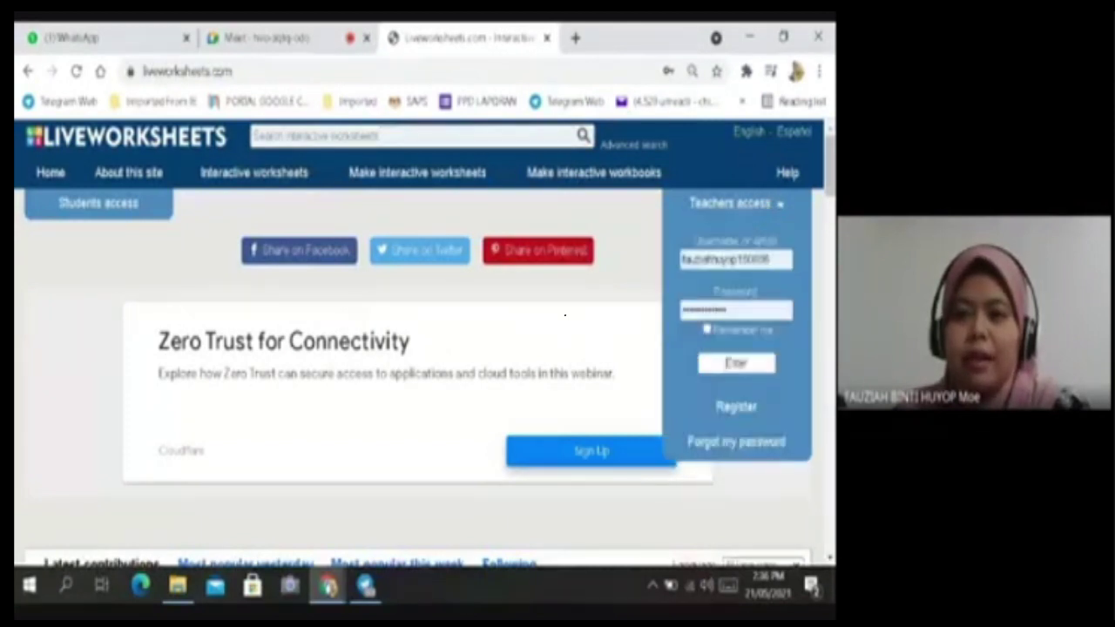
click(737, 416)
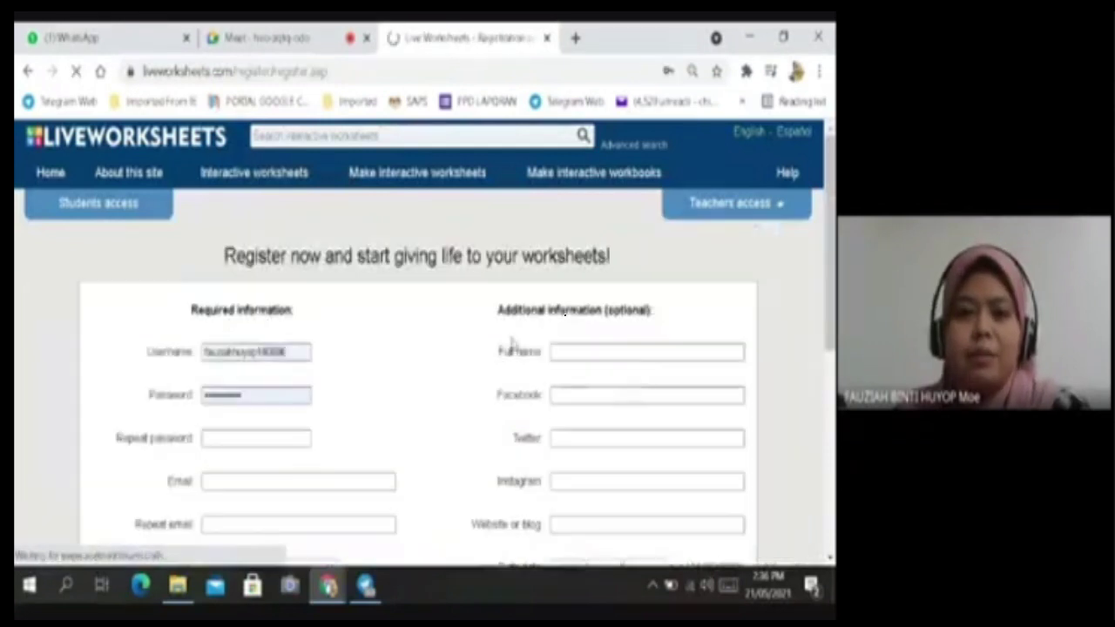
scroll(397, 329, down, 3)
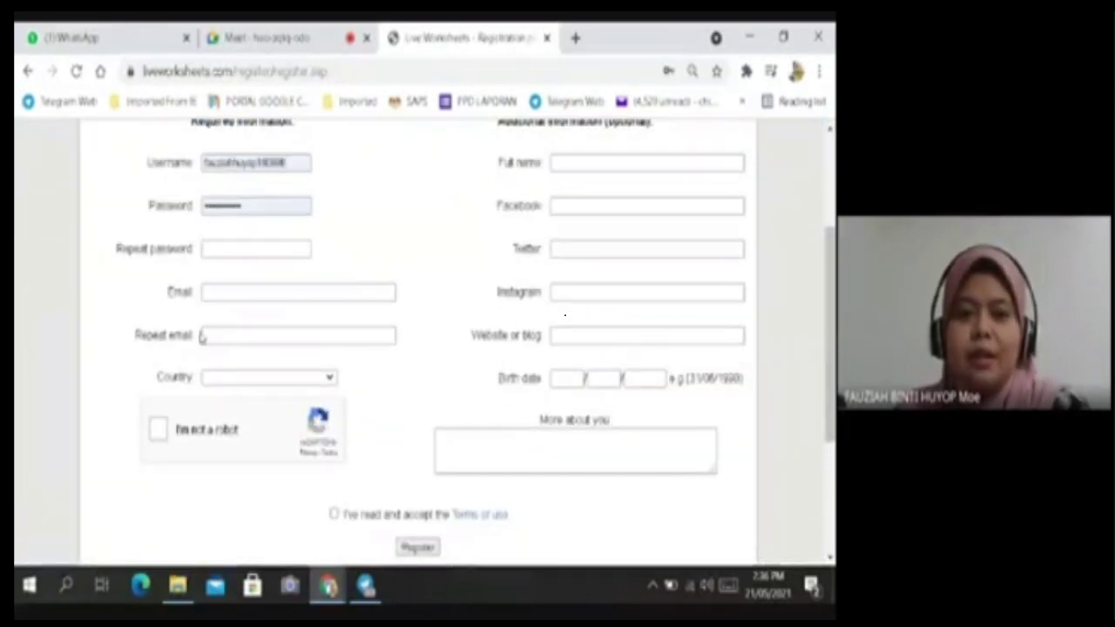
scroll(453, 273, up, 3)
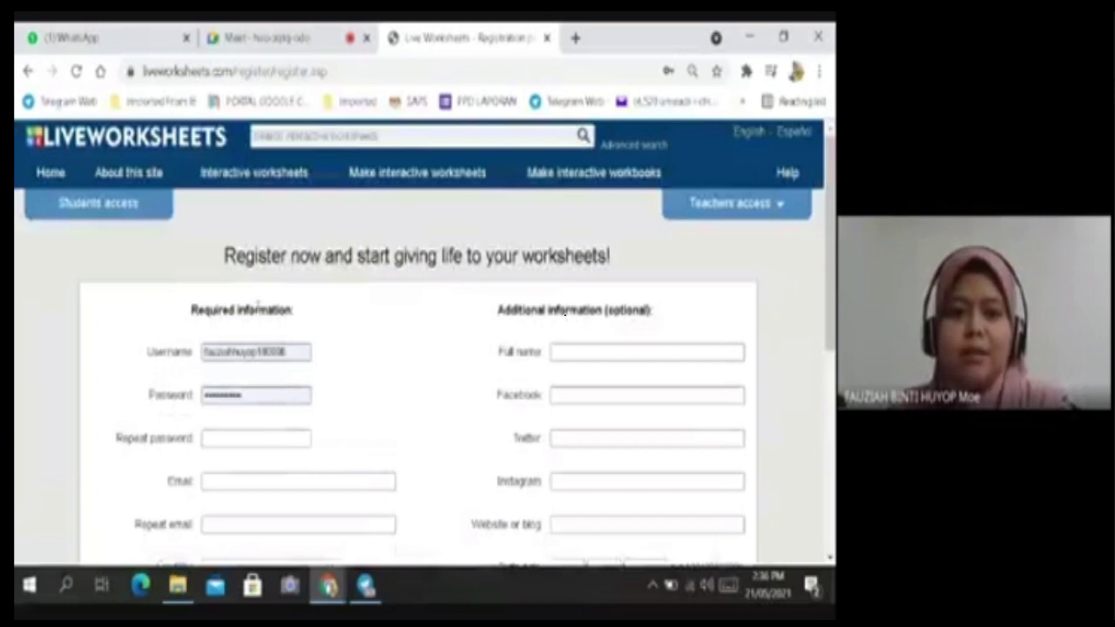
scroll(254, 306, down, 2)
scroll(269, 369, up, 1)
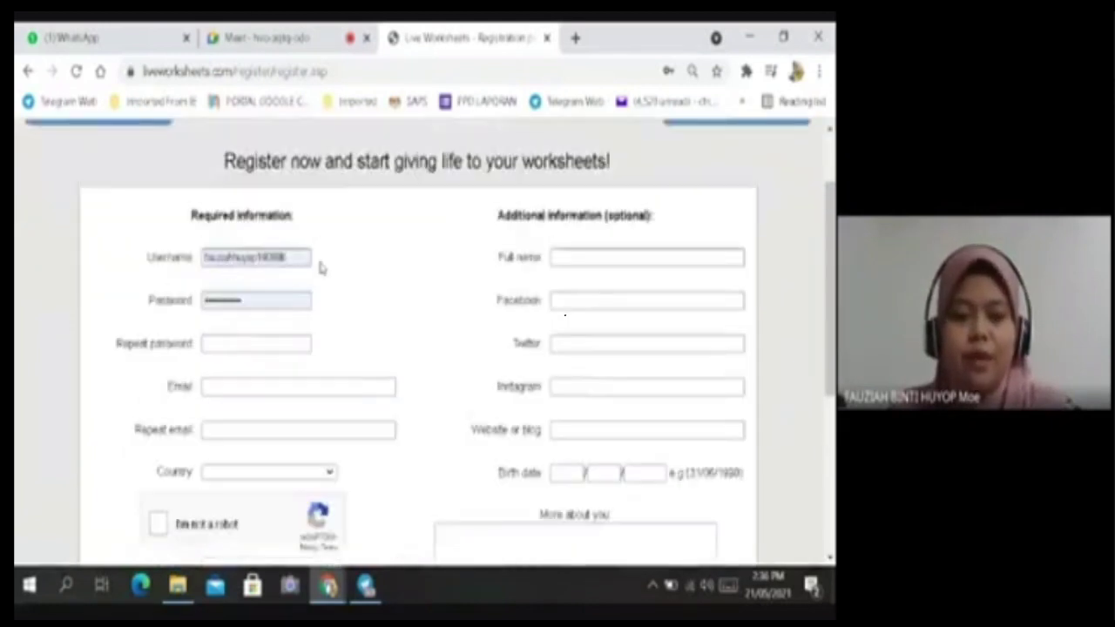
scroll(465, 334, up, 1)
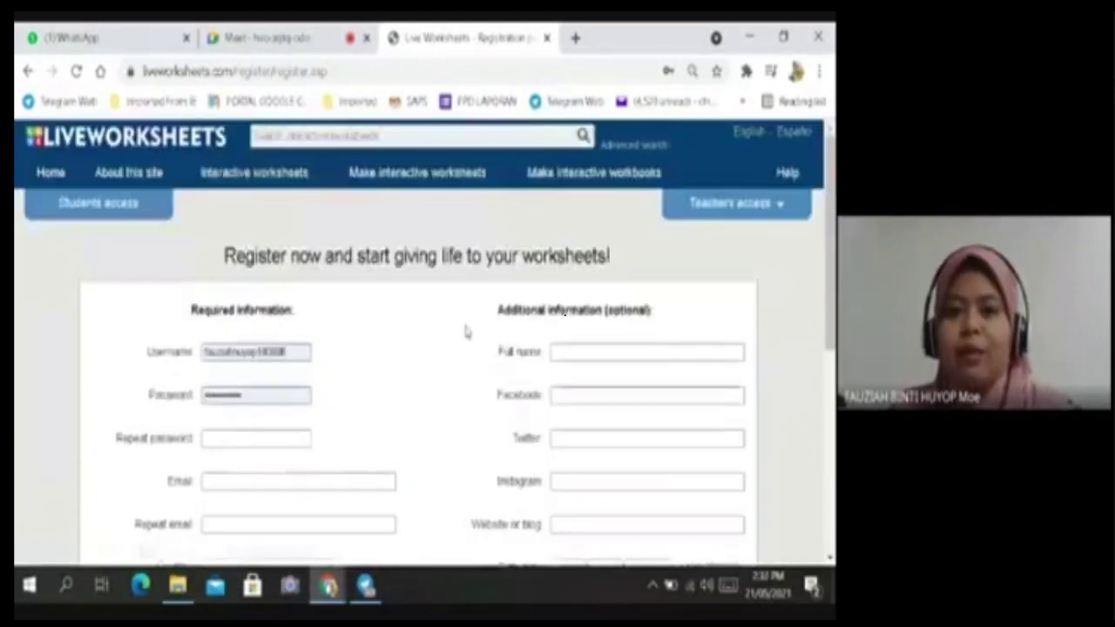
Sign in with the autofilled teacher credentials, dismissing the 'username already in use' alerts.
click(736, 205)
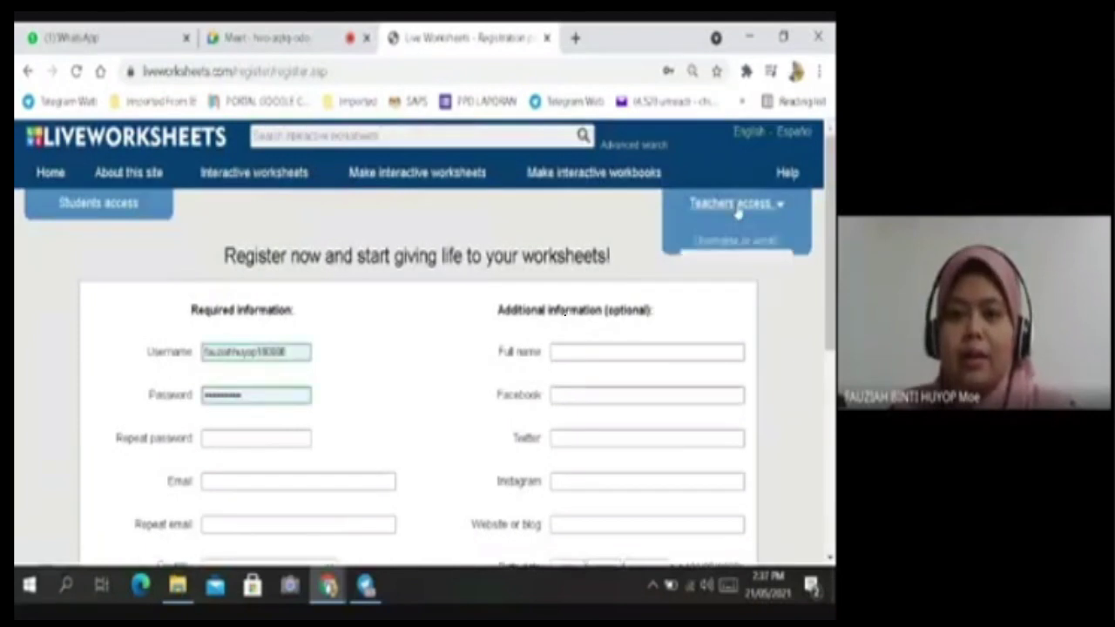
click(557, 179)
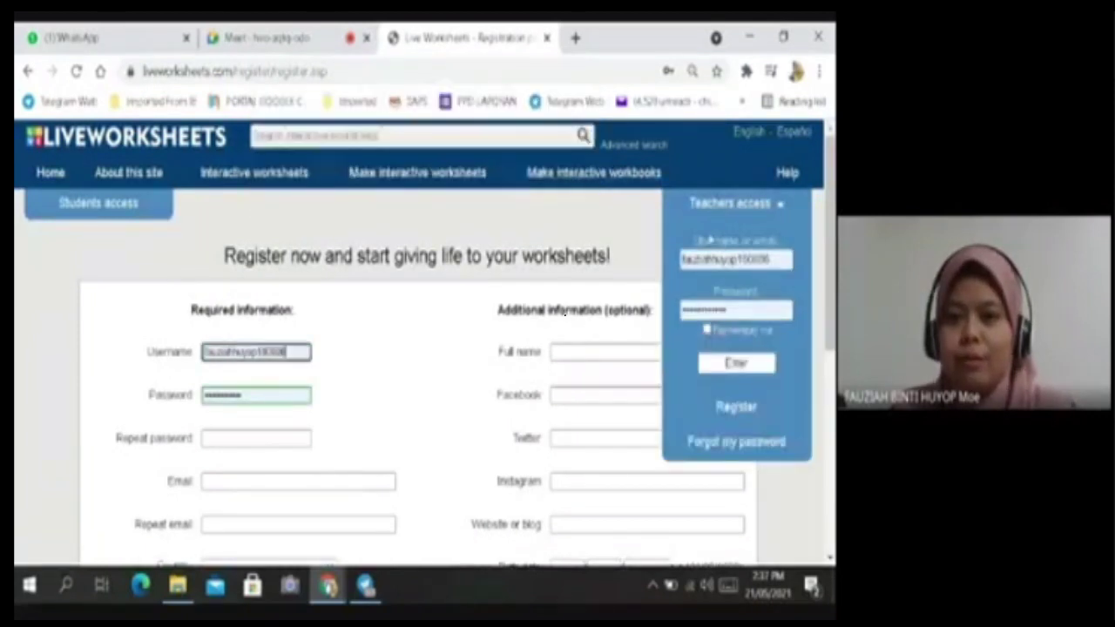
click(754, 223)
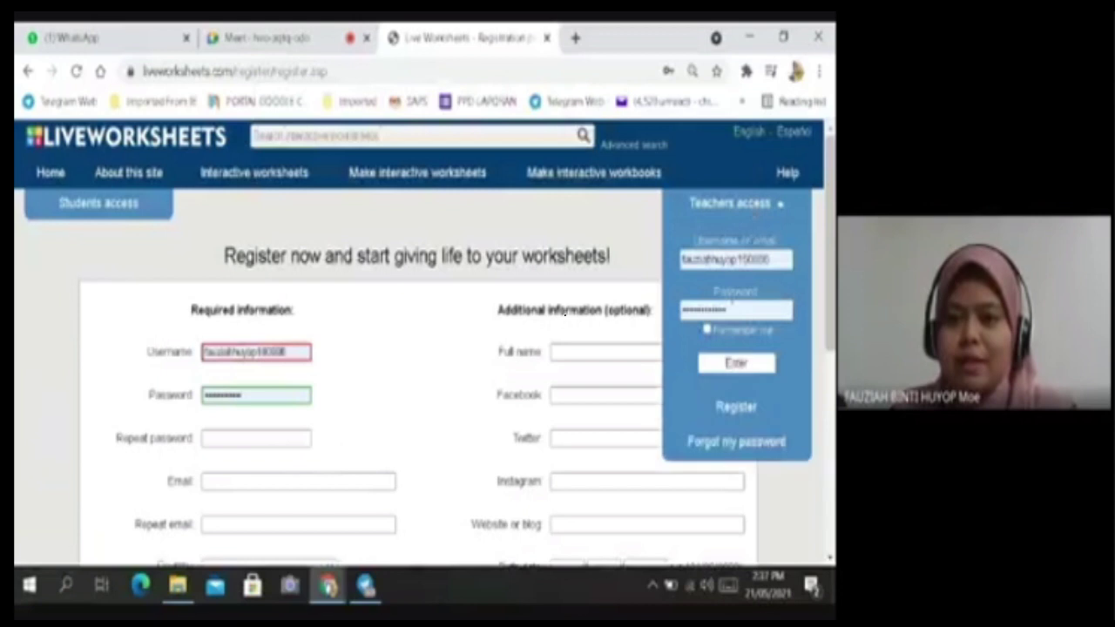
click(742, 365)
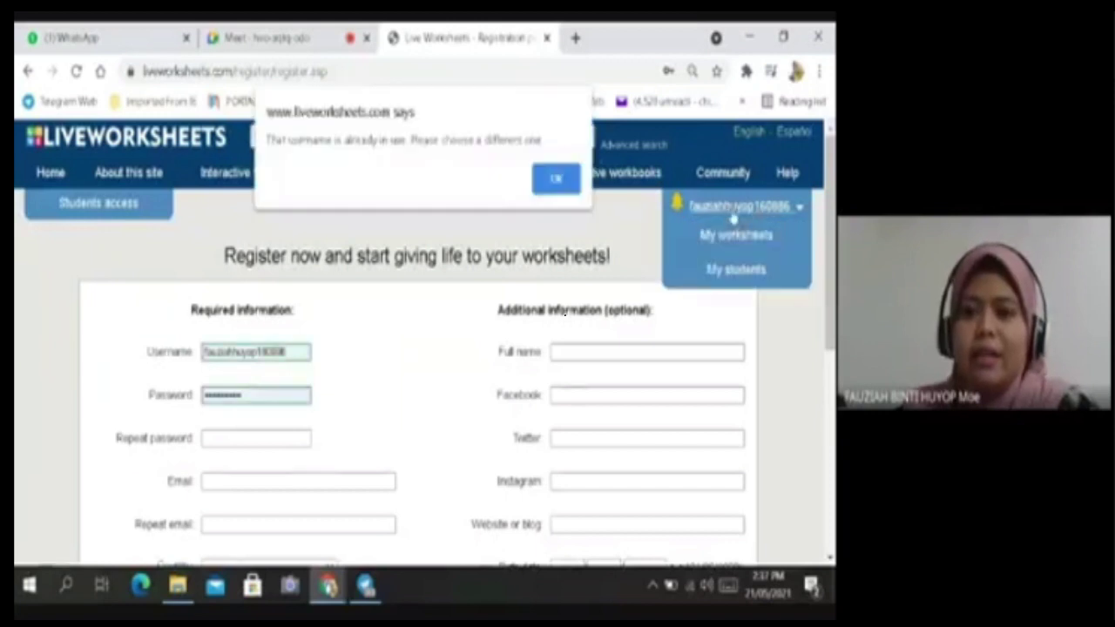
click(553, 183)
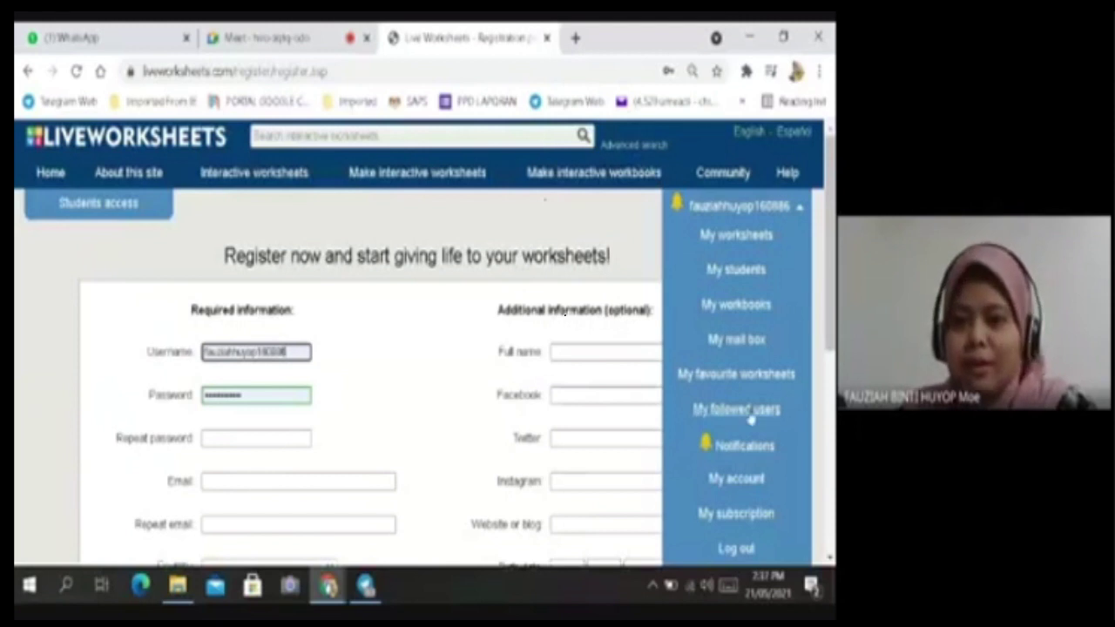
From the account menu, view the My worksheets page and then the My students page.
click(736, 240)
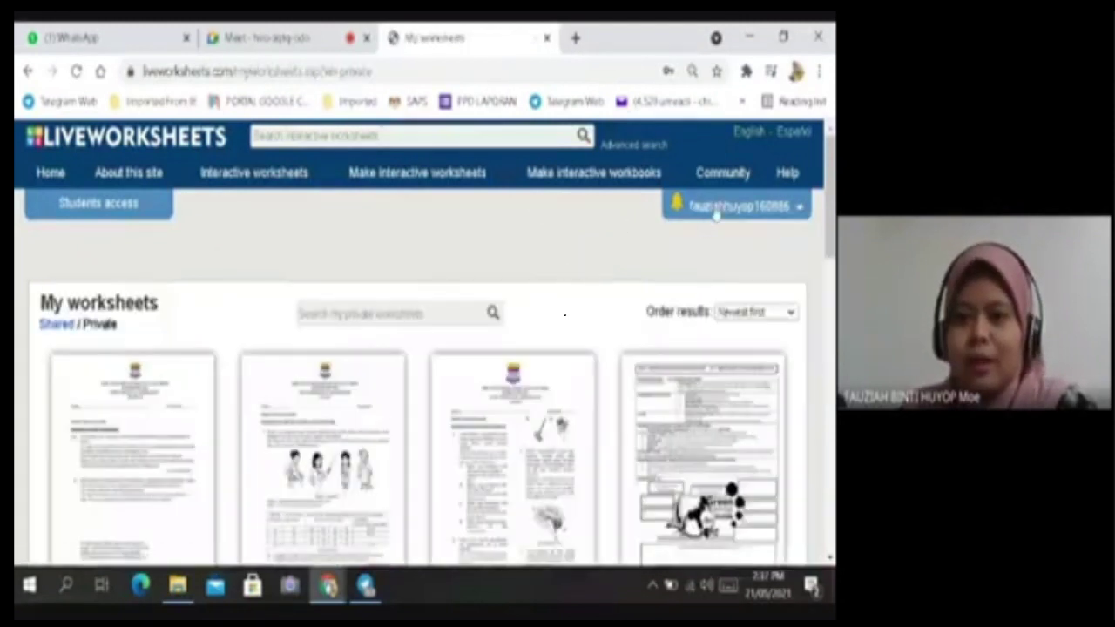
click(714, 209)
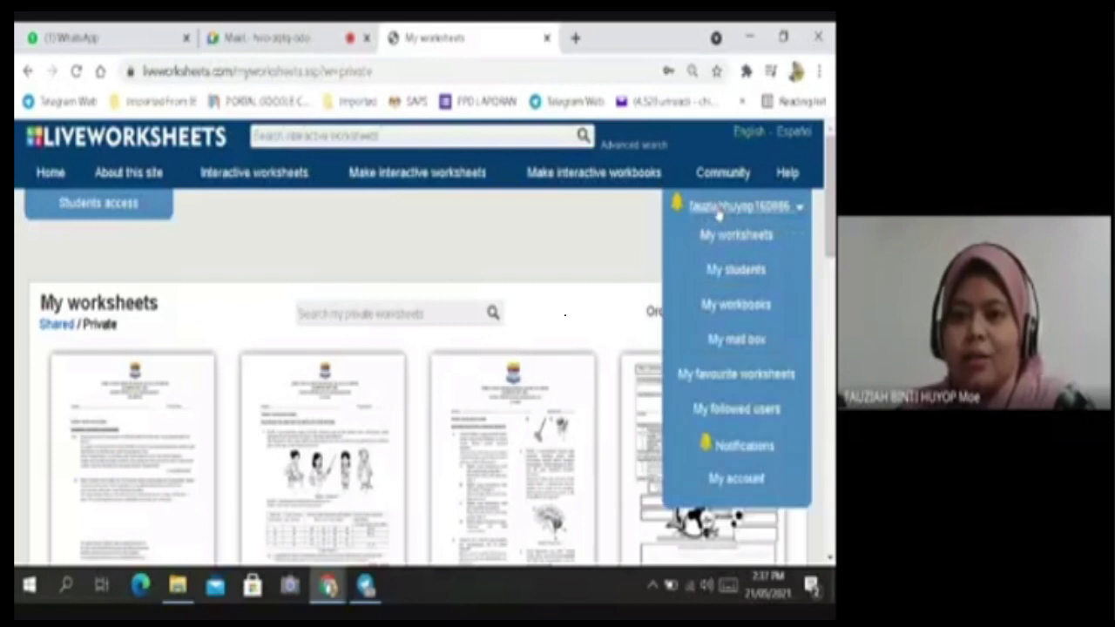
click(599, 247)
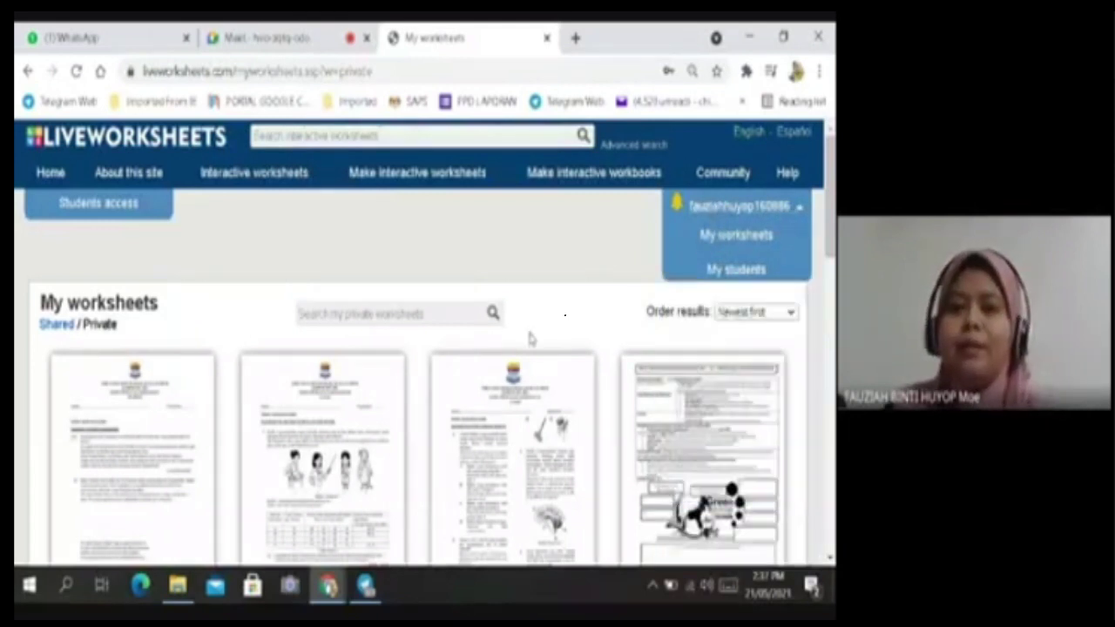
click(745, 214)
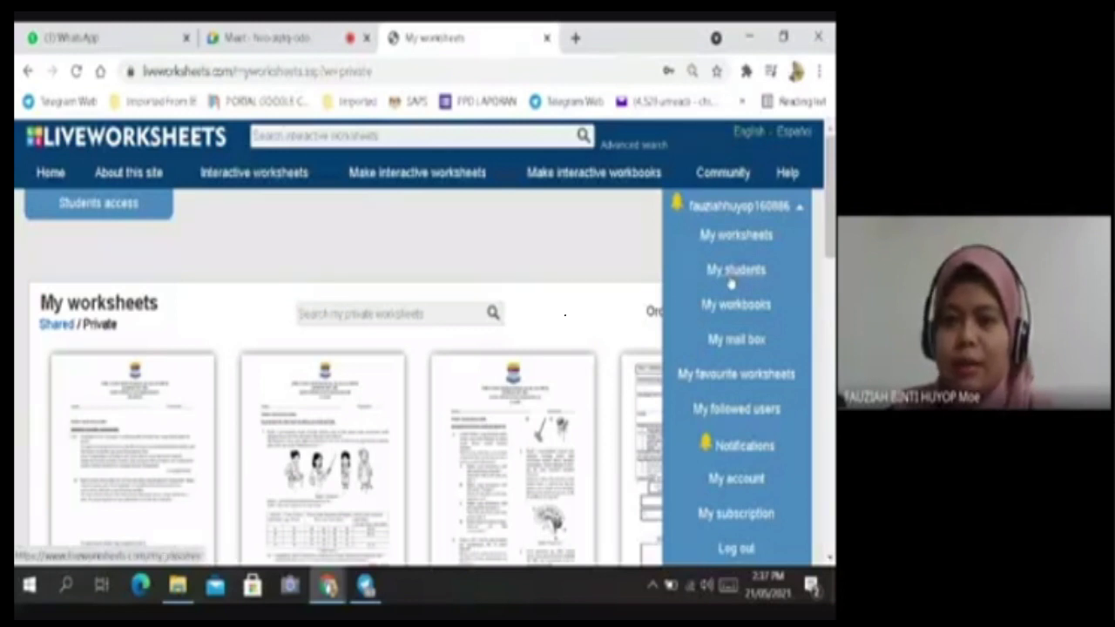
click(733, 272)
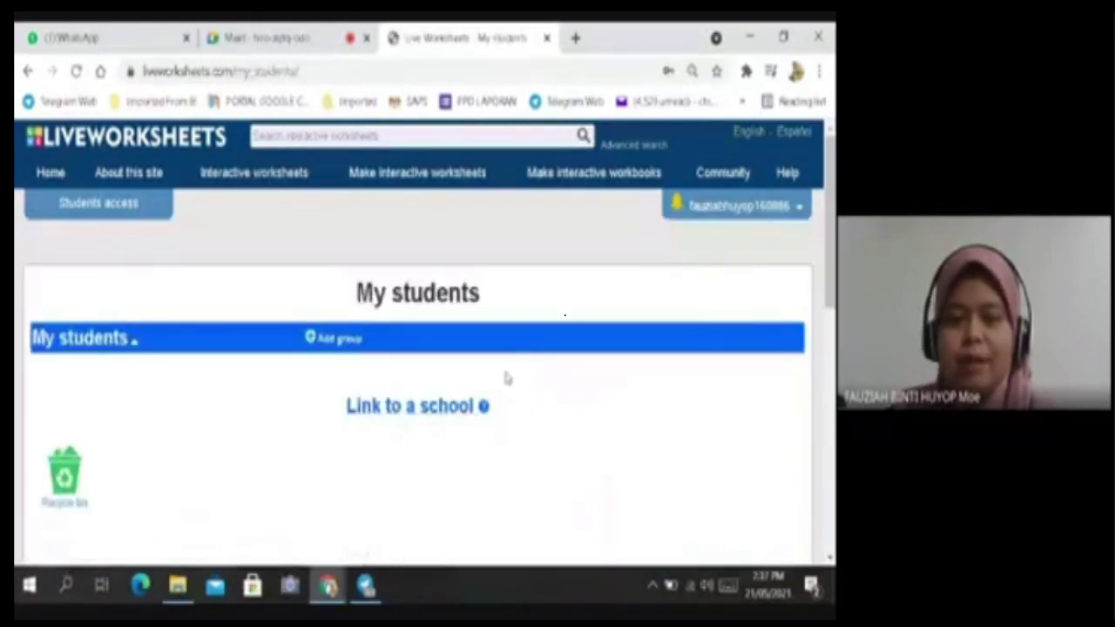
Open My interactive workbooks and check the 'GEMPUR TOV KIMIA TINGKATAN 4' workbook listing.
click(720, 213)
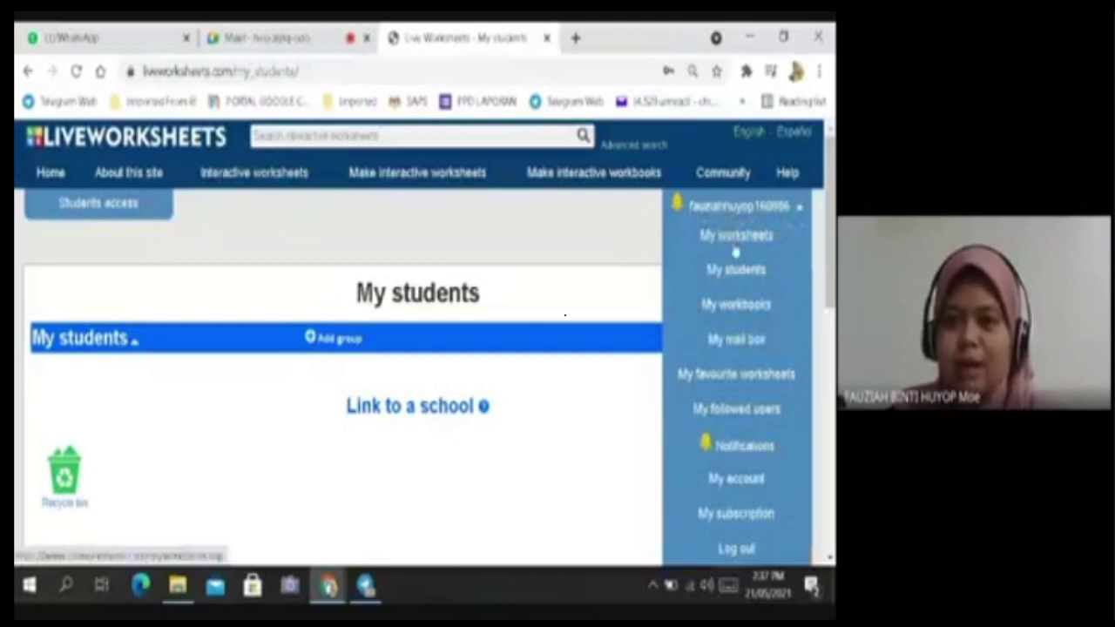
click(736, 306)
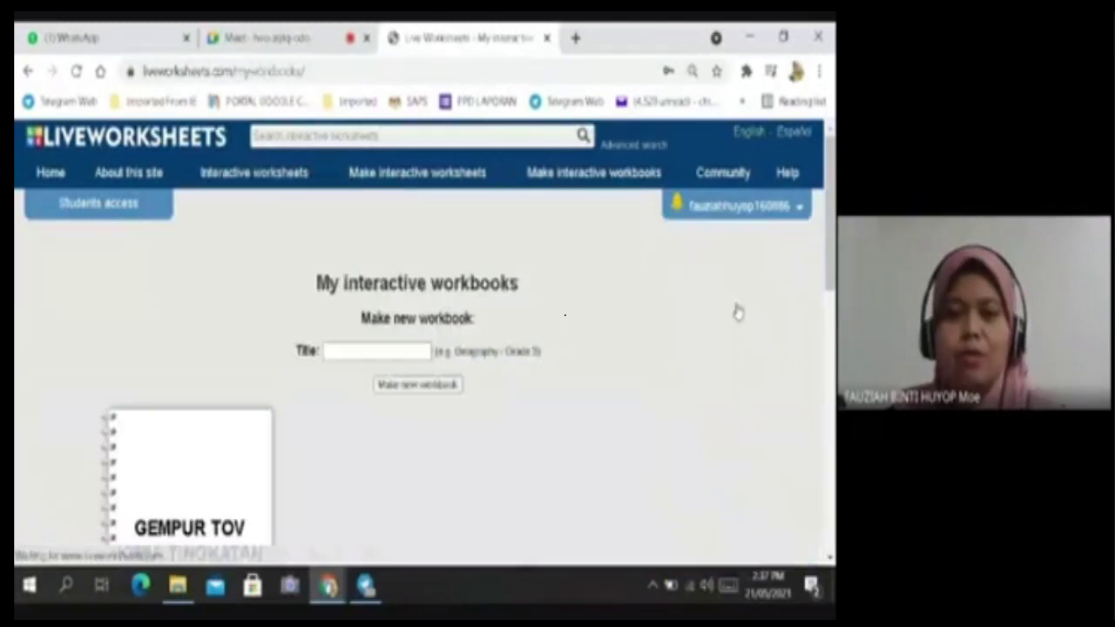
scroll(445, 365, down, 2)
scroll(445, 366, down, 1)
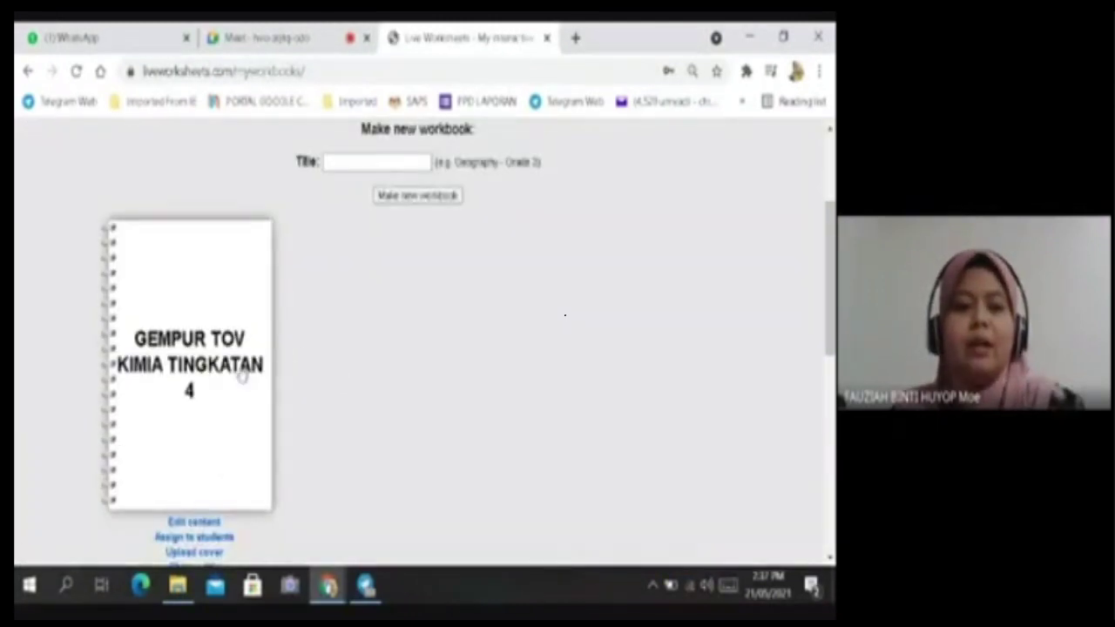
scroll(523, 322, up, 2)
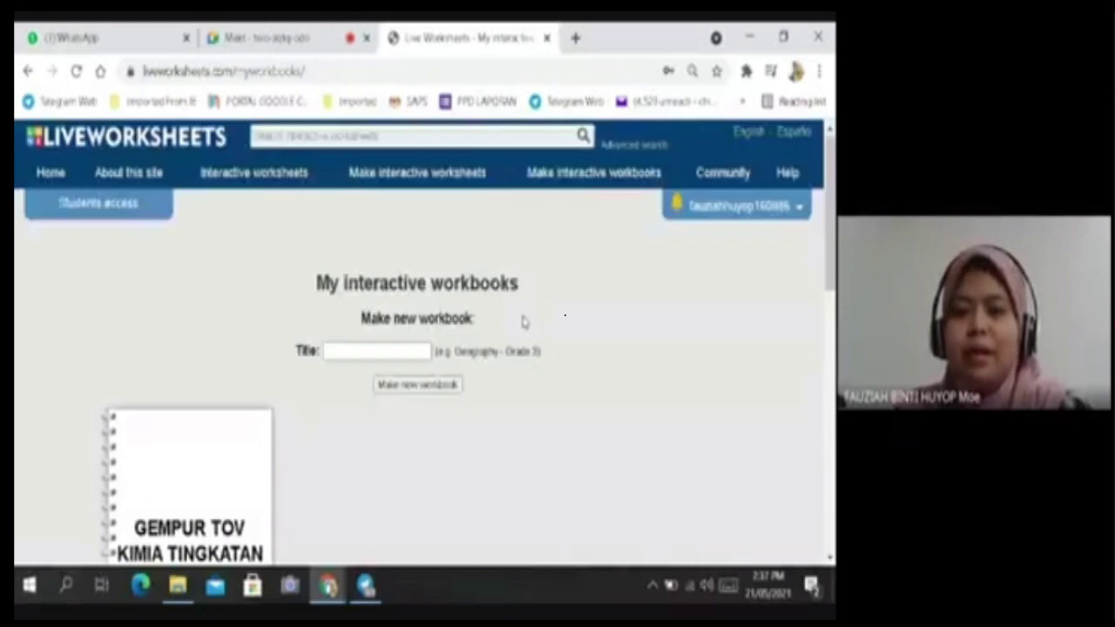
click(712, 215)
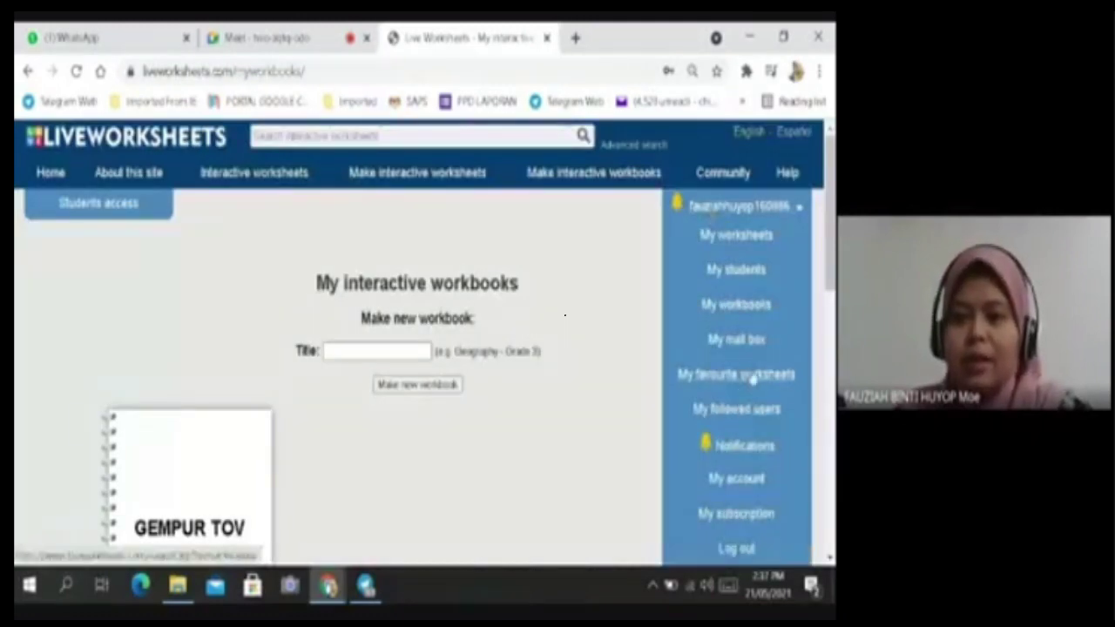
Open My mail box and browse the students' submitted answers.
click(754, 342)
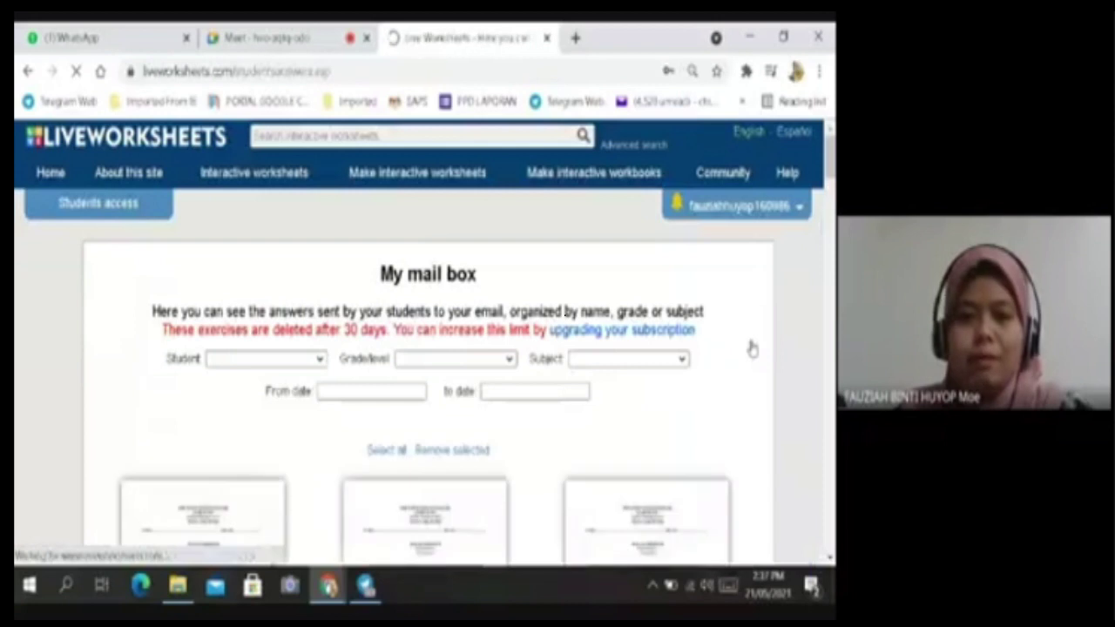
scroll(548, 404, down, 1)
scroll(538, 404, up, 1)
scroll(550, 398, down, 2)
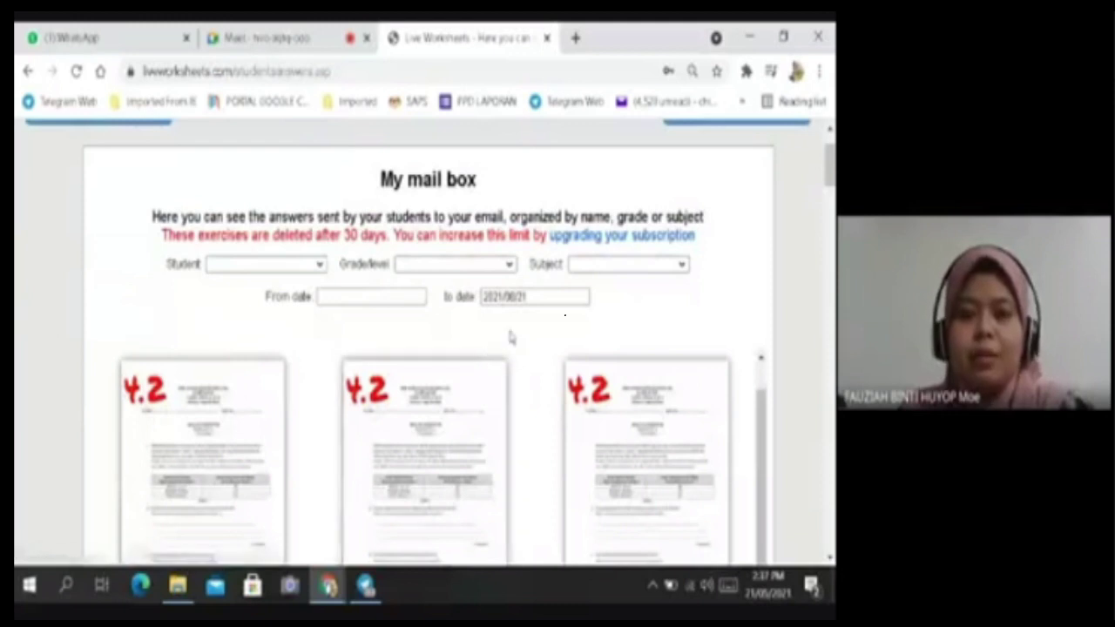
scroll(508, 331, down, 3)
scroll(518, 333, down, 2)
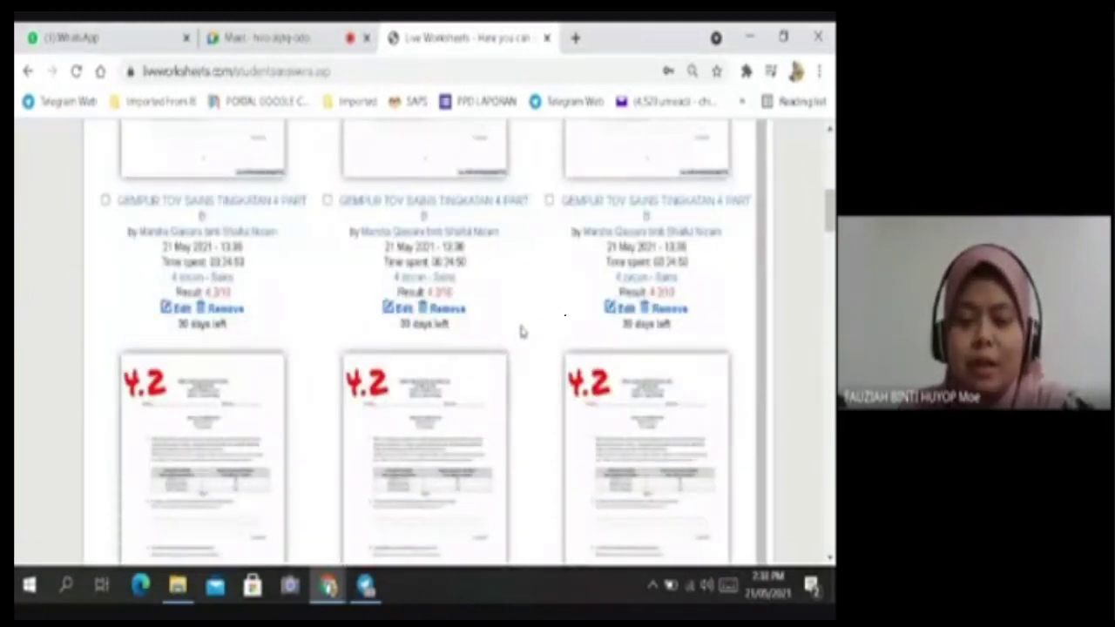
scroll(536, 320, down, 2)
scroll(534, 318, up, 1)
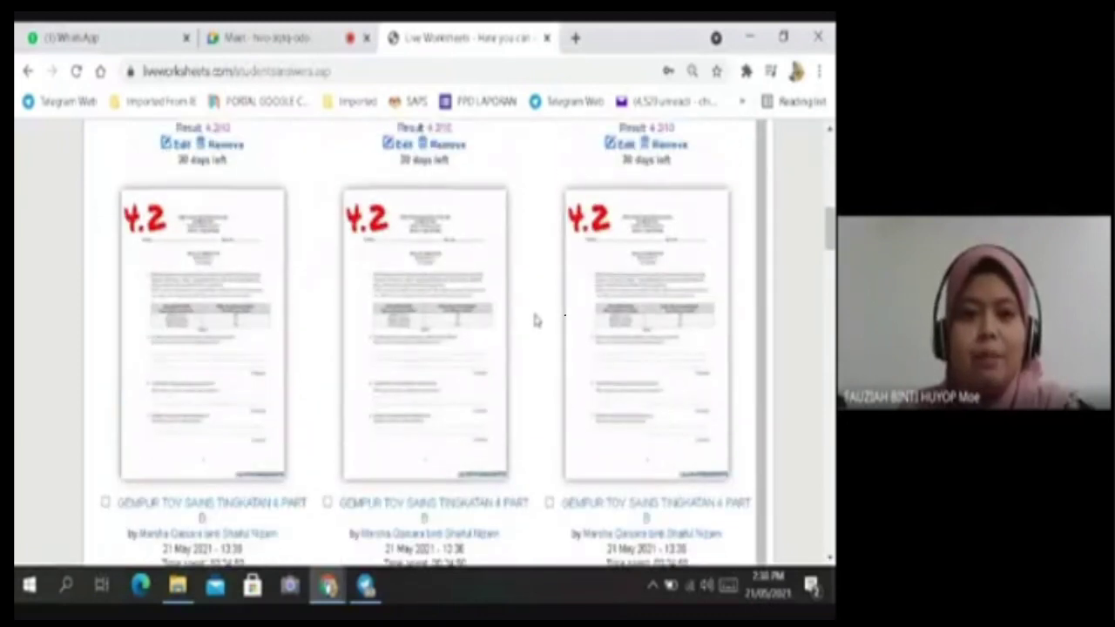
scroll(522, 320, down, 4)
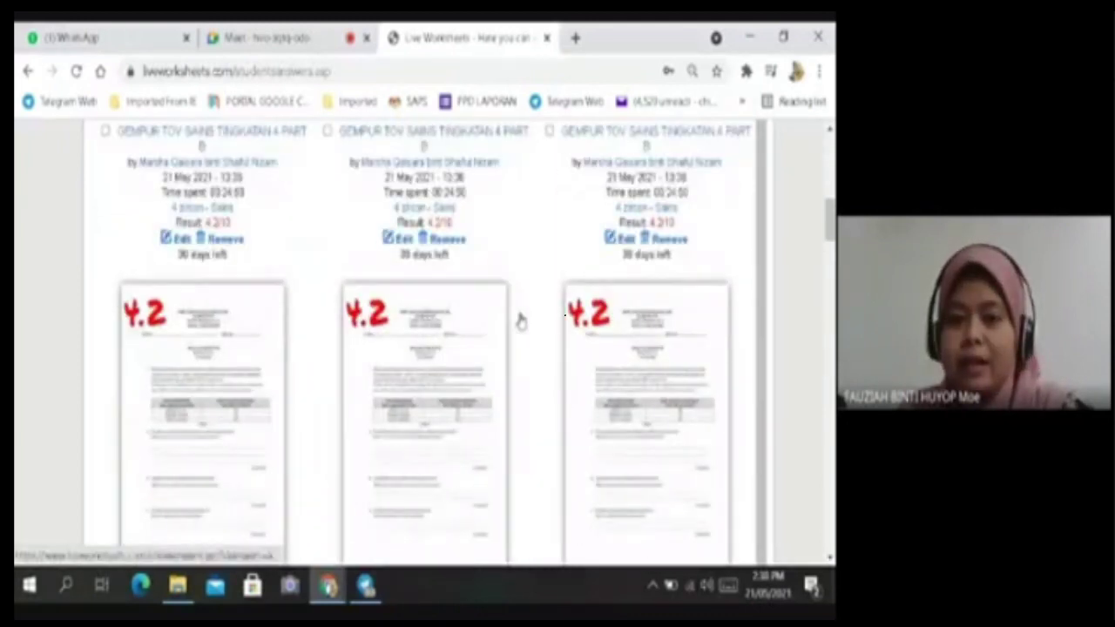
scroll(518, 319, down, 2)
scroll(517, 319, up, 1)
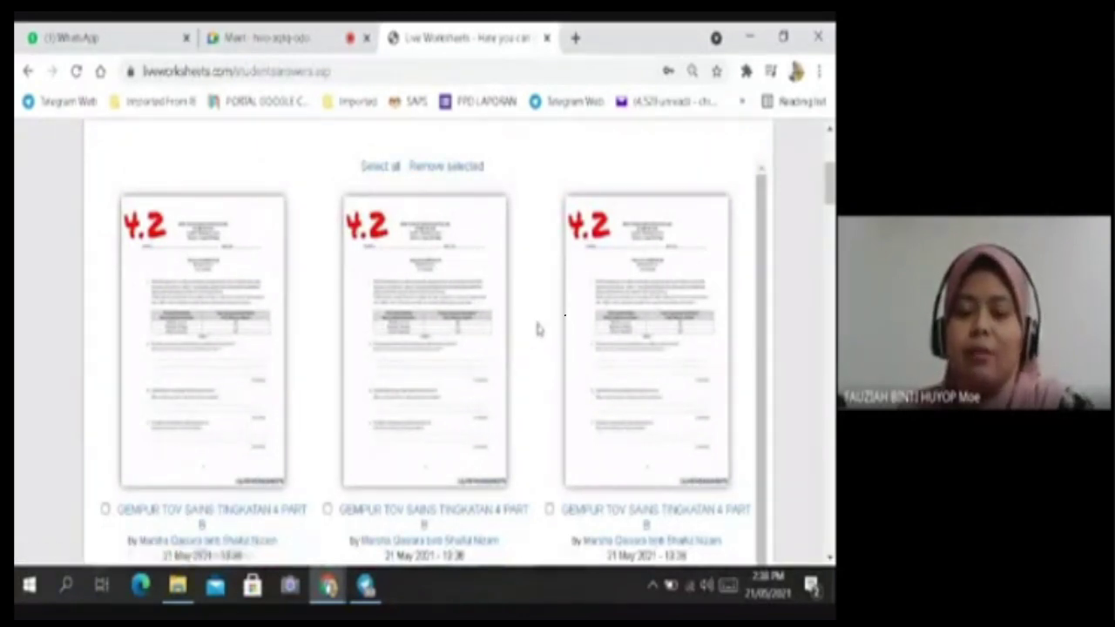
scroll(535, 330, up, 3)
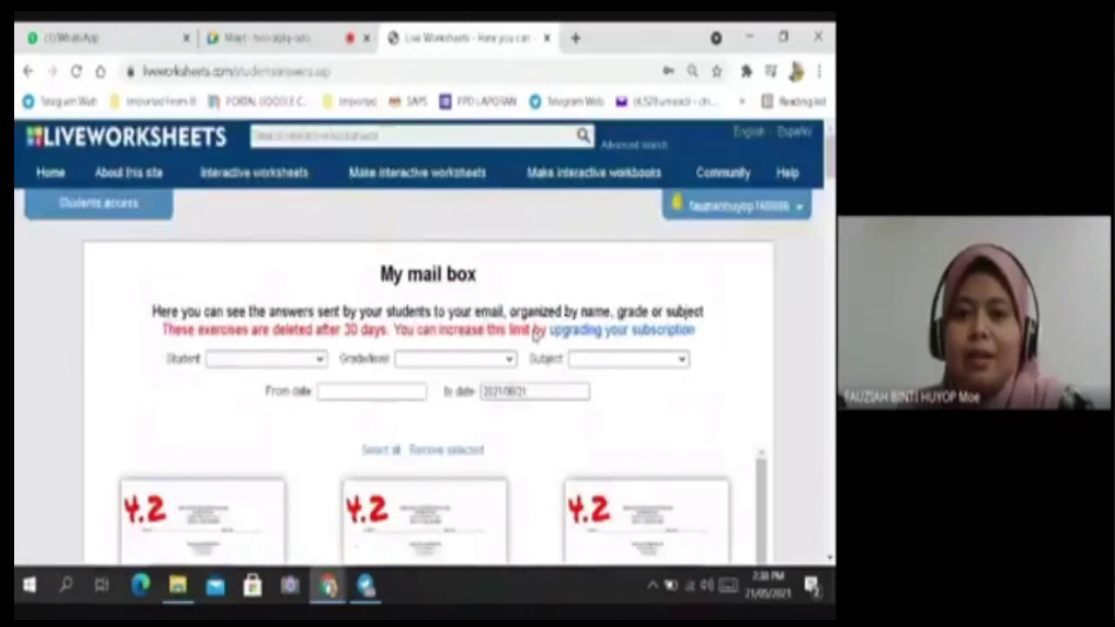
scroll(533, 331, down, 2)
scroll(535, 335, down, 1)
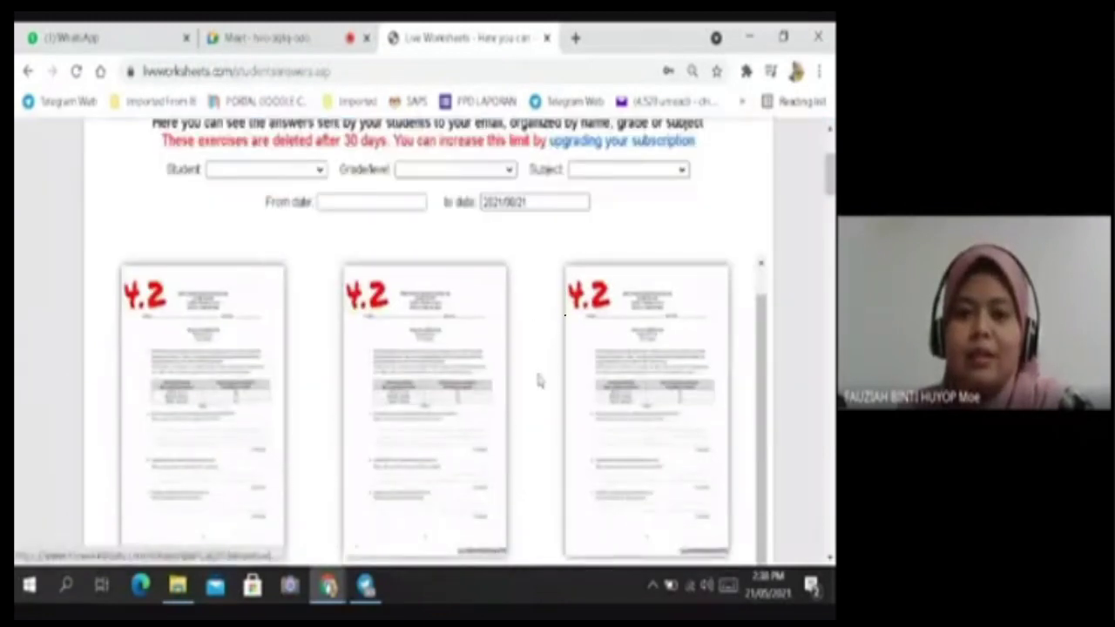
scroll(545, 353, up, 1)
scroll(544, 353, up, 2)
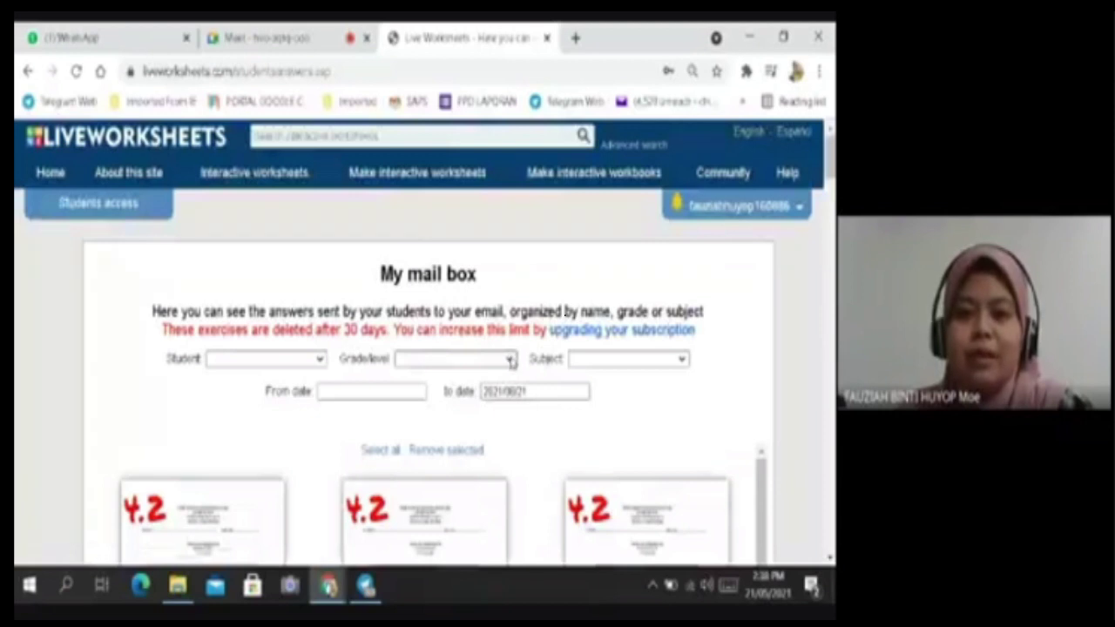
Filter the submitted answers by grade level, settling on the 4 Diamond class.
click(511, 362)
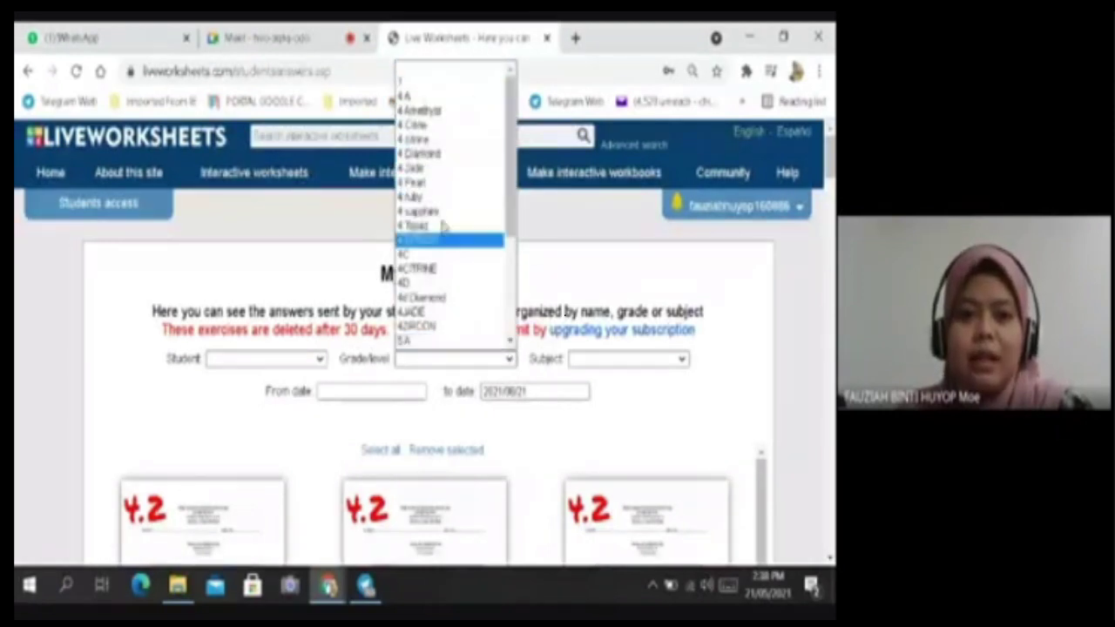
click(608, 444)
scroll(465, 435, down, 3)
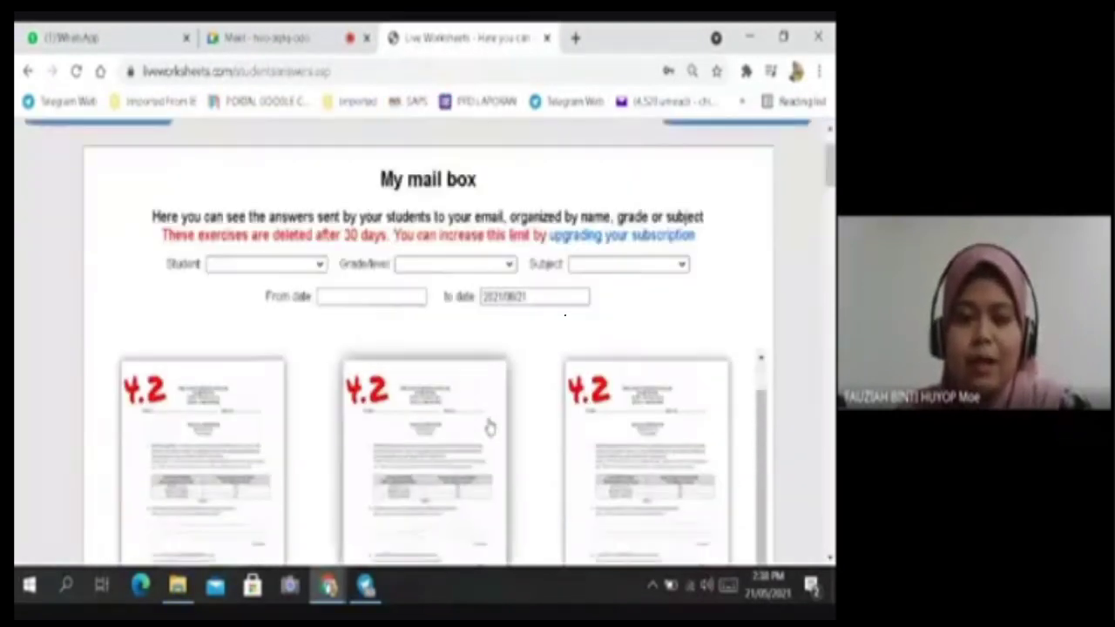
scroll(508, 381, up, 1)
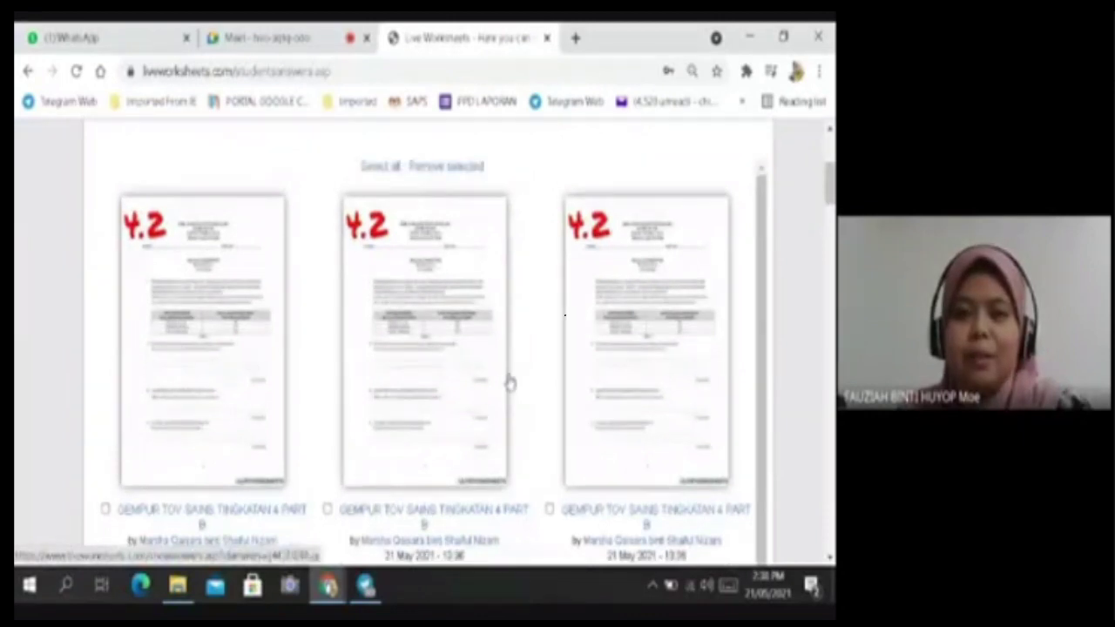
scroll(512, 224, up, 3)
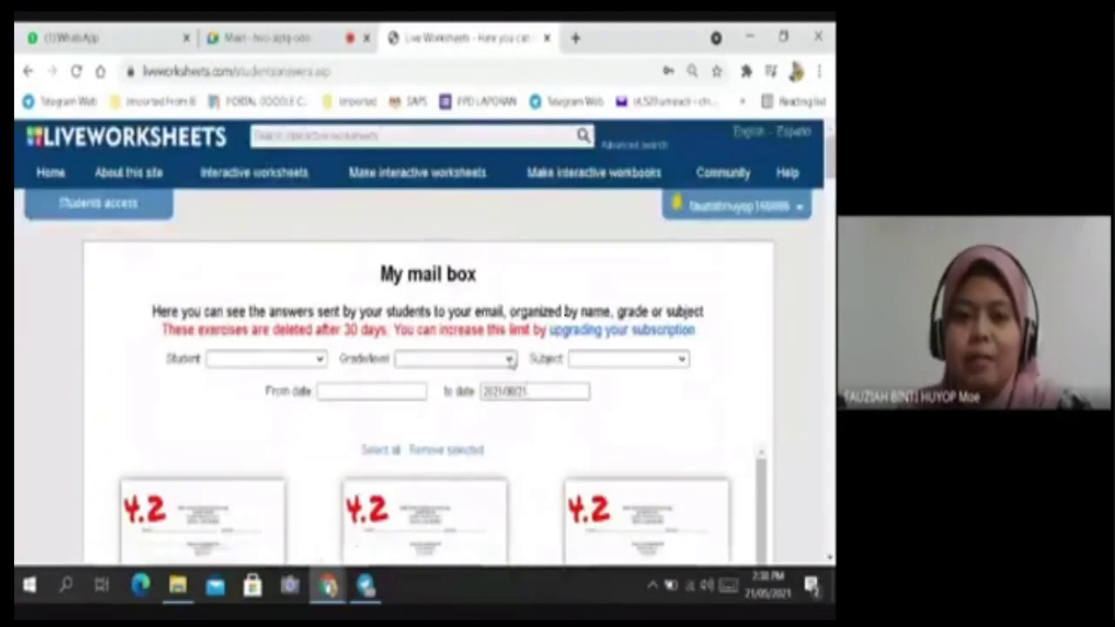
click(509, 360)
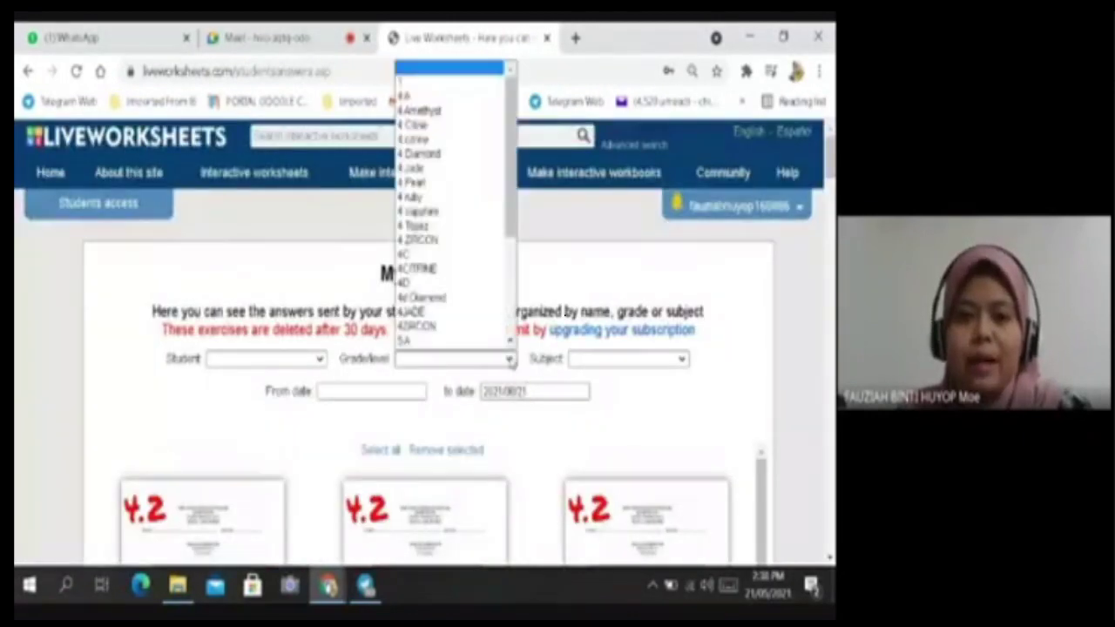
click(459, 285)
scroll(505, 431, down, 1)
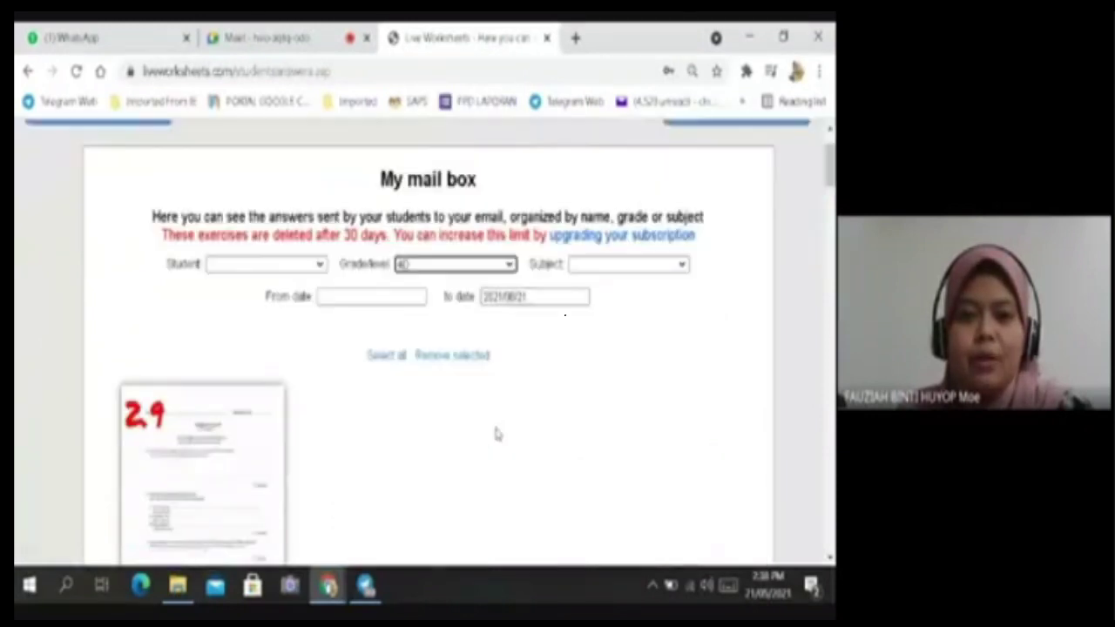
click(508, 264)
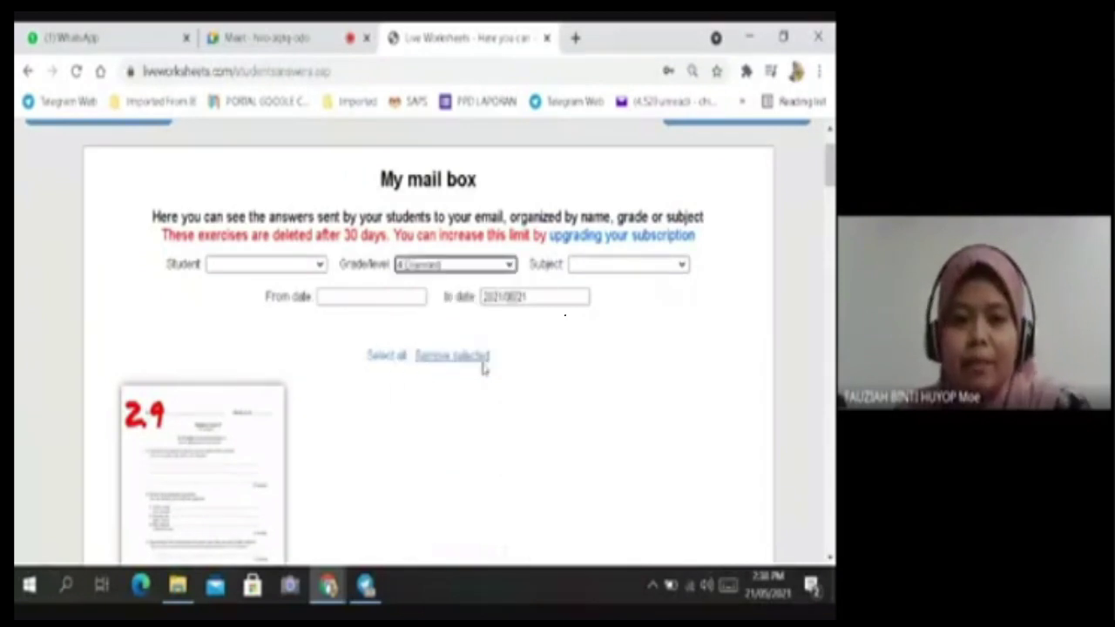
click(484, 365)
Review the filtered 'PART C GEMPUR TOV KIMIA FORM 4' submissions with time spent and results.
scroll(527, 428, down, 1)
scroll(538, 410, down, 8)
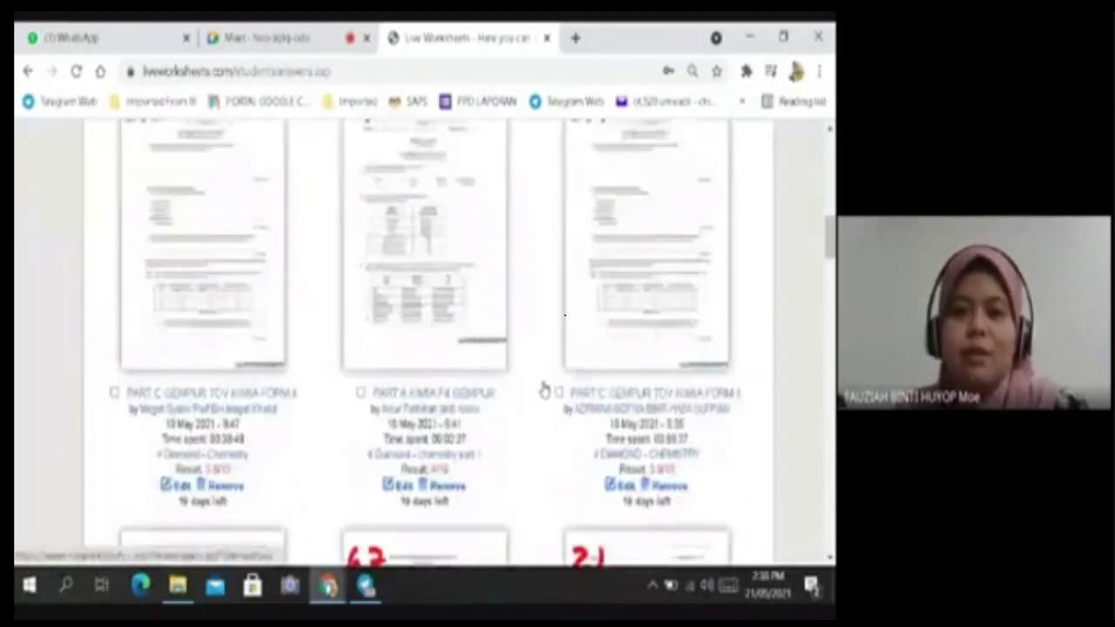
scroll(543, 389, down, 1)
scroll(543, 390, down, 2)
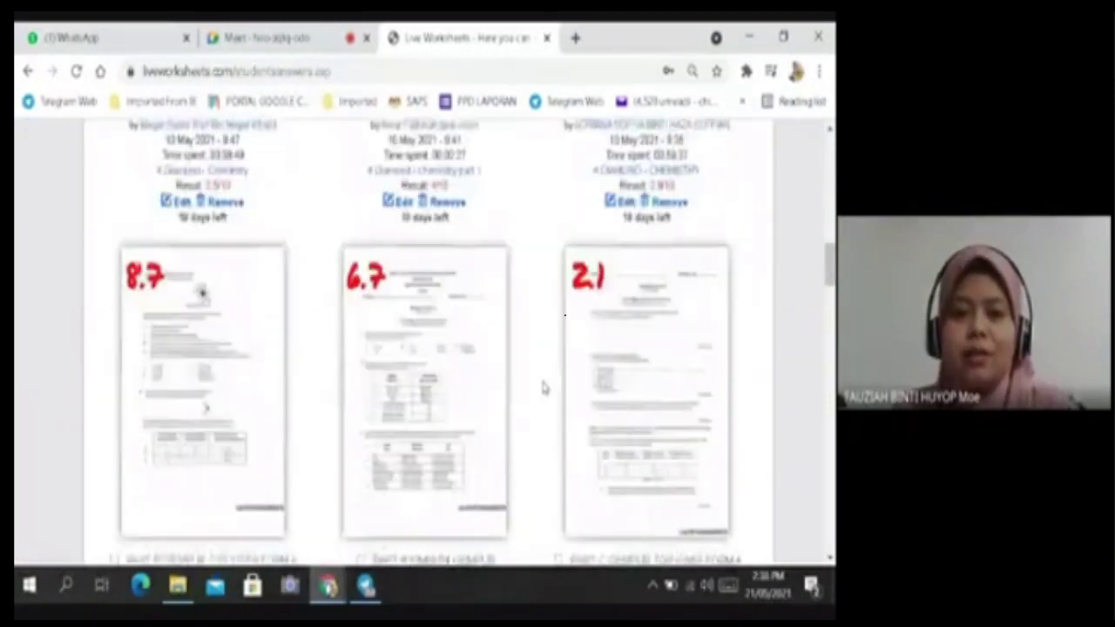
scroll(543, 390, down, 2)
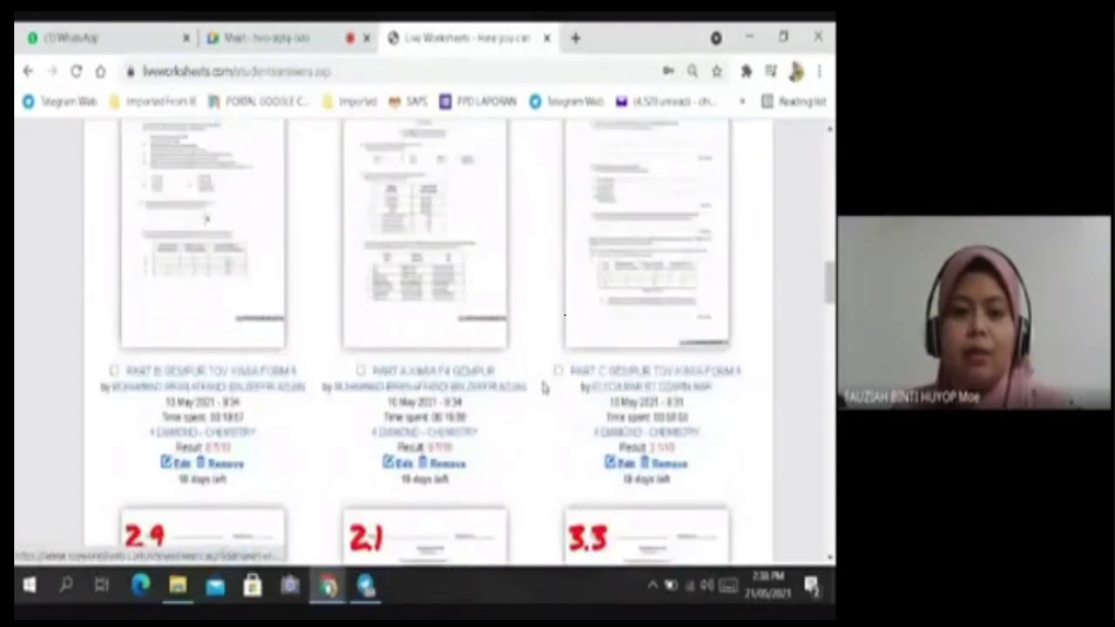
scroll(543, 389, down, 4)
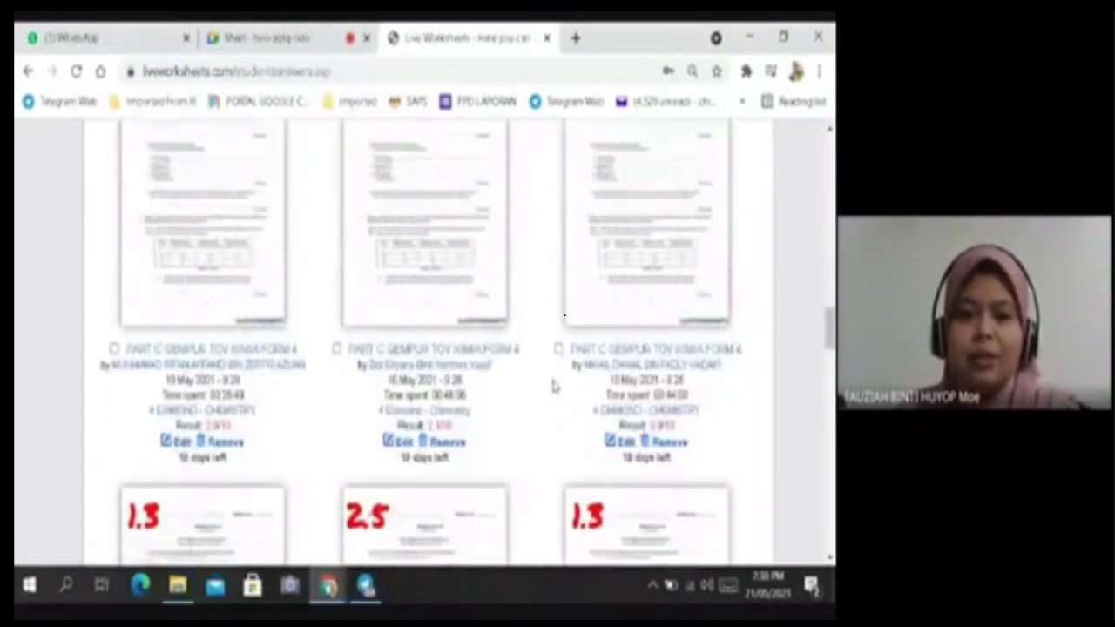
scroll(552, 385, up, 8)
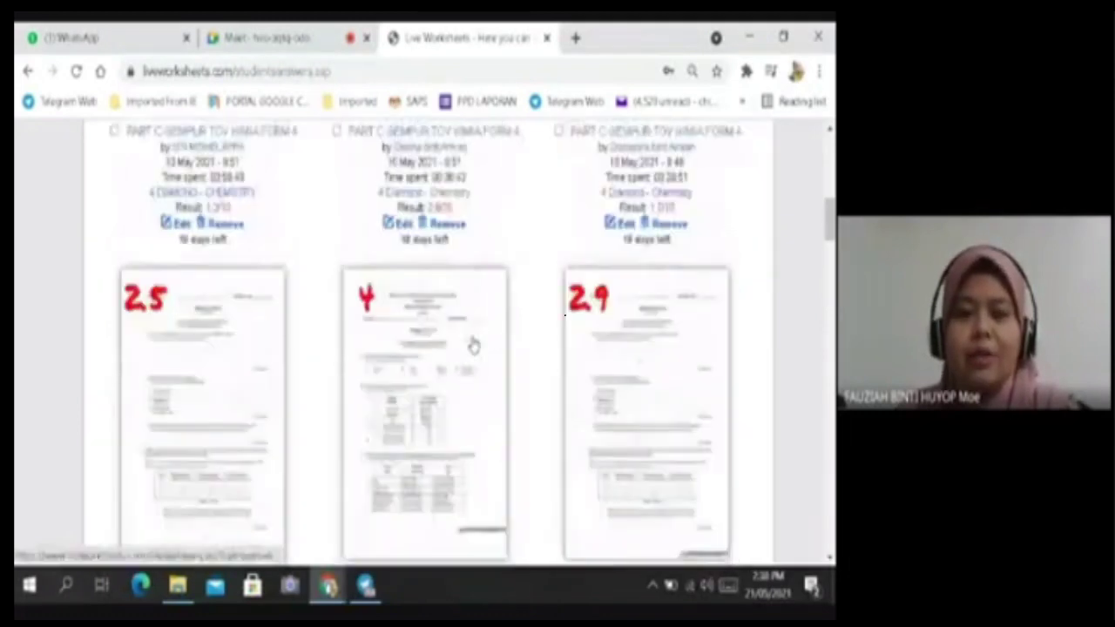
scroll(472, 345, up, 5)
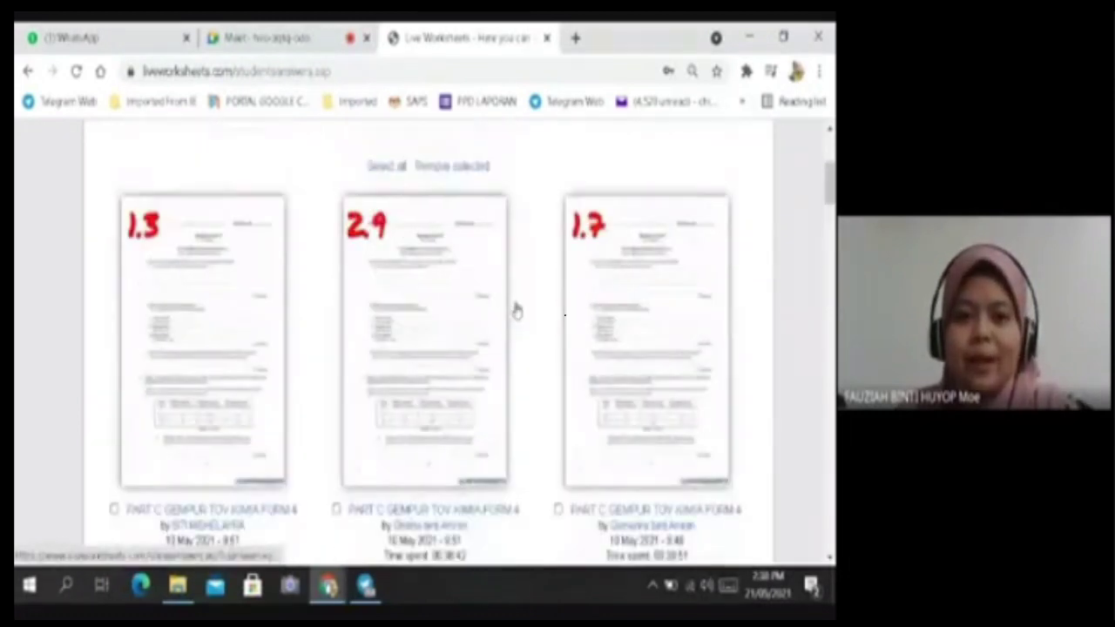
scroll(410, 418, up, 2)
scroll(488, 410, down, 3)
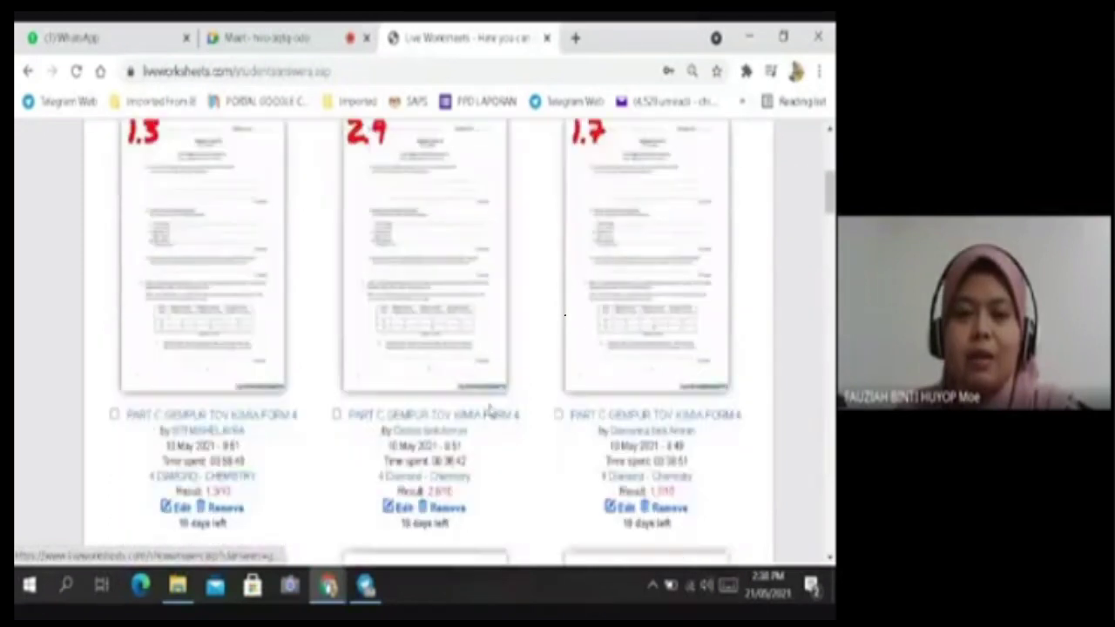
scroll(527, 414, down, 1)
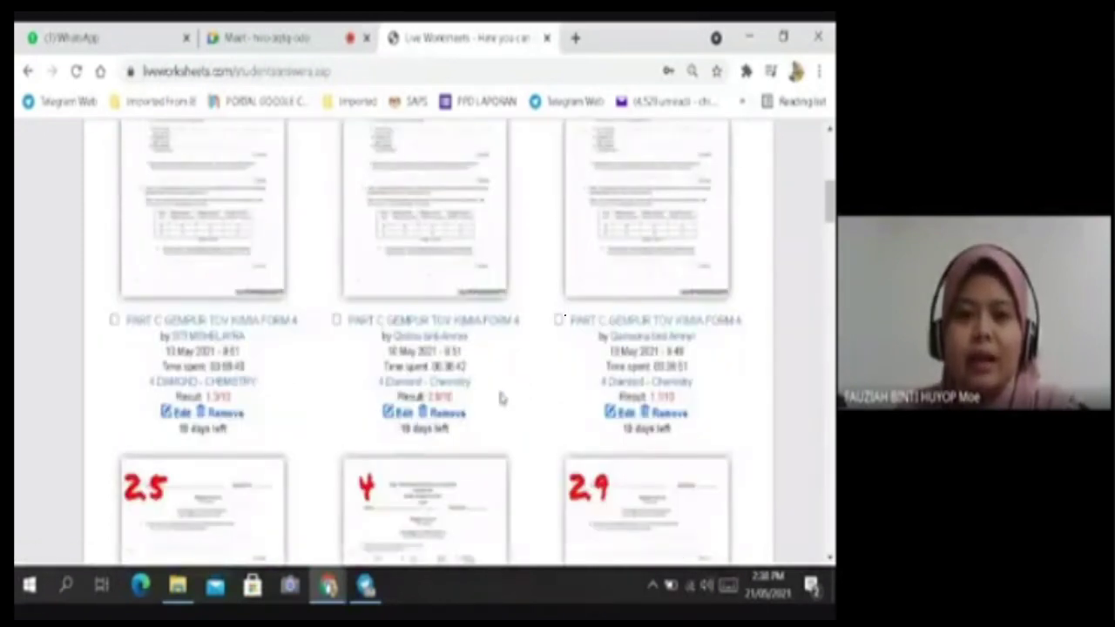
scroll(501, 398, up, 1)
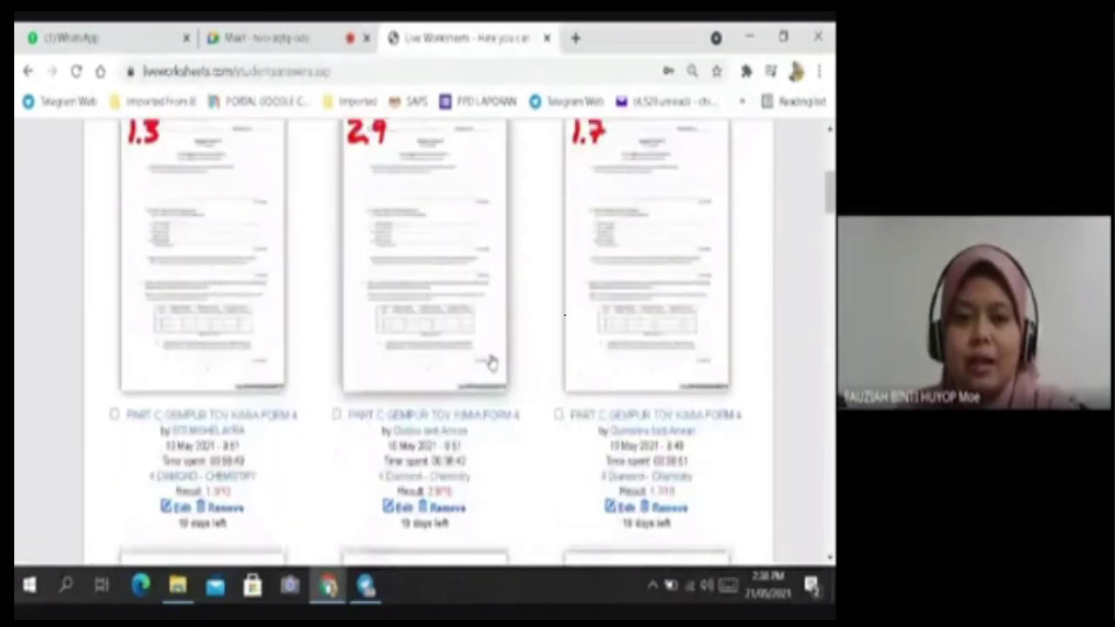
click(448, 266)
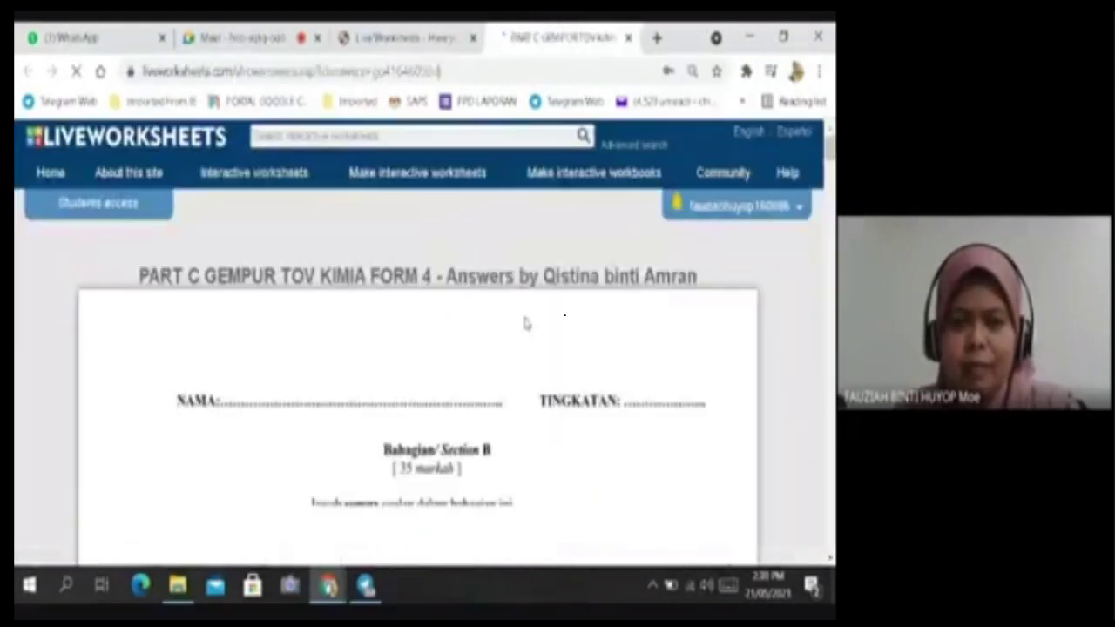
scroll(524, 324, down, 1)
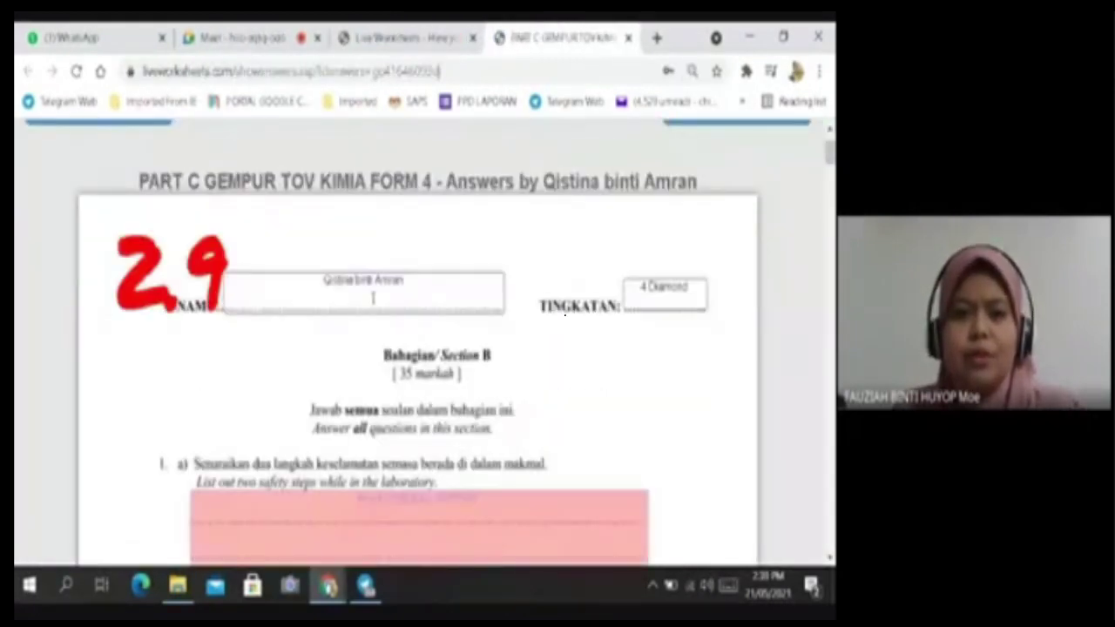
scroll(499, 344, down, 3)
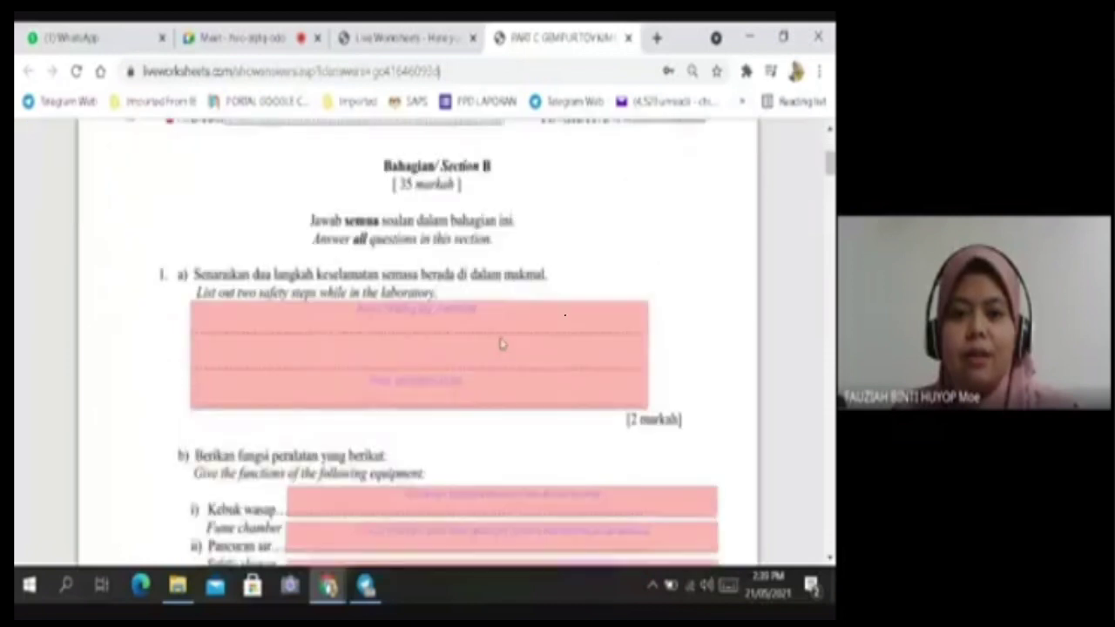
scroll(498, 341, up, 2)
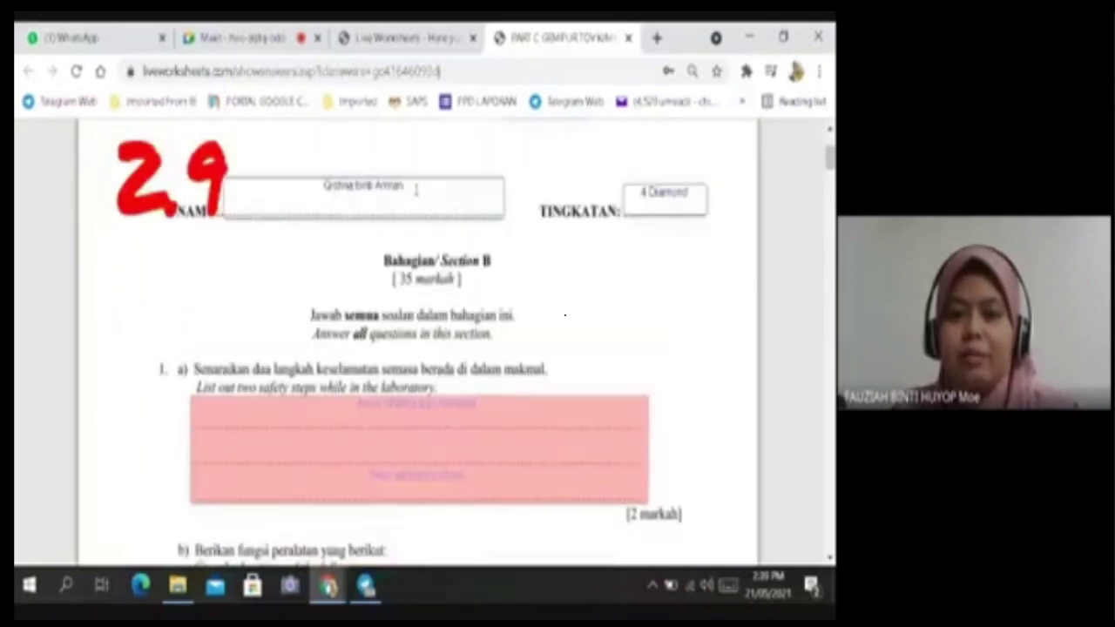
scroll(547, 261, down, 2)
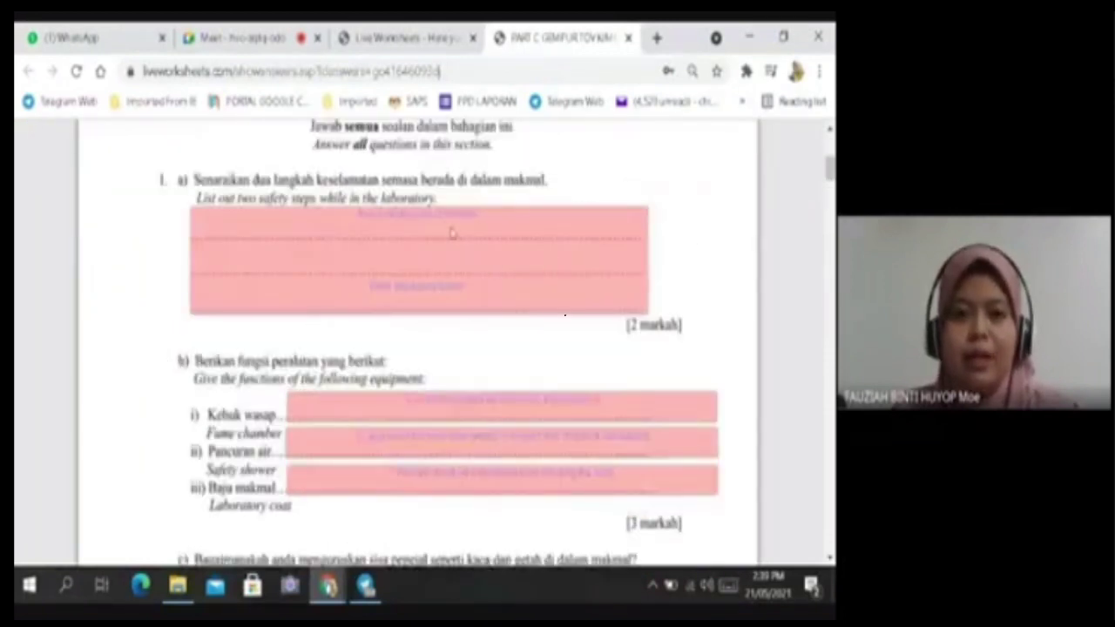
scroll(452, 233, down, 6)
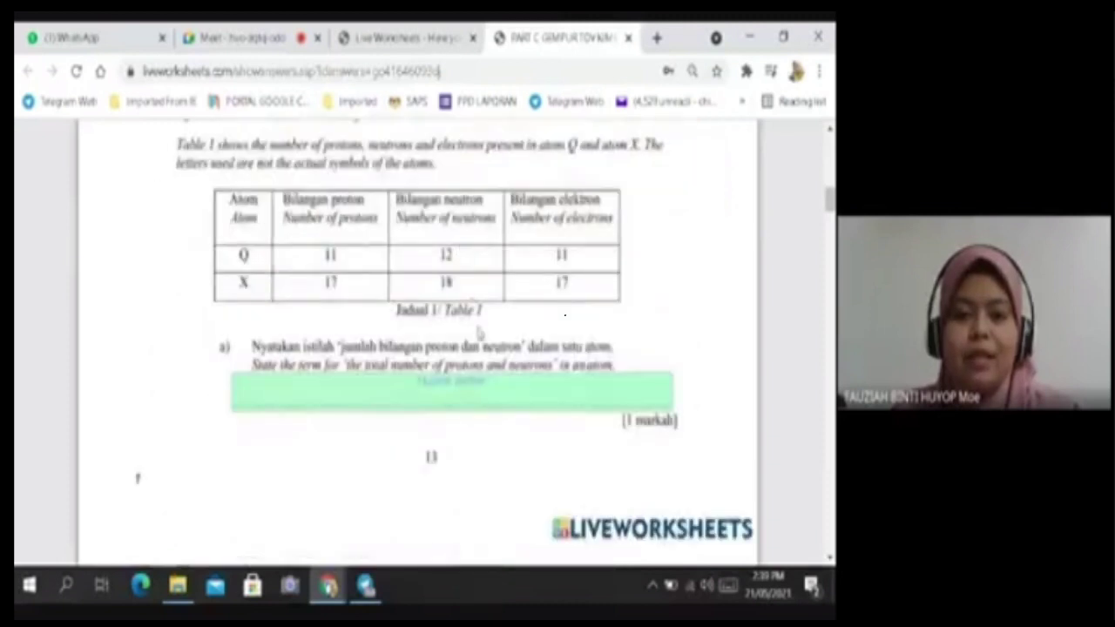
scroll(478, 333, up, 9)
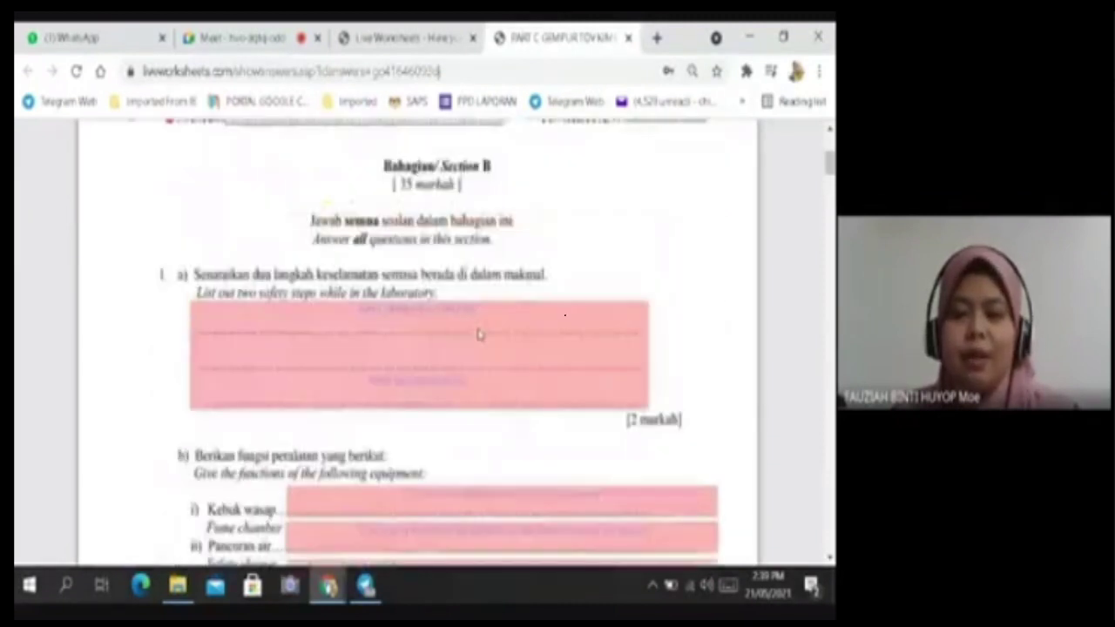
scroll(496, 324, down, 7)
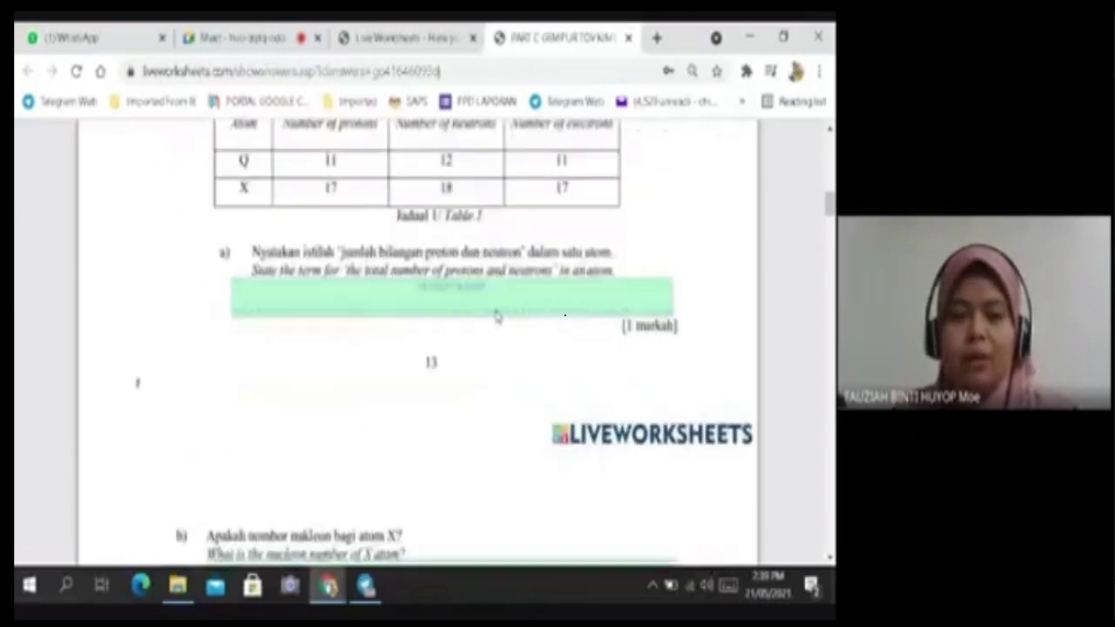
scroll(496, 316, up, 5)
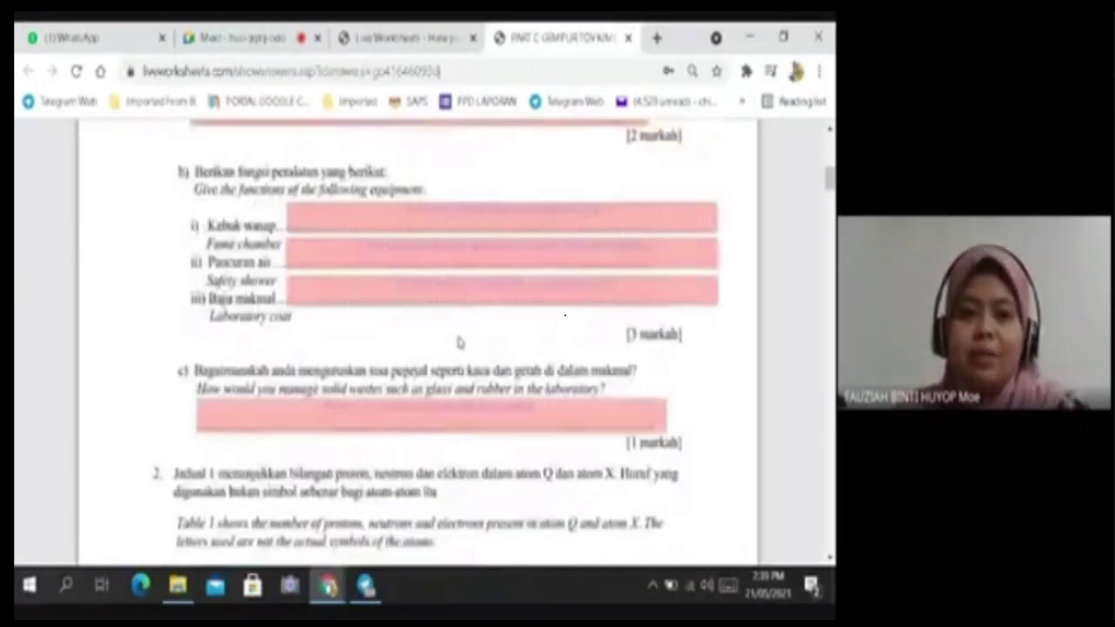
scroll(459, 342, up, 1)
scroll(460, 334, up, 2)
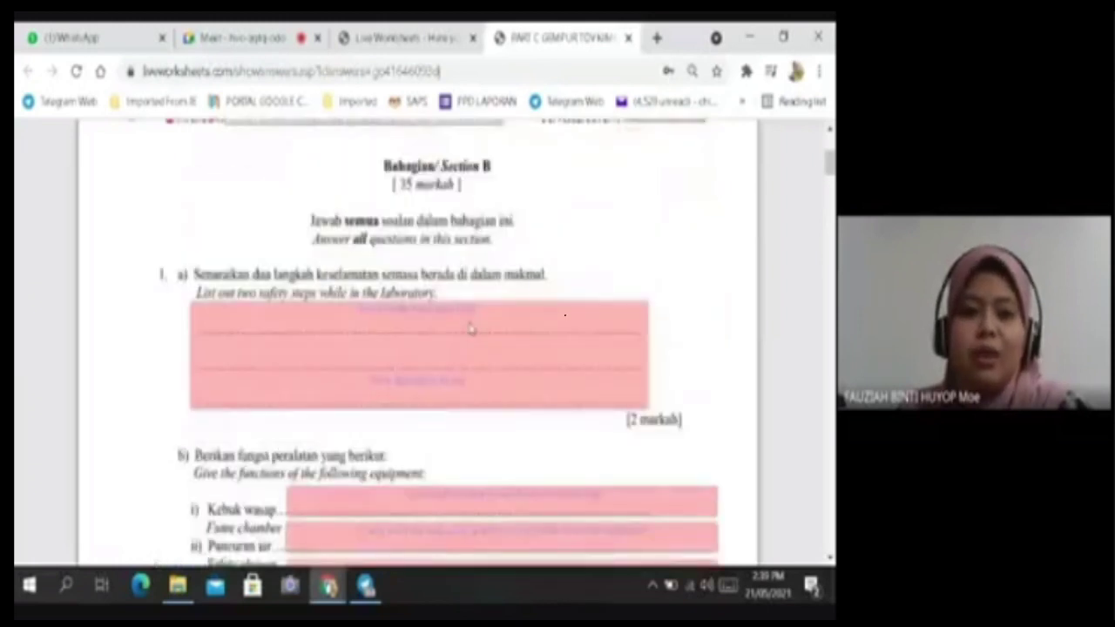
mouse_move(359, 310)
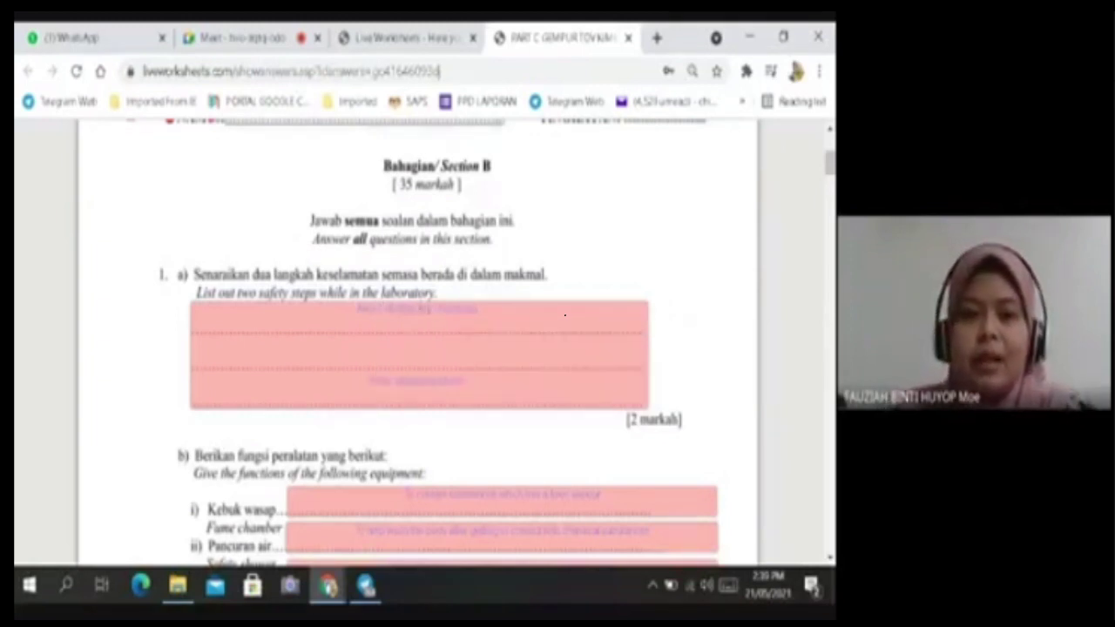
scroll(448, 345, down, 4)
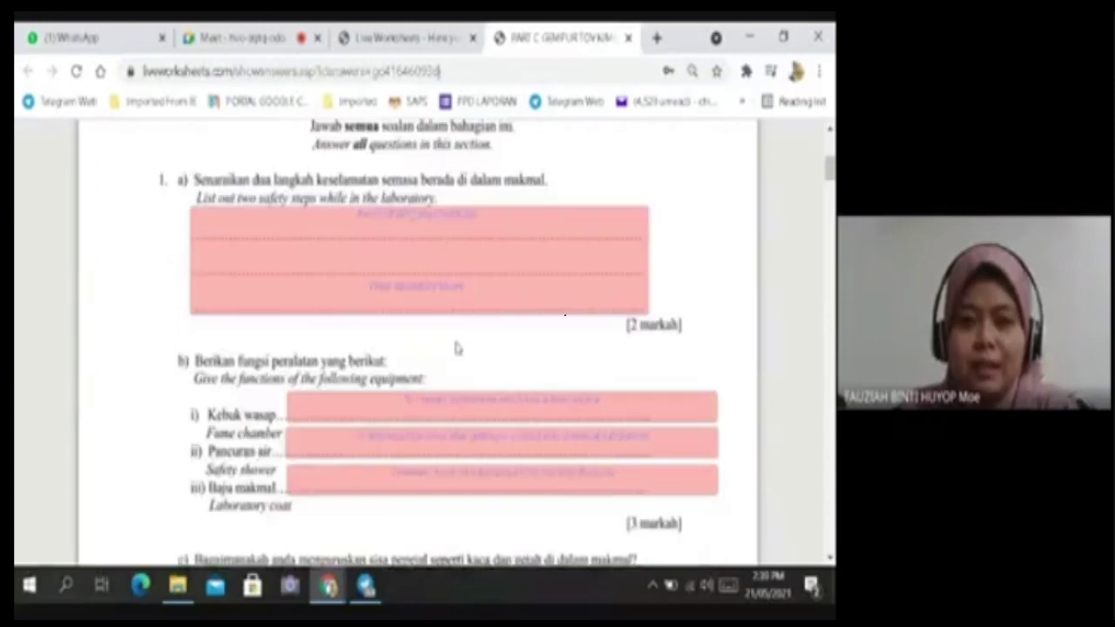
scroll(459, 343, down, 8)
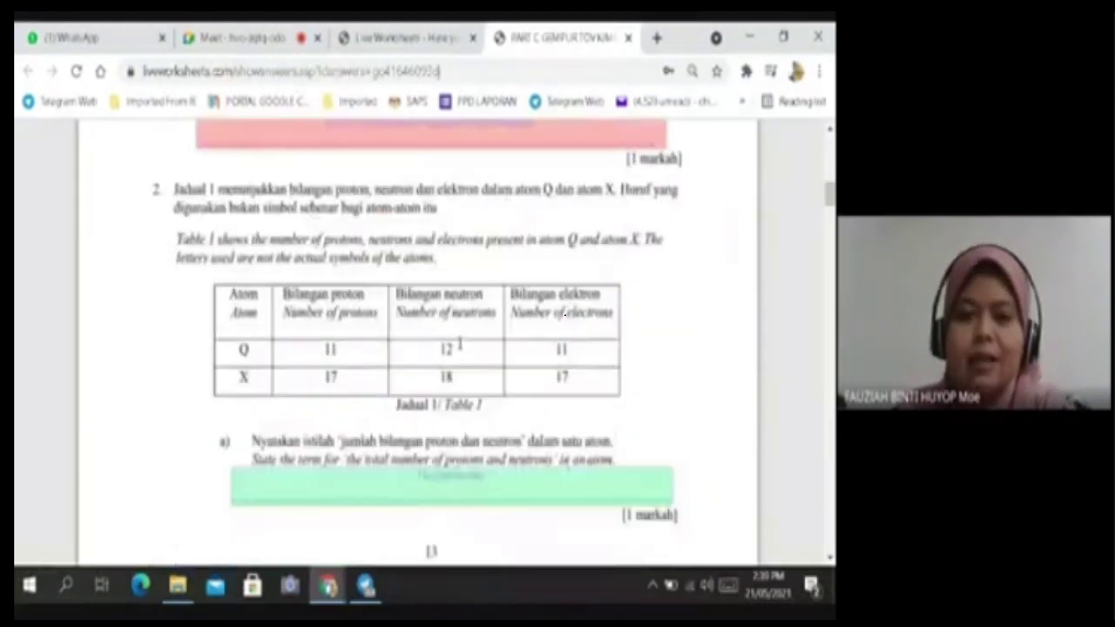
scroll(463, 338, up, 7)
scroll(470, 322, up, 6)
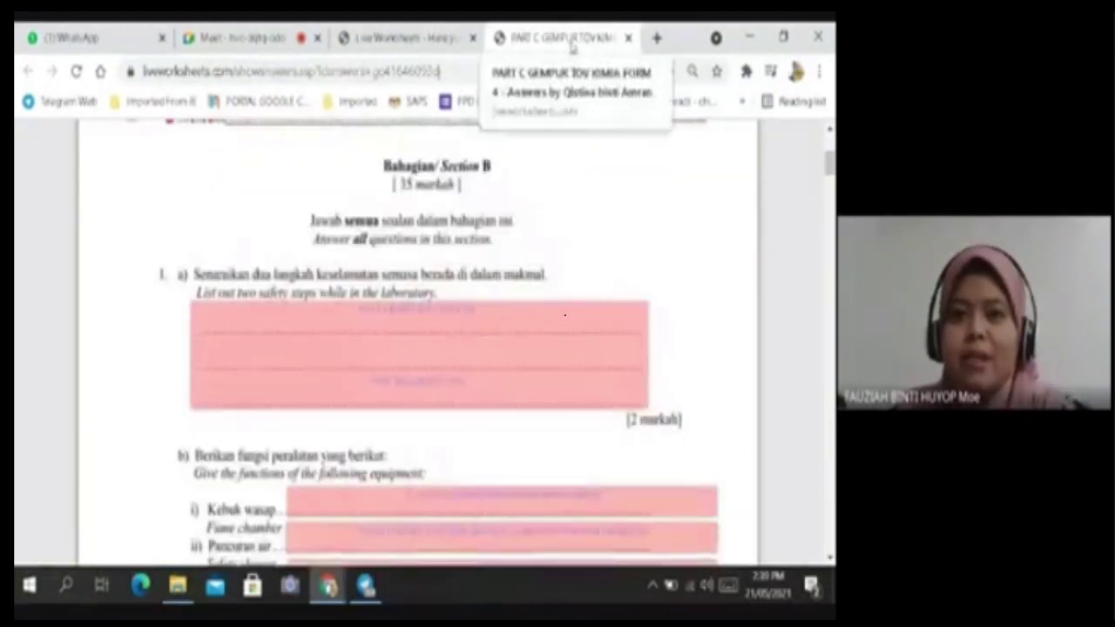
Return to the mailbox, load the next page of submissions and open the 6.7-scored answer sheet.
click(440, 39)
scroll(425, 174, down, 10)
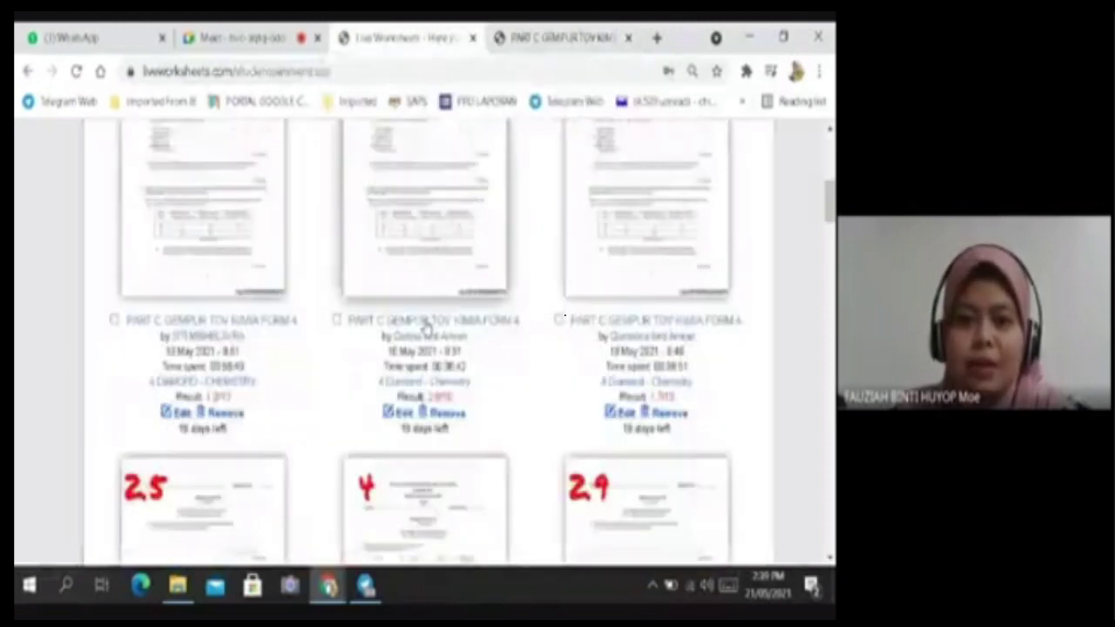
scroll(426, 328, down, 15)
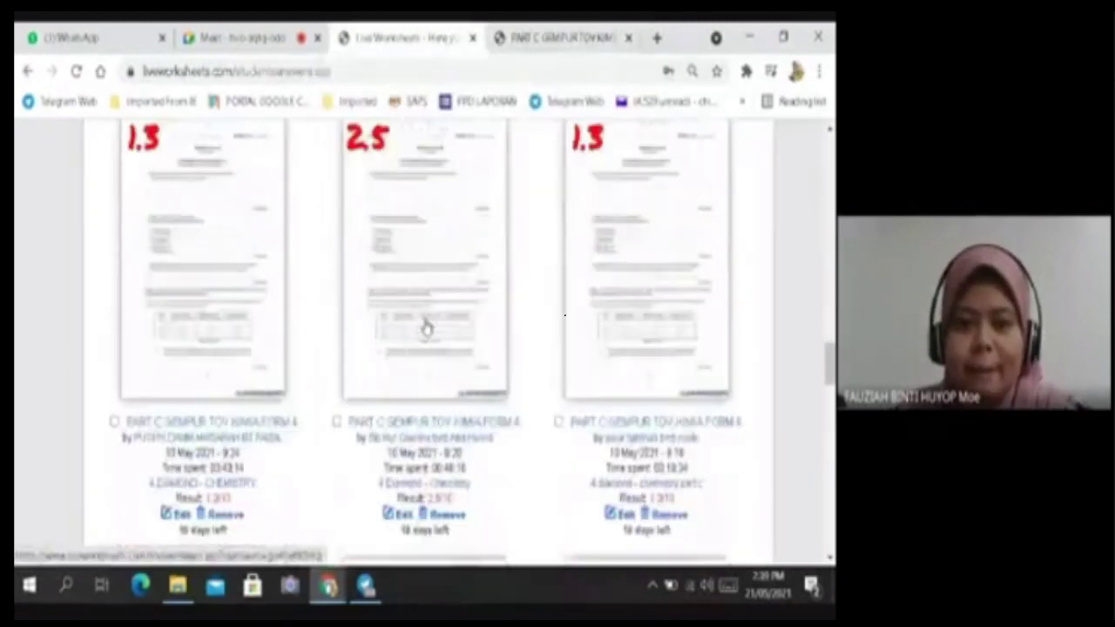
scroll(426, 327, down, 8)
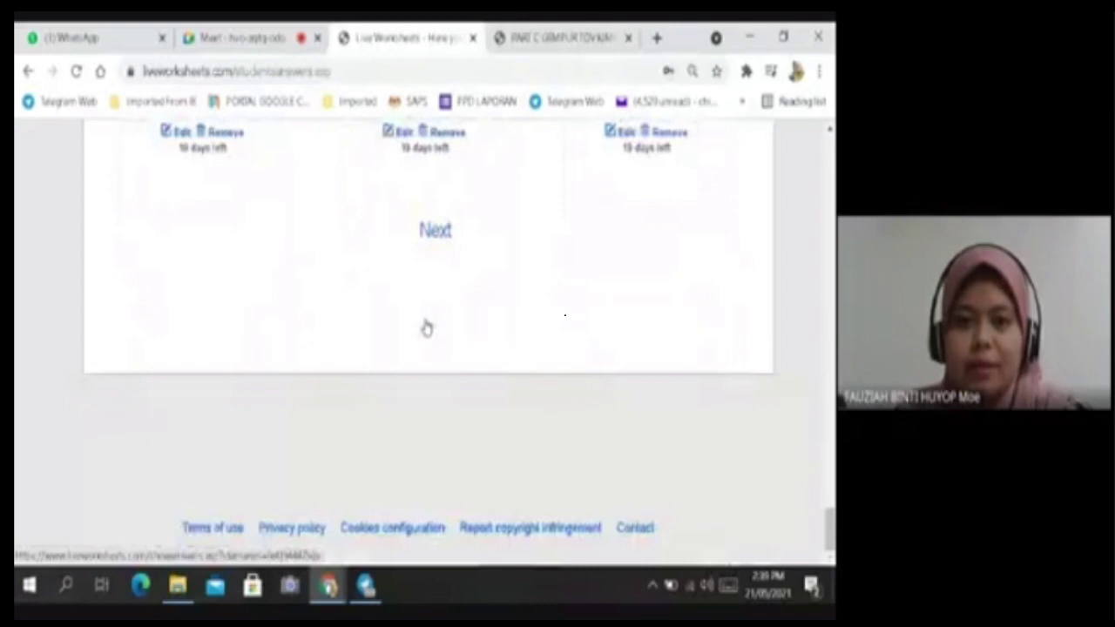
click(435, 230)
scroll(448, 322, down, 10)
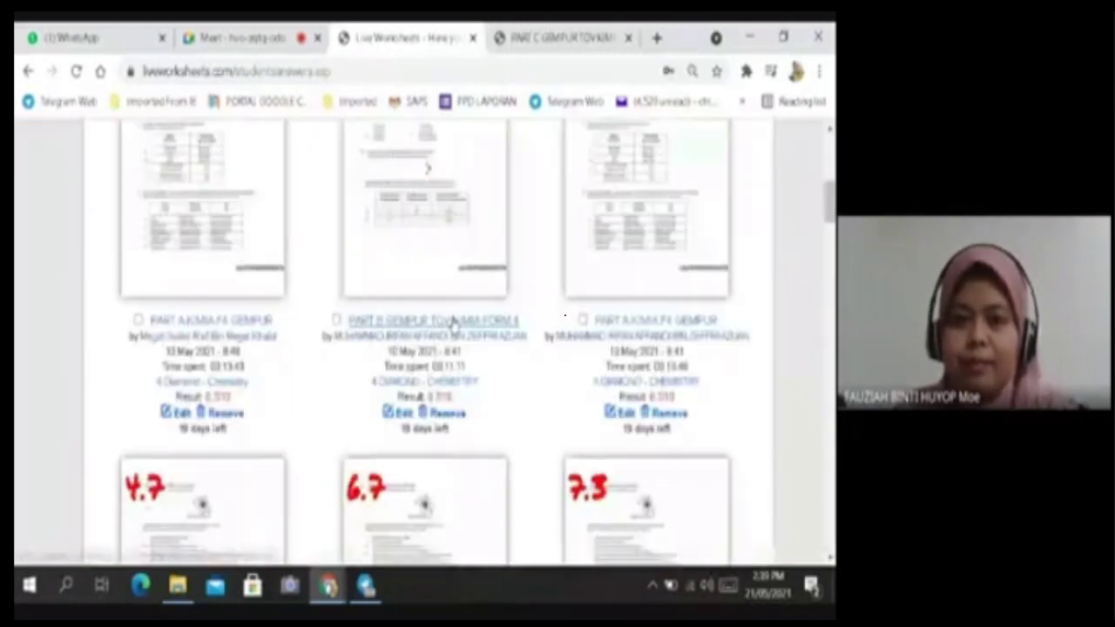
scroll(452, 324, down, 6)
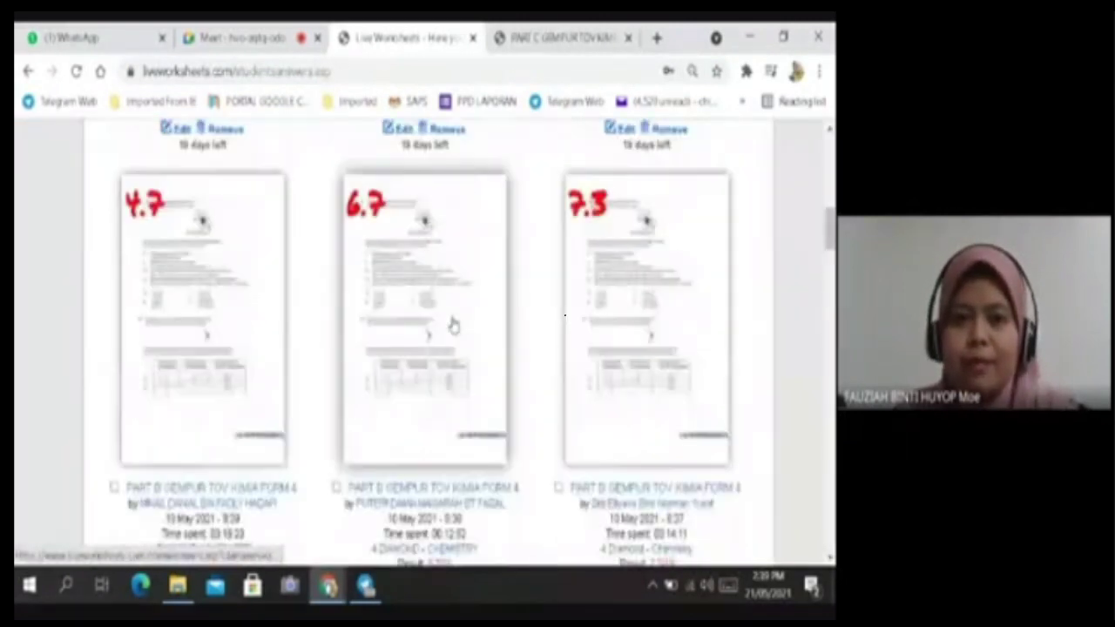
click(438, 281)
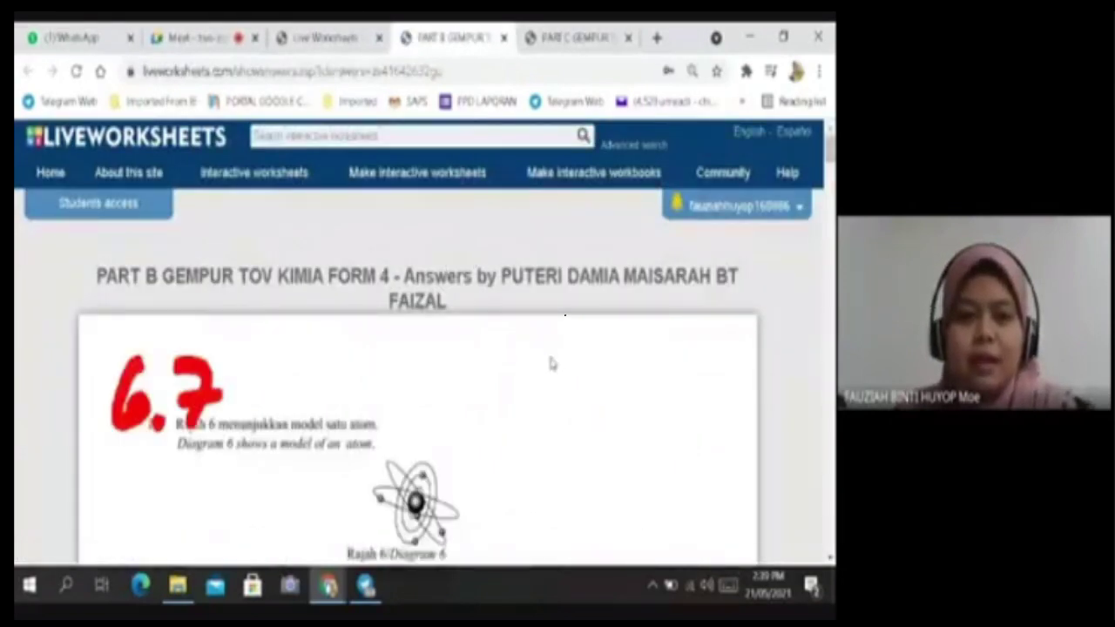
Scroll through the 6.7-scored 'PART B GEMPUR TOV KIMIA FORM 4' marked answers, then back to the top.
scroll(550, 364, down, 3)
scroll(550, 364, up, 1)
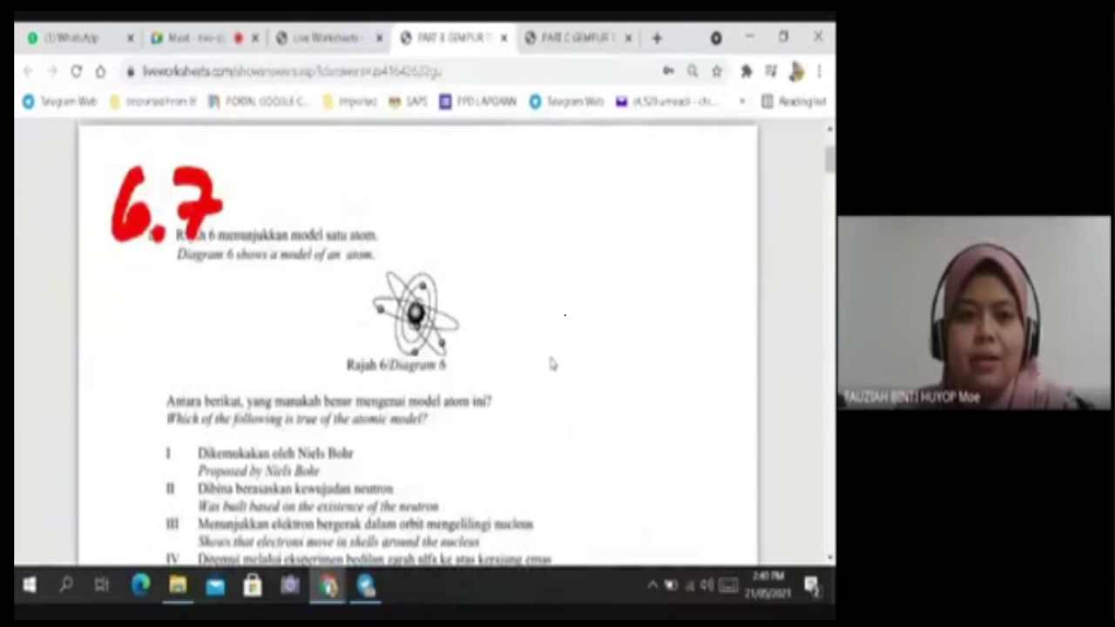
scroll(550, 364, down, 4)
scroll(551, 364, down, 1)
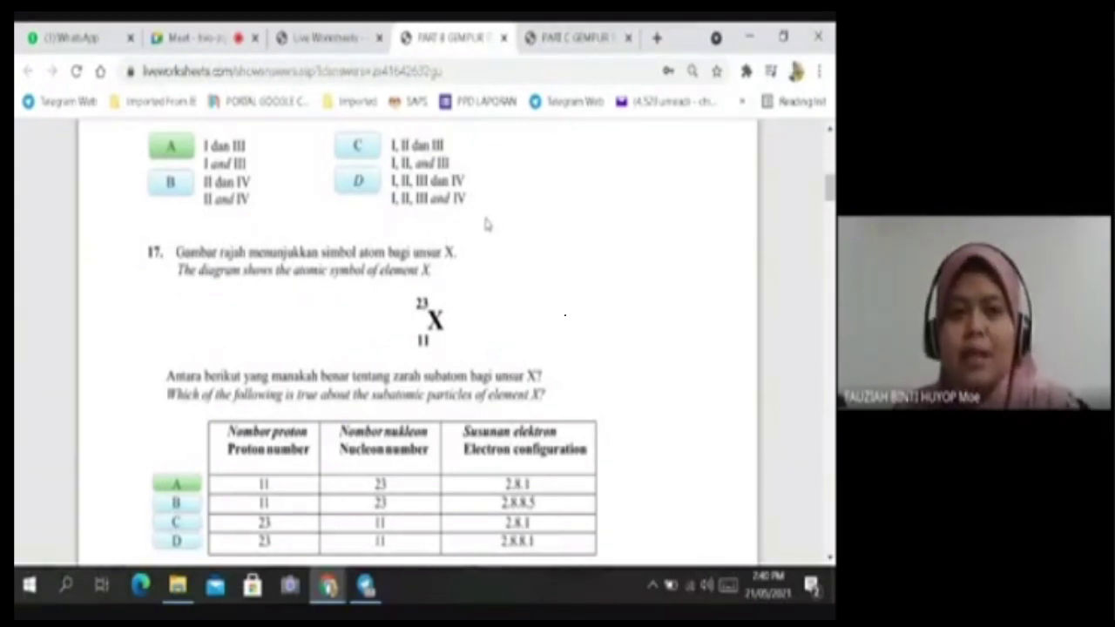
scroll(523, 279, up, 2)
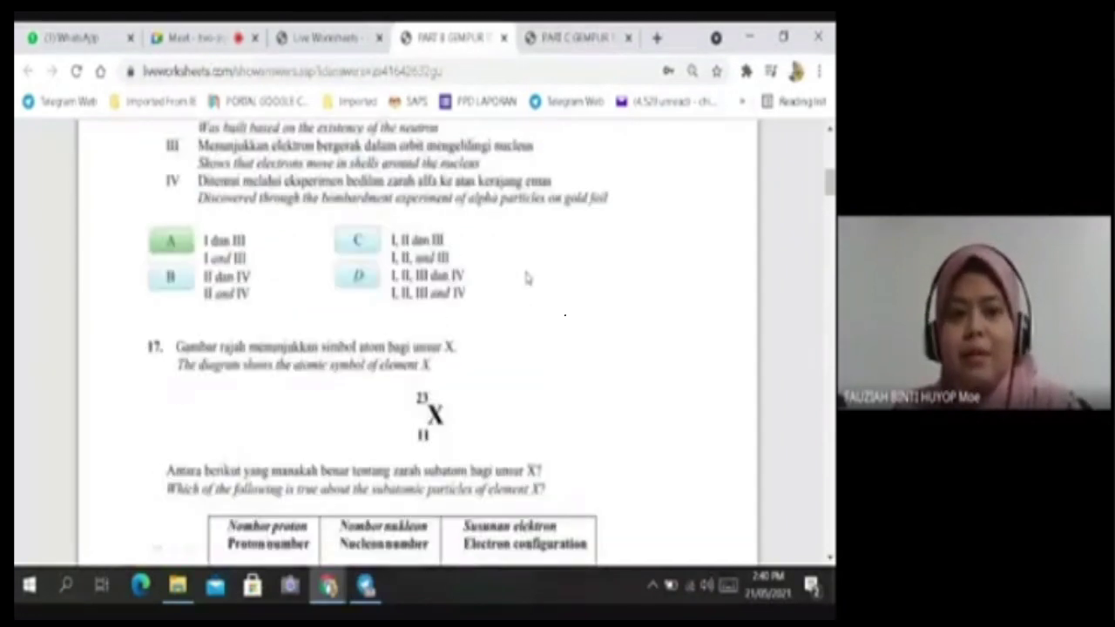
scroll(525, 278, down, 3)
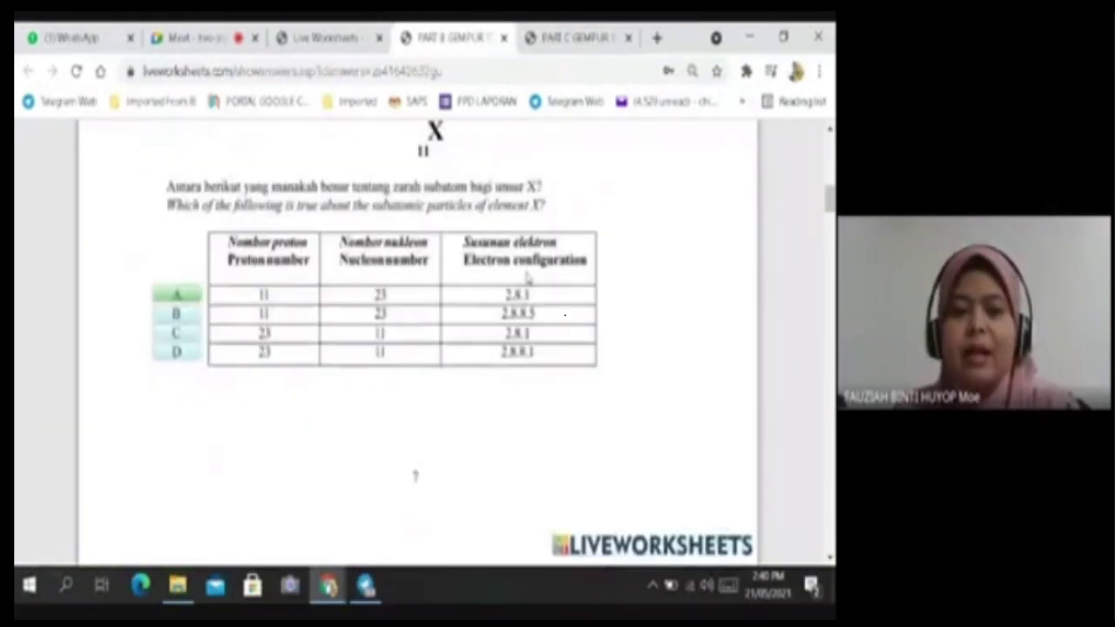
scroll(412, 276, down, 5)
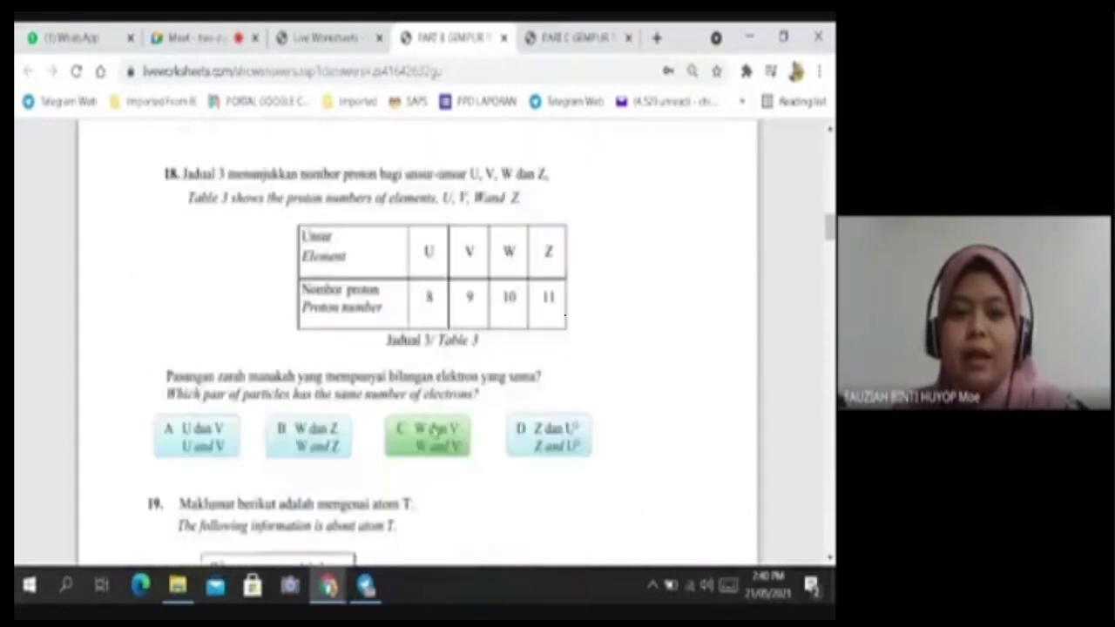
scroll(433, 428, down, 1)
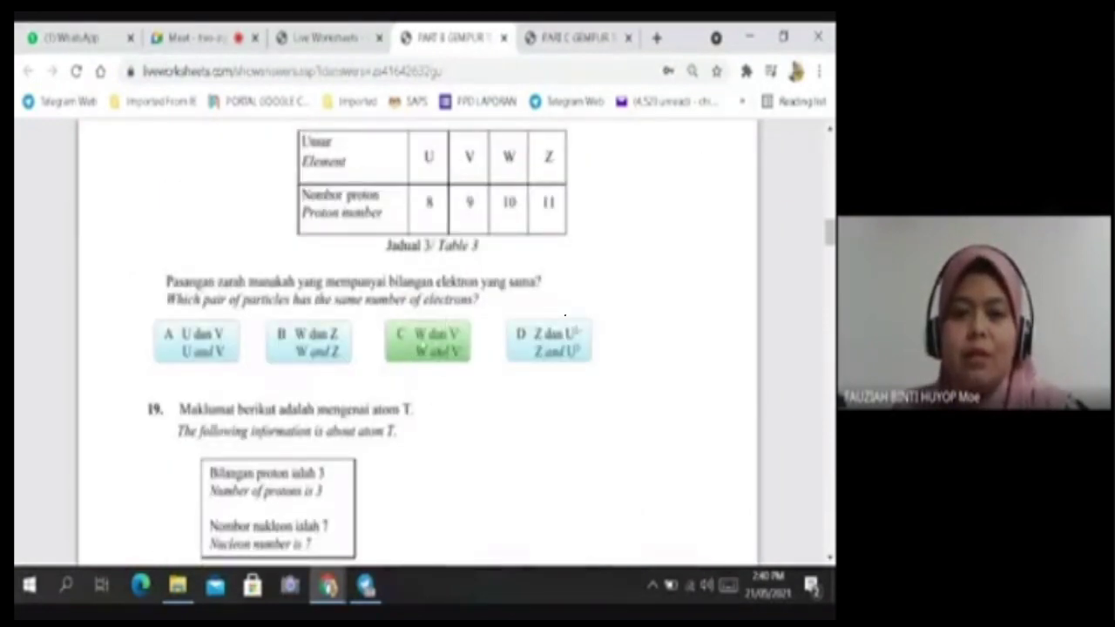
scroll(564, 315, down, 14)
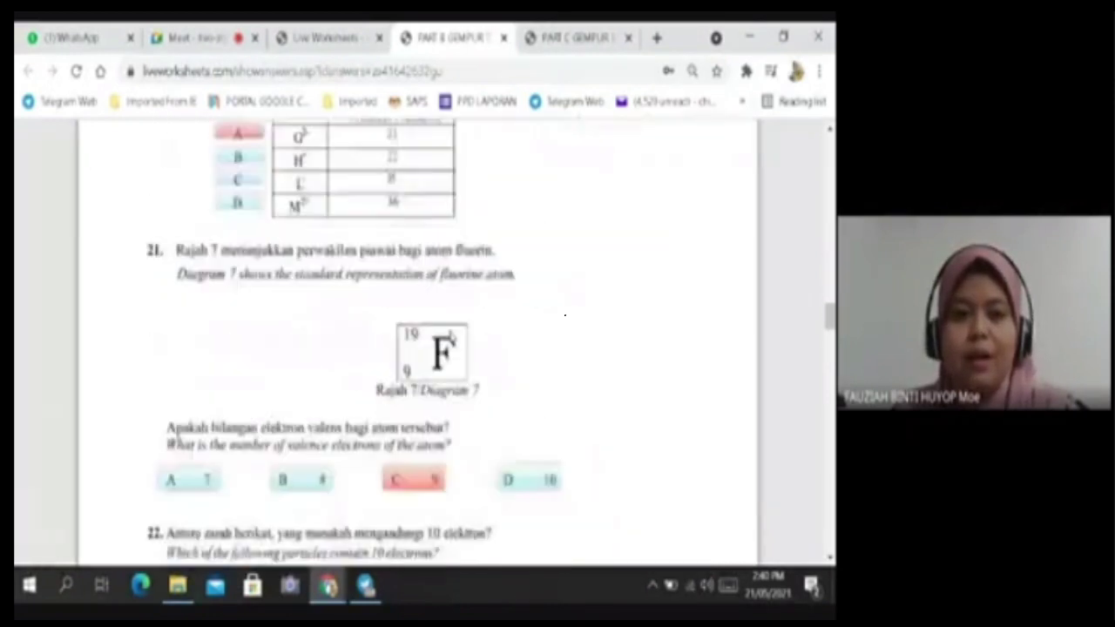
scroll(449, 335, up, 2)
scroll(297, 364, down, 8)
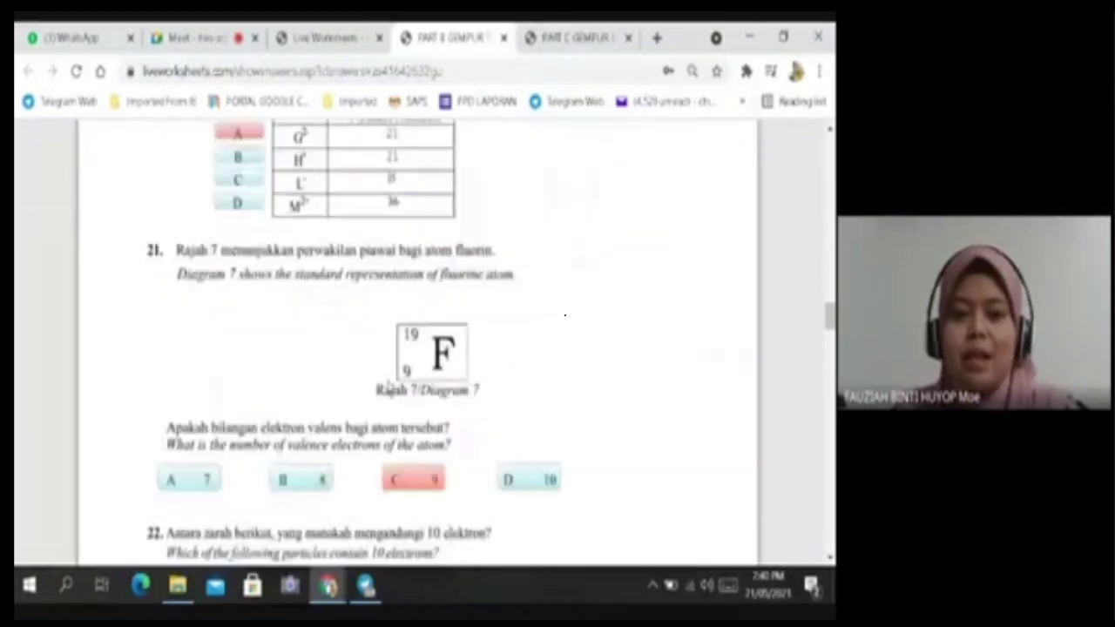
scroll(487, 370, up, 3)
scroll(499, 370, up, 15)
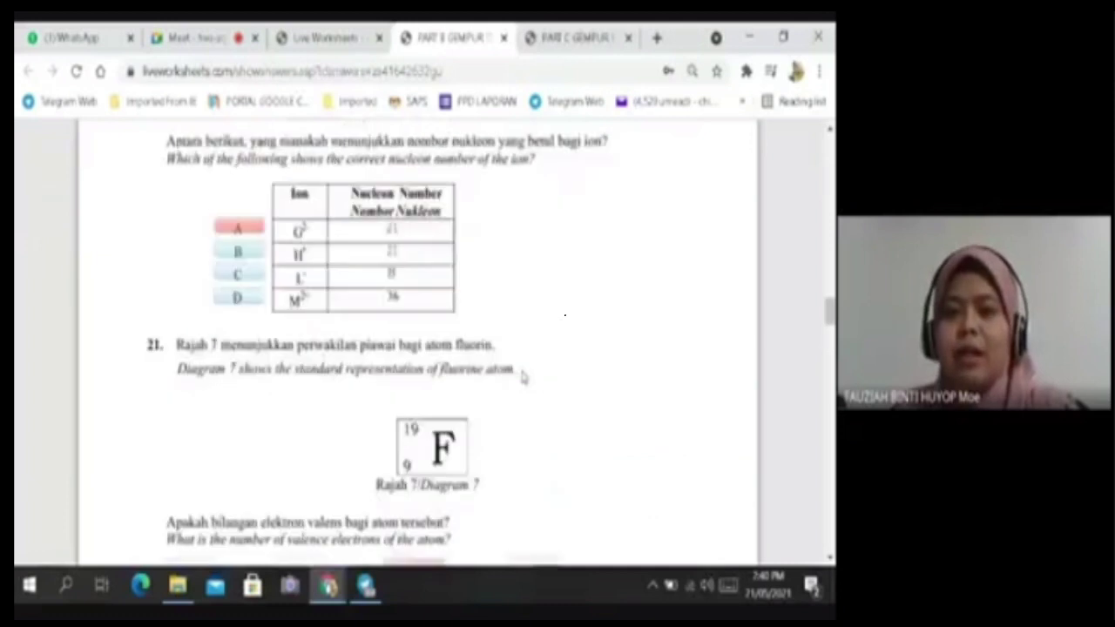
scroll(522, 376, up, 15)
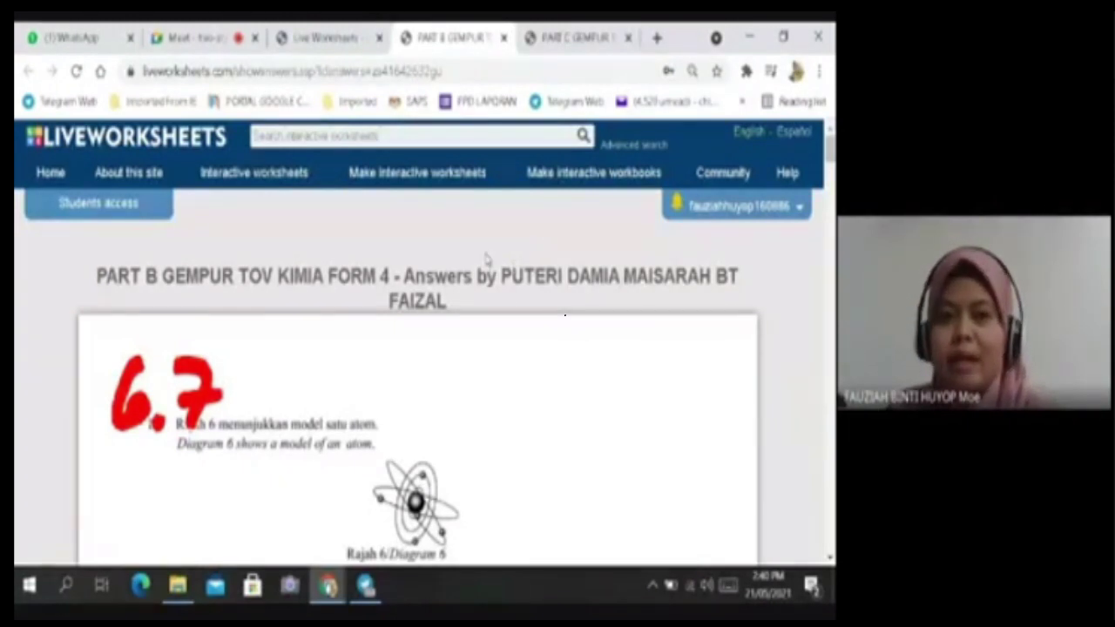
click(756, 209)
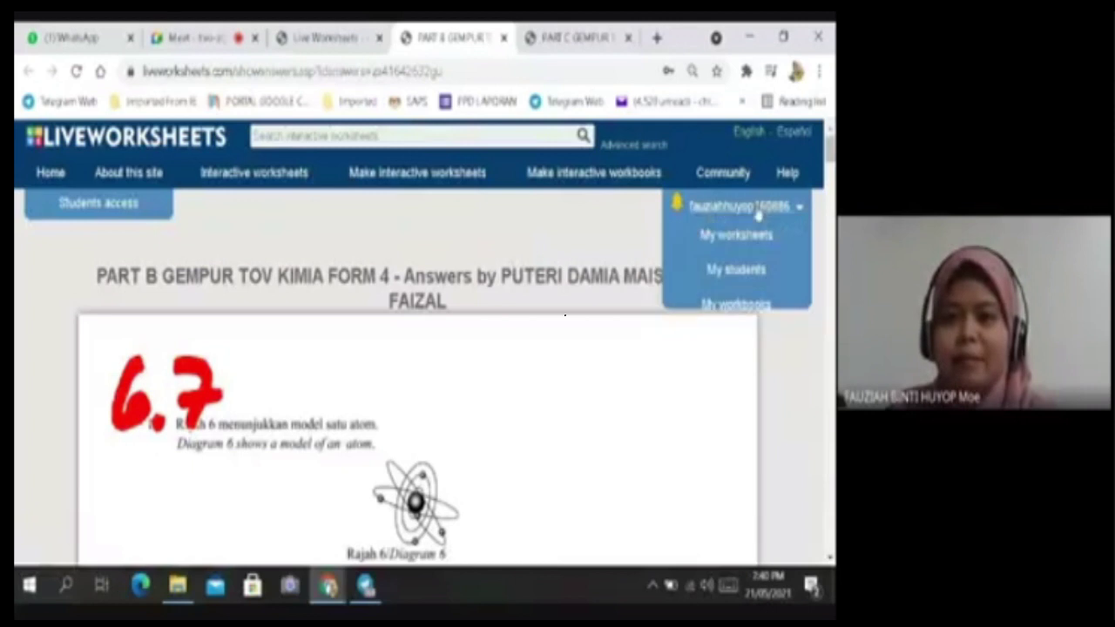
click(620, 245)
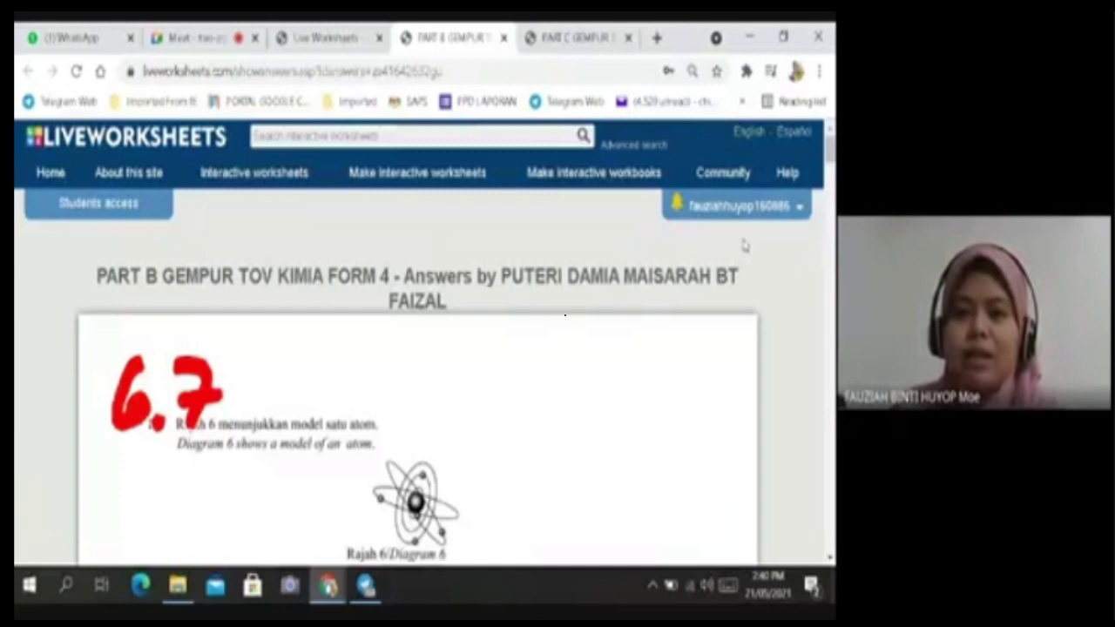
Open the public Interactive worksheets catalogue and scroll through it.
click(265, 185)
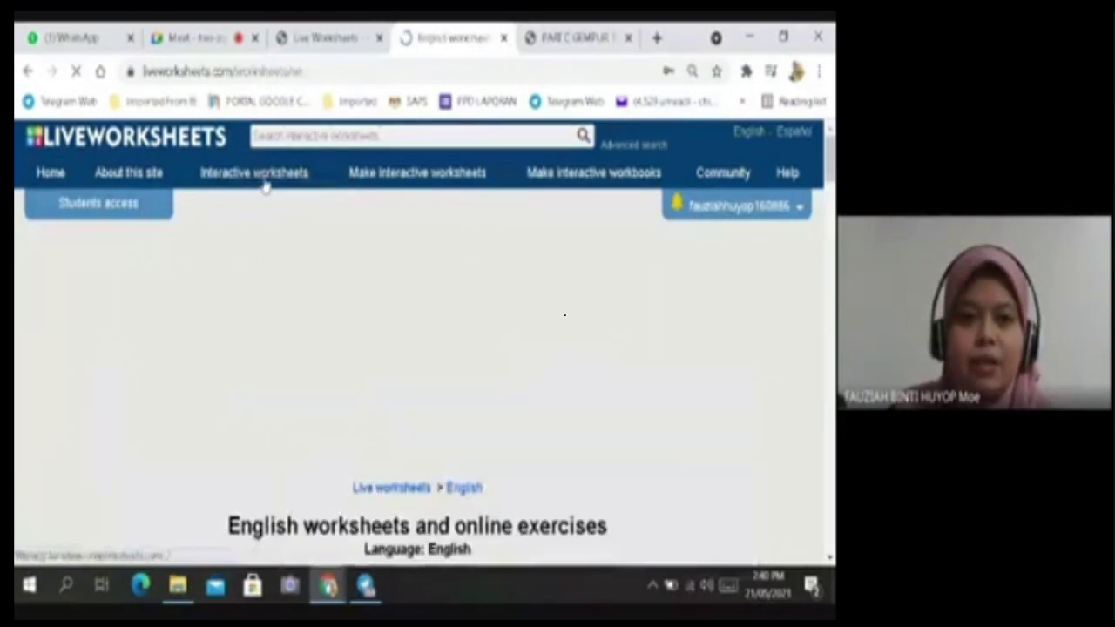
scroll(354, 242, down, 5)
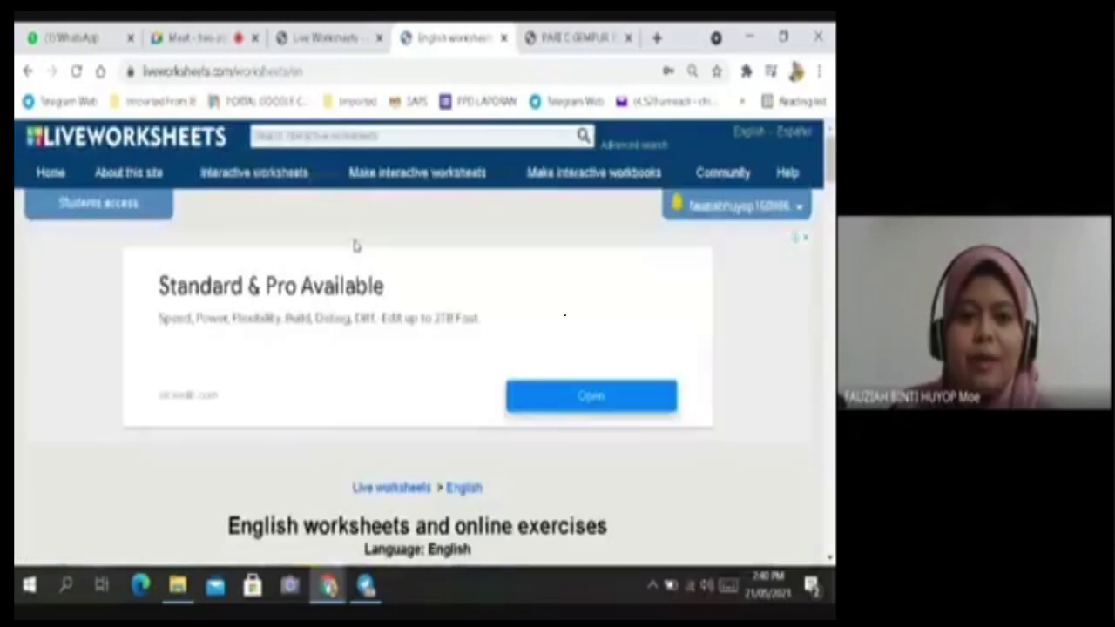
scroll(365, 303, down, 5)
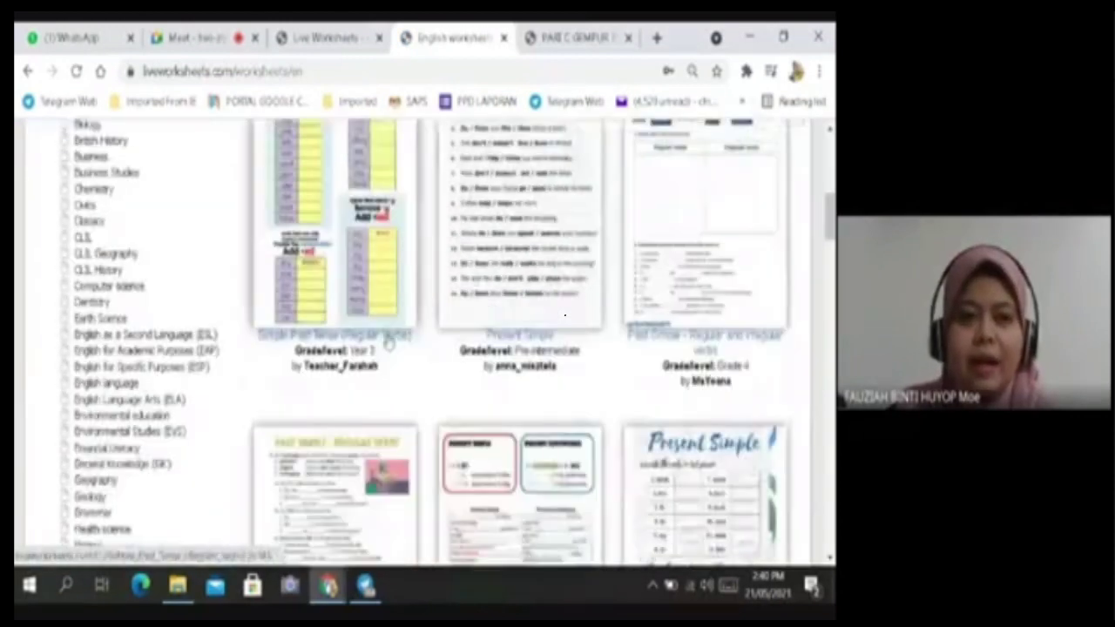
scroll(549, 344, down, 2)
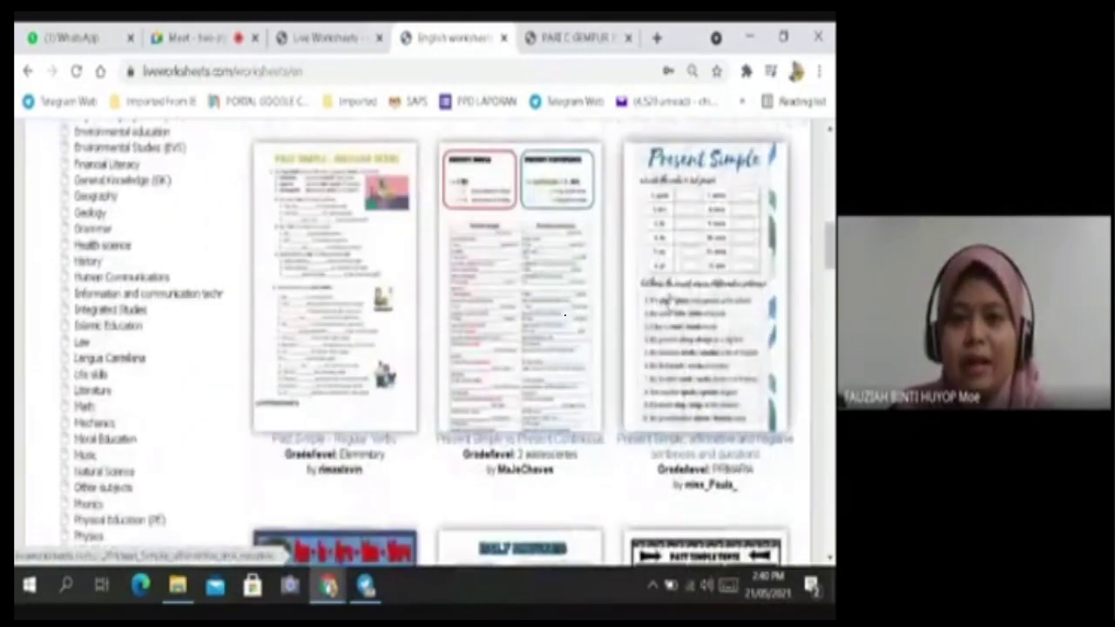
scroll(406, 337, down, 2)
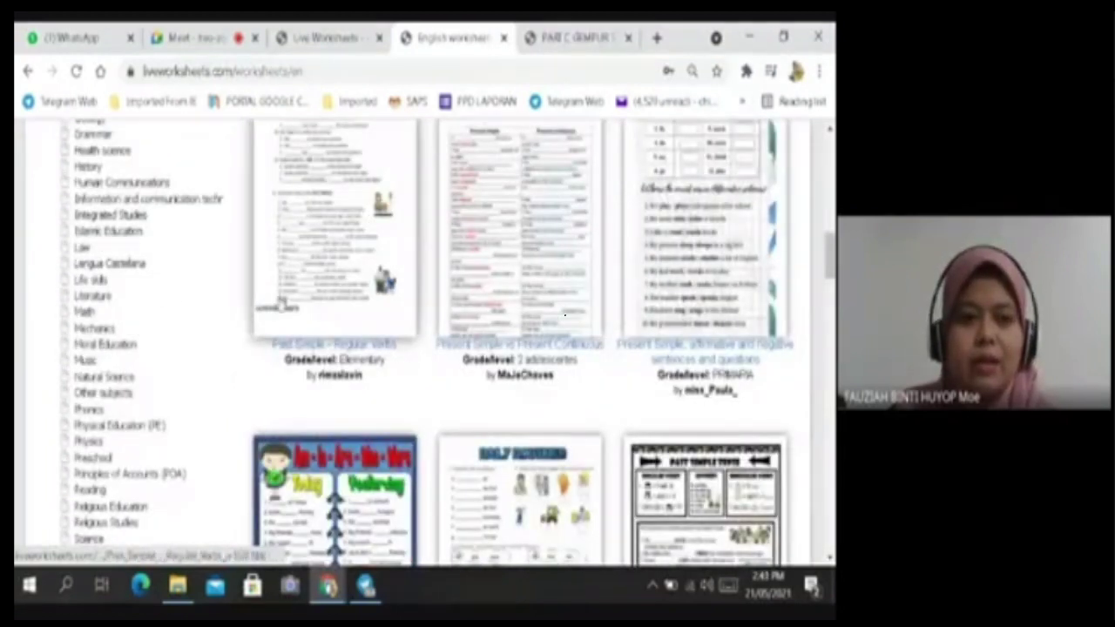
Narrow the catalogue to Math and browse the English math worksheets by topic.
click(85, 312)
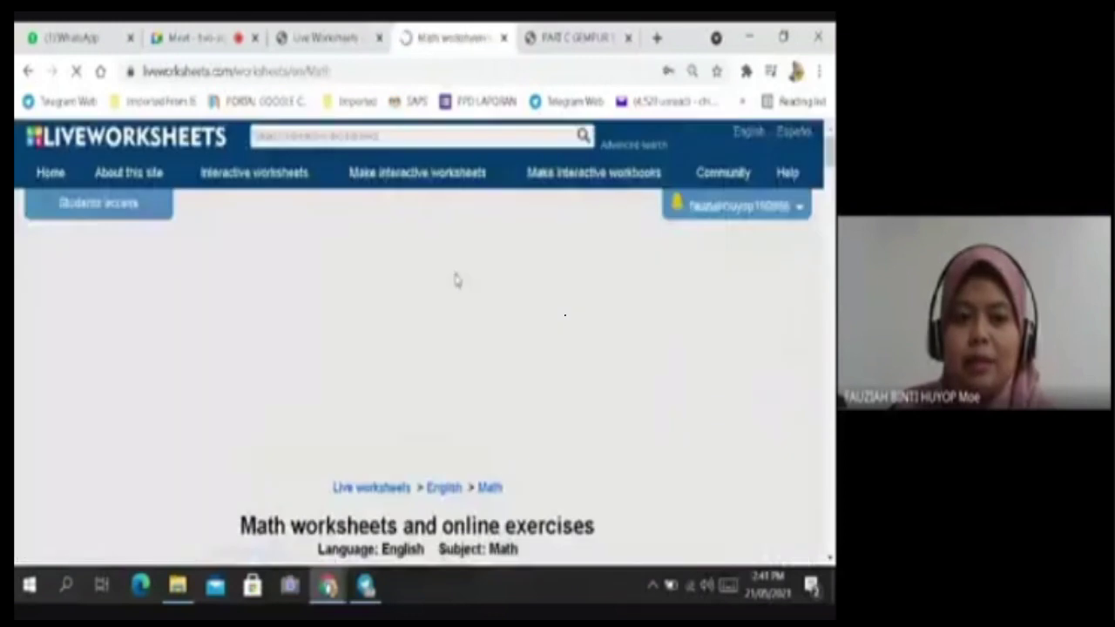
scroll(457, 292, down, 4)
scroll(466, 312, down, 2)
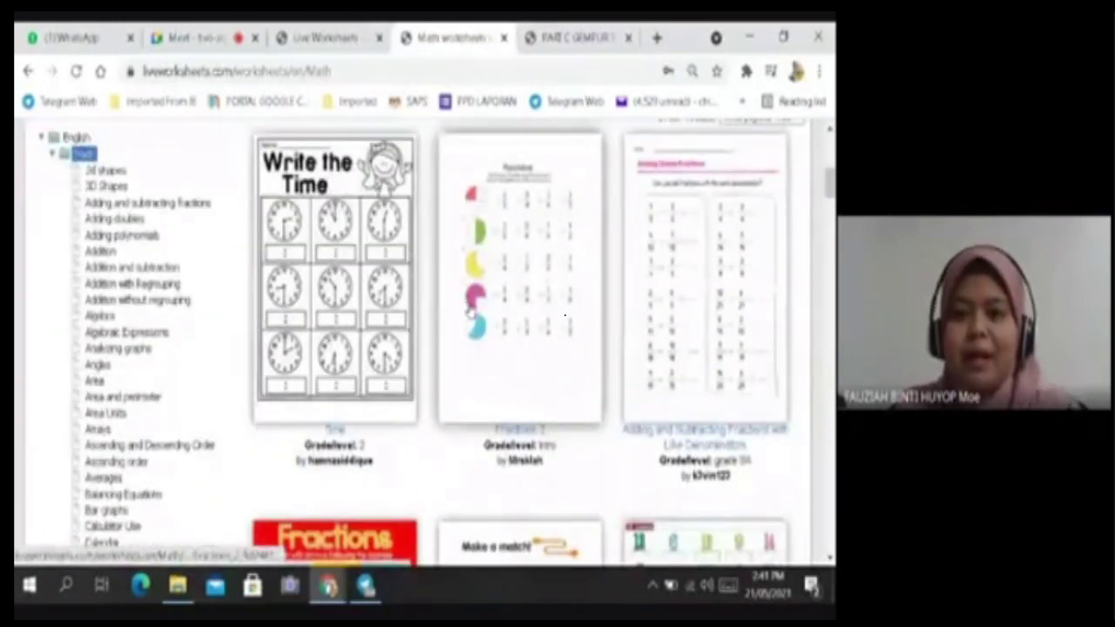
scroll(589, 344, up, 2)
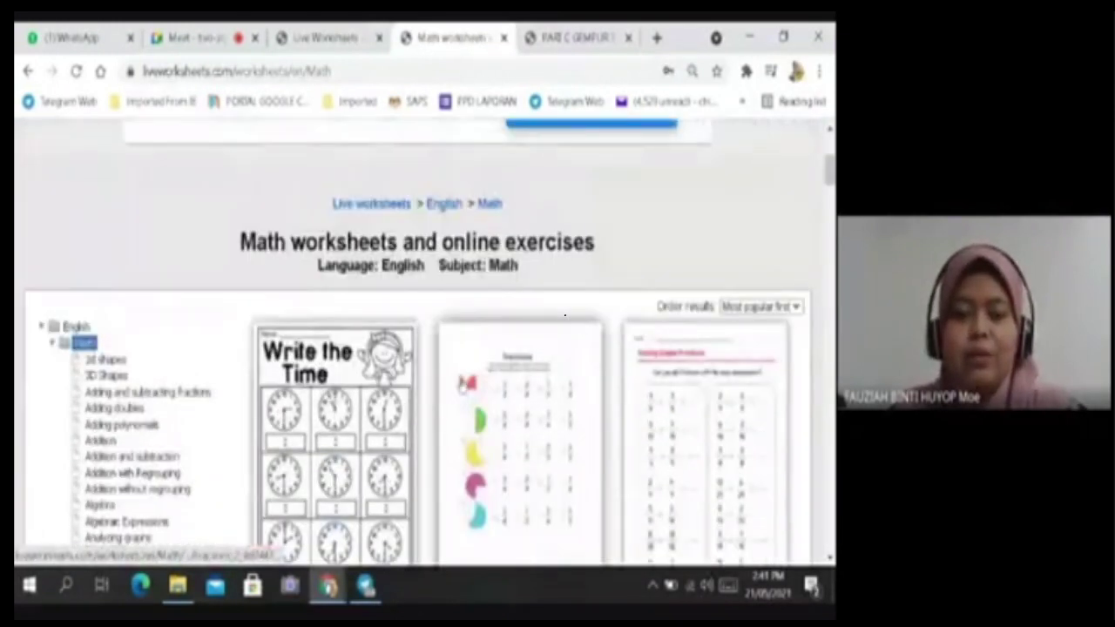
scroll(461, 382, up, 3)
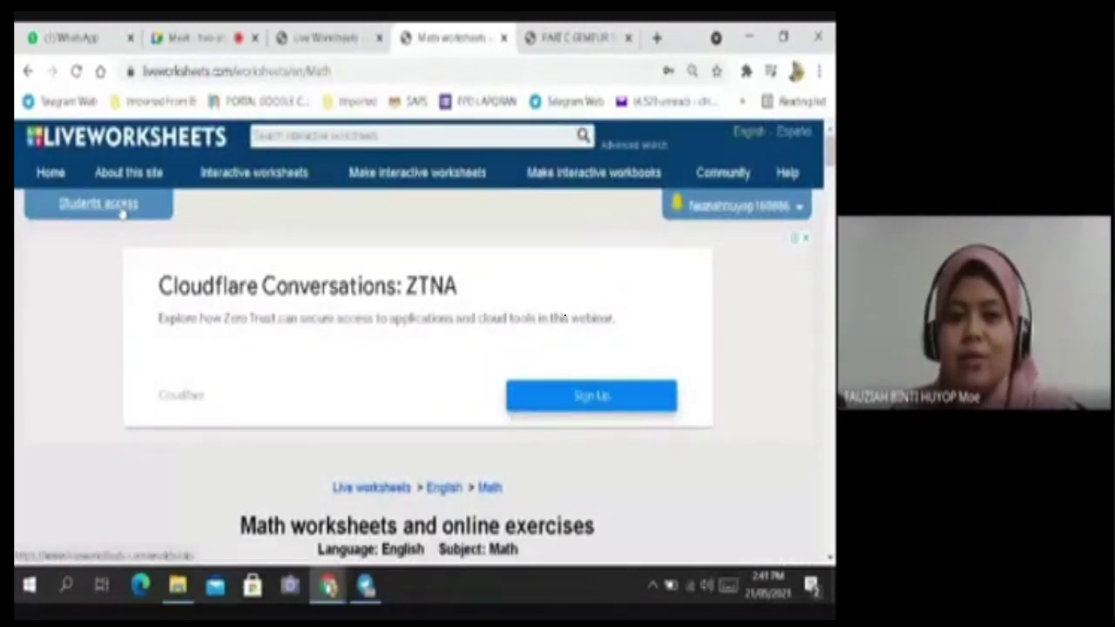
scroll(512, 402, down, 10)
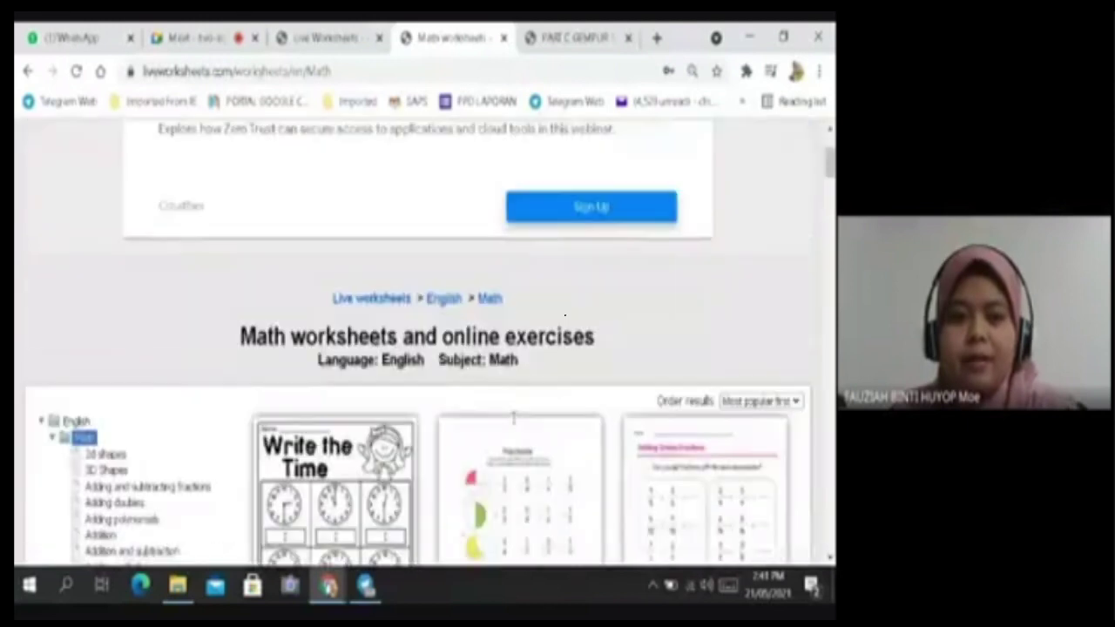
scroll(541, 419, up, 10)
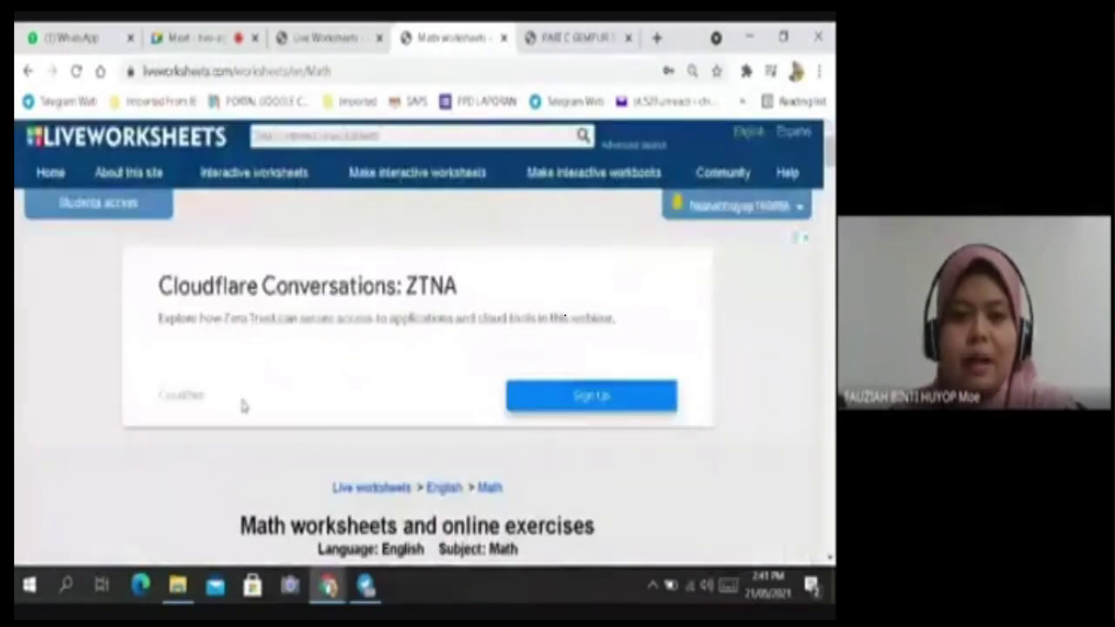
Return to the English worksheets listing and choose Video tutorial under 'Make interactive worksheets'.
click(279, 176)
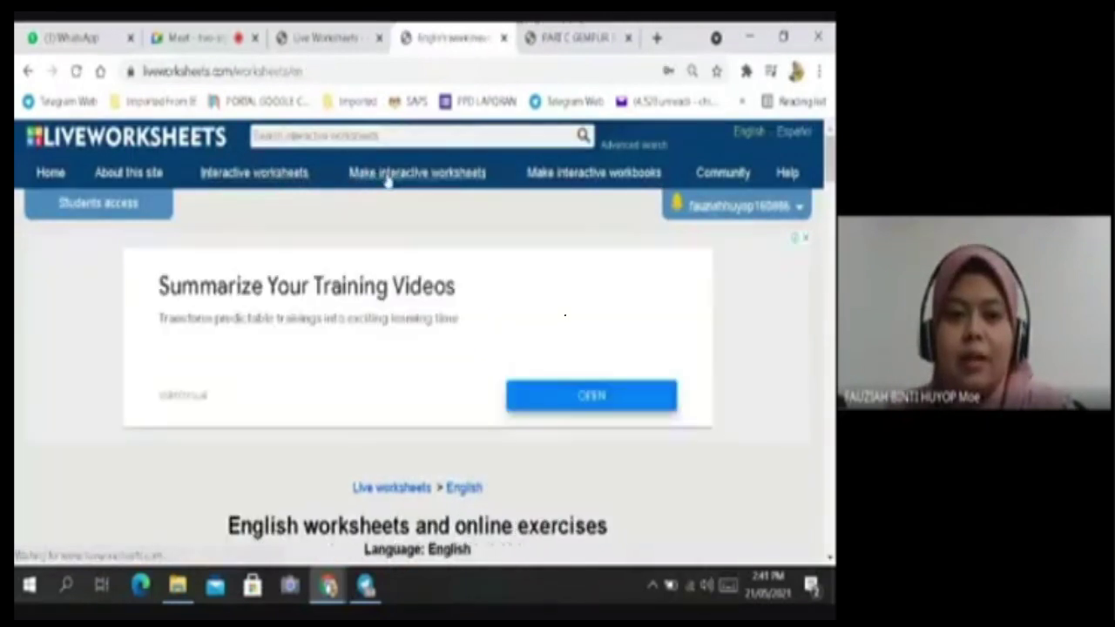
mouse_move(386, 181)
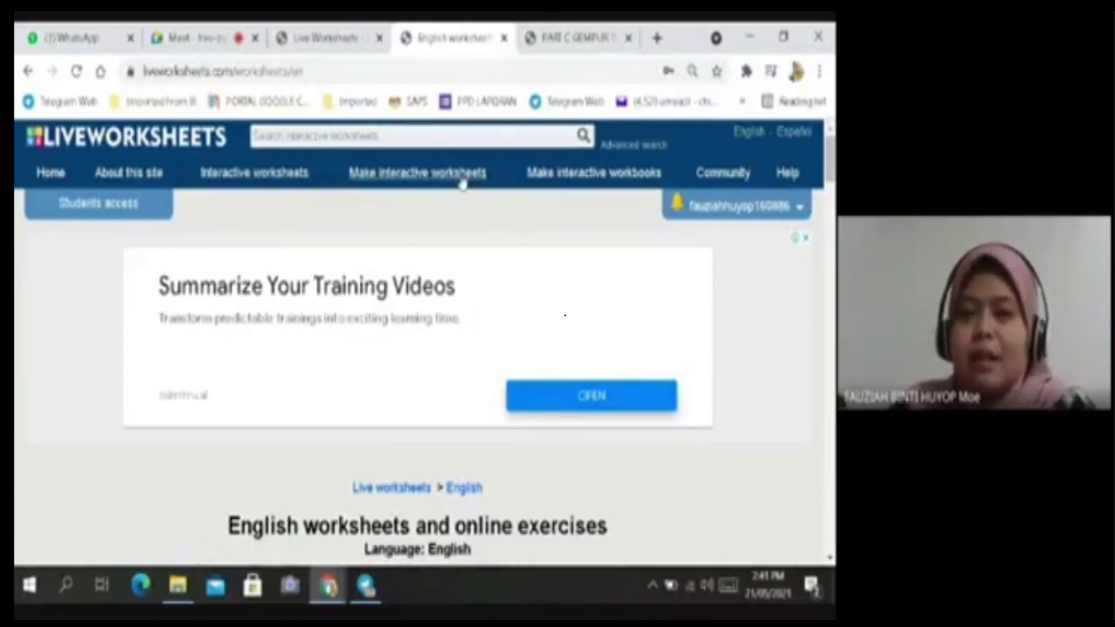
mouse_move(461, 180)
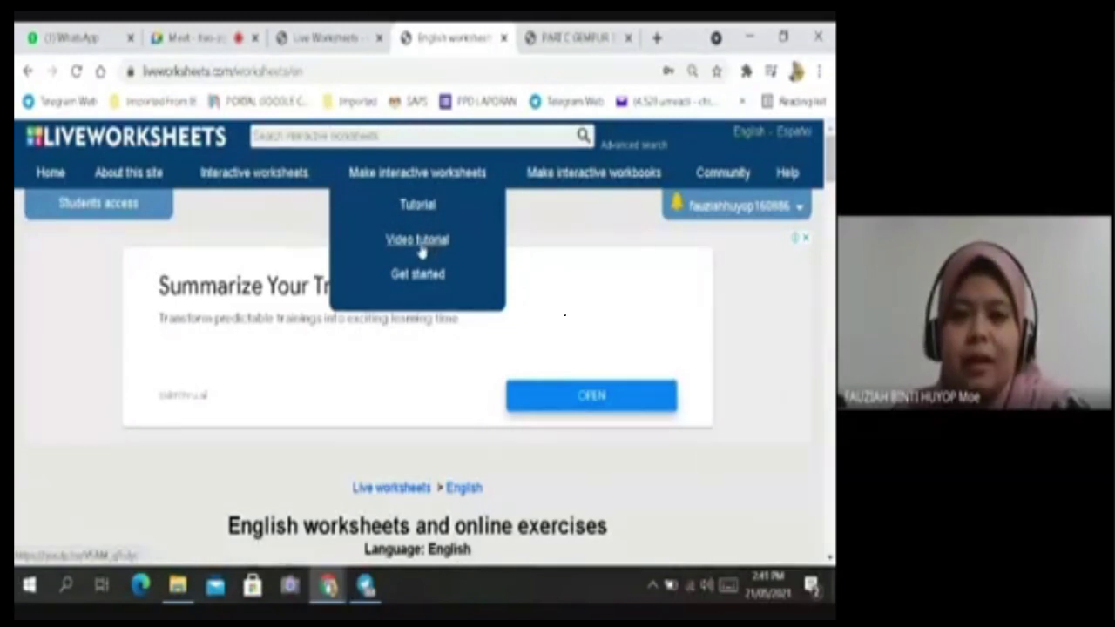
click(421, 248)
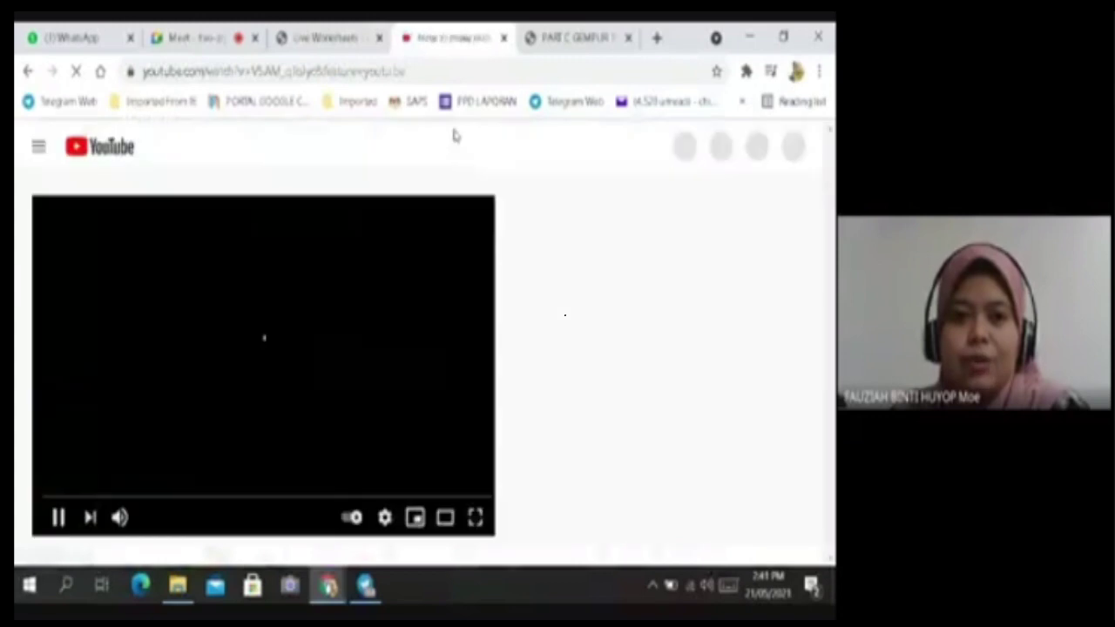
Skim the YouTube tutorial by jumping ahead after dismissing the notifications prompt, then close it.
click(327, 38)
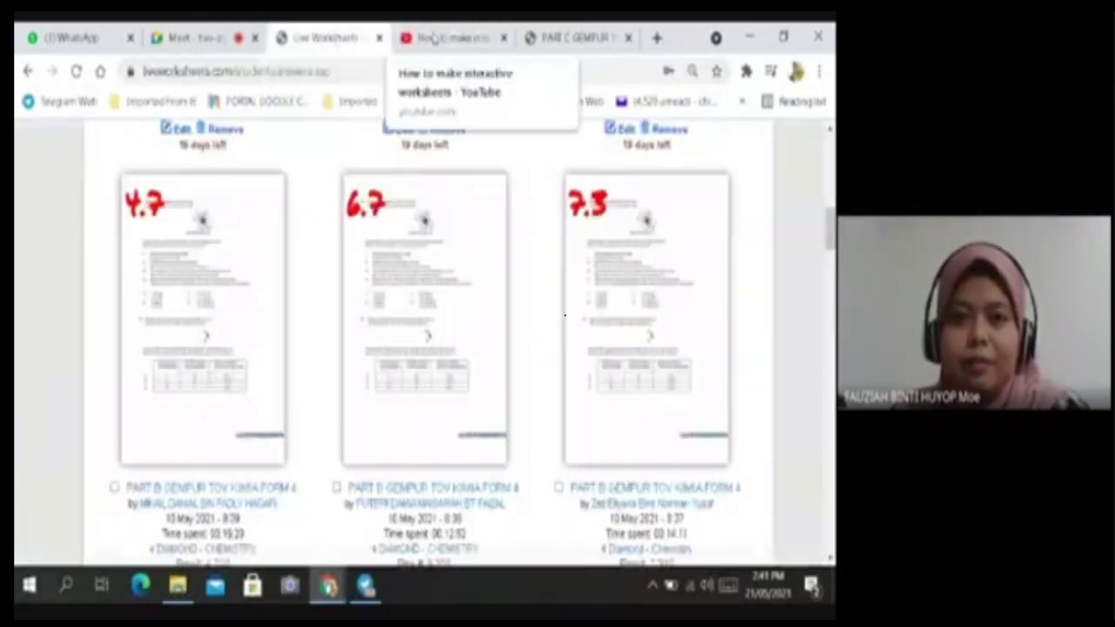
click(444, 37)
click(326, 38)
scroll(618, 183, up, 10)
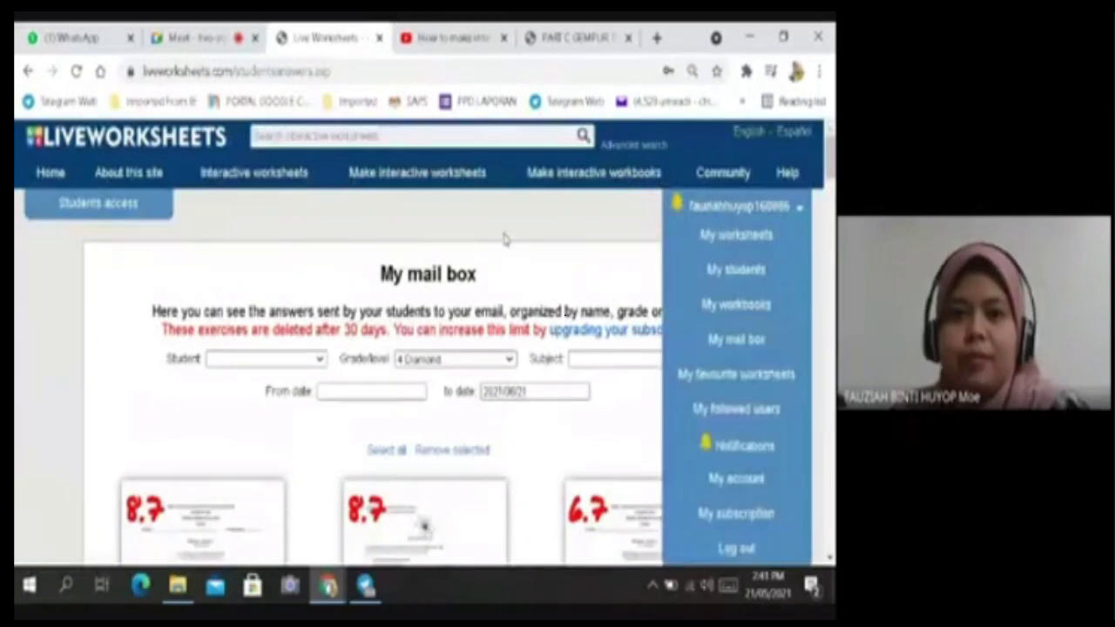
click(452, 38)
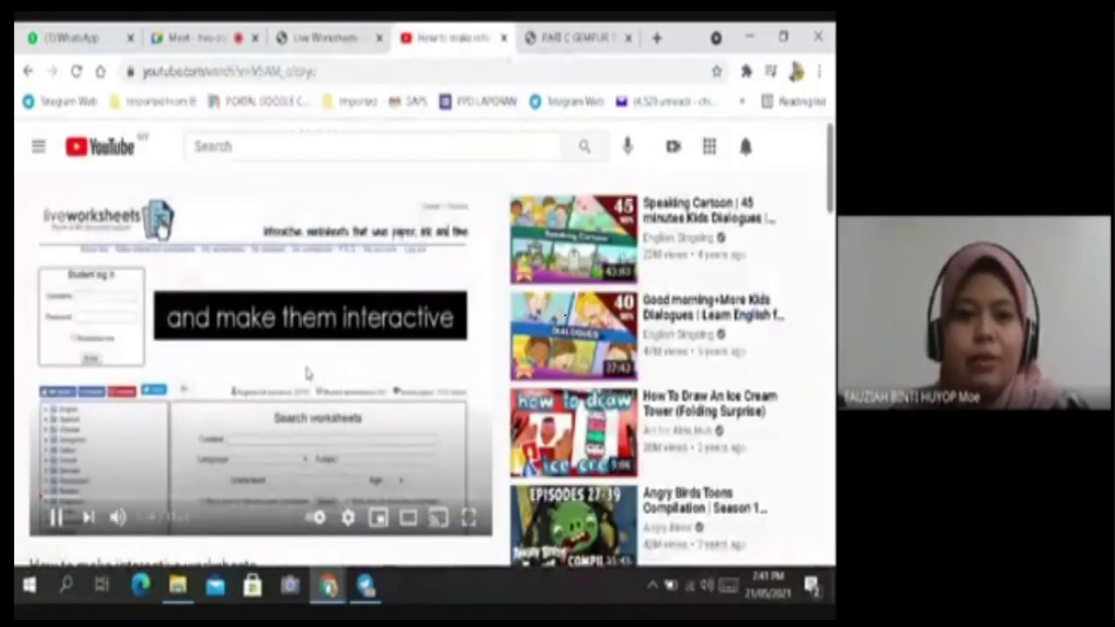
scroll(306, 372, down, 1)
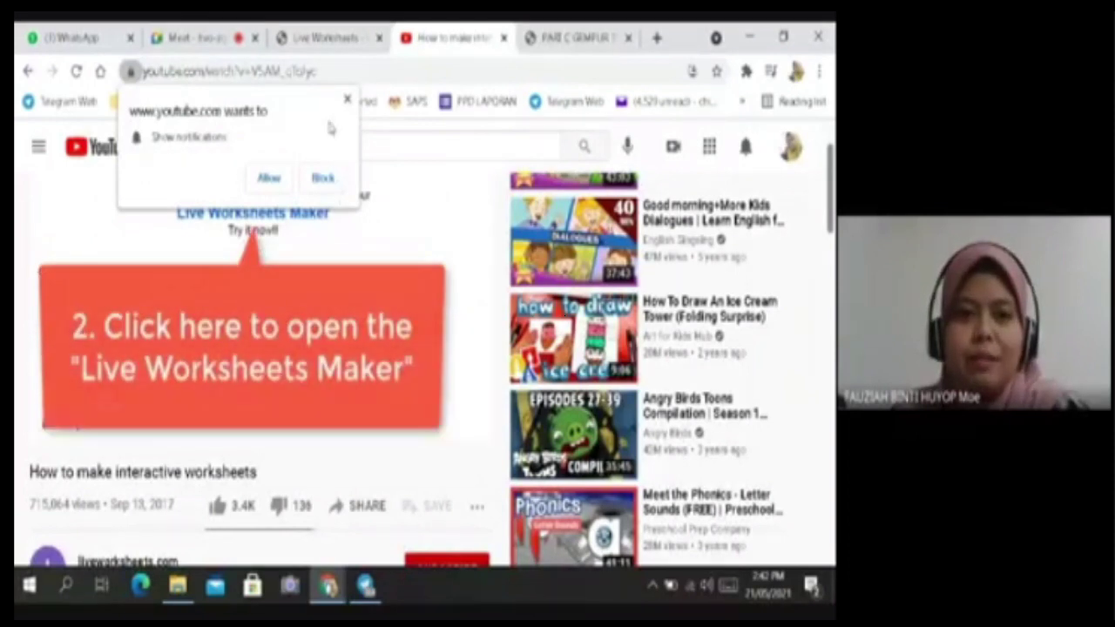
click(346, 99)
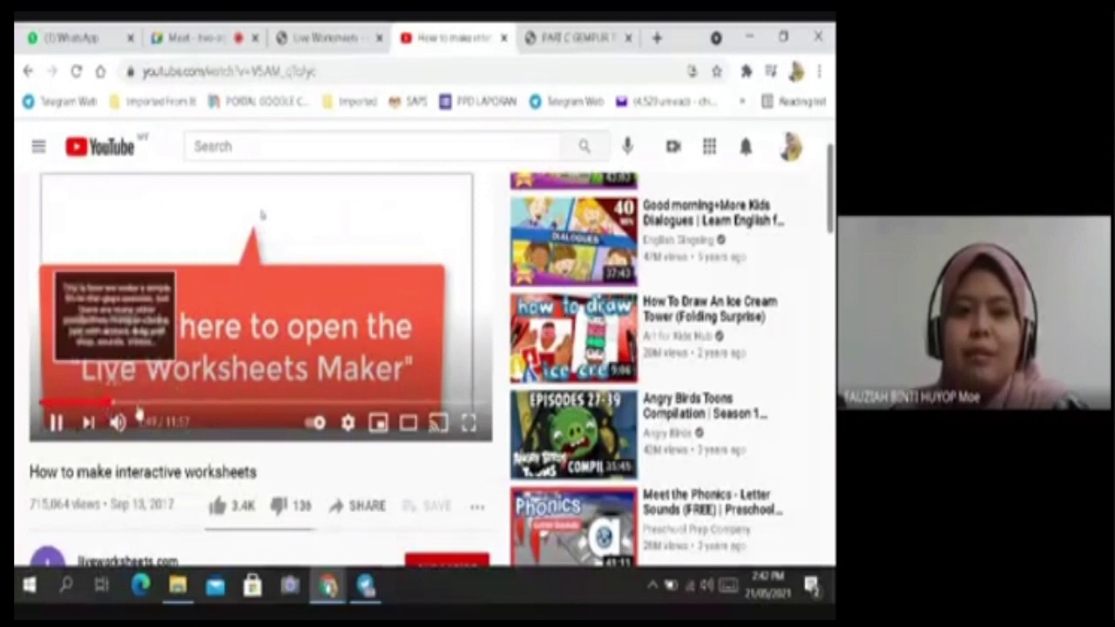
click(169, 404)
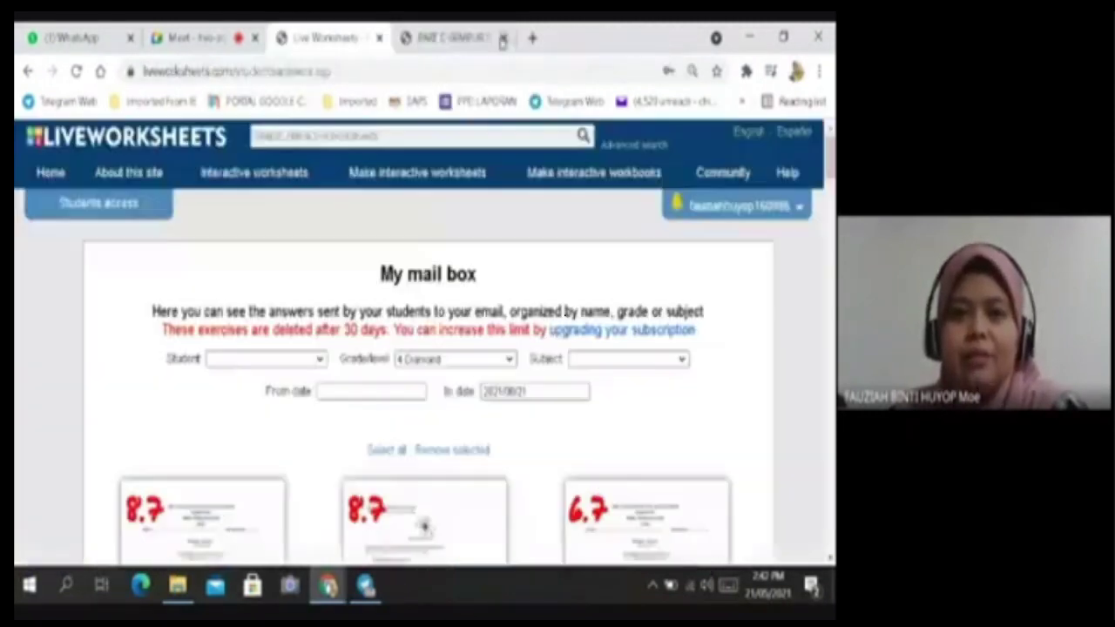
click(503, 37)
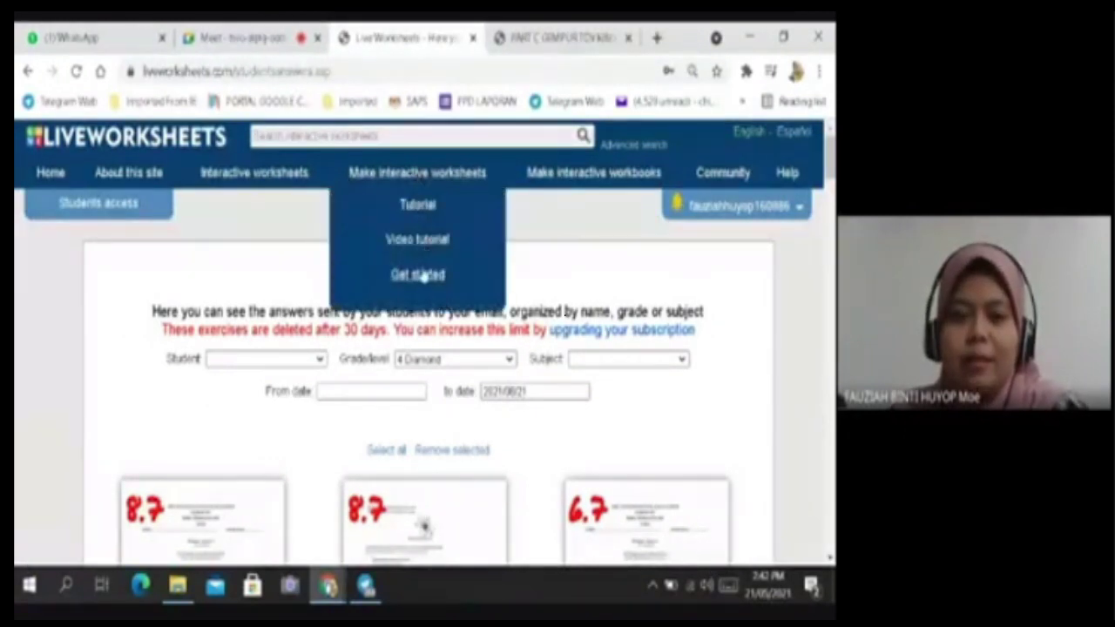
Launch the worksheet maker via 'Get started' to reach Step 1: Upload your worksheet.
click(419, 276)
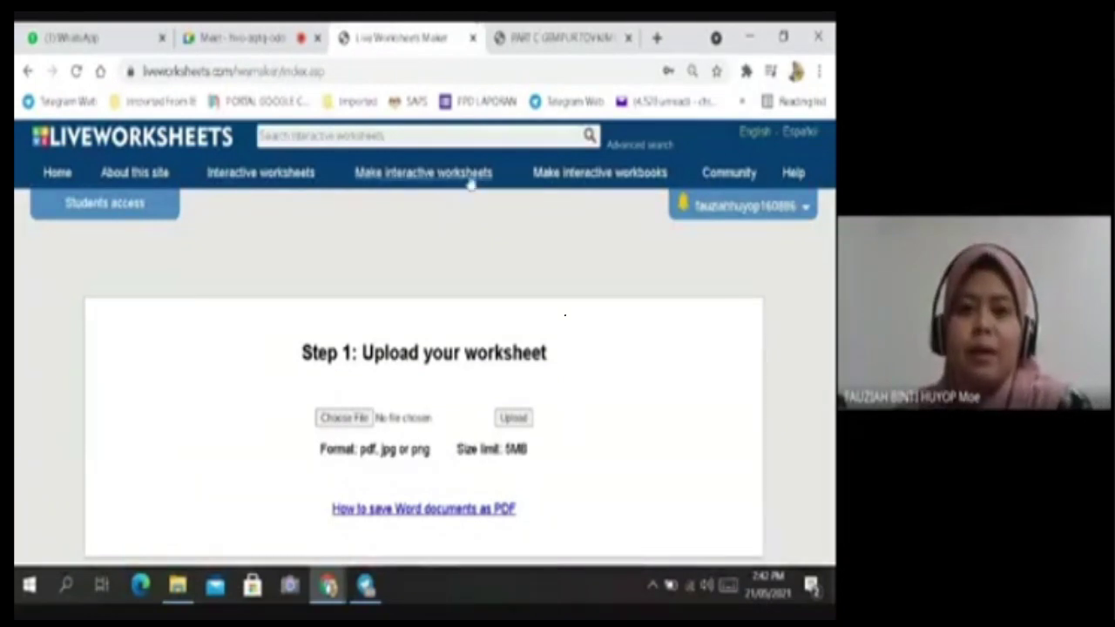
click(426, 185)
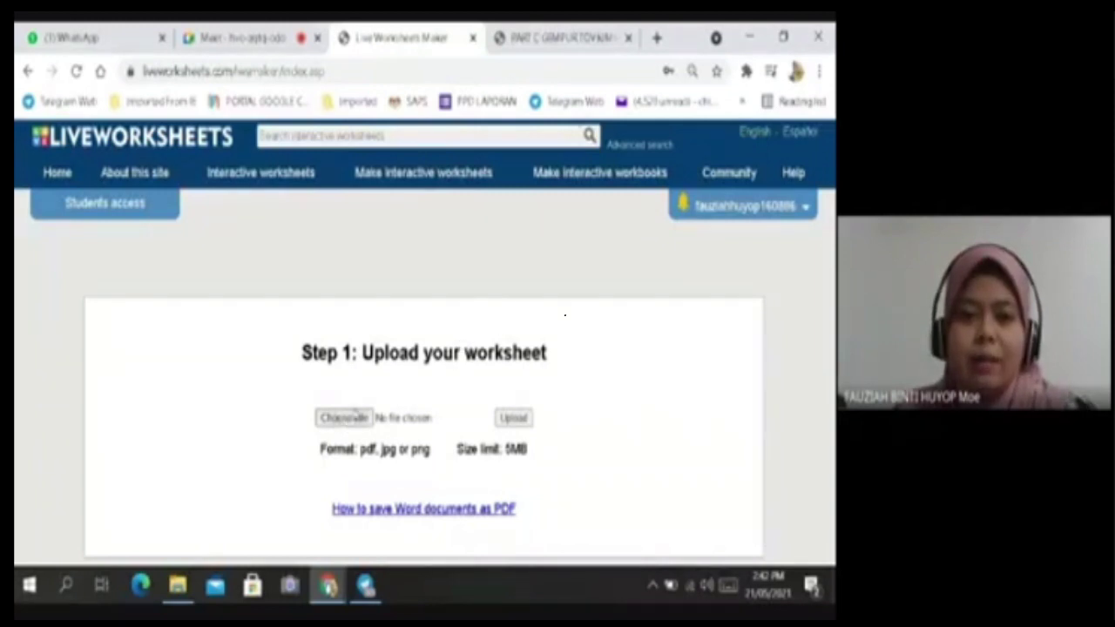
Try uploading the PART A GEMPUR TOV KIMIA FORM 5 2021 Word file from KIMIA 2021; dismiss the DOC-rejected alert.
click(344, 417)
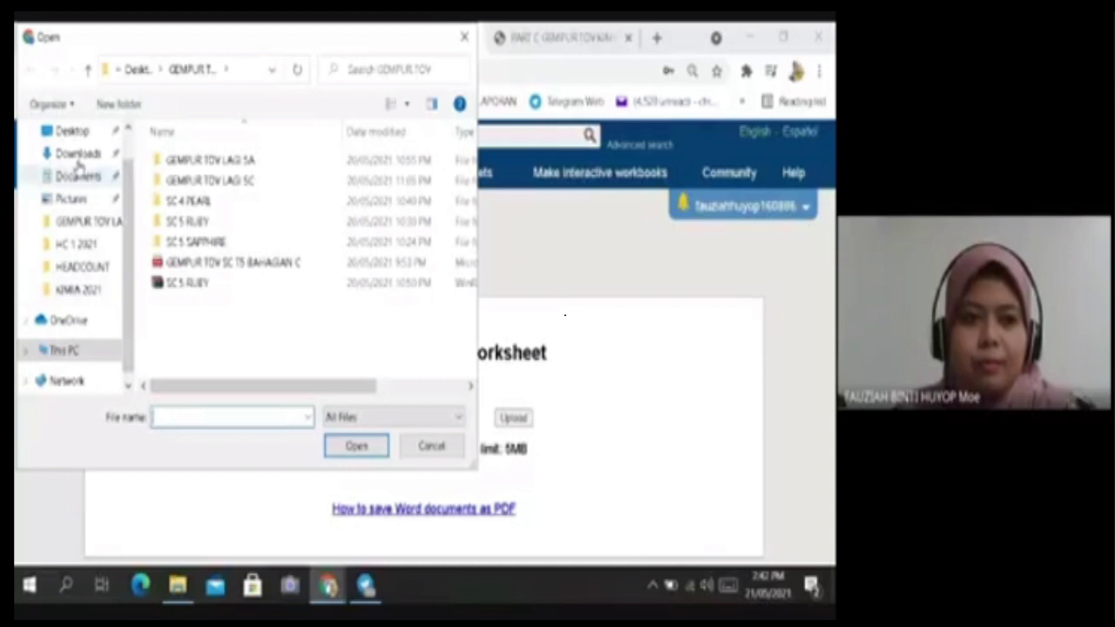
click(75, 131)
scroll(278, 227, down, 6)
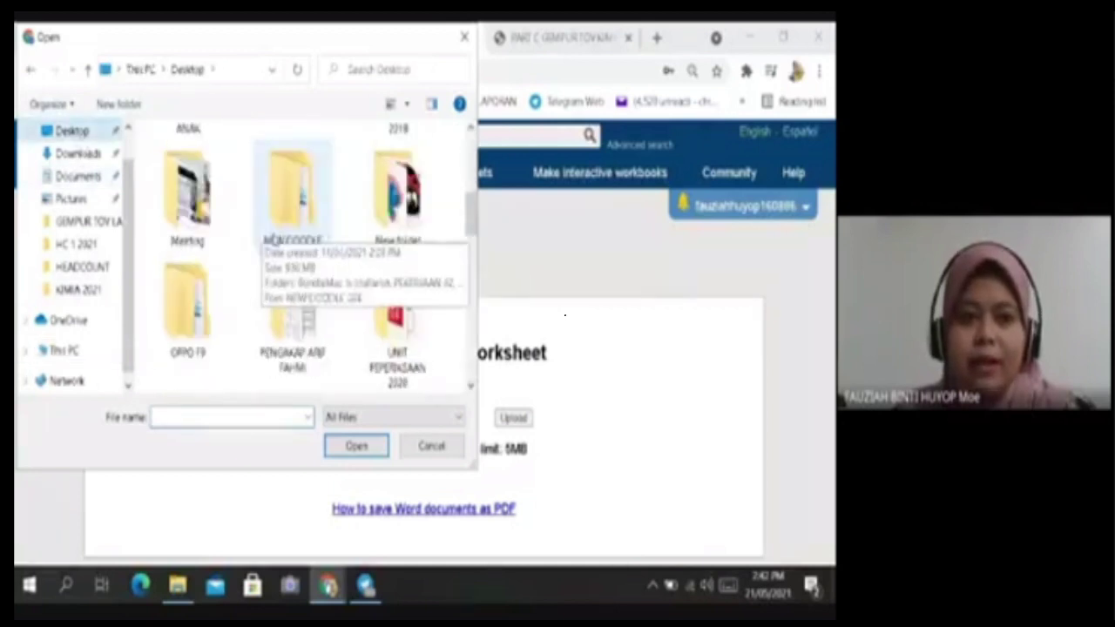
scroll(268, 237, down, 5)
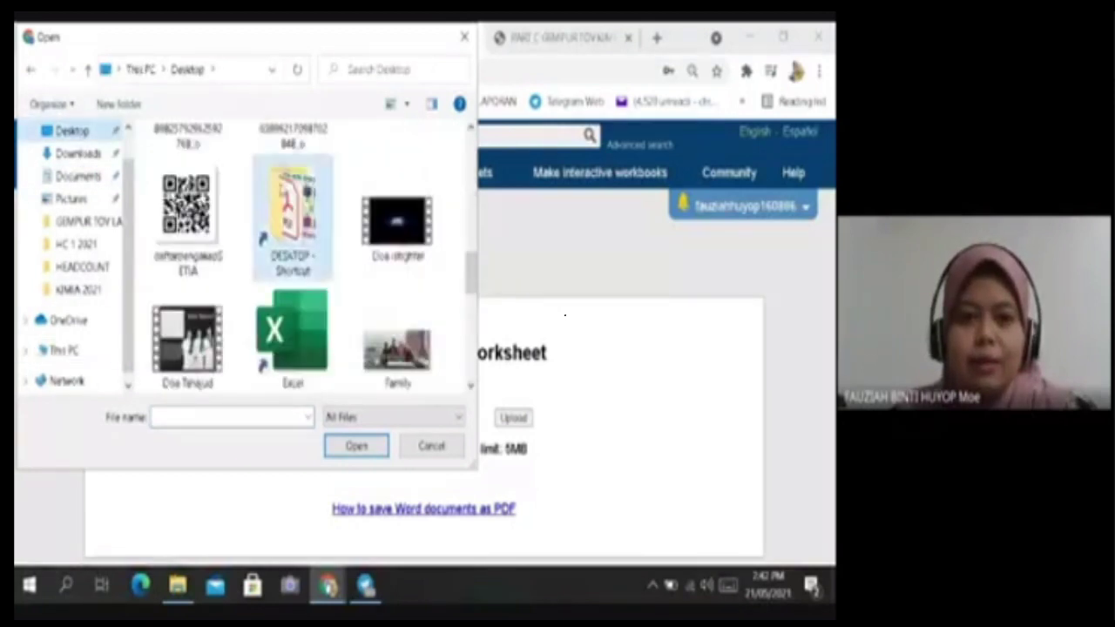
double_click(292, 222)
scroll(246, 235, down, 3)
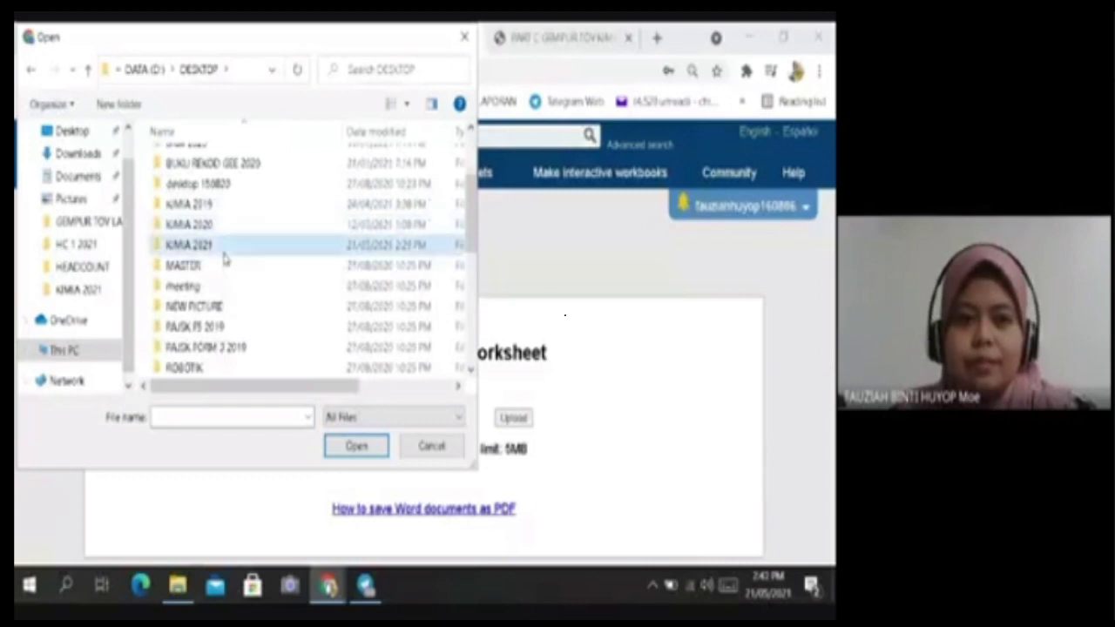
double_click(224, 250)
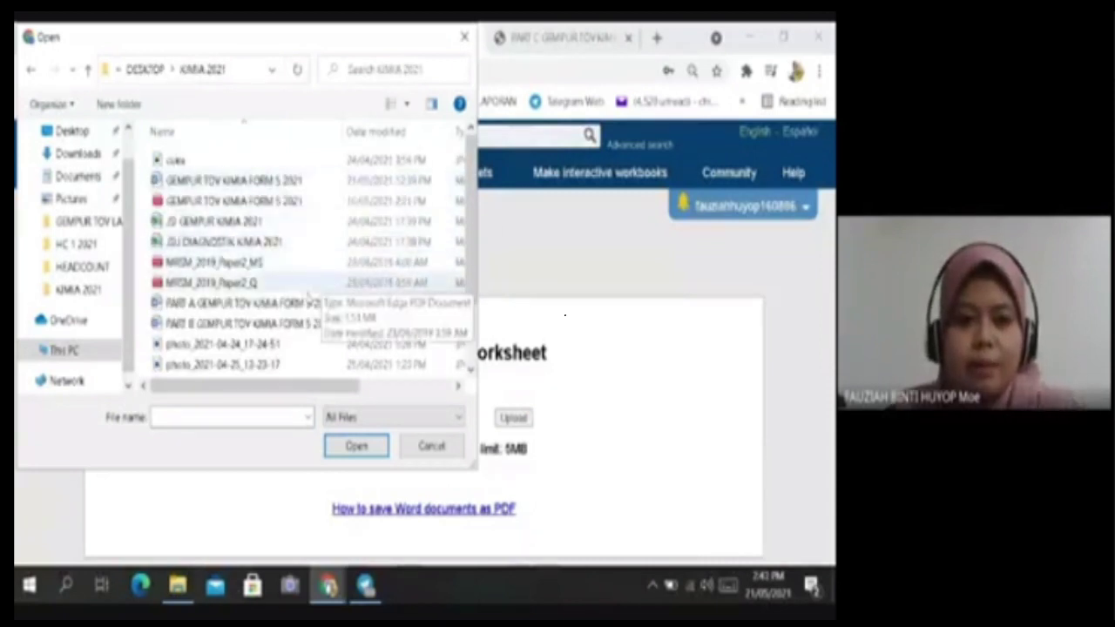
click(296, 305)
click(350, 447)
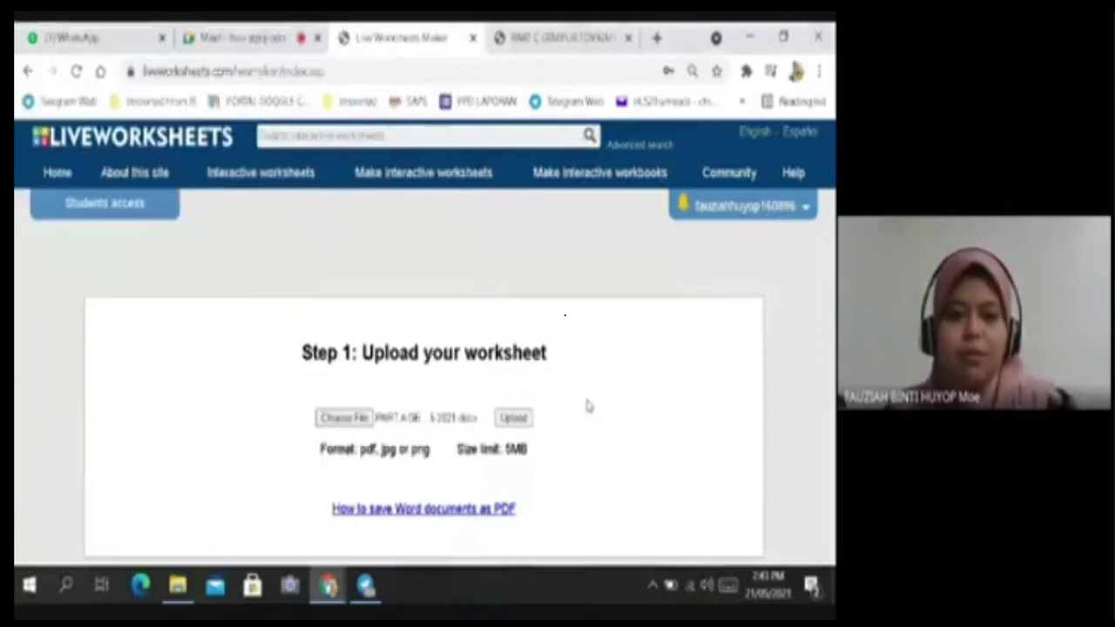
click(514, 419)
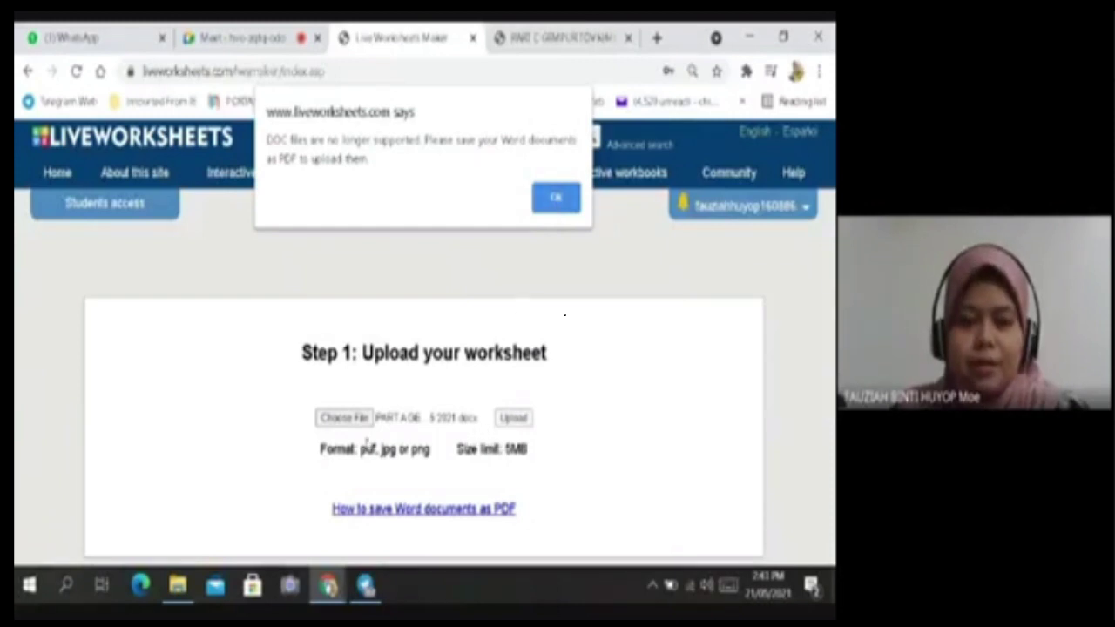
click(557, 199)
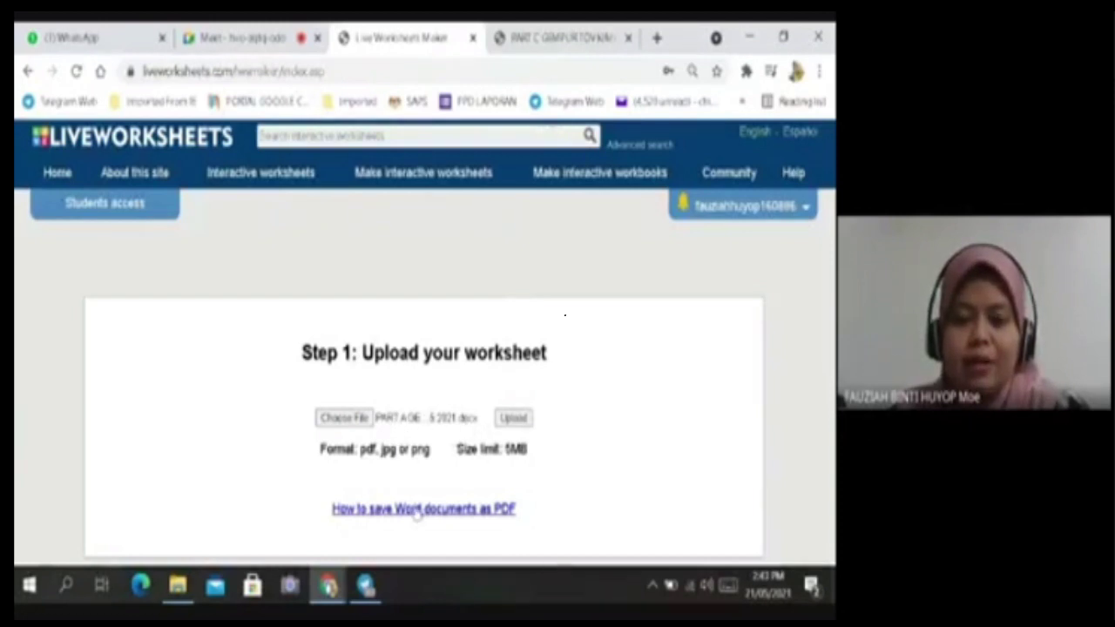
Open the PART A Word file in Word from File Explorer.
click(184, 593)
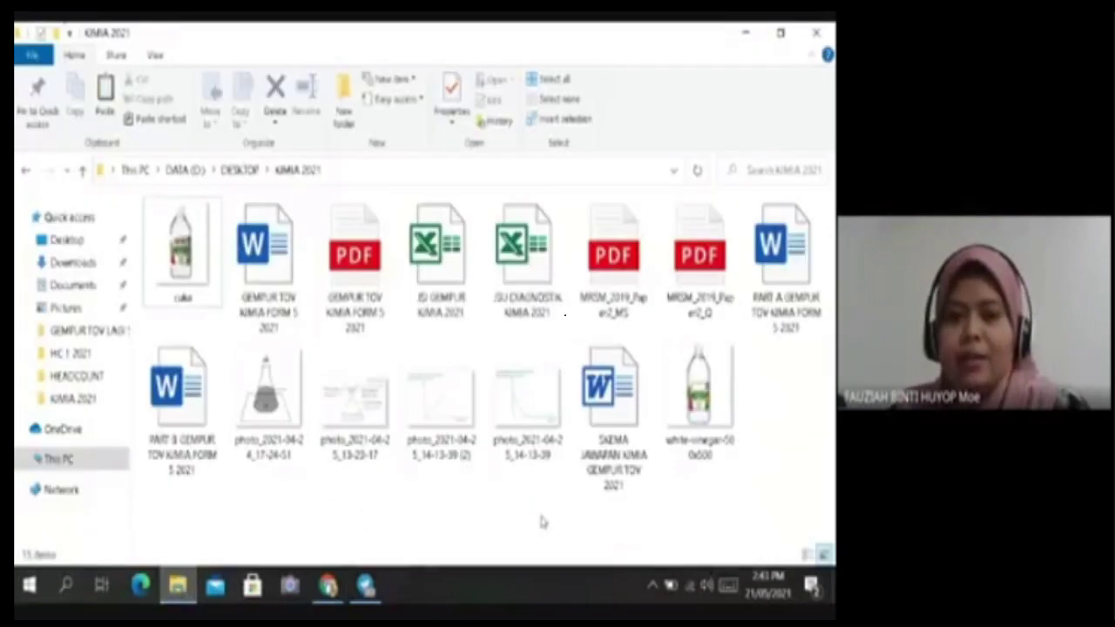
click(788, 261)
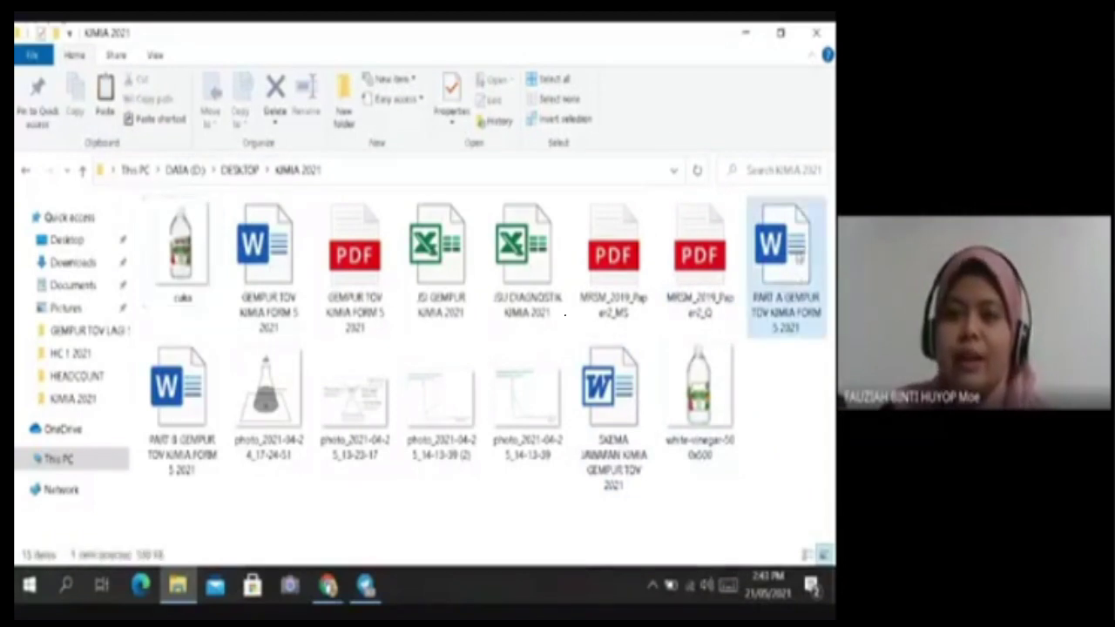
double_click(792, 253)
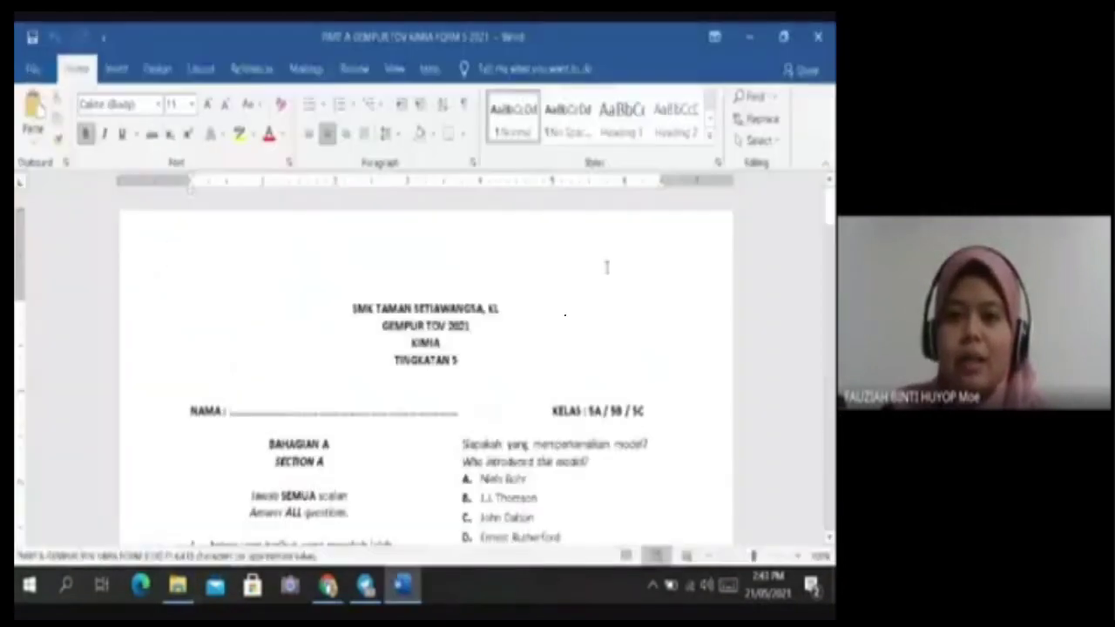
Look over the PART A chemistry worksheet in Word, then go to the File screen.
scroll(346, 374, down, 10)
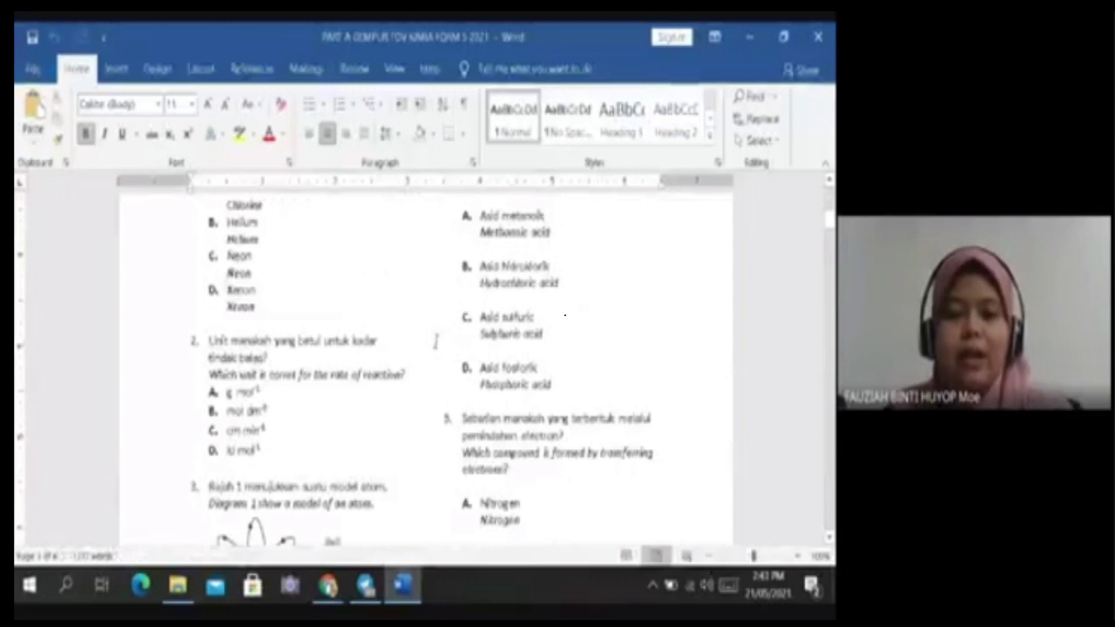
scroll(435, 342, up, 10)
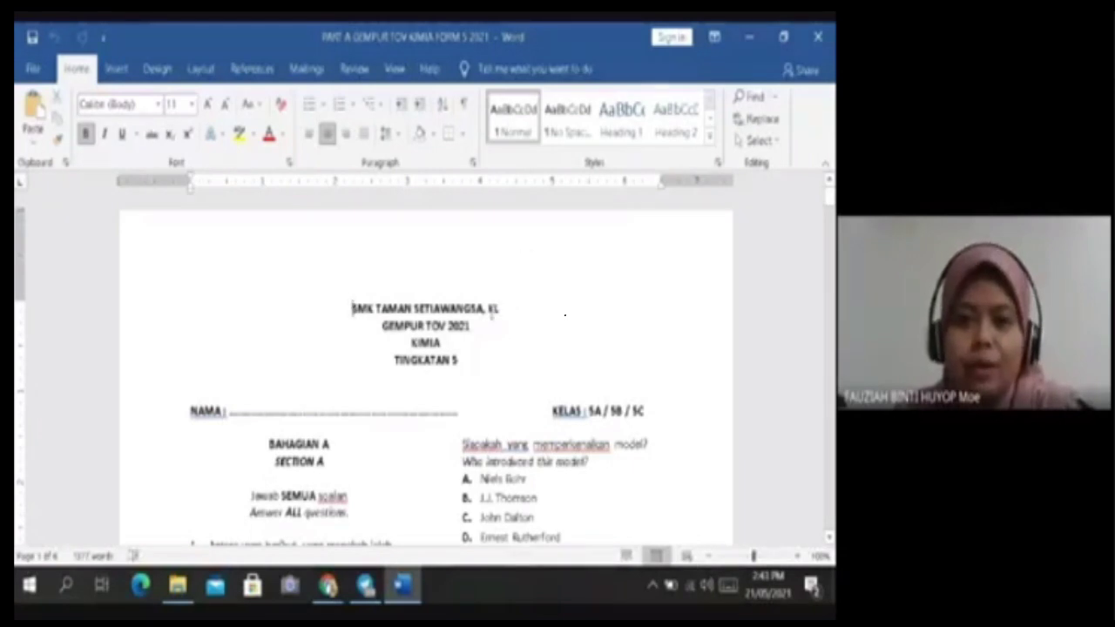
scroll(572, 356, down, 2)
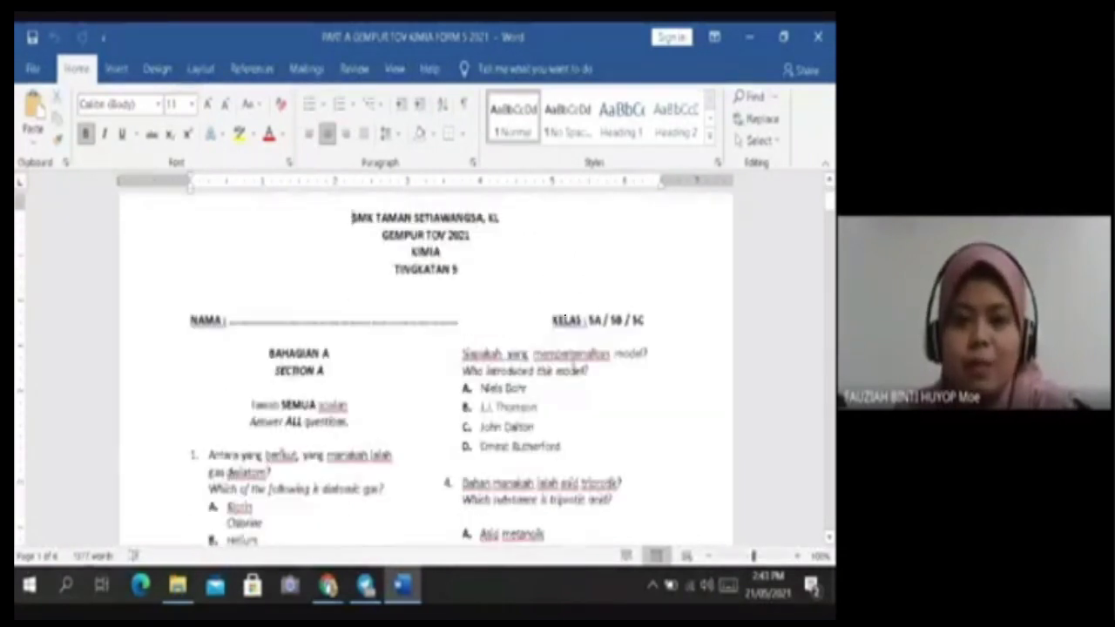
scroll(564, 320, up, 2)
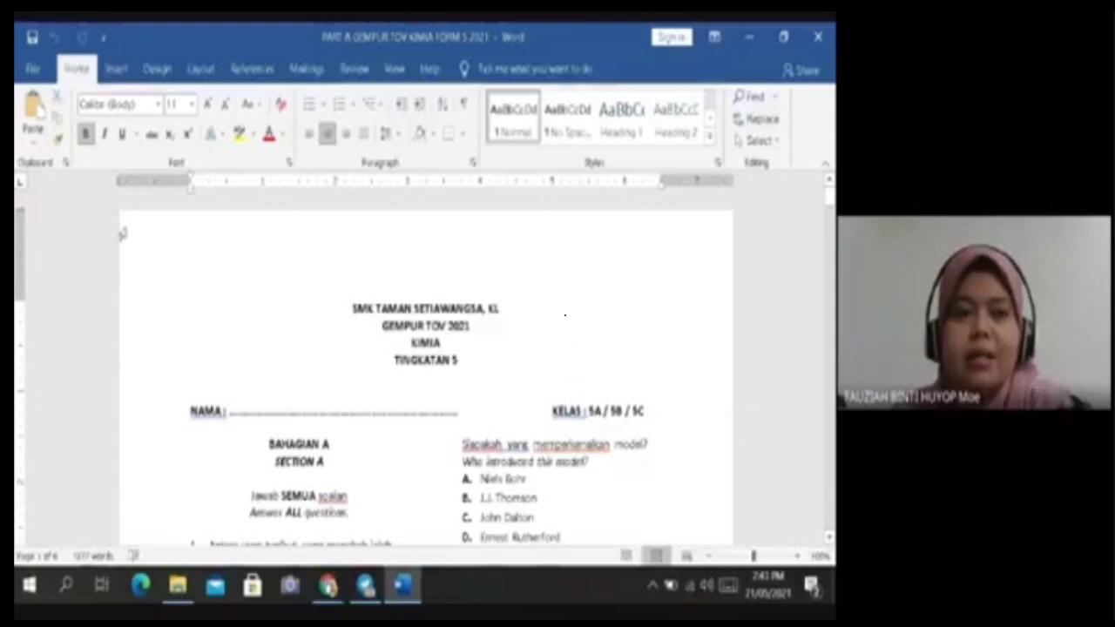
click(35, 69)
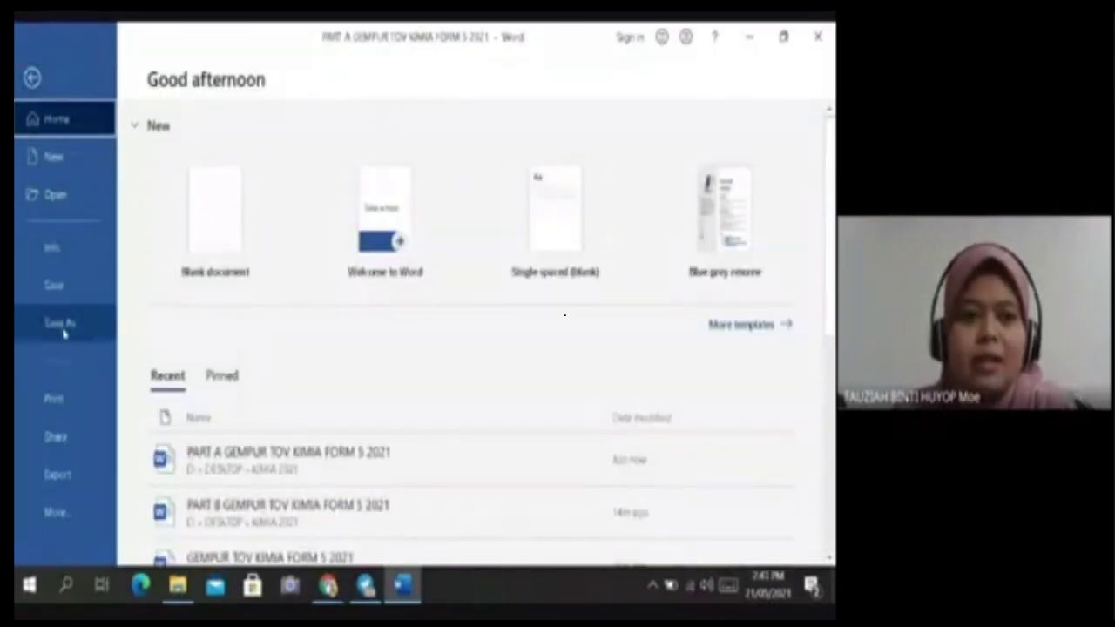
Save a PDF copy named PART A GEMPUR TOV KIMIA FORM 5 2021 into KIMIA 2021.
click(61, 326)
click(470, 248)
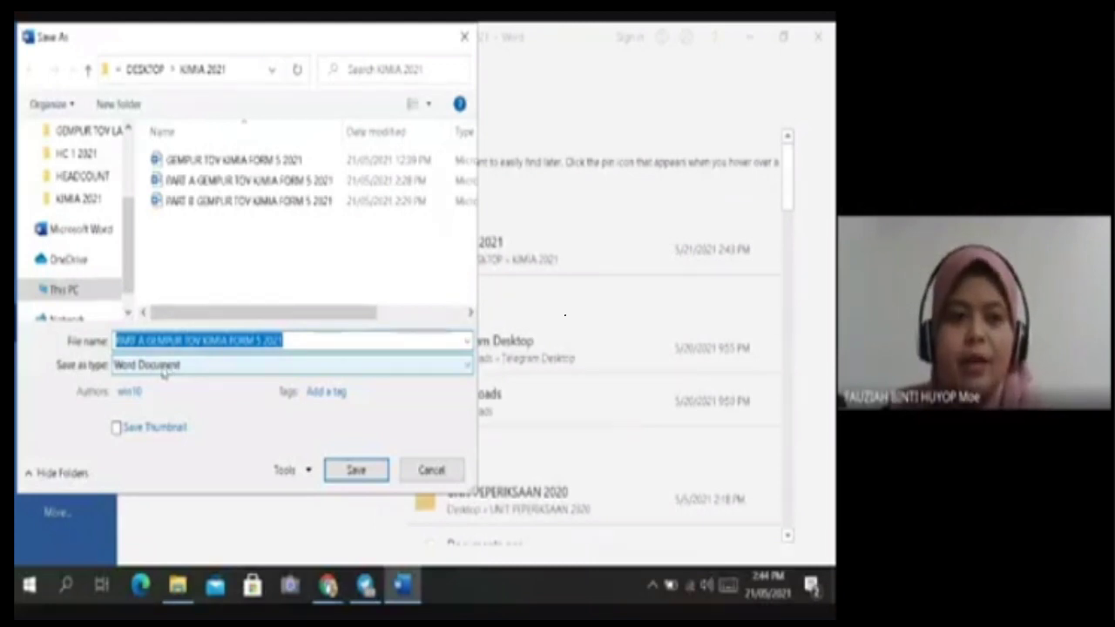
click(163, 368)
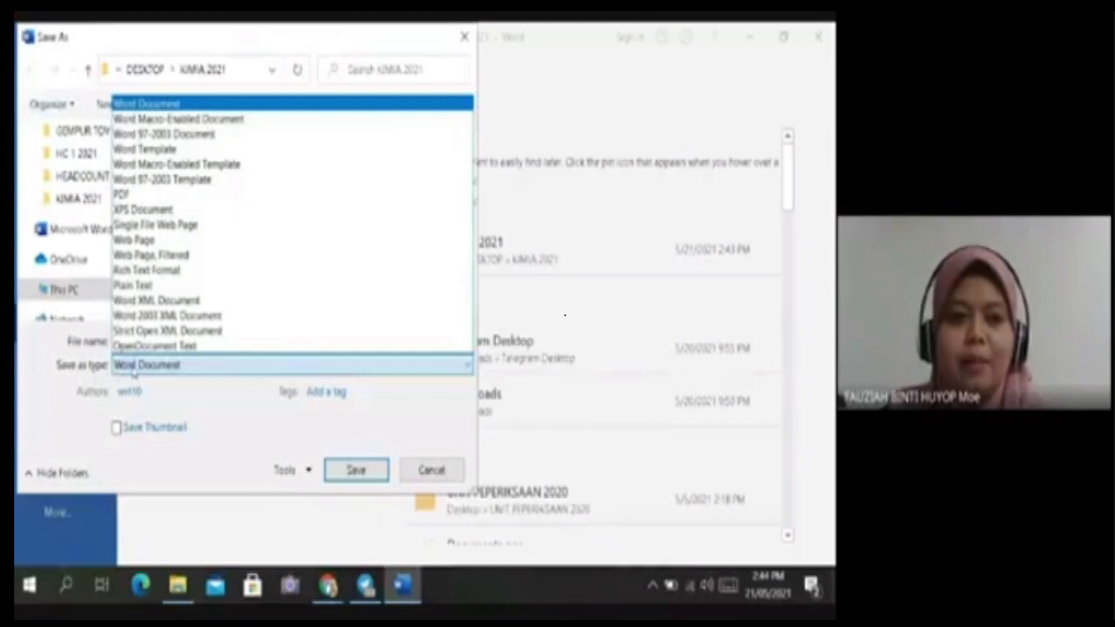
click(178, 197)
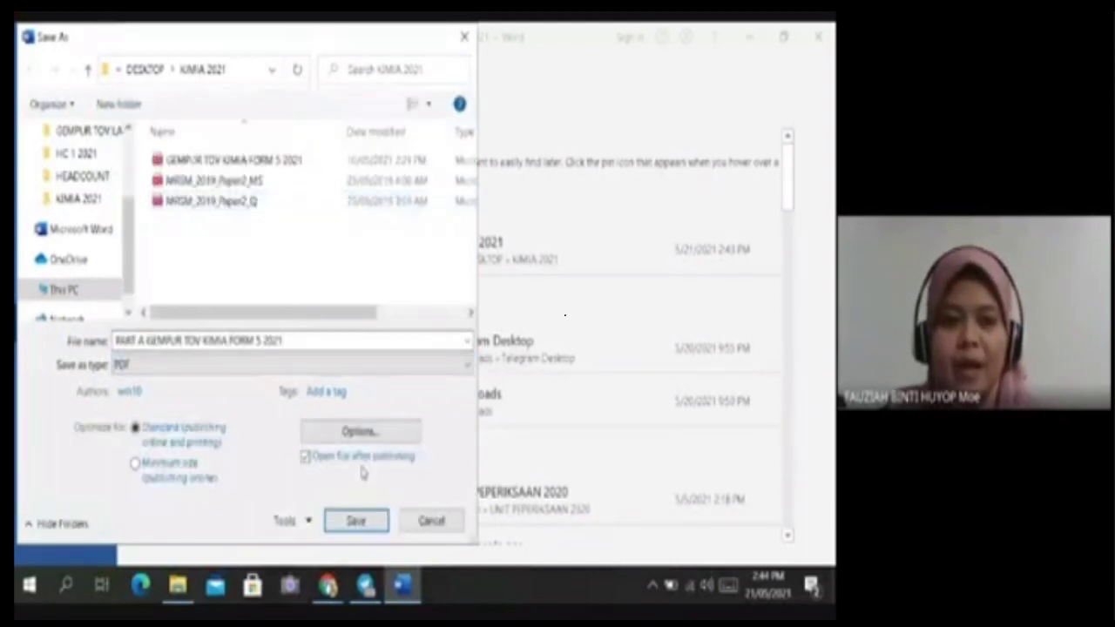
click(354, 521)
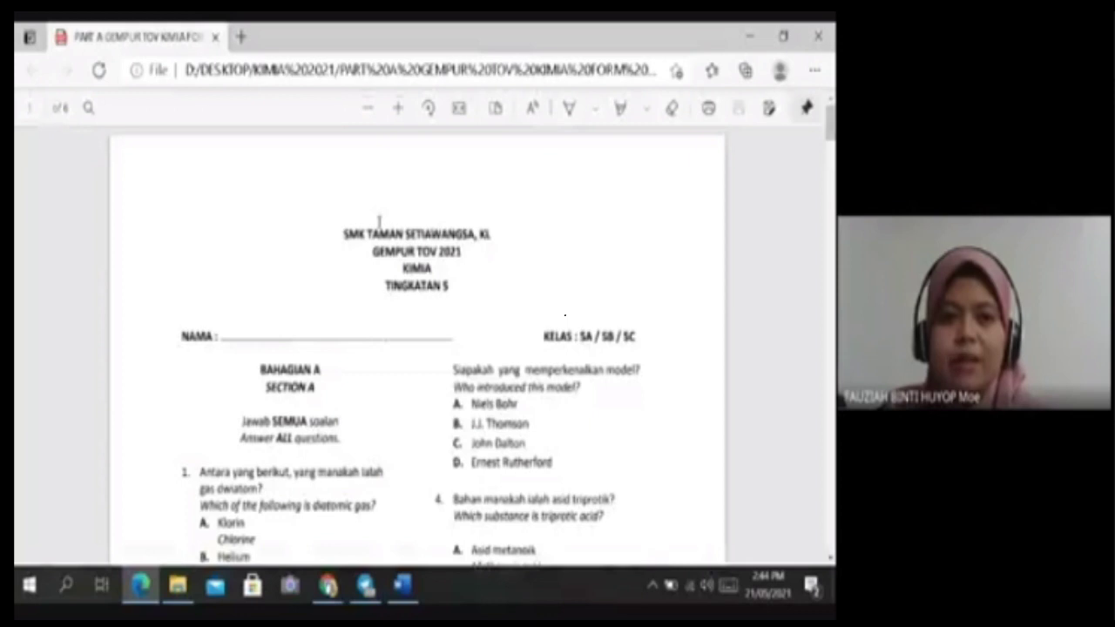
Scroll through the exported 6-page PDF in Edge and back up toward page 1.
scroll(522, 266, down, 15)
scroll(520, 271, down, 15)
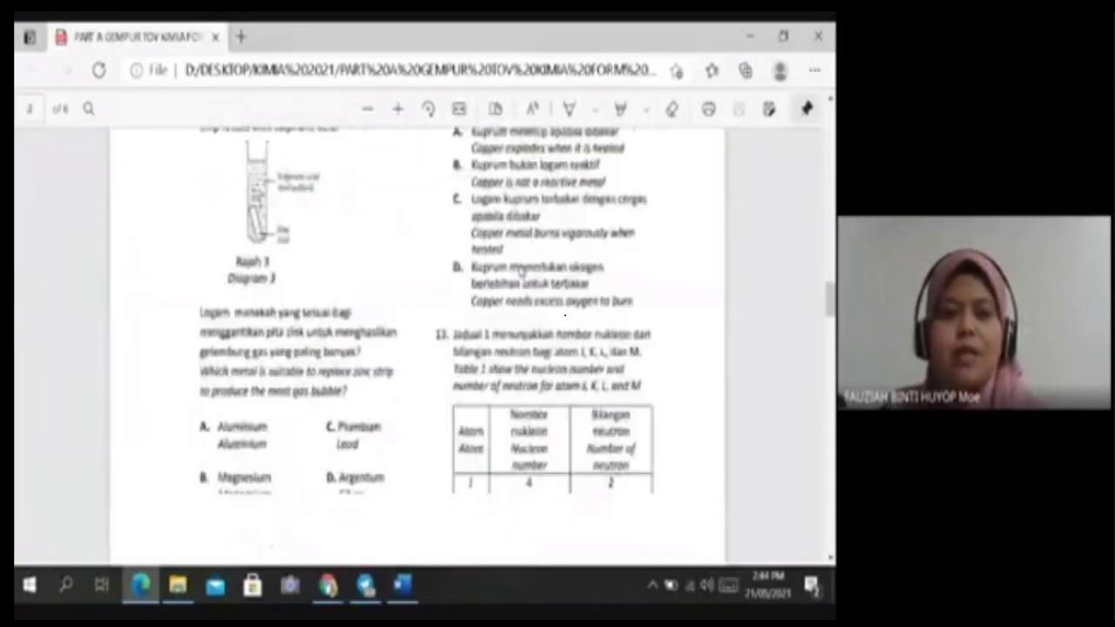
scroll(520, 271, down, 10)
scroll(519, 270, down, 15)
scroll(519, 271, up, 20)
scroll(520, 270, up, 20)
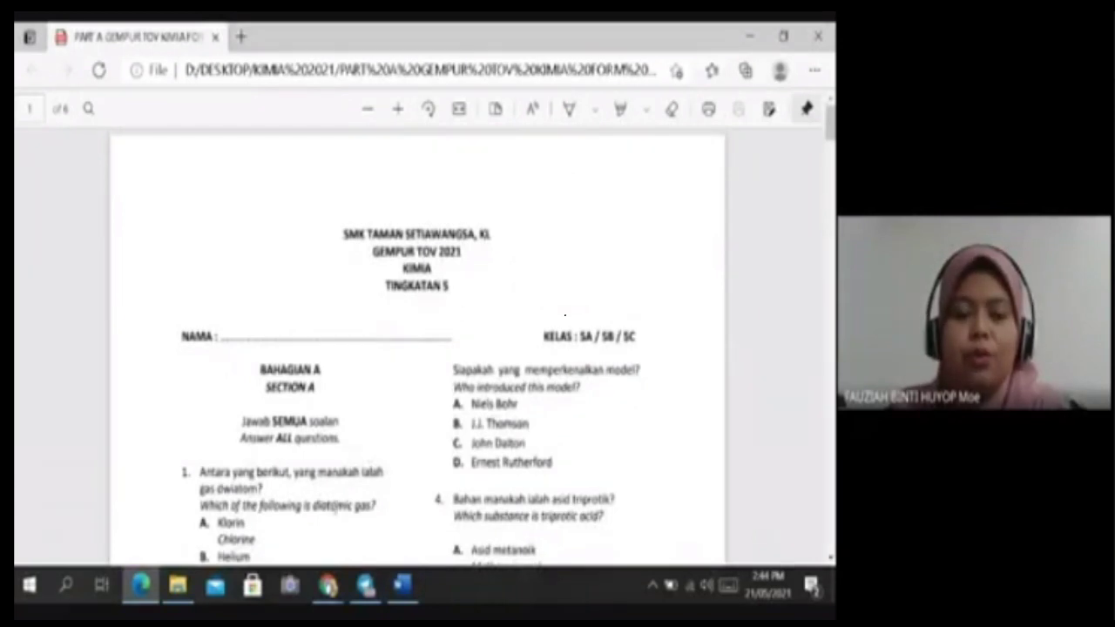
Upload the PART A GEMPUR TOV KIMIA FORM 5 2021 PDF on the Liveworksheets page.
mouse_move(328, 584)
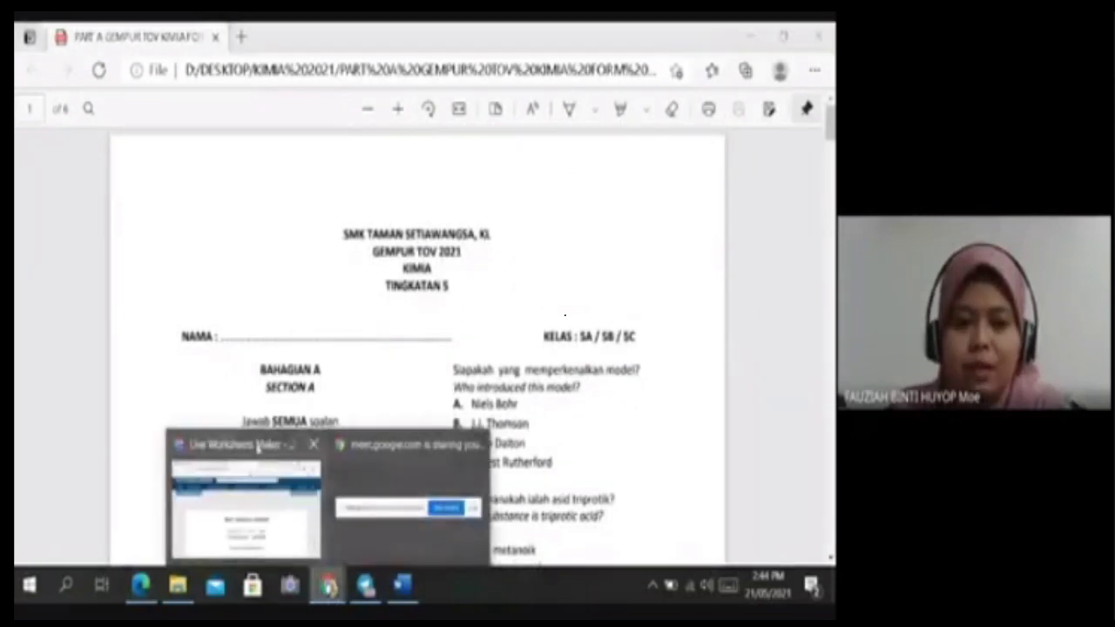
click(258, 447)
click(352, 417)
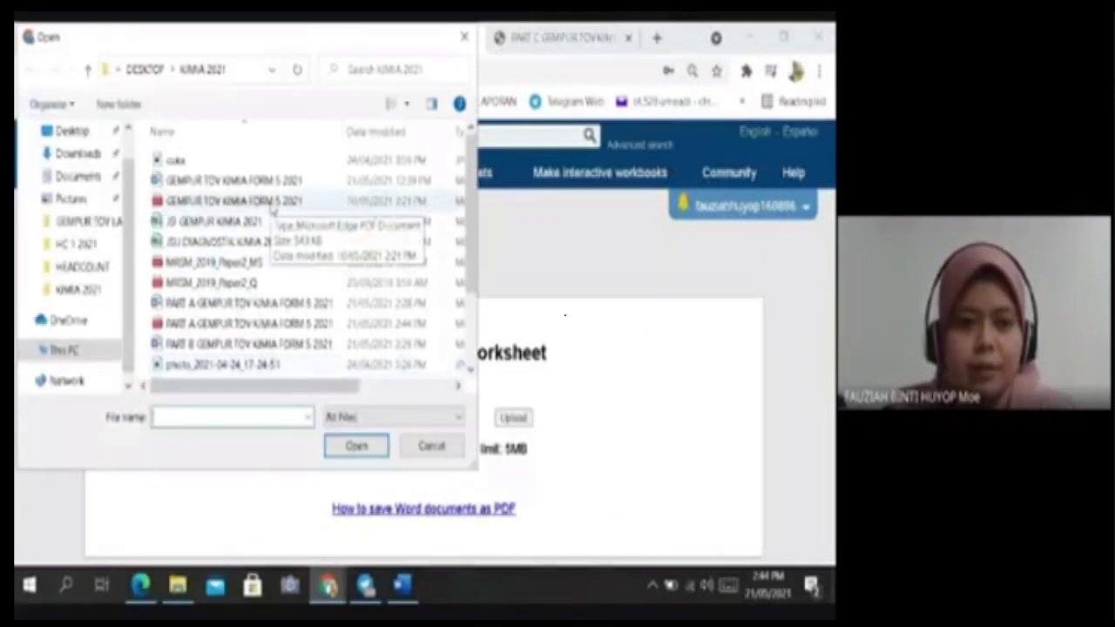
click(255, 323)
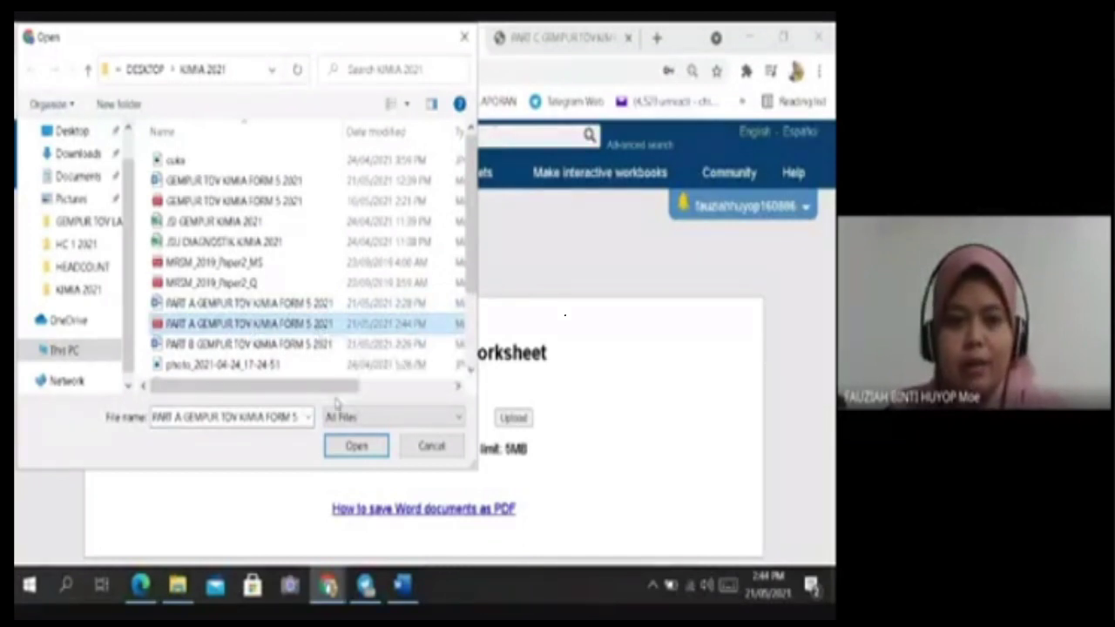
click(357, 446)
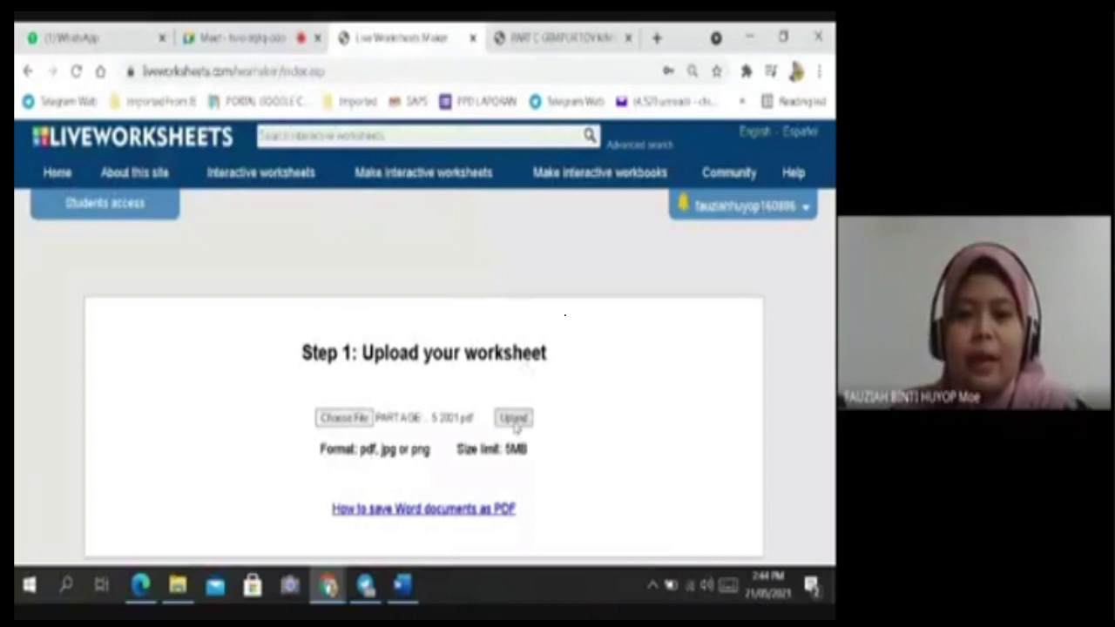
click(512, 418)
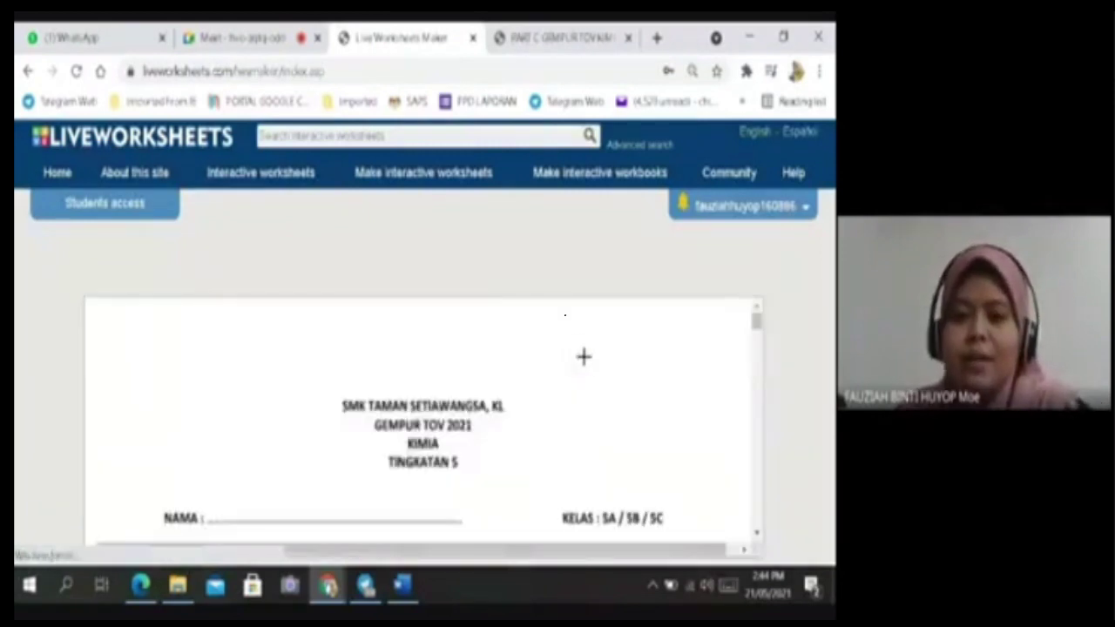
scroll(634, 384, down, 2)
Scroll through the uploaded worksheet and return to the SMK TAMAN SETIAWANGSA title page.
scroll(634, 384, up, 2)
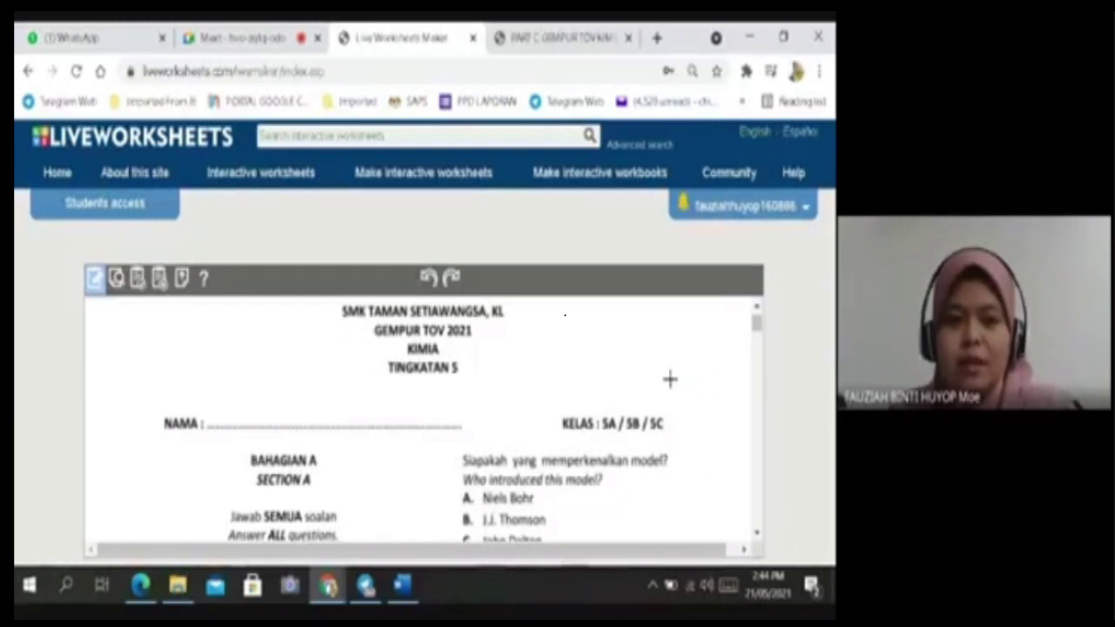
scroll(513, 406, down, 15)
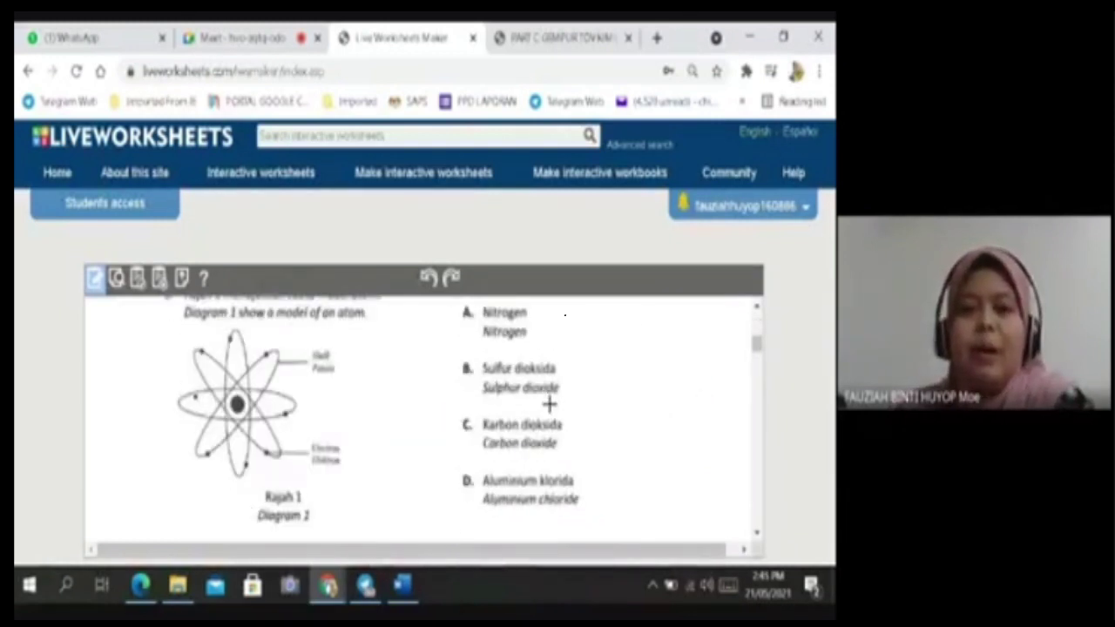
scroll(550, 405, up, 15)
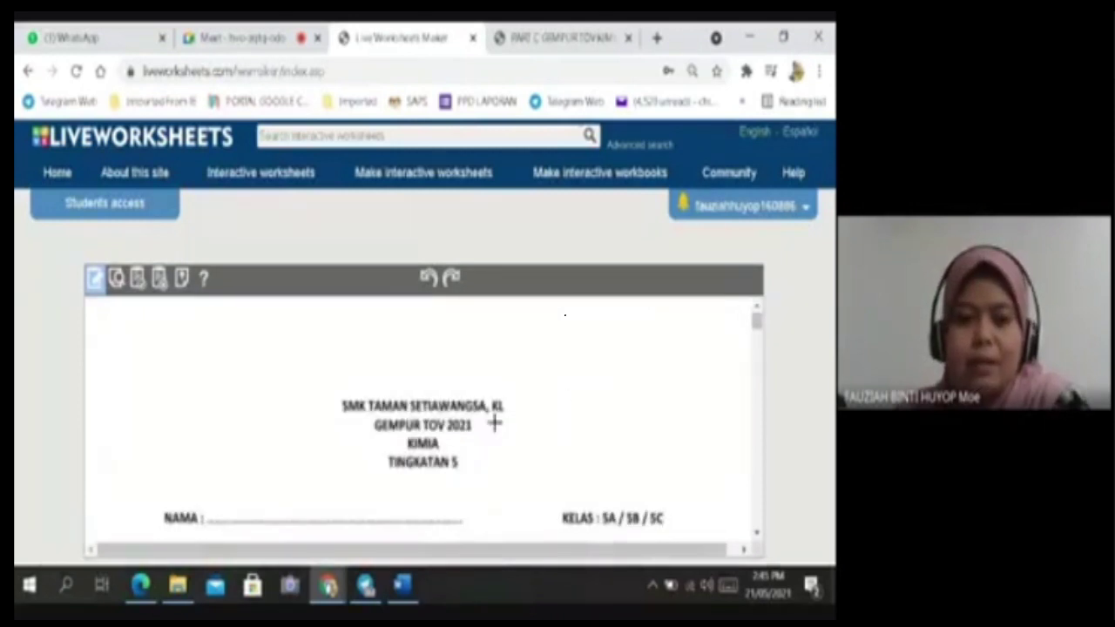
scroll(494, 423, down, 5)
scroll(587, 386, up, 5)
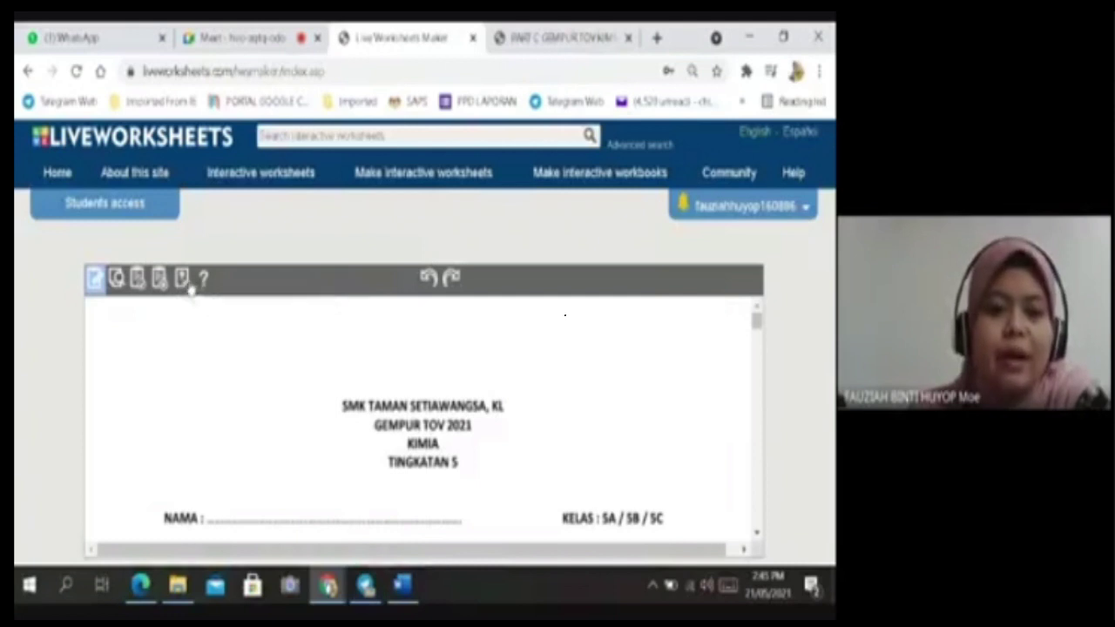
Draw a text box beside the NAMA : line on the worksheet.
click(95, 278)
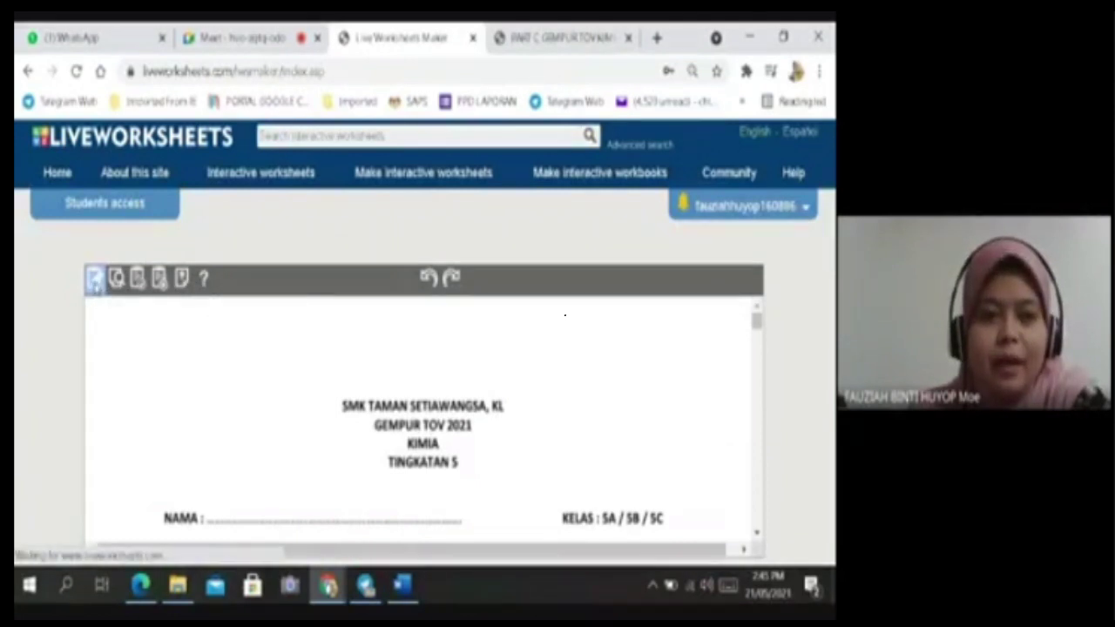
scroll(581, 338, down, 2)
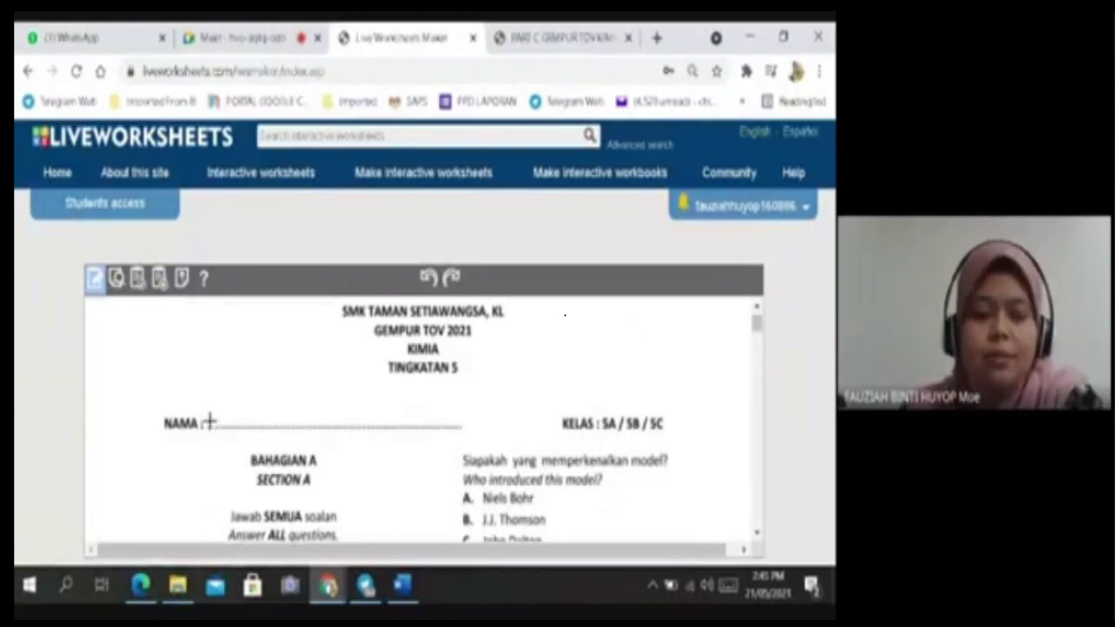
scroll(242, 420, down, 1)
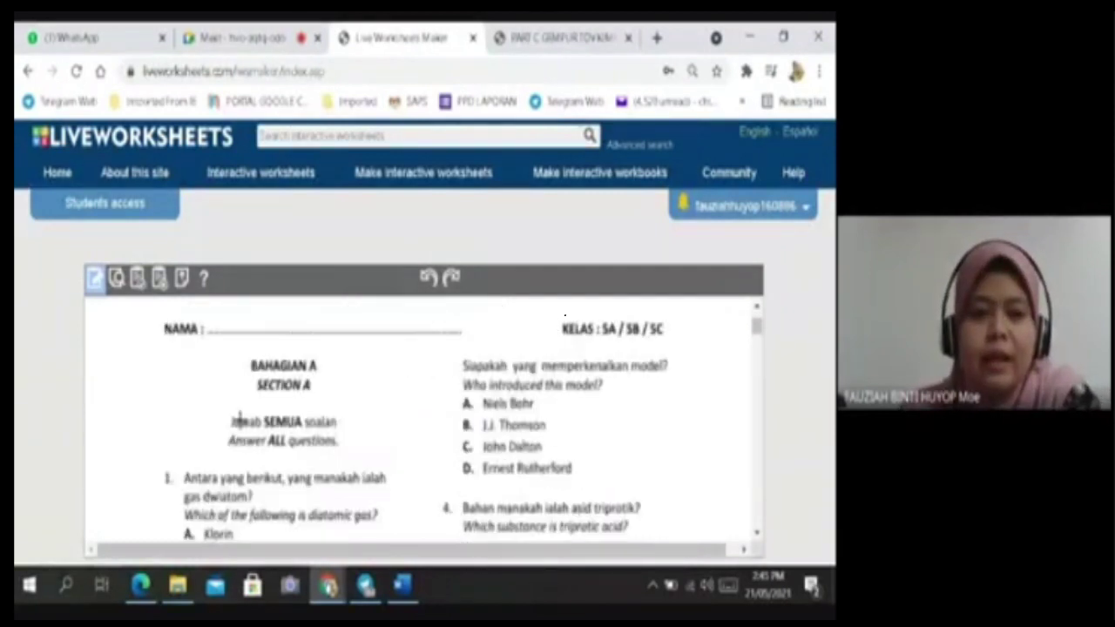
scroll(245, 386, up, 1)
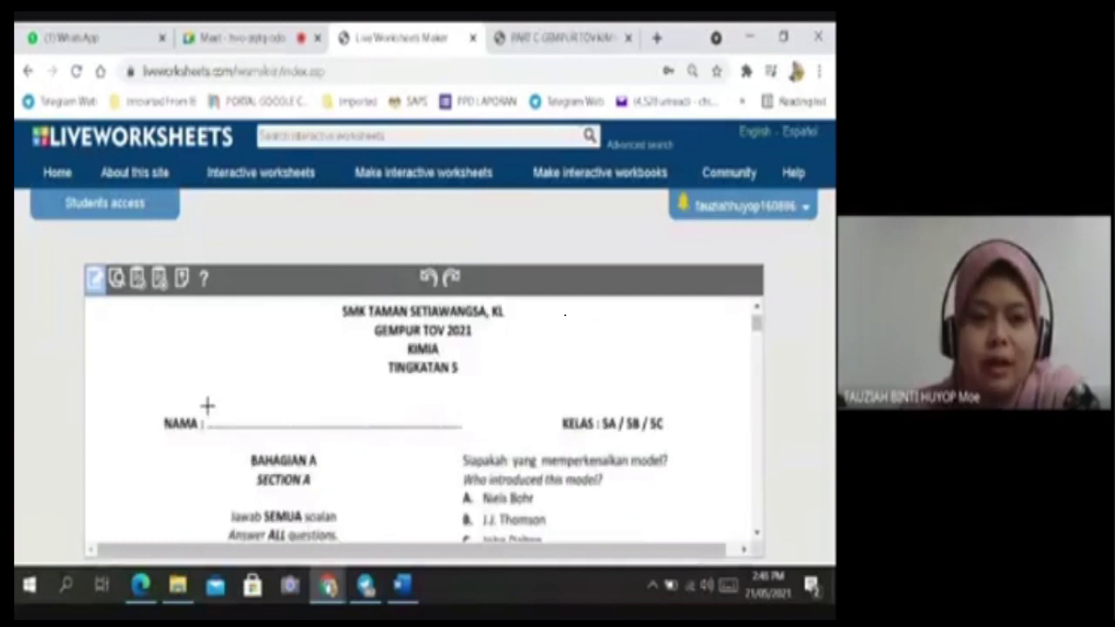
drag(208, 402, 468, 430)
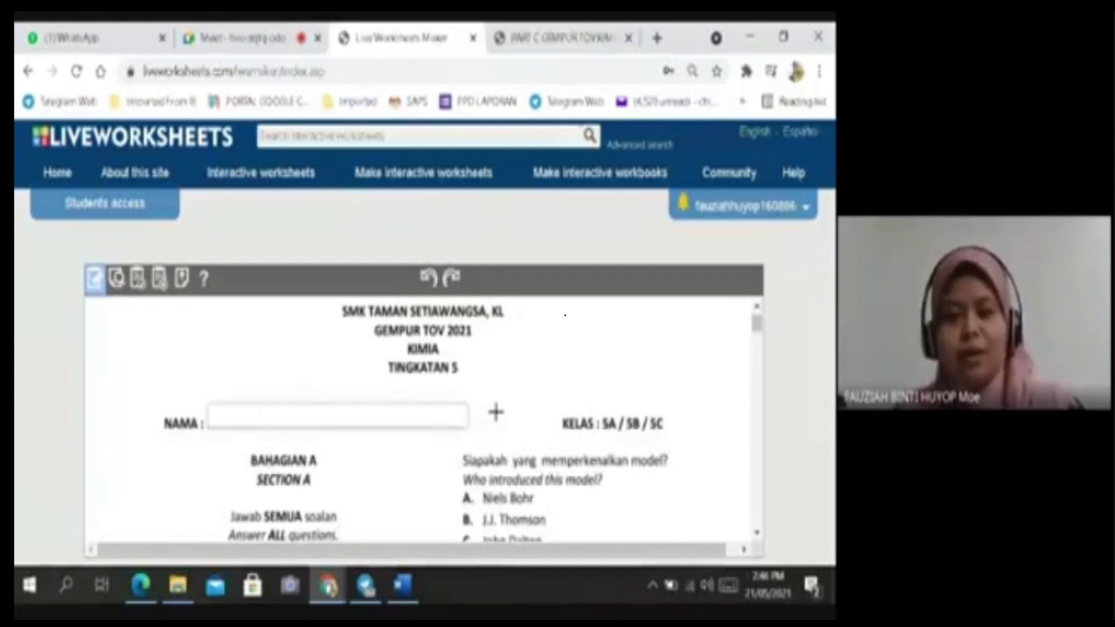
Preview the worksheet and type a sample student name into the NAMA box.
scroll(501, 410, down, 2)
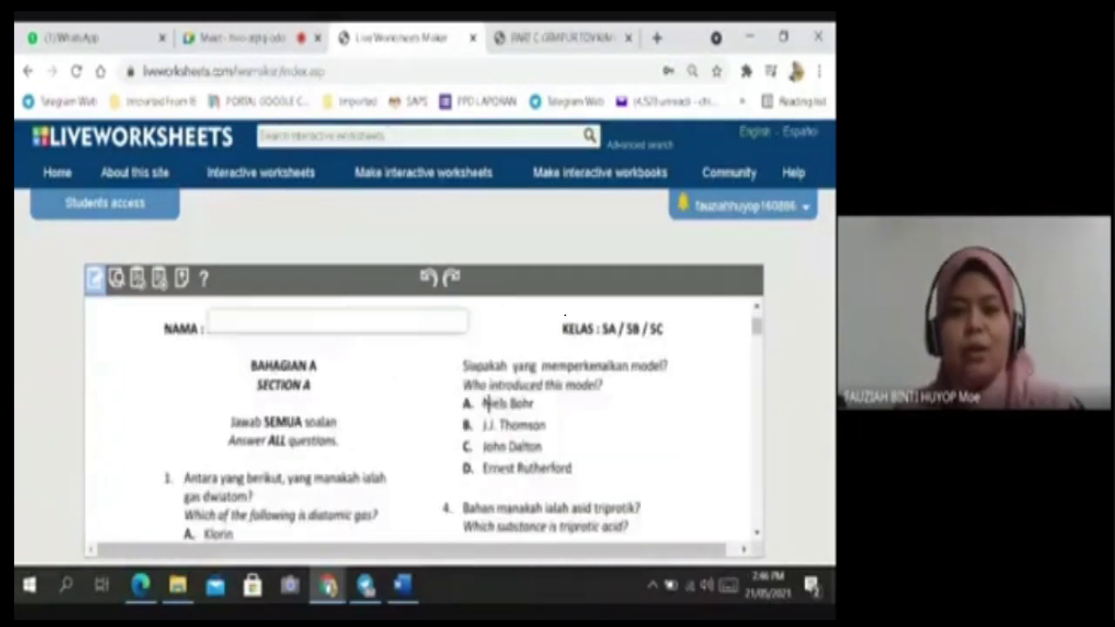
click(115, 277)
scroll(424, 405, down, 2)
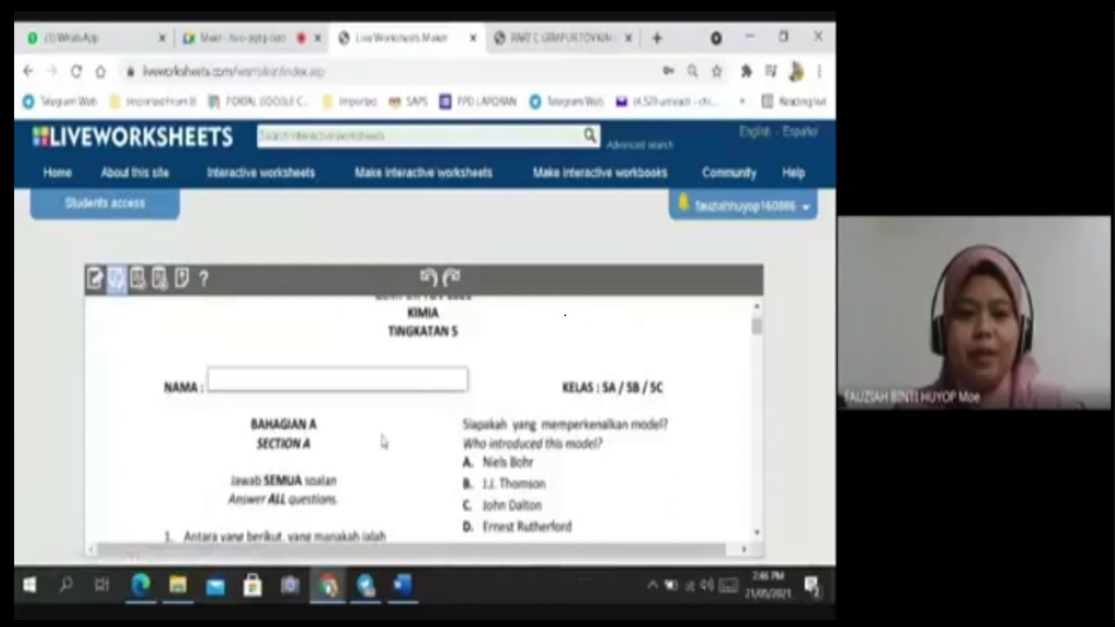
click(337, 375)
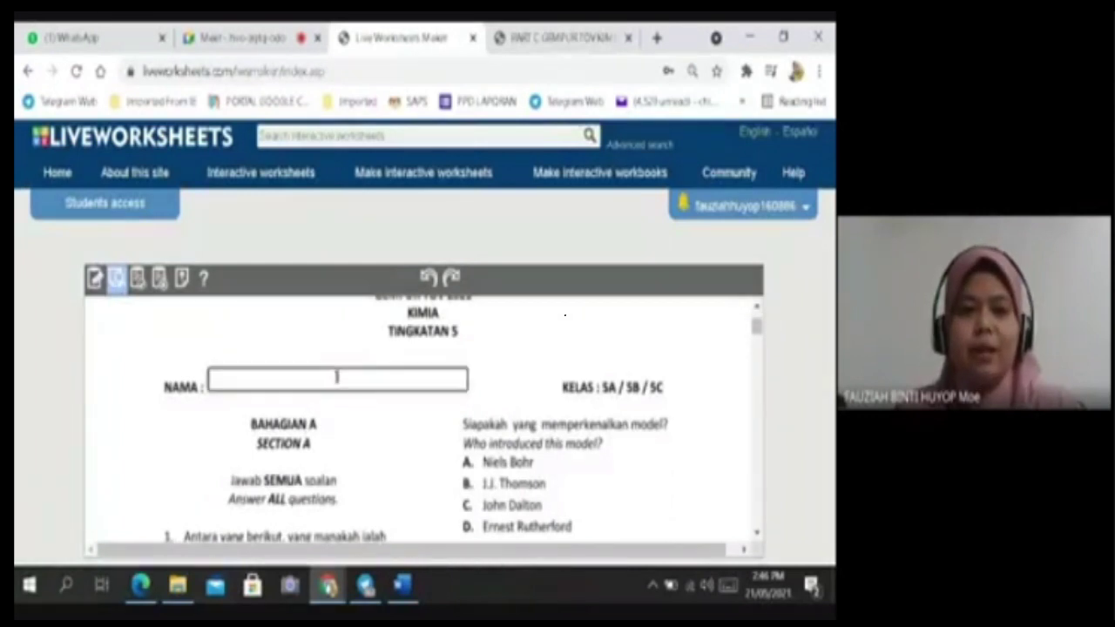
text(wqsz)
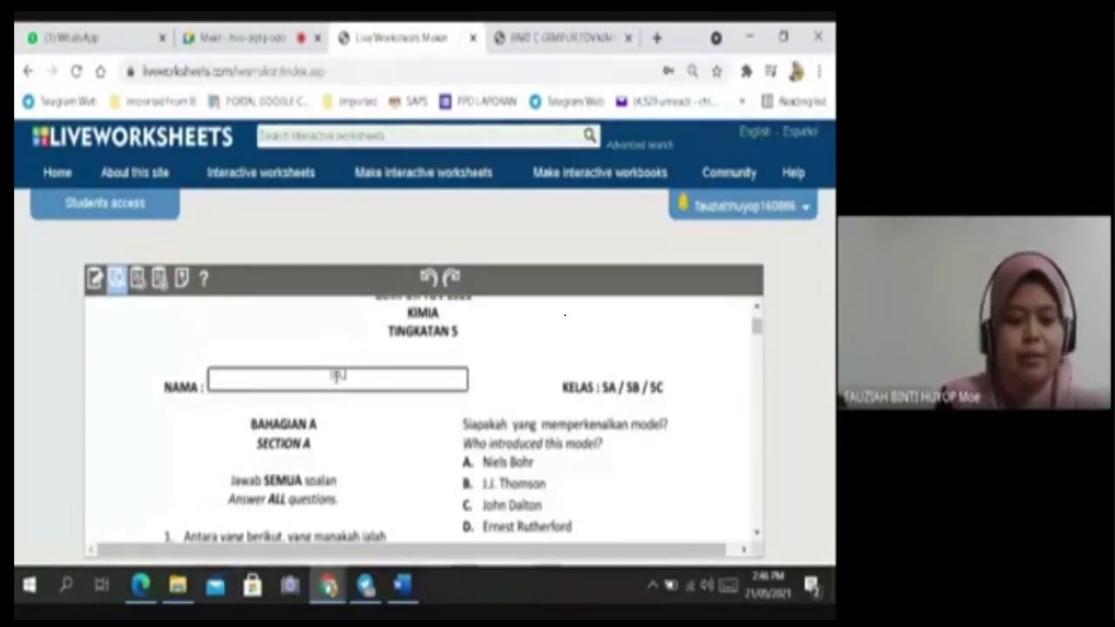
key(BackSpace)
key(BackSpace)
key(BackSpace)
key(BackSpace)
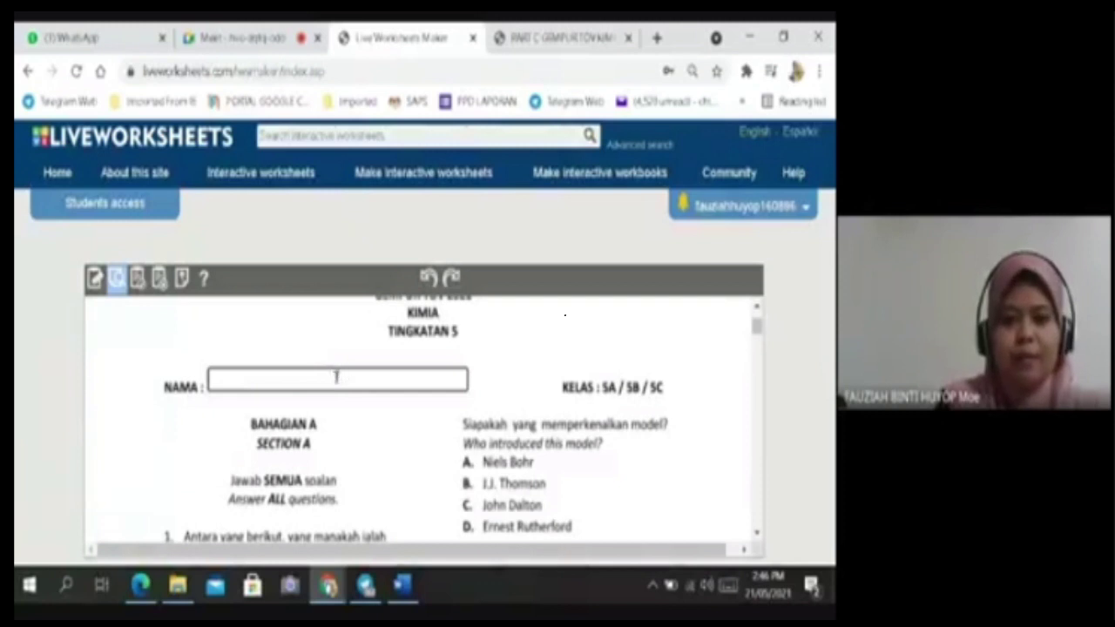
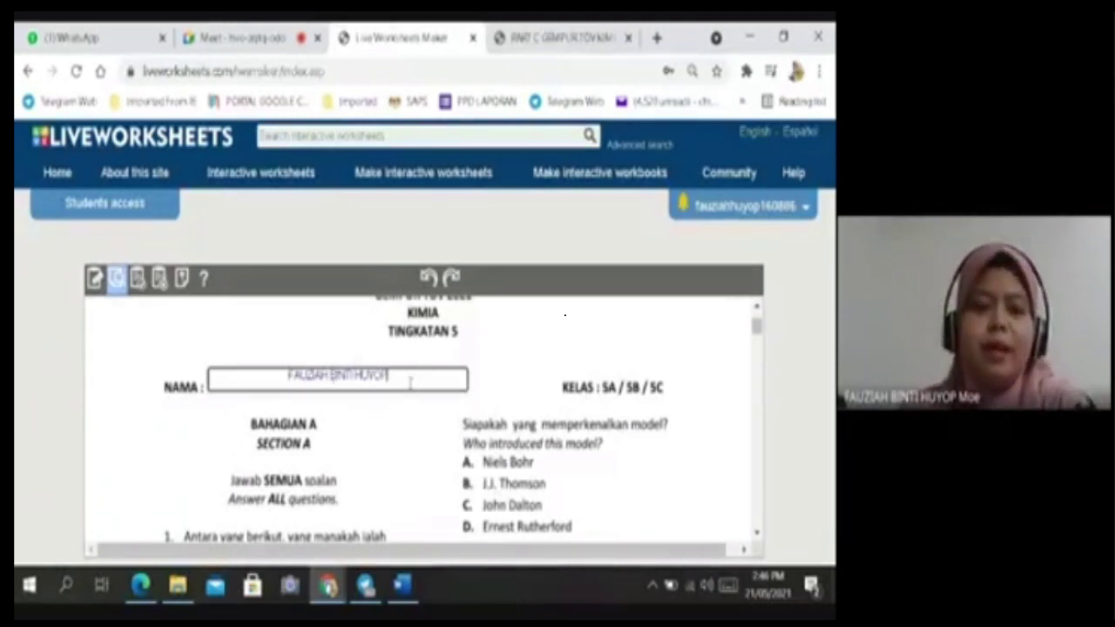
click(405, 376)
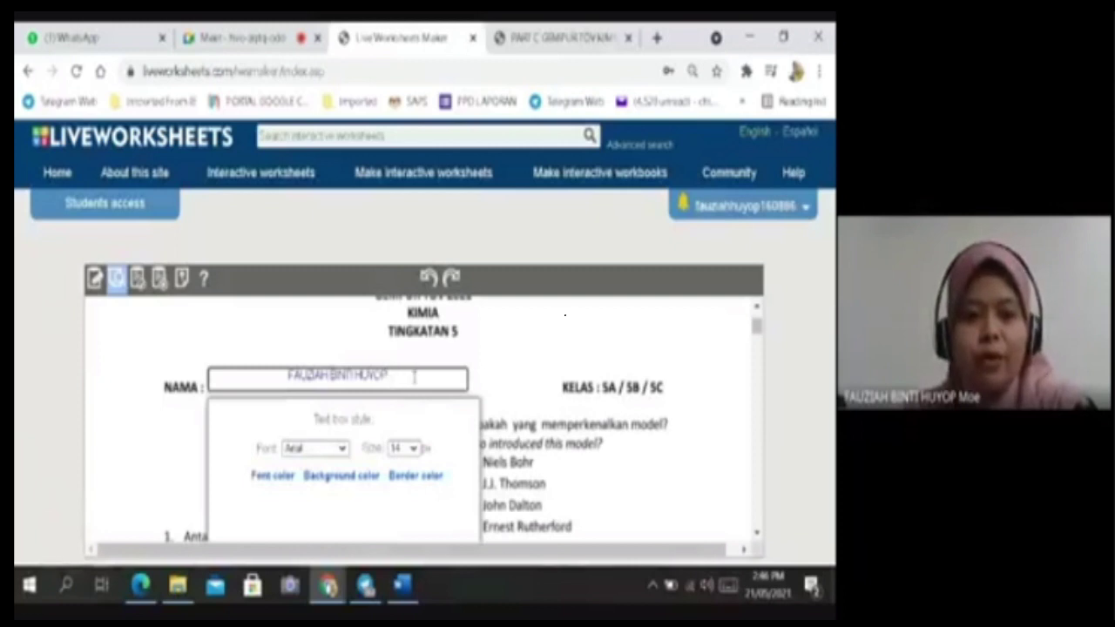
Keep Arial font, enlarge the font size, and leave background opacity at 0.5 for the text box.
drag(404, 377, 283, 377)
scroll(443, 454, down, 1)
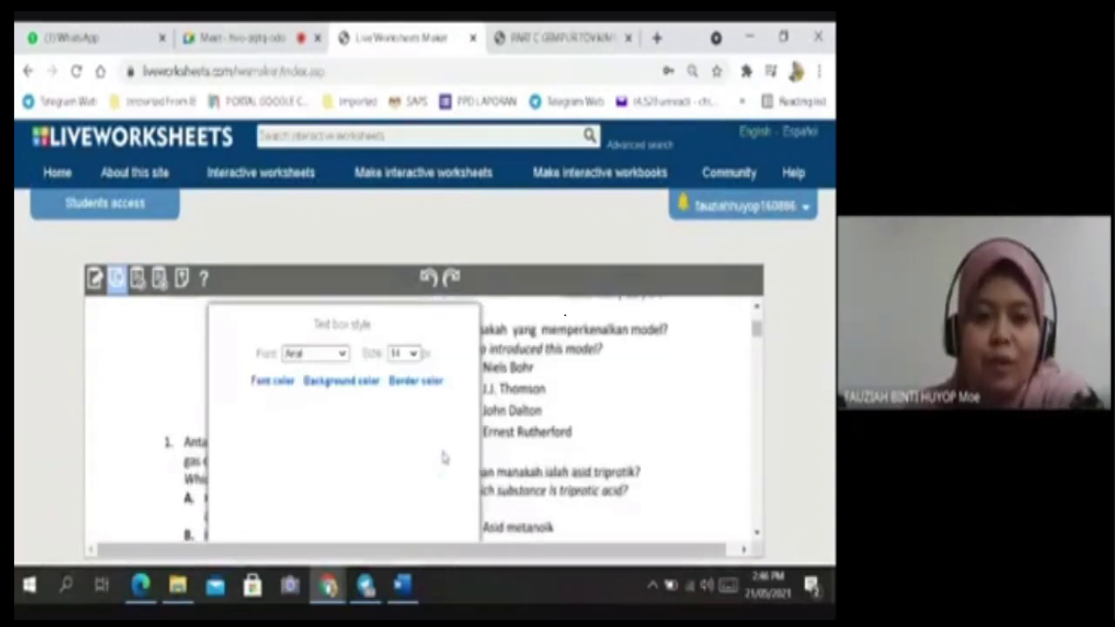
click(343, 352)
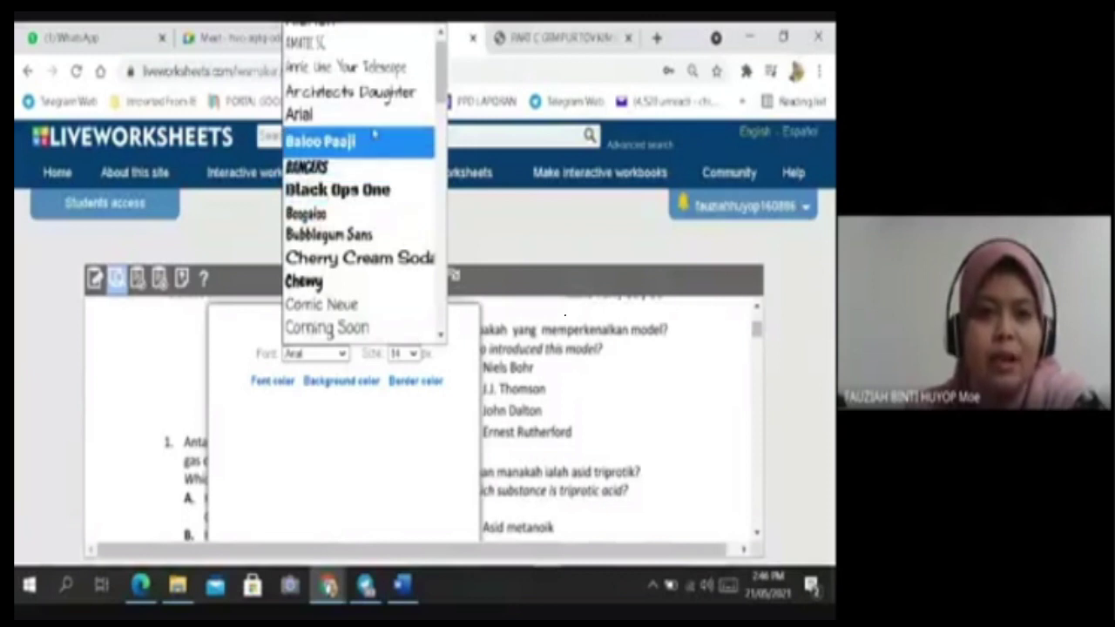
scroll(374, 100, up, 1)
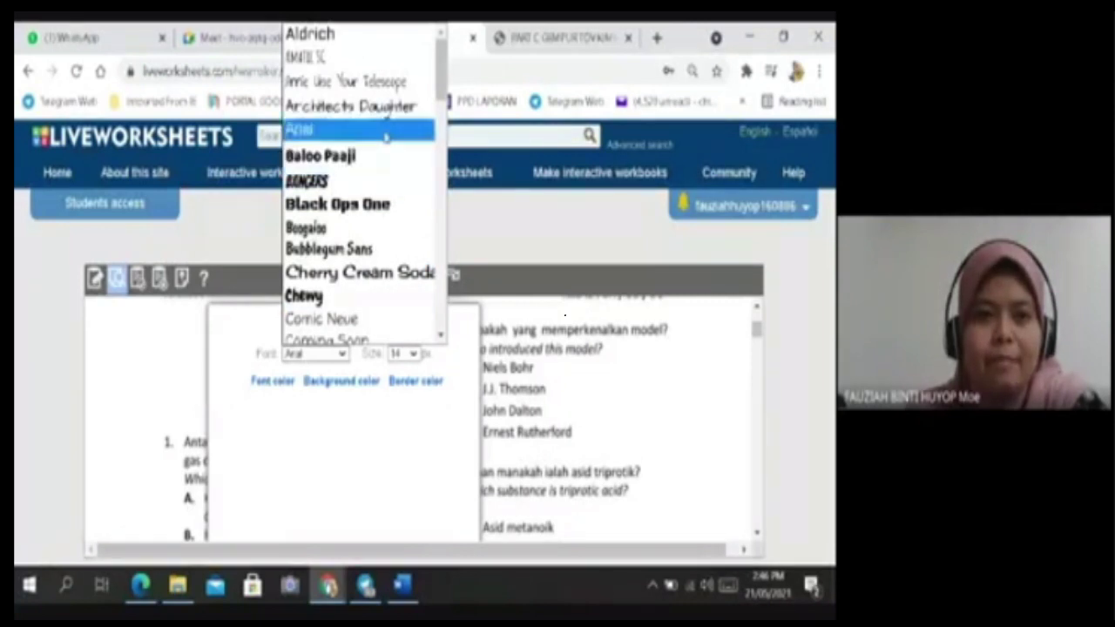
click(385, 129)
click(415, 353)
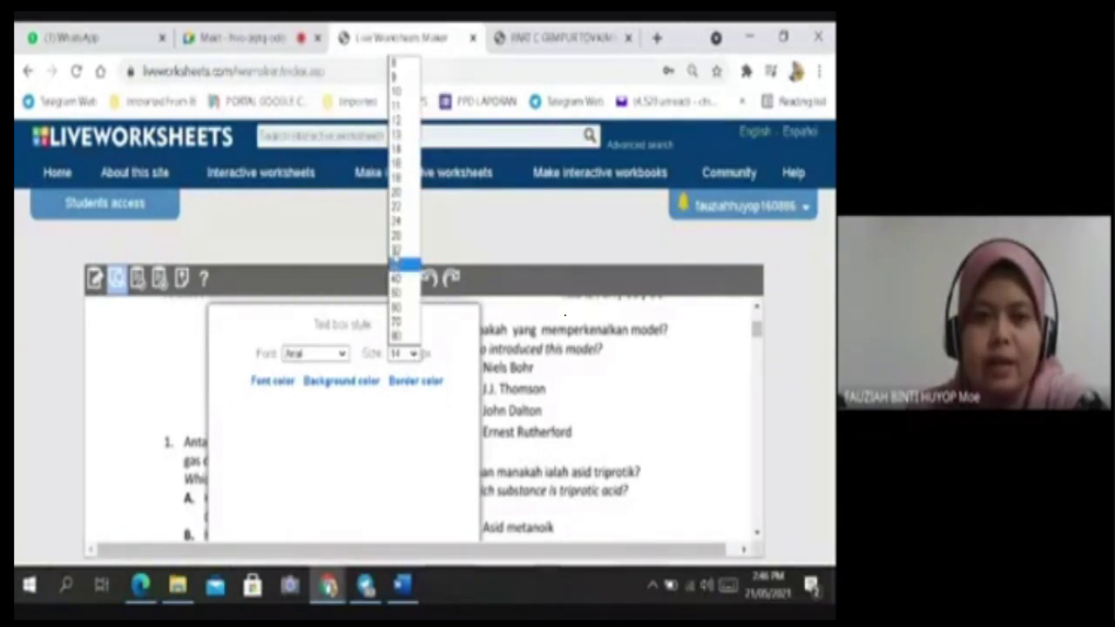
click(398, 177)
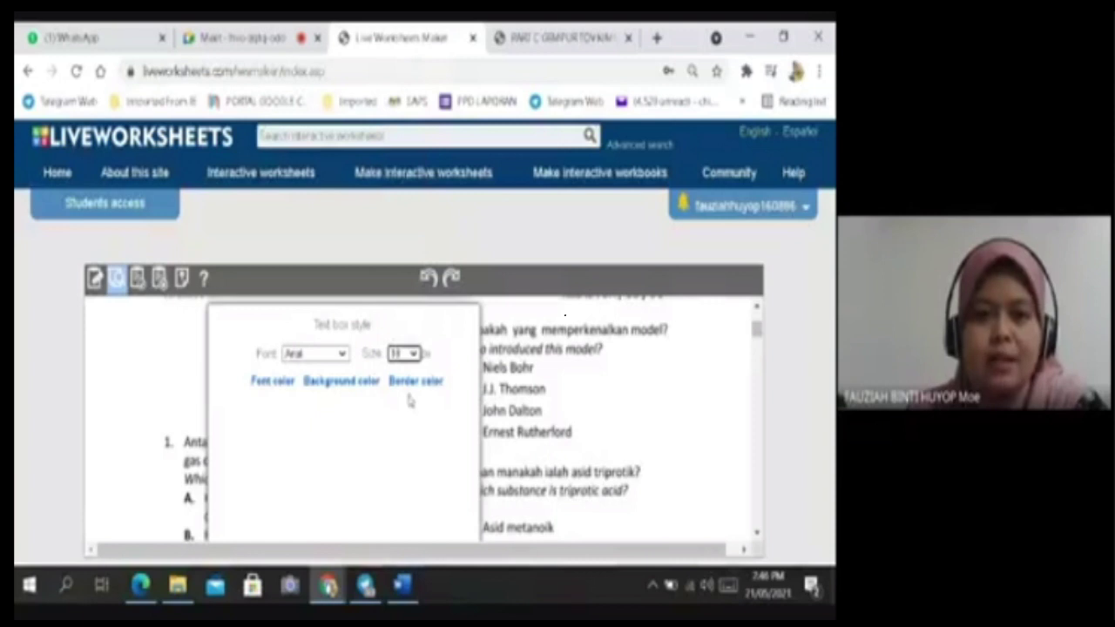
click(271, 387)
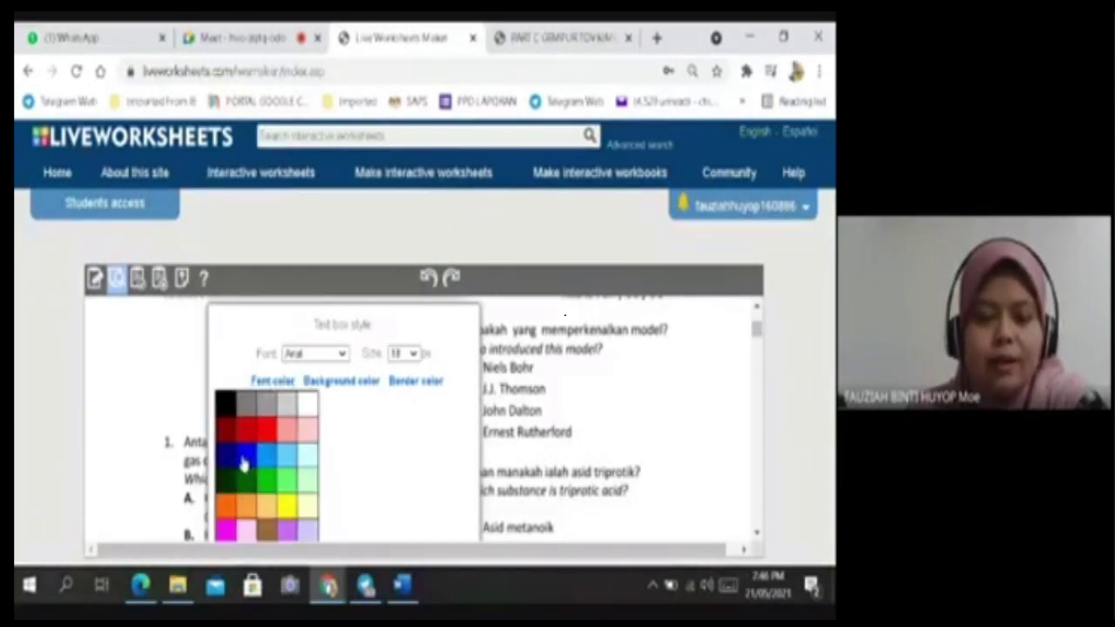
scroll(440, 423, down, 1)
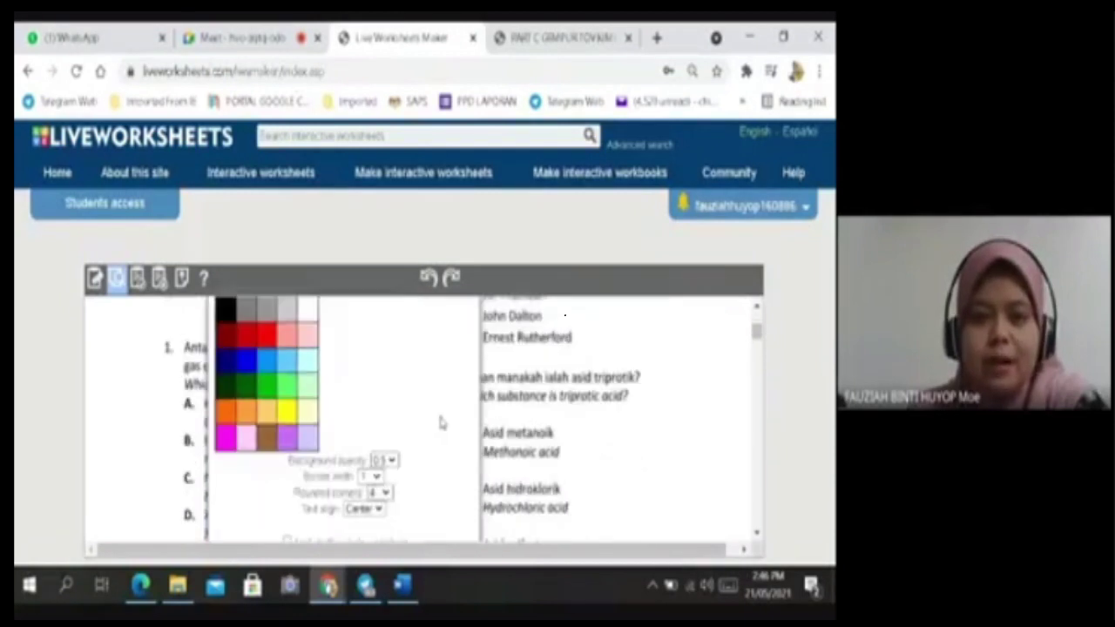
scroll(440, 422, down, 1)
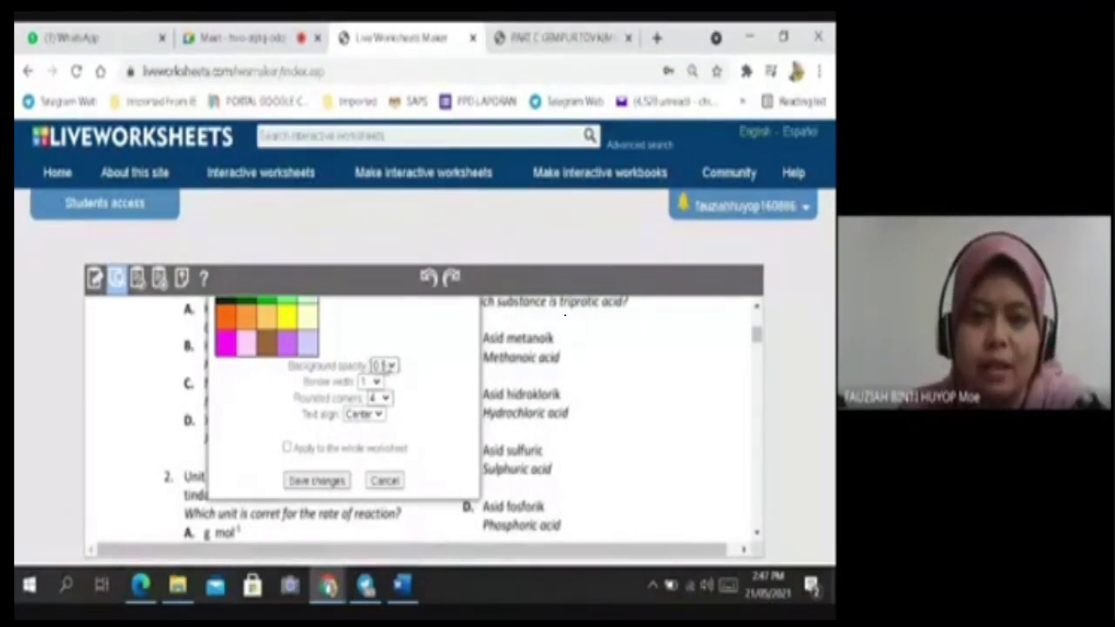
click(392, 368)
click(392, 367)
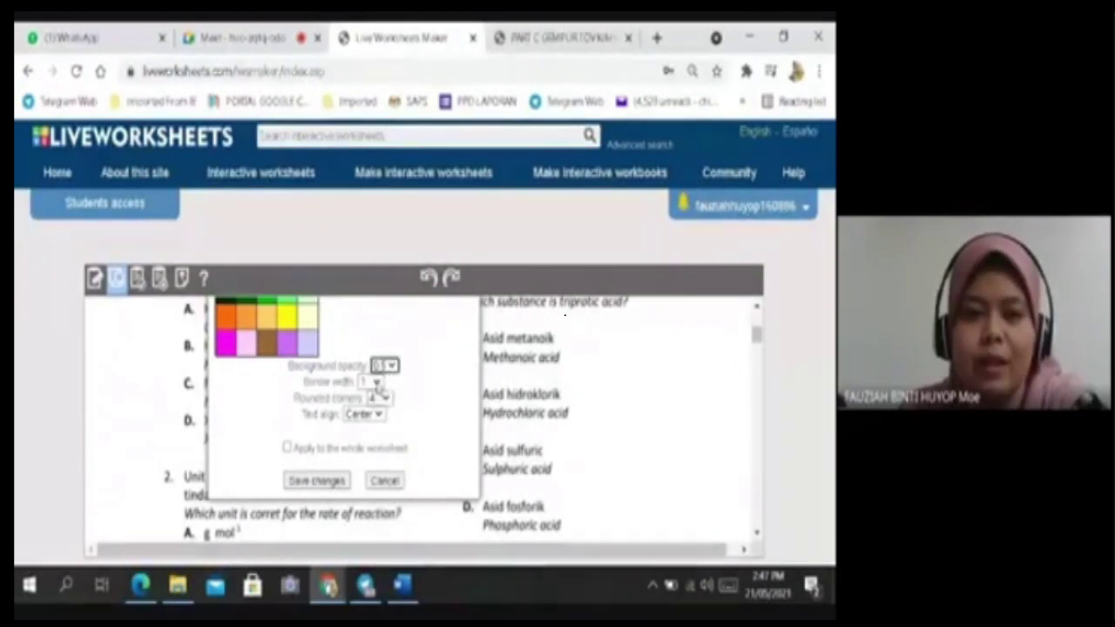
Set border width 4, rounded corners 4, left text alignment, applied to the whole worksheet.
click(376, 398)
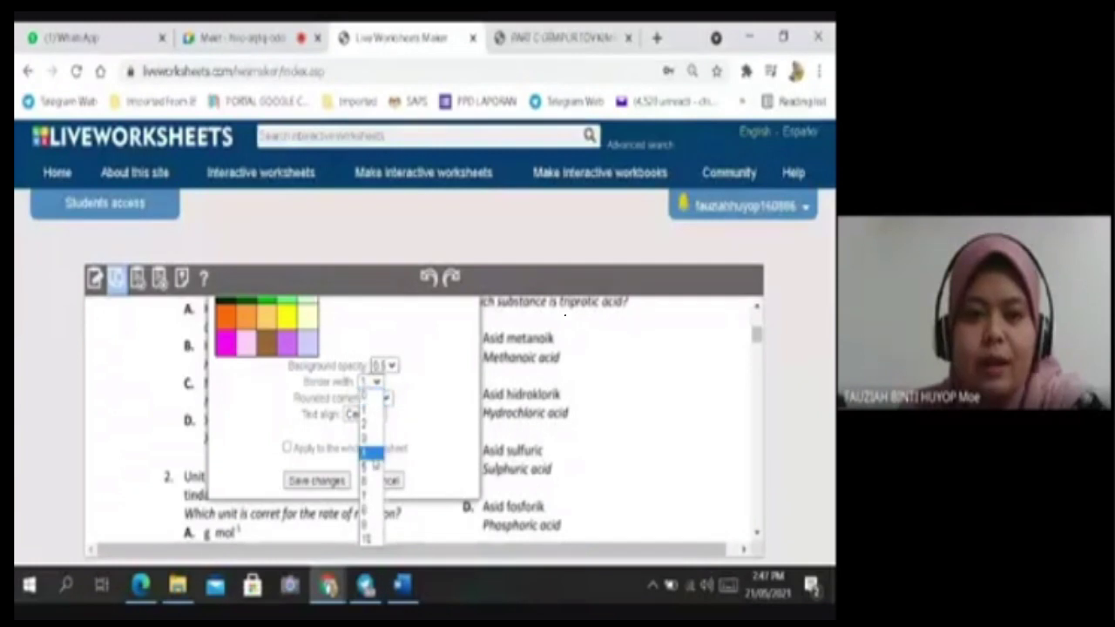
click(372, 454)
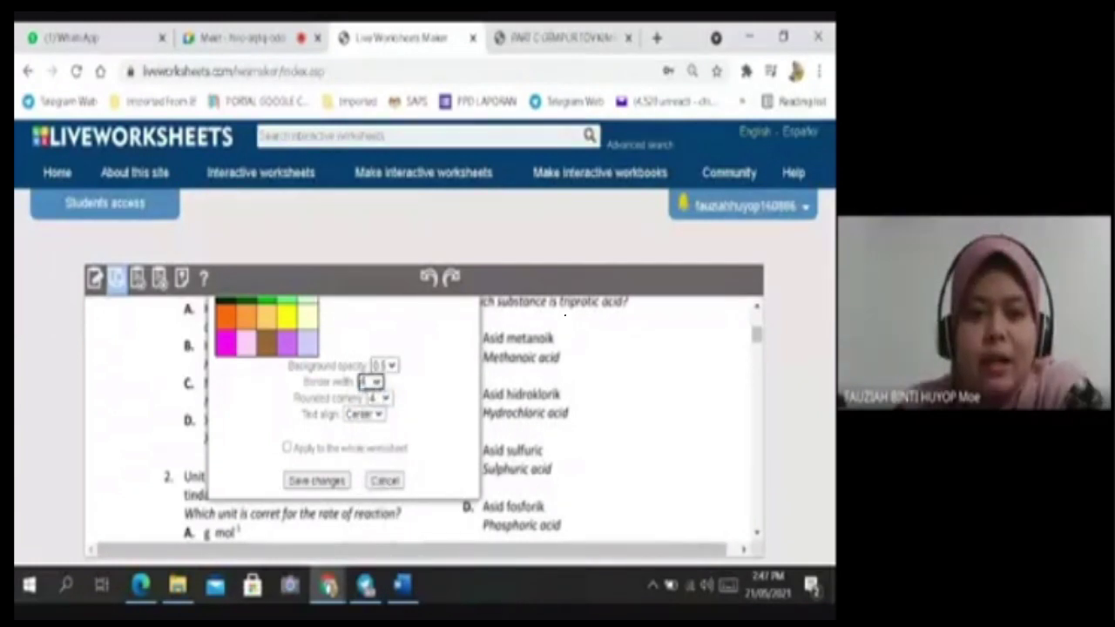
click(385, 398)
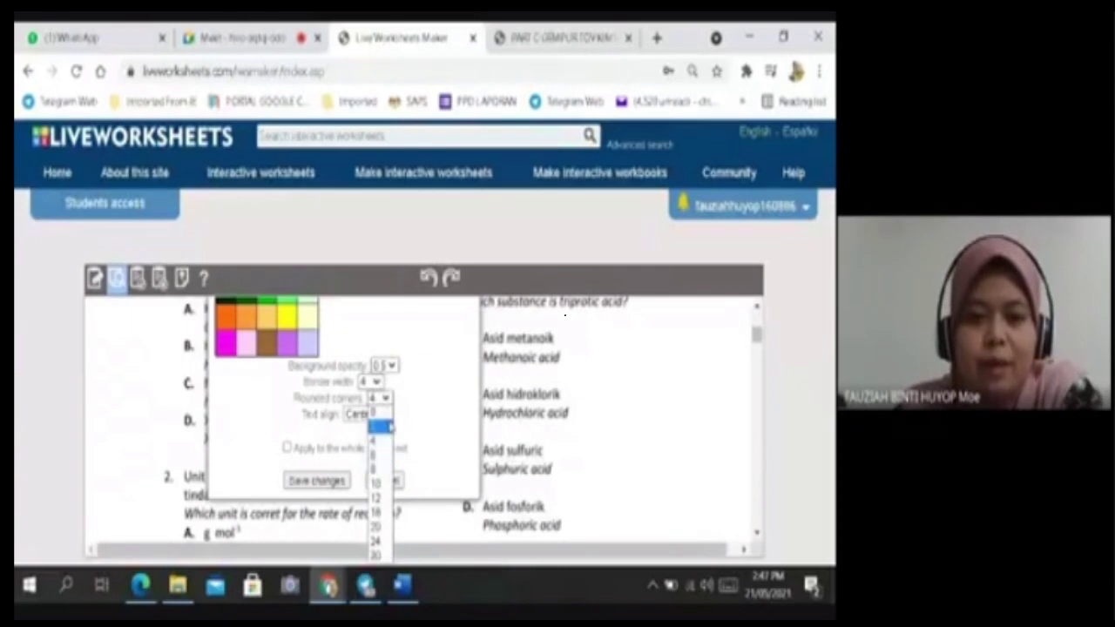
click(420, 408)
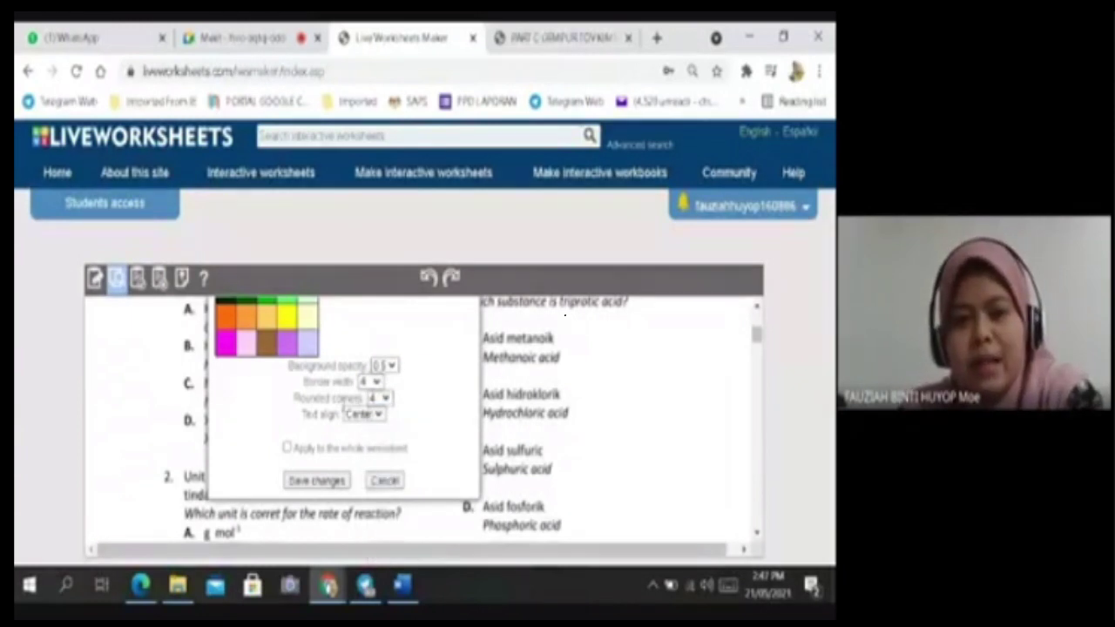
click(378, 415)
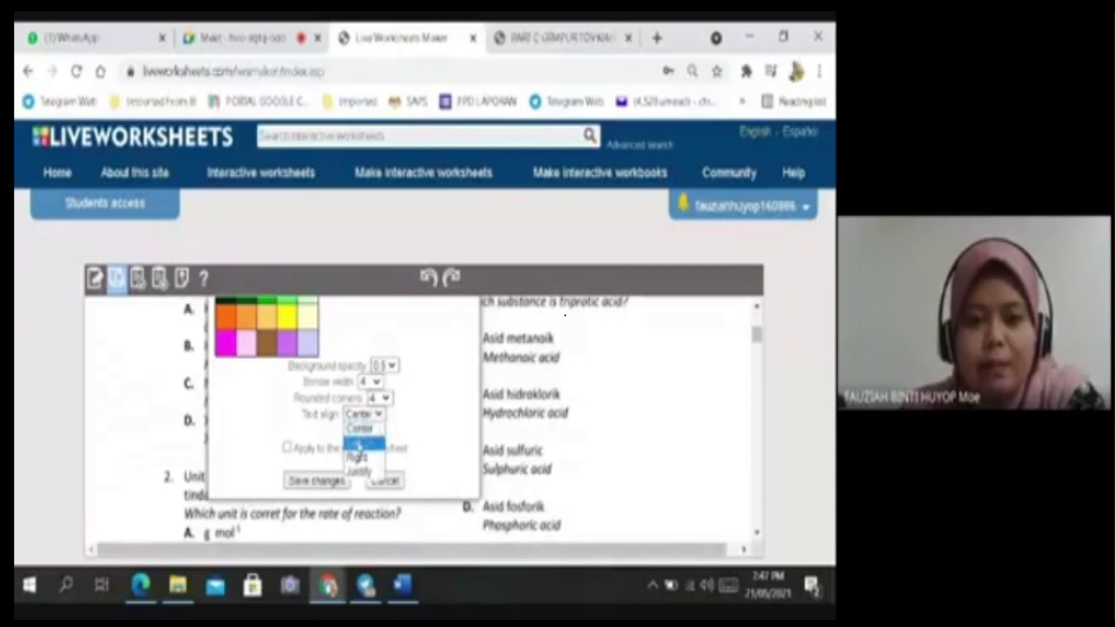
click(357, 443)
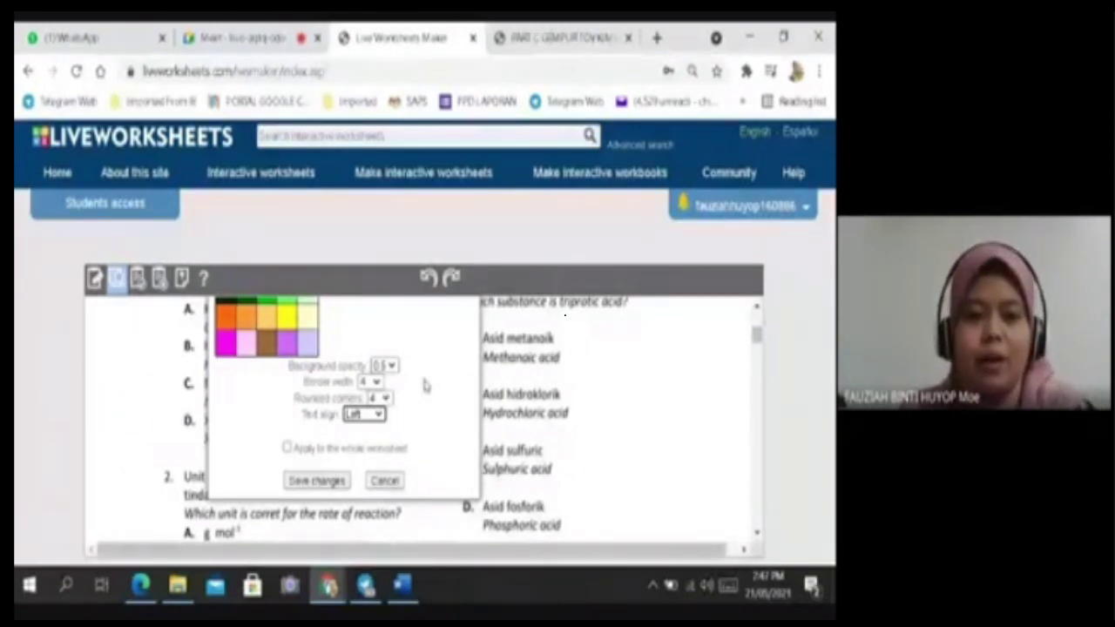
click(287, 449)
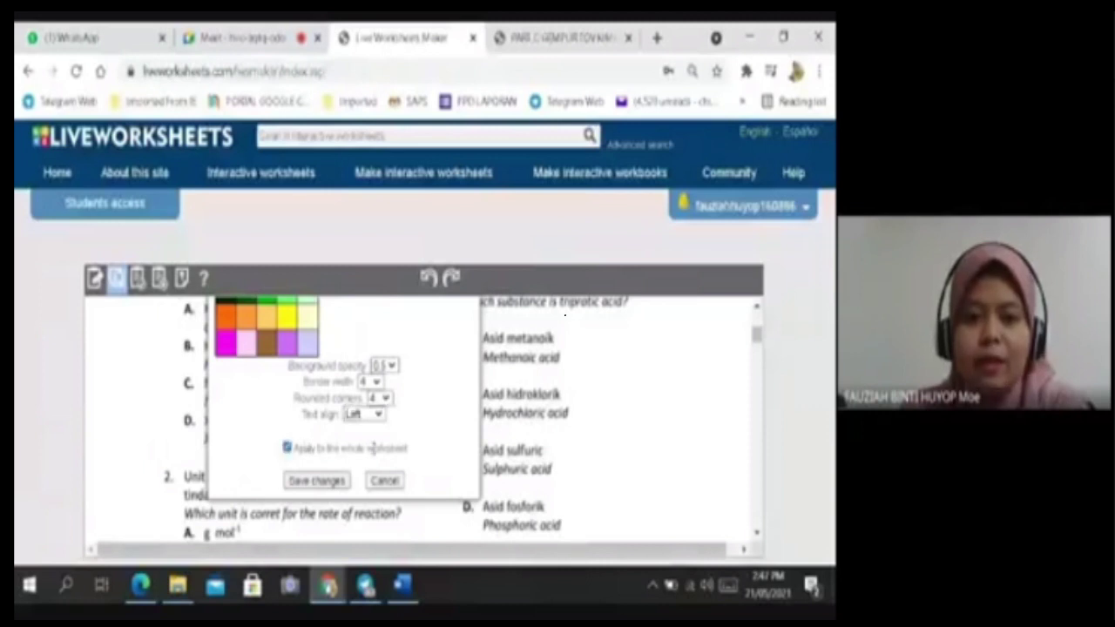
click(316, 480)
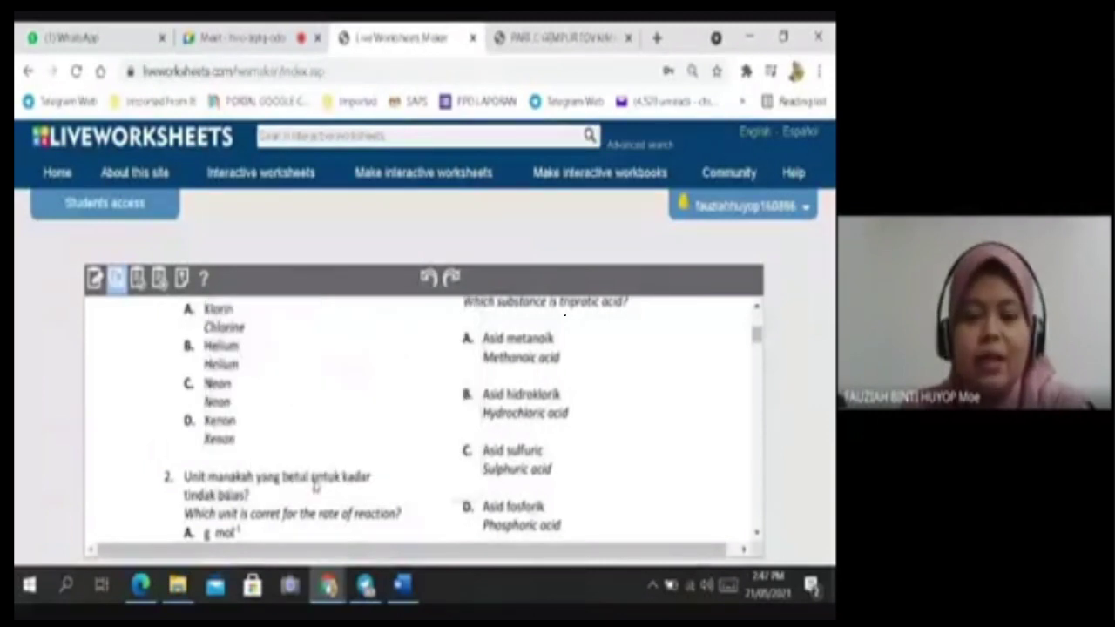
Scroll down to question 1 on diatomic gases and return to the box-drawing tool.
scroll(436, 357, up, 10)
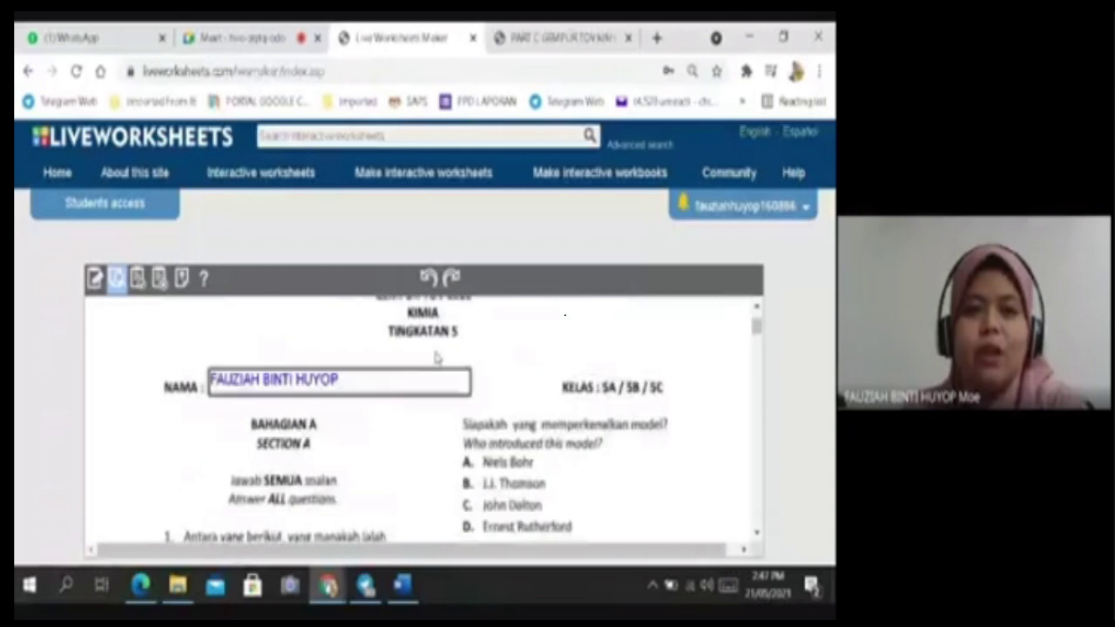
scroll(362, 409, up, 1)
scroll(363, 409, down, 1)
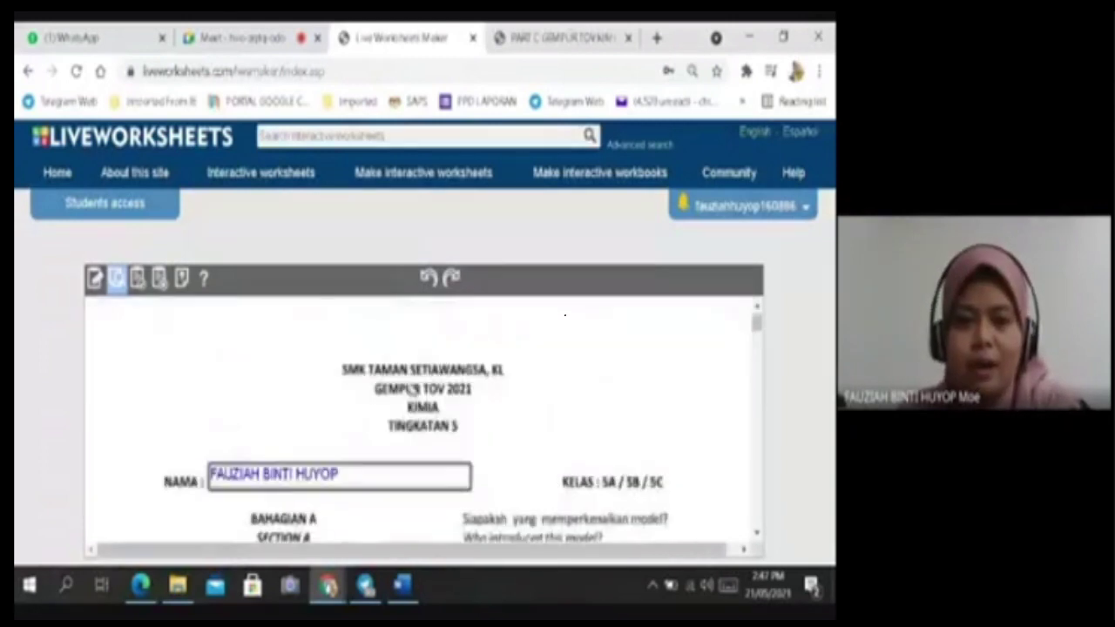
scroll(434, 370, down, 1)
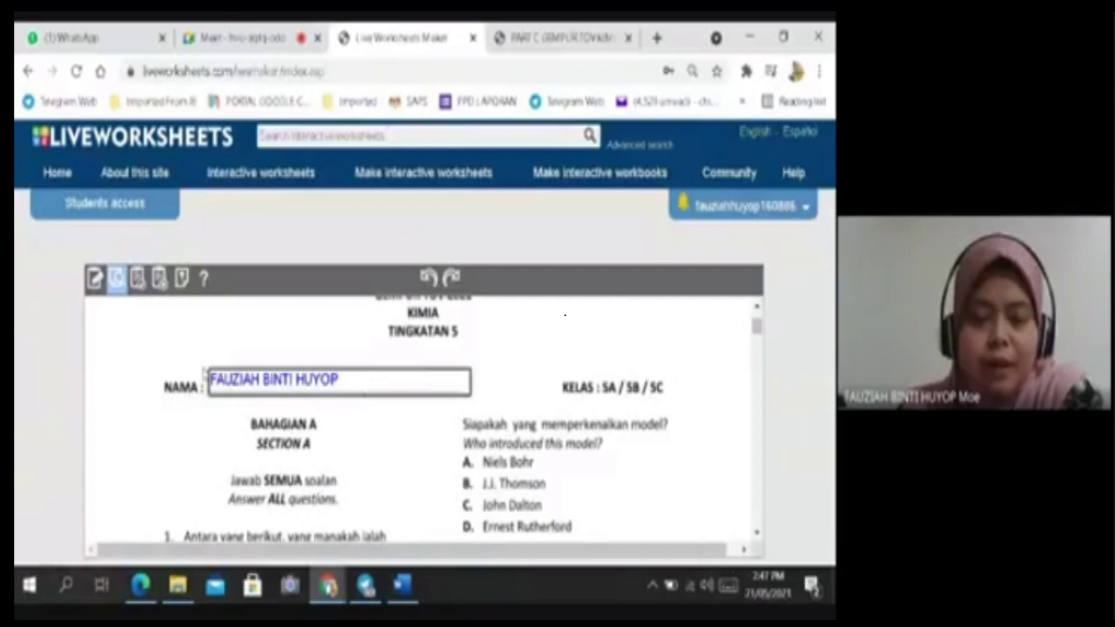
scroll(471, 406, down, 2)
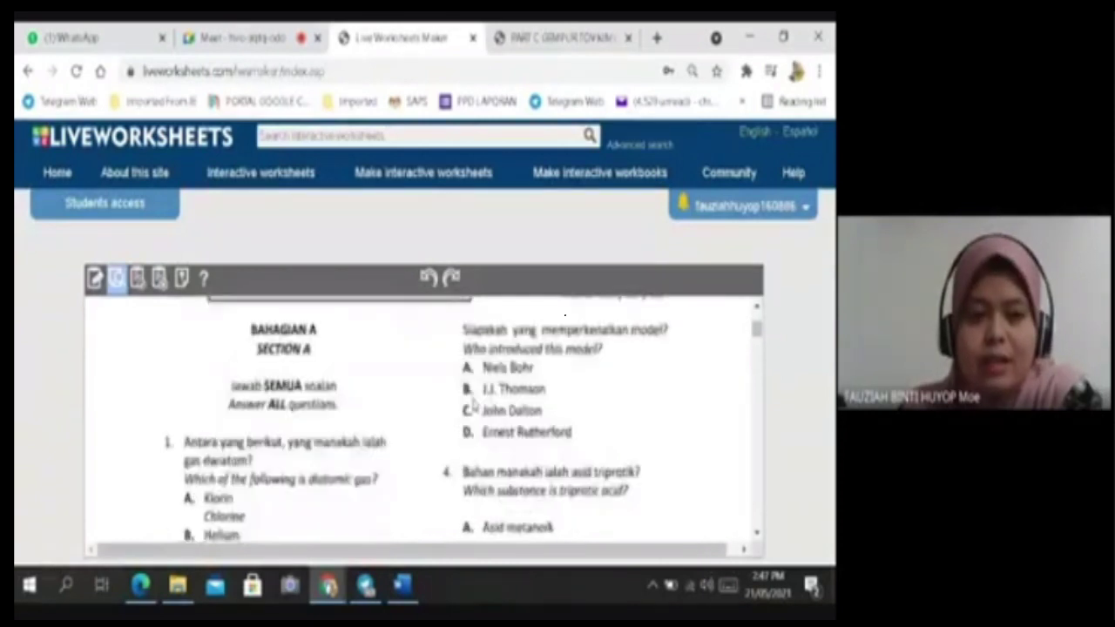
scroll(471, 406, down, 2)
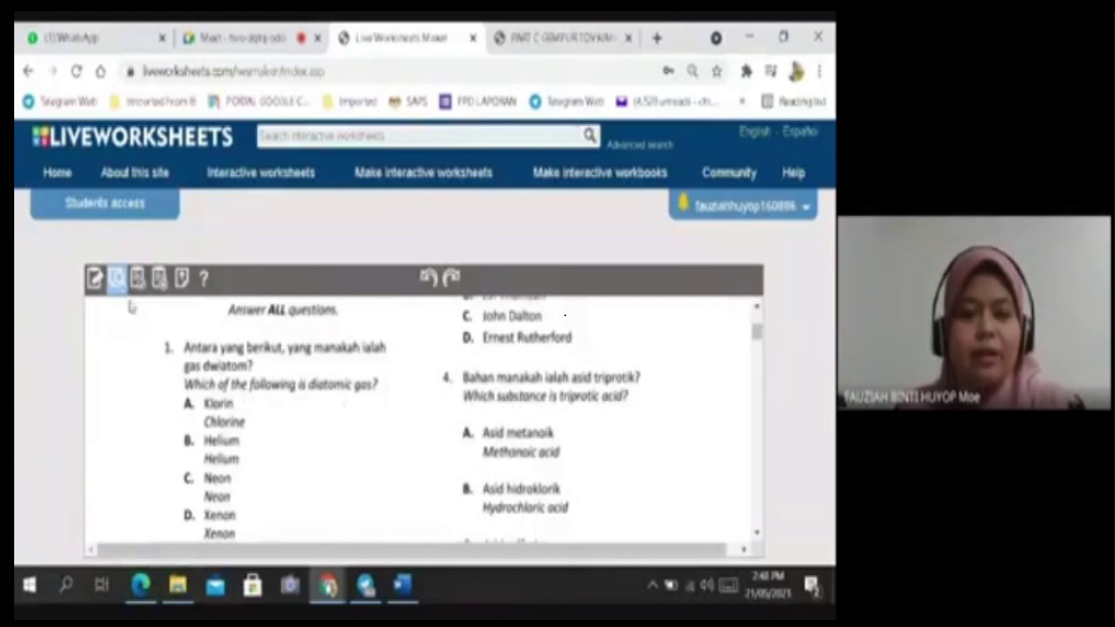
click(94, 278)
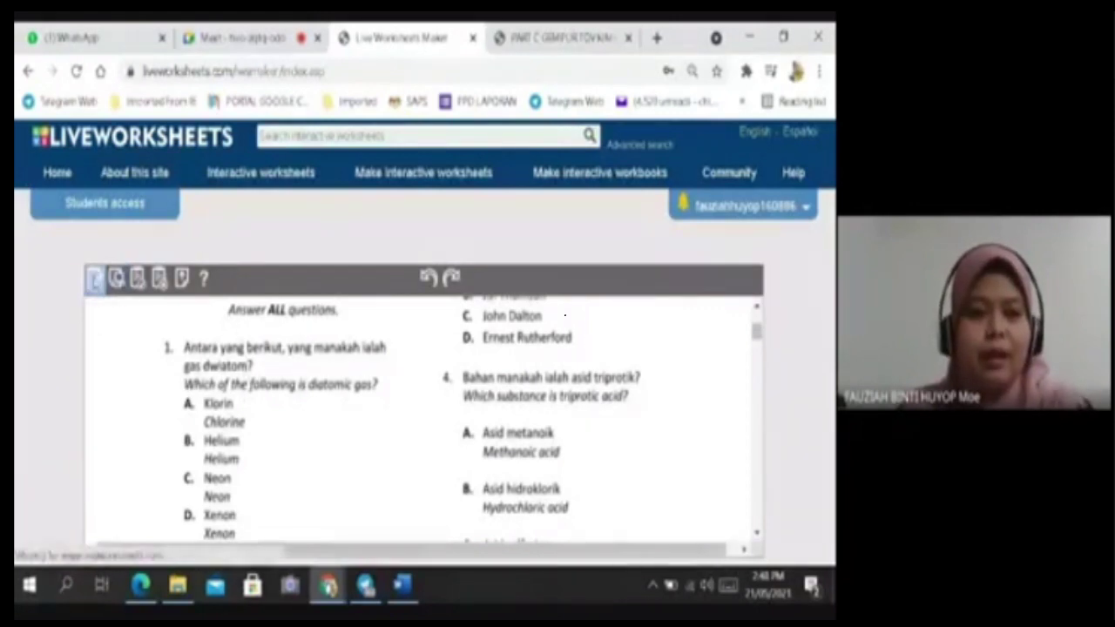
Draw a box over question 1's option A, stretched to cover Klorin and Chlorine and shifted right.
scroll(336, 416, down, 5)
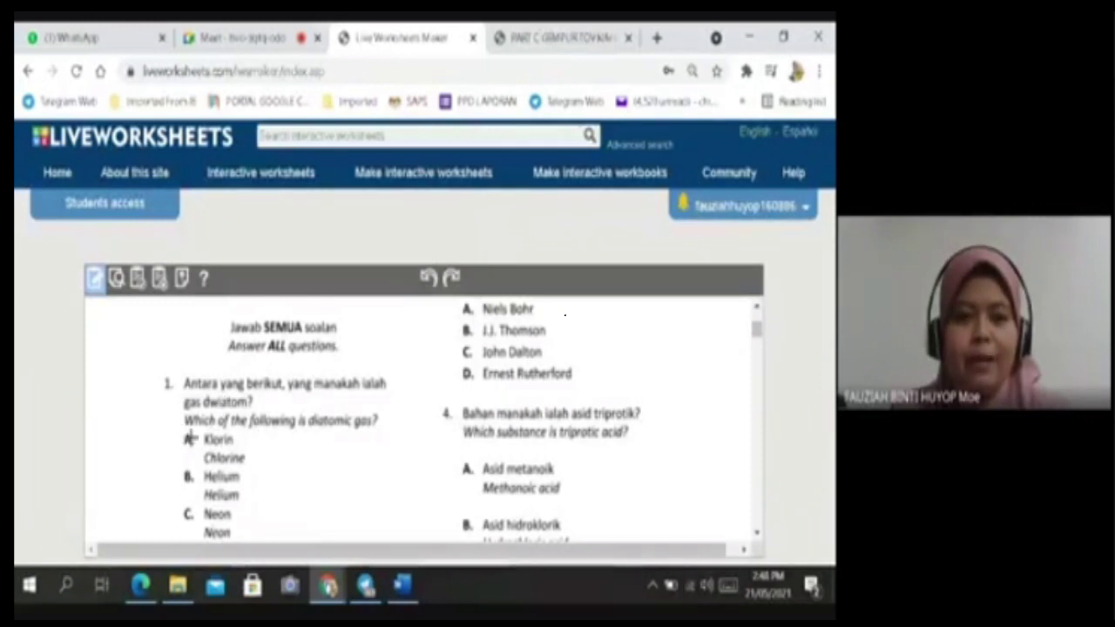
drag(159, 433, 202, 448)
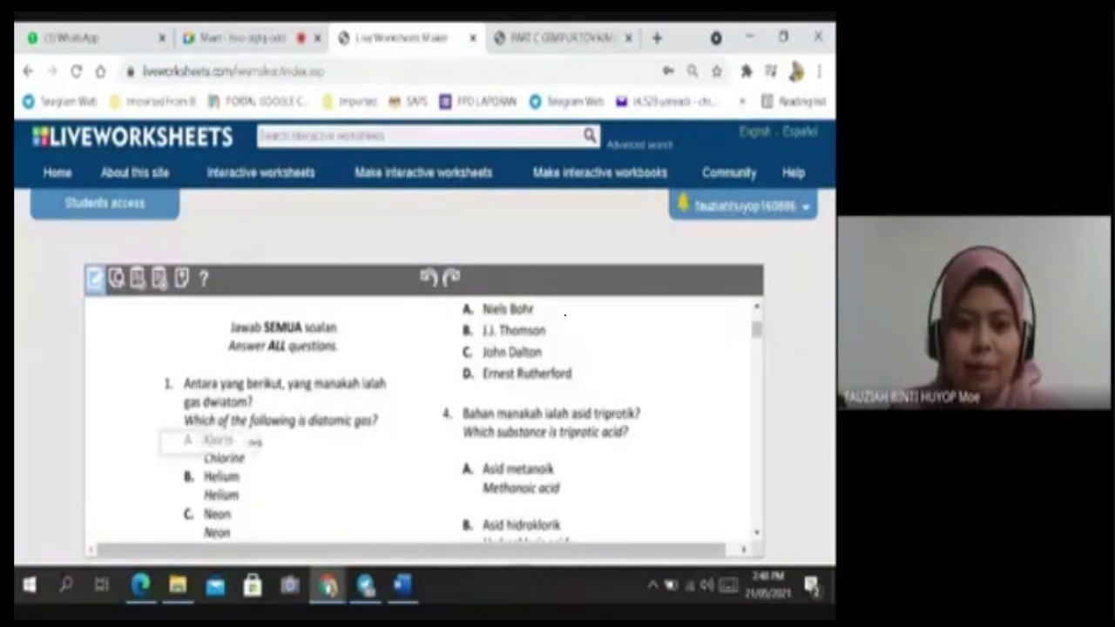
click(252, 443)
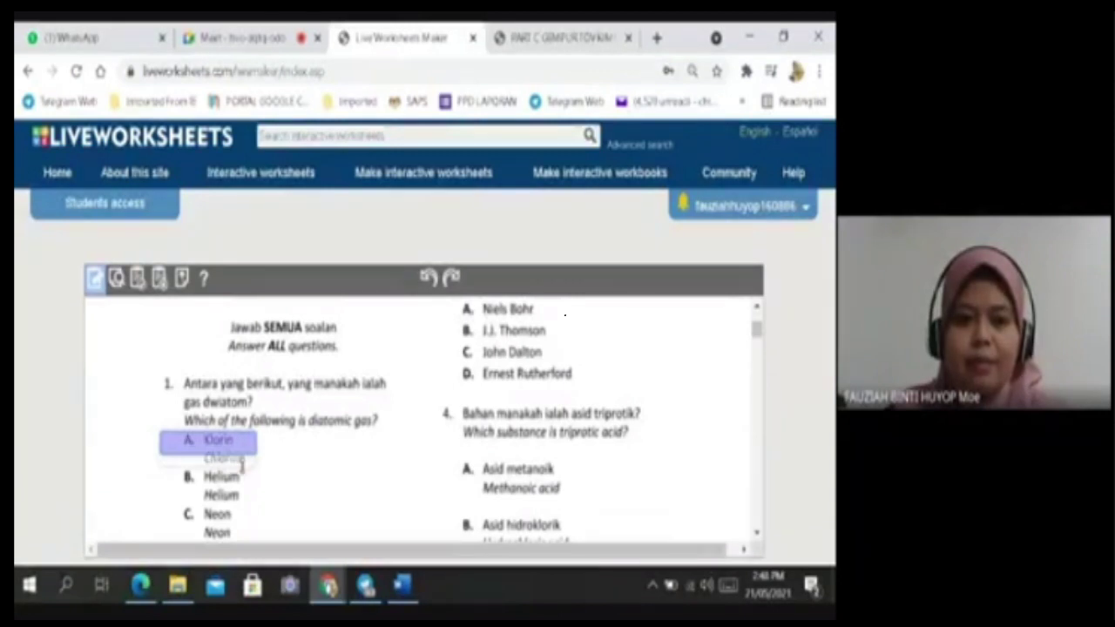
drag(241, 457, 241, 468)
click(210, 443)
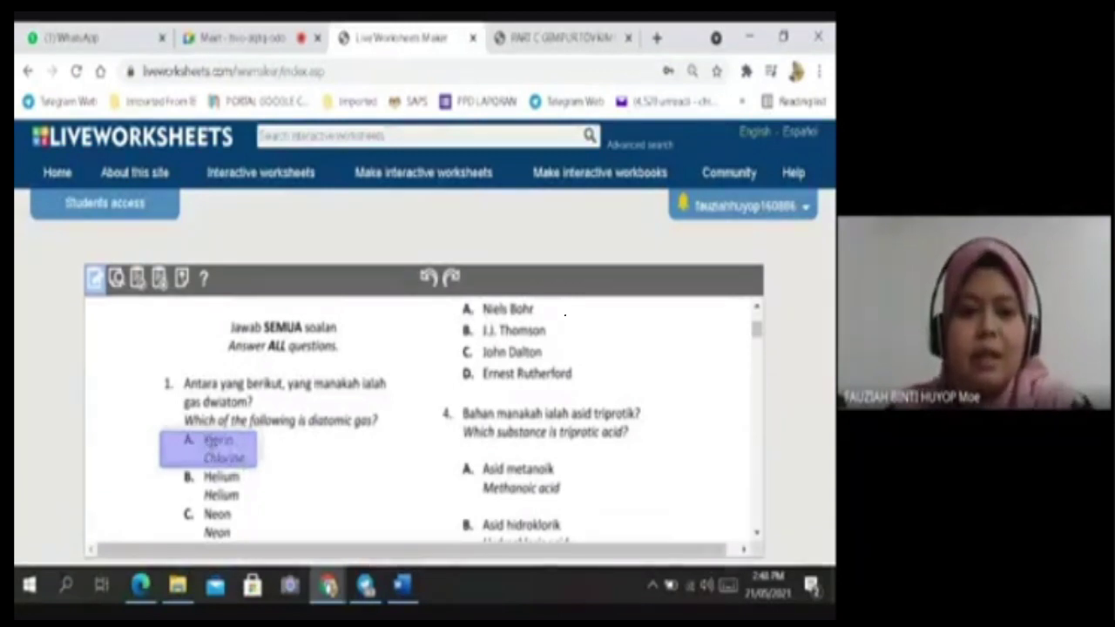
drag(219, 446, 232, 446)
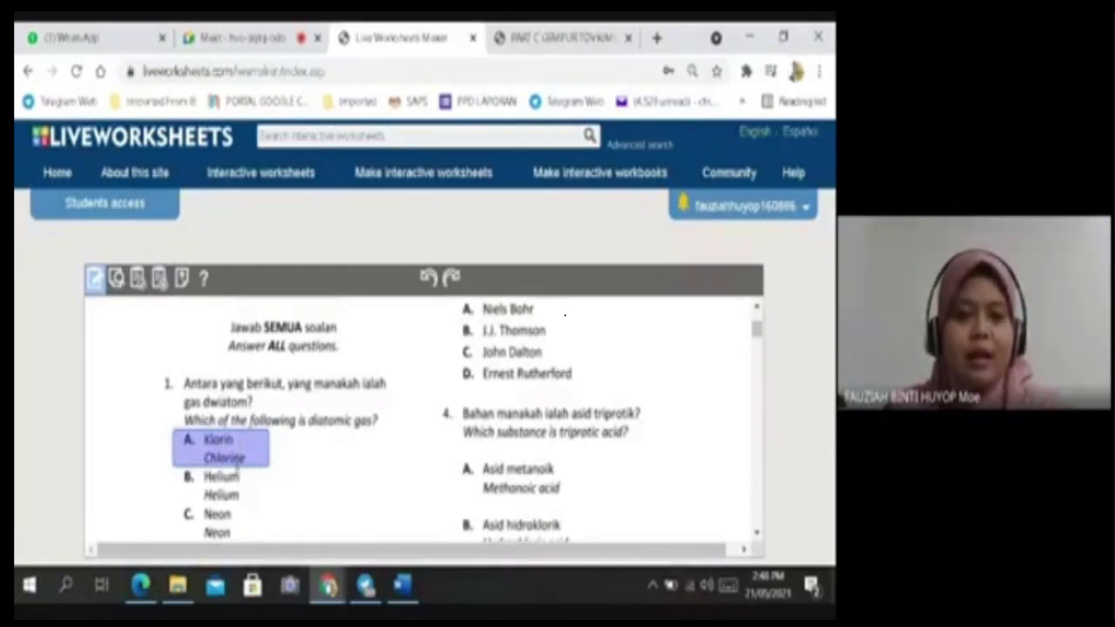
scroll(279, 426, down, 2)
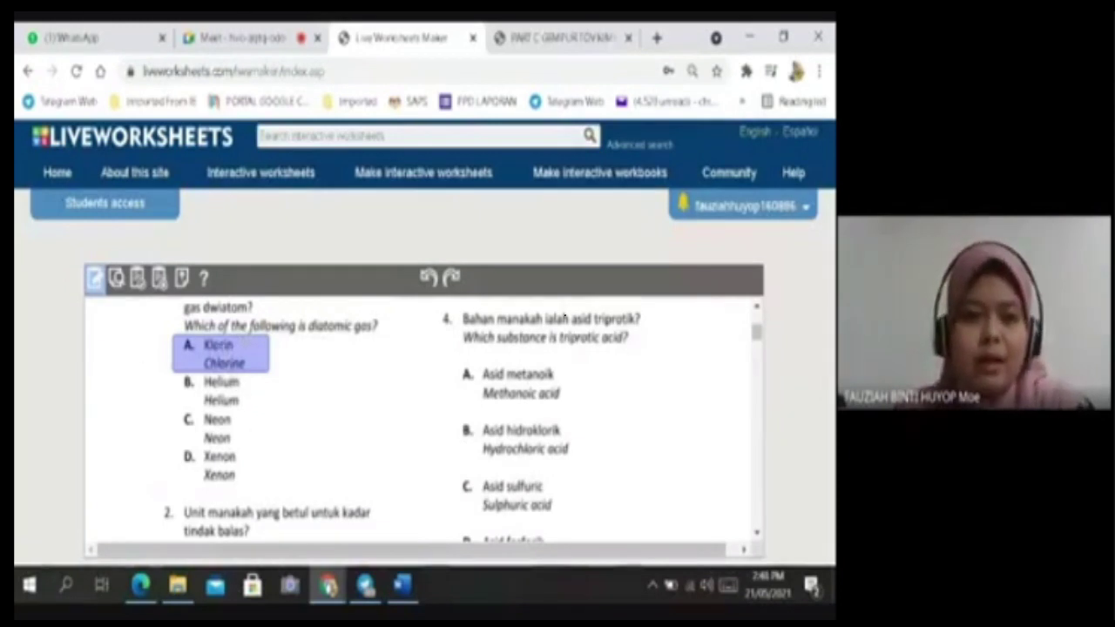
click(207, 350)
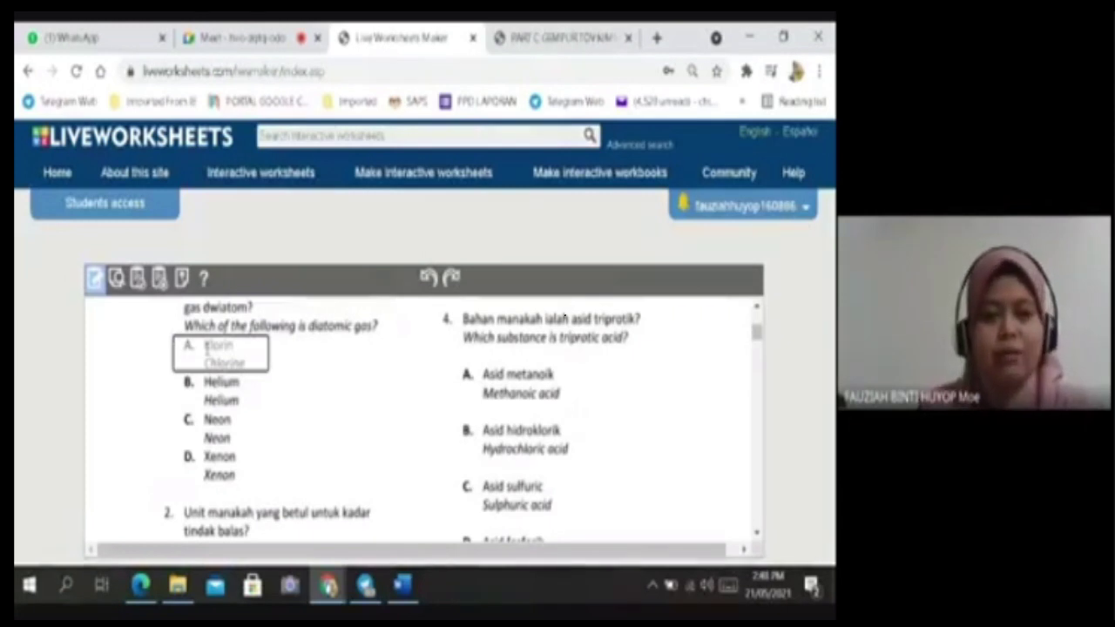
Erase the mistyped 'lect' in the Chlorine answer box and reactivate the box for editing.
text(lect)
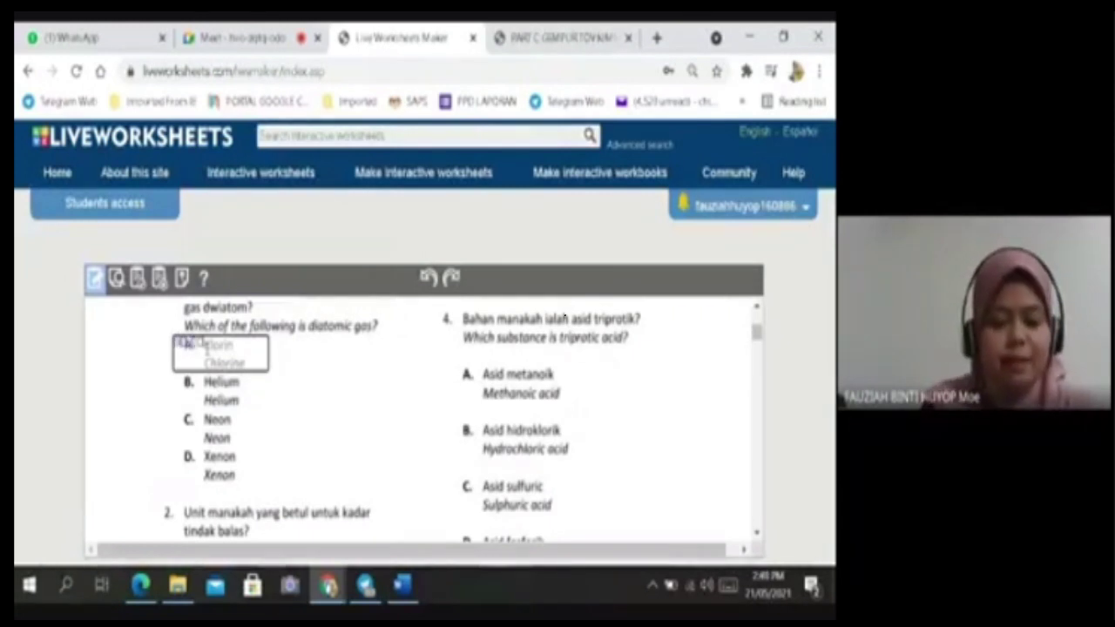
key(BackSpace)
key(BackSpace)
key(BackSpace)
key(BackSpace)
key(BackSpace)
key(BackSpace)
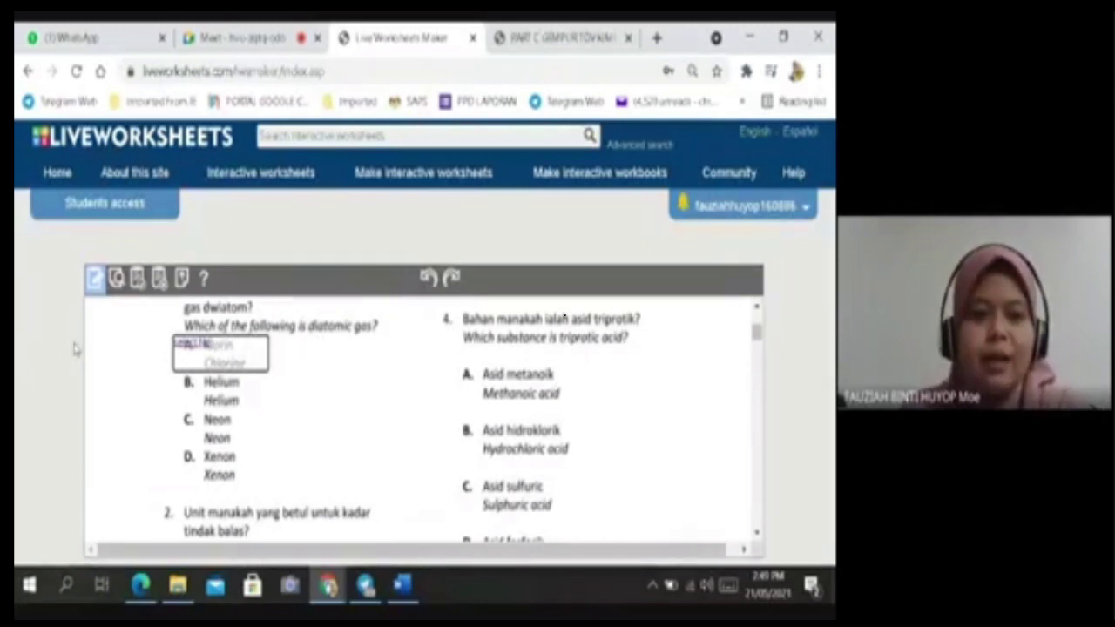
click(158, 359)
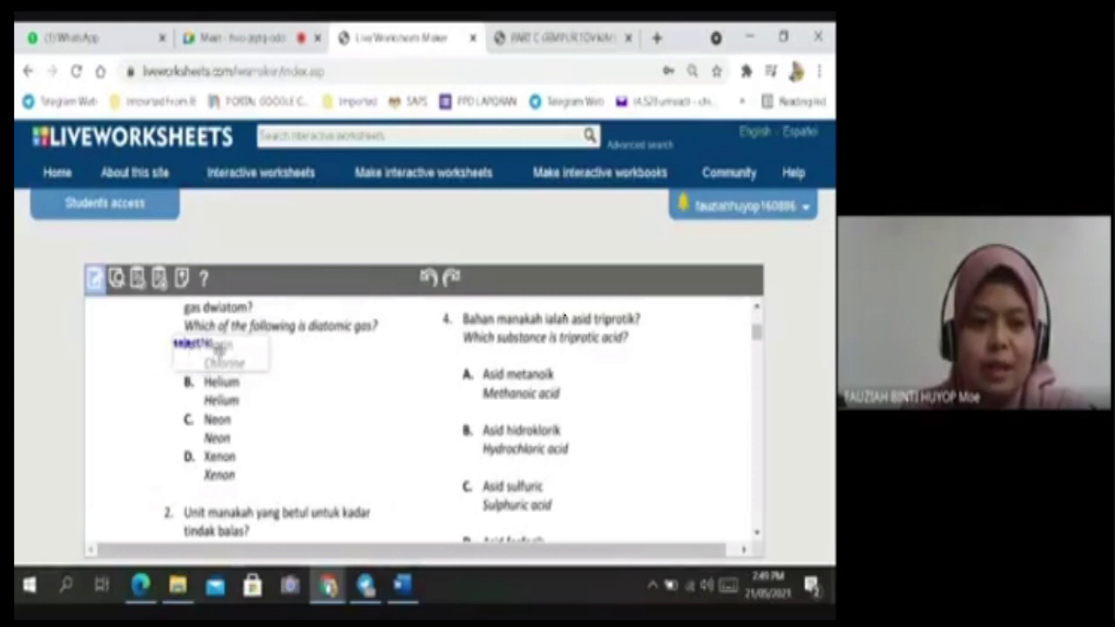
click(218, 347)
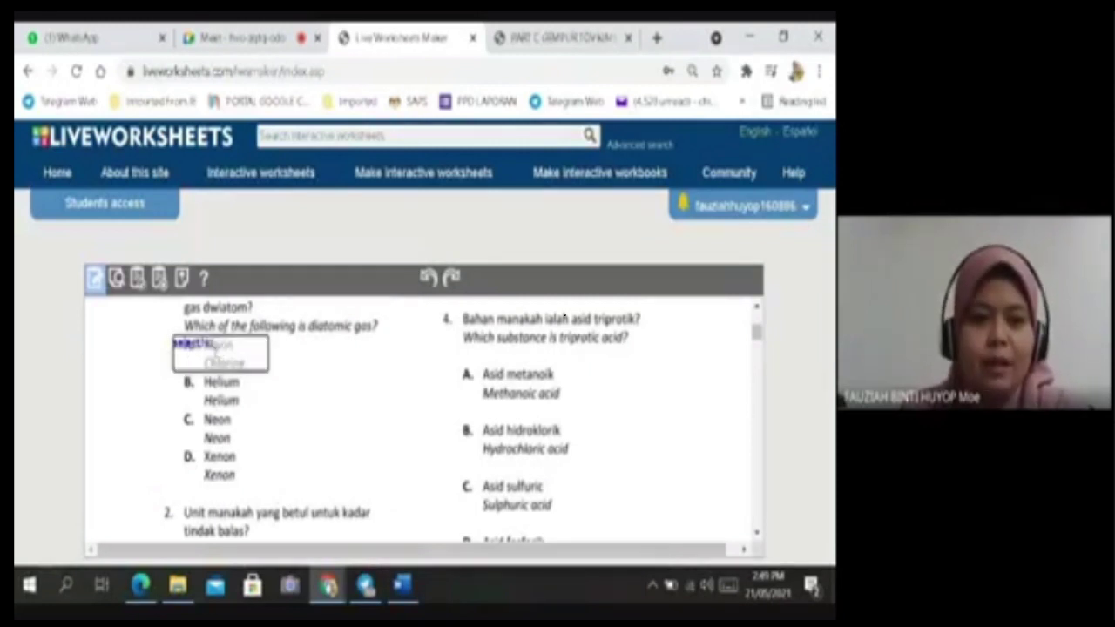
click(219, 350)
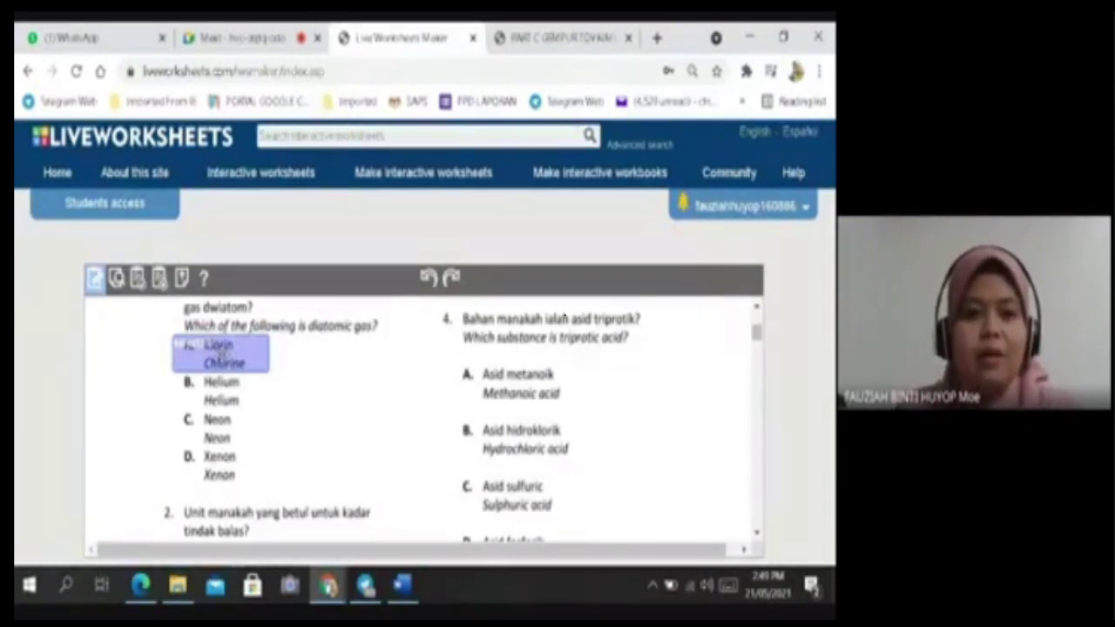
Align the answer boxes over options A Chlorine and B Helium.
right_click(222, 349)
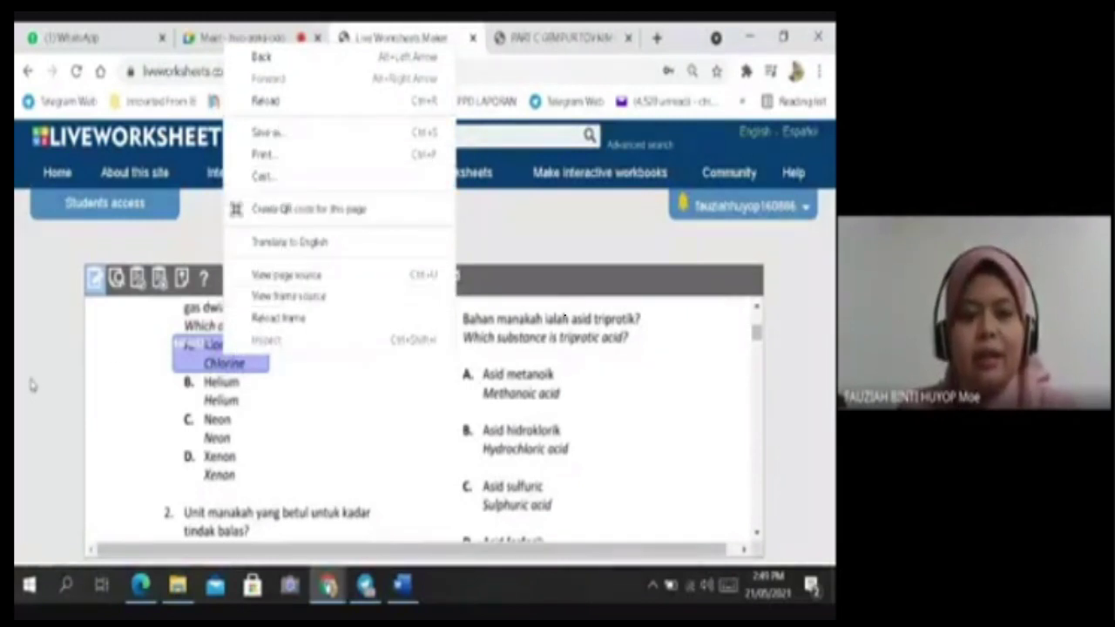
click(69, 327)
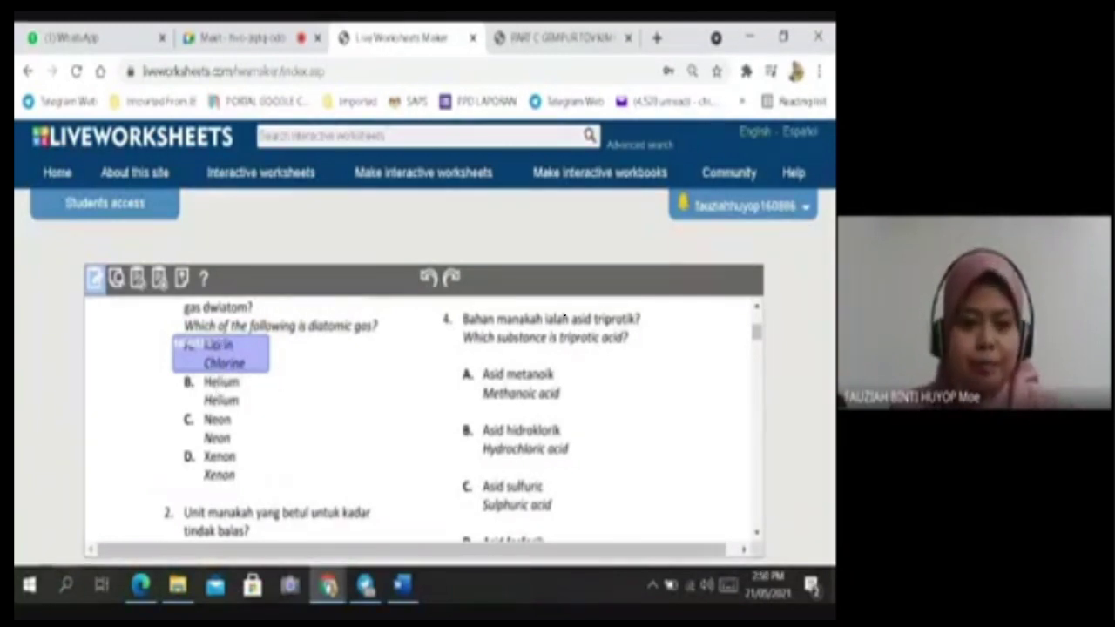
double_click(219, 353)
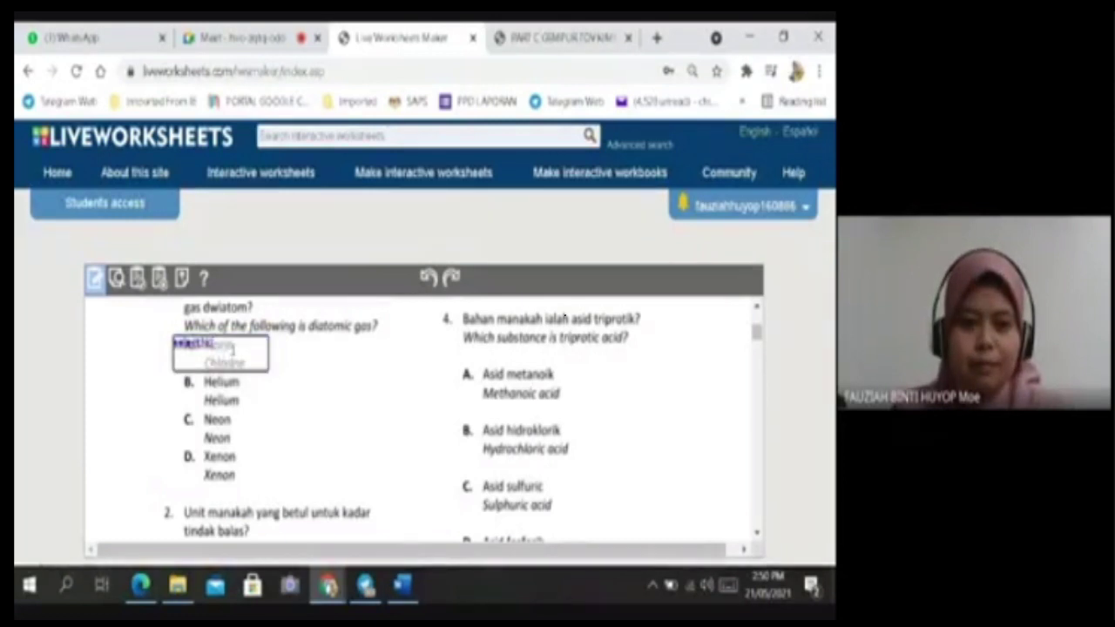
click(219, 350)
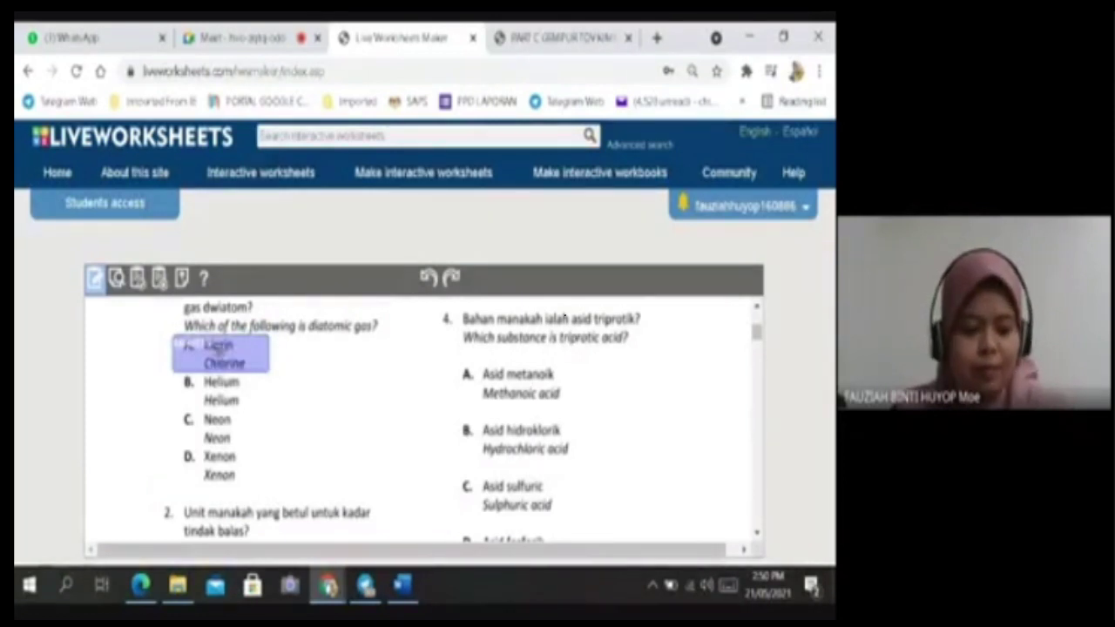
drag(219, 351, 219, 390)
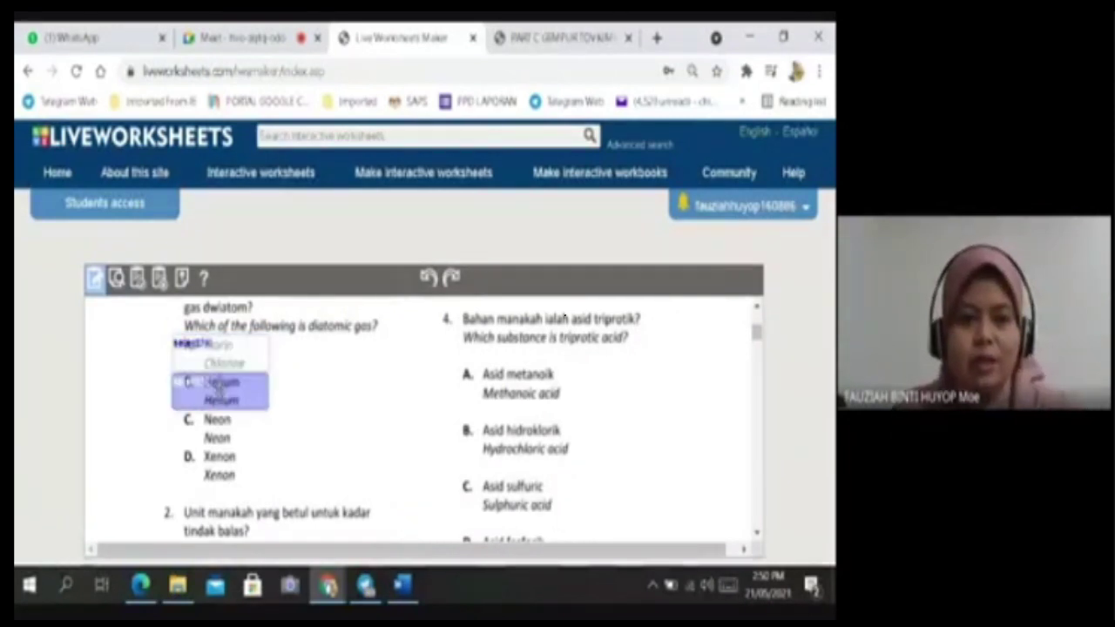
drag(219, 389, 220, 389)
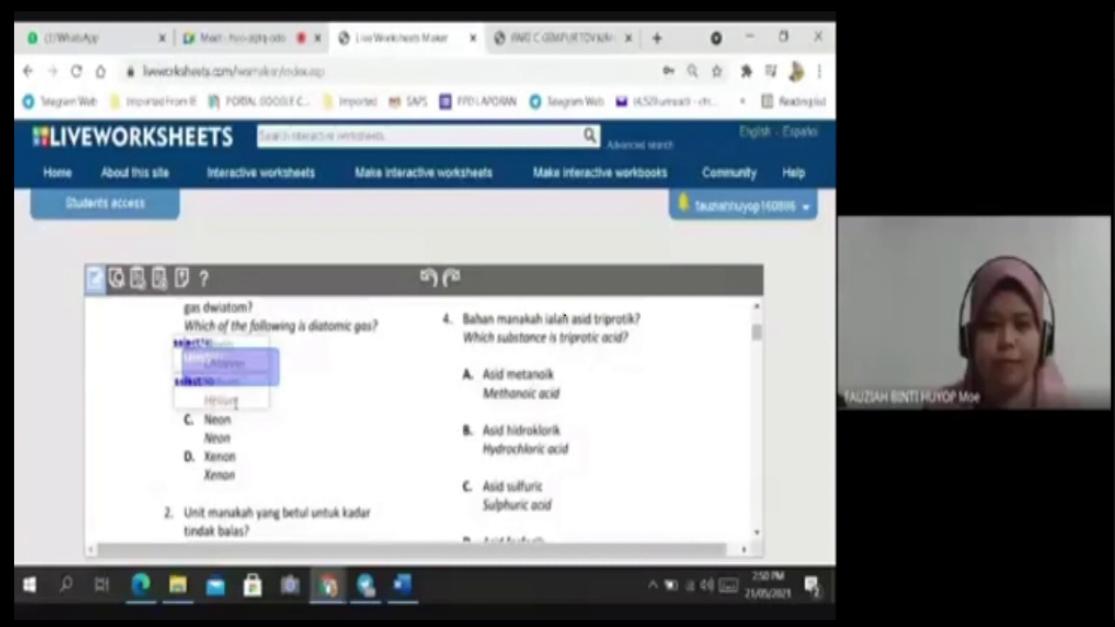
Place copies of the answer box over options C Neon and D Xenon.
drag(232, 367, 222, 421)
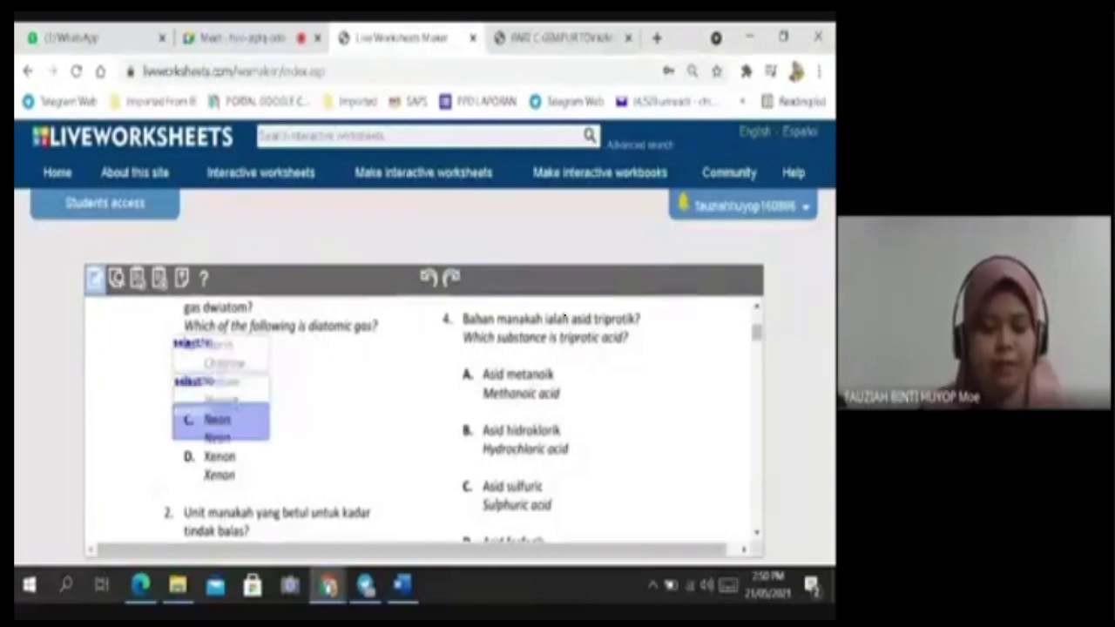
key(ctrl+v)
drag(237, 374, 221, 466)
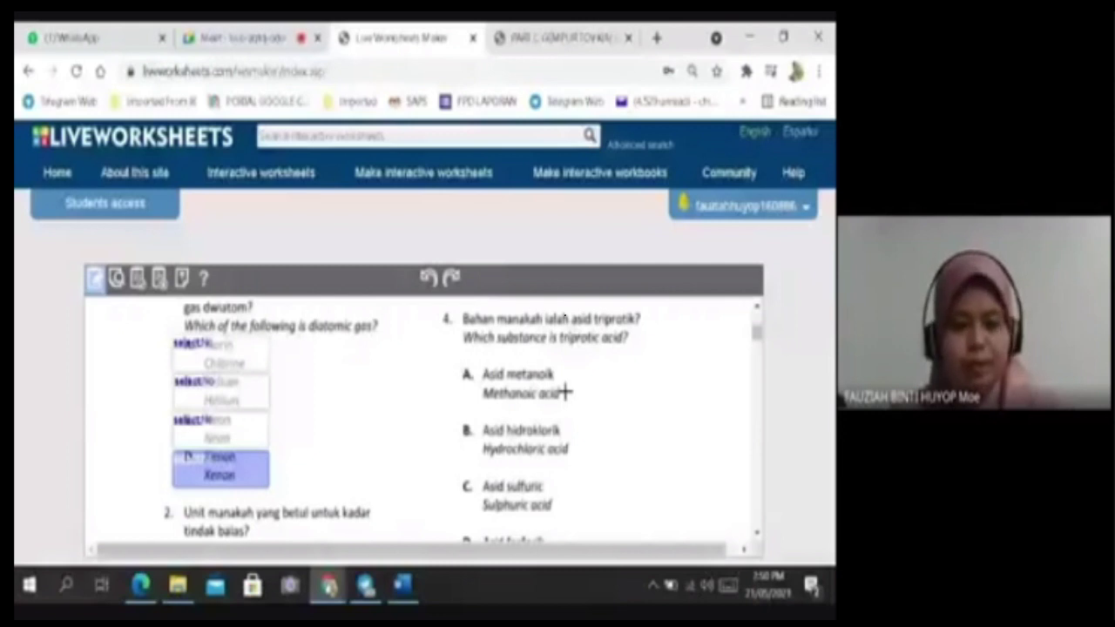
Paste answer box copies onto question 4's options A (Methanoic acid), B and C.
key(ctrl+v)
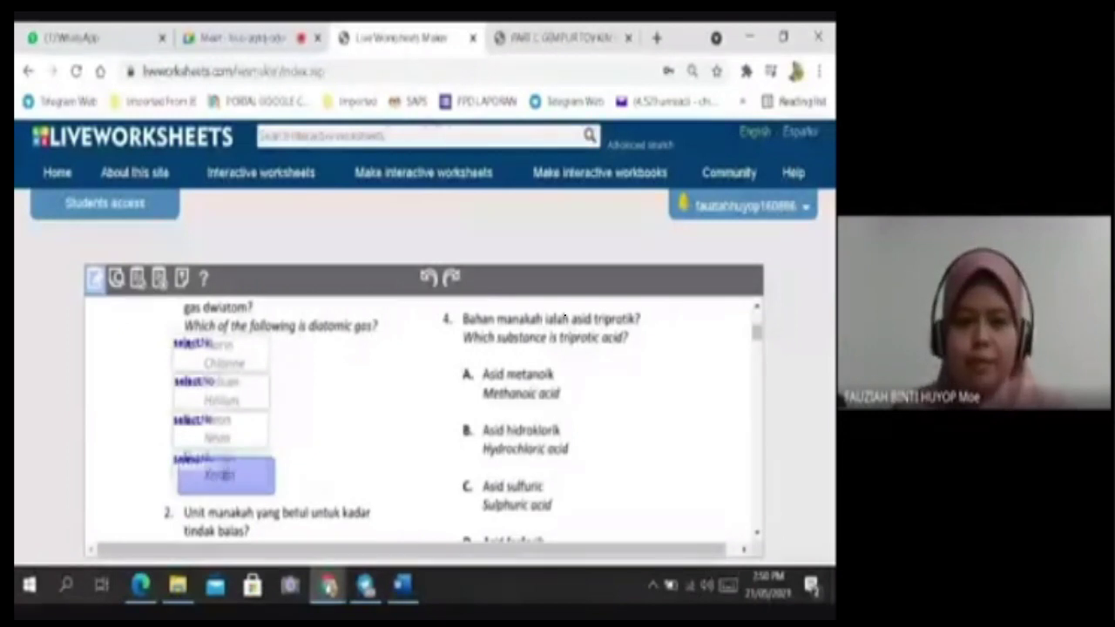
drag(225, 475, 570, 388)
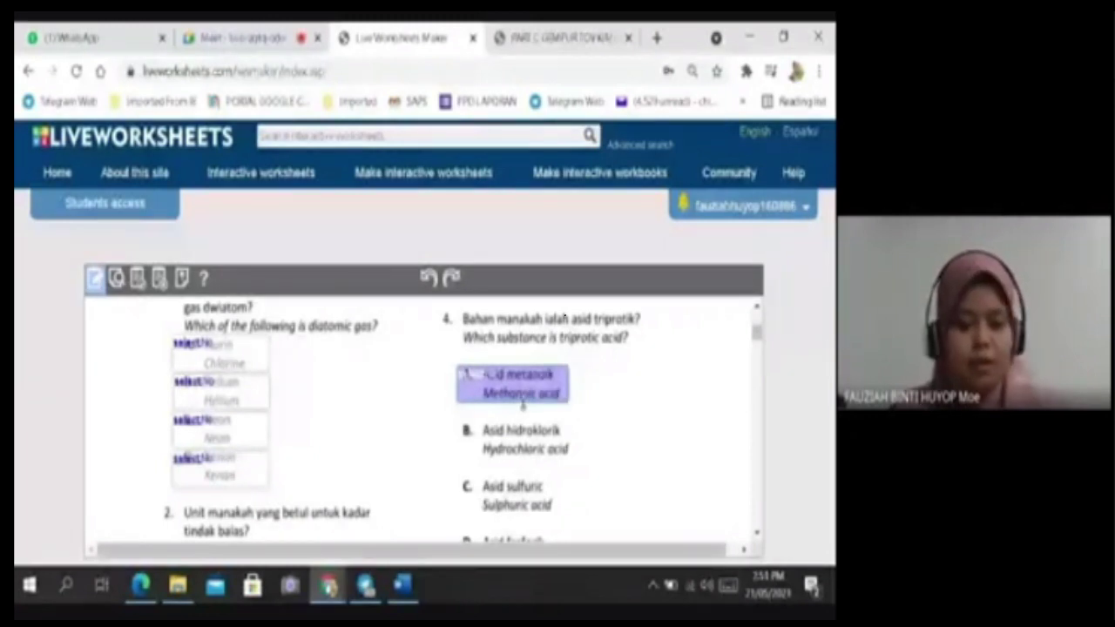
key(ctrl+v)
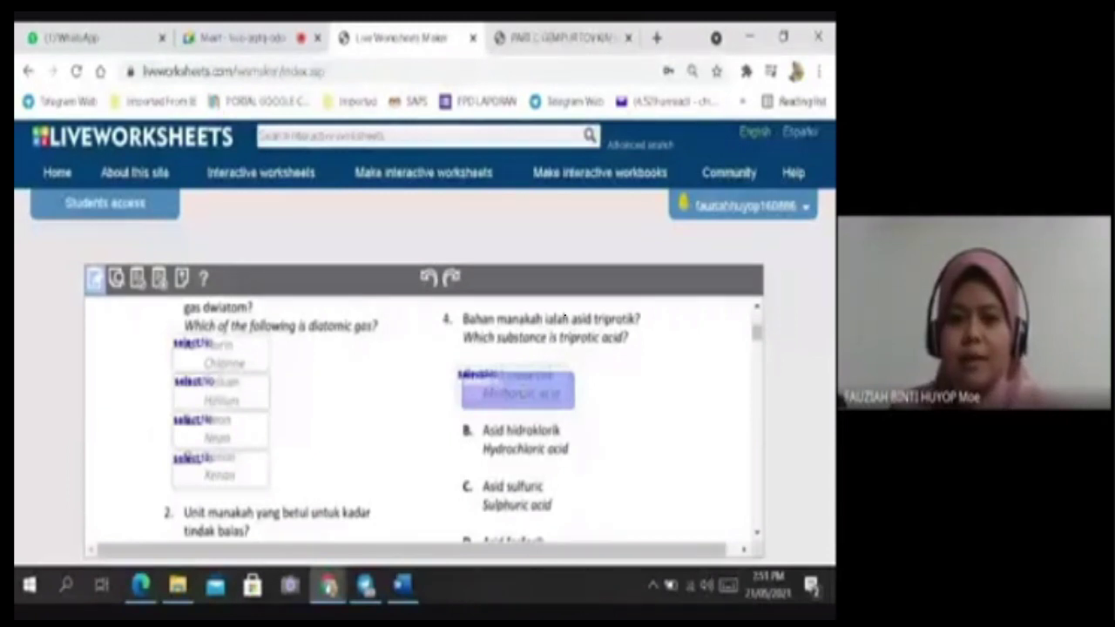
drag(517, 389, 514, 437)
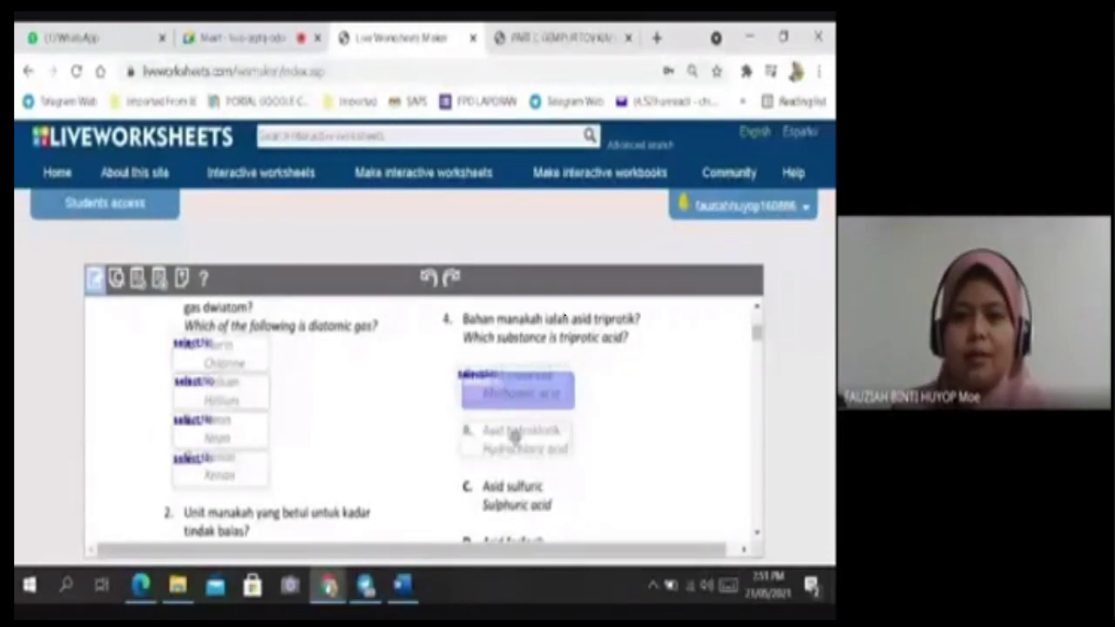
click(515, 436)
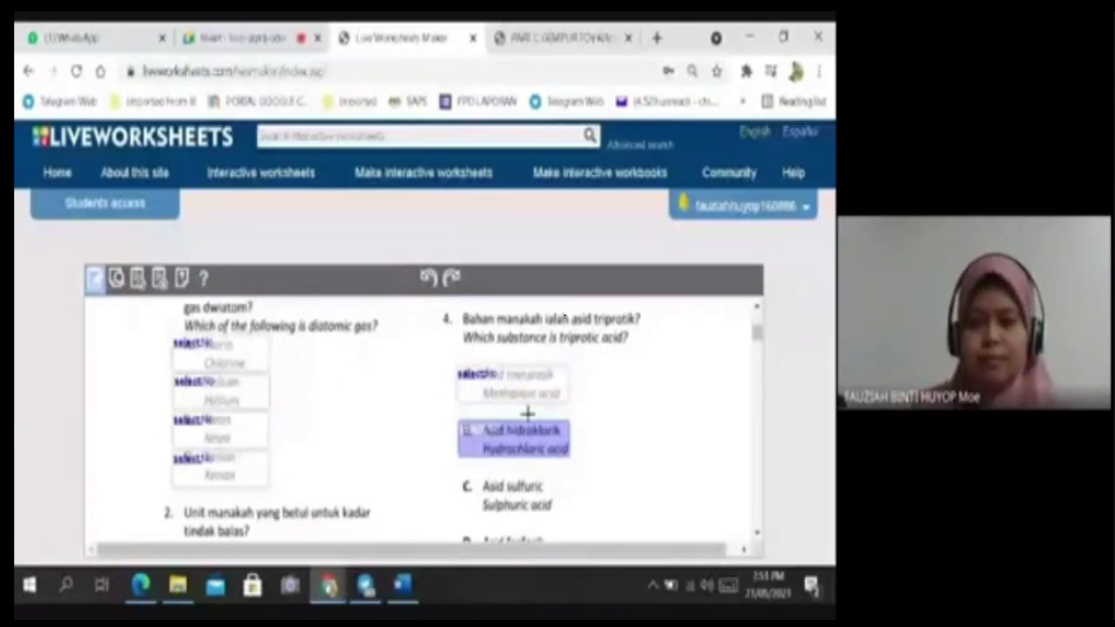
key(ctrl+v)
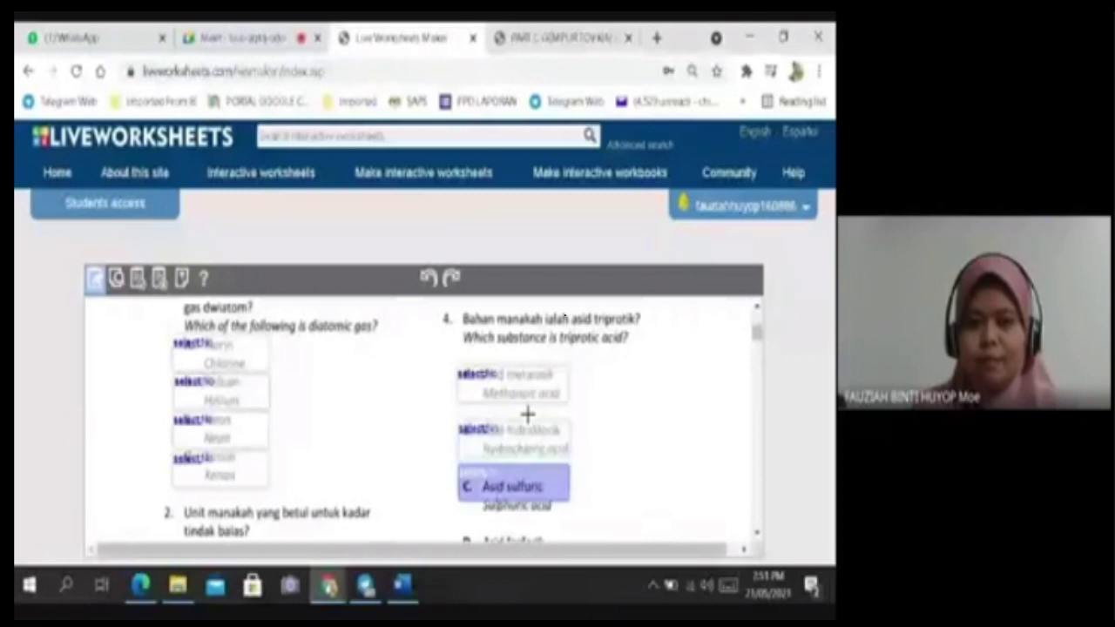
key(Down)
key(Down)
key(Down)
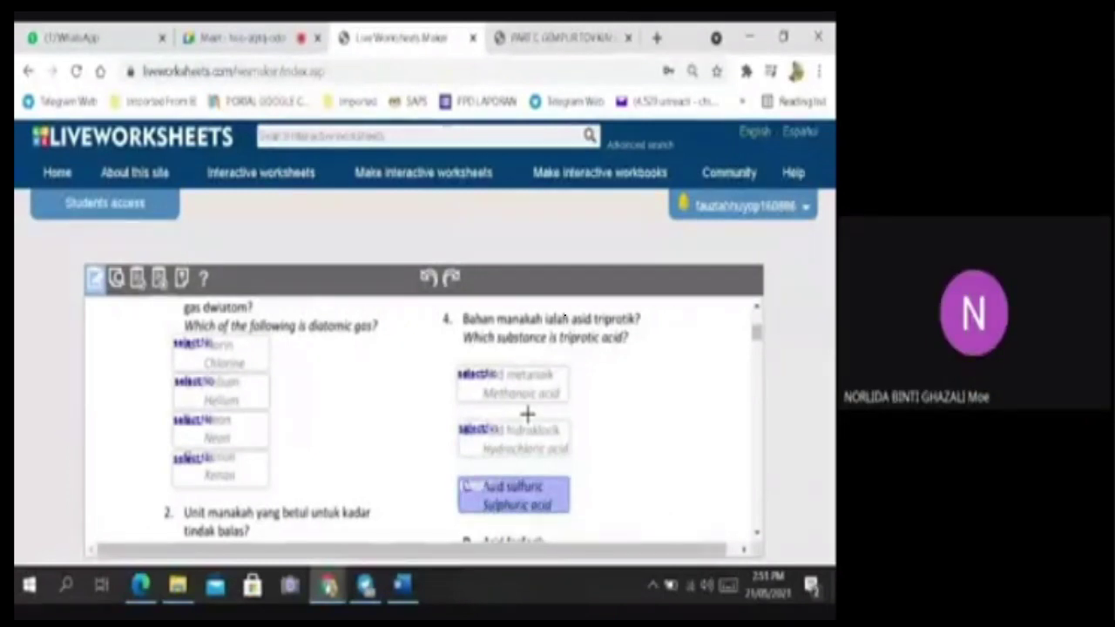
Add one more select box and nudge it over option D, Phosphoric acid.
key(ctrl+v)
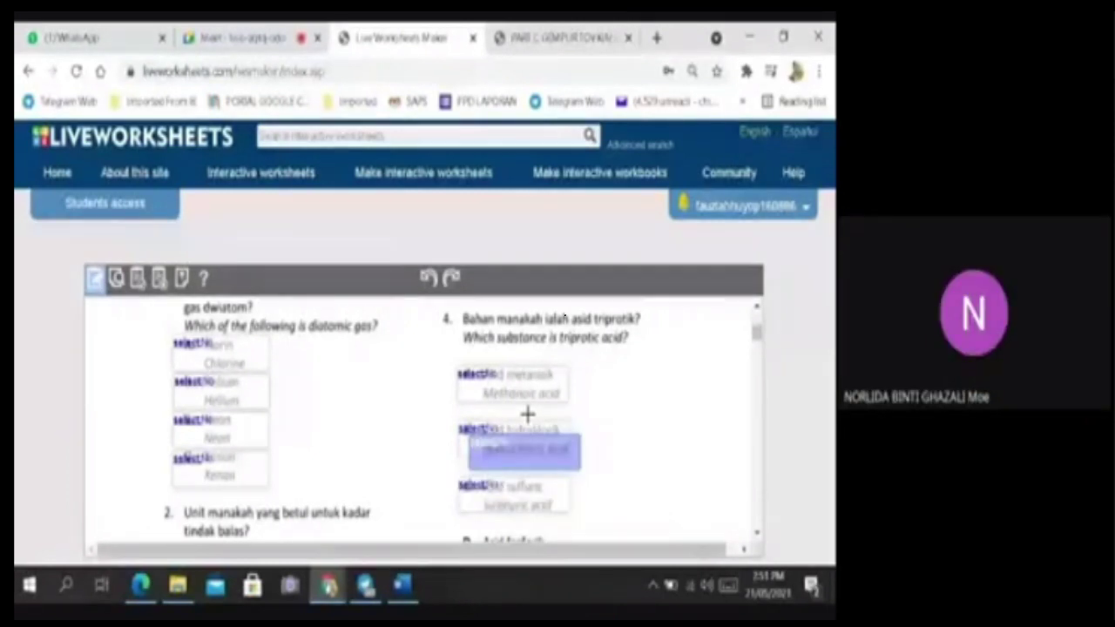
scroll(528, 410, up, 1)
scroll(562, 401, down, 2)
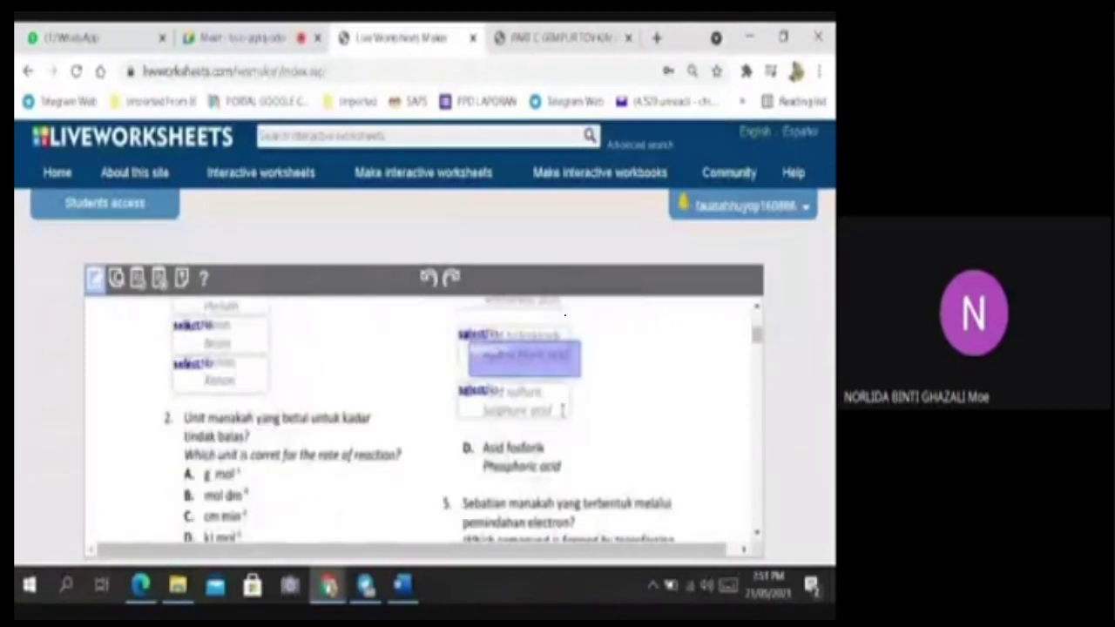
key(Down)
key(Down)
key(Down)
key(Down)
key(Down)
key(Down)
key(Down)
key(Down)
key(Left)
key(Left)
key(Left)
key(Left)
key(Left)
key(Left)
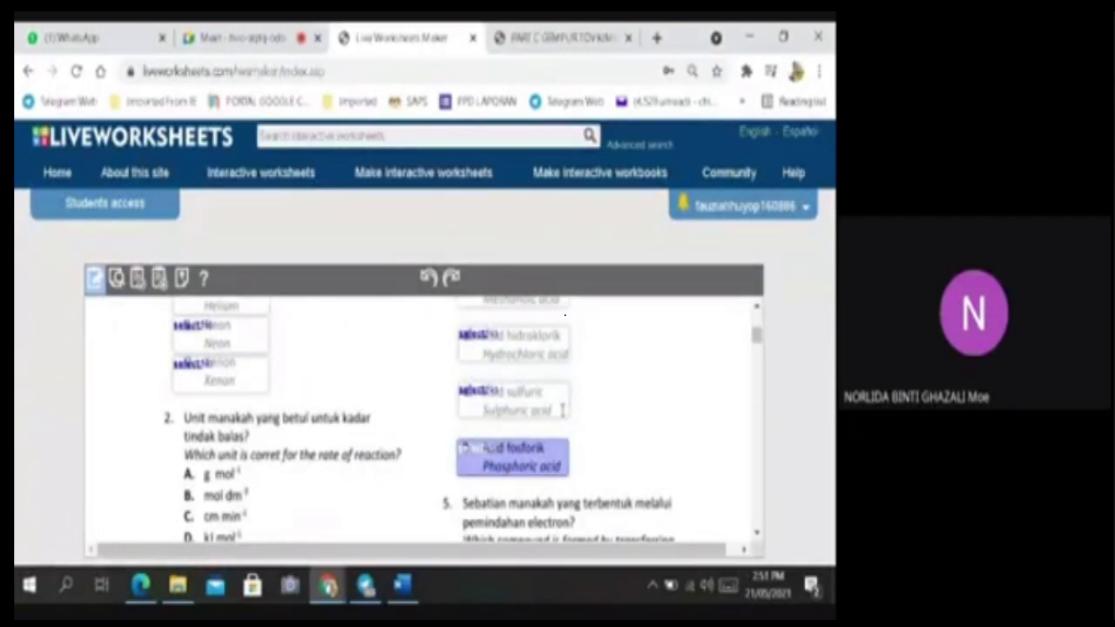
click(619, 386)
Draw a new box over option A of question 2.
scroll(619, 385, down, 1)
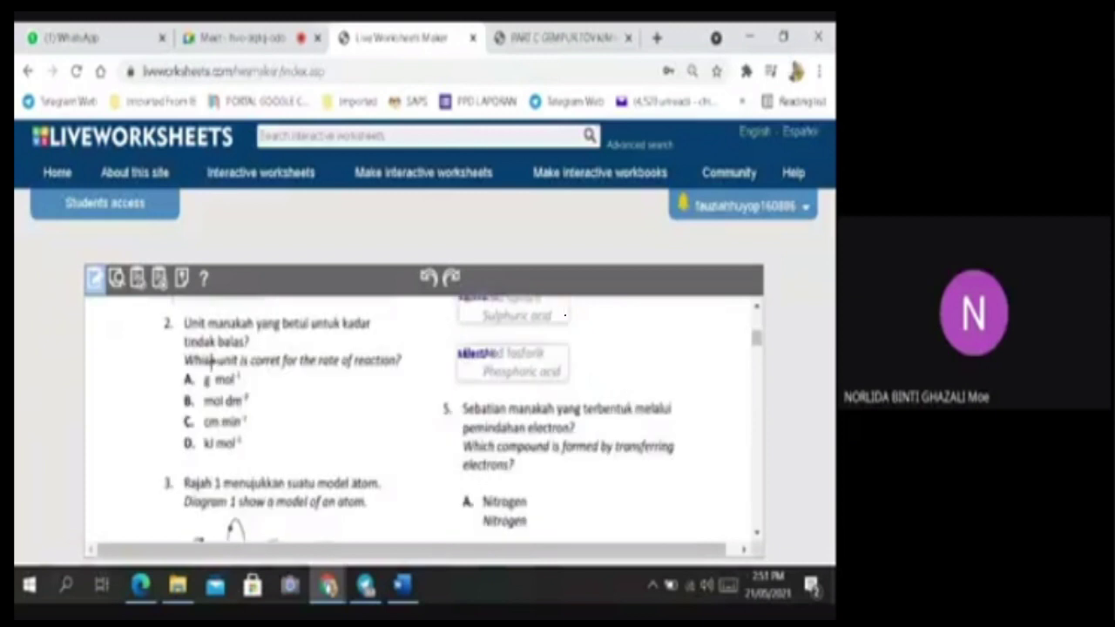
scroll(270, 348, up, 1)
scroll(235, 389, down, 1)
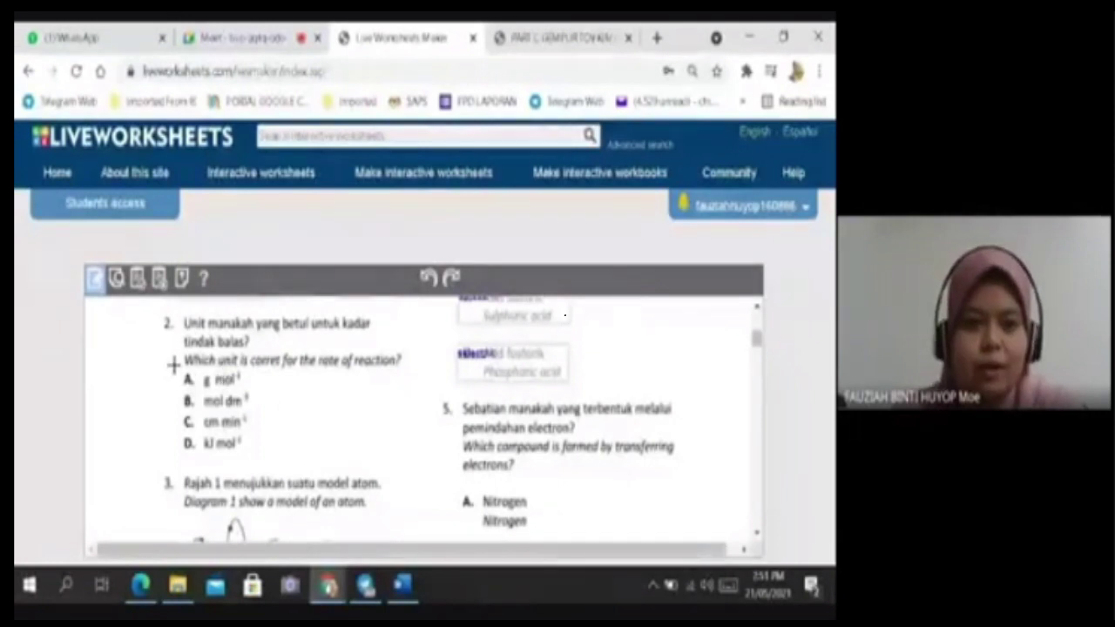
drag(171, 373, 249, 397)
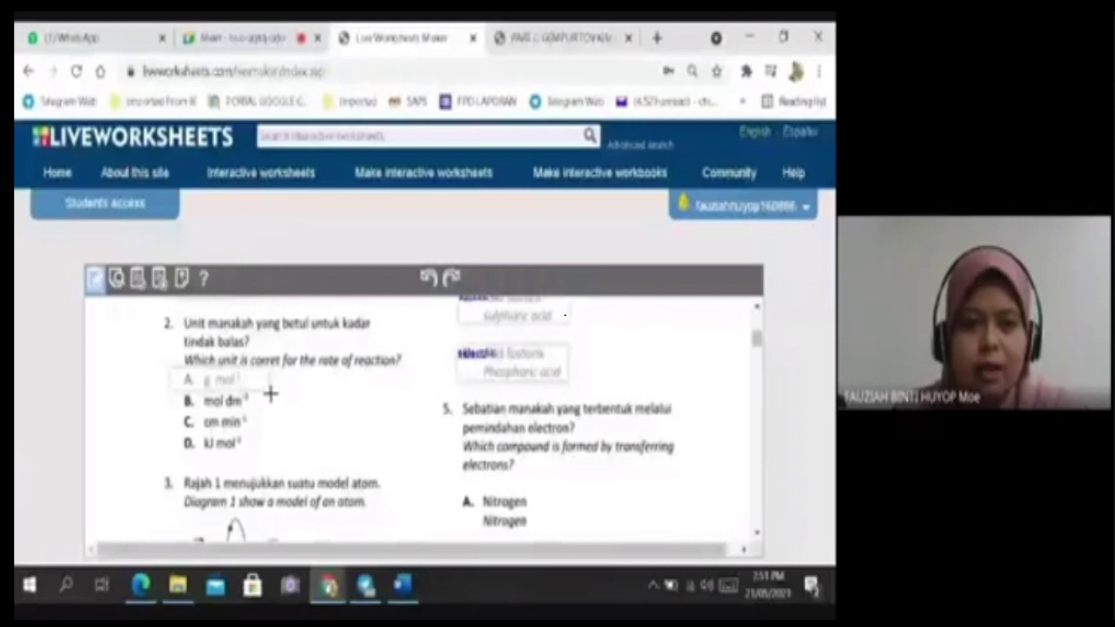
Type the 'selected' answer code into question 2's option A box, fixing the typo.
click(214, 381)
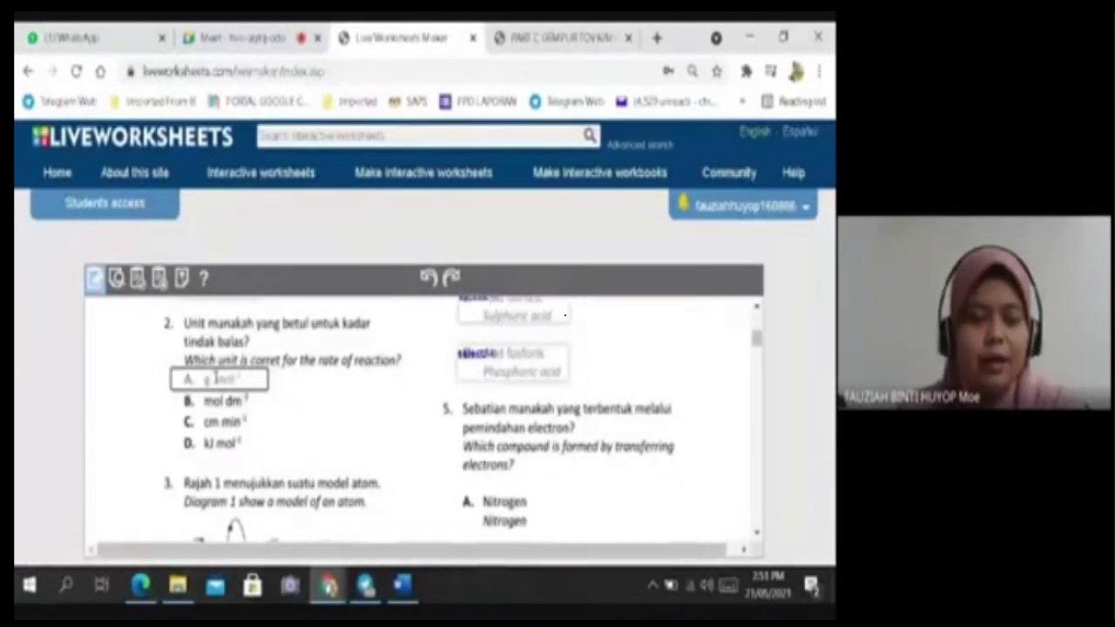
text(sele)
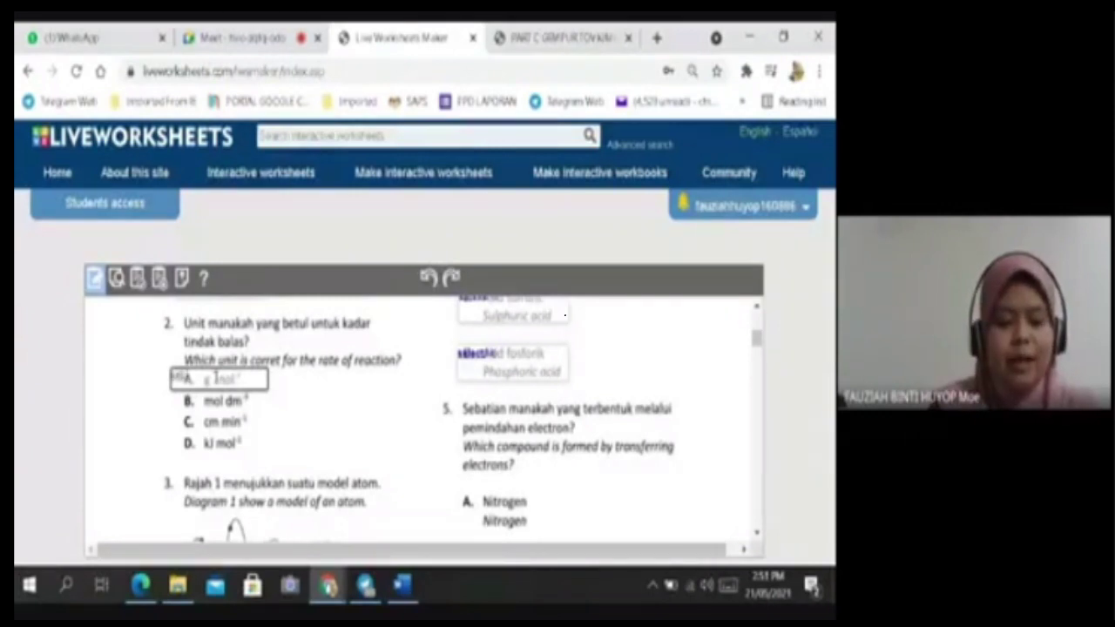
key(BackSpace)
key(BackSpace)
key(BackSpace)
key(BackSpace)
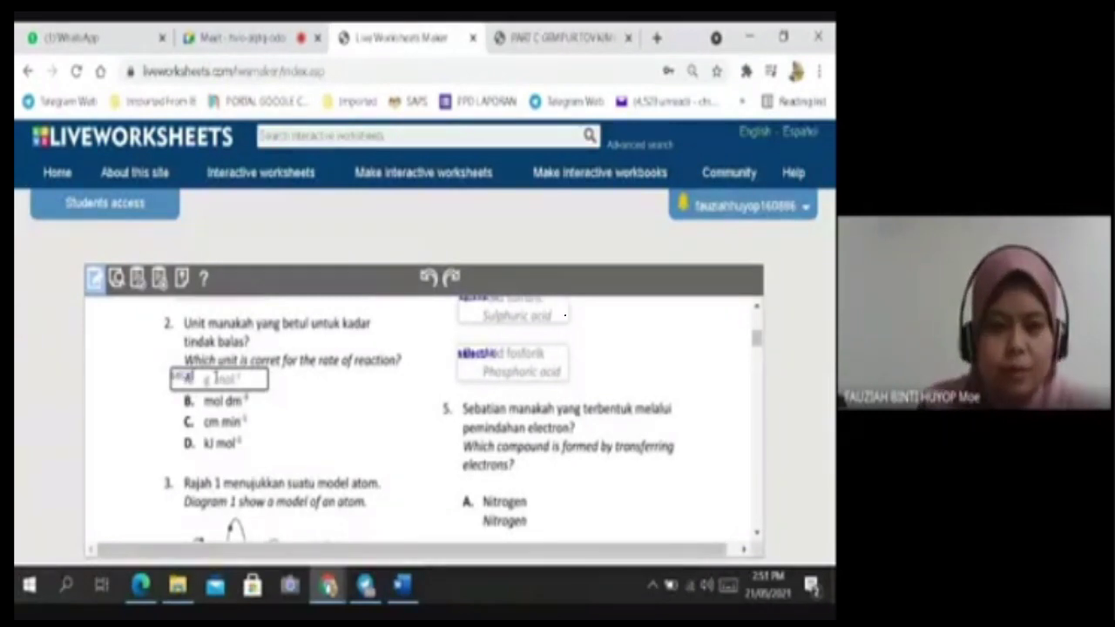
text(sele)
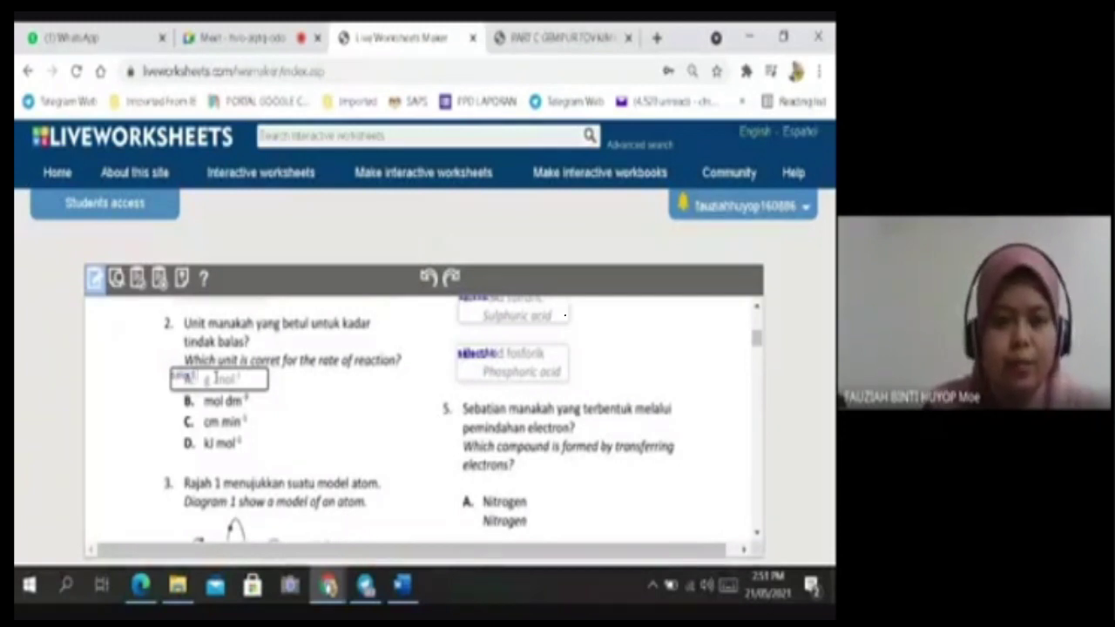
text(cted)
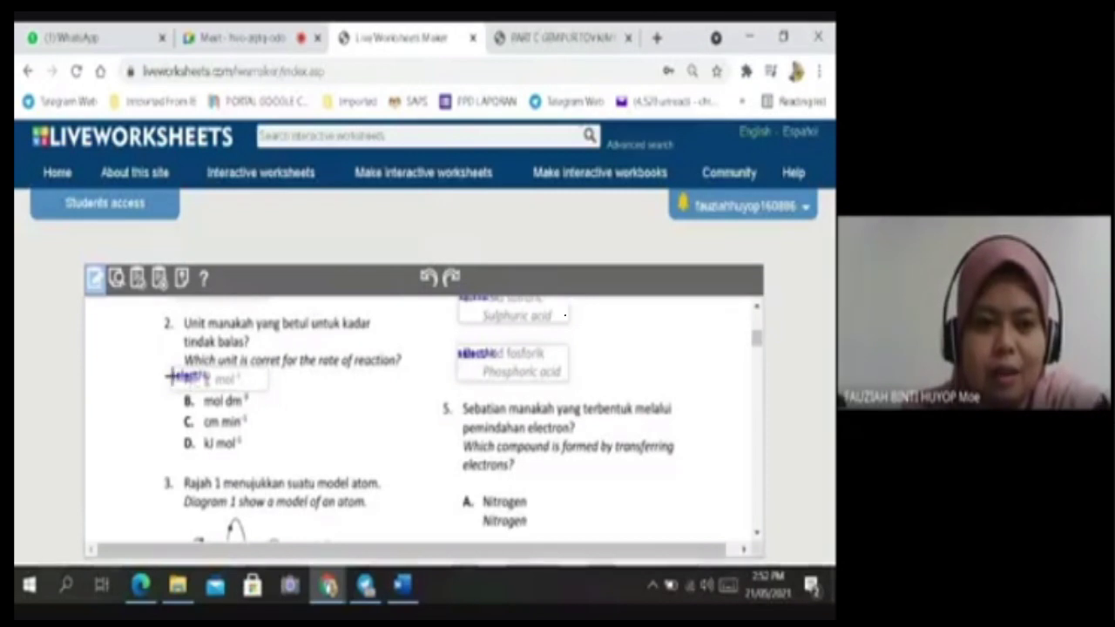
click(214, 375)
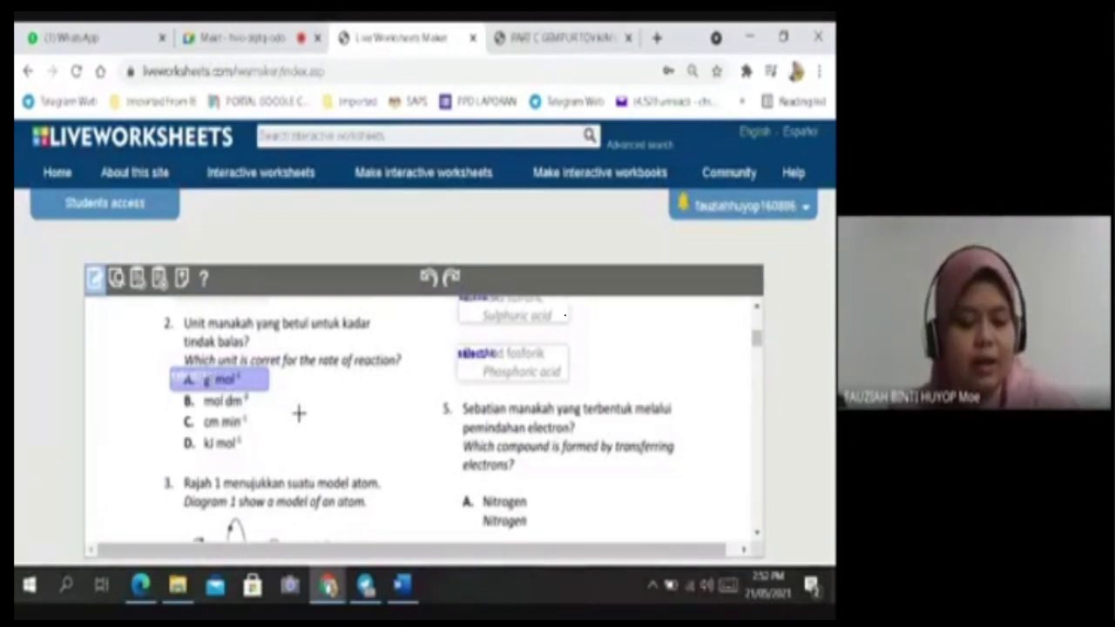
Paste a copy of the option A select box onto option B, mol dm⁻³.
key(ctrl+v)
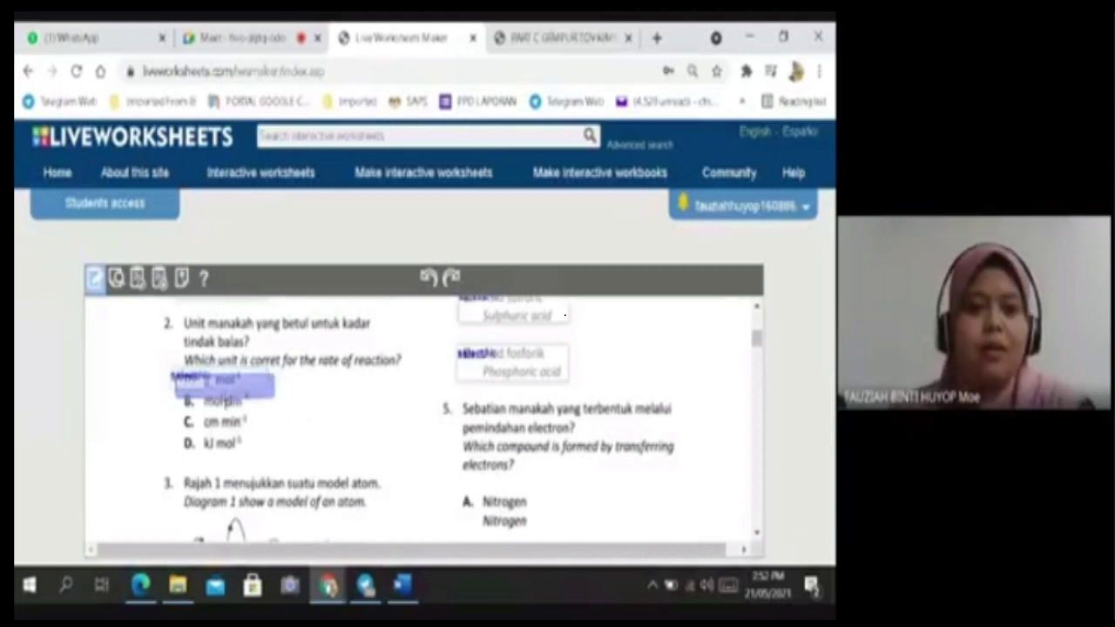
drag(223, 383, 219, 401)
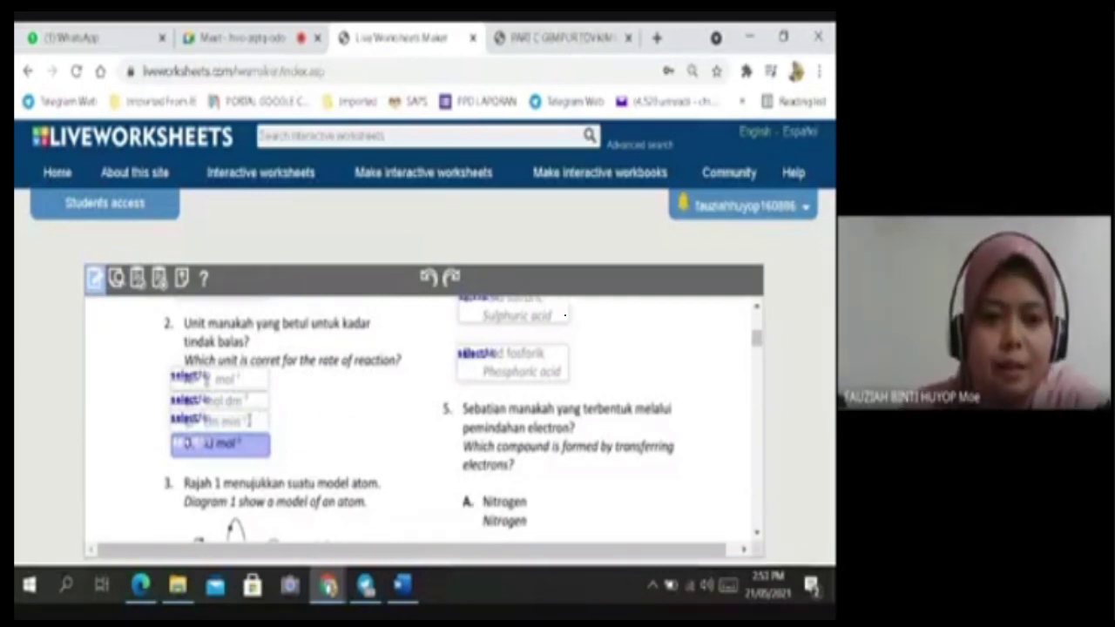
click(233, 401)
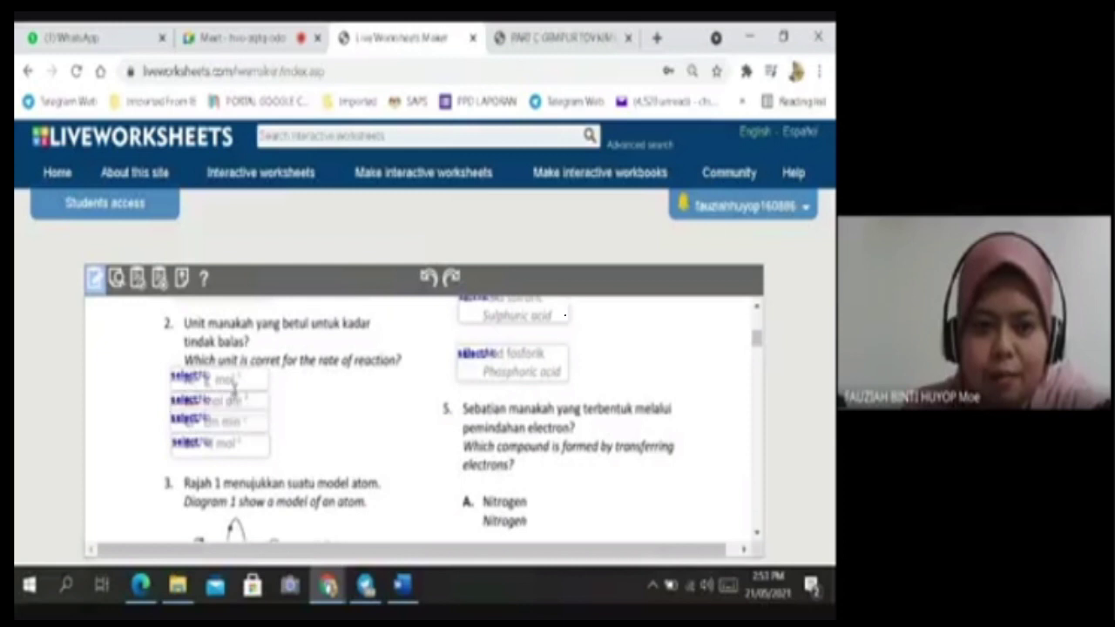
Select the answer boxes over question 2's options A and B in turn.
click(234, 397)
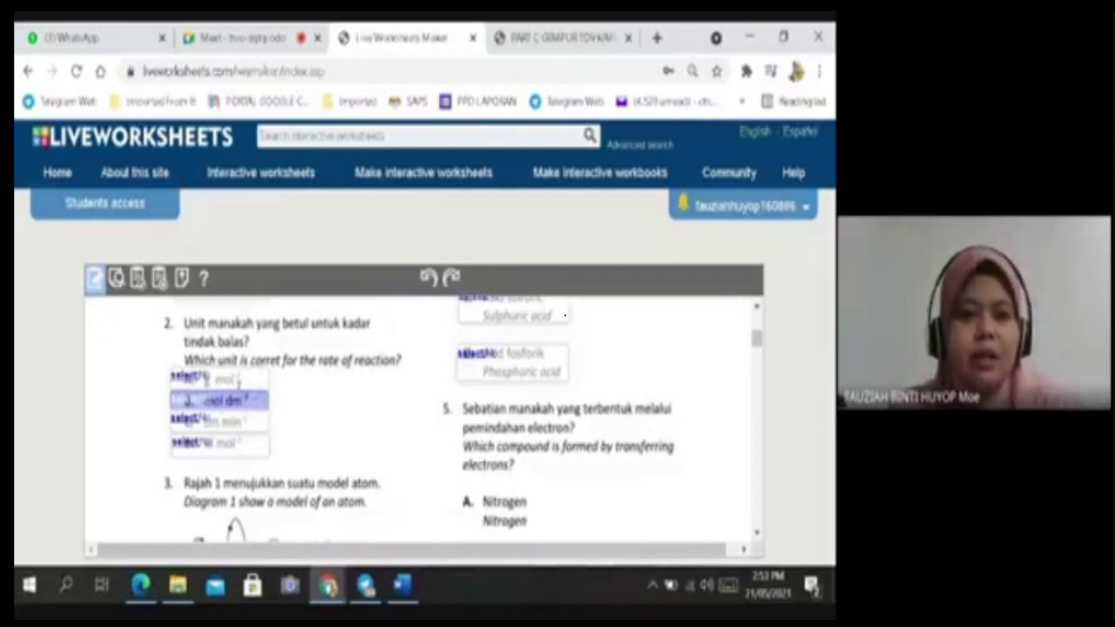
click(240, 378)
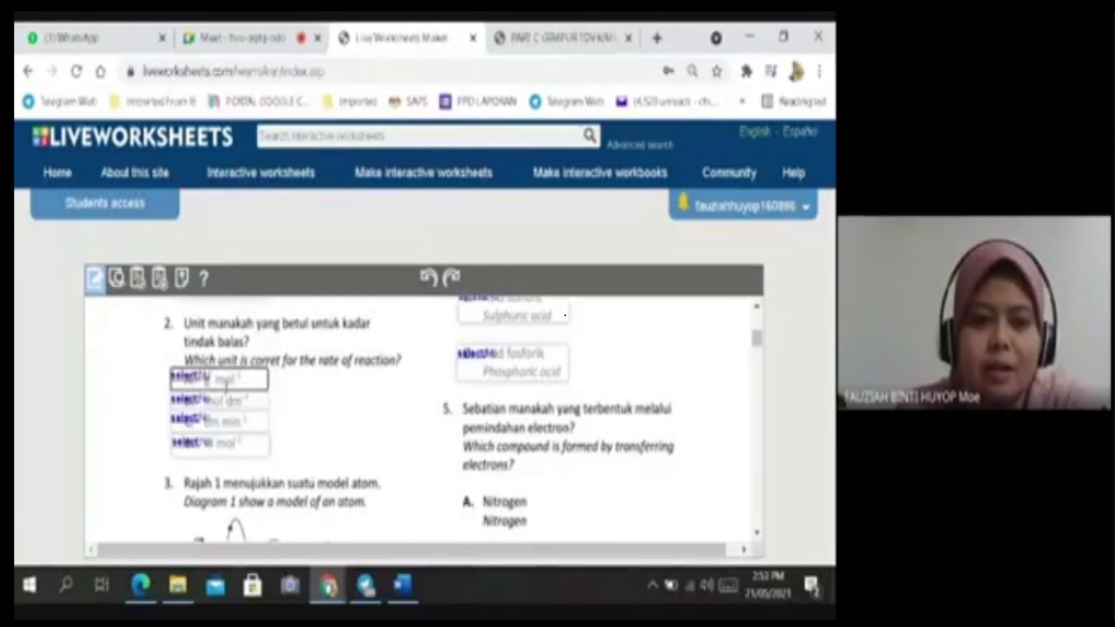
click(226, 389)
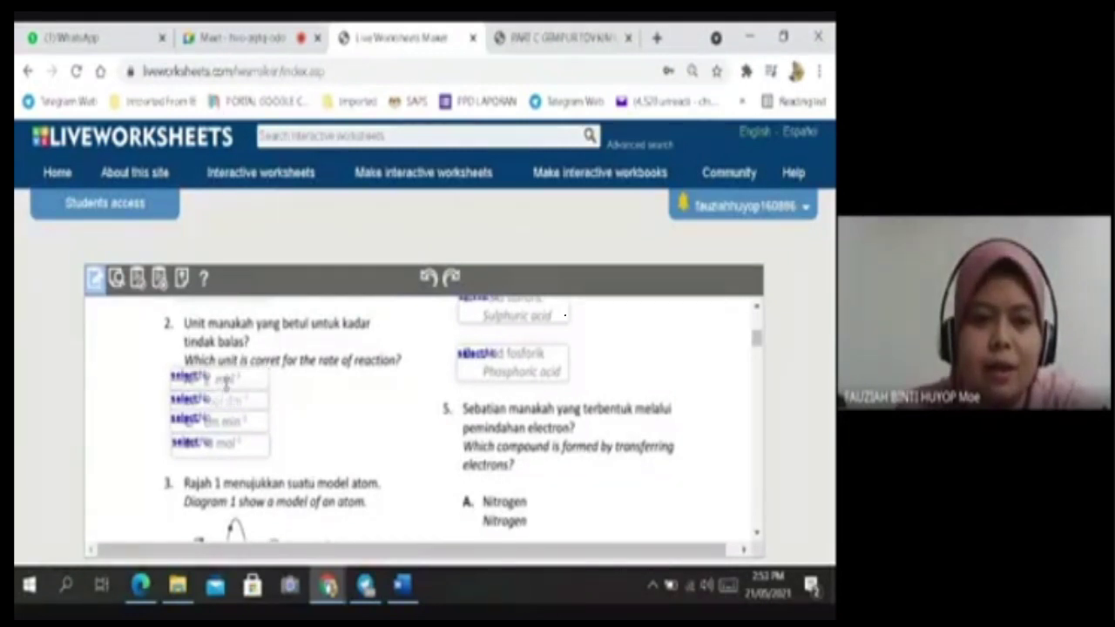
click(223, 397)
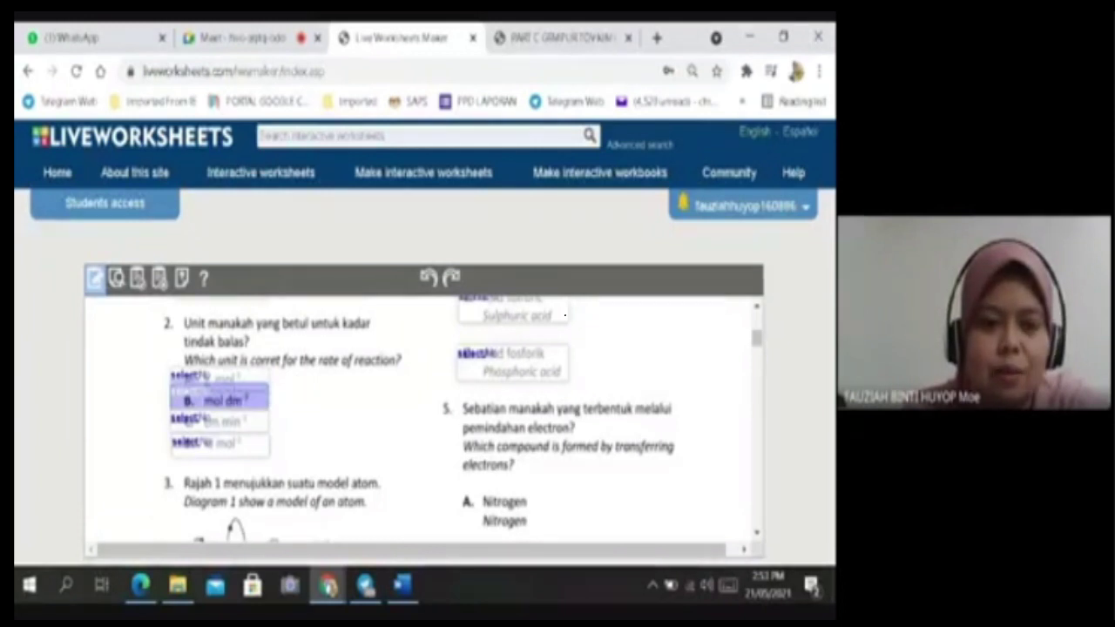
click(241, 381)
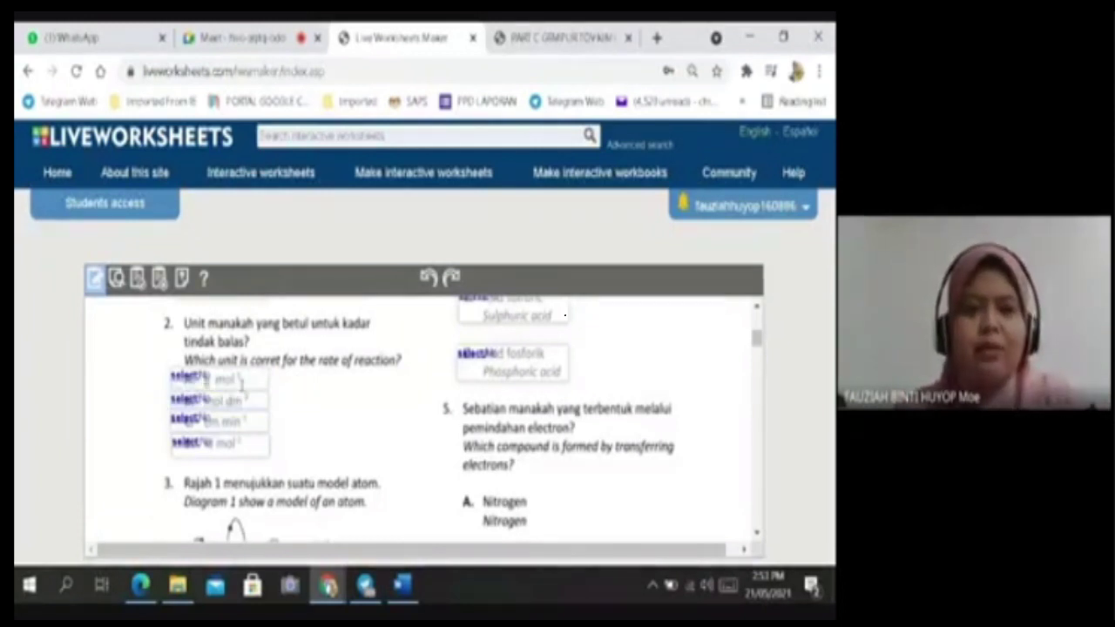
click(237, 378)
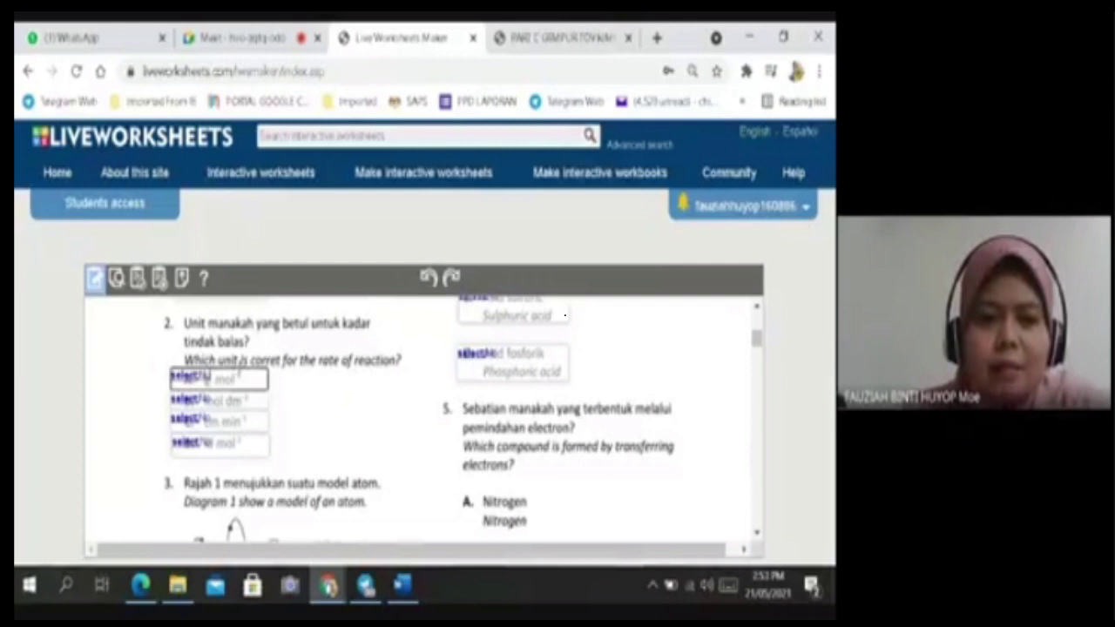
click(231, 374)
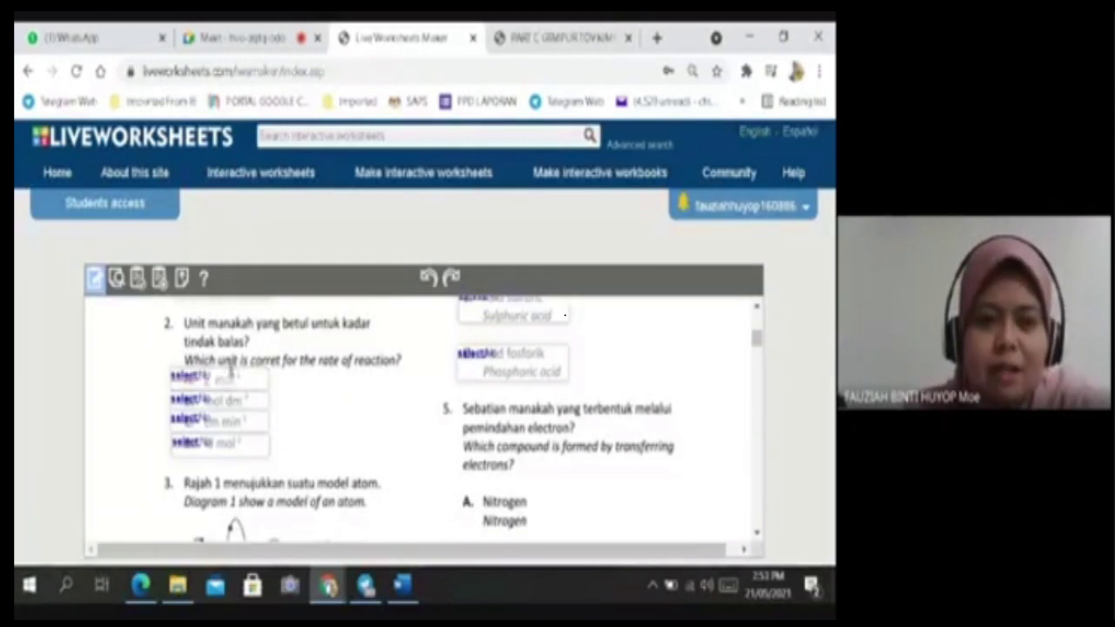
click(231, 375)
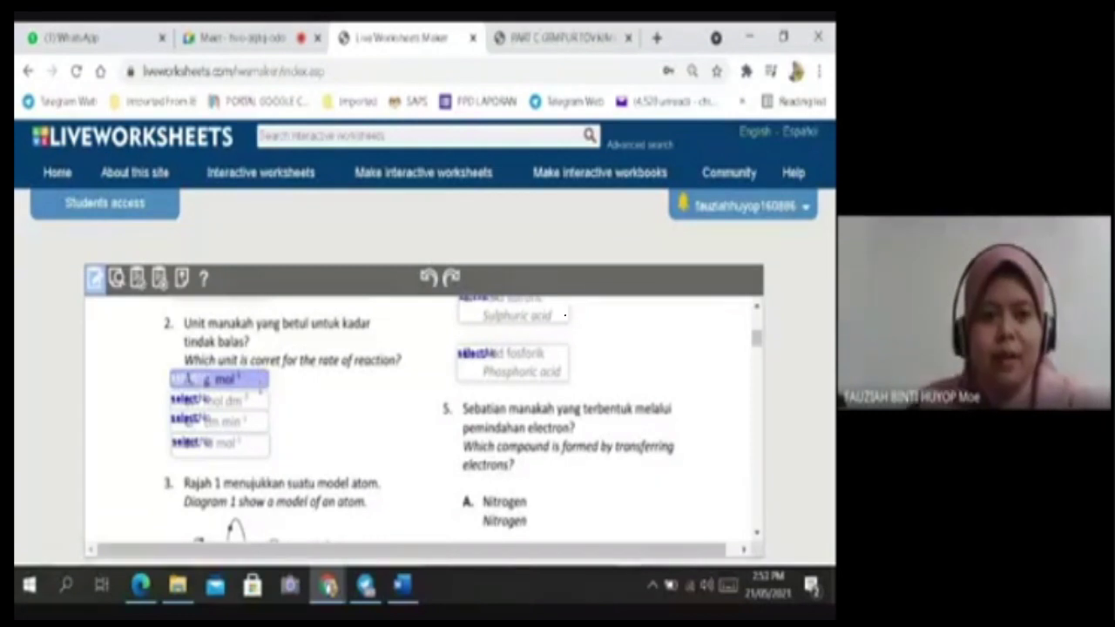
click(219, 400)
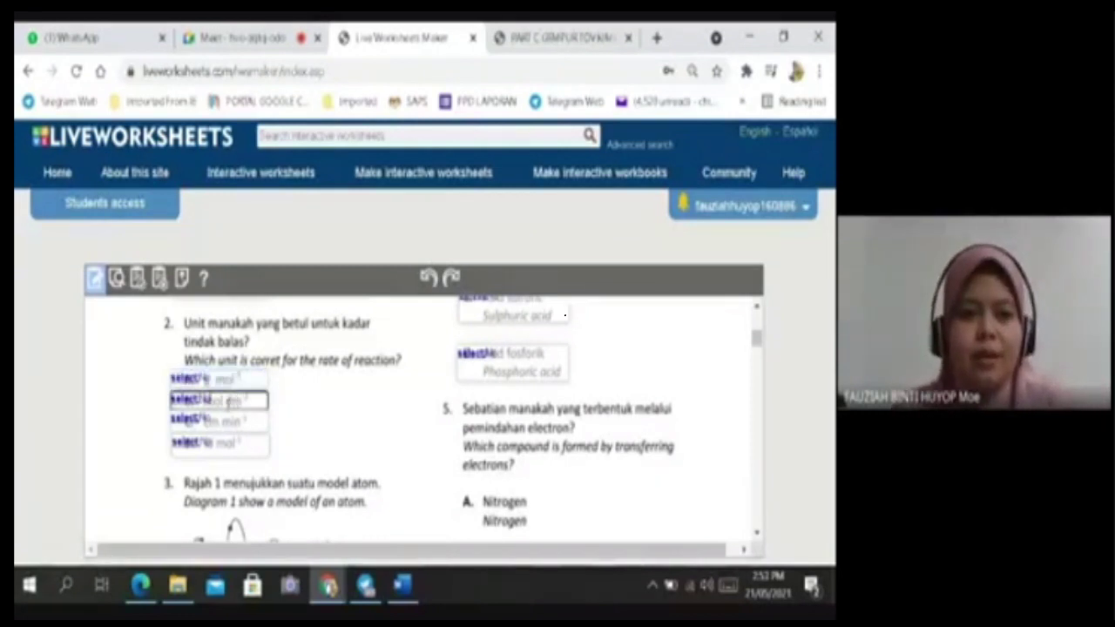
Delete the select boxes over options C, D and B, keeping option A's box.
click(220, 420)
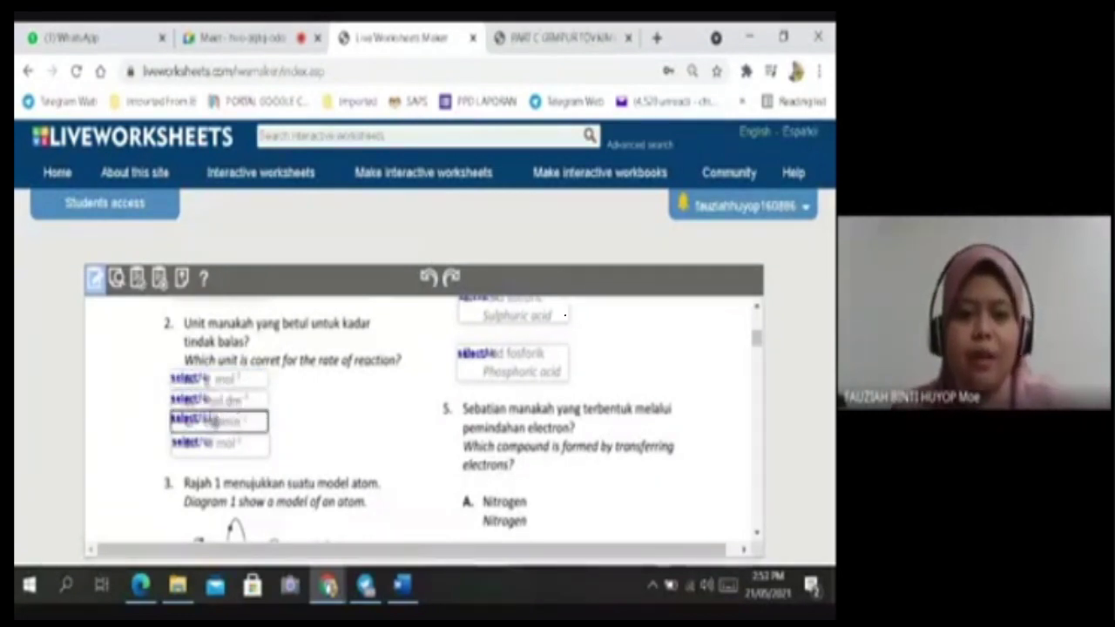
click(215, 421)
click(213, 443)
click(216, 443)
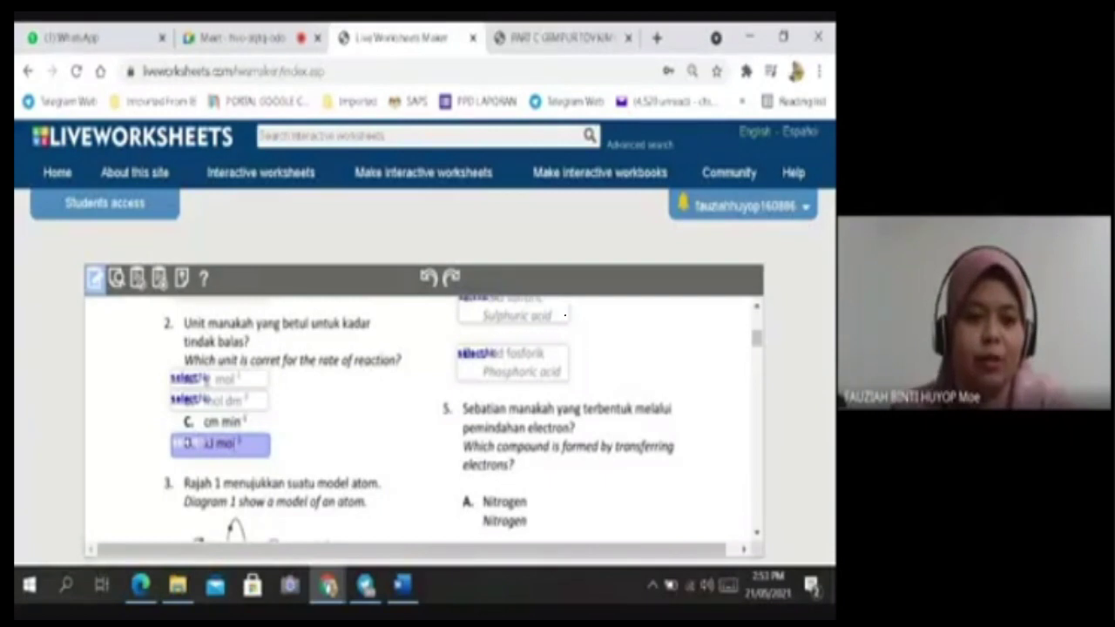
click(225, 442)
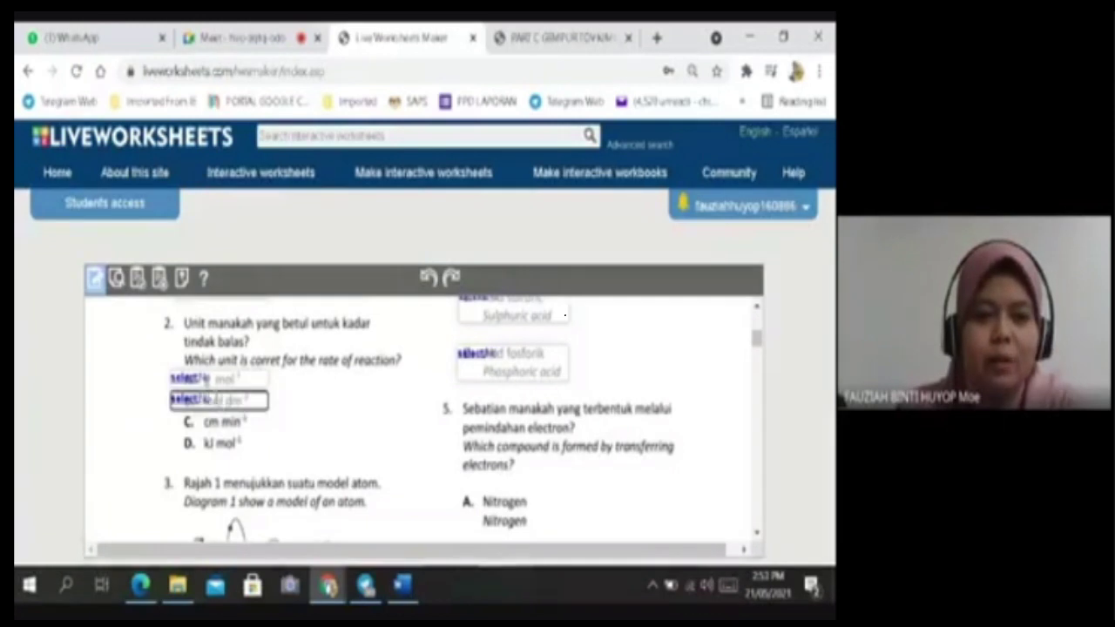
click(224, 400)
click(220, 399)
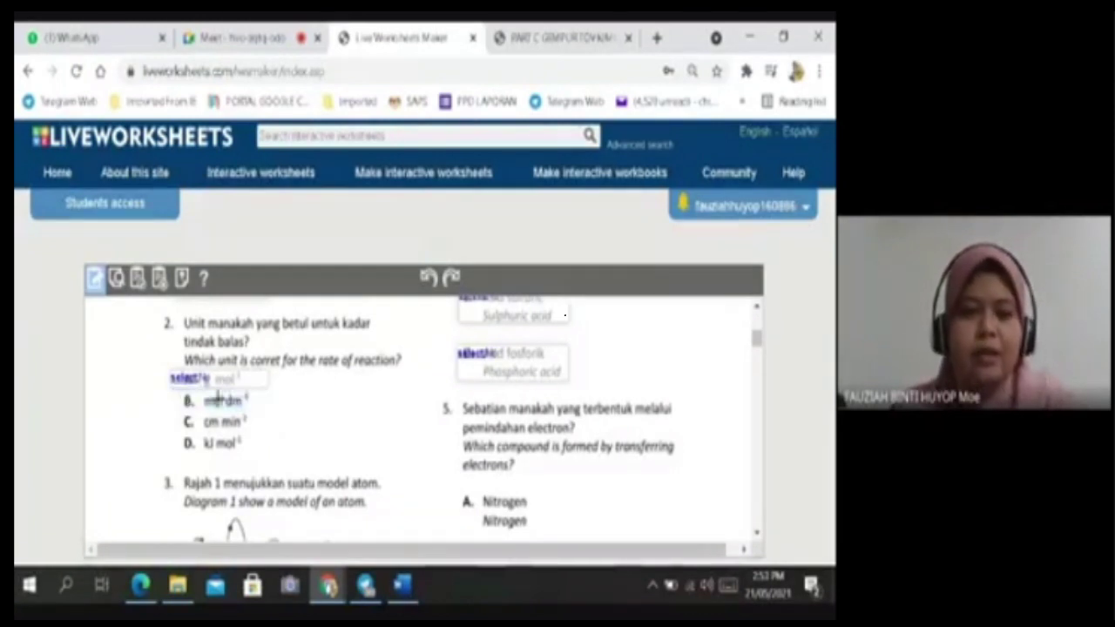
click(219, 378)
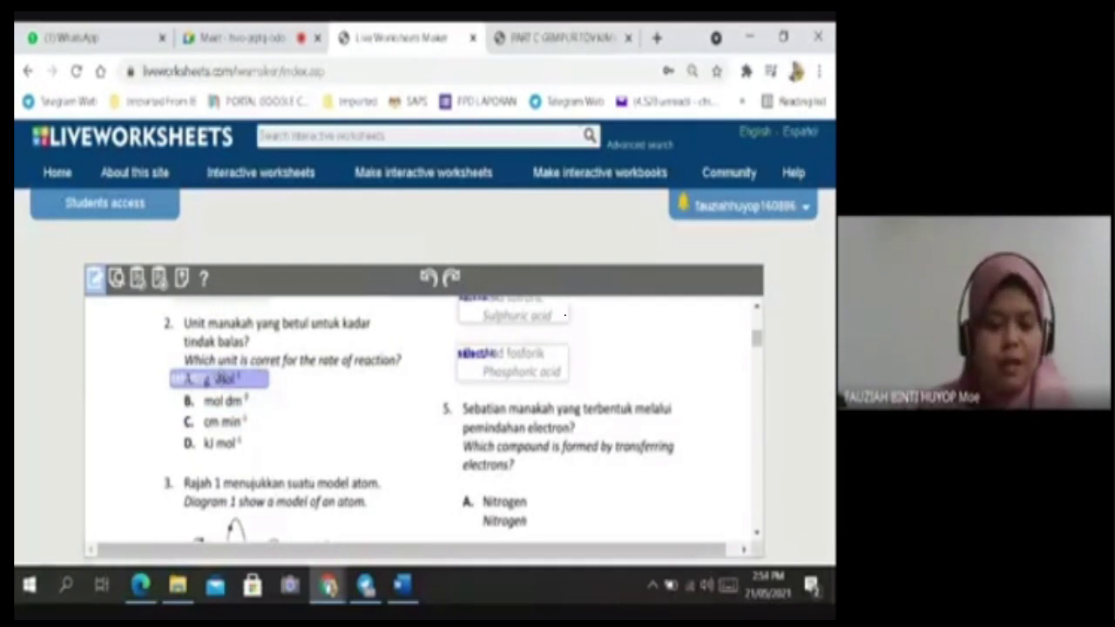
Paste a copy of option A's select box and nudge it over option B.
key(ctrl+v)
key(Left)
key(Left)
key(Left)
key(Left)
key(Left)
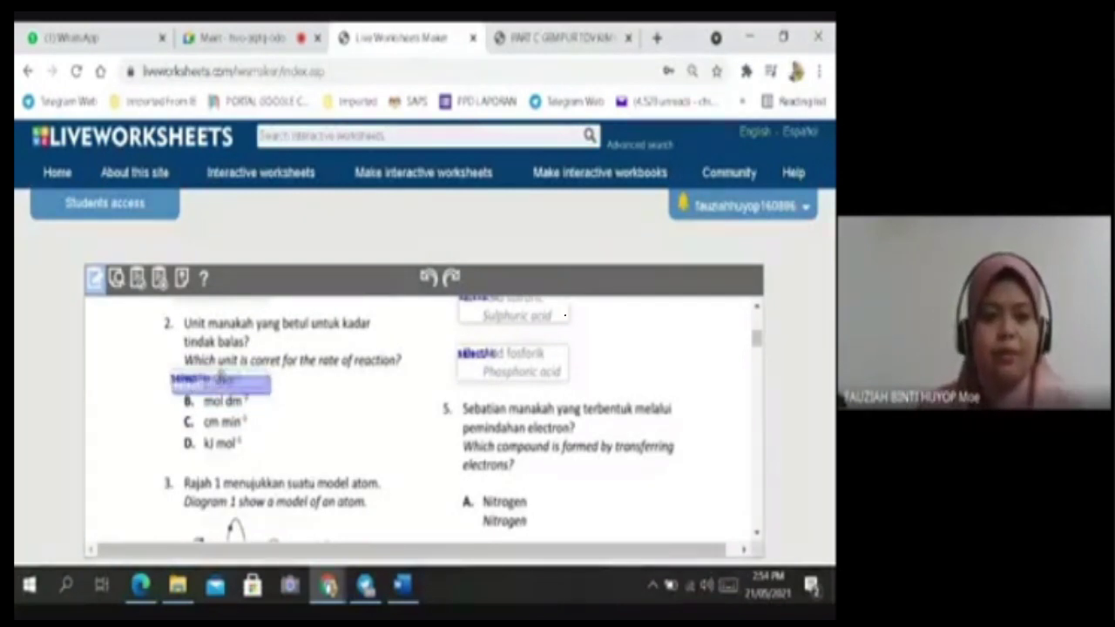
key(Down)
key(Down)
key(Down)
key(Down)
key(Down)
key(Down)
key(Down)
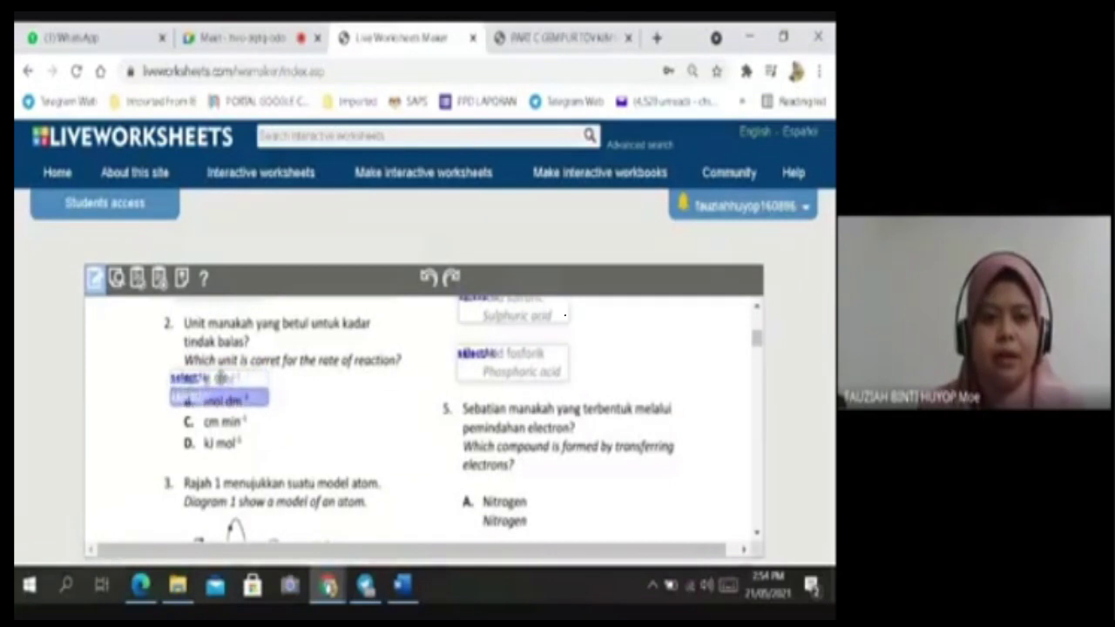
key(Down)
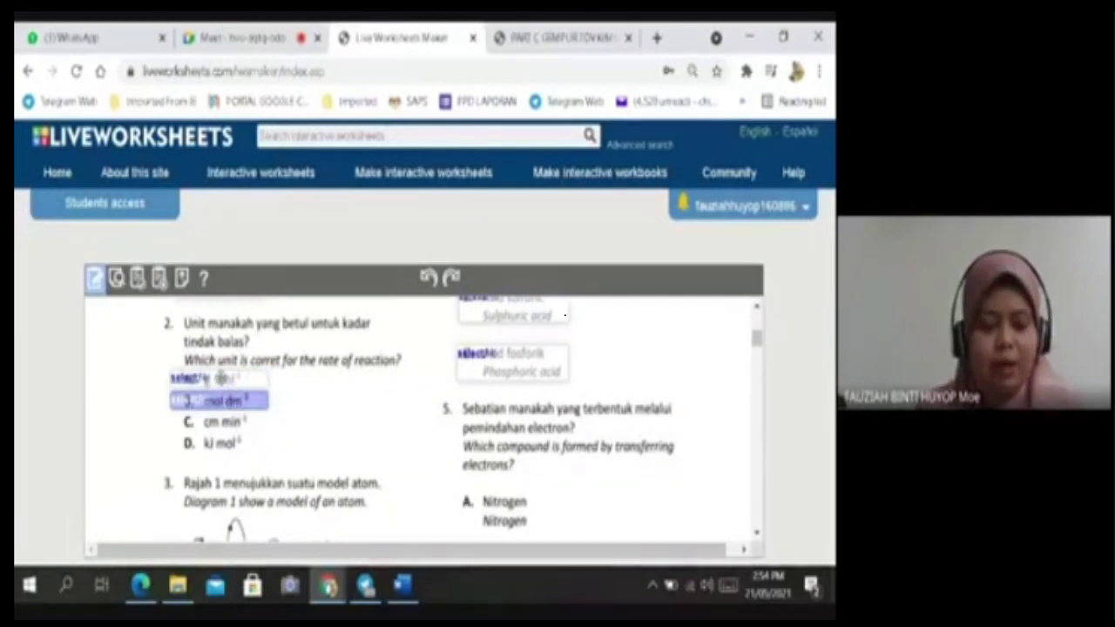
key(Right)
key(Right)
key(Right)
key(Right)
key(Up)
key(Up)
key(Up)
key(Left)
key(Left)
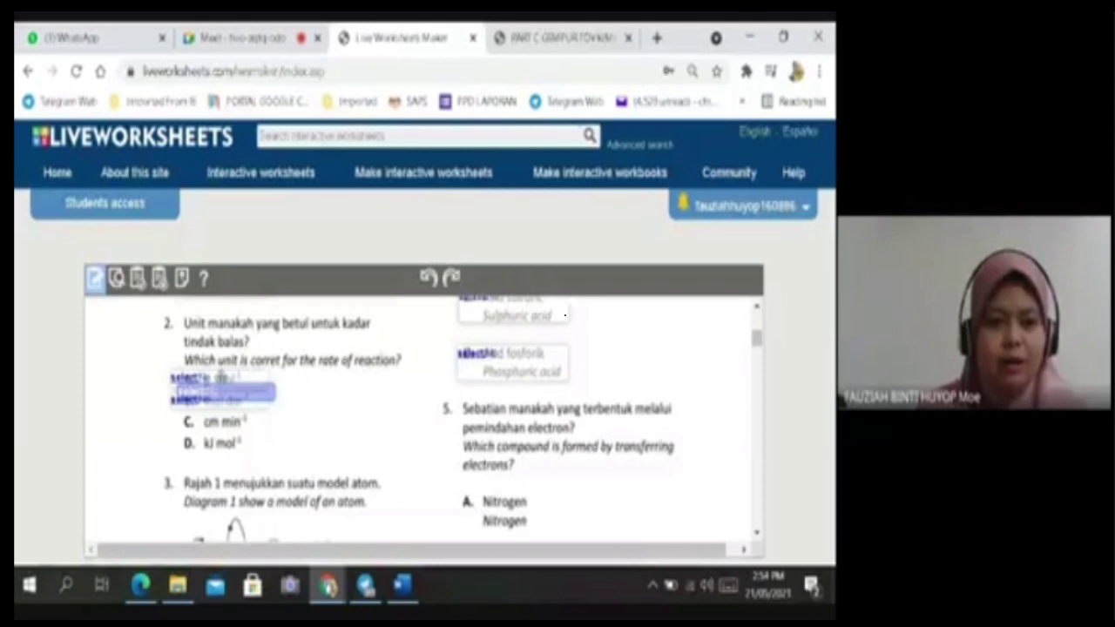
key(Left)
key(Left)
Position further select box copies over options C and D of question 2.
key(Down)
key(Down)
key(Down)
key(Down)
key(Down)
key(Down)
key(Down)
key(Down)
key(Down)
key(Down)
key(Down)
key(Down)
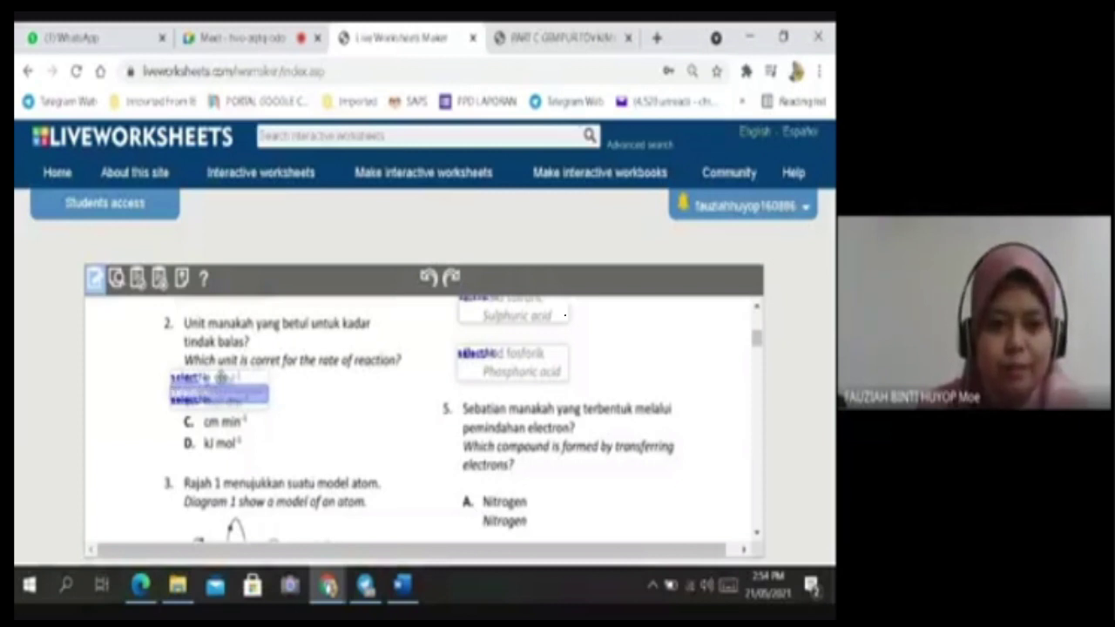
key(Up)
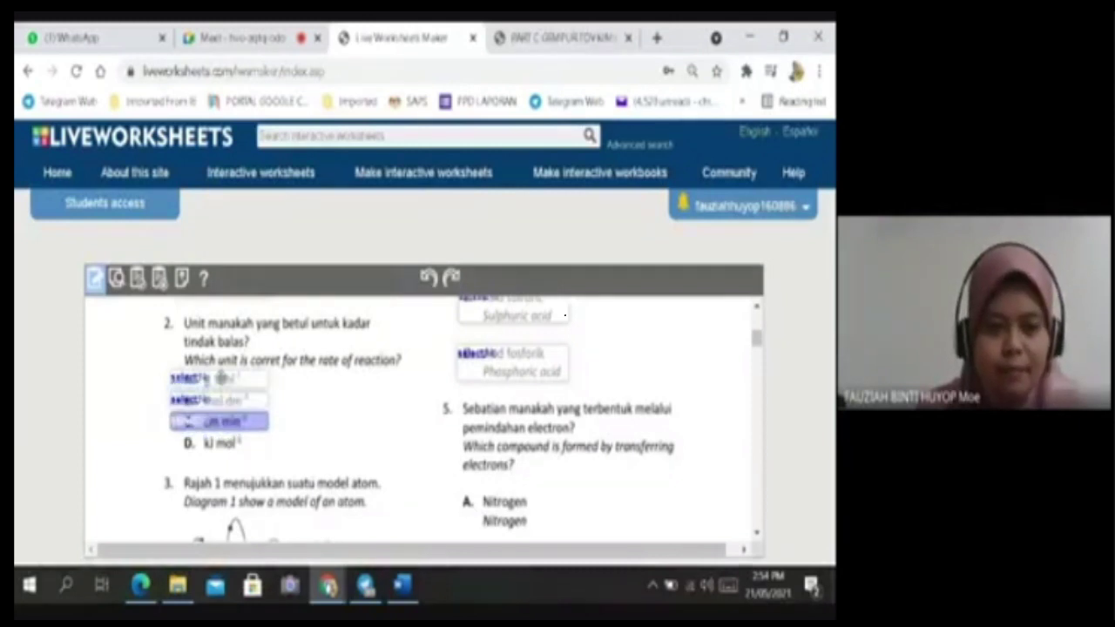
key(Up)
key(Up)
key(Up)
key(Up)
key(Up)
key(Up)
key(Up)
key(Up)
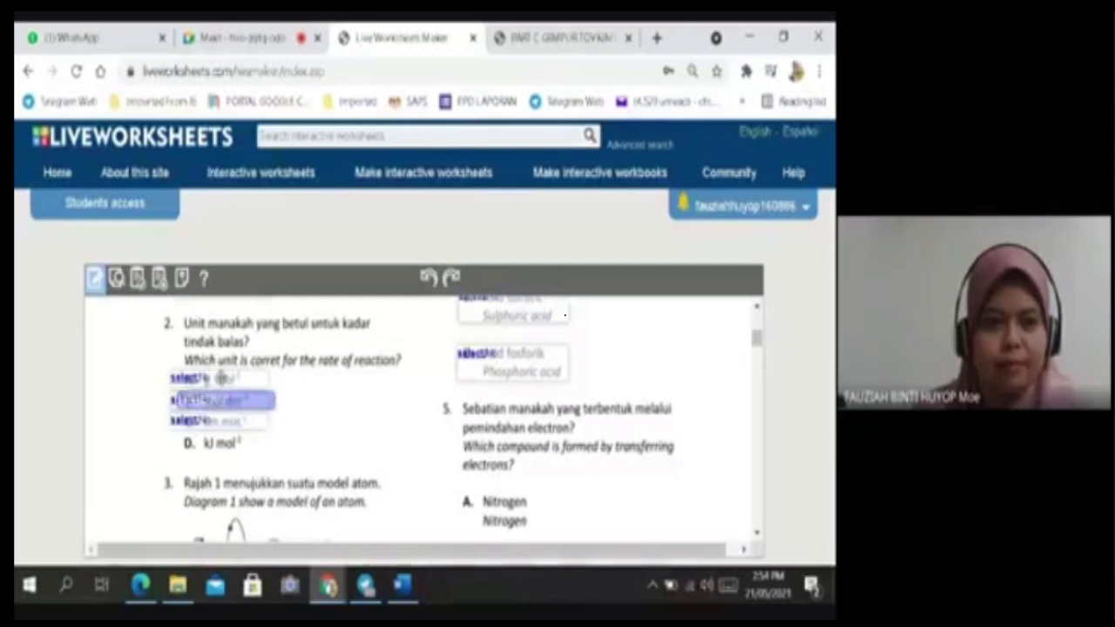
key(Down)
key(Down)
key(Down)
key(Down)
key(Down)
key(Down)
key(Down)
key(Down)
key(Down)
key(Down)
key(Down)
key(Down)
key(Down)
key(Down)
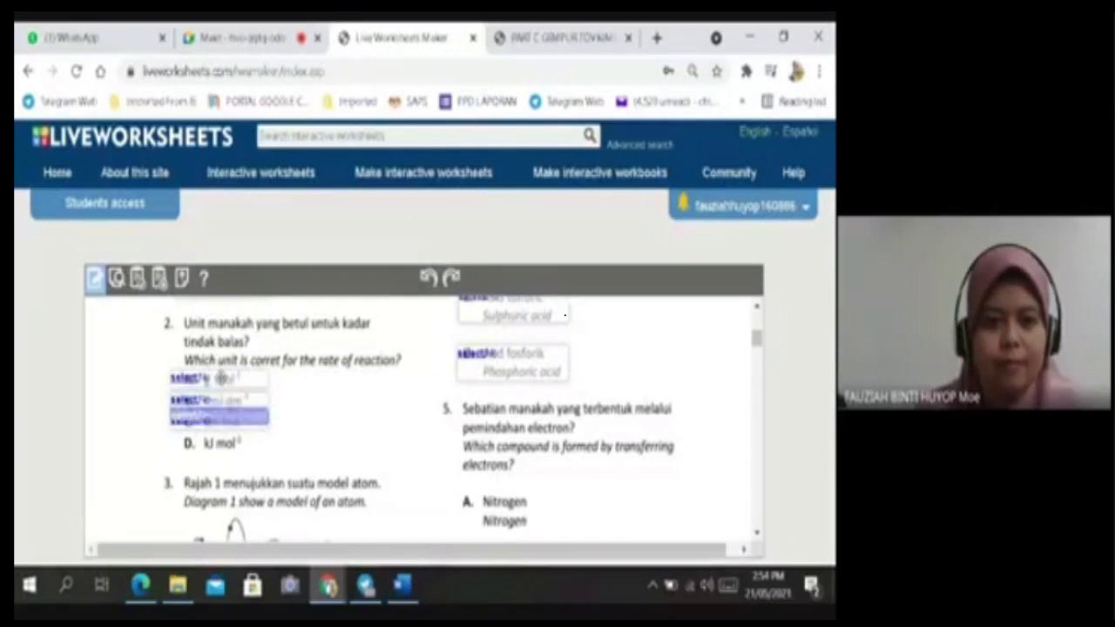
key(Down)
key(Down)
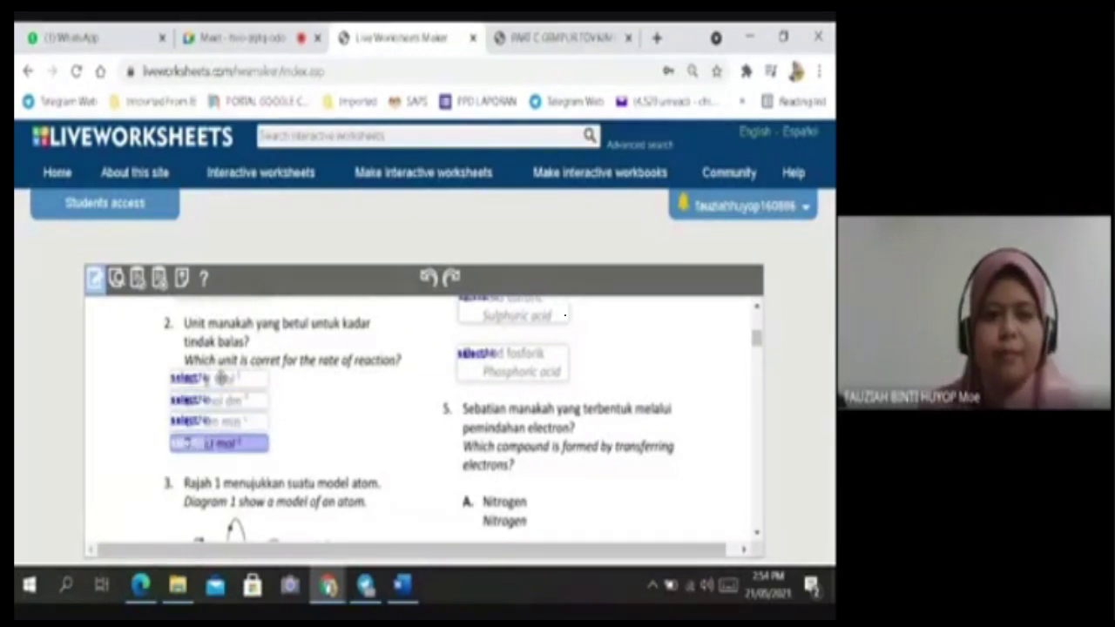
click(294, 402)
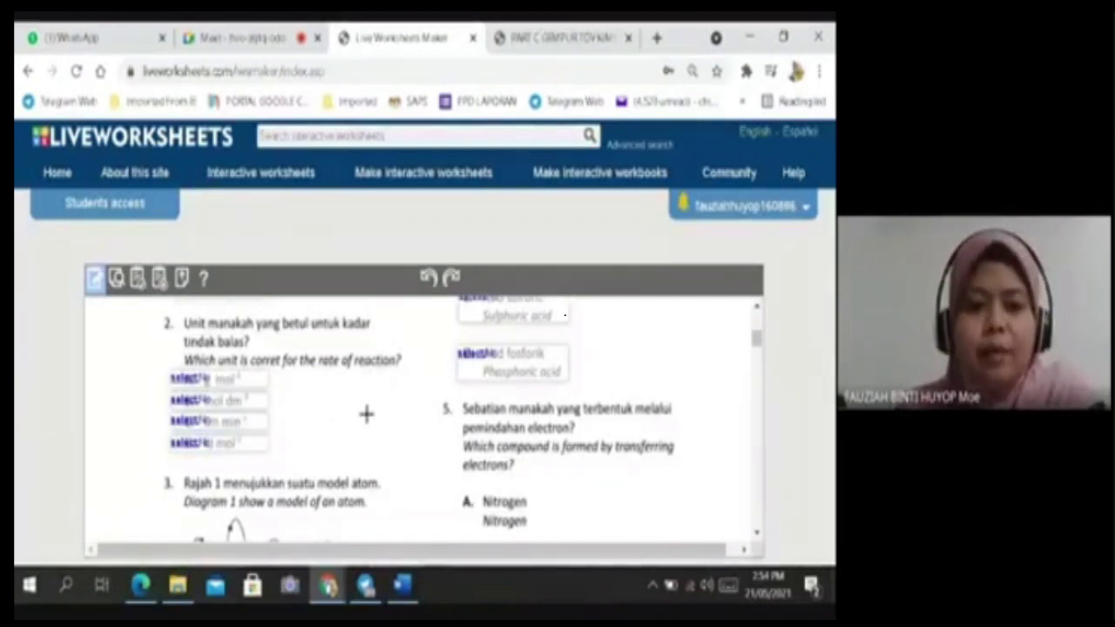
scroll(384, 418, up, 2)
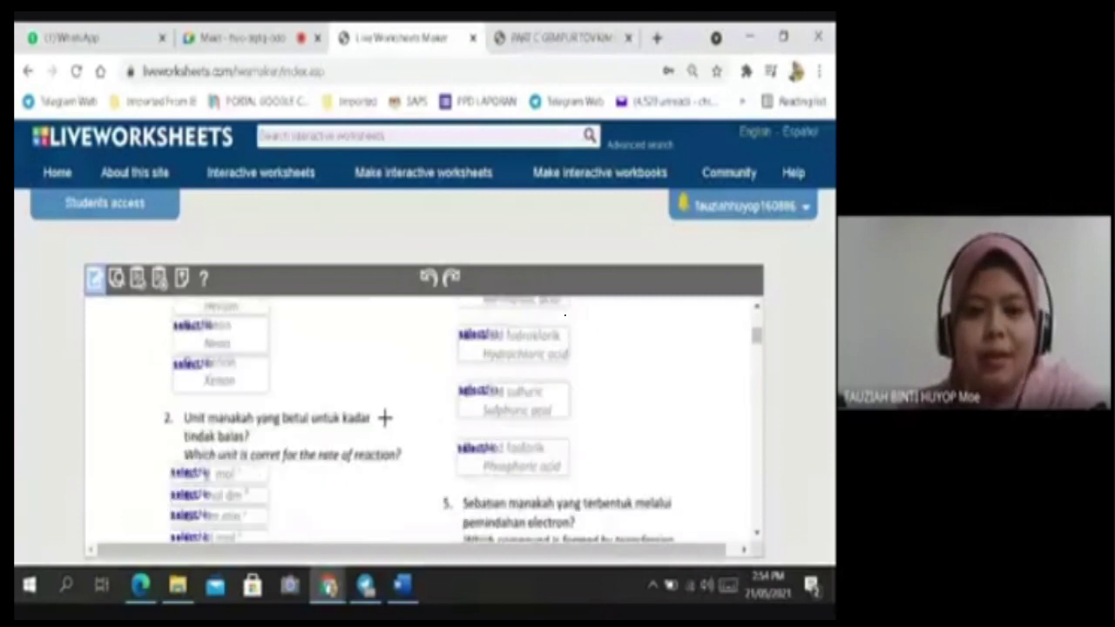
scroll(384, 418, down, 3)
scroll(348, 411, down, 2)
scroll(348, 411, up, 2)
scroll(434, 405, up, 2)
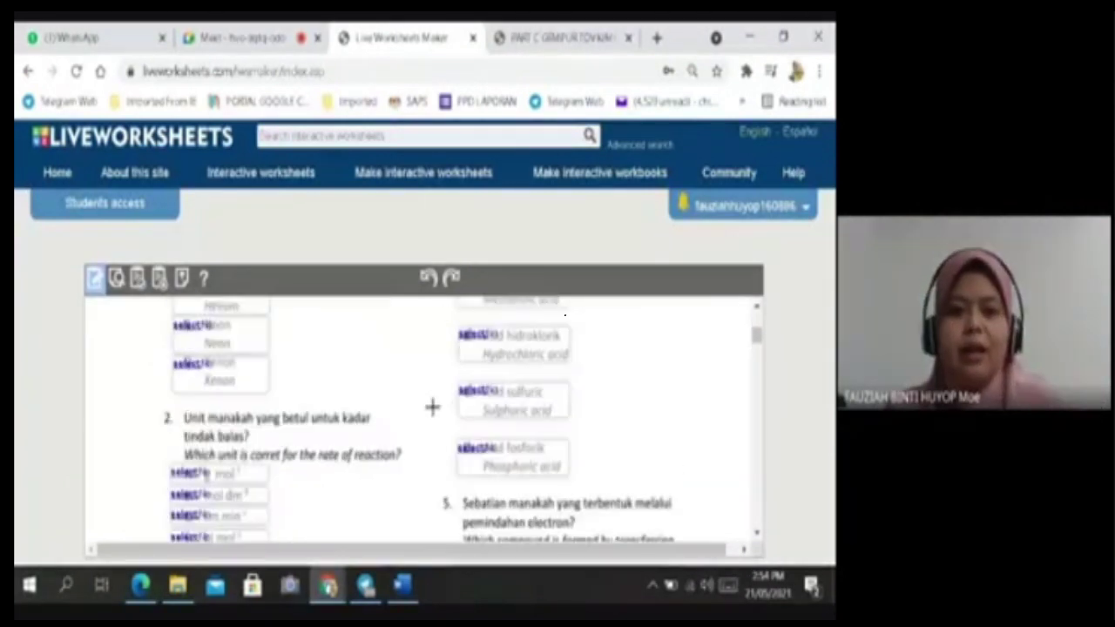
scroll(432, 406, up, 1)
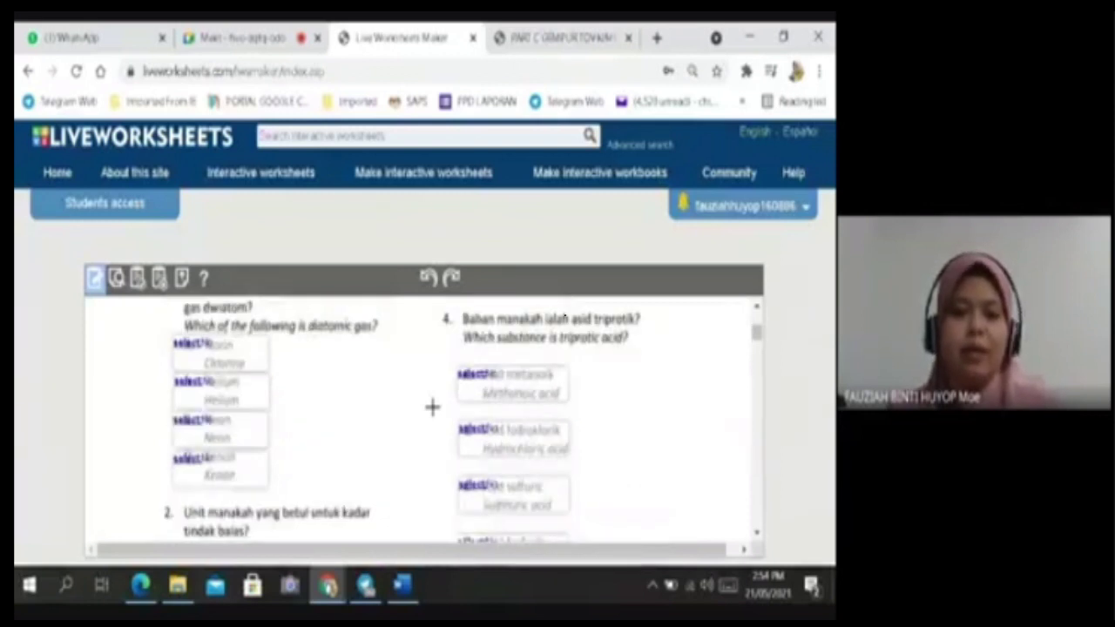
scroll(507, 498, down, 3)
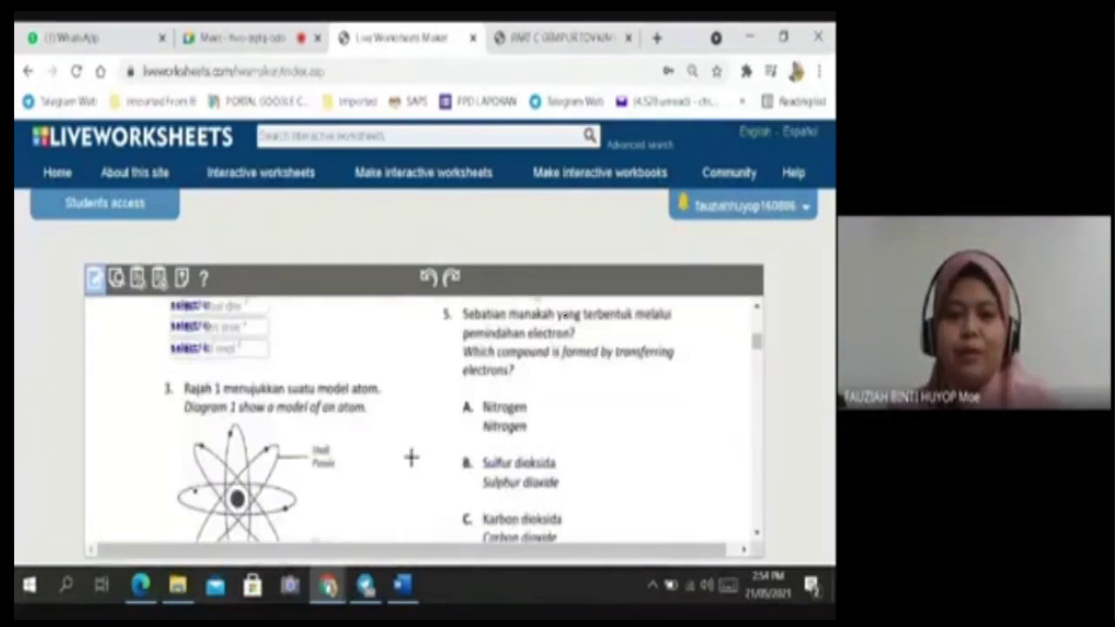
scroll(470, 384, up, 2)
scroll(478, 404, down, 1)
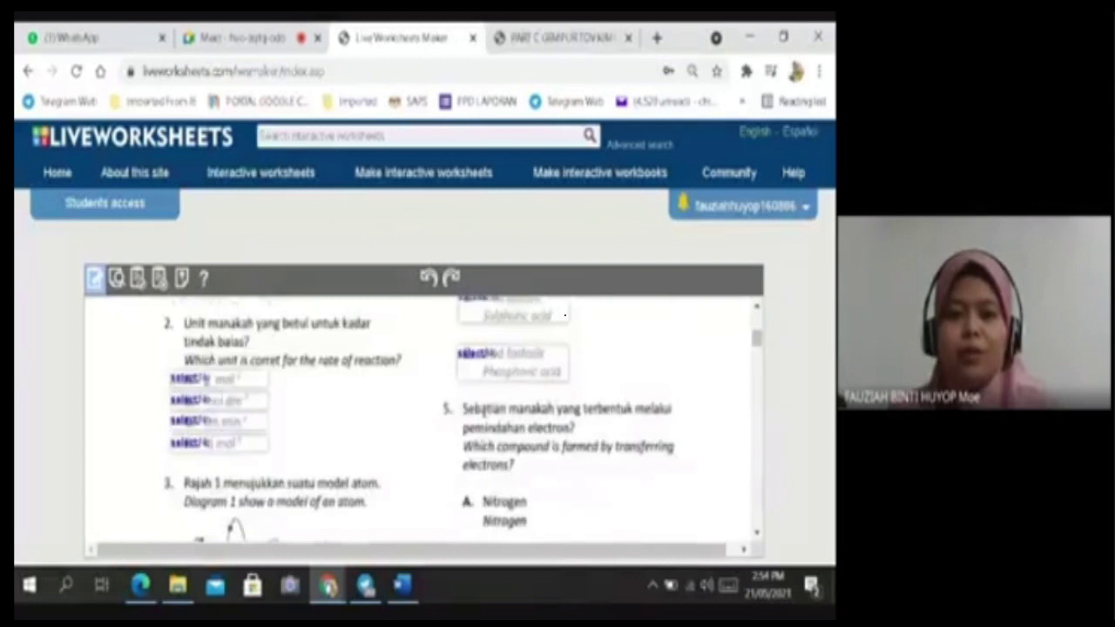
scroll(460, 443, down, 1)
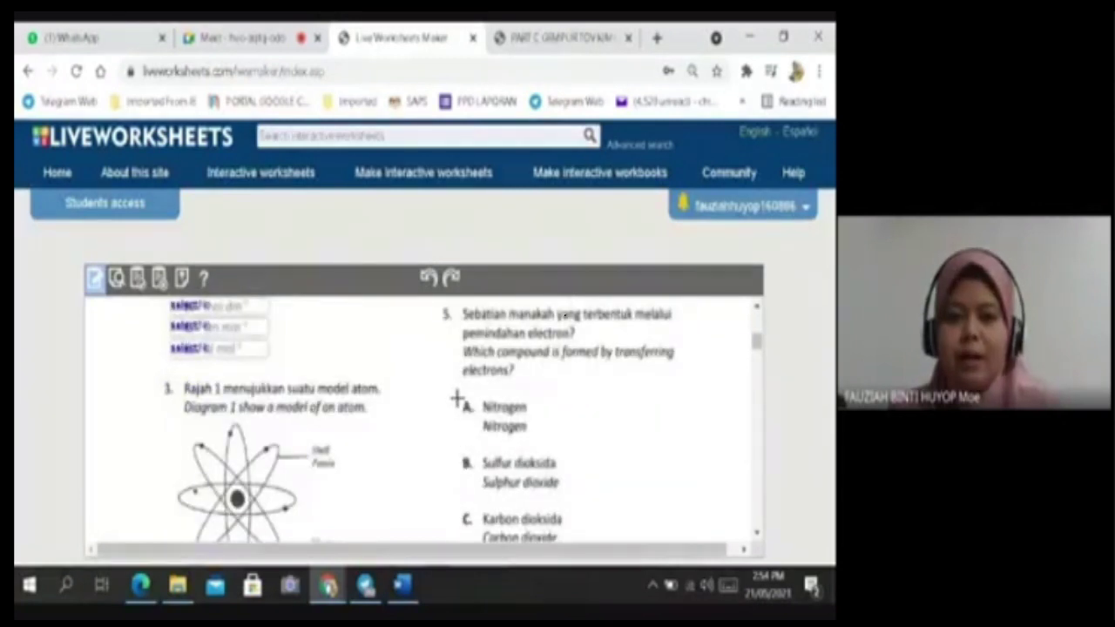
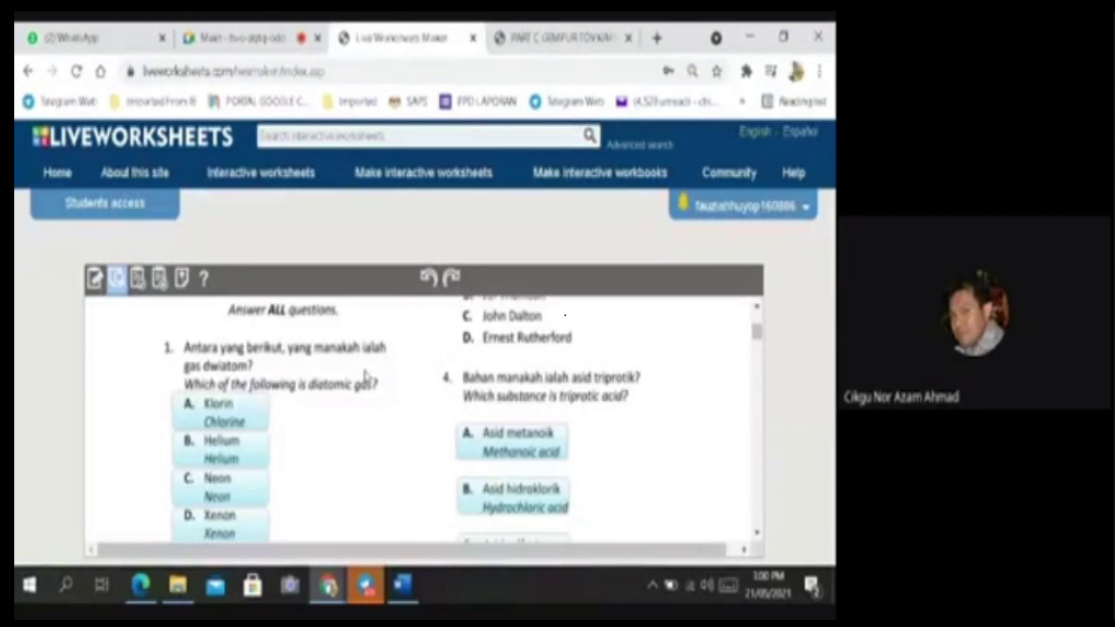
Switch back to edit mode, review the answer boxes, and proceed to saving the worksheet.
scroll(363, 375, up, 3)
scroll(366, 376, up, 3)
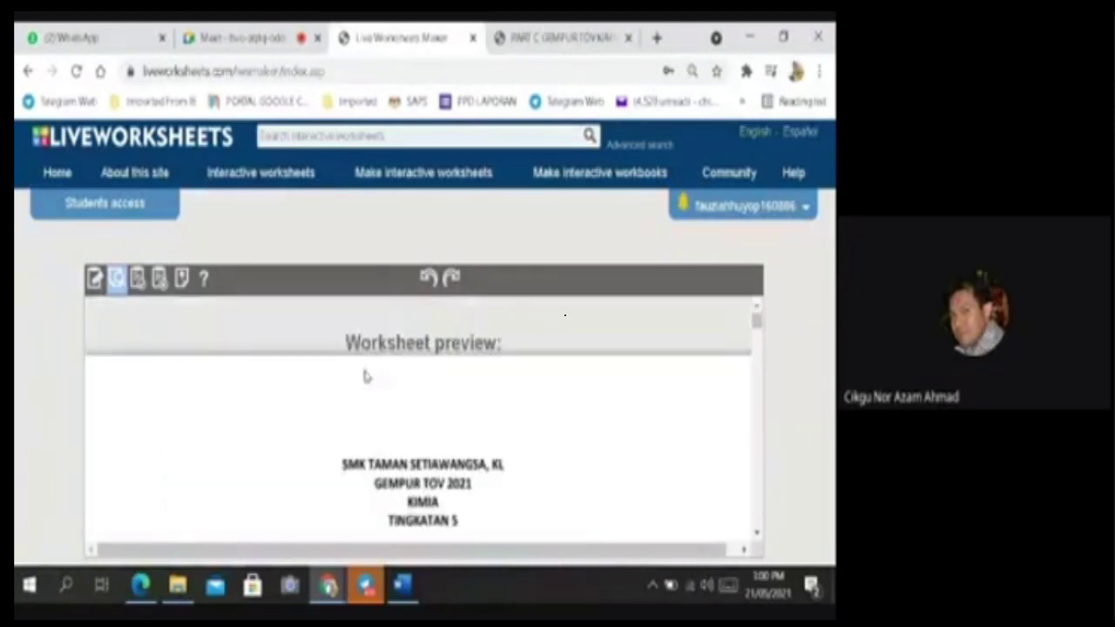
scroll(366, 377, down, 7)
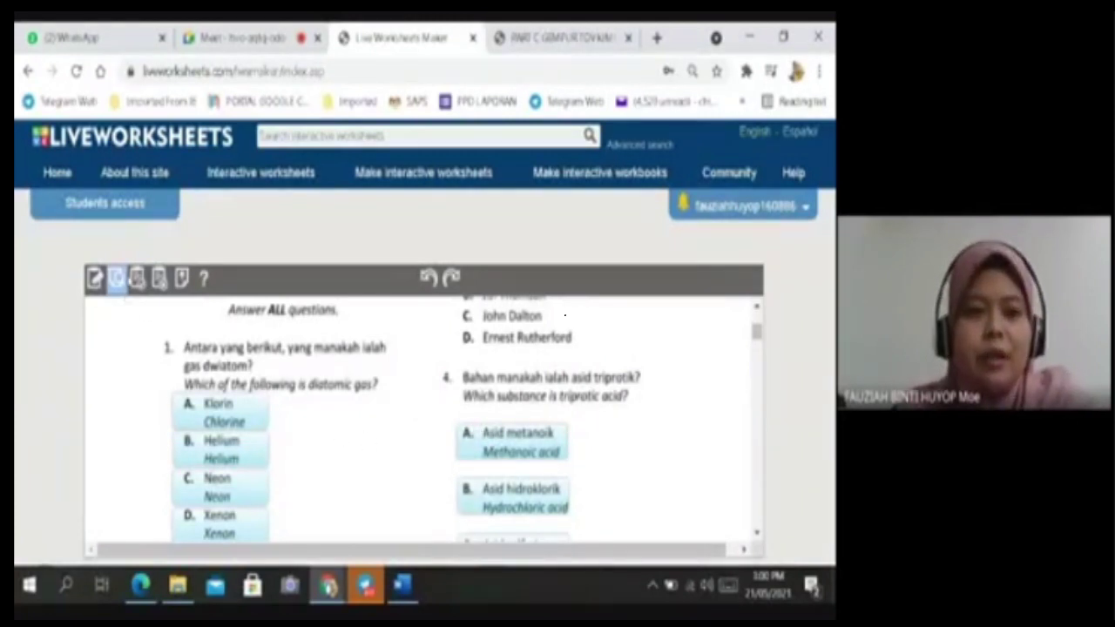
click(95, 278)
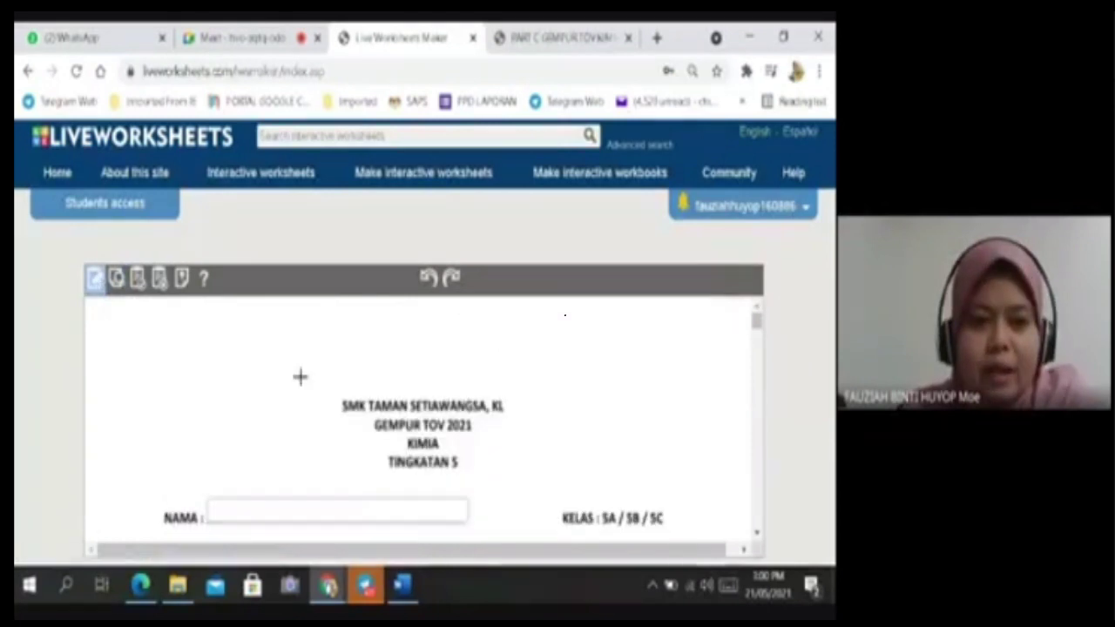
scroll(353, 384, down, 5)
scroll(354, 384, down, 2)
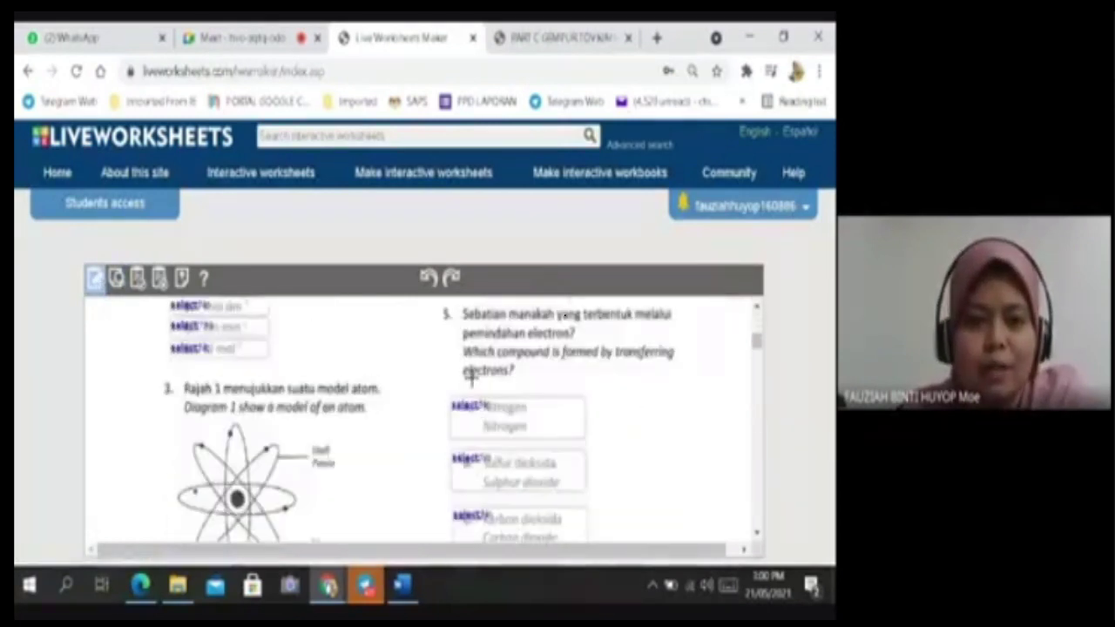
scroll(319, 401, up, 1)
scroll(318, 401, up, 3)
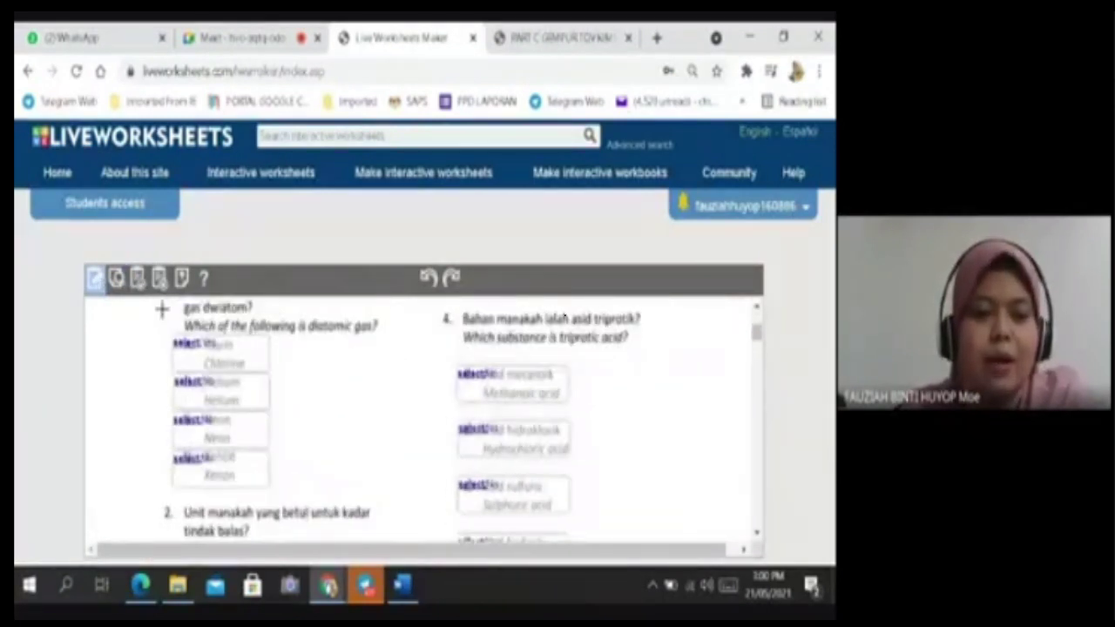
click(137, 278)
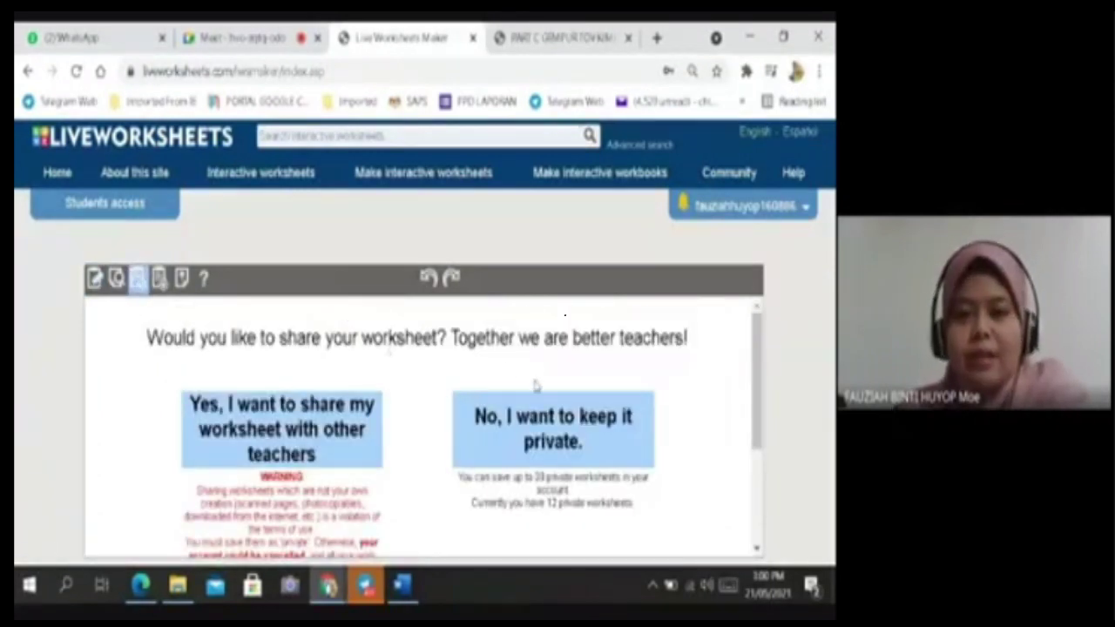
Keep the worksheet private and save it under the title 'LATIHAN PDPR KIMIA F4'.
scroll(572, 444, down, 3)
scroll(528, 458, up, 3)
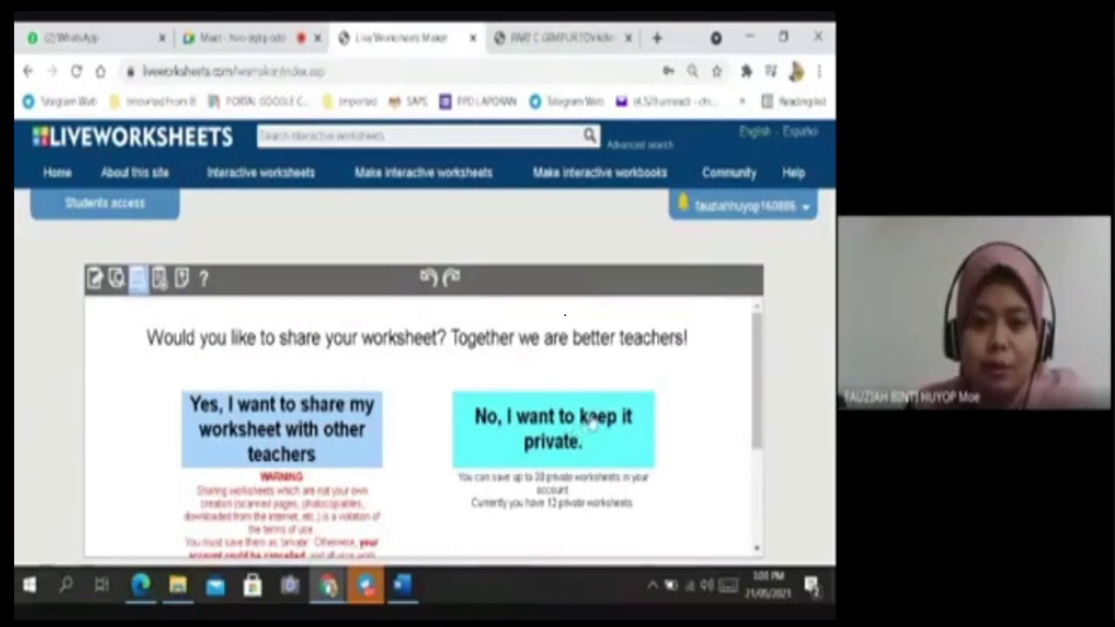
click(590, 422)
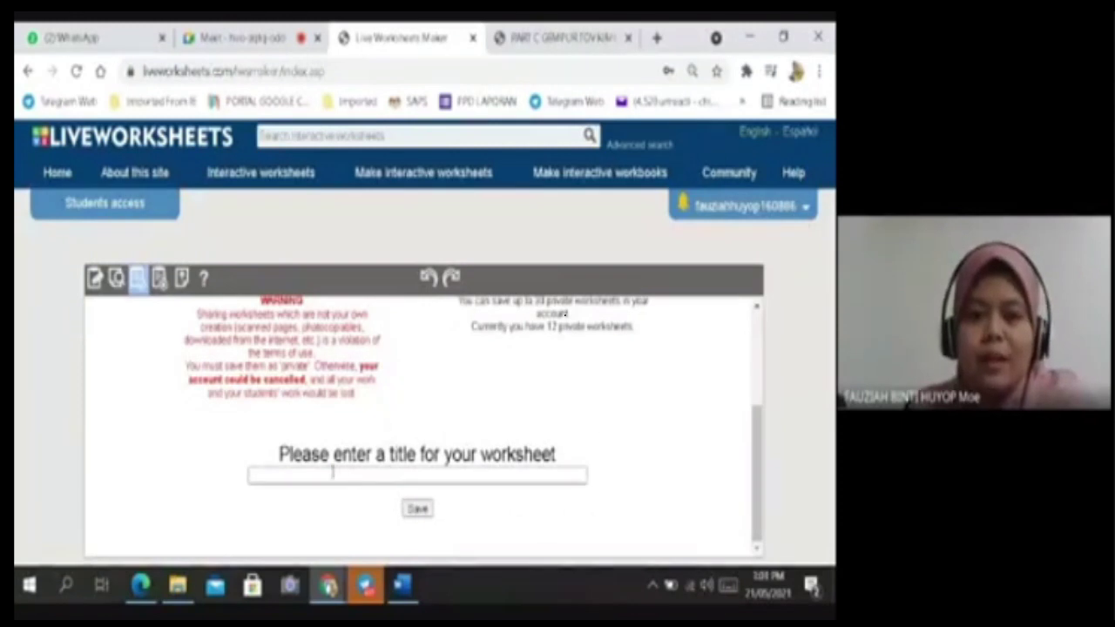
click(398, 472)
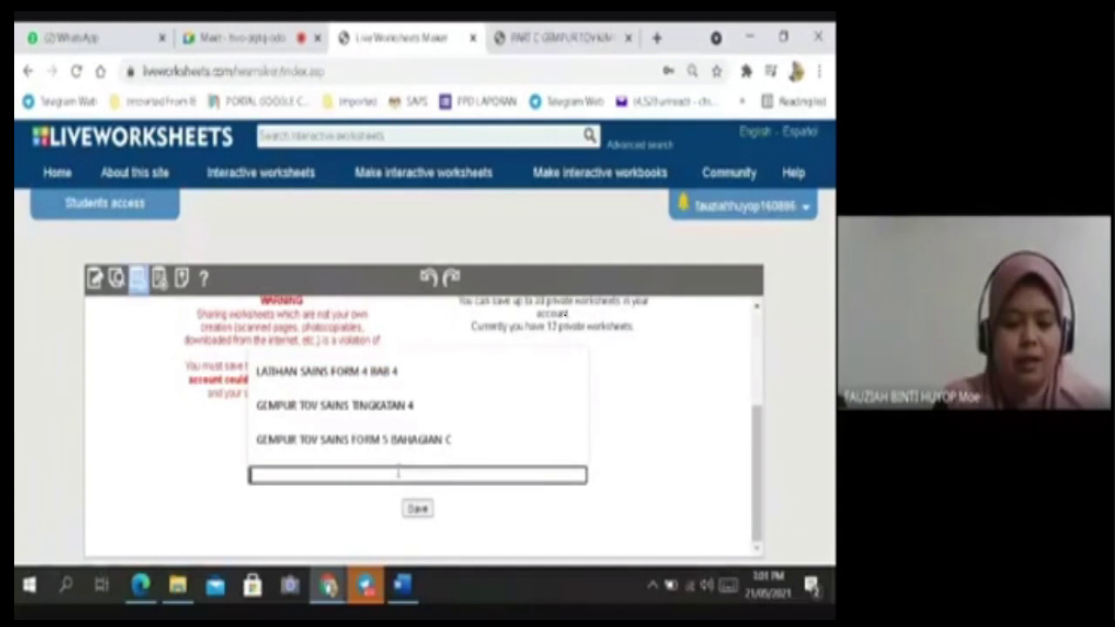
text(Latihan)
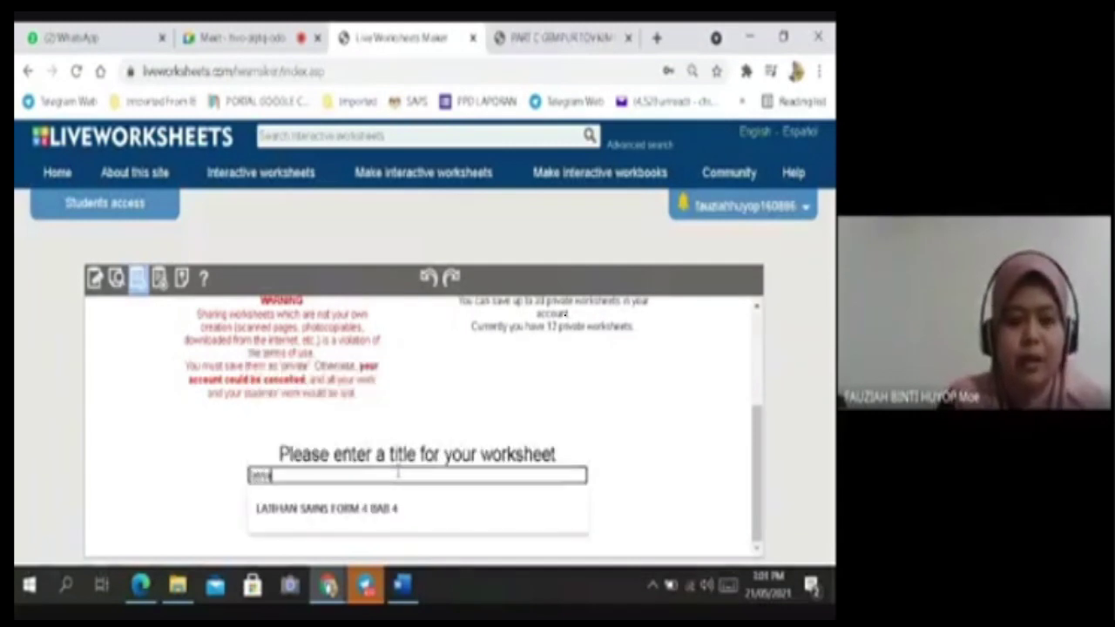
key(BackSpace)
key(BackSpace)
key(BackSpace)
key(BackSpace)
key(BackSpace)
key(BackSpace)
key(BackSpace)
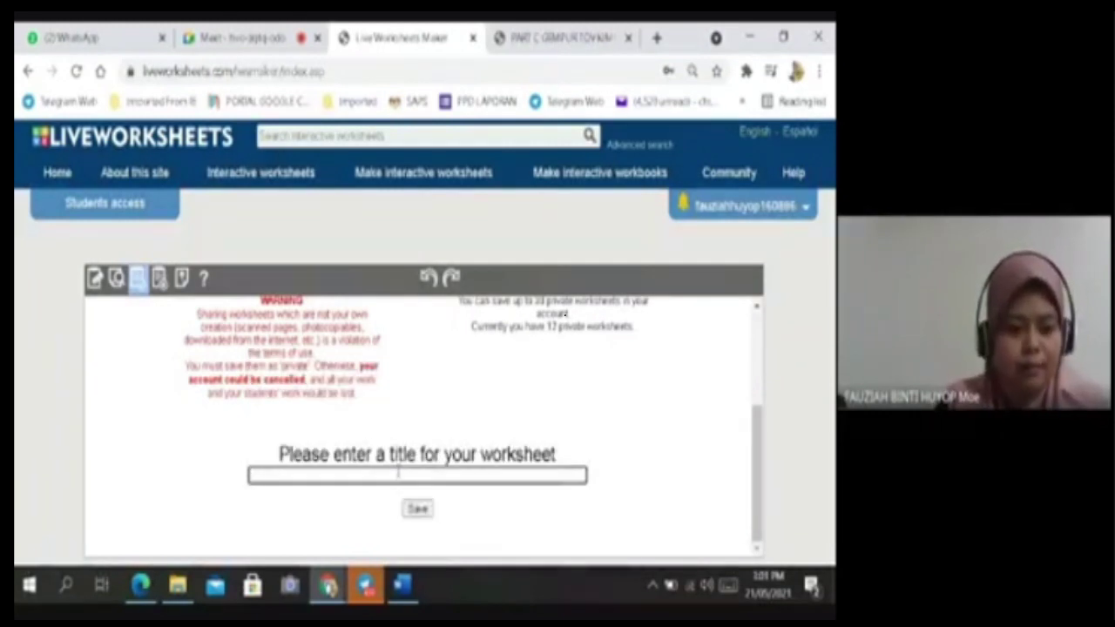
text(lATIHAN)
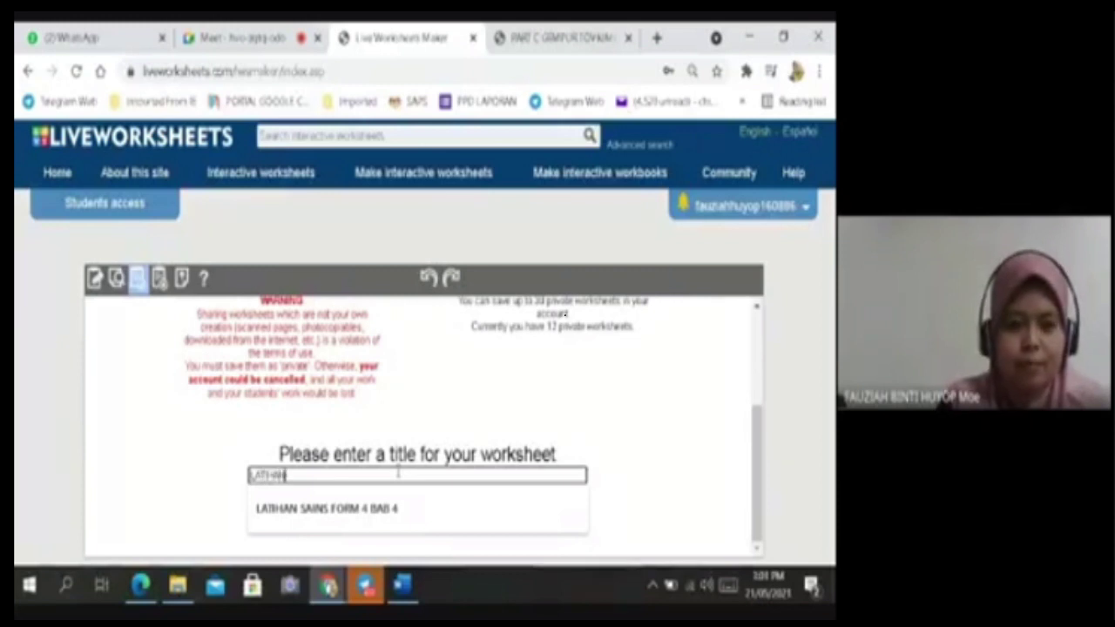
text( PDPR)
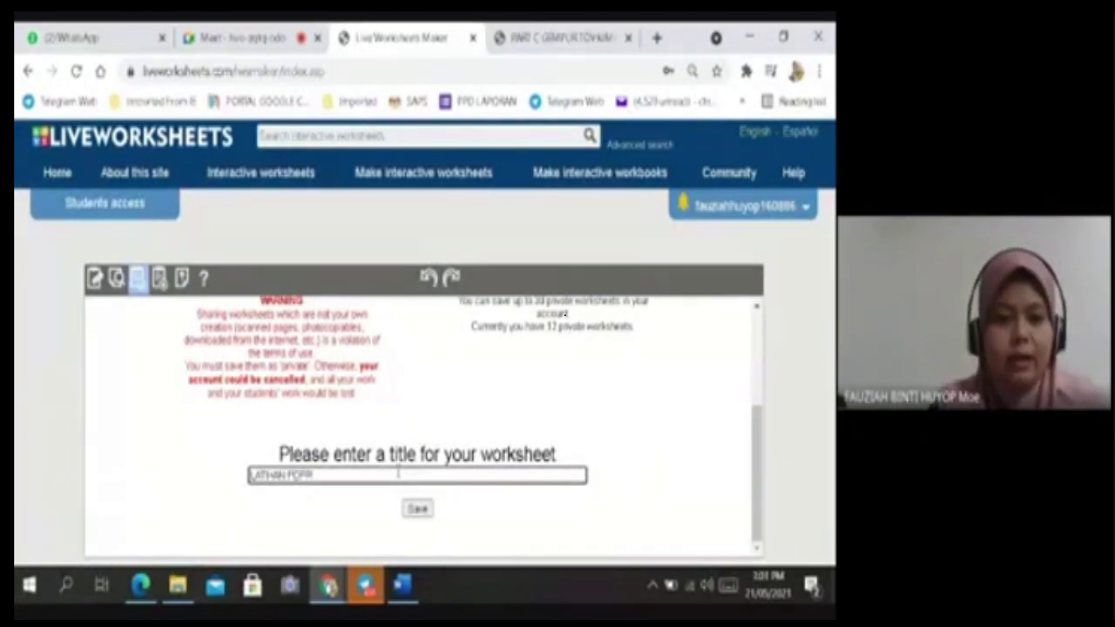
text( SAI)
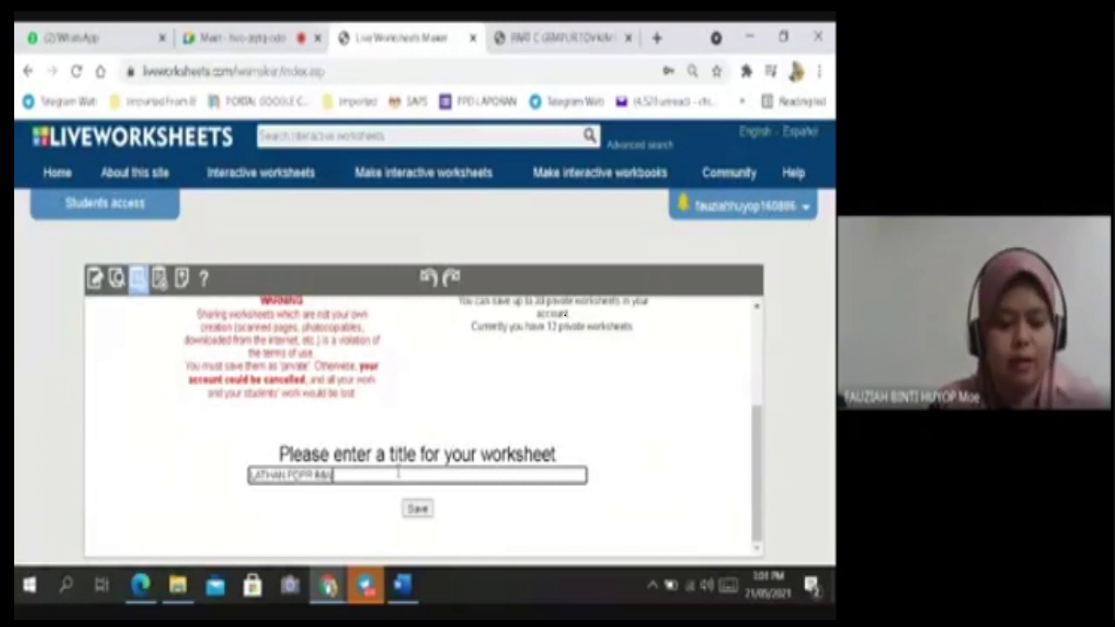
text(TH)
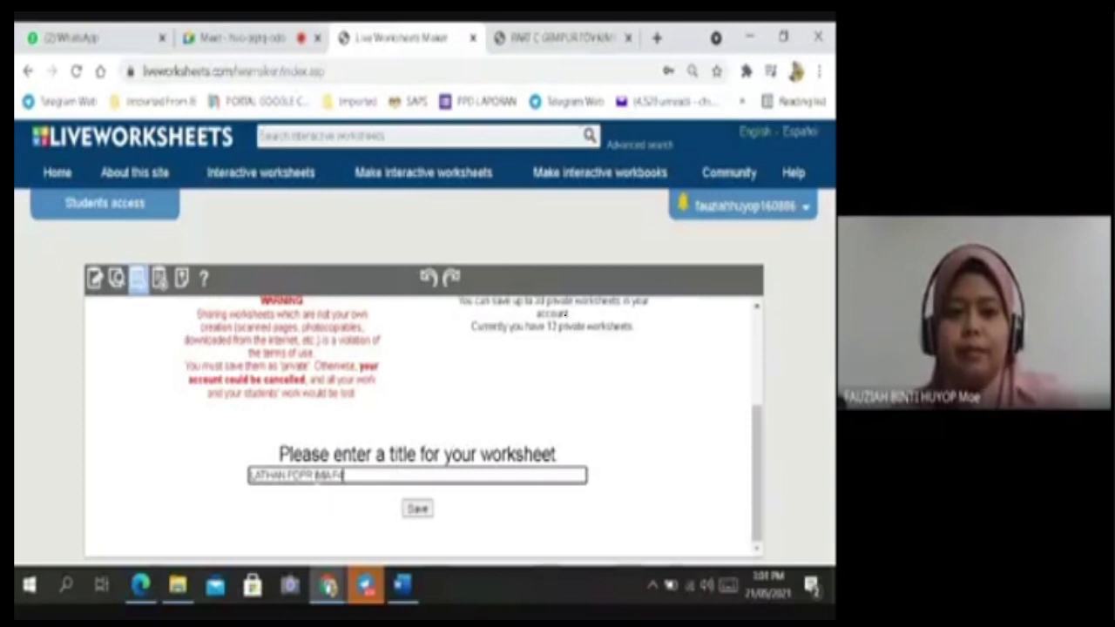
click(315, 476)
text(K)
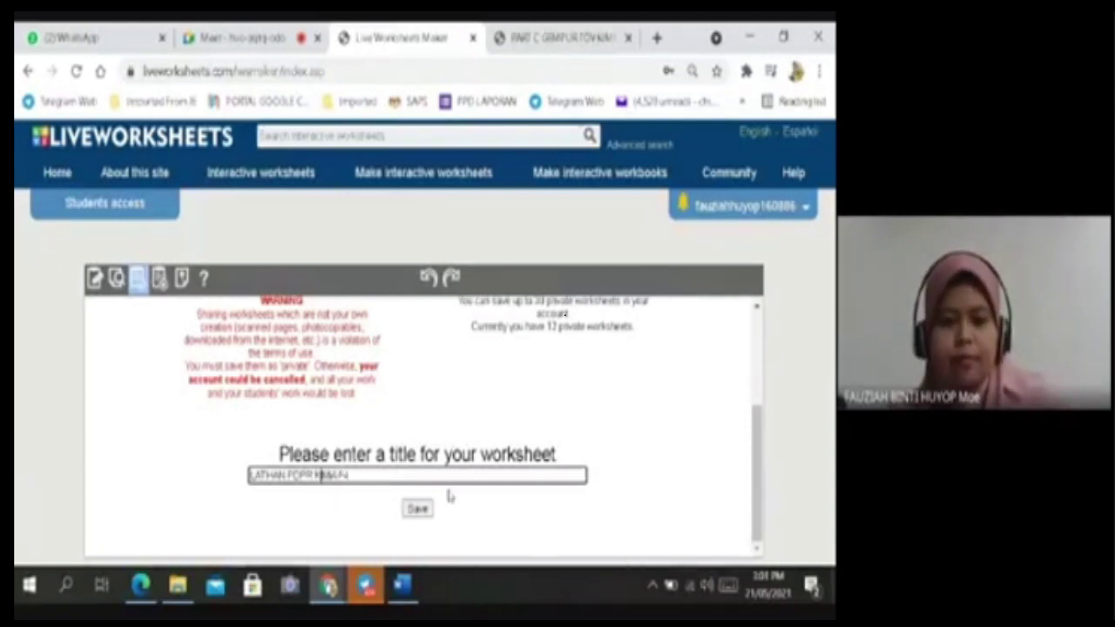
click(417, 508)
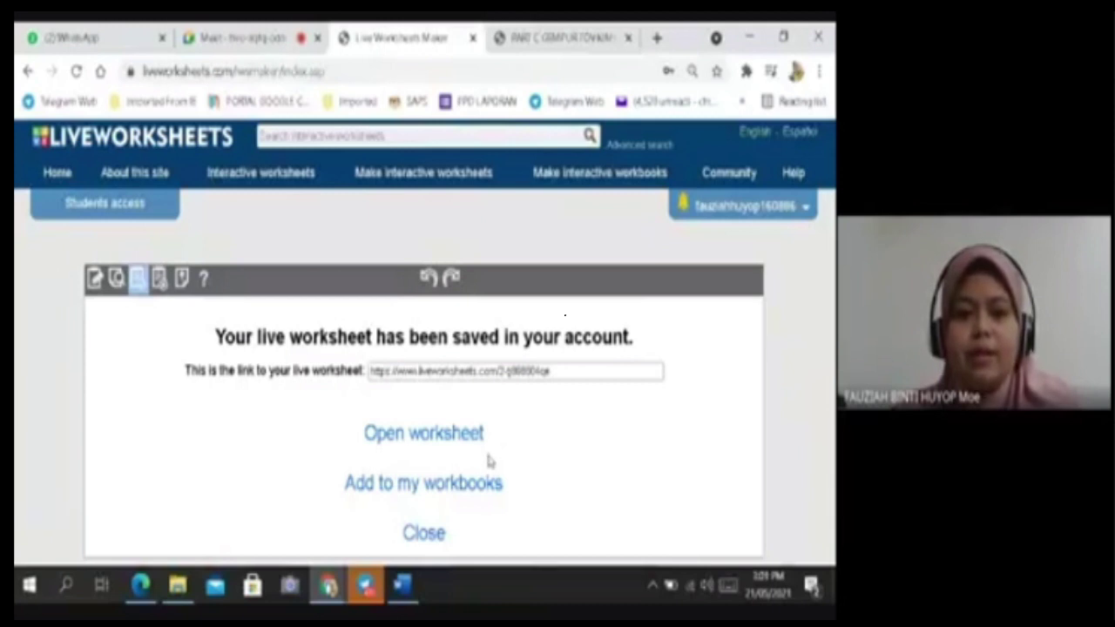
Open the saved worksheet and go to its custom link settings page.
click(425, 433)
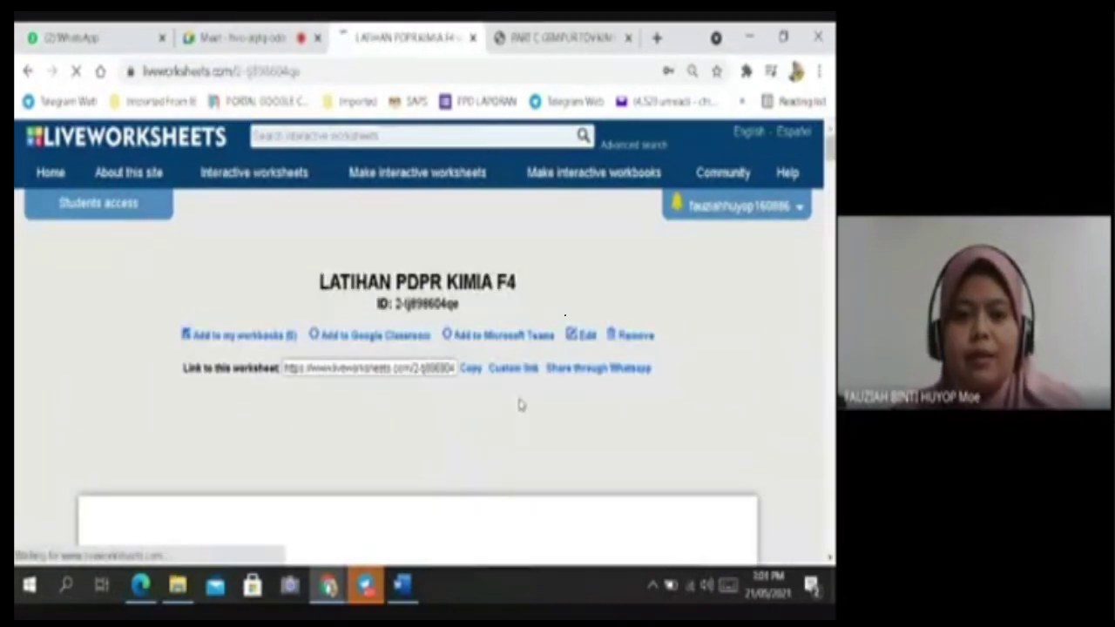
scroll(520, 403, down, 5)
scroll(565, 416, up, 5)
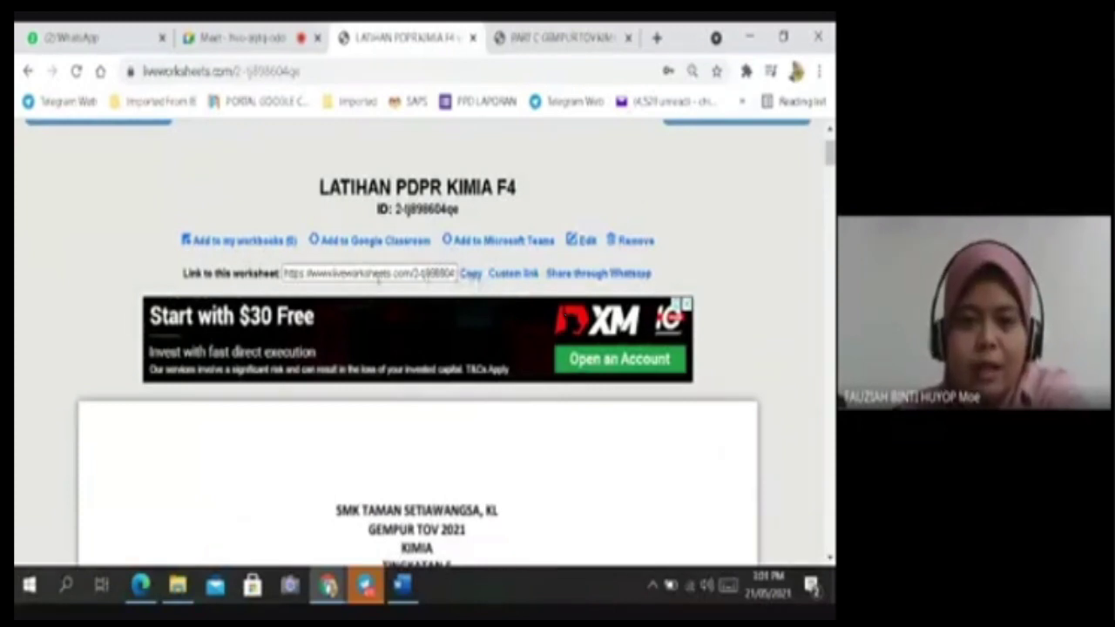
click(517, 276)
scroll(518, 292, down, 1)
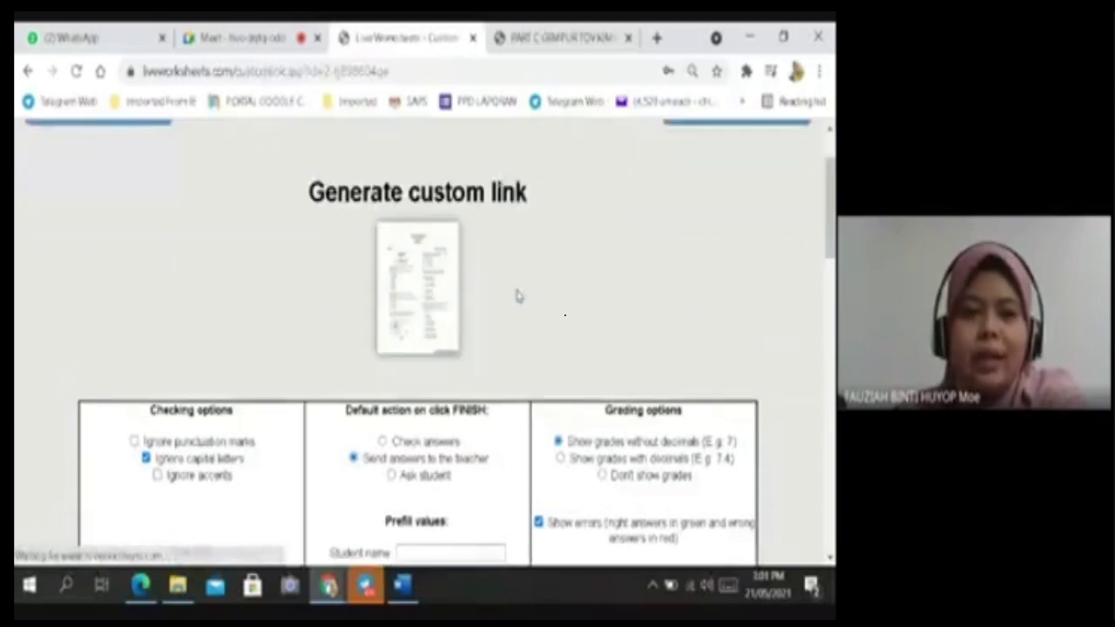
scroll(560, 317, down, 2)
scroll(560, 317, down, 1)
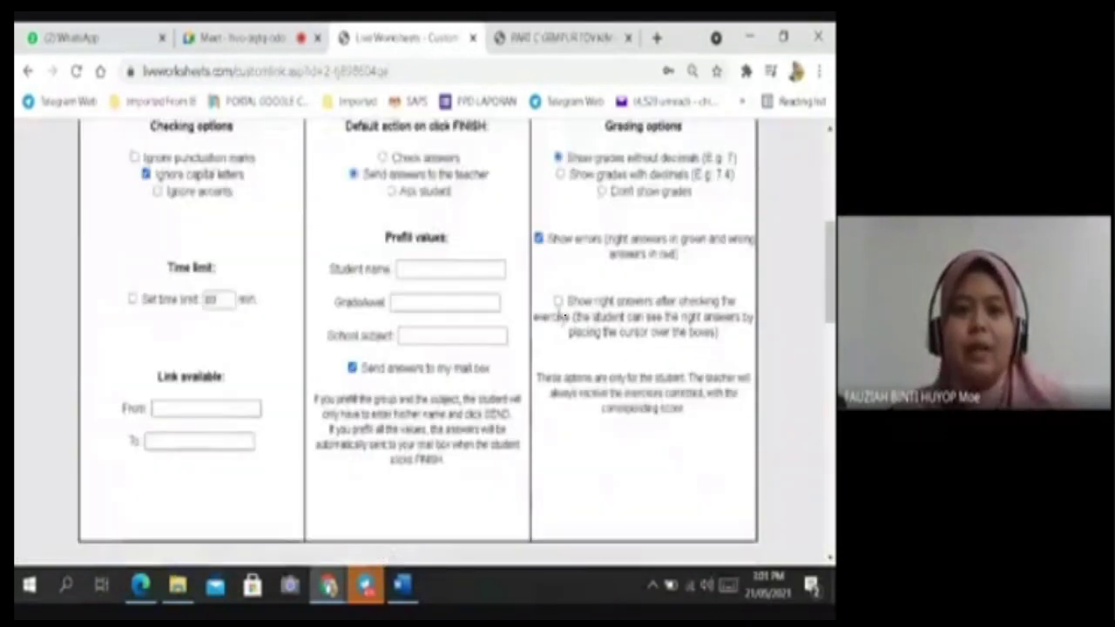
scroll(803, 227, up, 1)
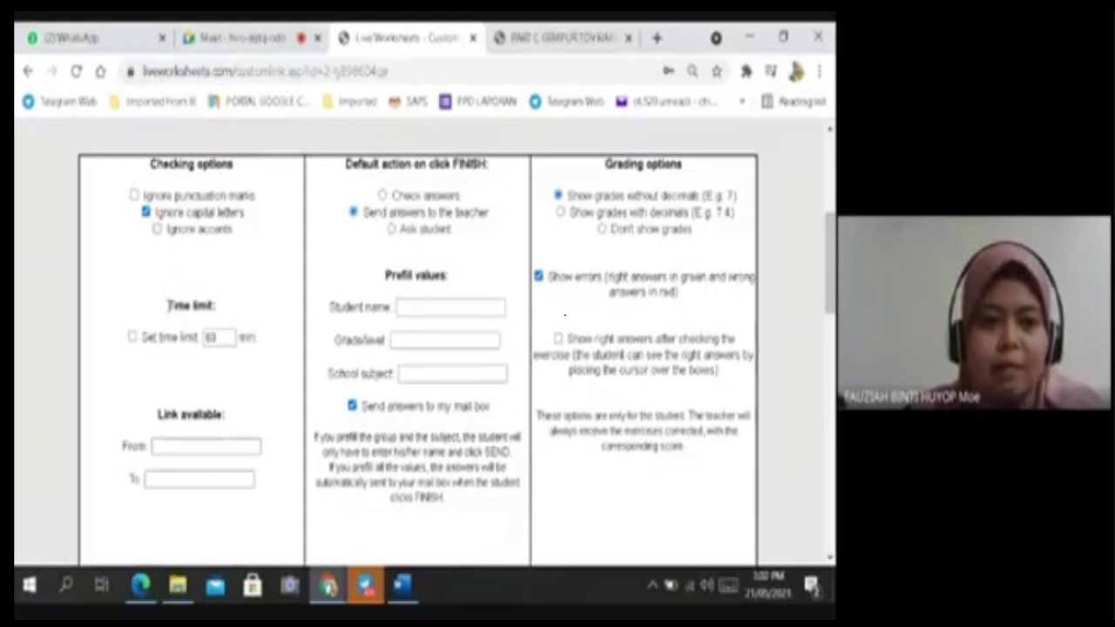
Enable a 60-minute time limit and keep the finish action as sending answers to the teacher.
drag(169, 306, 209, 306)
click(133, 338)
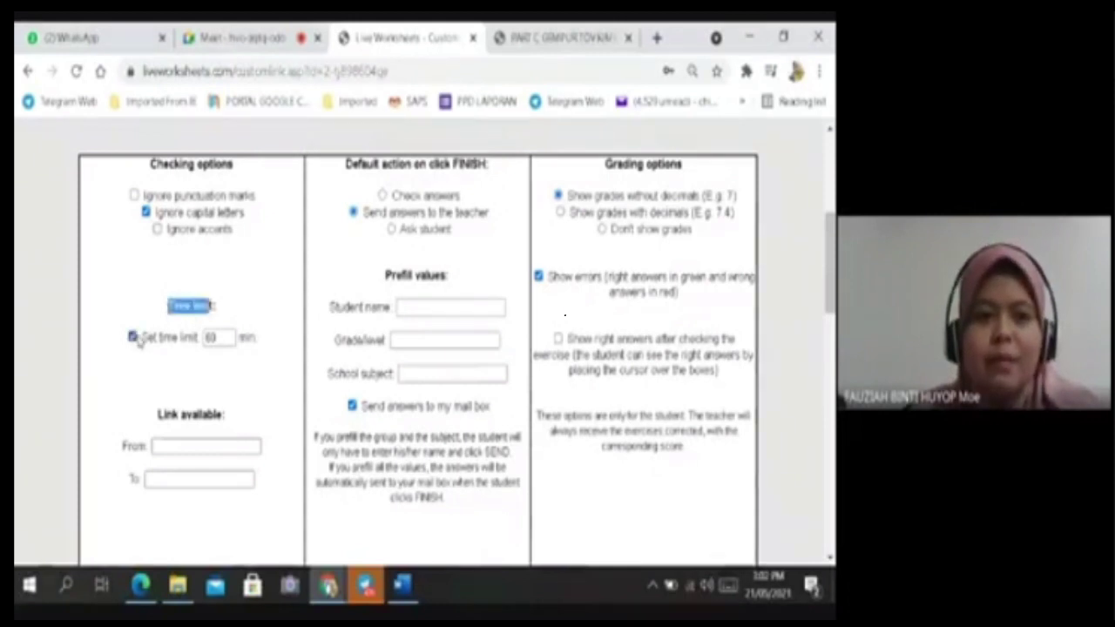
double_click(223, 338)
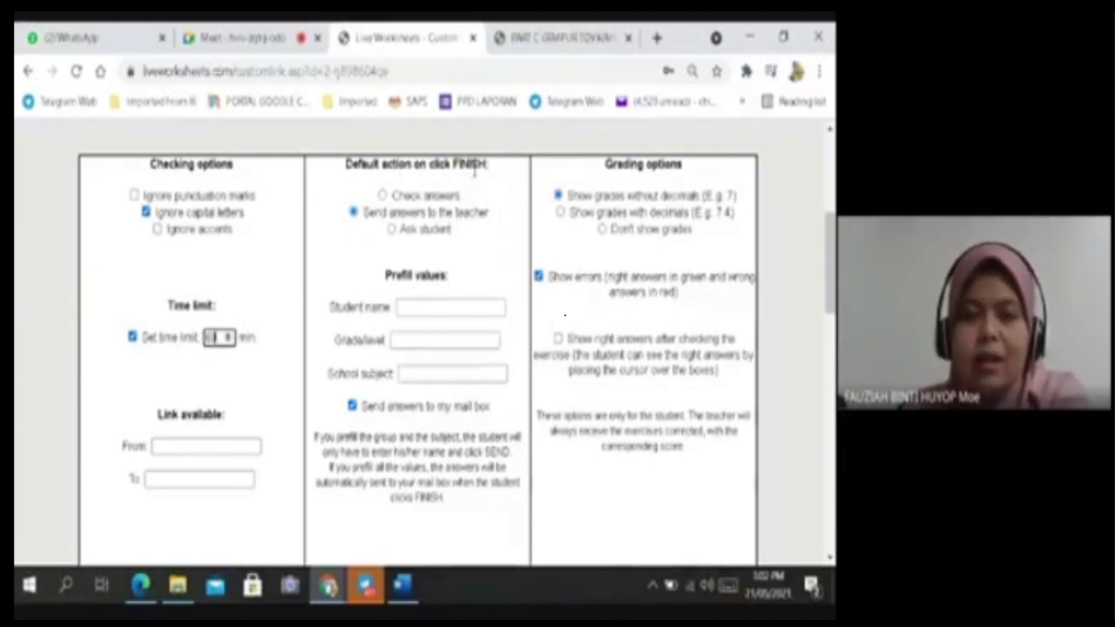
click(382, 196)
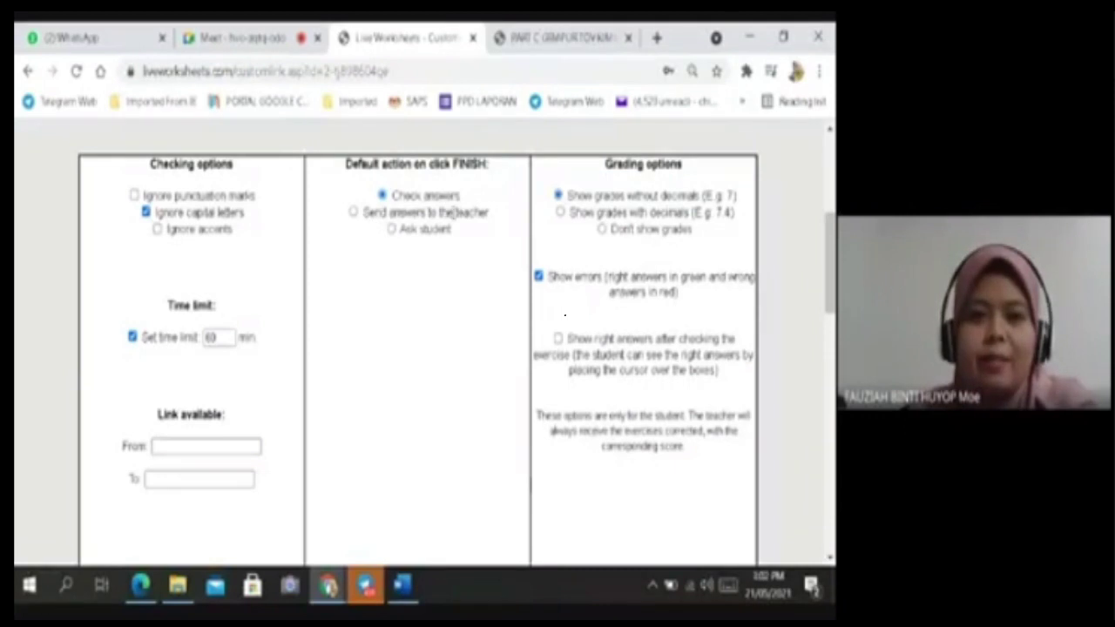
click(354, 212)
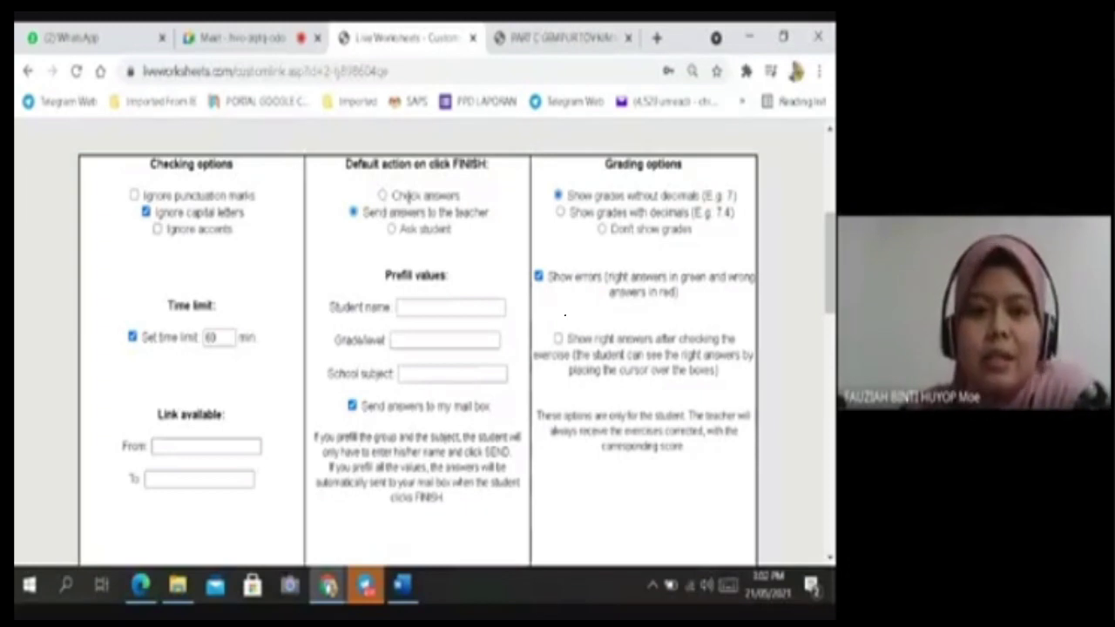
click(381, 196)
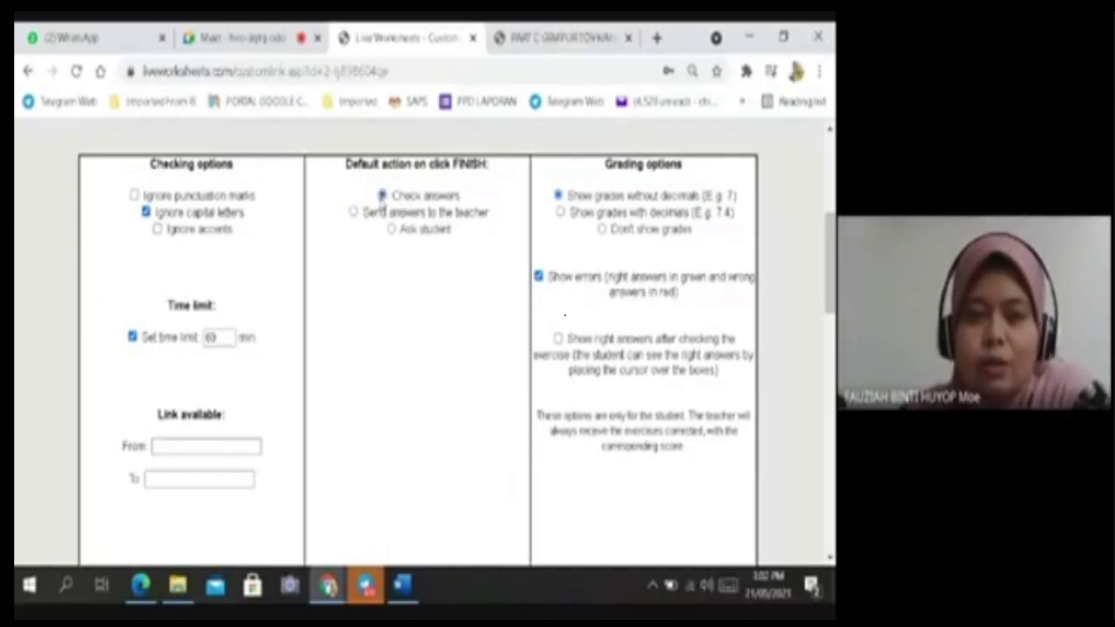
click(352, 214)
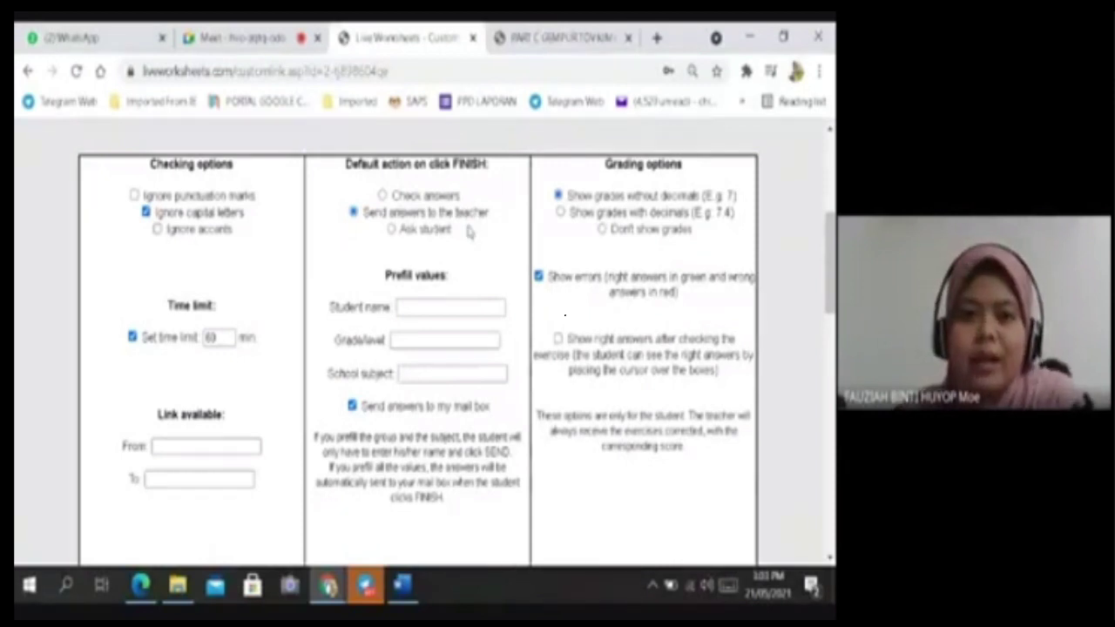
Keep answers sent to the teacher on finish and tick 'Send answers to my mail box'.
click(392, 230)
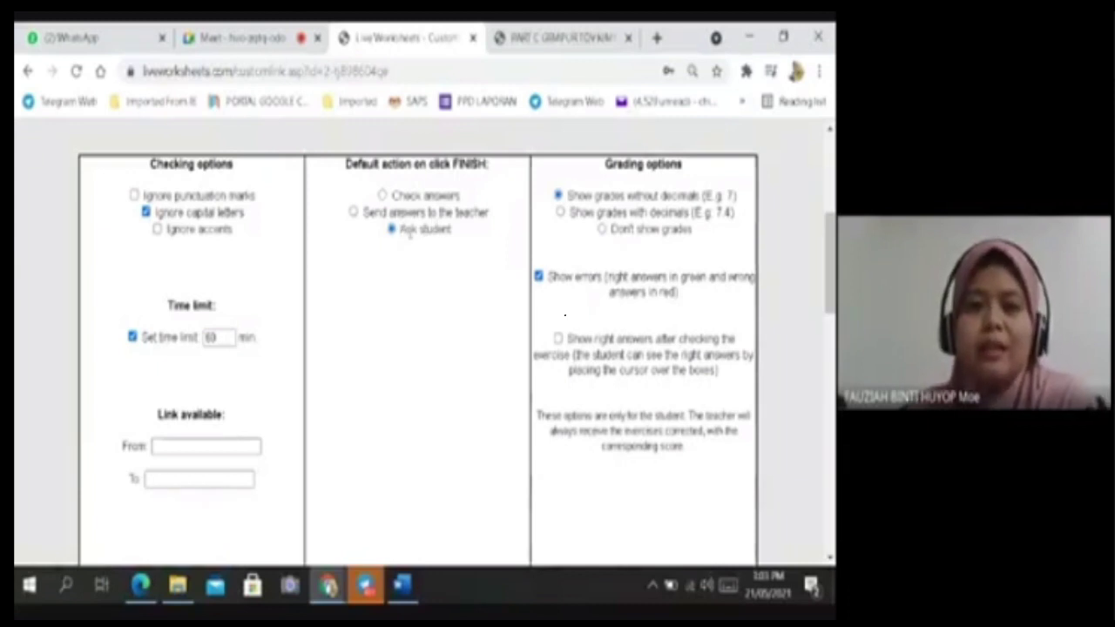
click(353, 213)
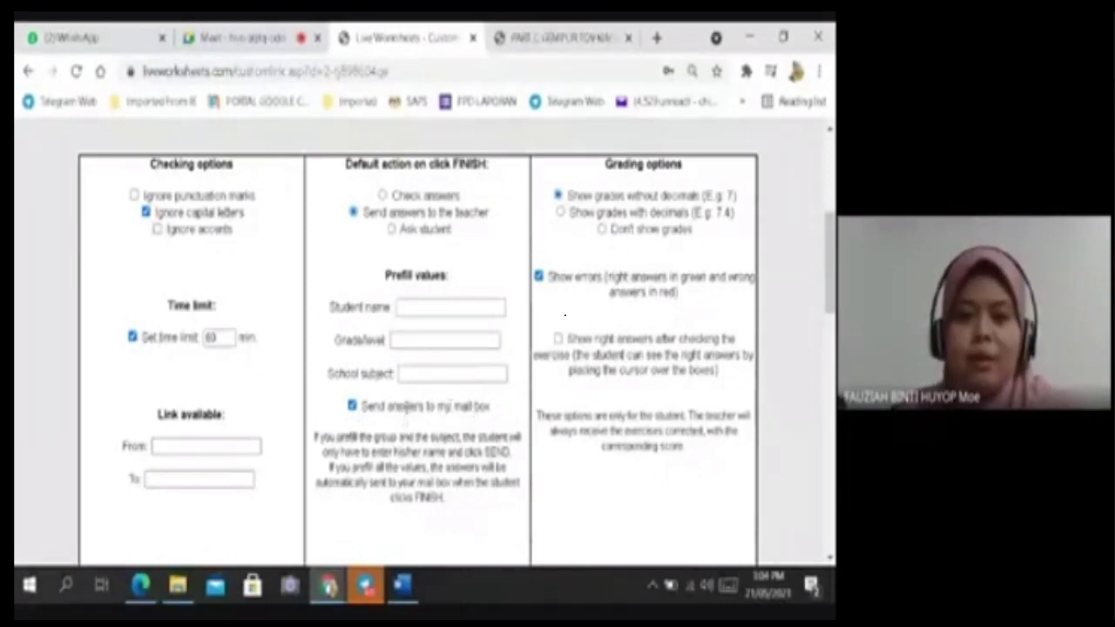
click(353, 407)
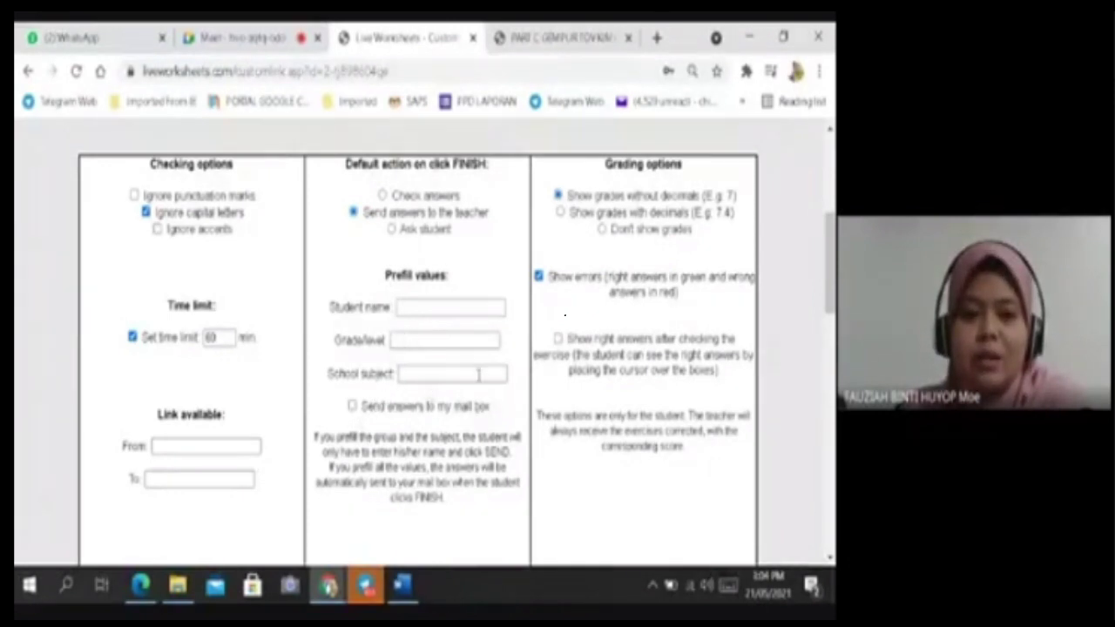
click(487, 374)
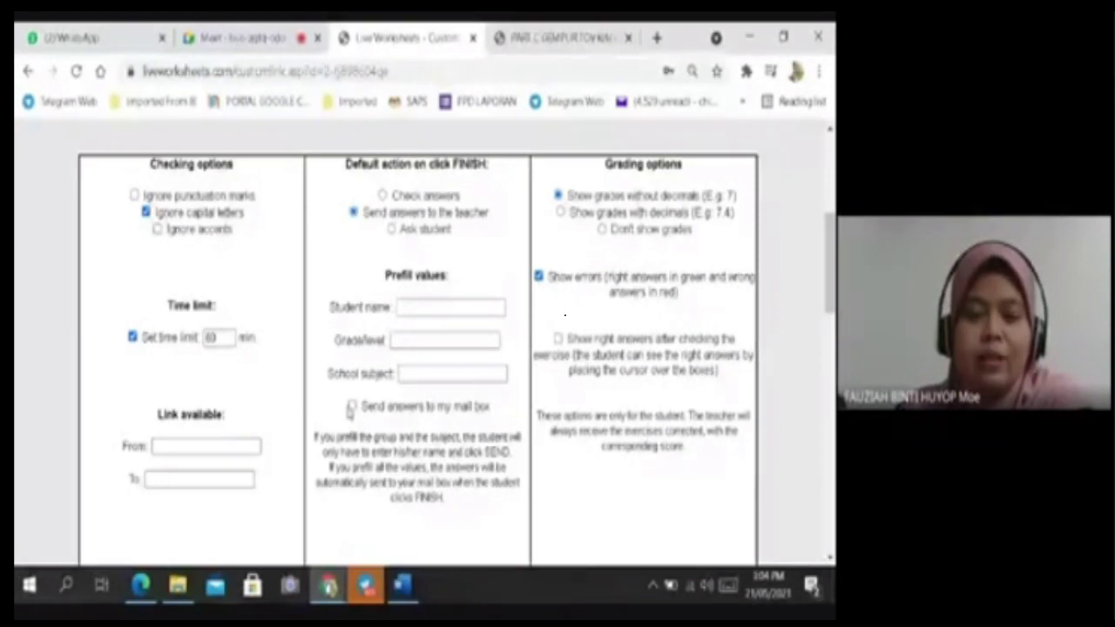
click(351, 407)
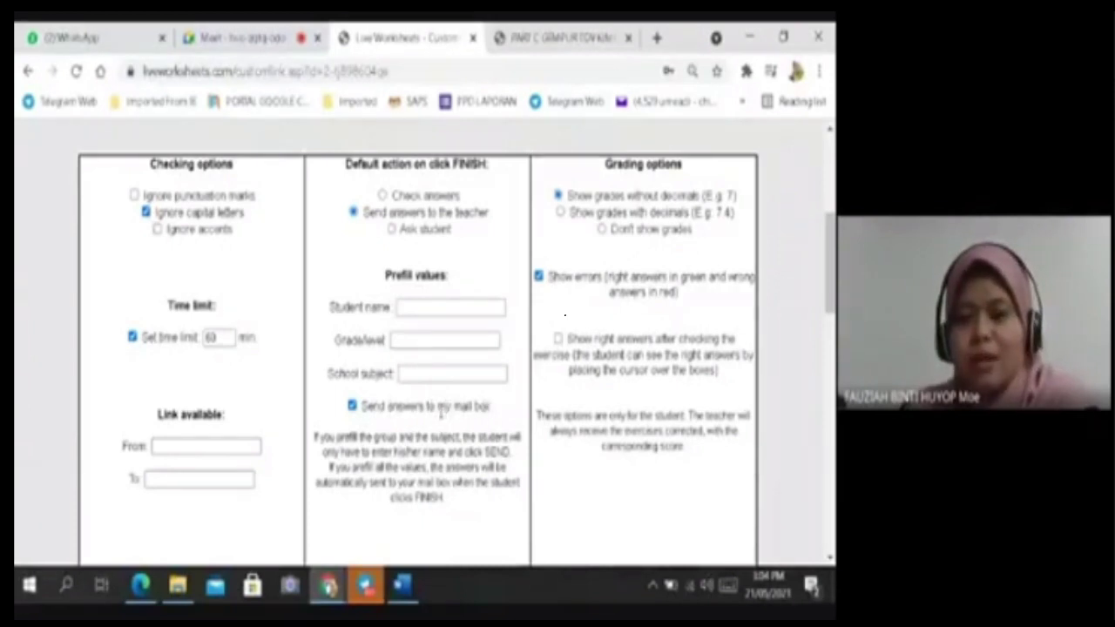
scroll(601, 322, up, 2)
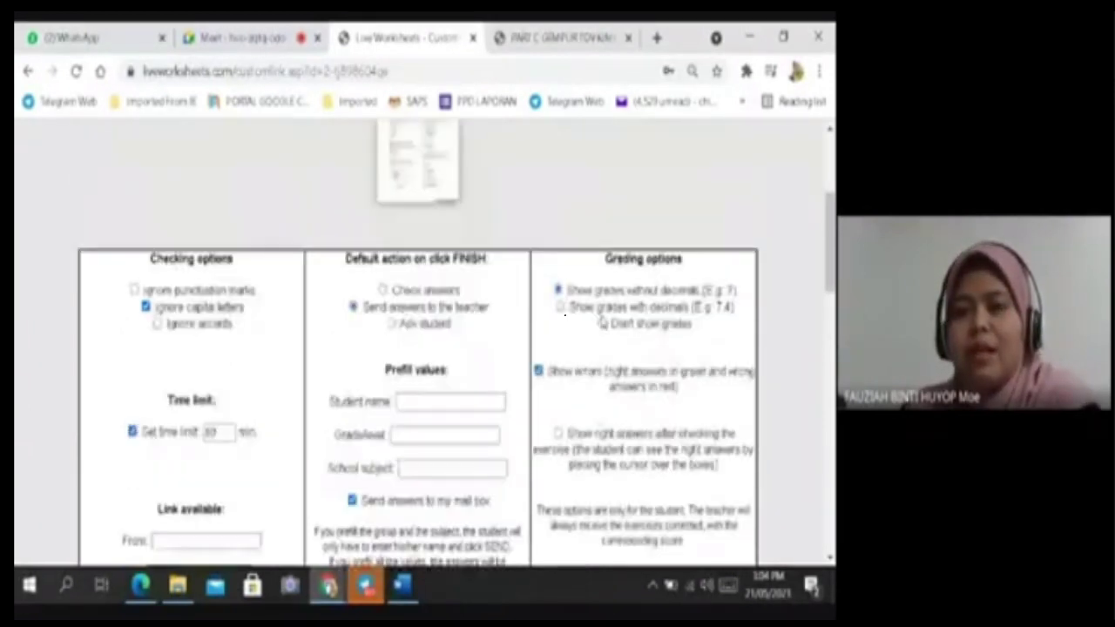
scroll(610, 305, up, 3)
Check the account menu's mail box option, then untick 'Send answers to my mail box'.
click(738, 209)
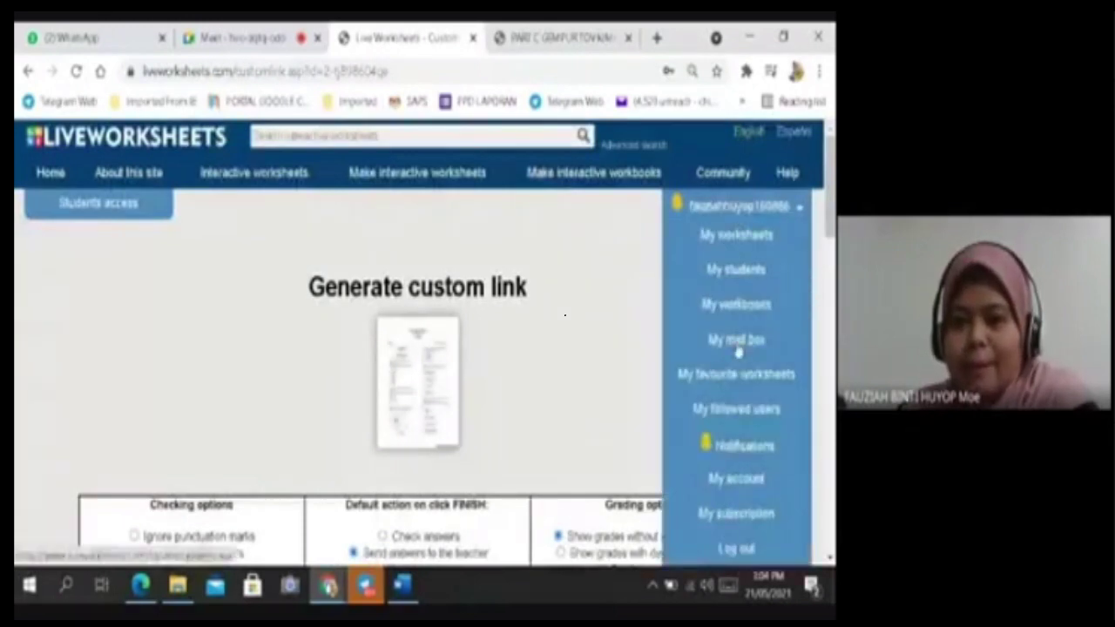
click(599, 366)
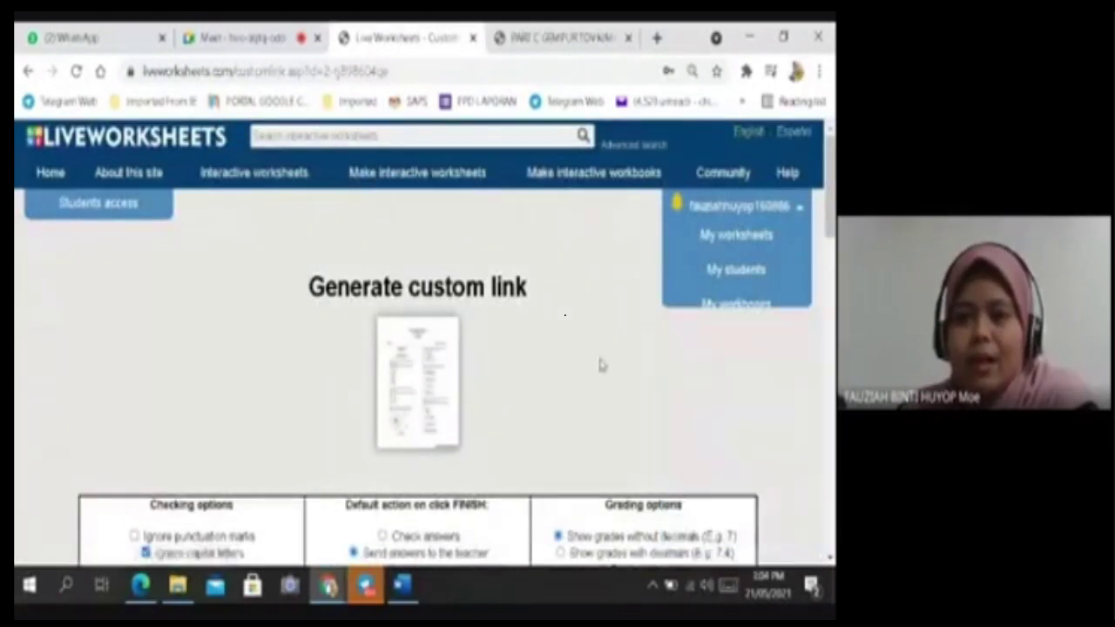
scroll(599, 365, down, 4)
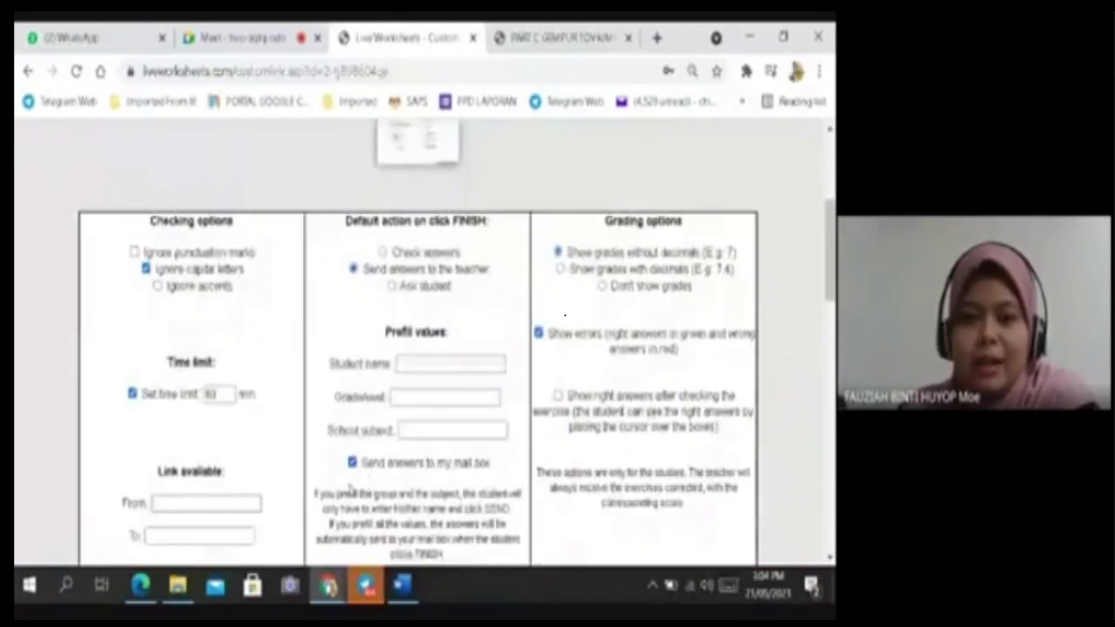
click(352, 464)
click(352, 463)
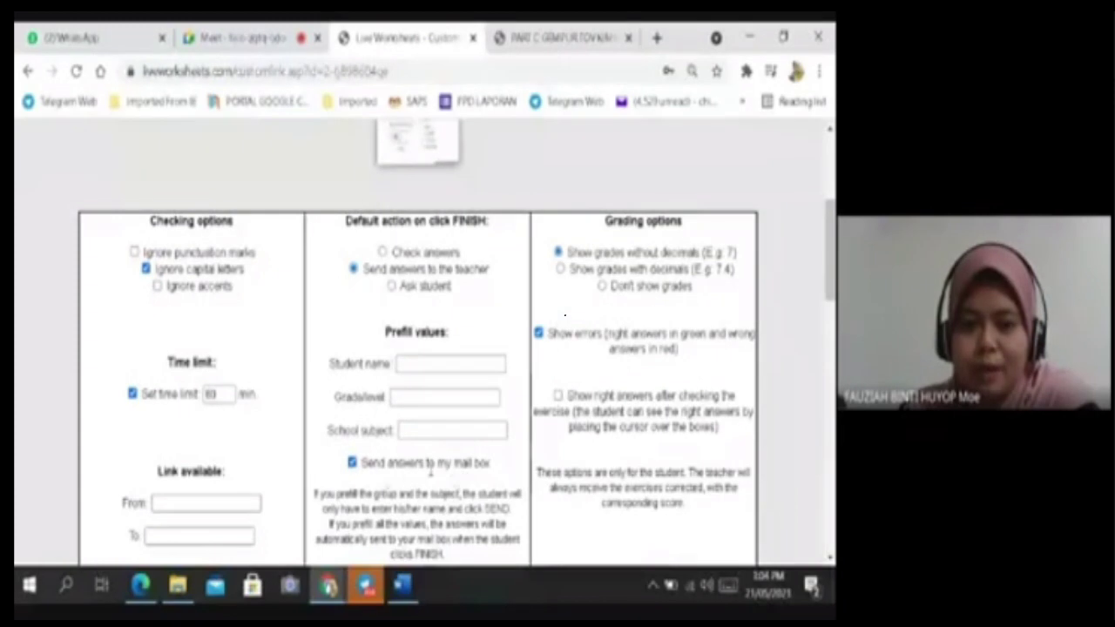
scroll(716, 202, up, 5)
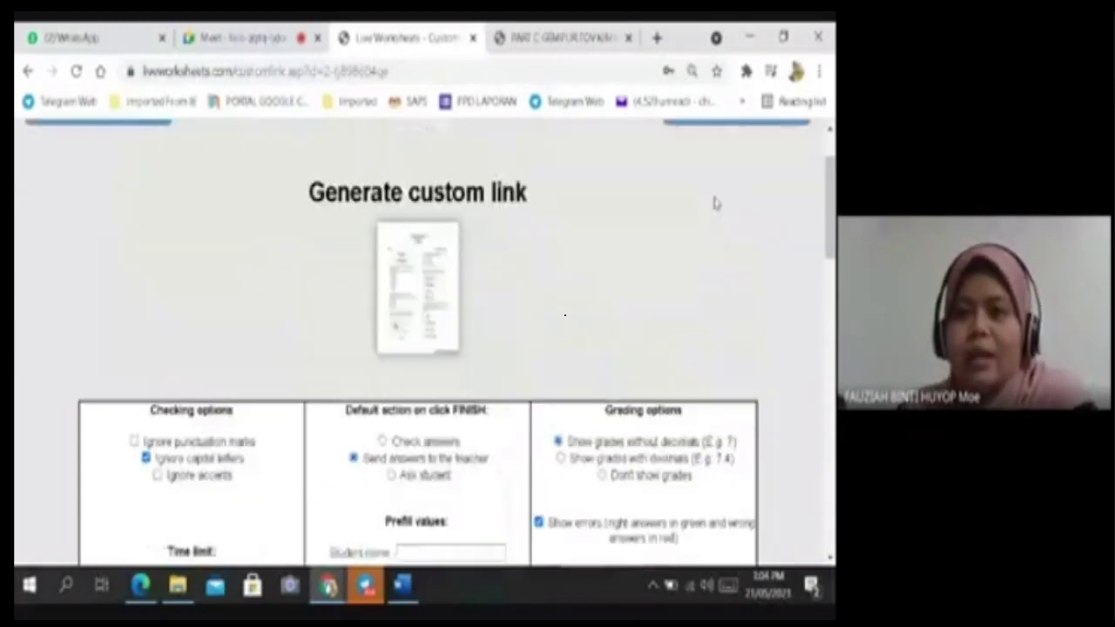
click(735, 214)
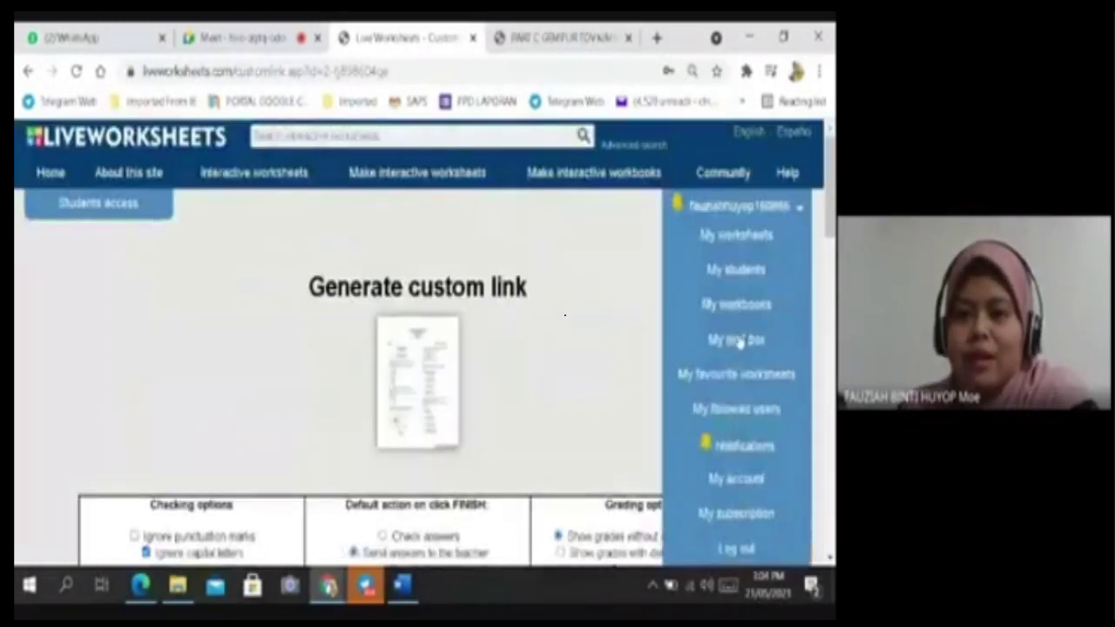
click(637, 270)
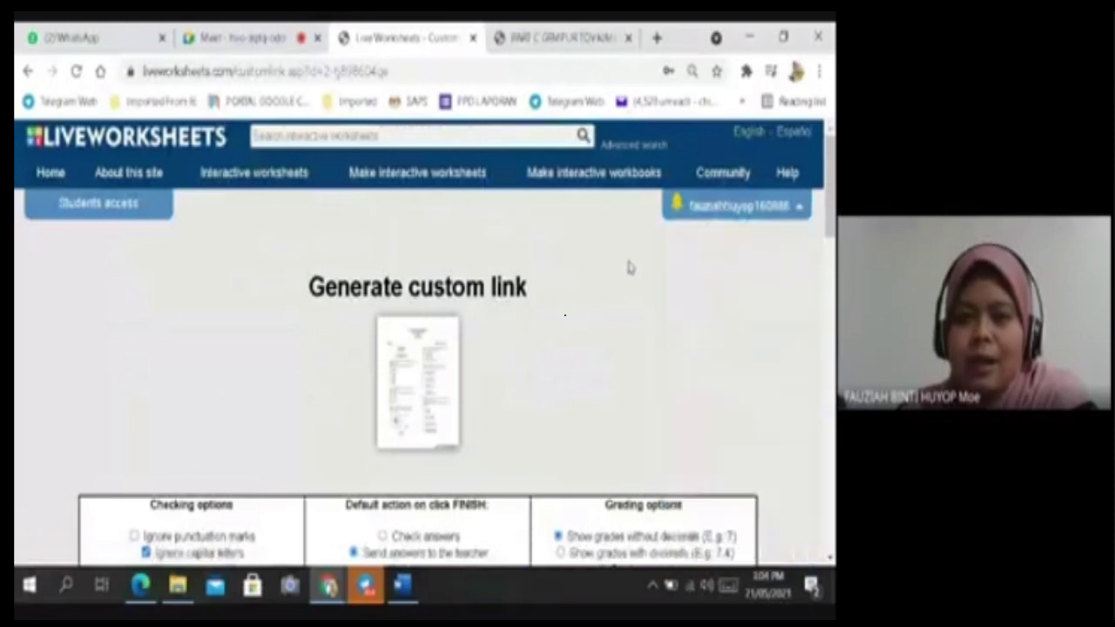
scroll(629, 266, down, 3)
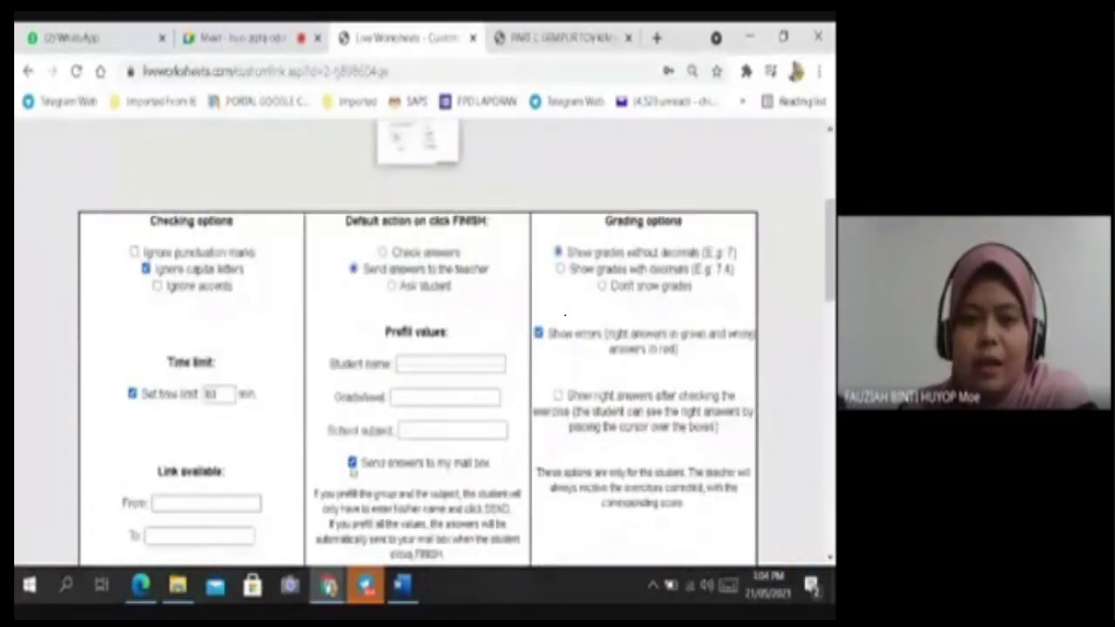
click(352, 462)
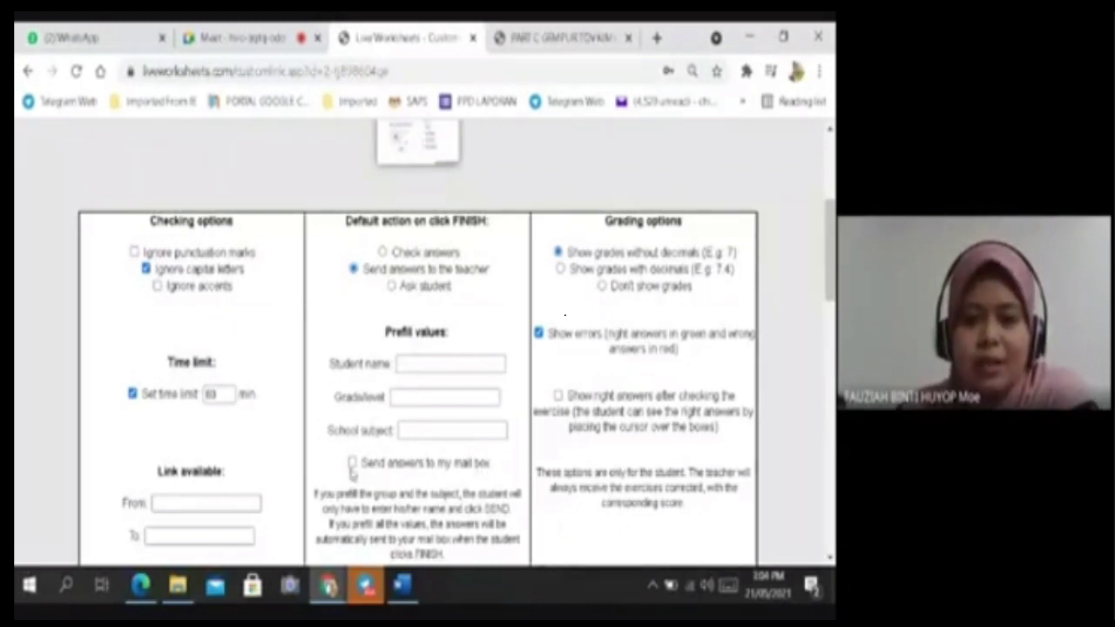
Re-tick 'Send answers to my mail box' and keep grades shown without decimals.
click(352, 463)
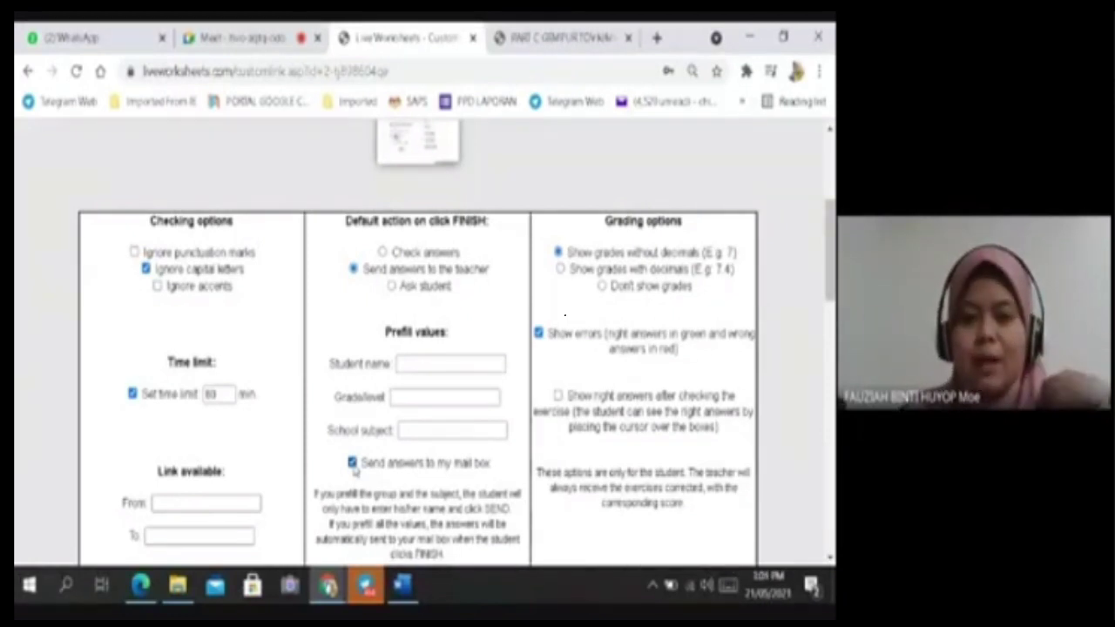
click(352, 464)
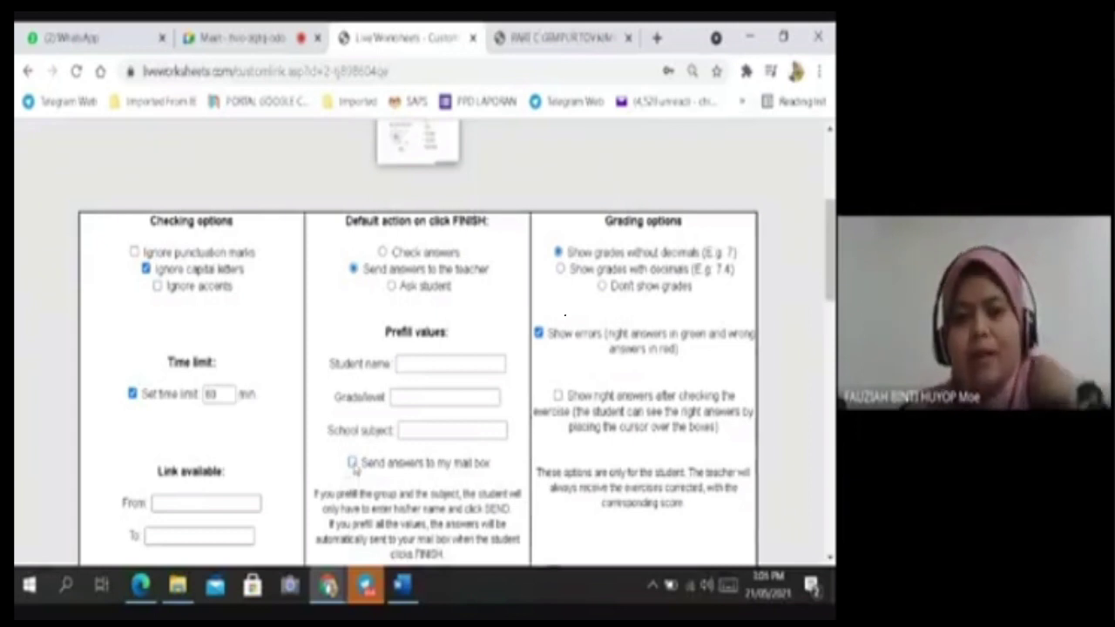
click(352, 463)
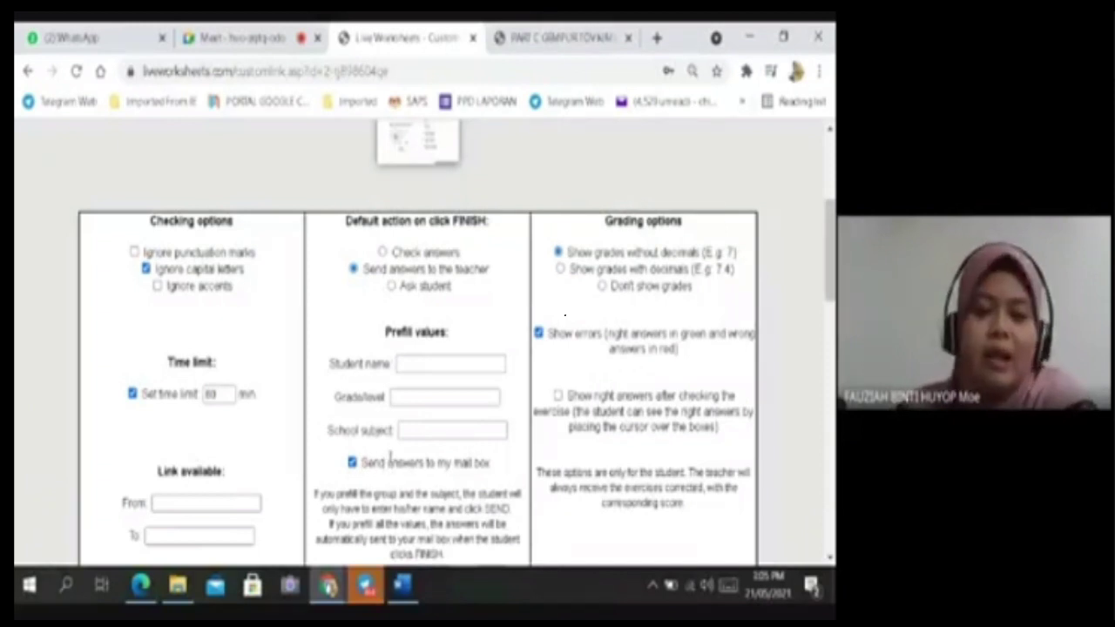
click(352, 462)
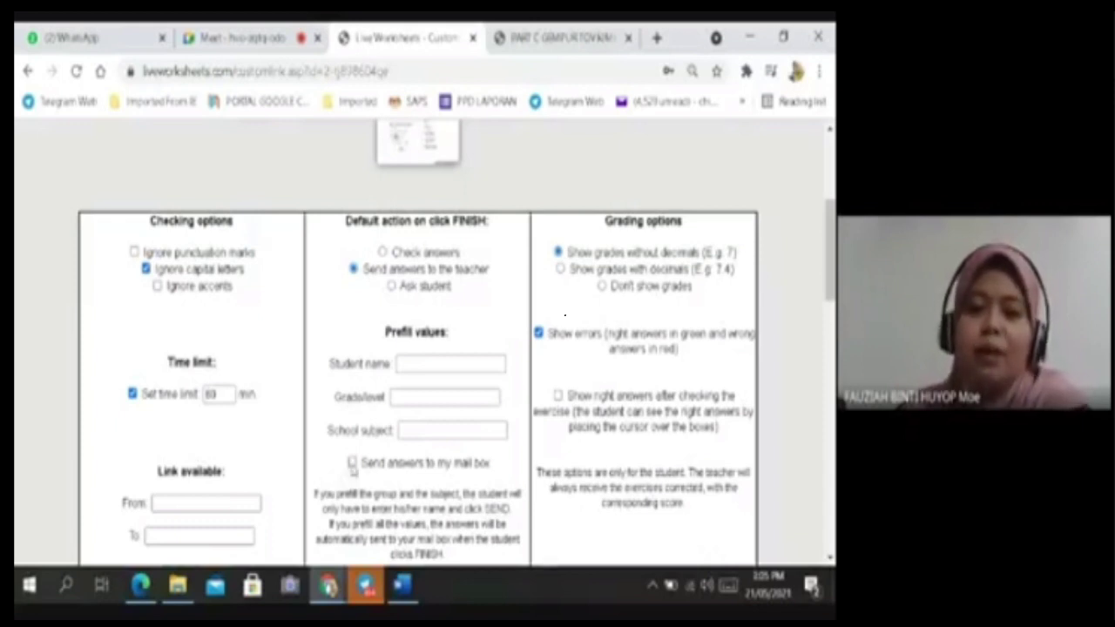
click(352, 462)
scroll(366, 453, down, 2)
scroll(468, 388, up, 2)
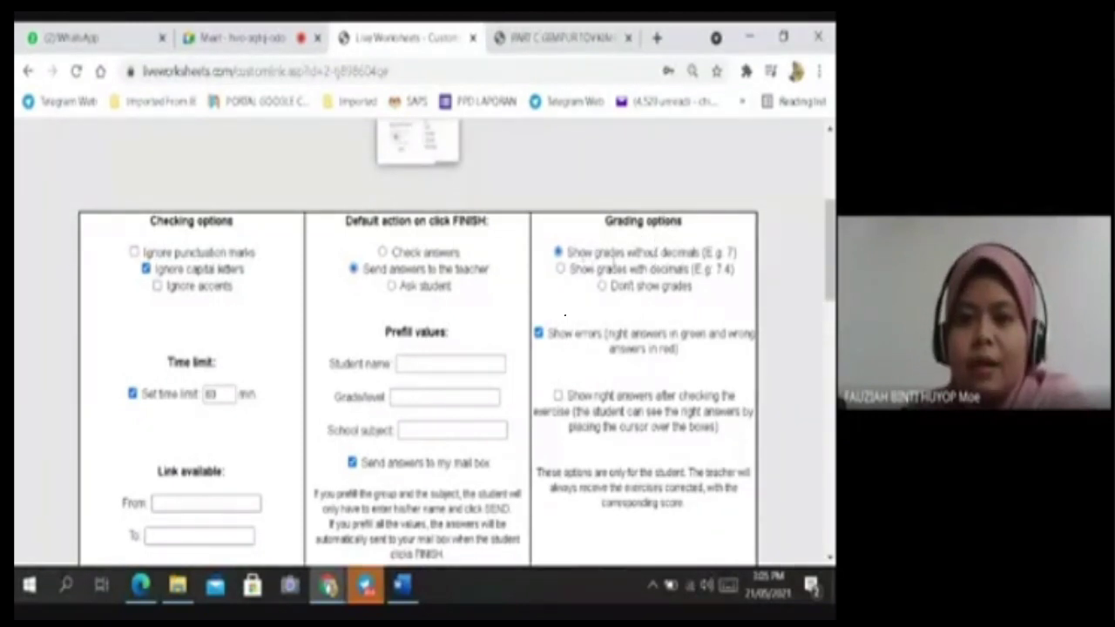
click(602, 287)
click(557, 252)
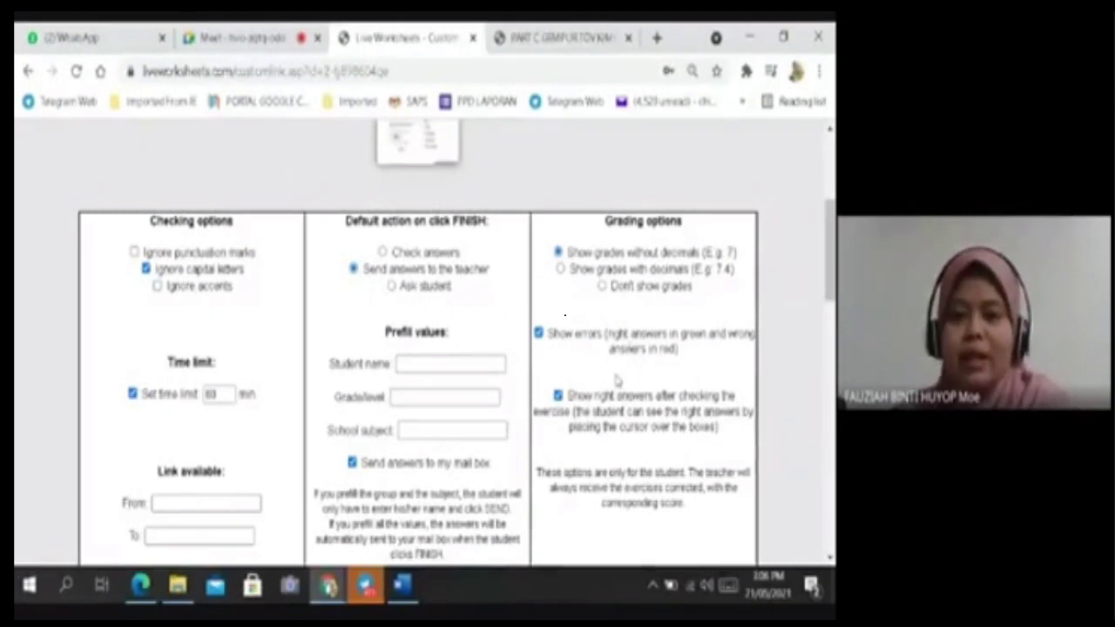
Copy the worksheet's generated custom link for sharing with students.
scroll(653, 393, down, 2)
scroll(654, 394, up, 2)
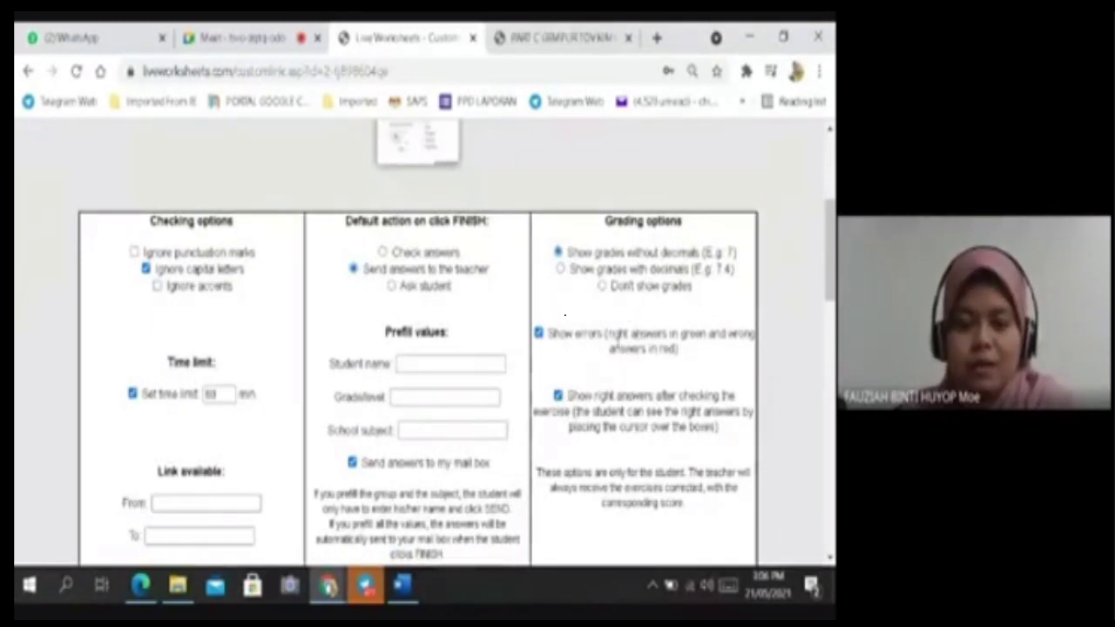
scroll(631, 383, down, 3)
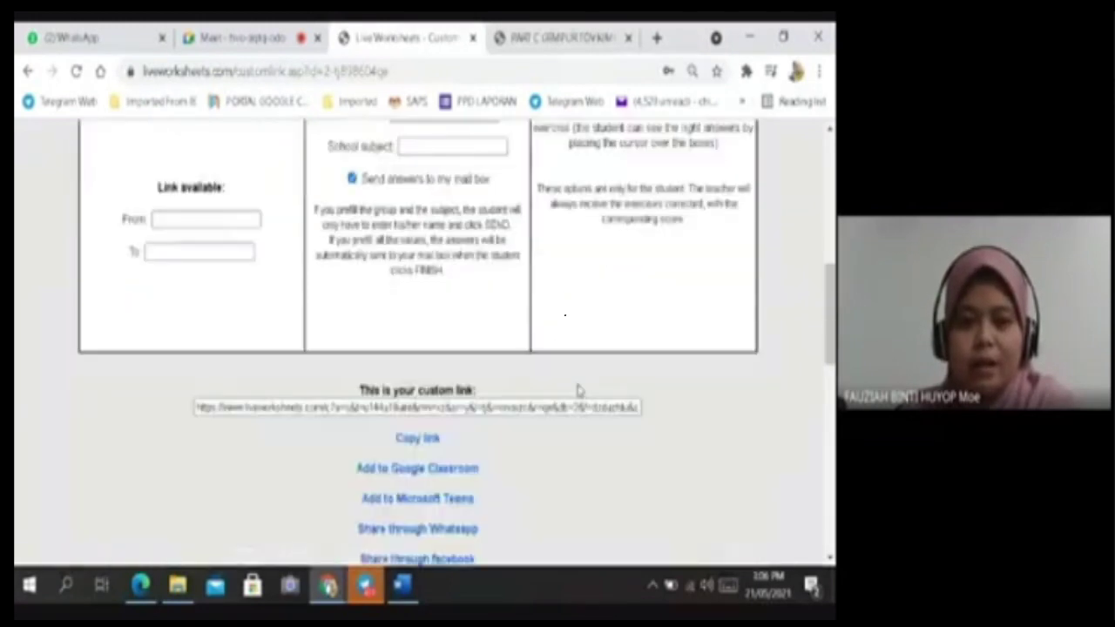
click(418, 440)
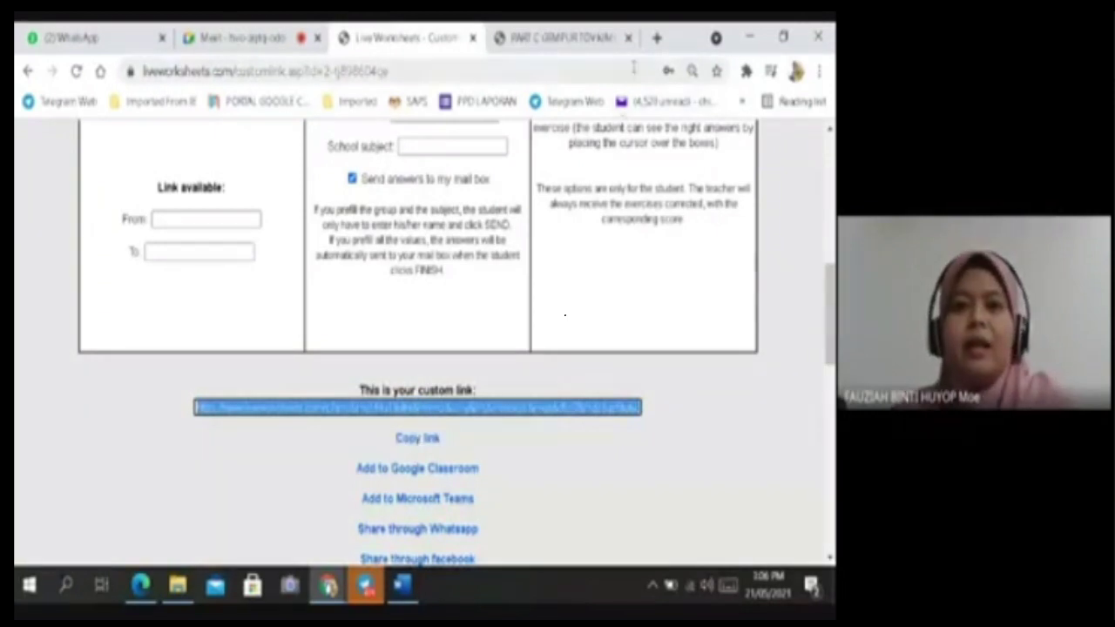
Post the copied worksheet link in the Google Meet chat and open it.
click(217, 37)
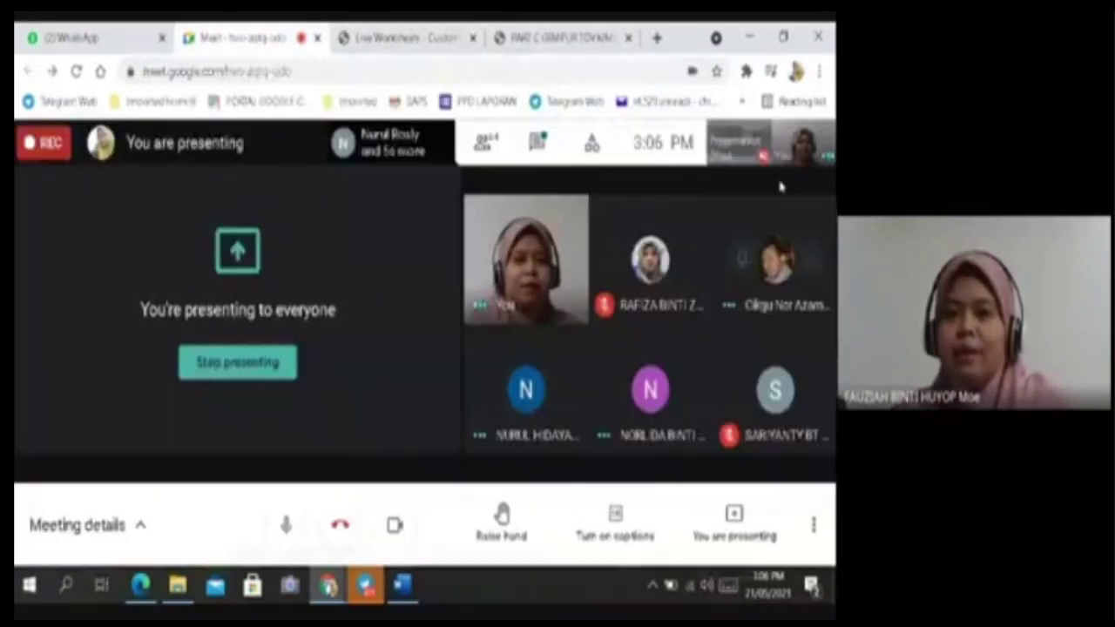
click(537, 142)
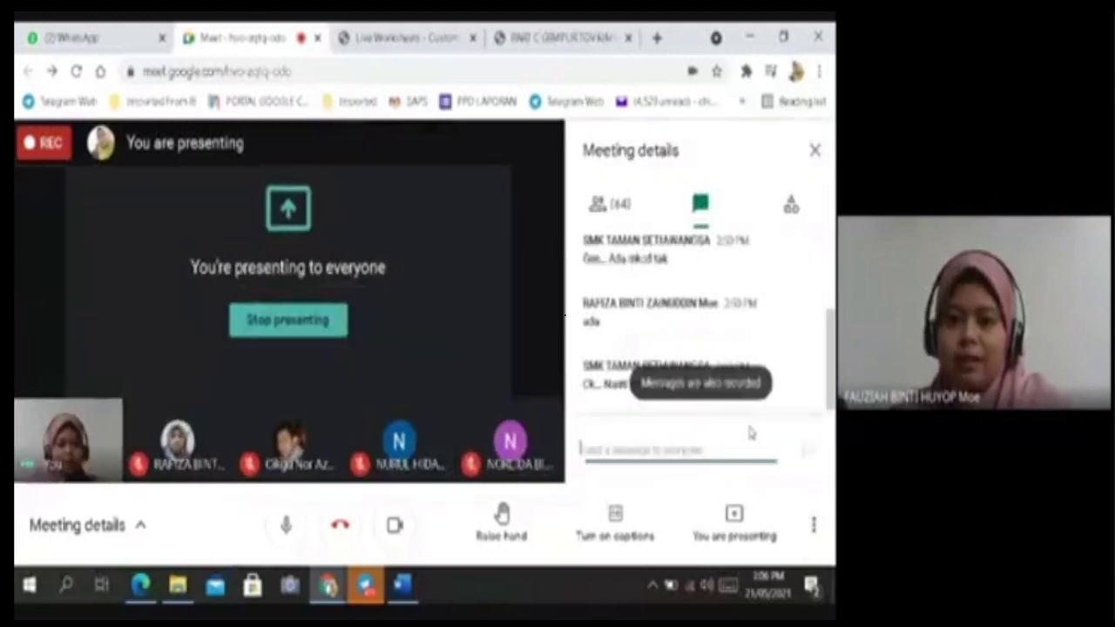
click(660, 448)
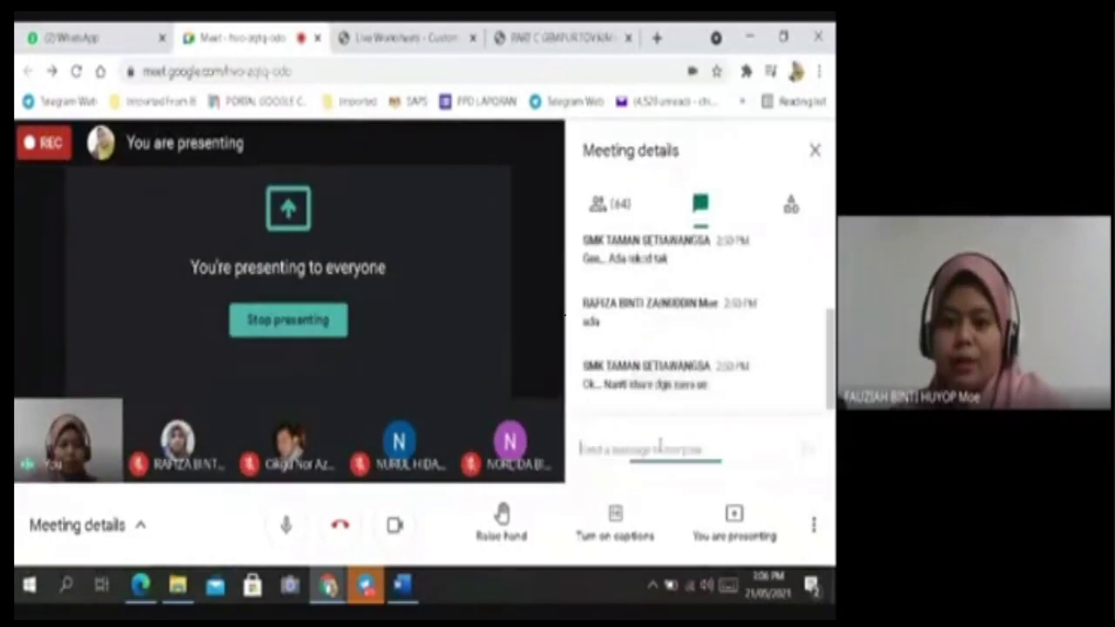
key(ctrl+v)
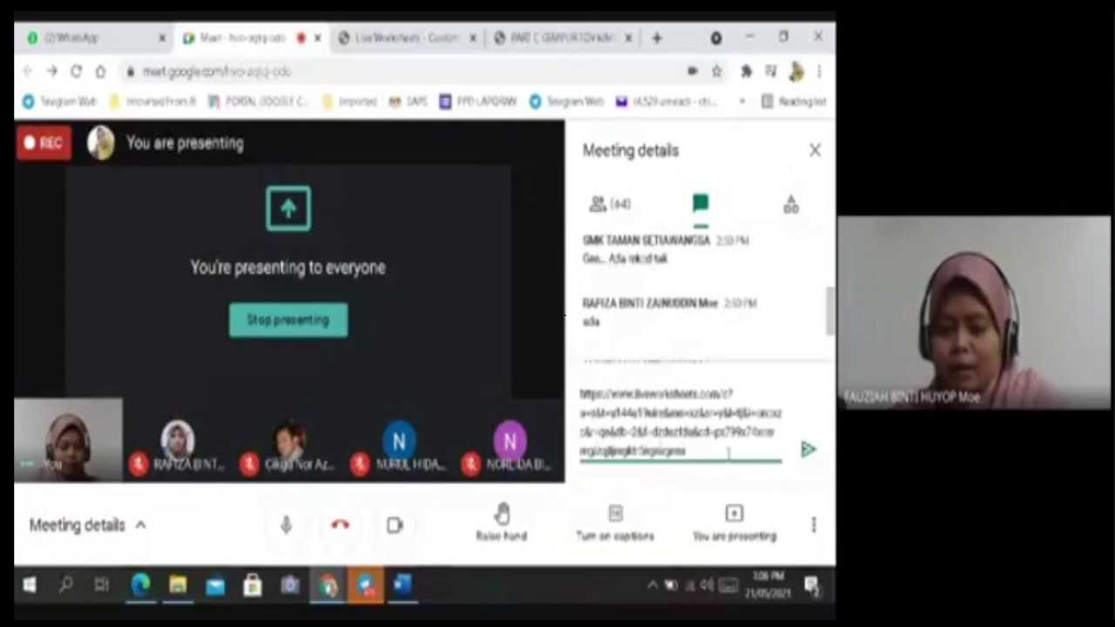
click(806, 449)
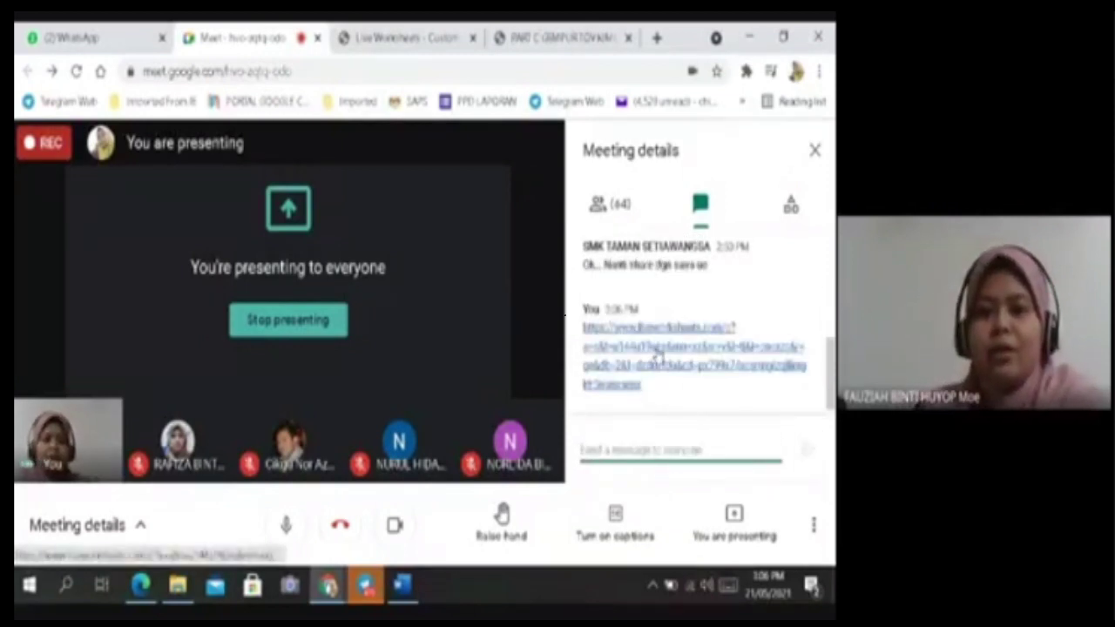
click(659, 355)
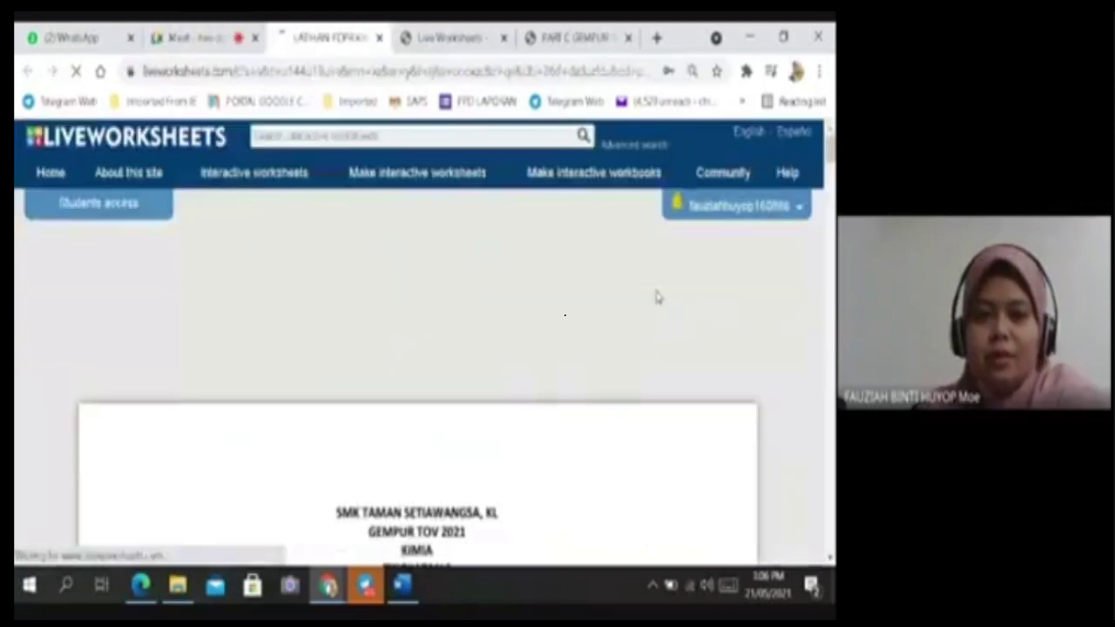
Look over the student view with its 60-minute timer and click into the NAMA box.
scroll(654, 289, down, 3)
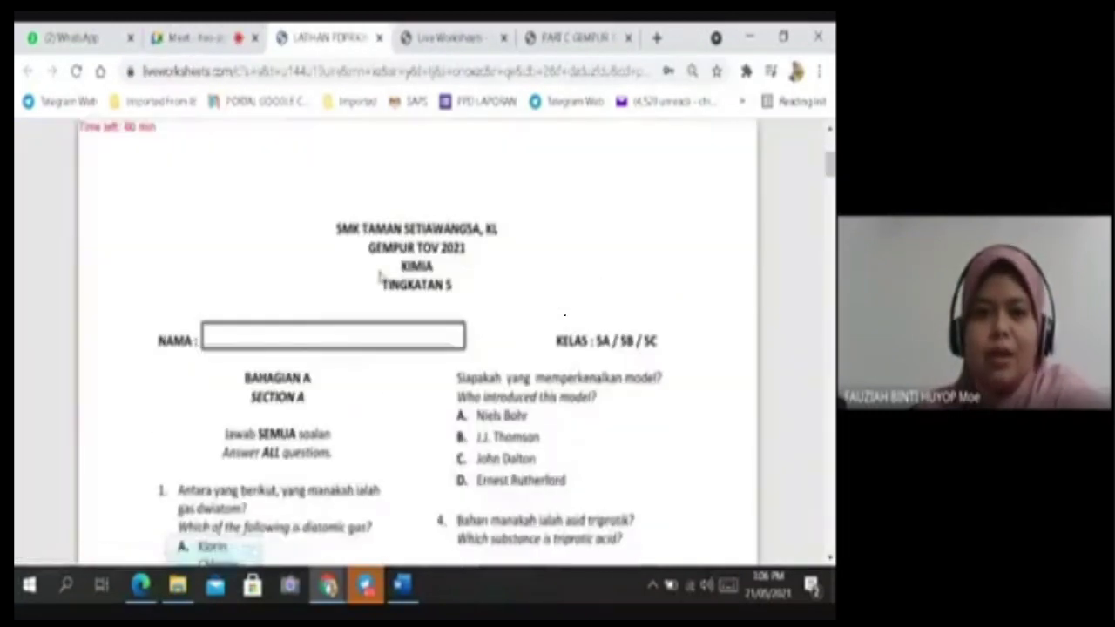
scroll(136, 177, up, 1)
scroll(509, 432, down, 1)
scroll(510, 432, up, 1)
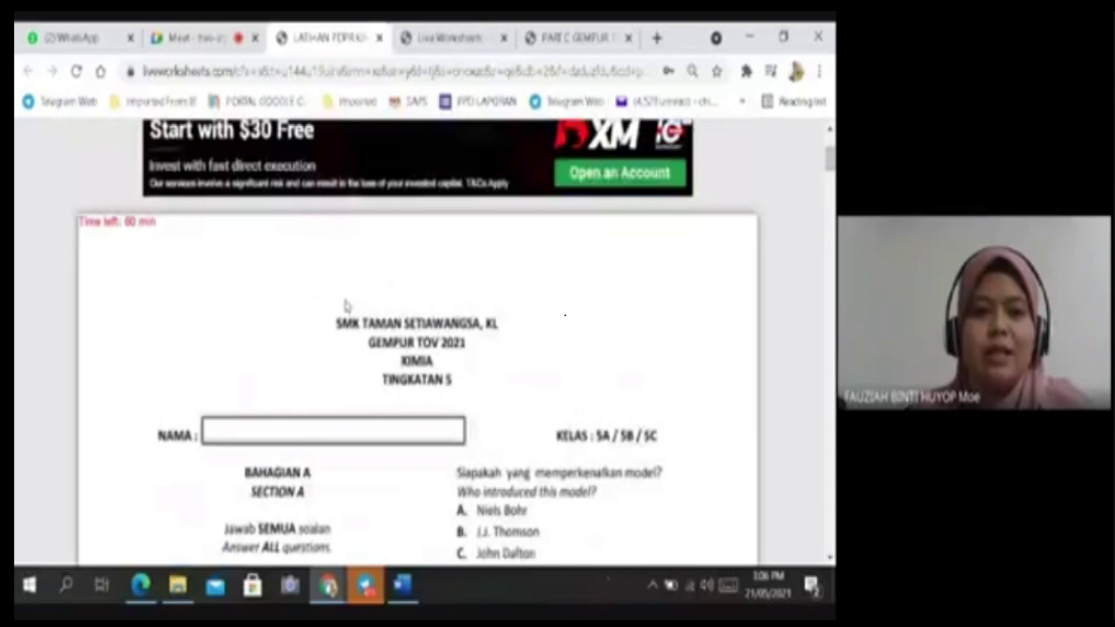
click(330, 427)
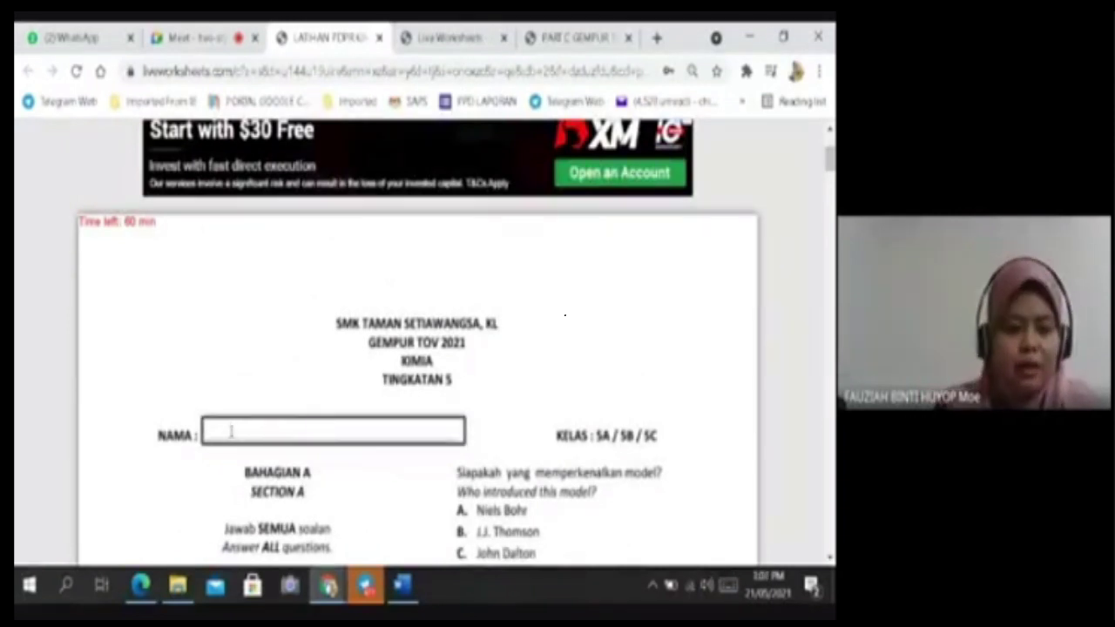
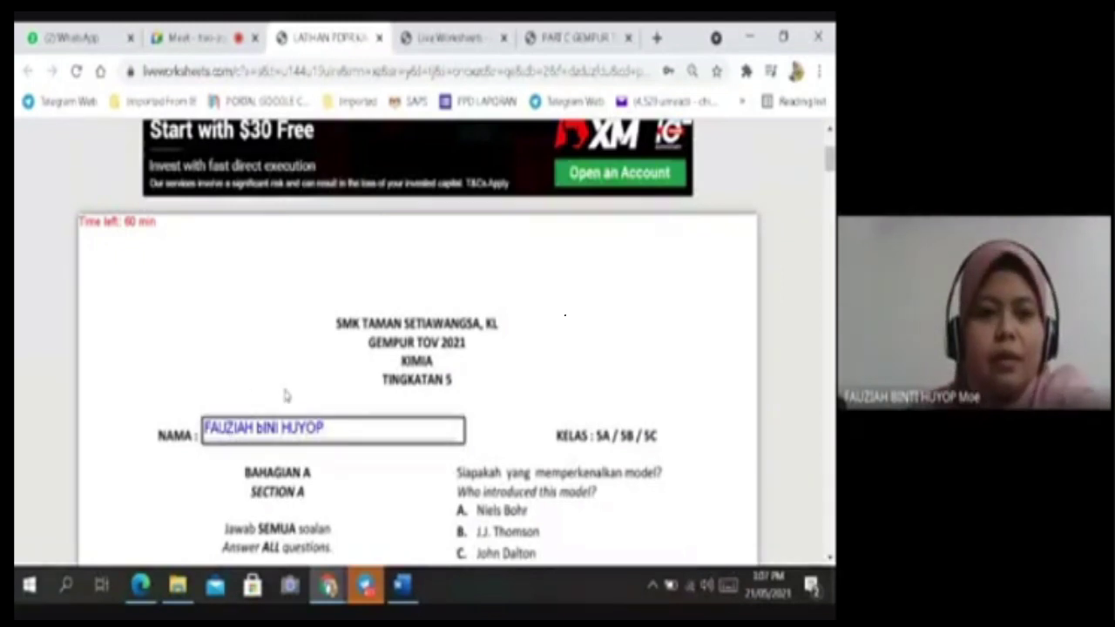
Enter a student's name in the NAMA field and also mark Helium for question 1.
scroll(374, 477, down, 1)
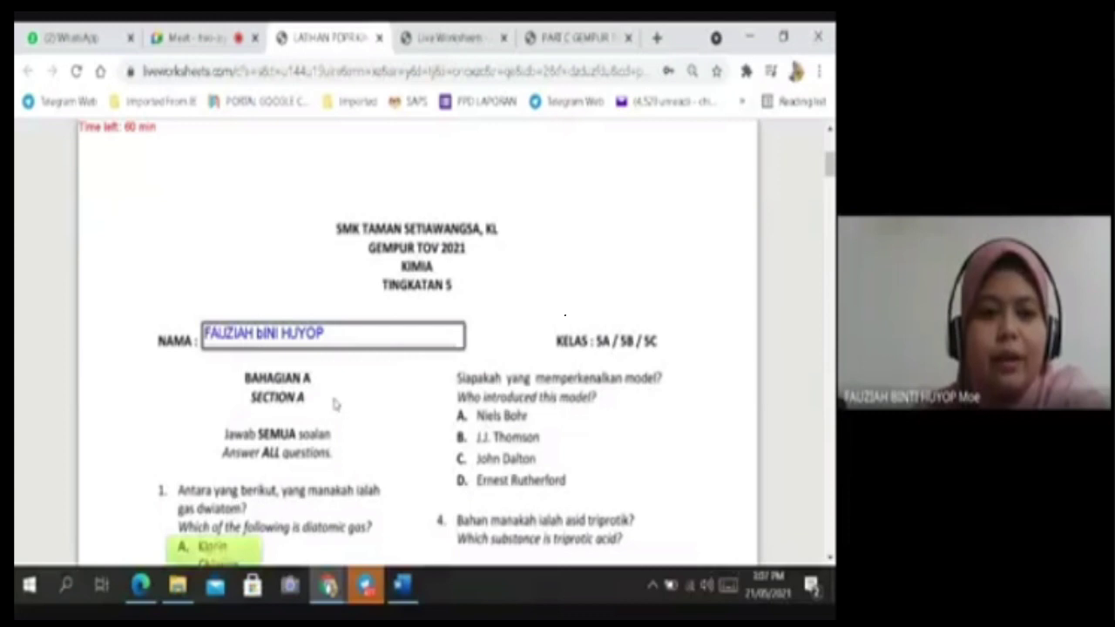
scroll(566, 399, down, 2)
scroll(567, 398, up, 3)
scroll(567, 399, down, 3)
scroll(567, 398, up, 3)
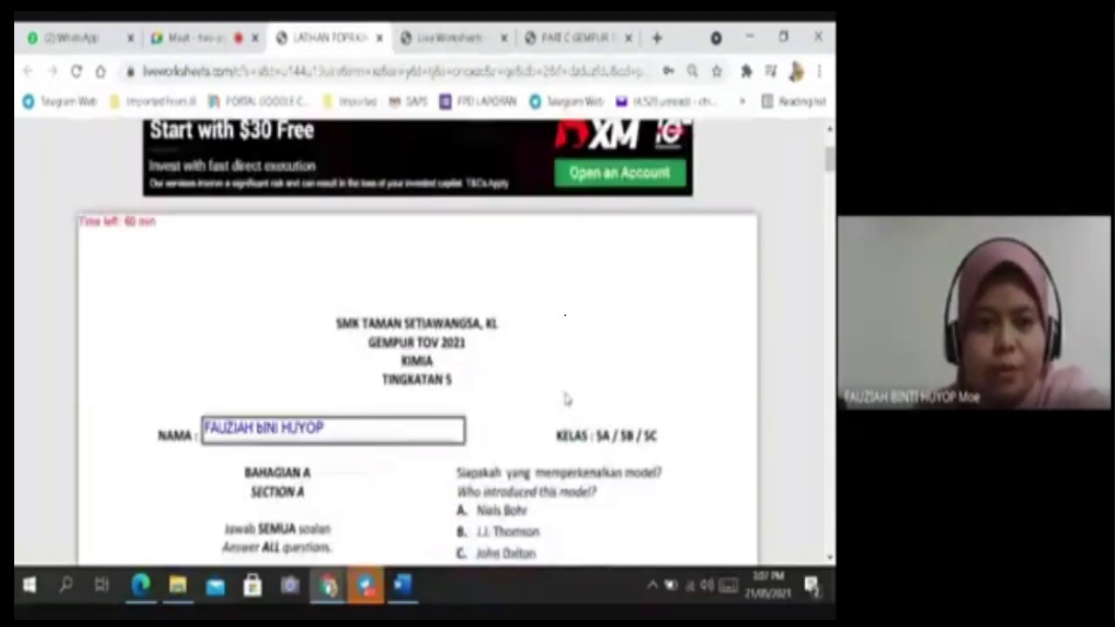
scroll(567, 398, down, 2)
click(230, 505)
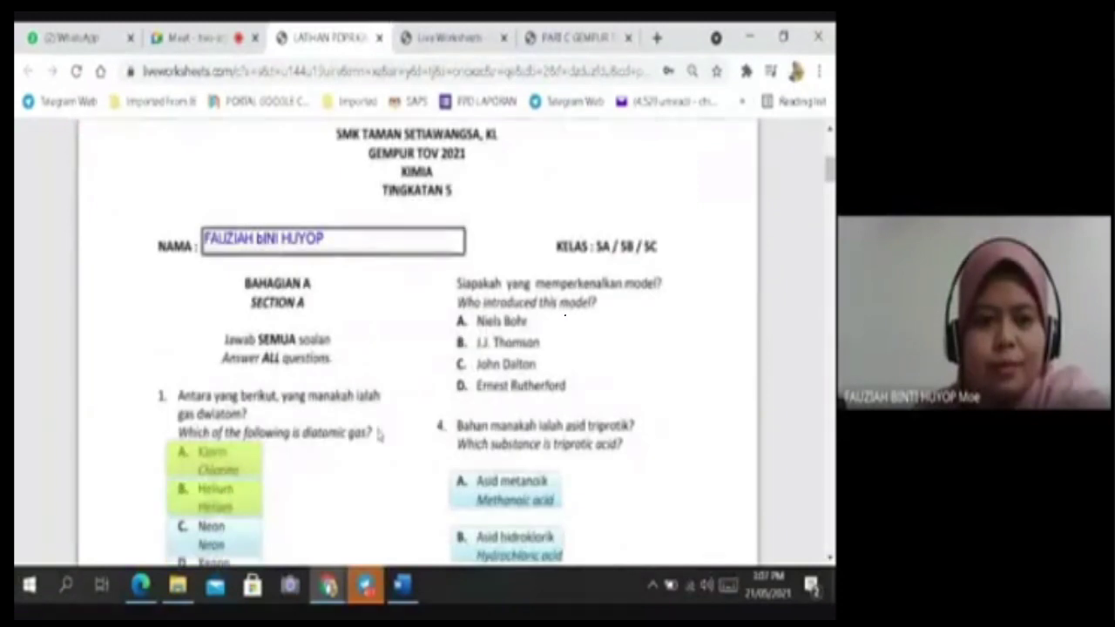
Deselect Helium and Klorin from question 1's answers.
scroll(379, 433, up, 3)
scroll(476, 445, down, 3)
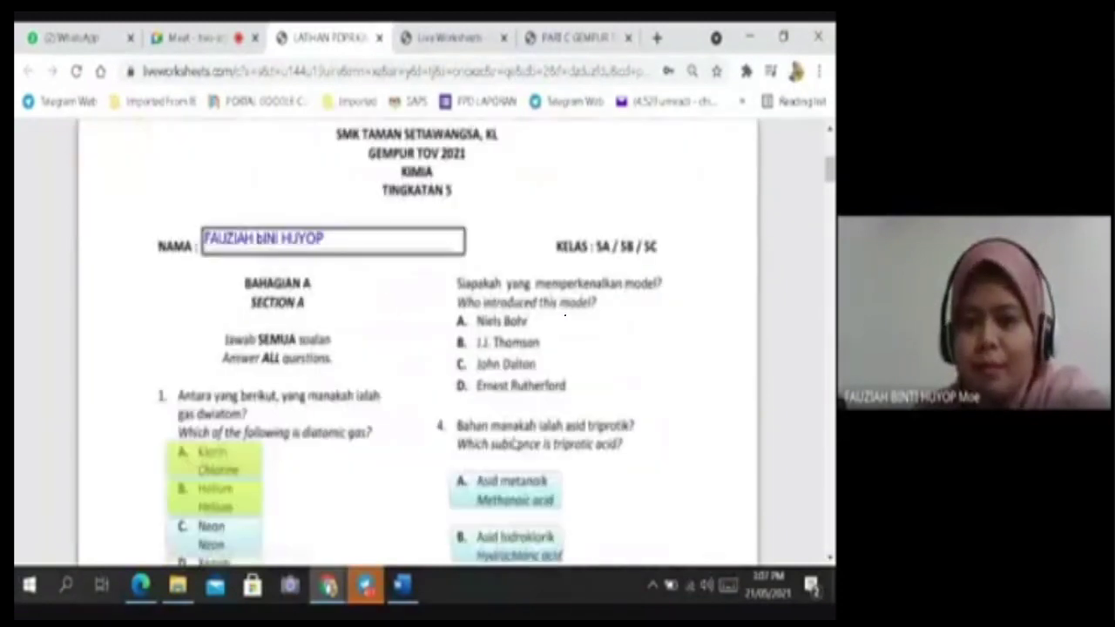
click(234, 505)
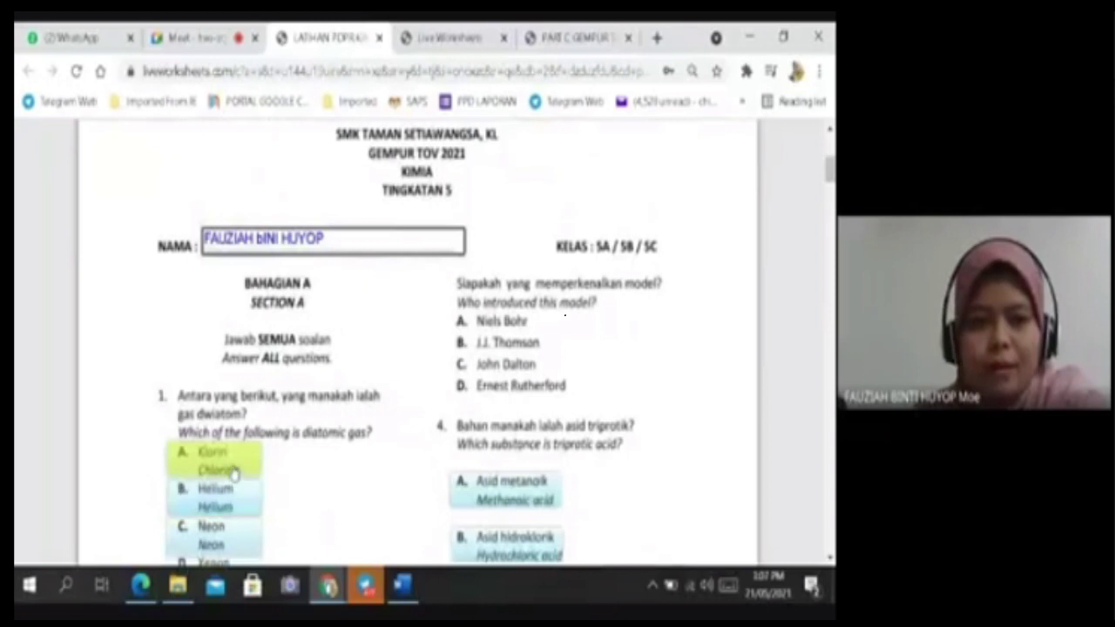
click(234, 471)
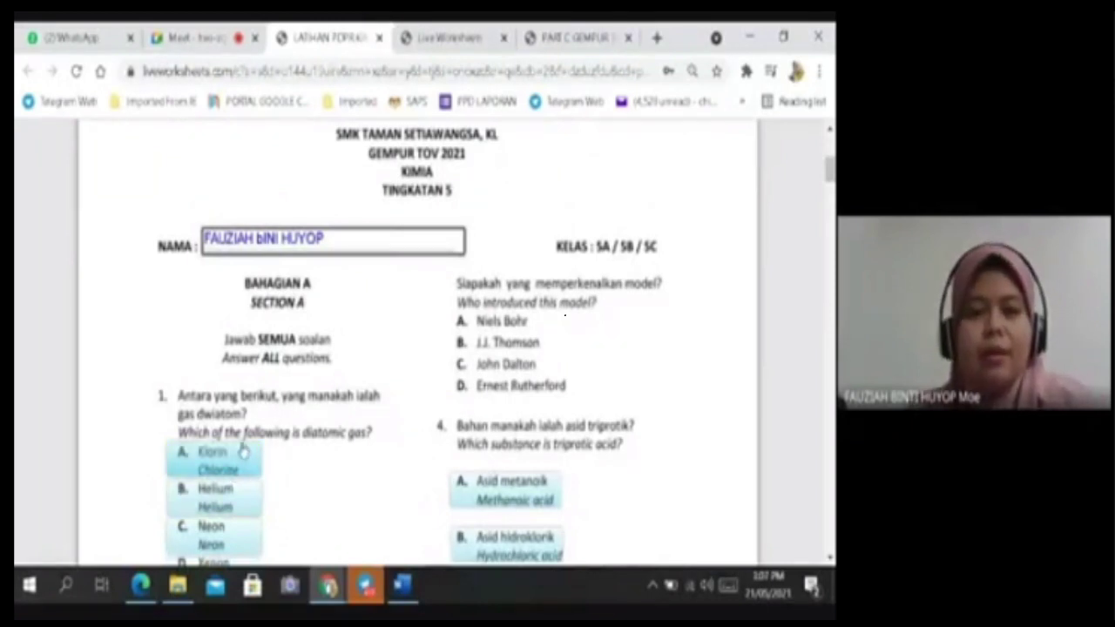
Clear the name from the NAMA field and close the worksheet test tab.
scroll(356, 392, up, 2)
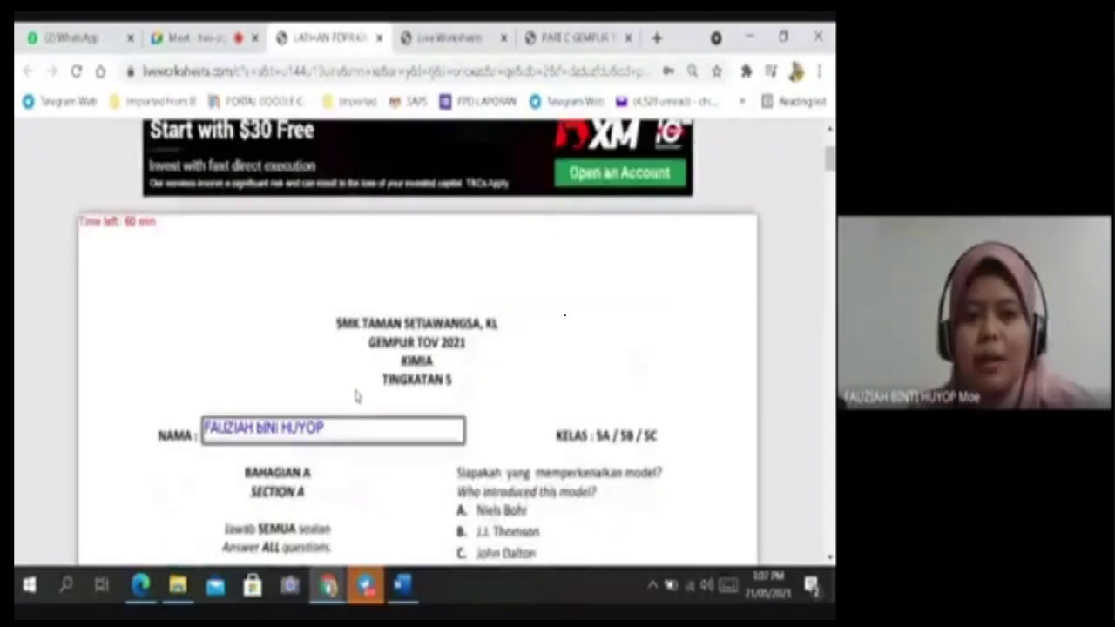
scroll(492, 449, up, 2)
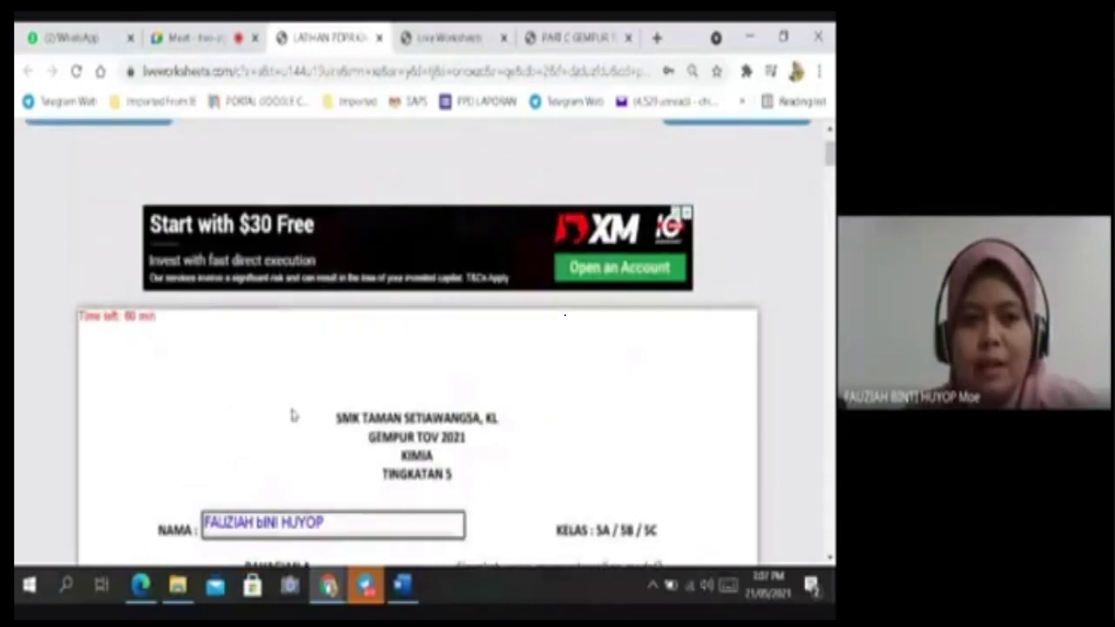
scroll(259, 451, down, 1)
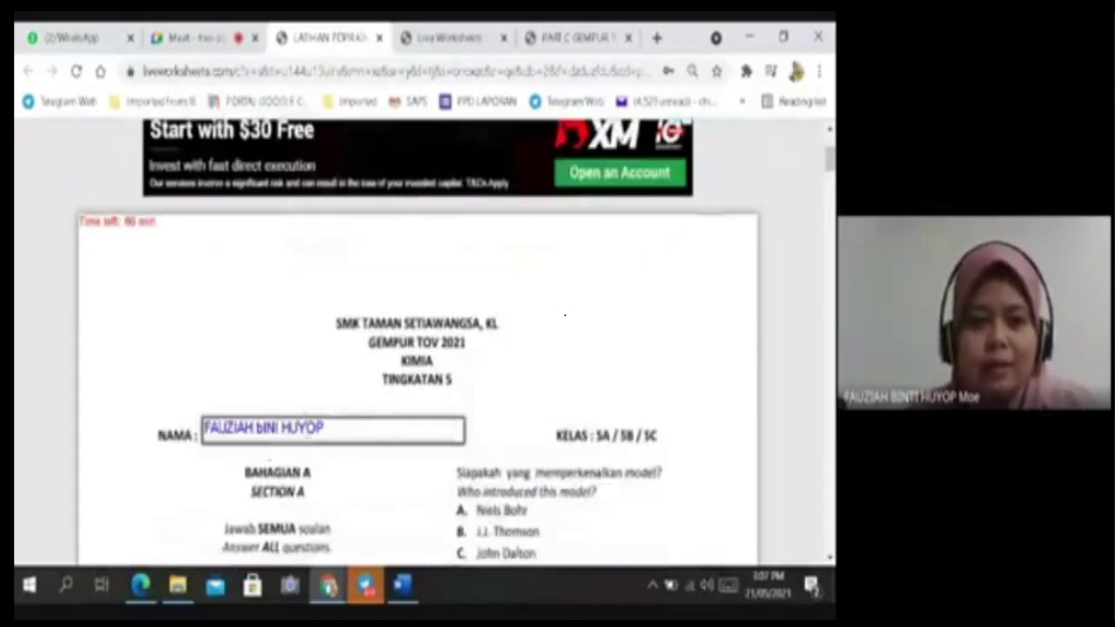
drag(355, 430, 161, 443)
key(BackSpace)
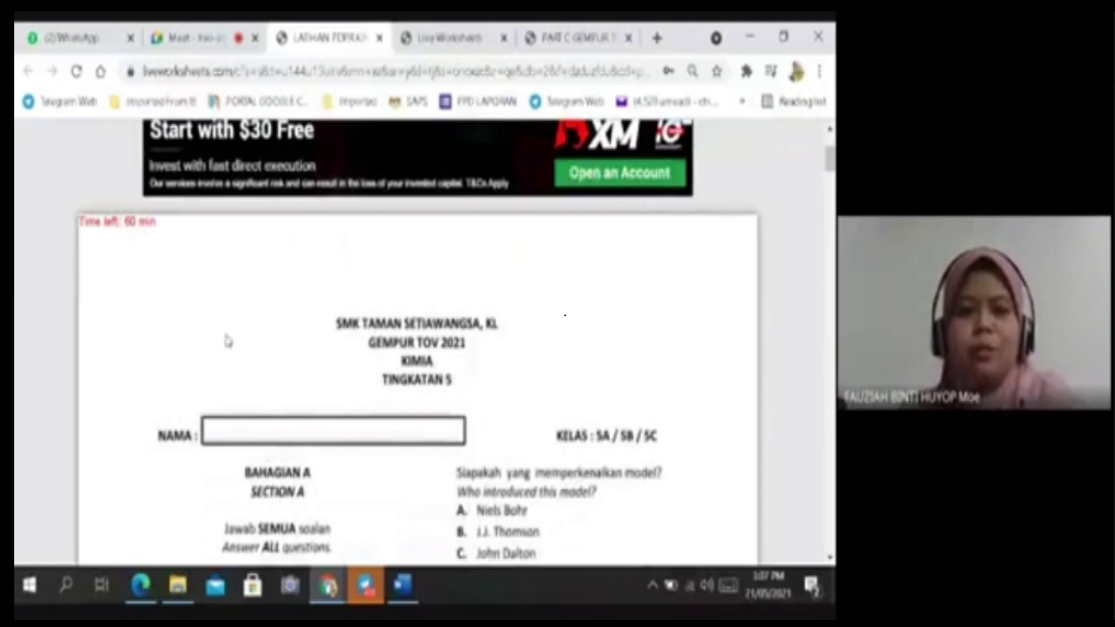
scroll(530, 211, up, 1)
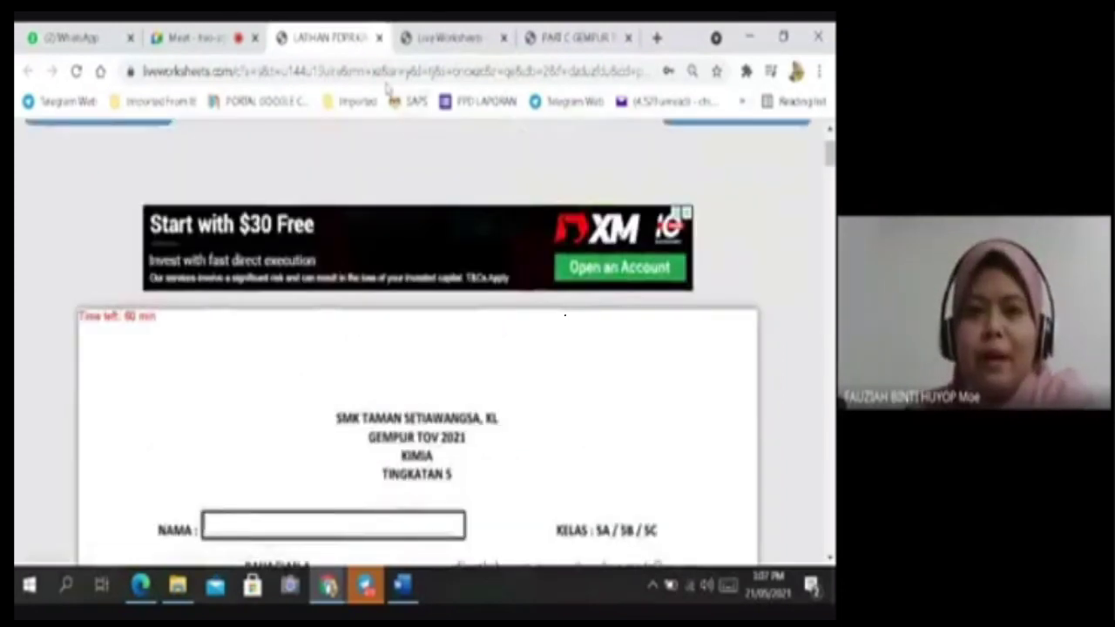
click(379, 39)
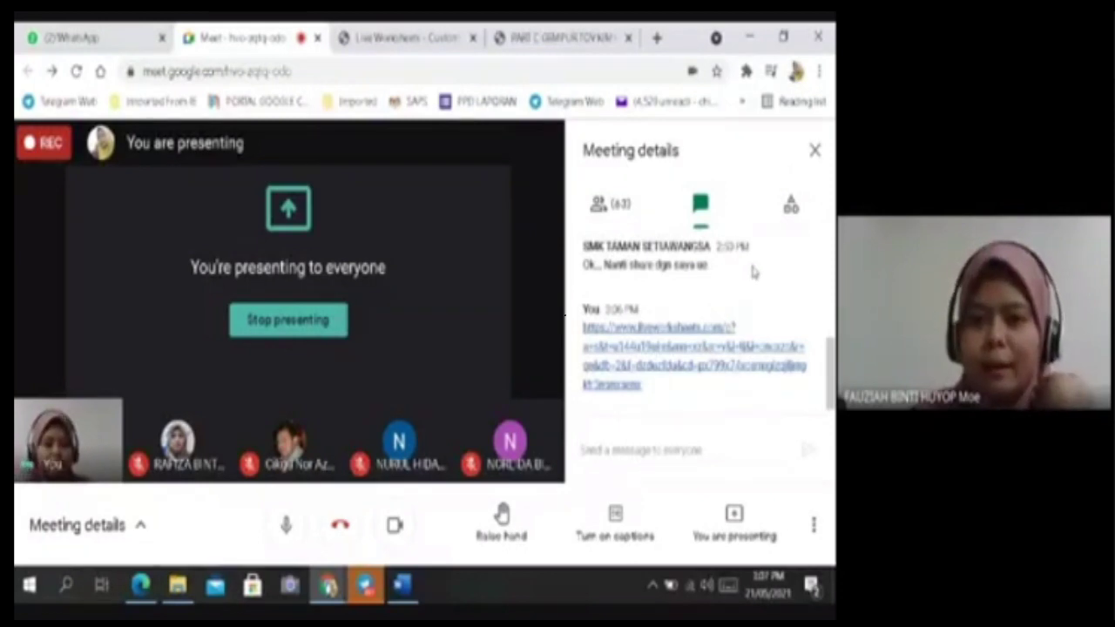
Close the Meet meeting details chat panel and return to the Live Worksheets custom-link page.
scroll(764, 291, up, 5)
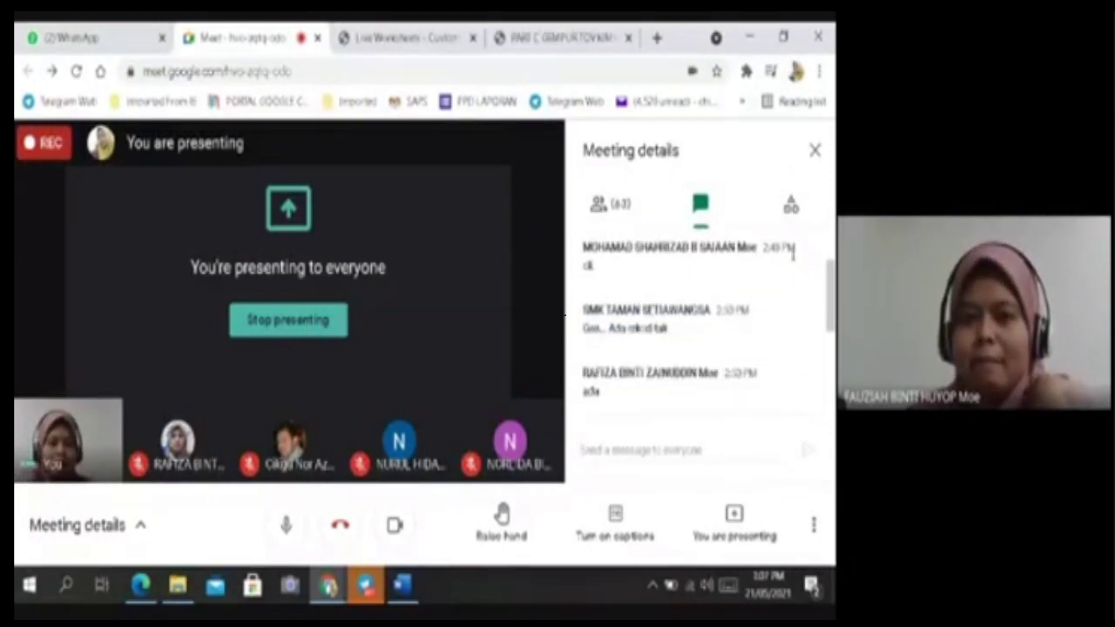
scroll(786, 282, up, 2)
click(815, 151)
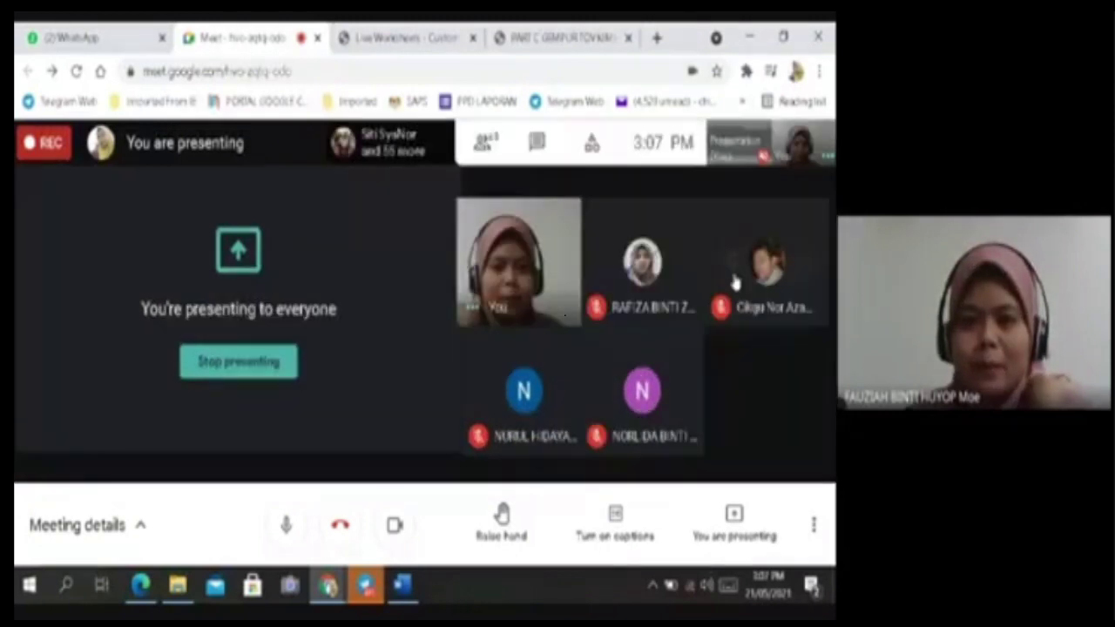
click(405, 38)
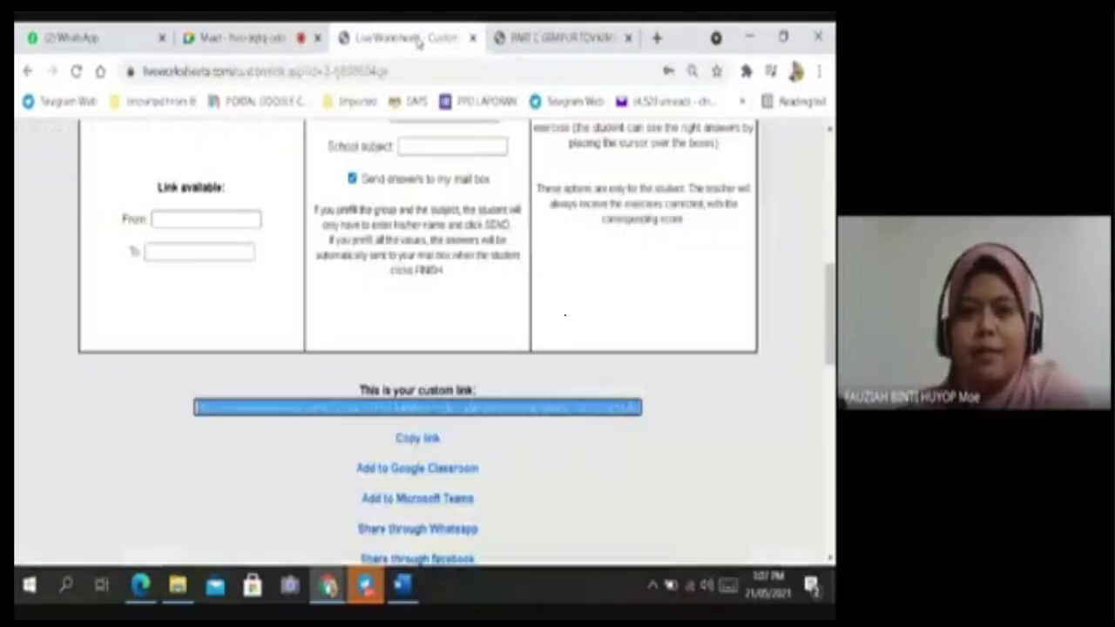
Scroll to the top of the custom-link page and open the username account menu.
scroll(703, 419, up, 6)
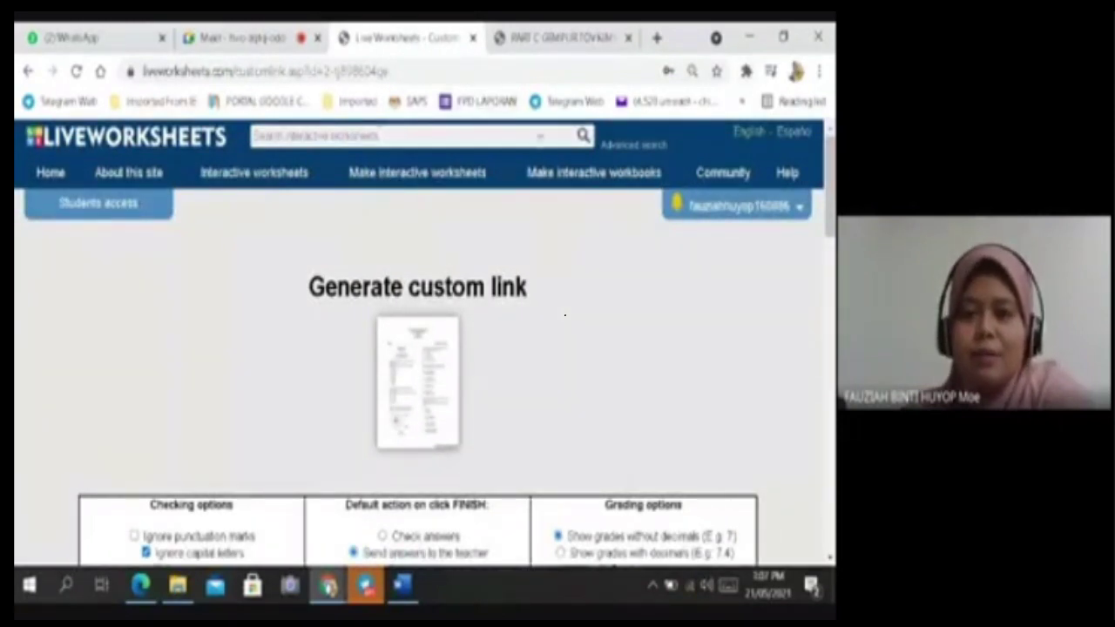
click(739, 217)
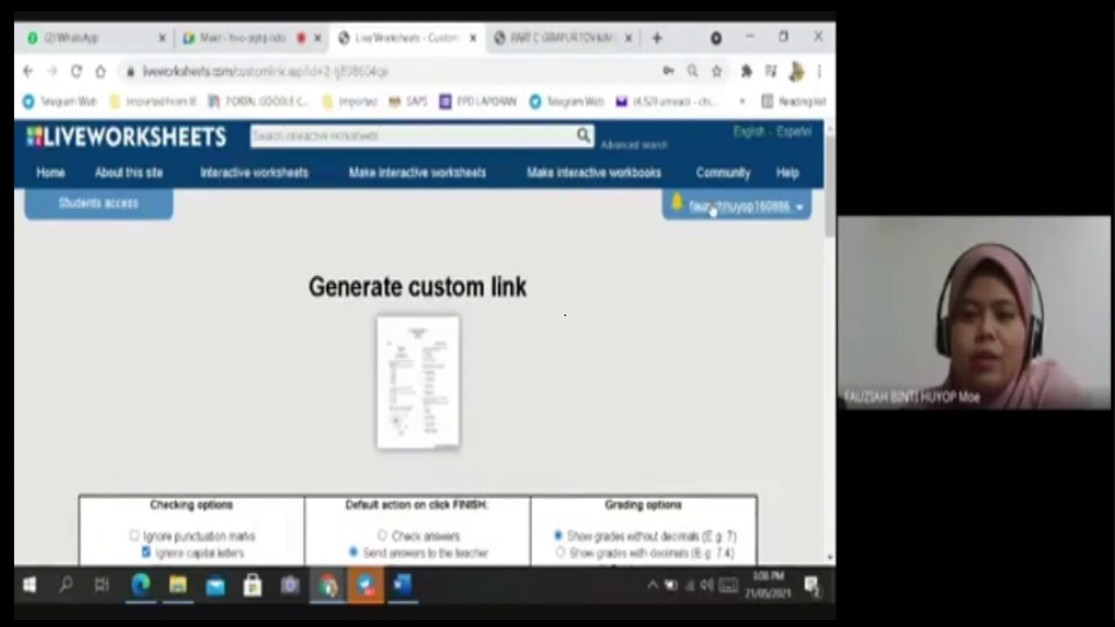
Open Notifications and look through the students' submitted exercises and scores.
mouse_move(712, 207)
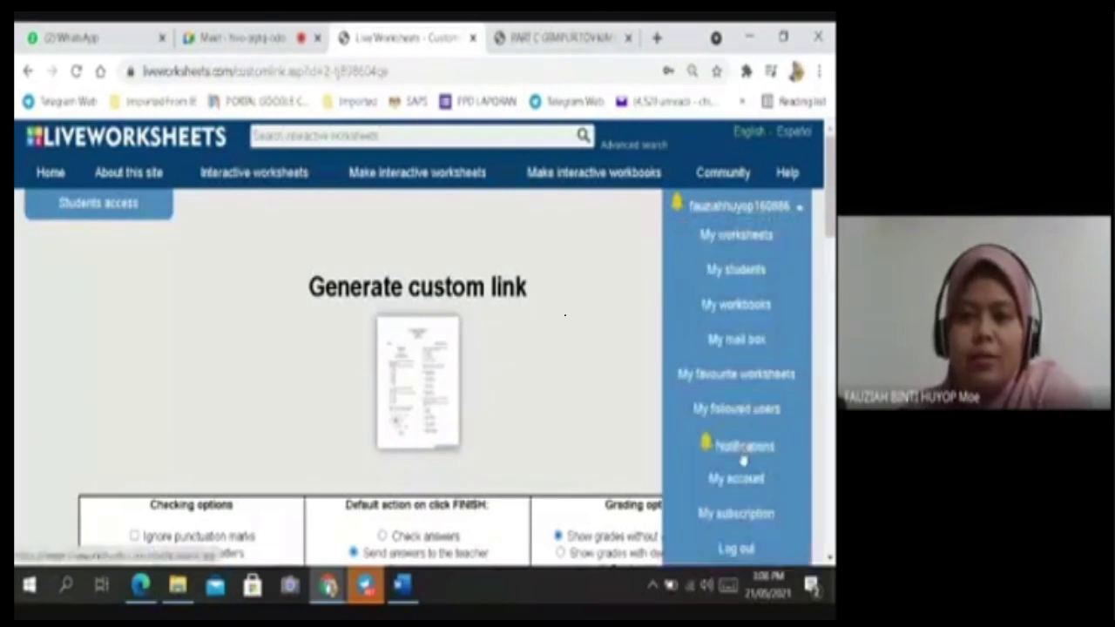
click(742, 448)
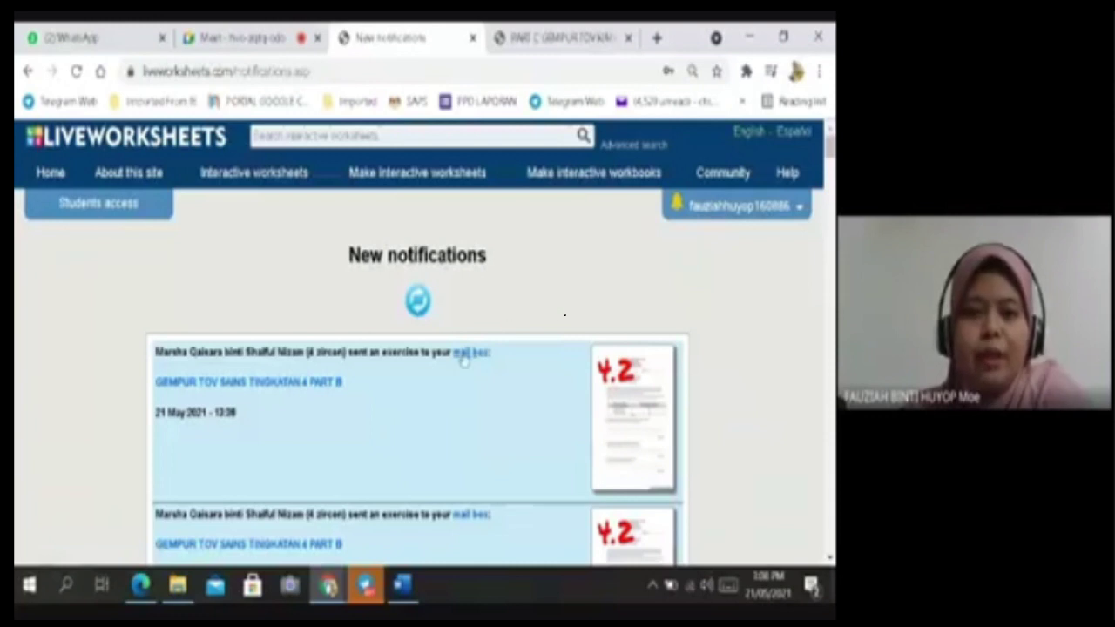
scroll(453, 348, down, 2)
scroll(453, 340, down, 1)
scroll(454, 319, up, 1)
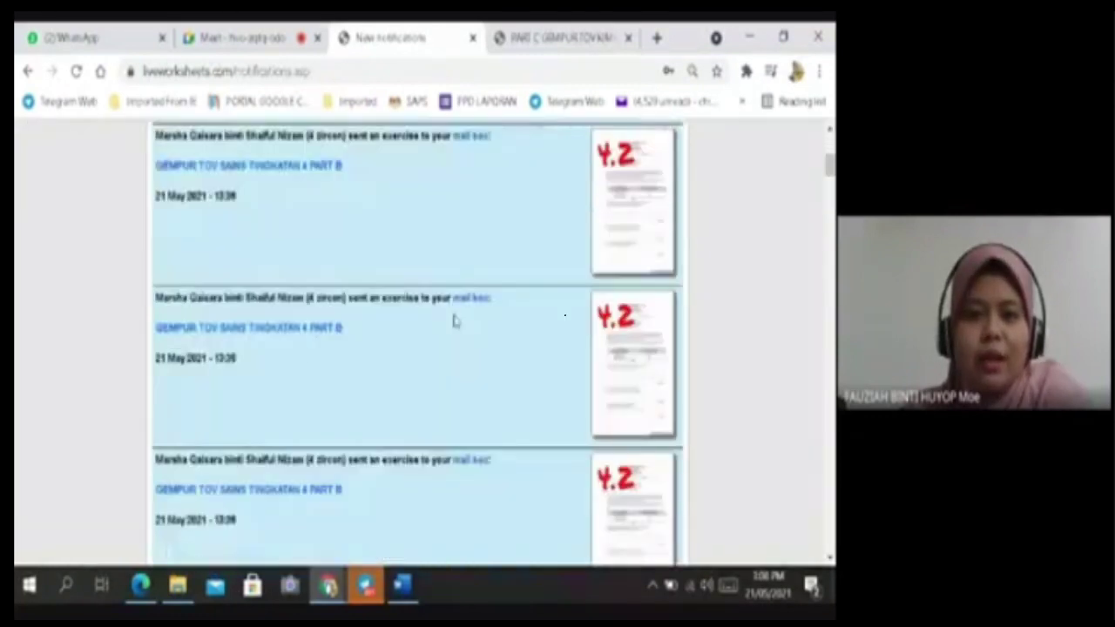
scroll(277, 305, up, 2)
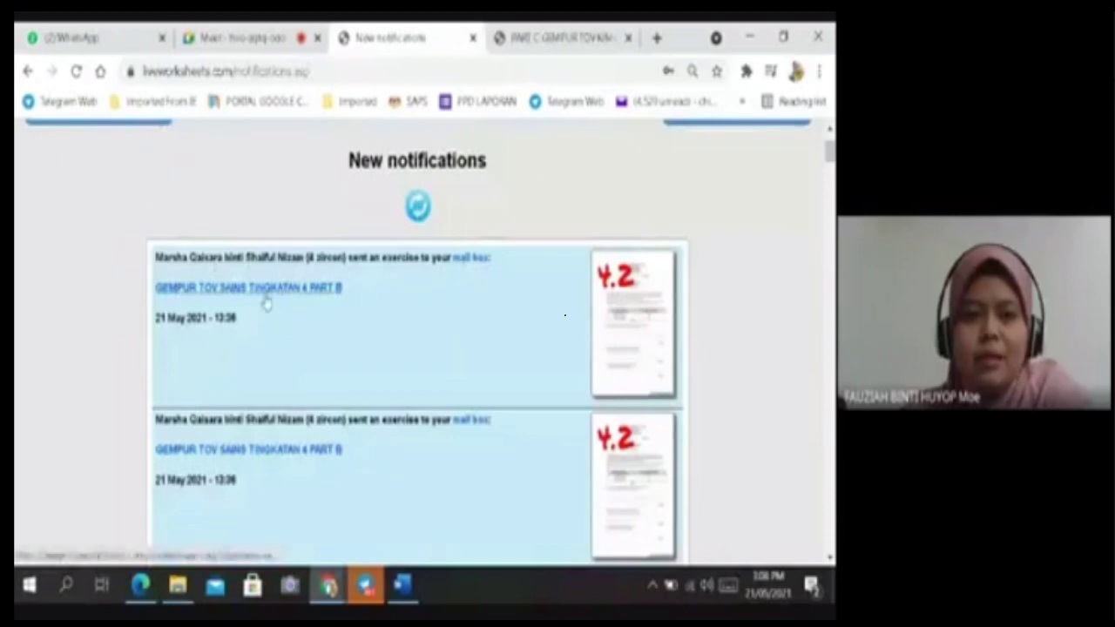
scroll(301, 311, down, 1)
scroll(338, 329, down, 5)
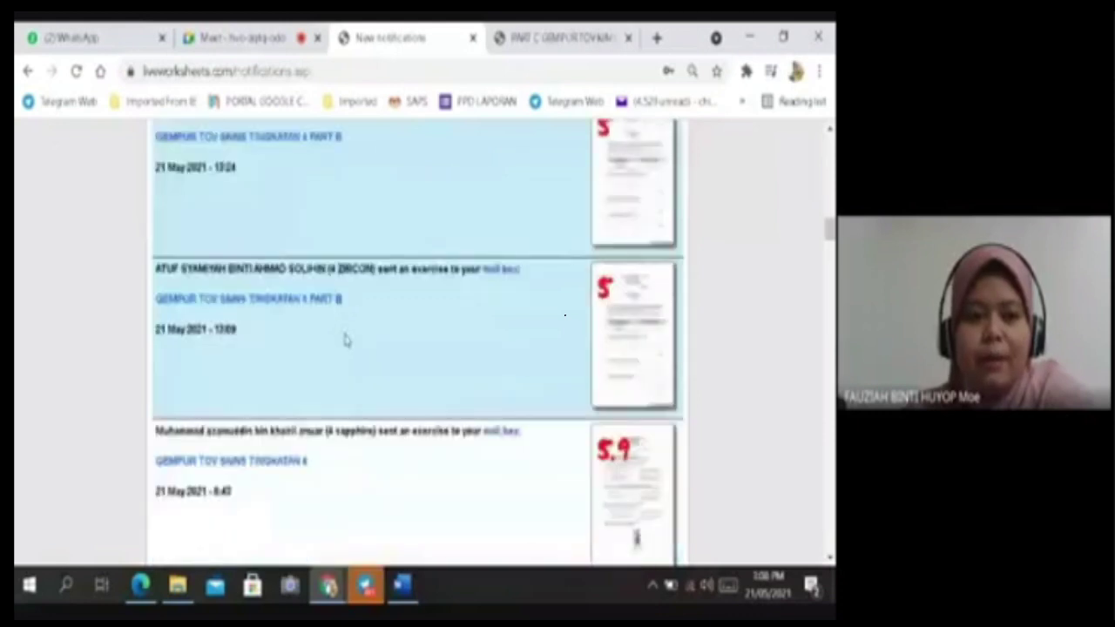
scroll(348, 341, down, 3)
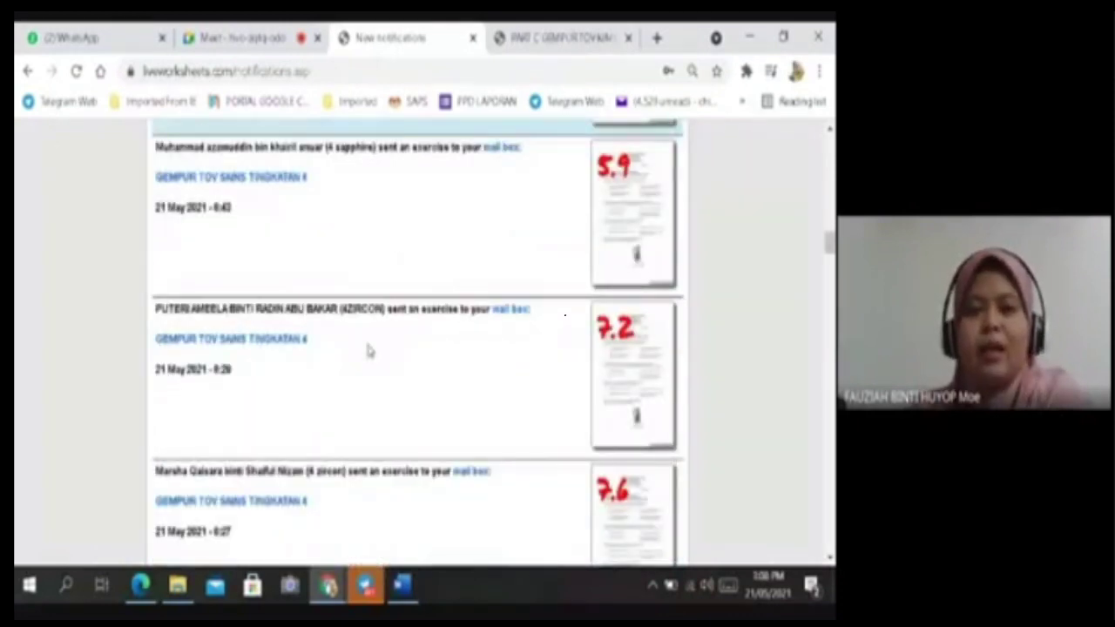
scroll(367, 350, up, 10)
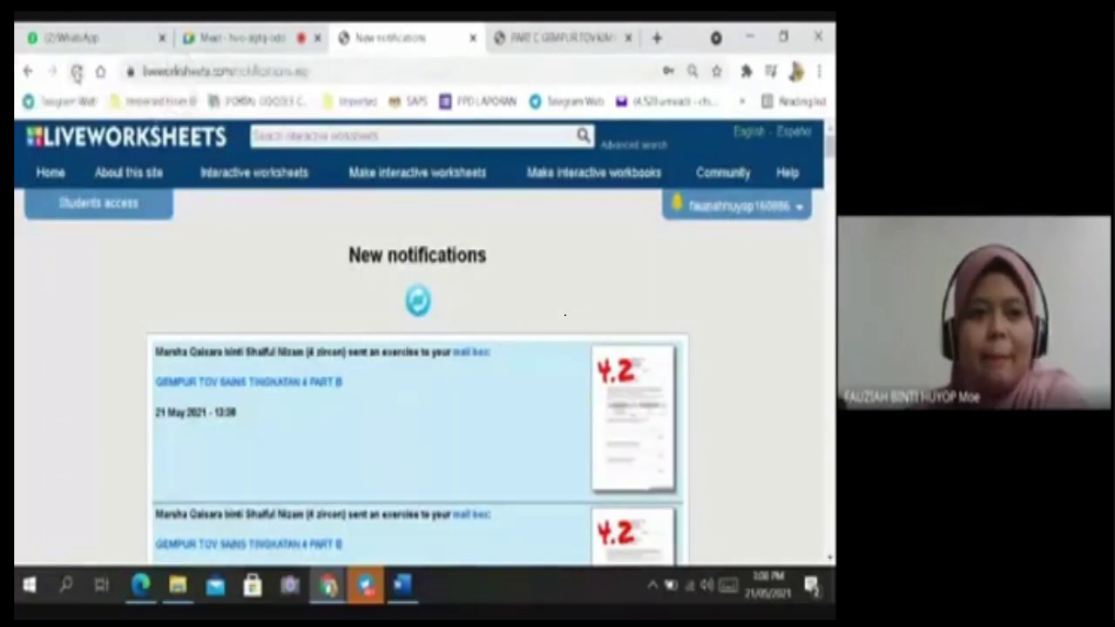
Reload the notifications page so the entries show as read.
click(77, 73)
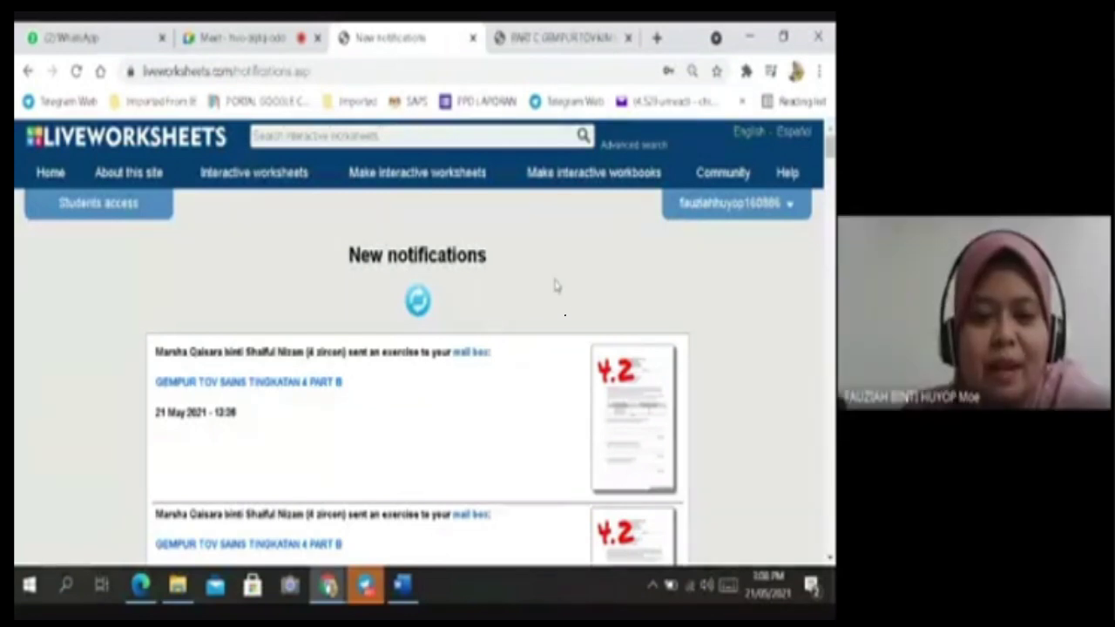
scroll(540, 331, down, 5)
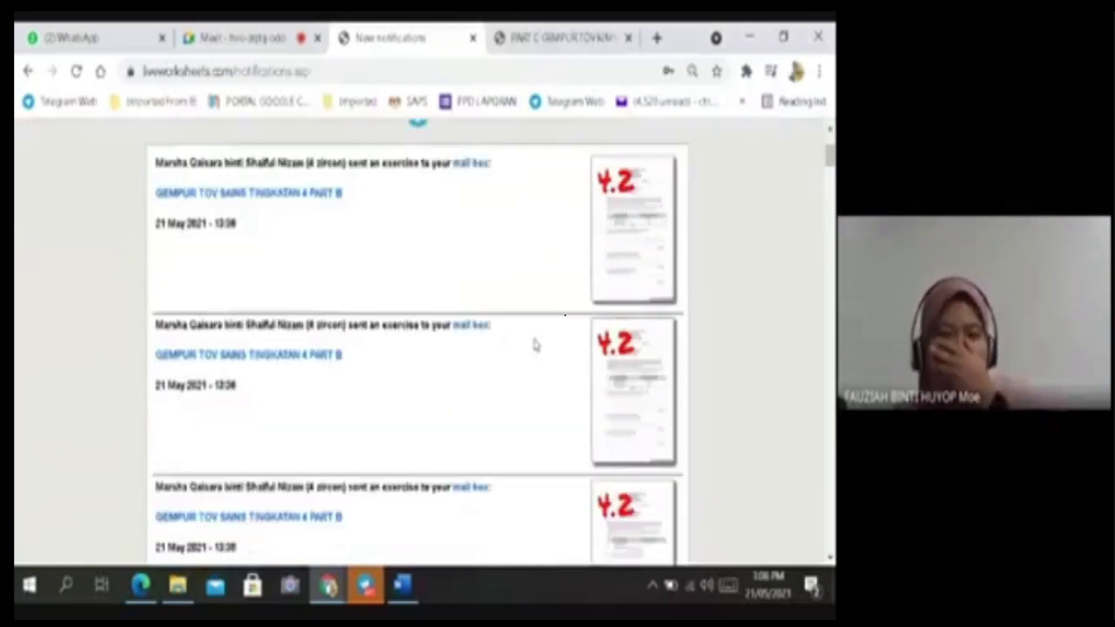
scroll(533, 343, up, 5)
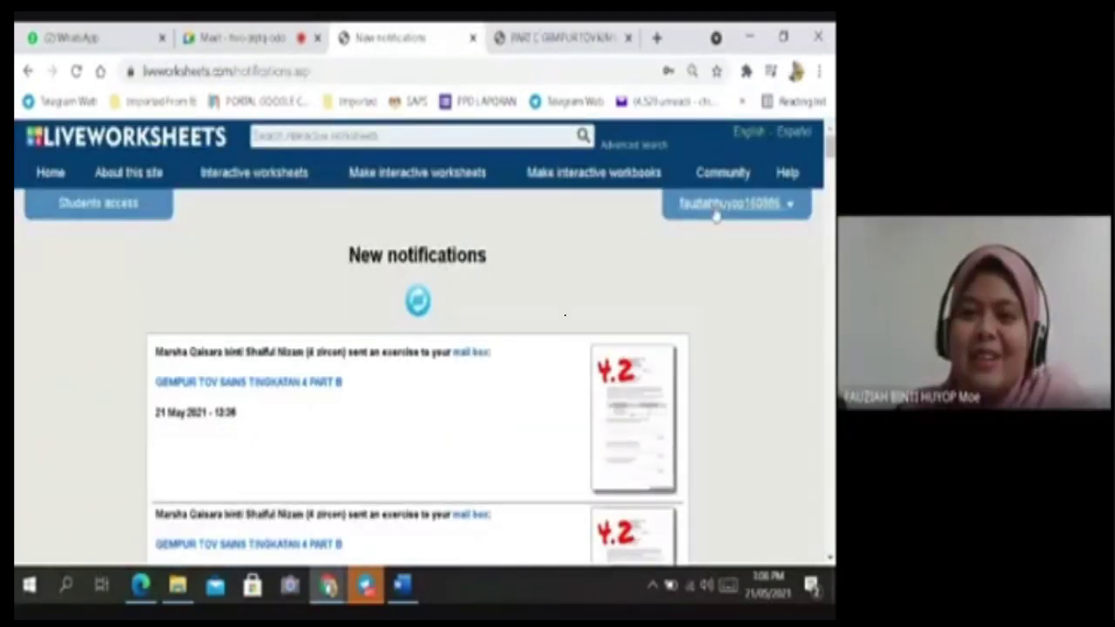
click(716, 209)
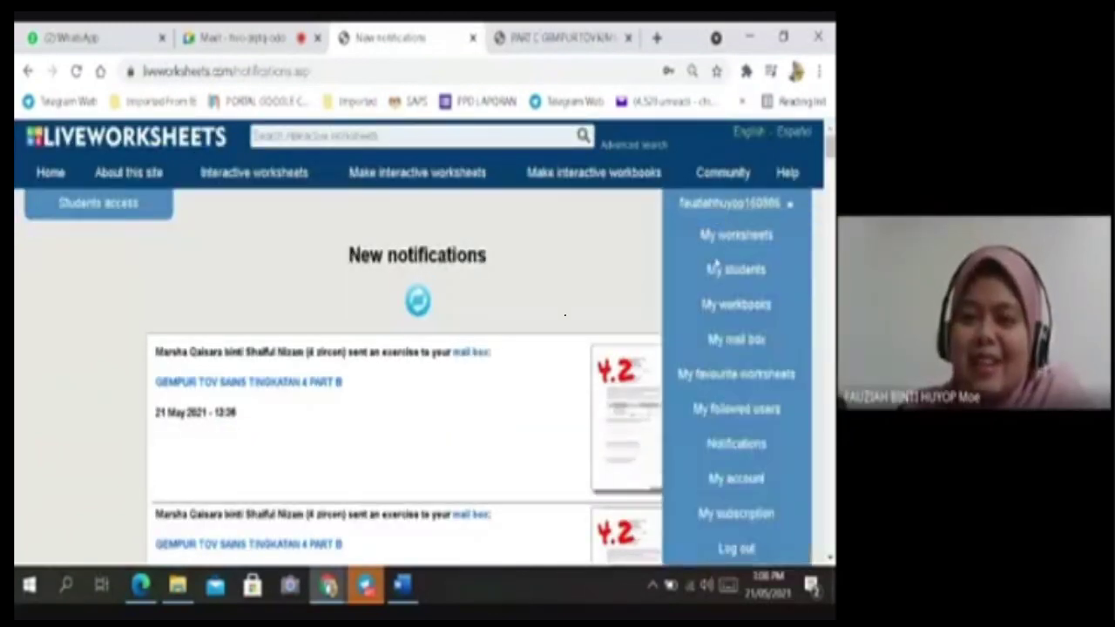
Open My mail box and filter received answers to grade level 4 Diamond.
click(747, 347)
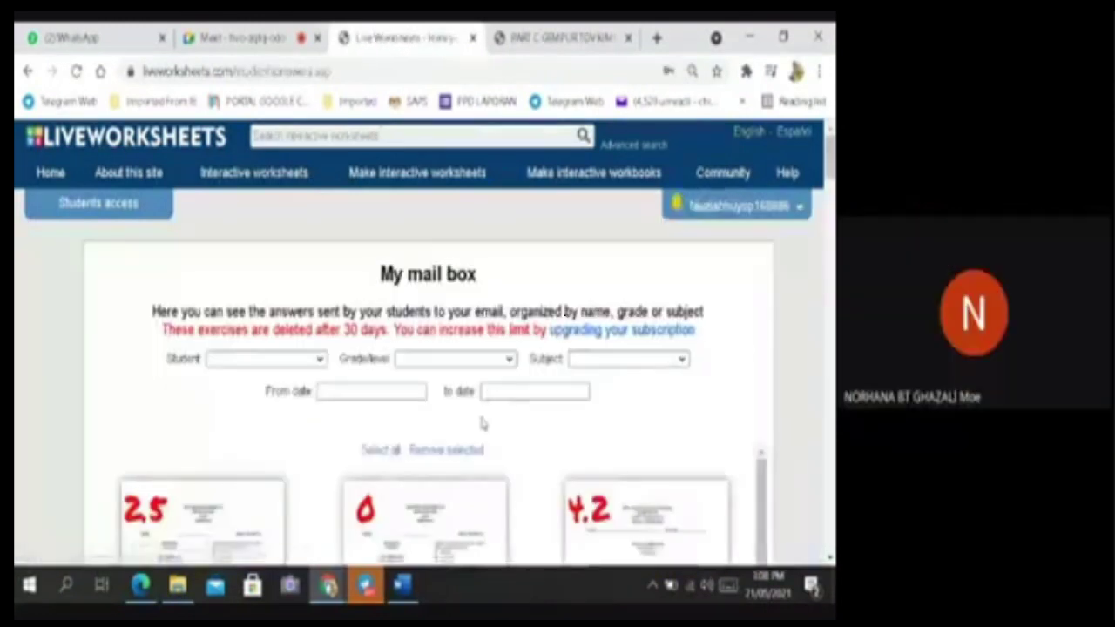
scroll(483, 422, down, 2)
scroll(489, 410, up, 2)
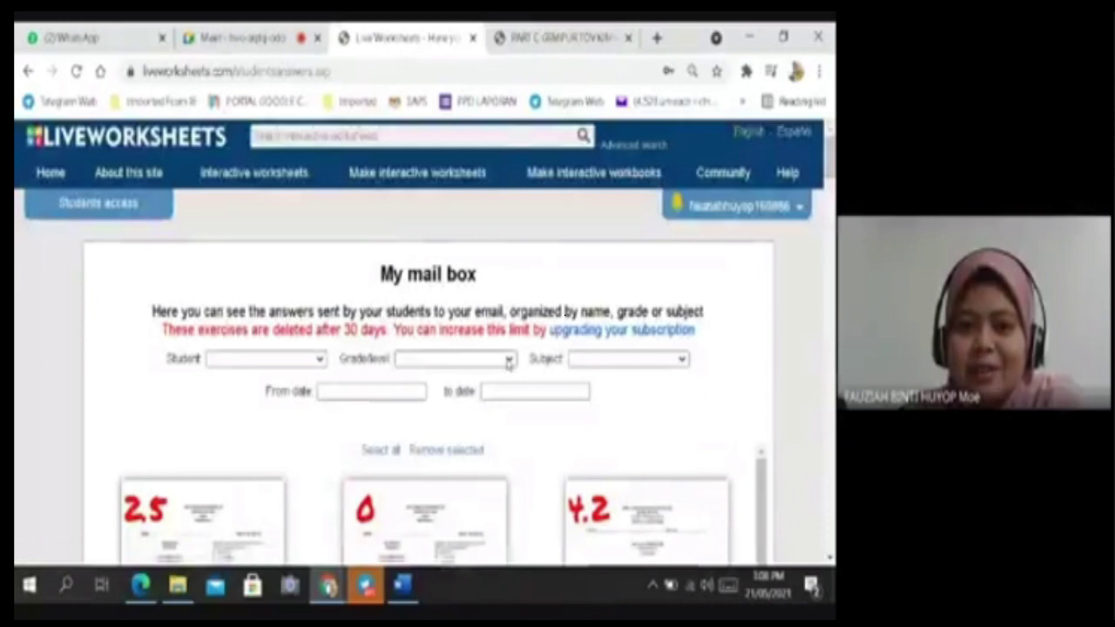
click(453, 358)
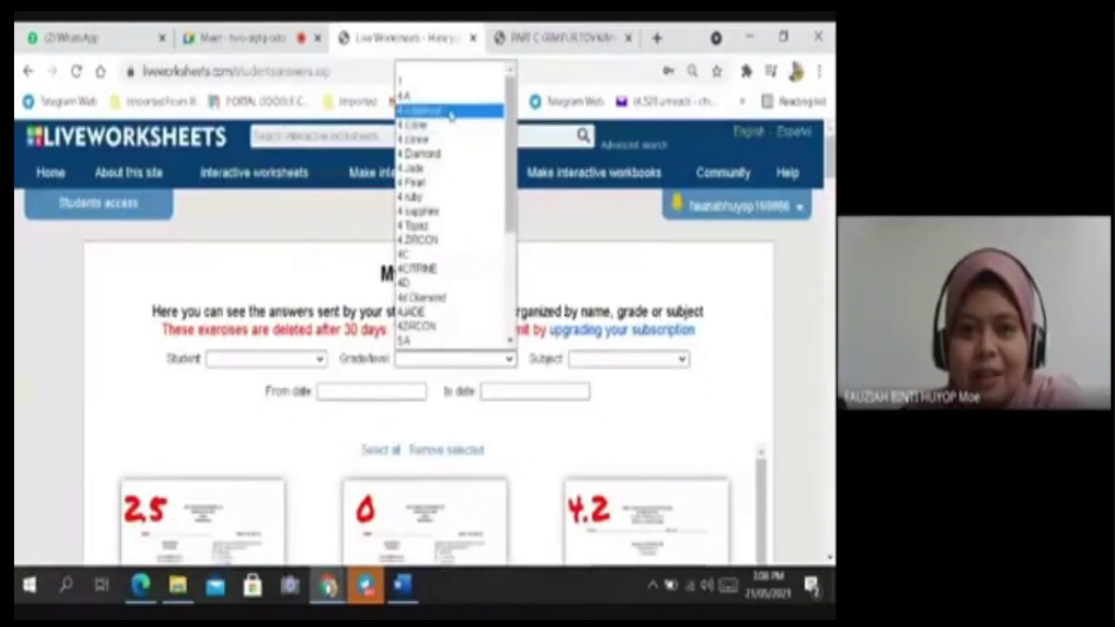
click(429, 156)
scroll(525, 423, down, 3)
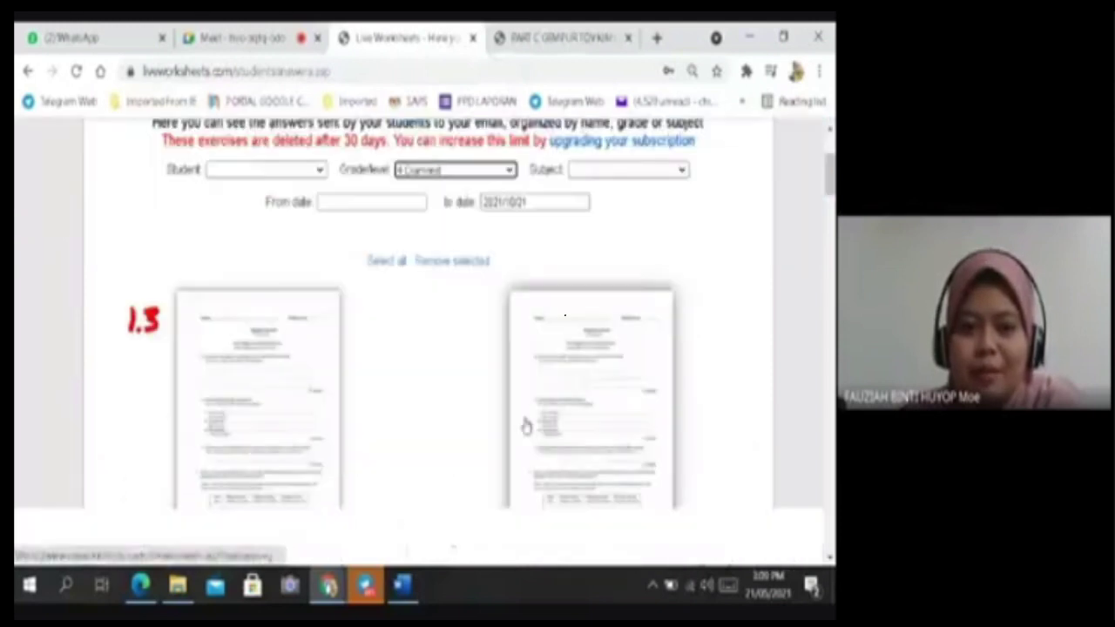
scroll(552, 415, down, 7)
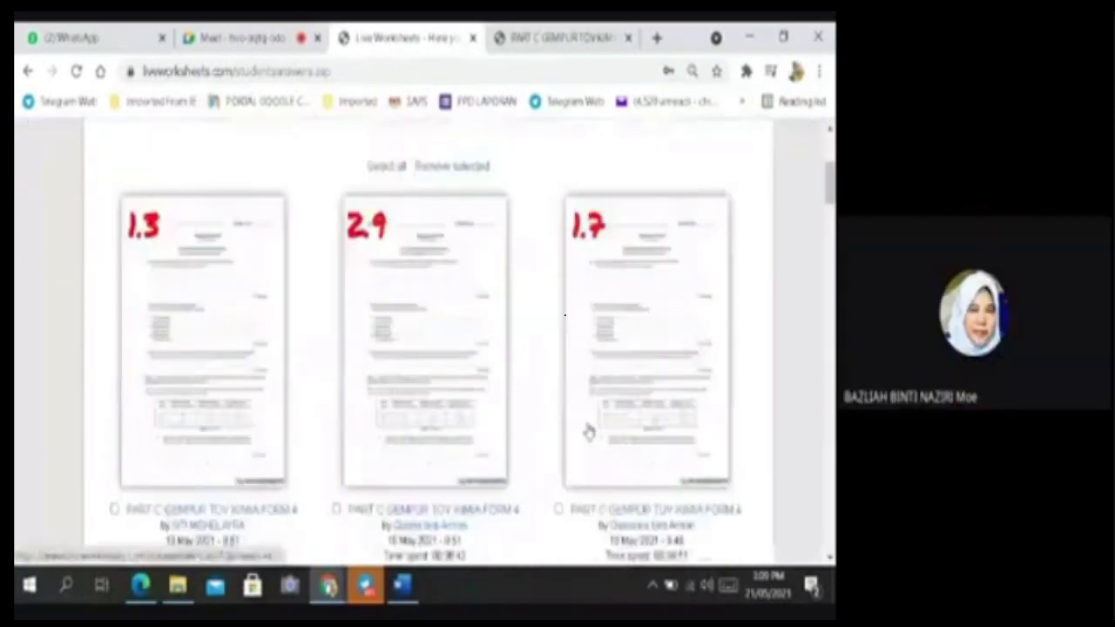
scroll(588, 431, down, 8)
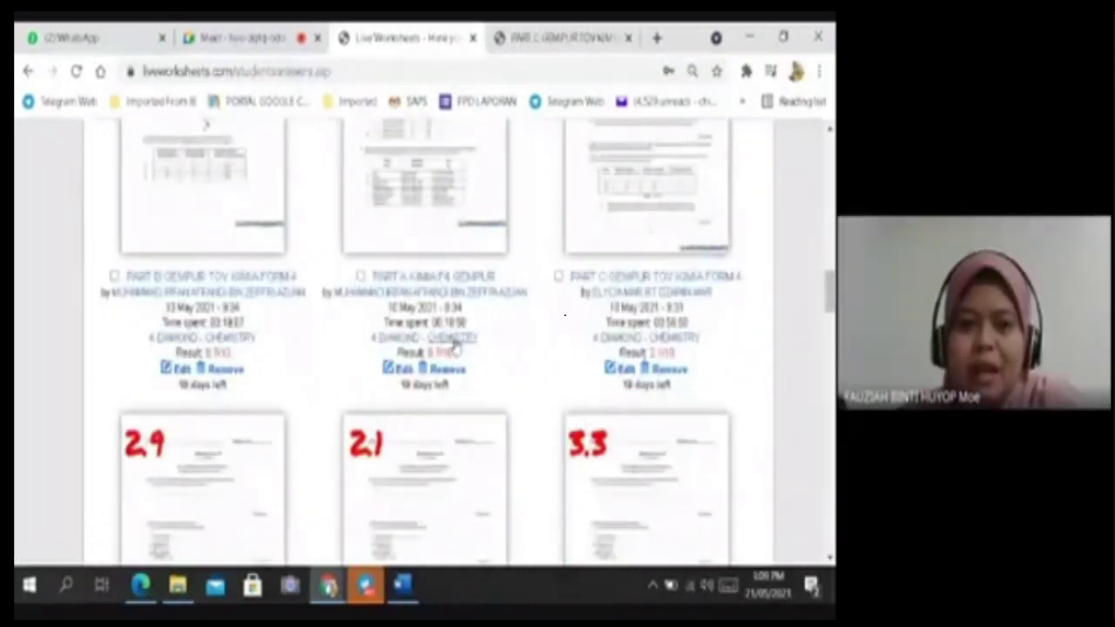
scroll(457, 379, up, 3)
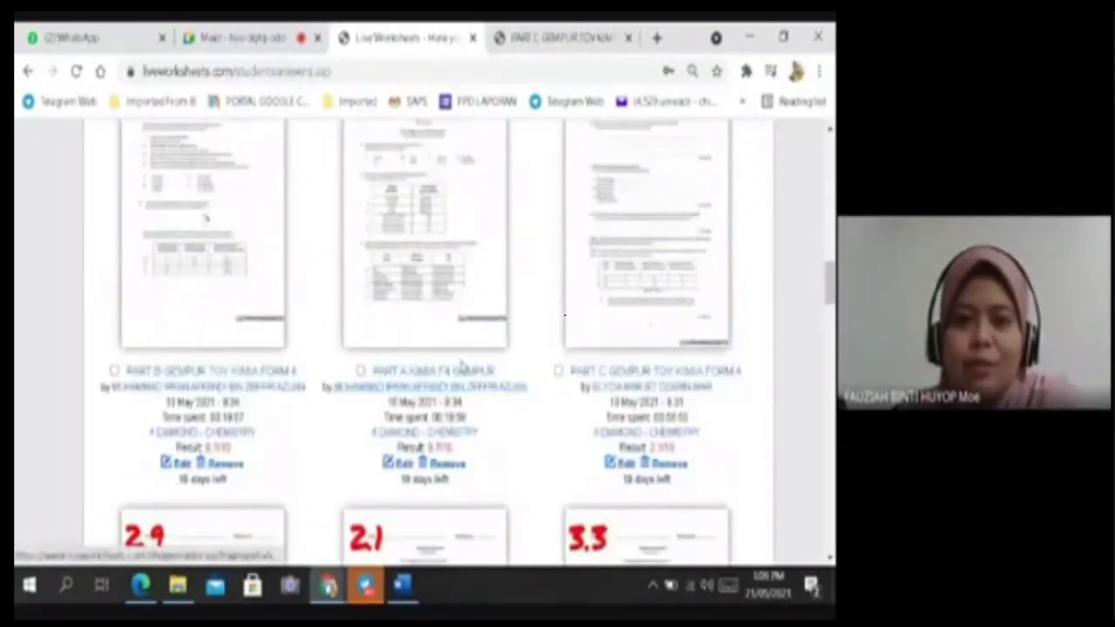
scroll(457, 379, up, 12)
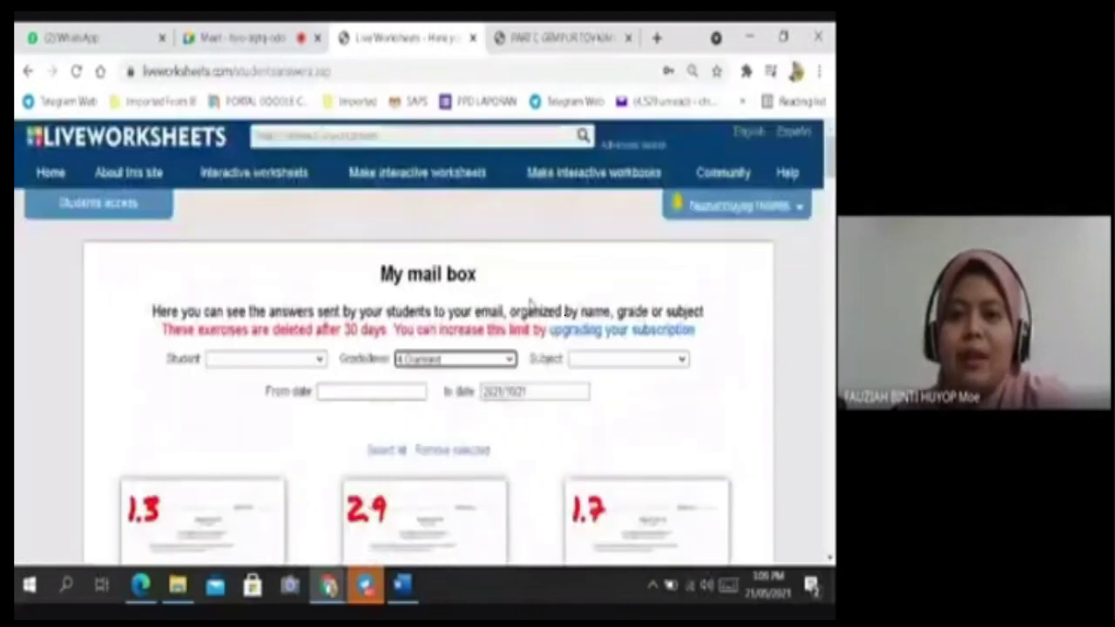
click(734, 209)
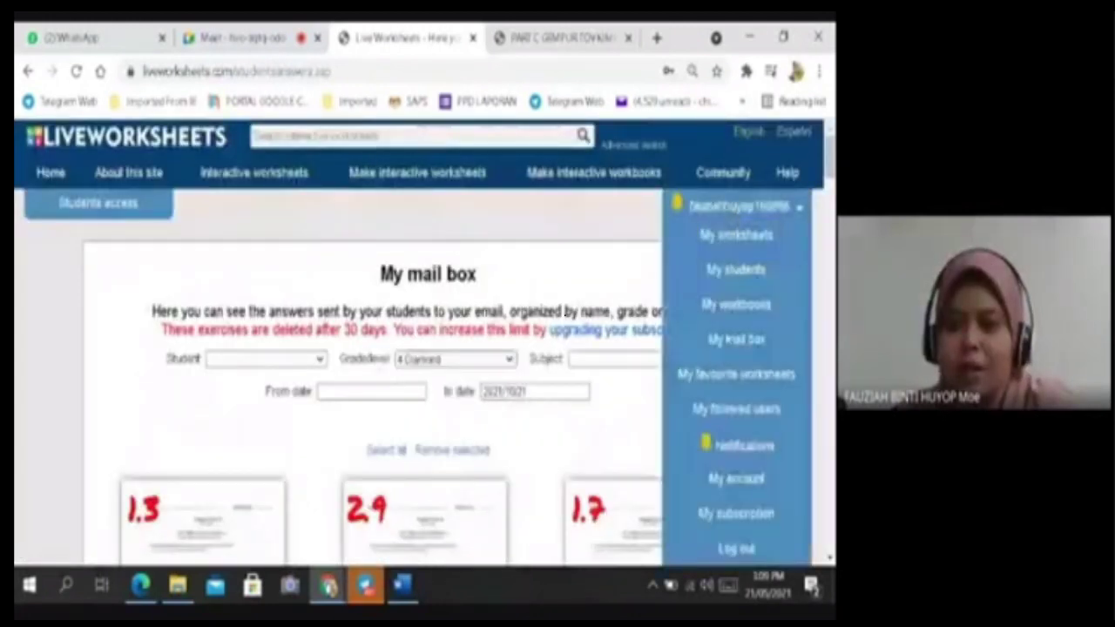
Open New notifications and a student's LATIHAN PDPR KIMIA F4 answers.
click(731, 446)
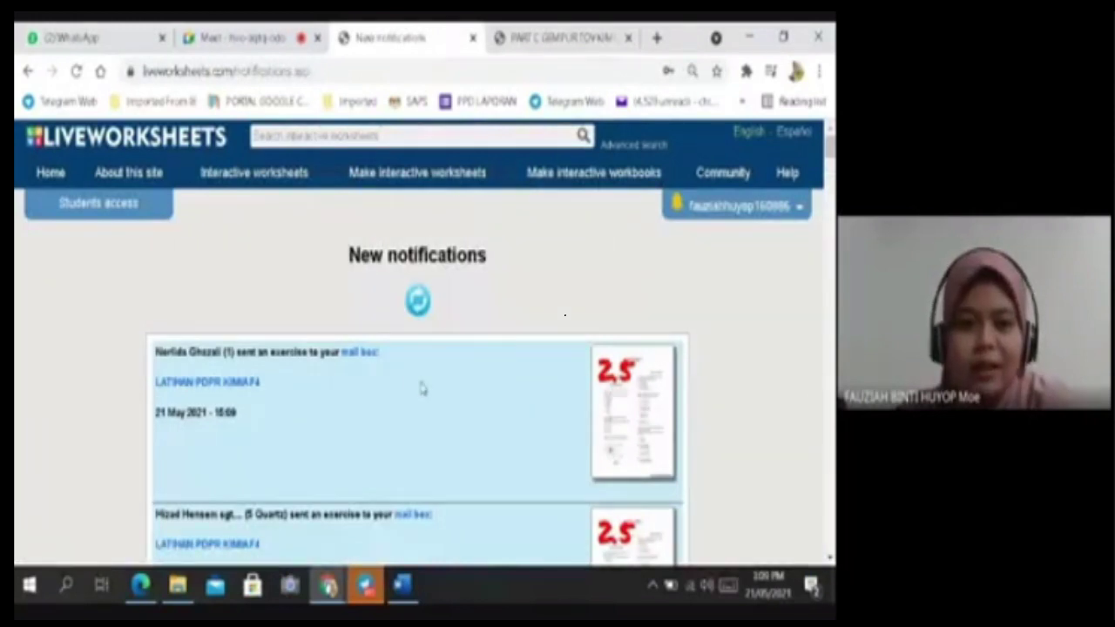
scroll(421, 388, down, 1)
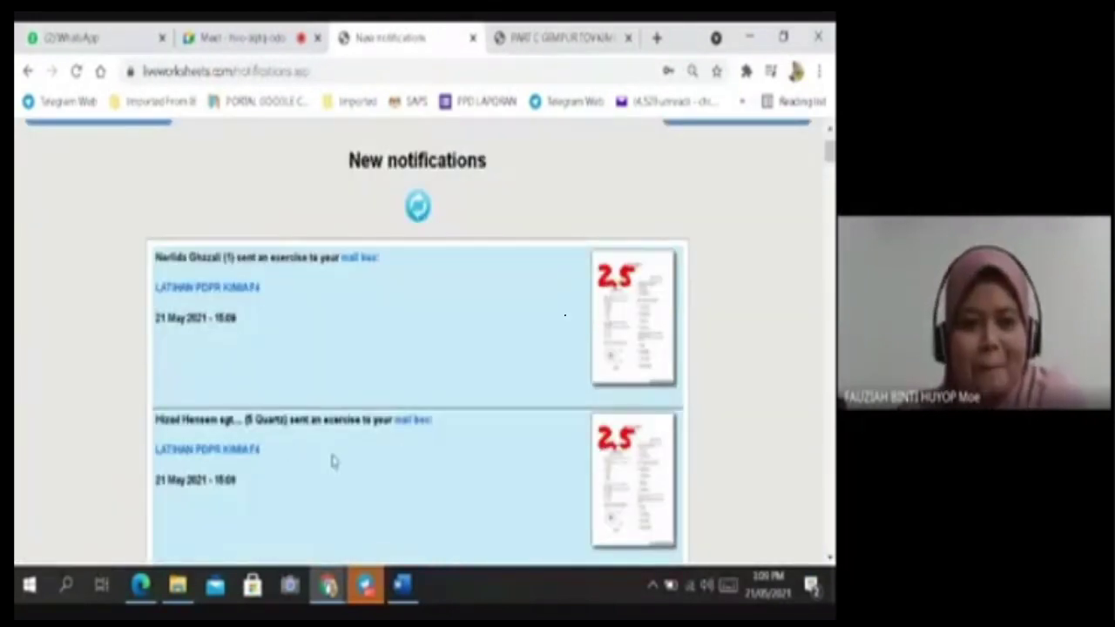
click(243, 448)
Review the submitted answers, then return to the New notifications page.
scroll(618, 348, down, 2)
scroll(619, 348, down, 7)
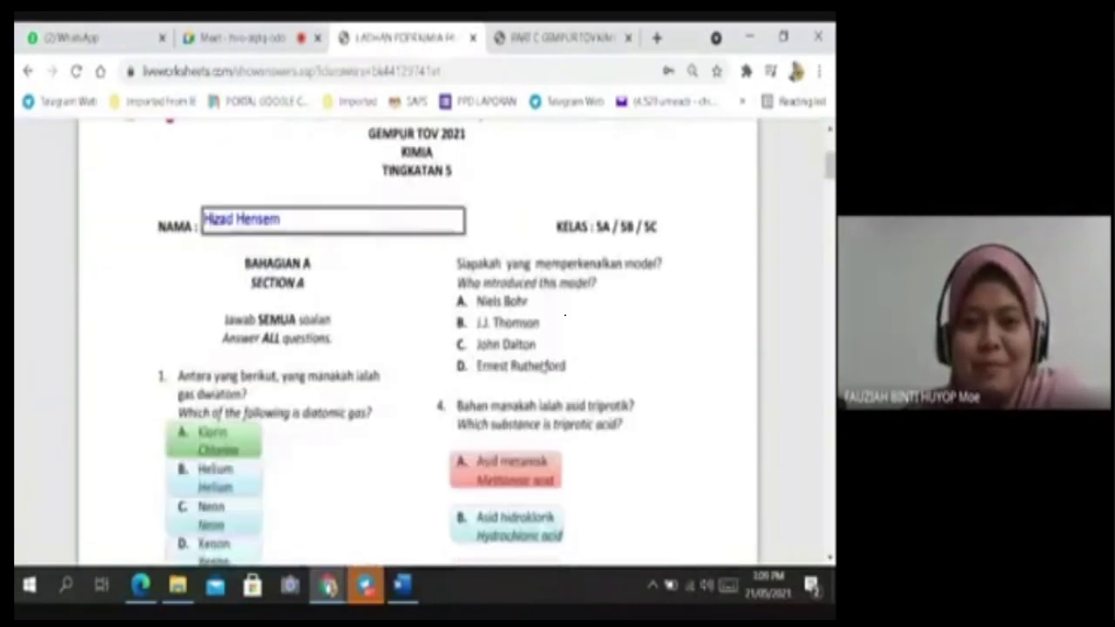
scroll(485, 391, down, 4)
scroll(540, 365, up, 12)
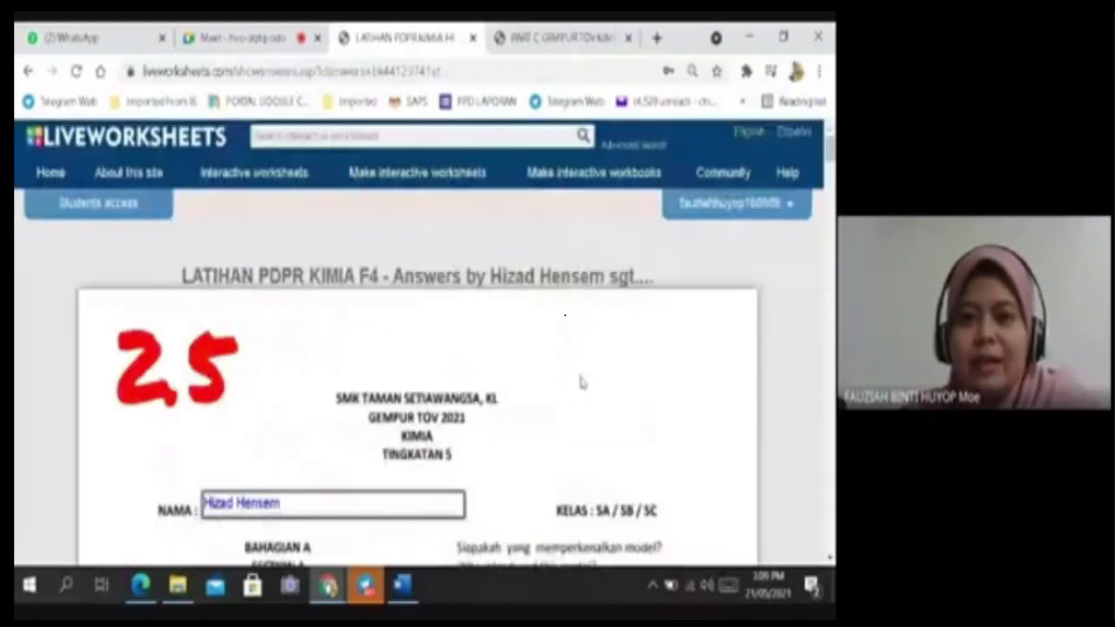
scroll(581, 381, down, 8)
scroll(597, 378, up, 6)
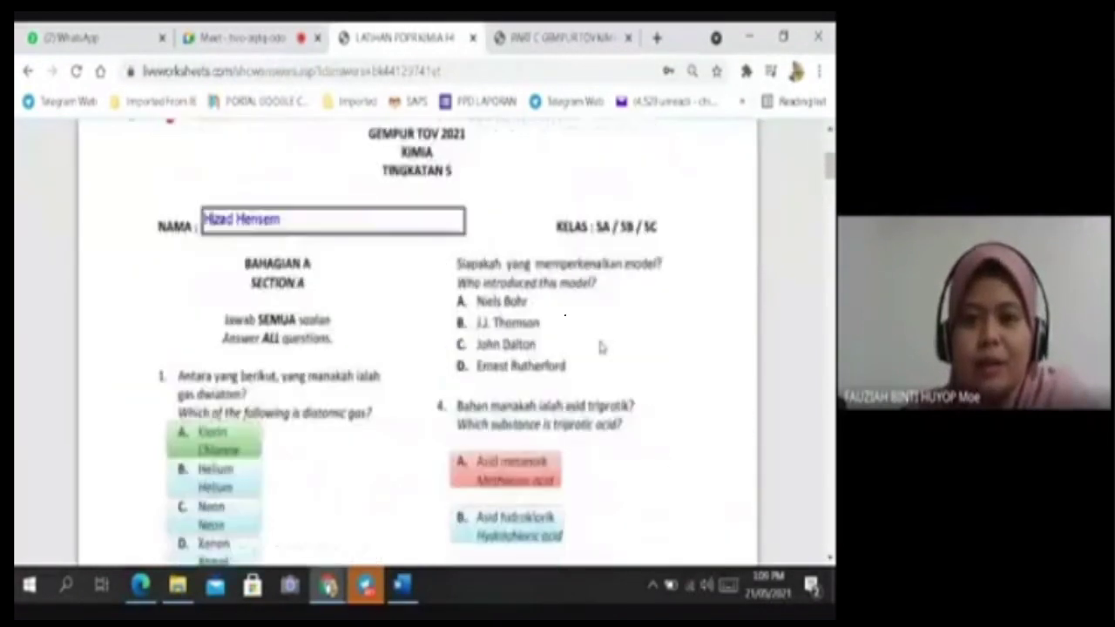
scroll(605, 344, up, 4)
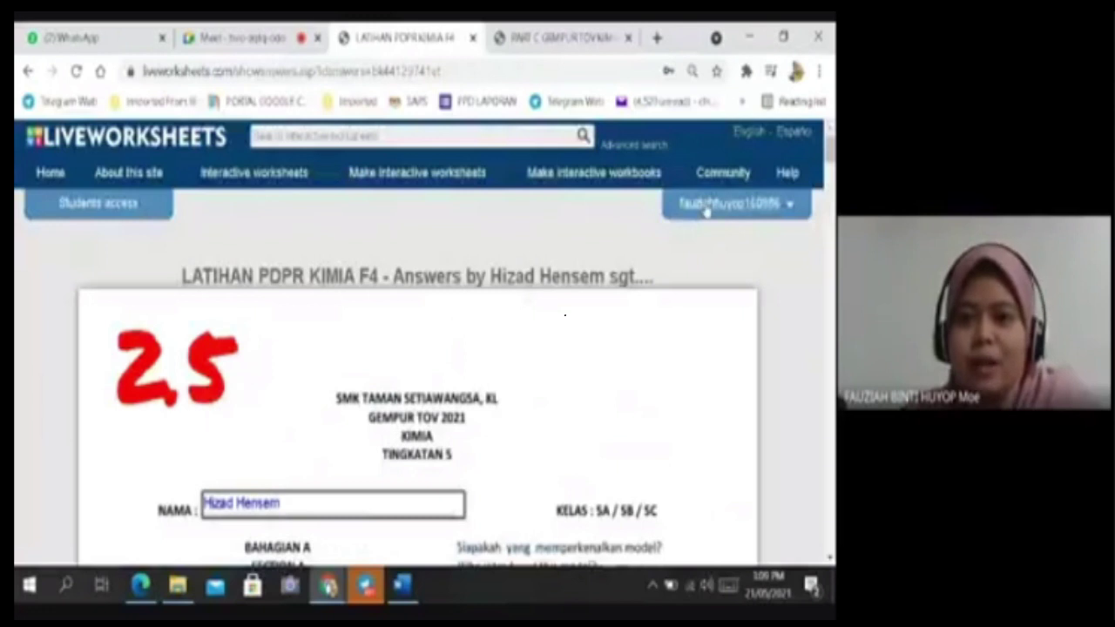
click(710, 203)
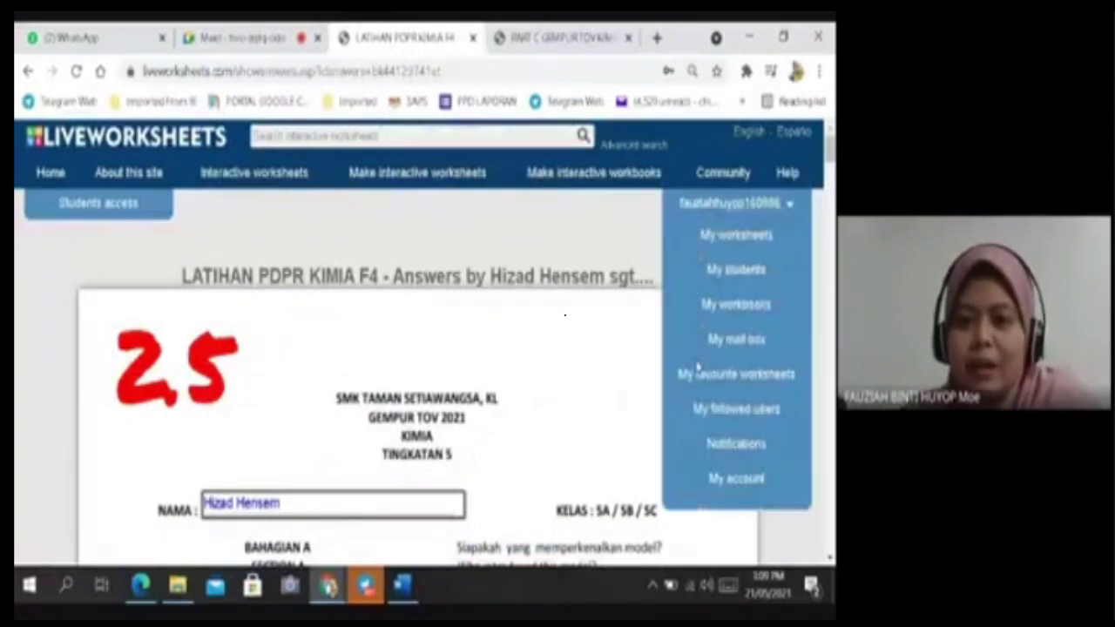
click(735, 444)
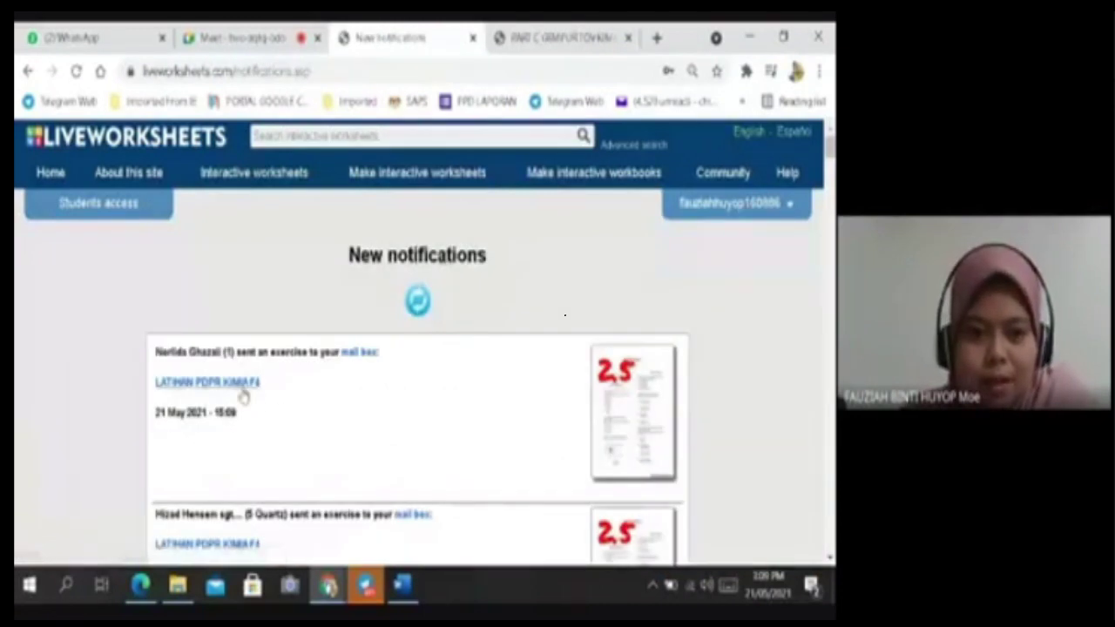
Go to the mail box and filter received answers to grade level 5 Quartz.
scroll(313, 399, down, 1)
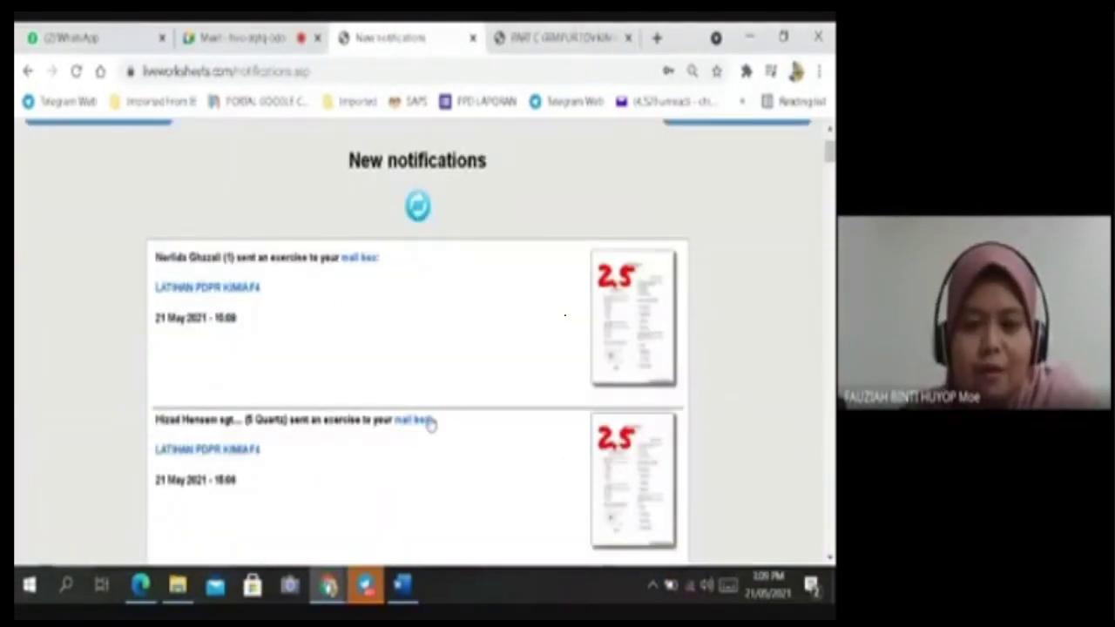
click(408, 424)
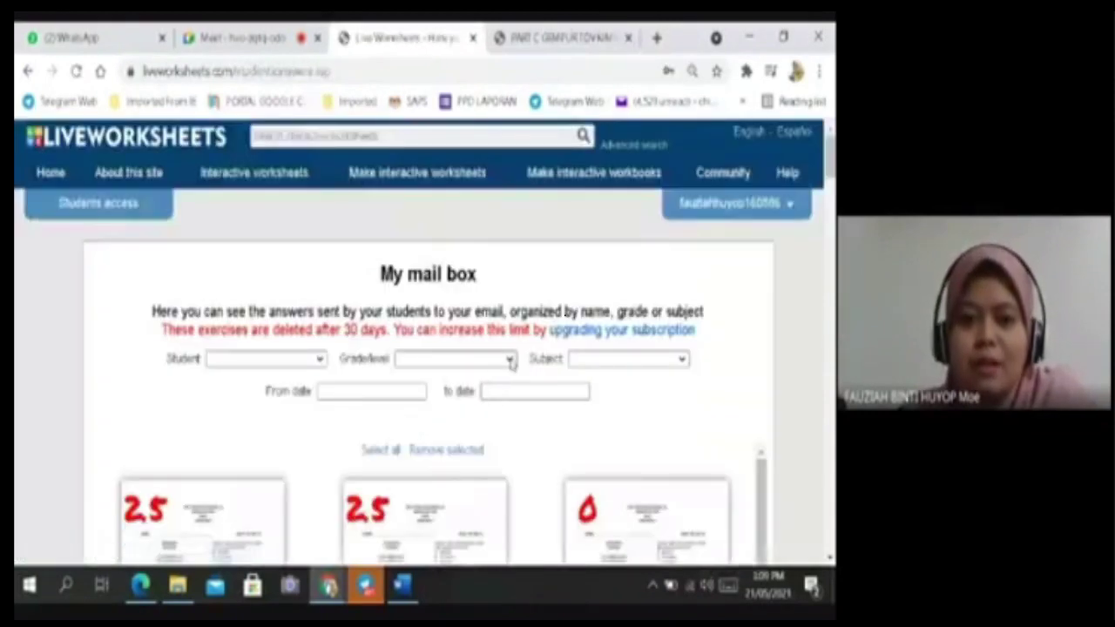
click(452, 358)
scroll(486, 309, down, 2)
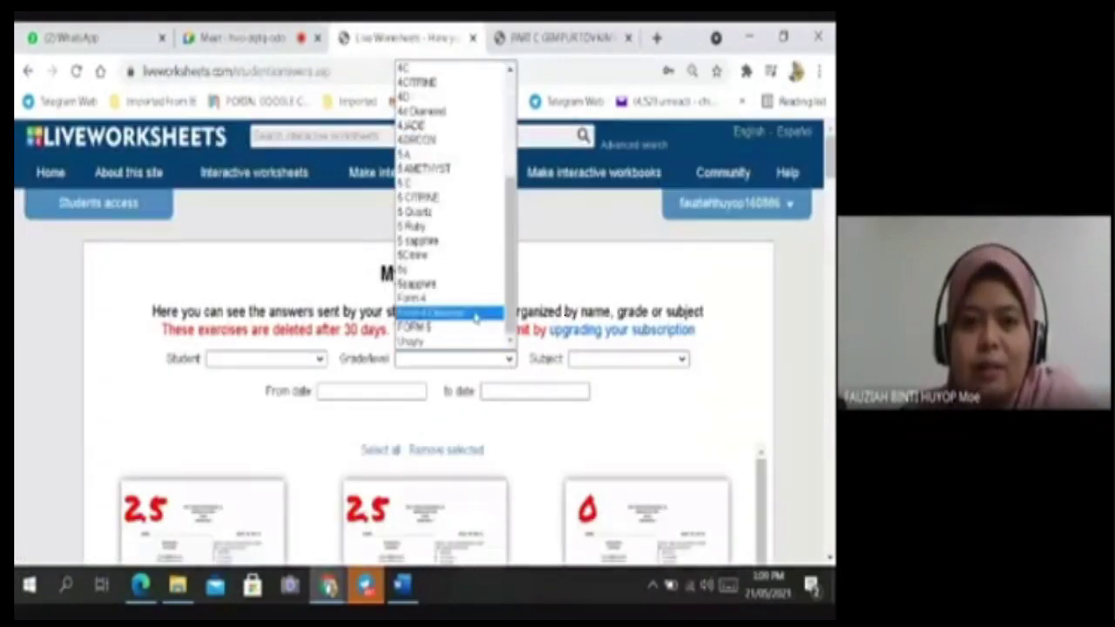
scroll(460, 296, up, 4)
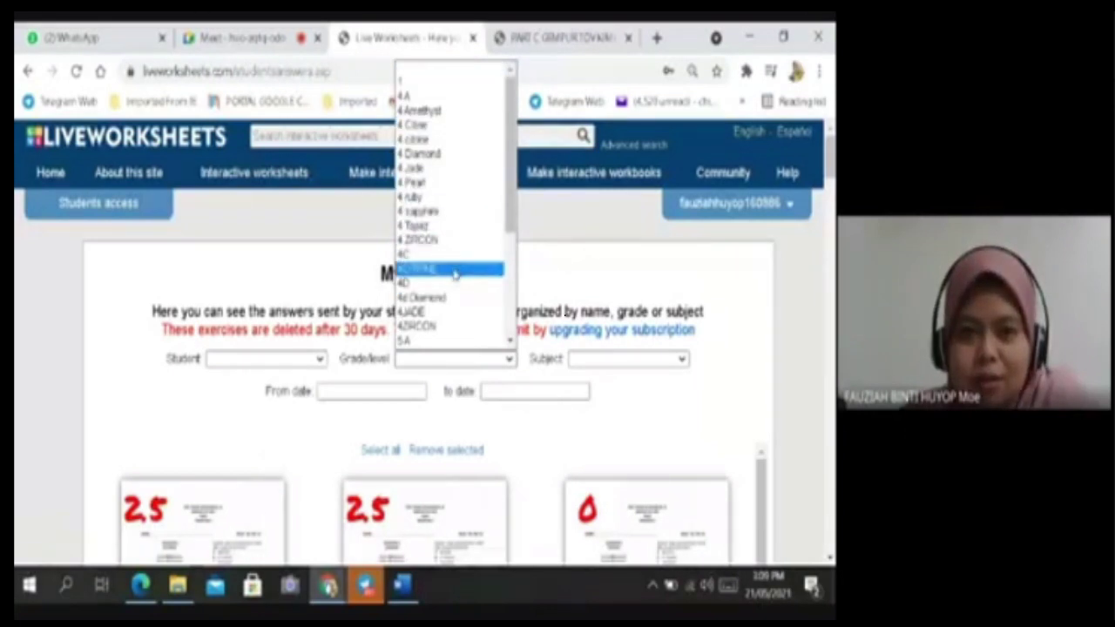
scroll(453, 273, down, 2)
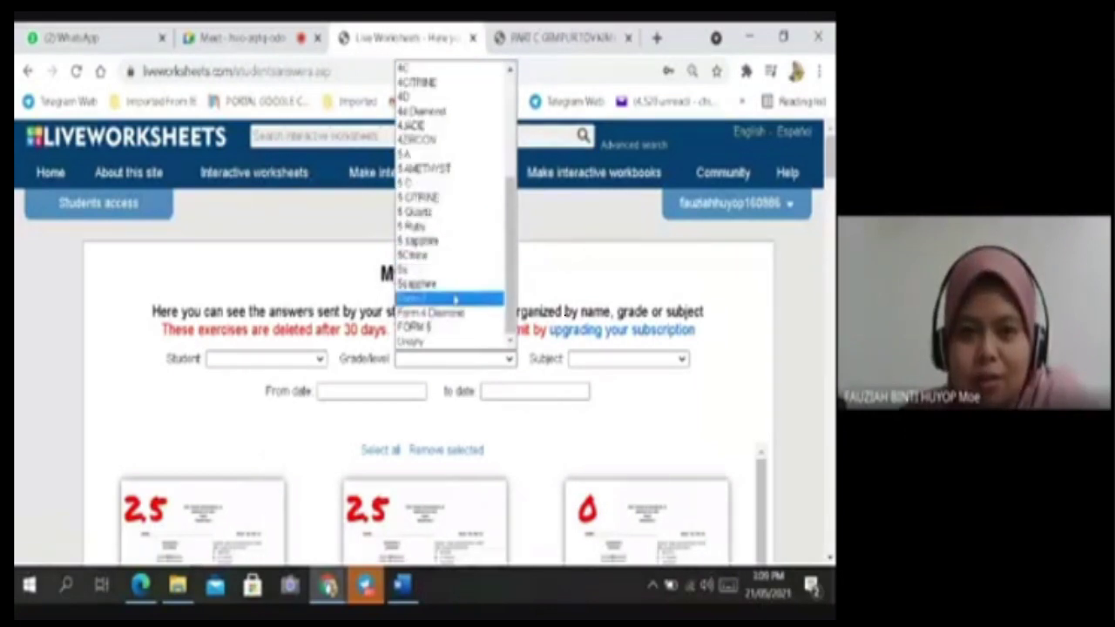
click(458, 223)
Highlight the 2.5-scored submission's 23-second time spent, then clear the highlight.
scroll(424, 447, down, 4)
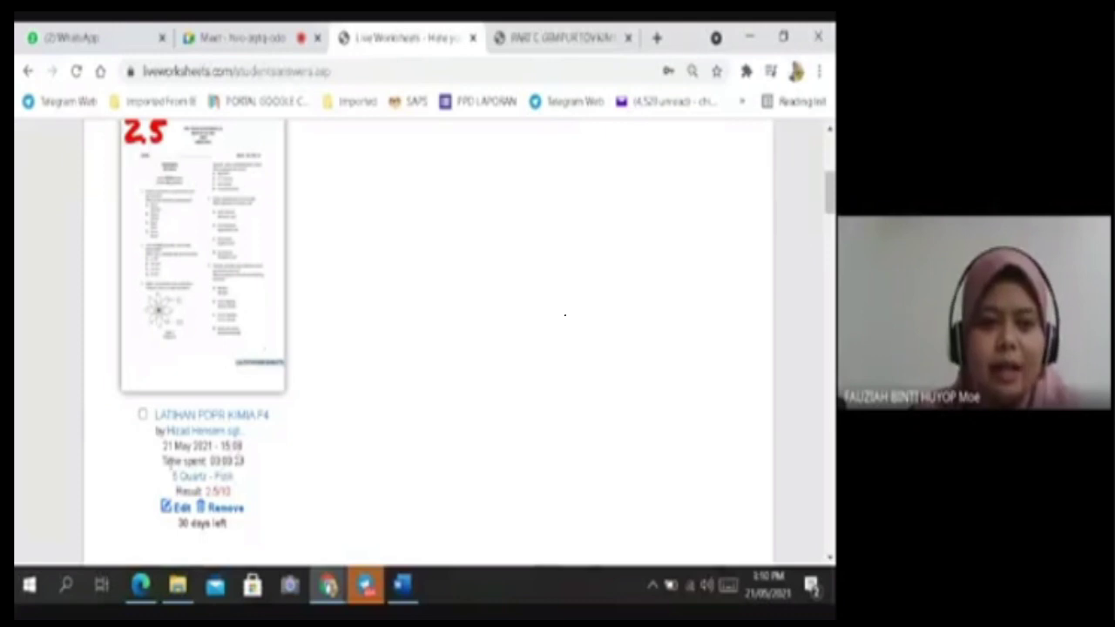
drag(164, 461, 244, 461)
click(270, 468)
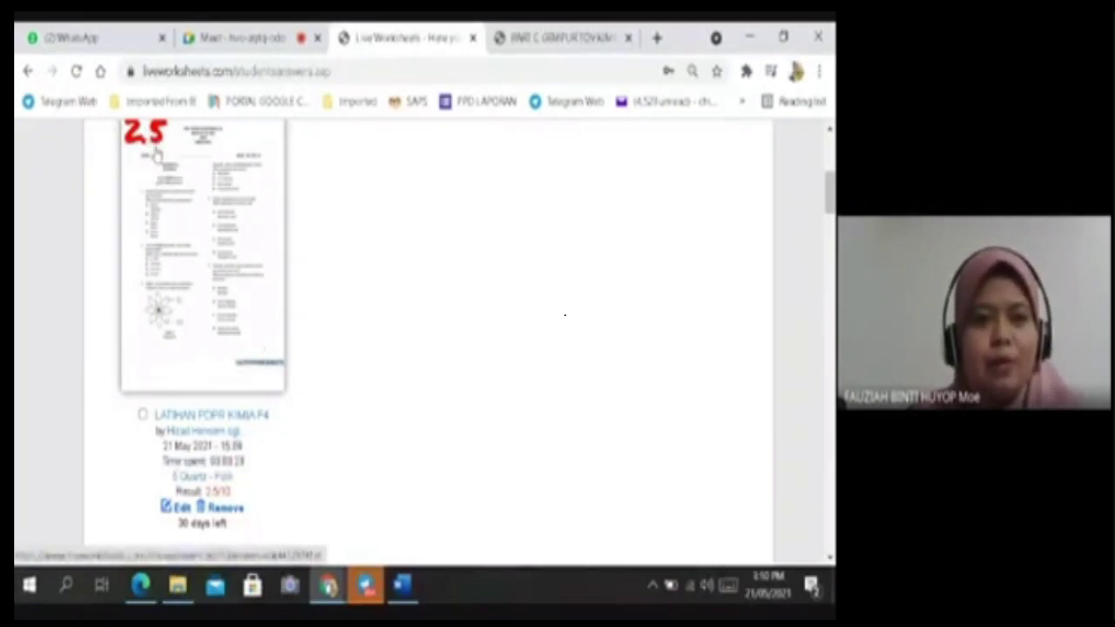
scroll(155, 155, up, 1)
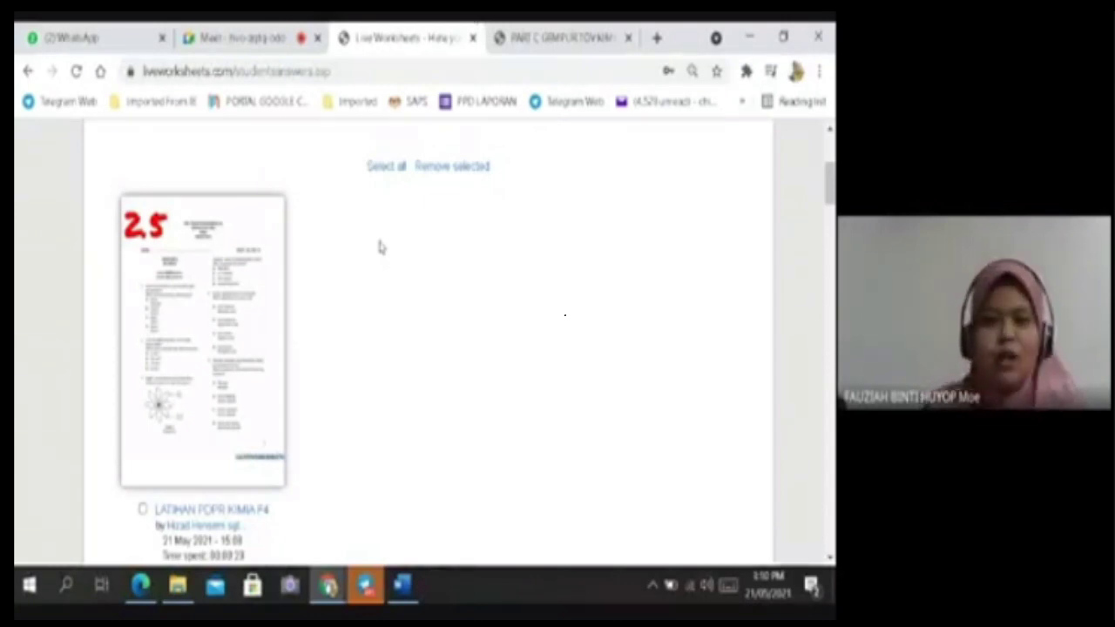
click(189, 306)
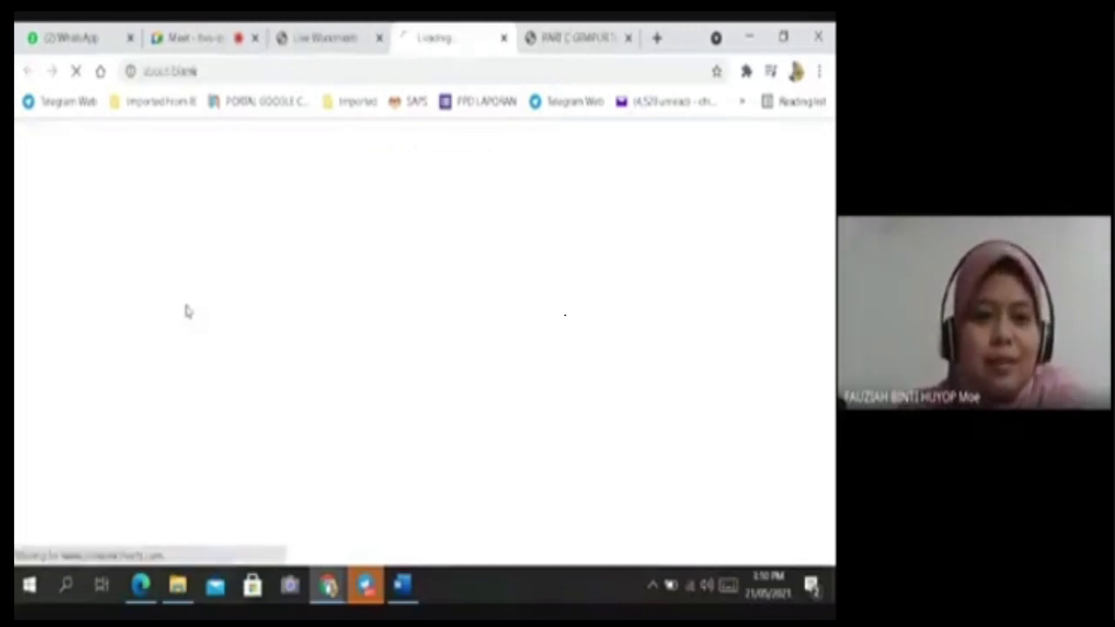
scroll(422, 331, down, 5)
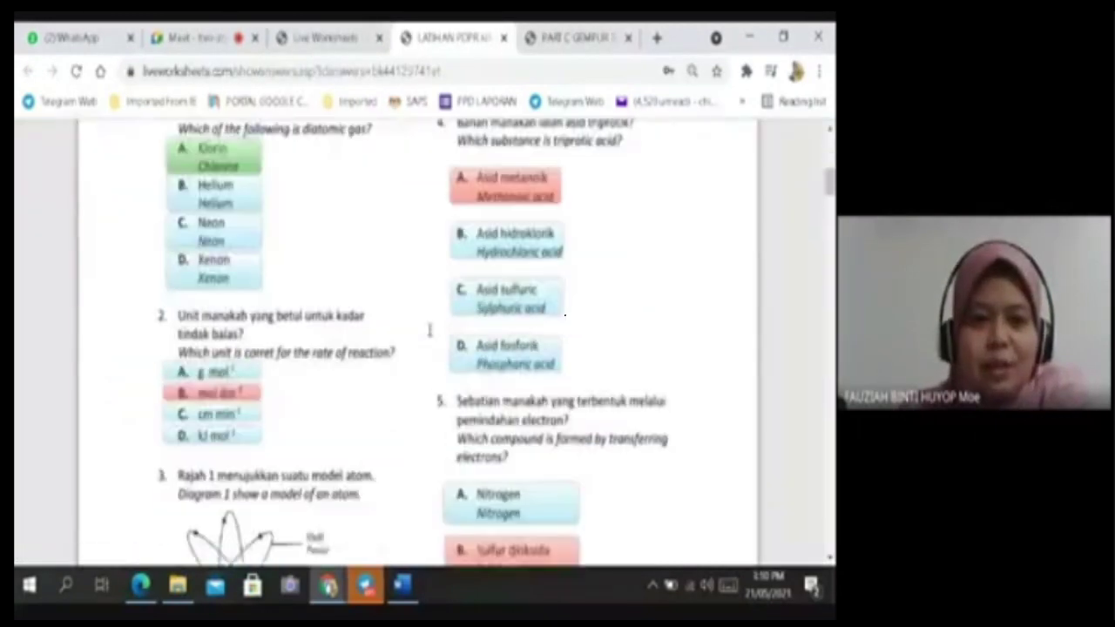
scroll(409, 331, up, 3)
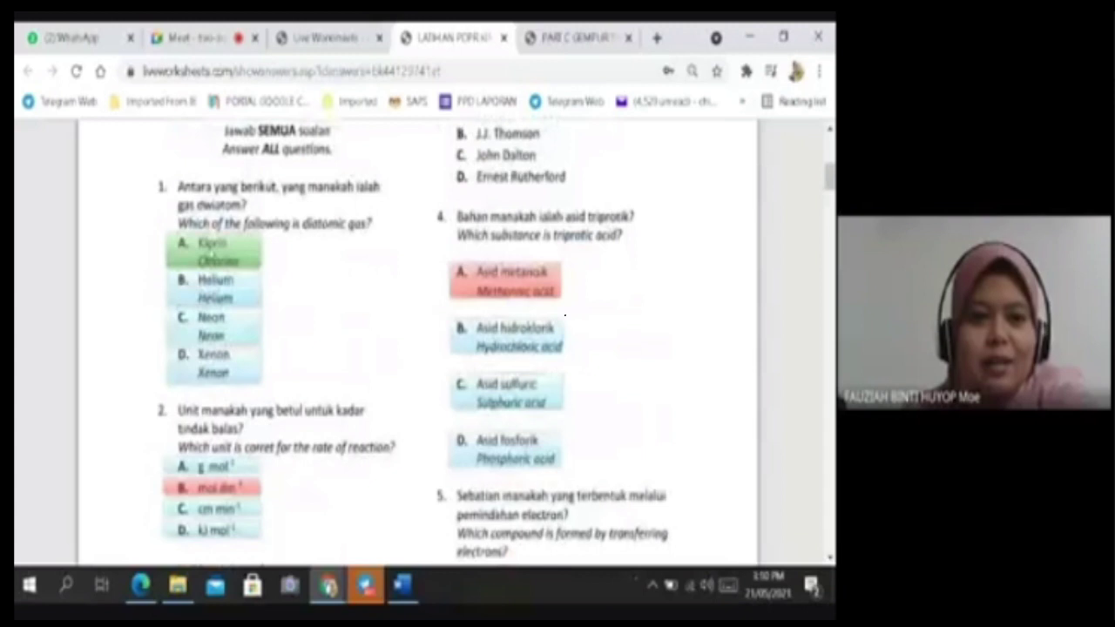
scroll(265, 383, down, 3)
scroll(501, 307, up, 6)
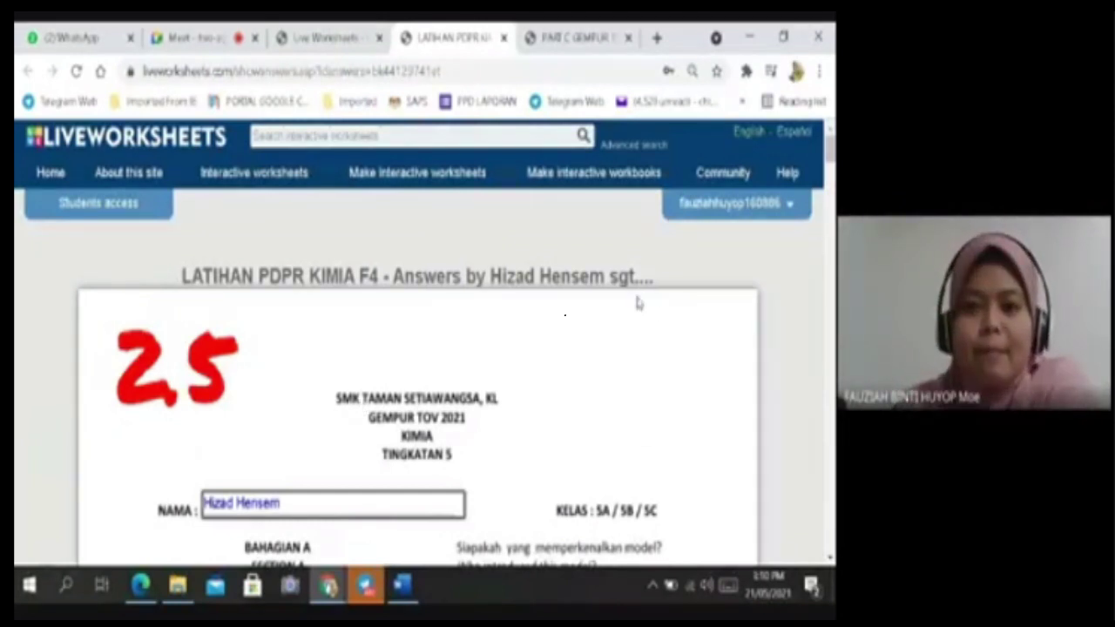
scroll(548, 367, down, 8)
scroll(548, 368, up, 8)
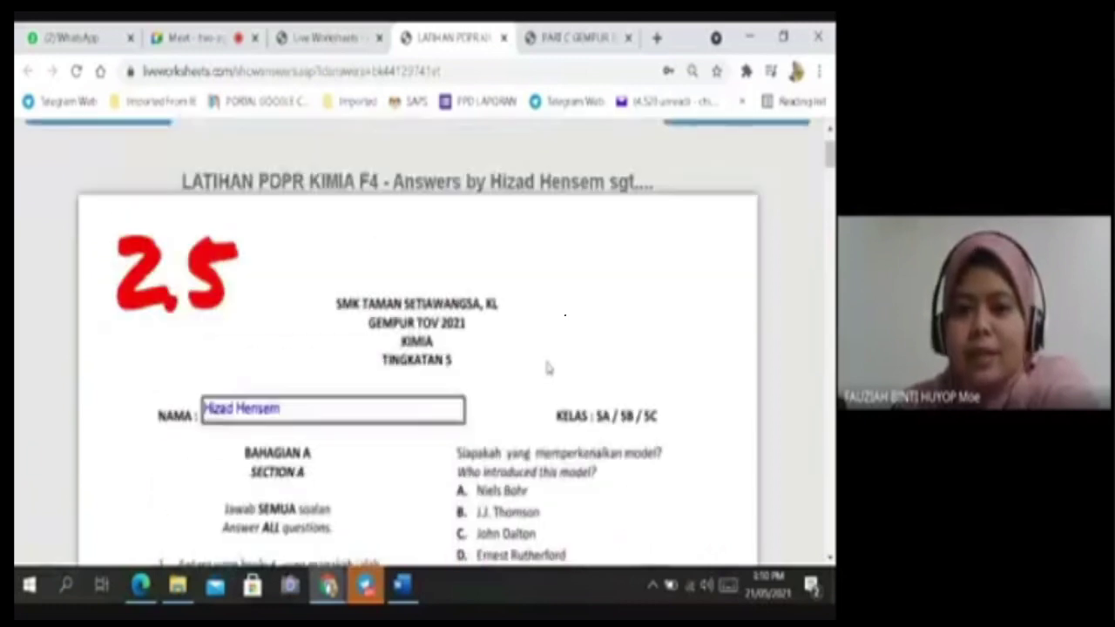
scroll(587, 405, down, 7)
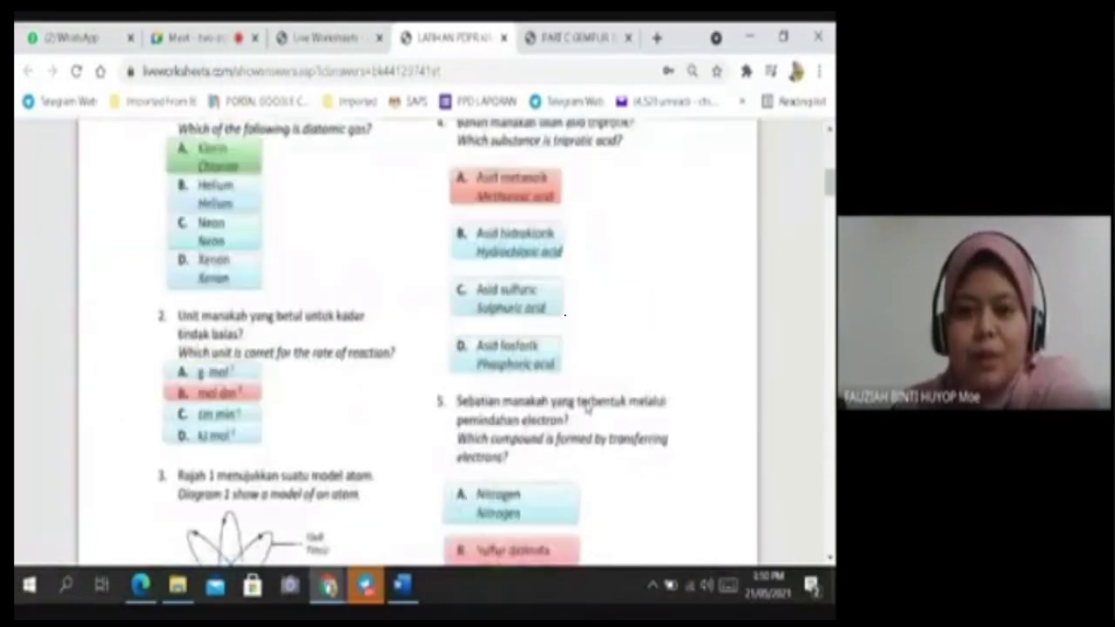
scroll(514, 440, up, 2)
scroll(417, 316, down, 4)
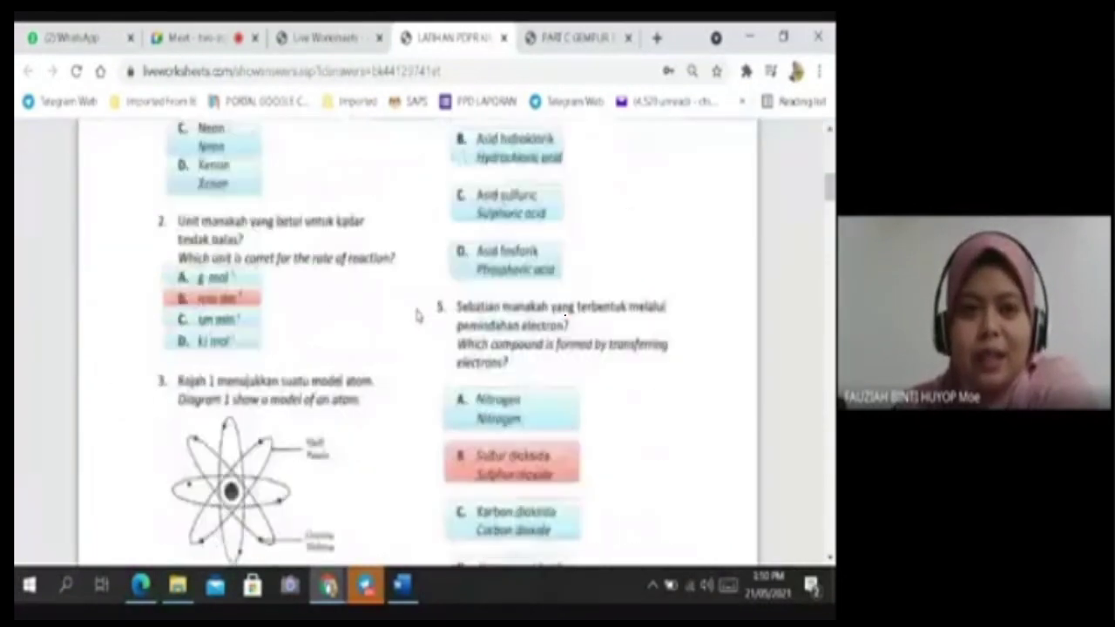
scroll(417, 317, down, 1)
scroll(417, 318, down, 2)
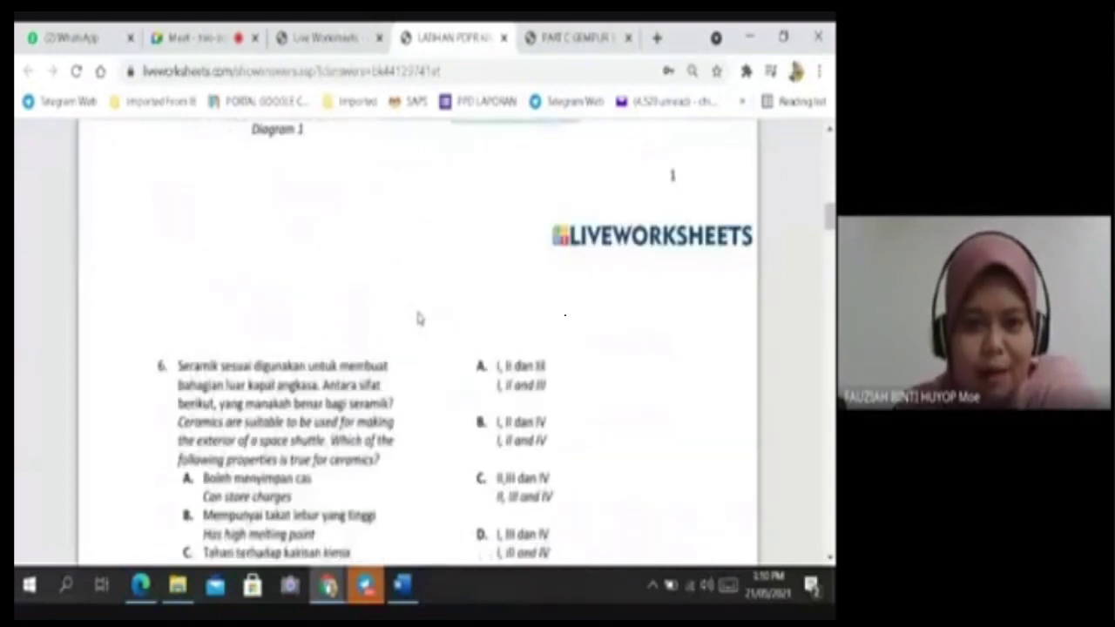
scroll(417, 318, up, 12)
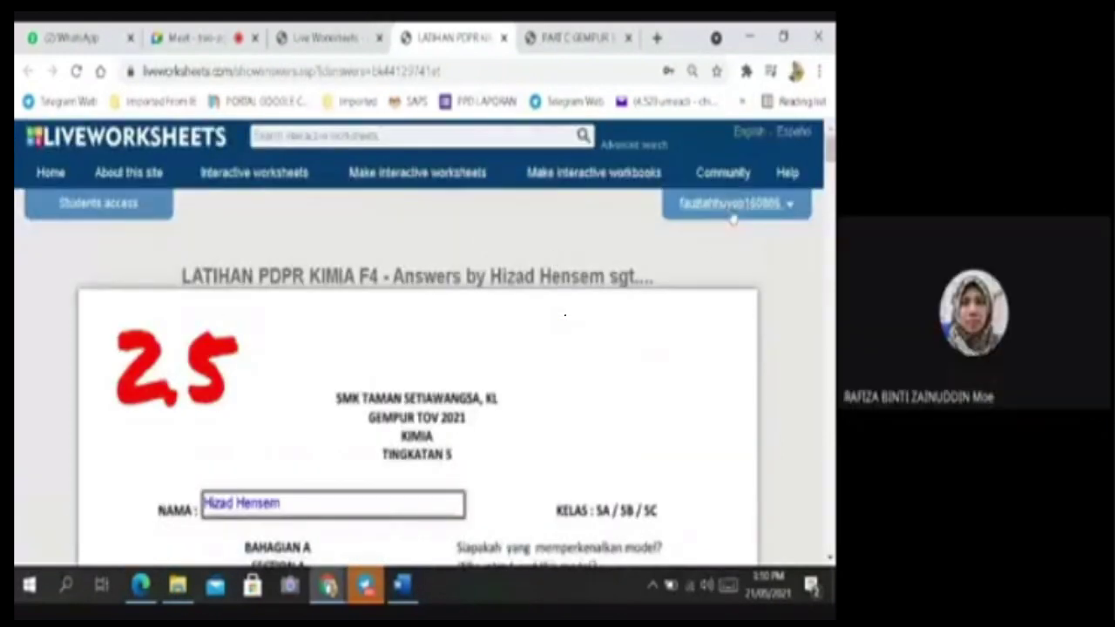
Open My mail box unfiltered and scroll through all submissions, including LATIHAN PDPR KIMIA F4 scores.
mouse_move(735, 214)
click(736, 341)
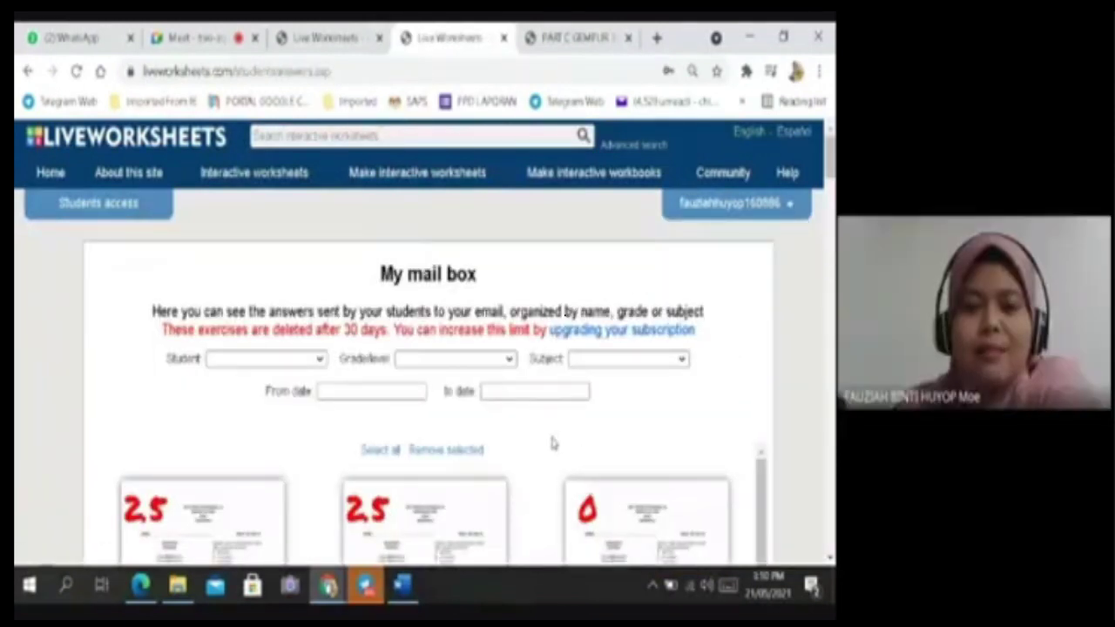
scroll(551, 444, down, 3)
scroll(547, 432, down, 1)
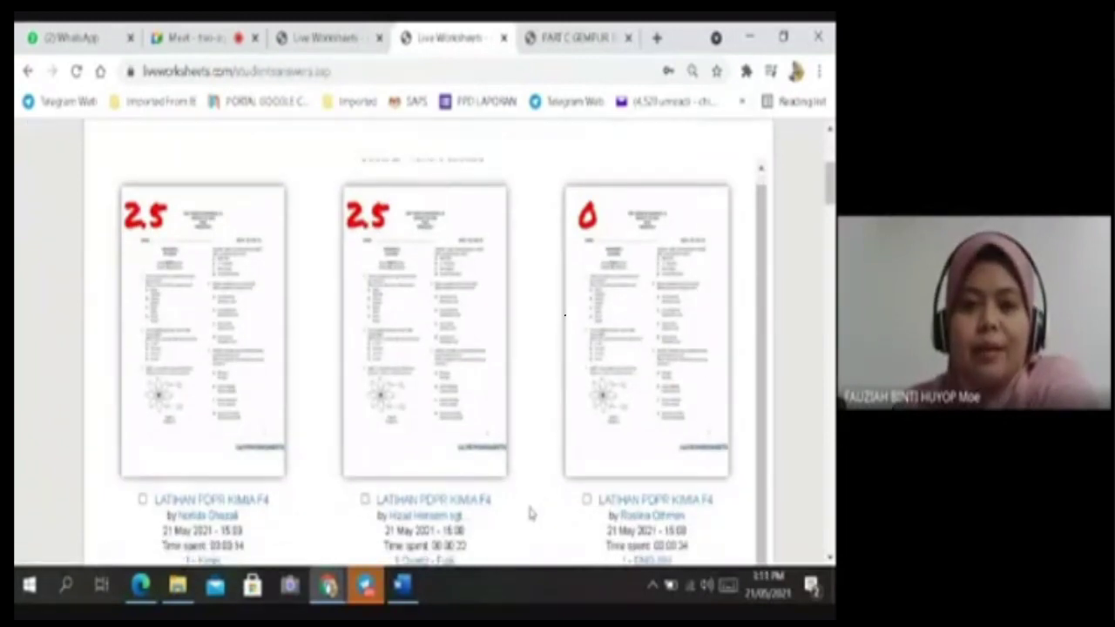
scroll(298, 439, down, 3)
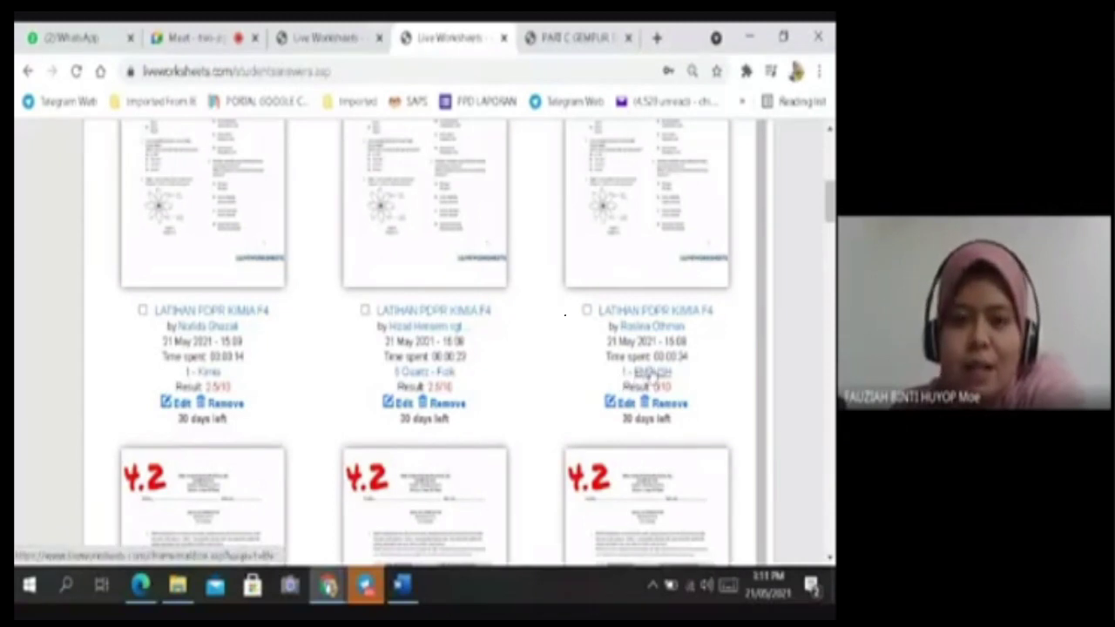
scroll(651, 375, down, 2)
scroll(651, 374, down, 5)
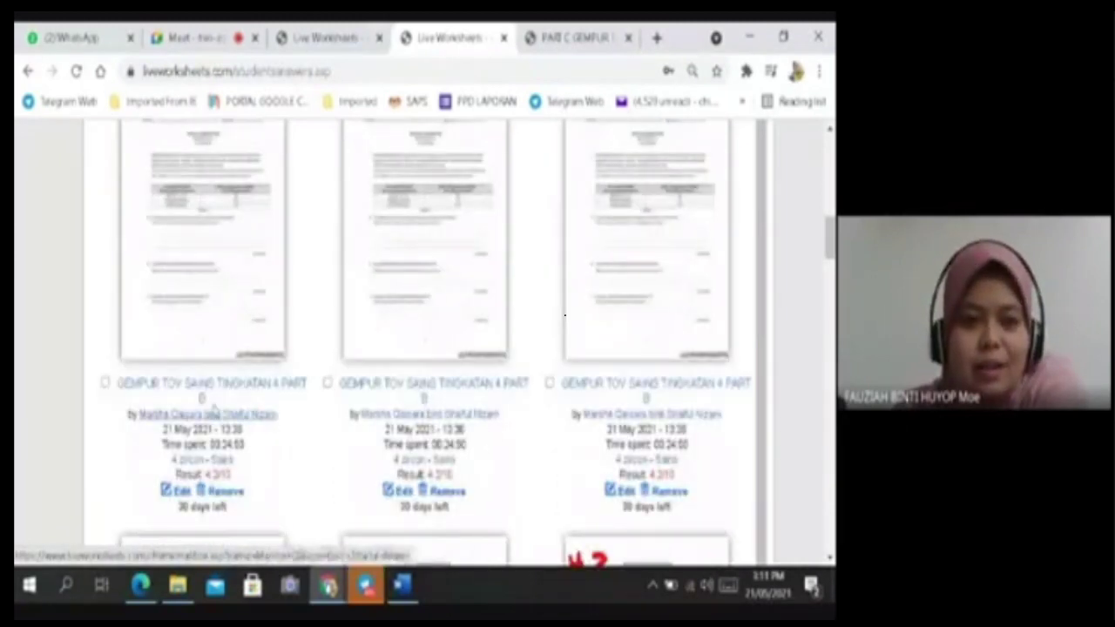
scroll(732, 248, up, 4)
scroll(711, 257, up, 10)
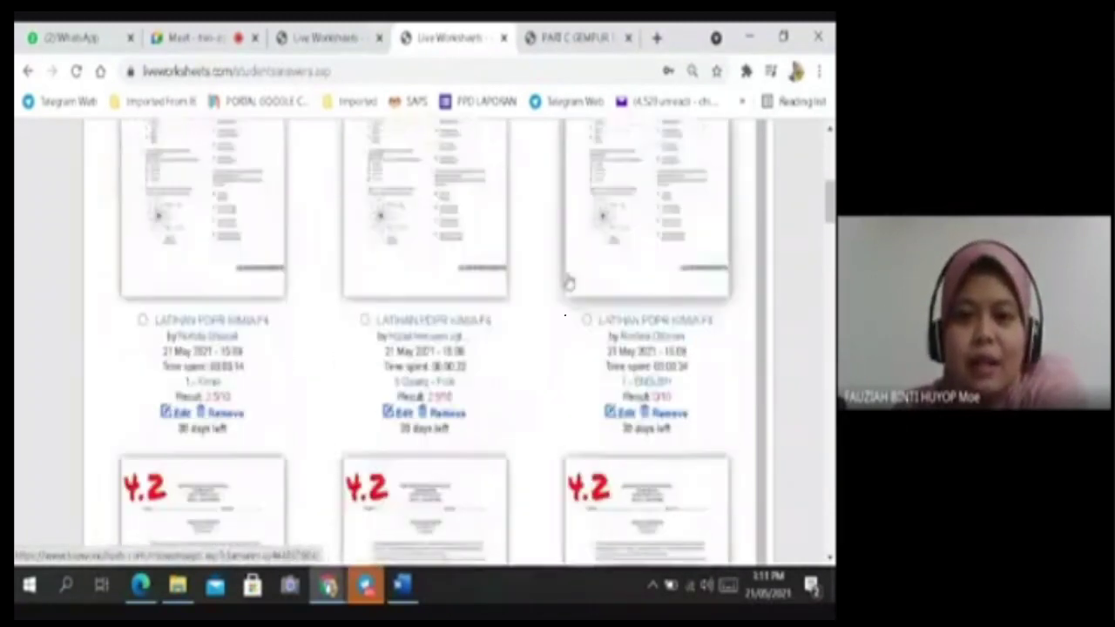
click(728, 204)
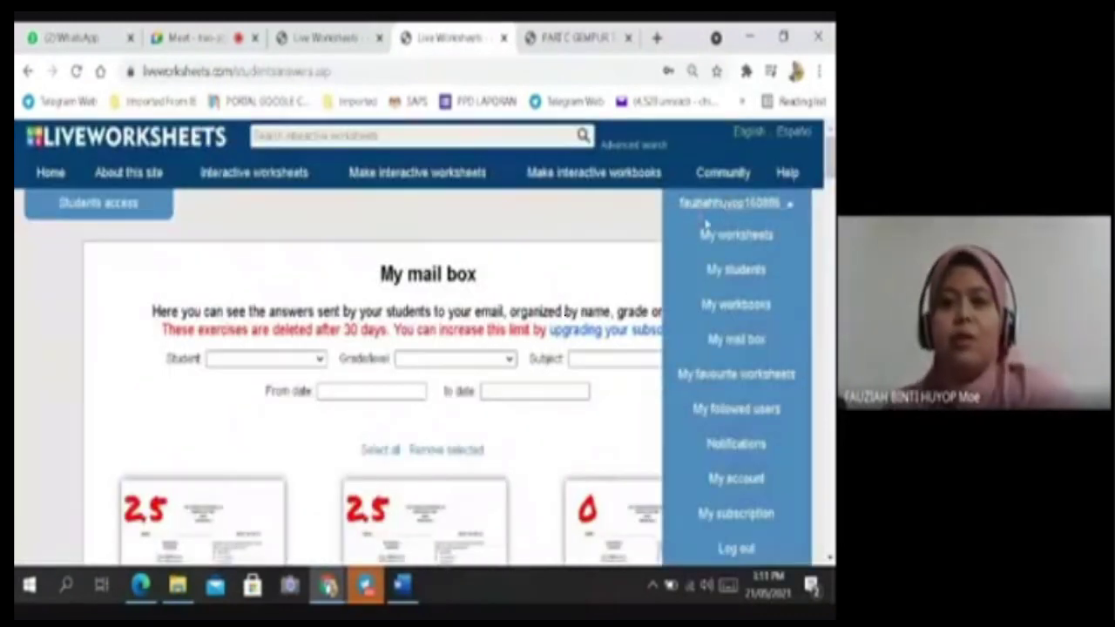
click(596, 426)
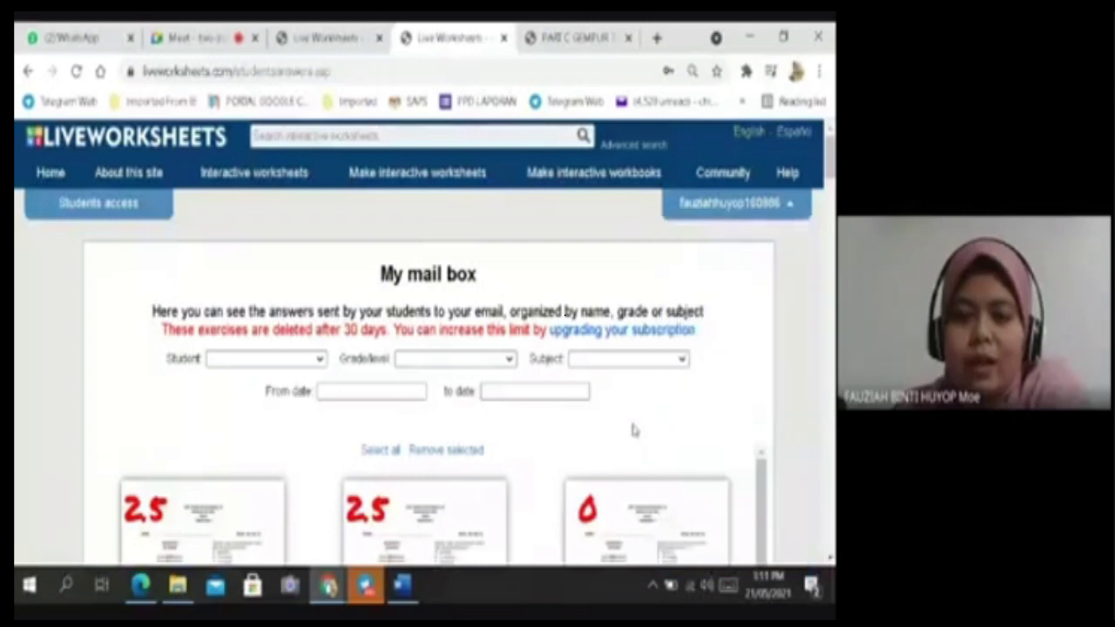
click(732, 202)
Open the LATIHAN PDPR KIMIA F4 worksheet from My worksheets and its Custom link settings.
click(723, 244)
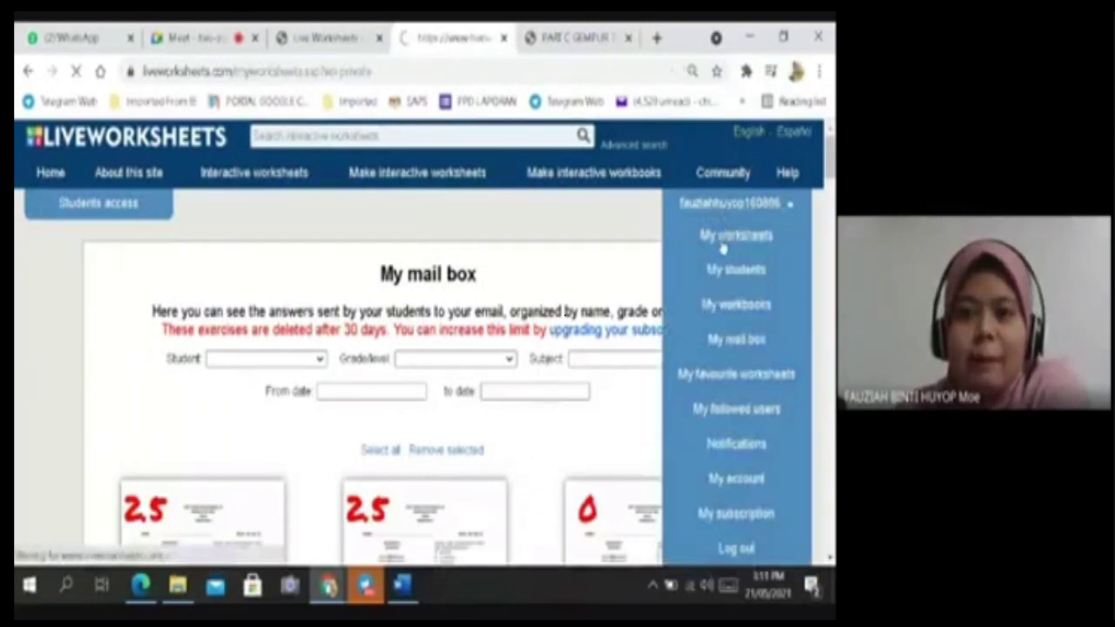
scroll(246, 405, down, 2)
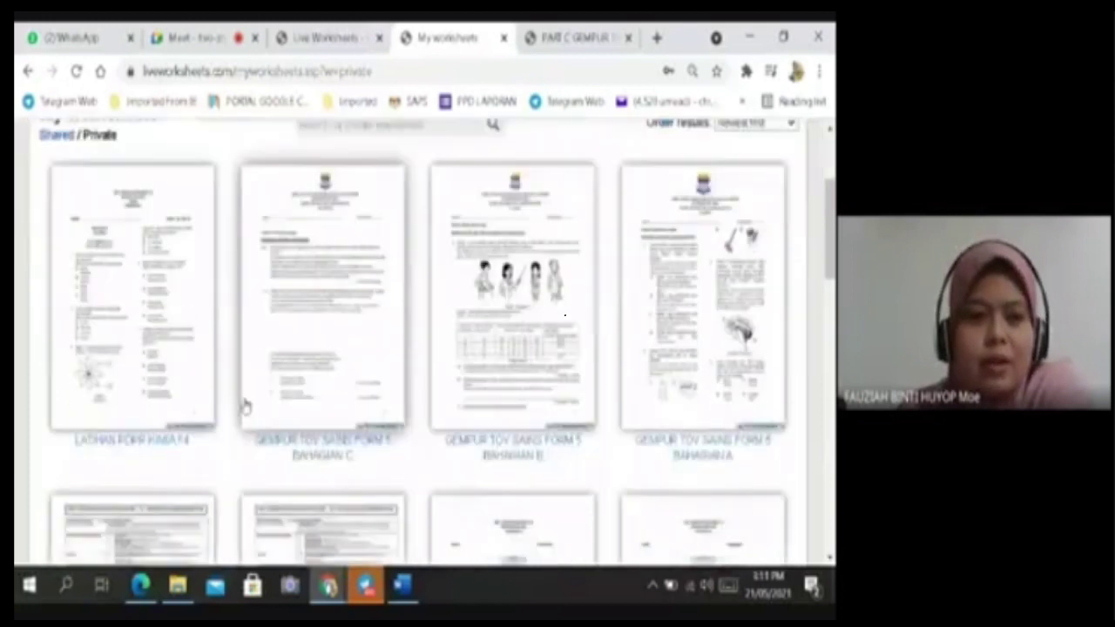
click(202, 289)
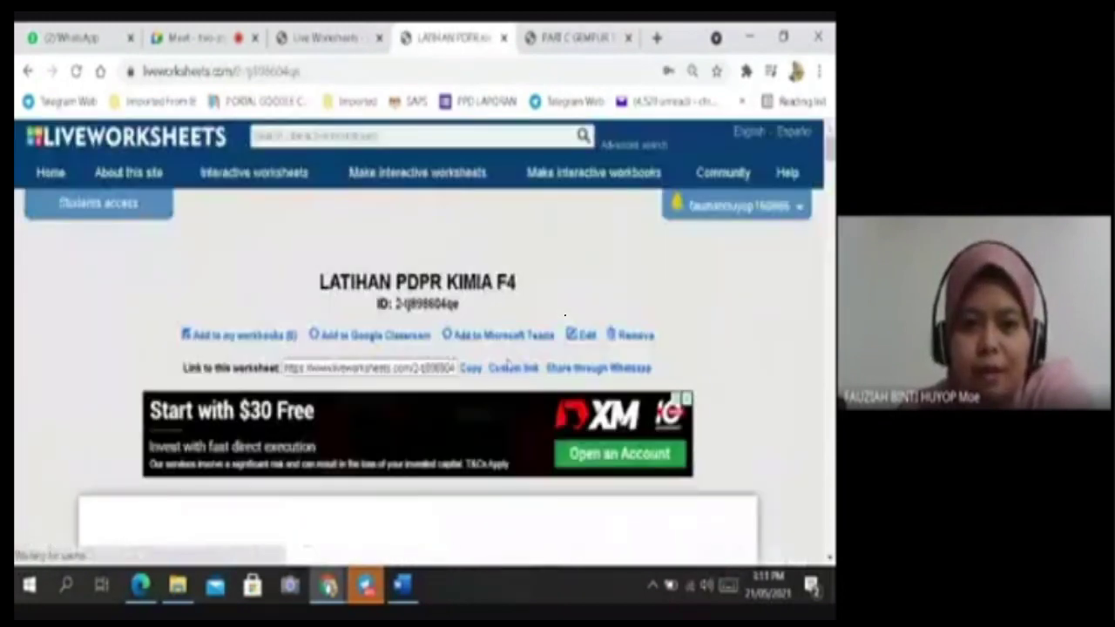
scroll(514, 359, down, 10)
scroll(522, 352, up, 8)
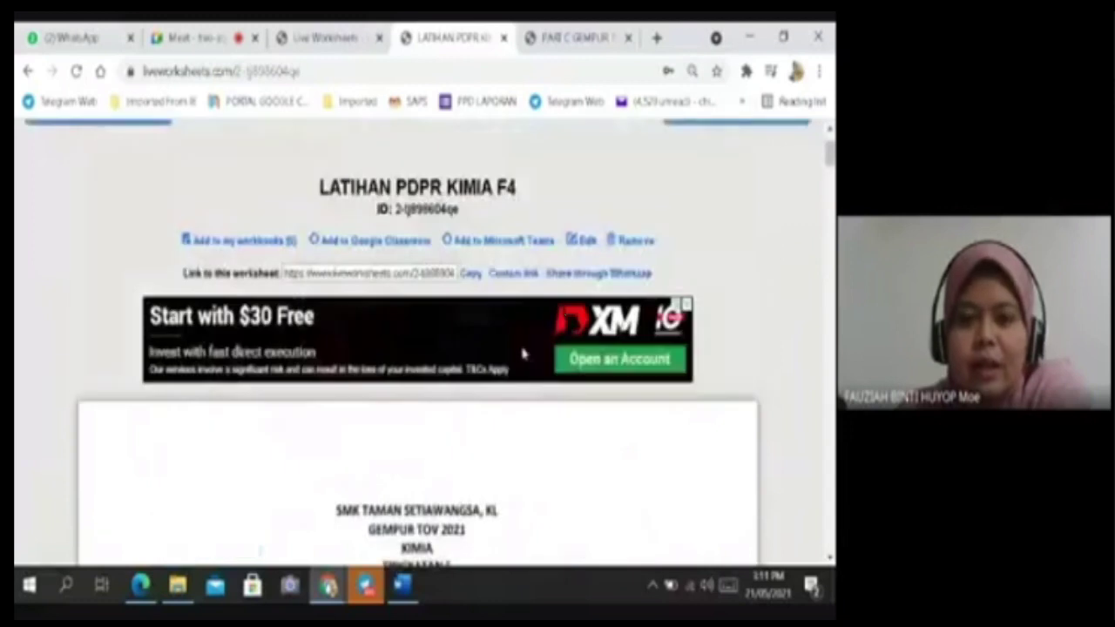
click(513, 273)
Enable the 60-minute time limit and keep answers sending to the mail box.
scroll(514, 296, down, 2)
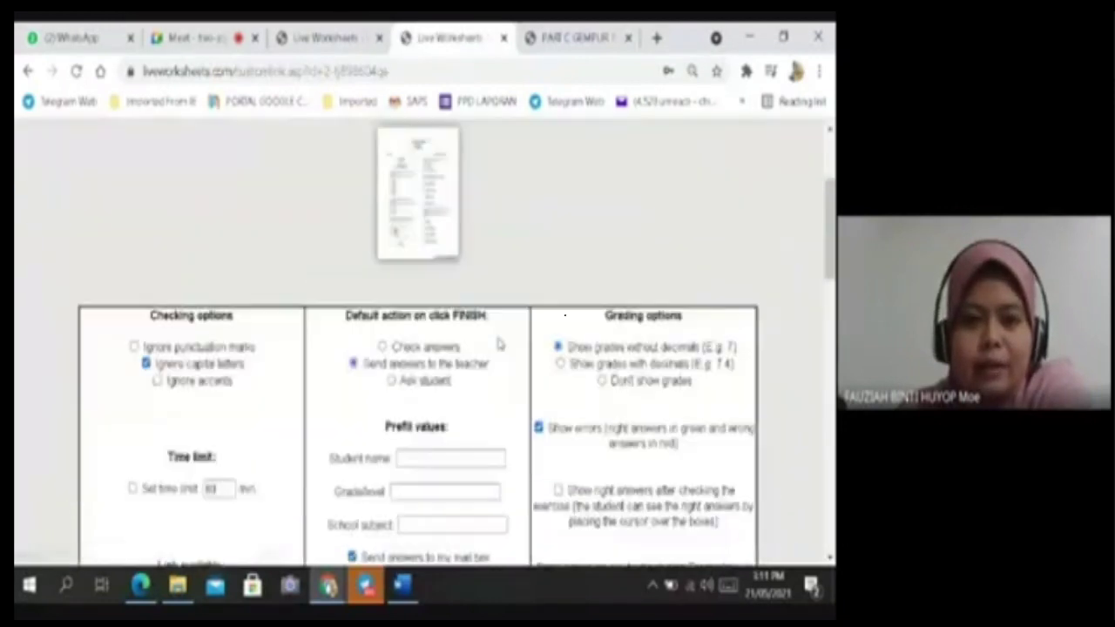
scroll(499, 344, down, 2)
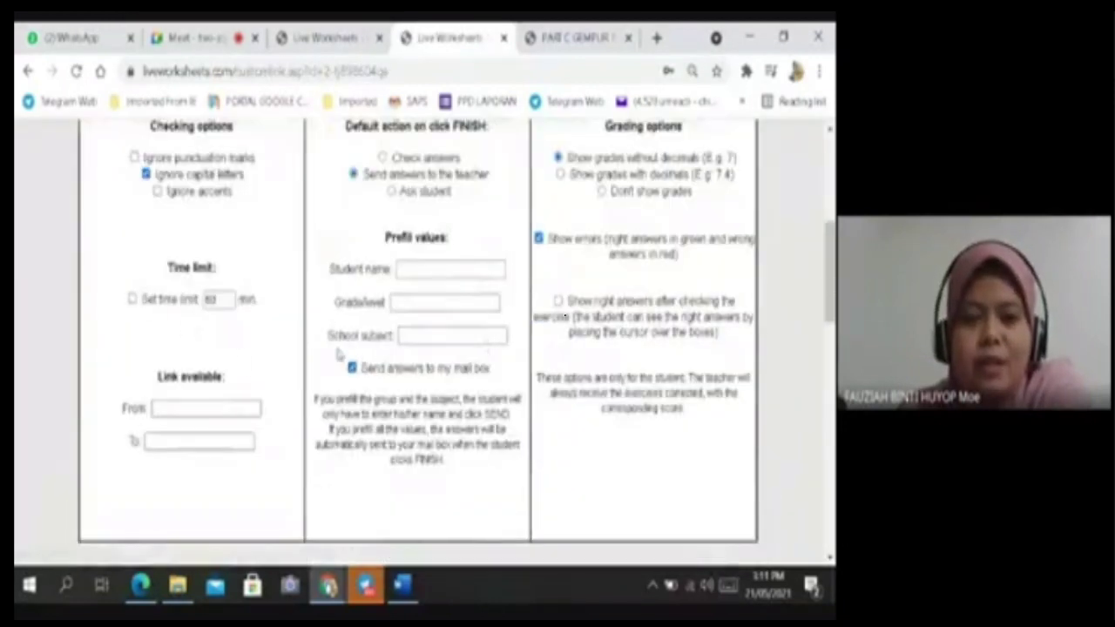
click(352, 368)
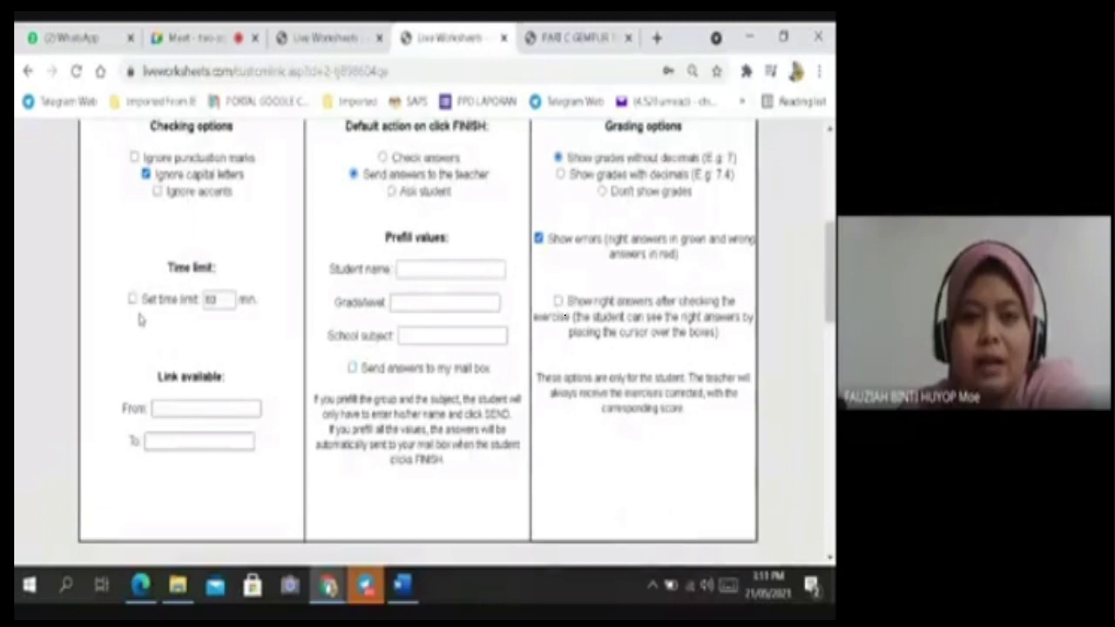
click(132, 299)
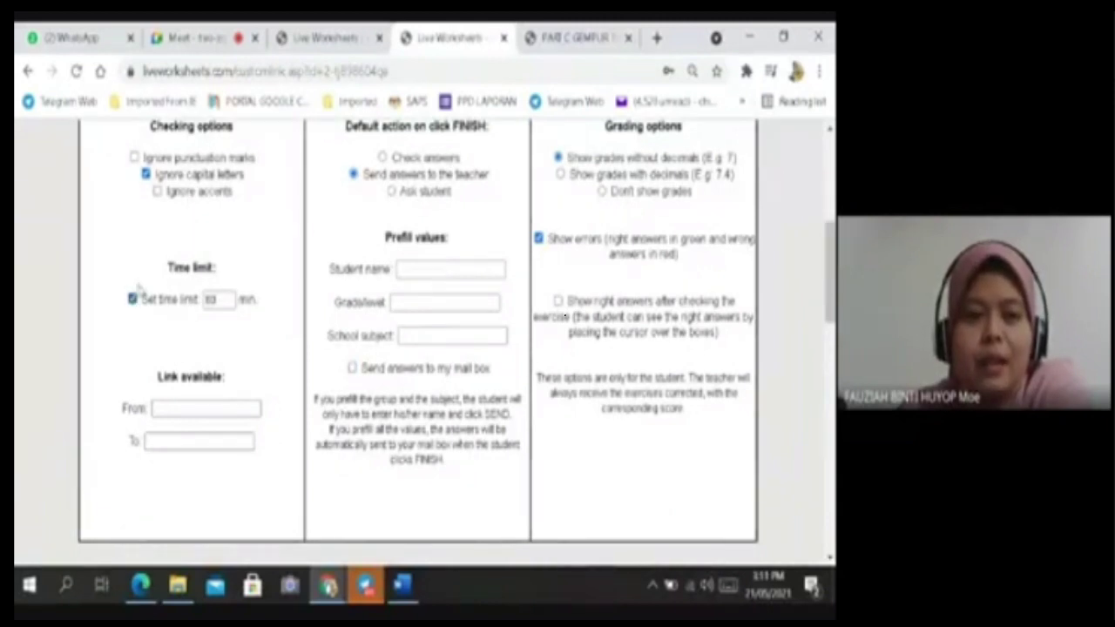
click(353, 368)
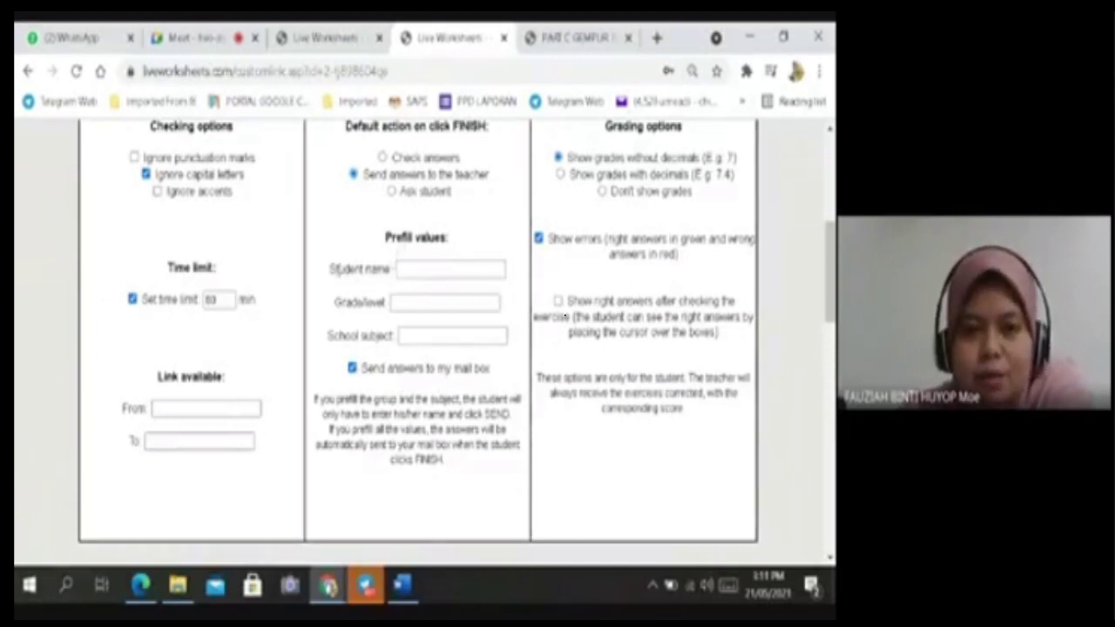
Point out the Student name, Grade/level and School subject prefill fields.
drag(338, 271, 392, 271)
drag(351, 305, 390, 336)
click(383, 336)
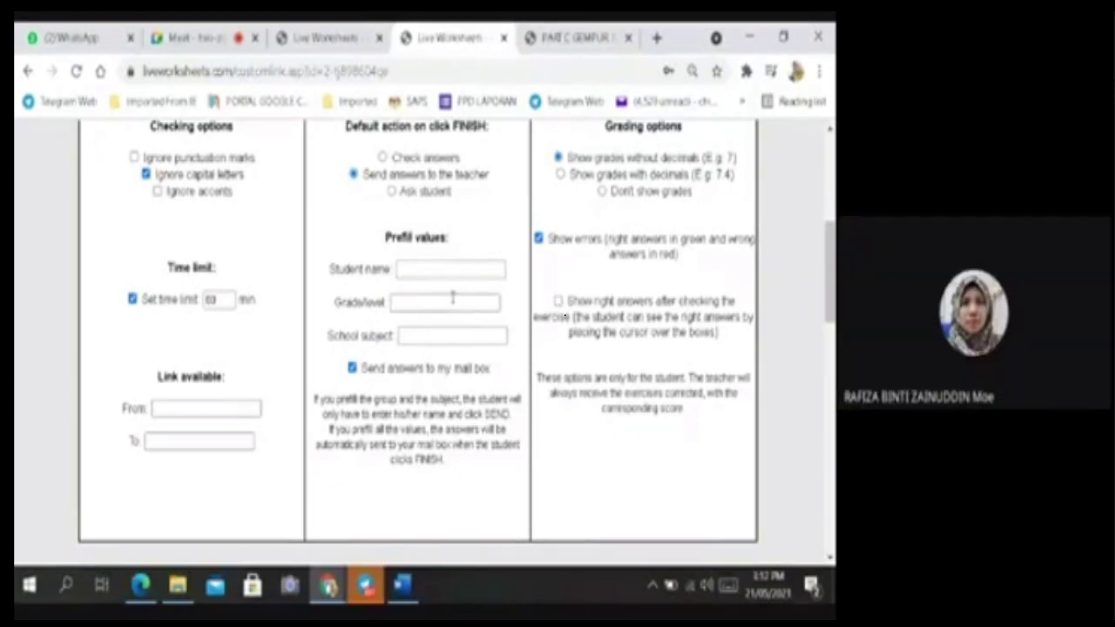
scroll(464, 298, down, 2)
scroll(465, 297, up, 10)
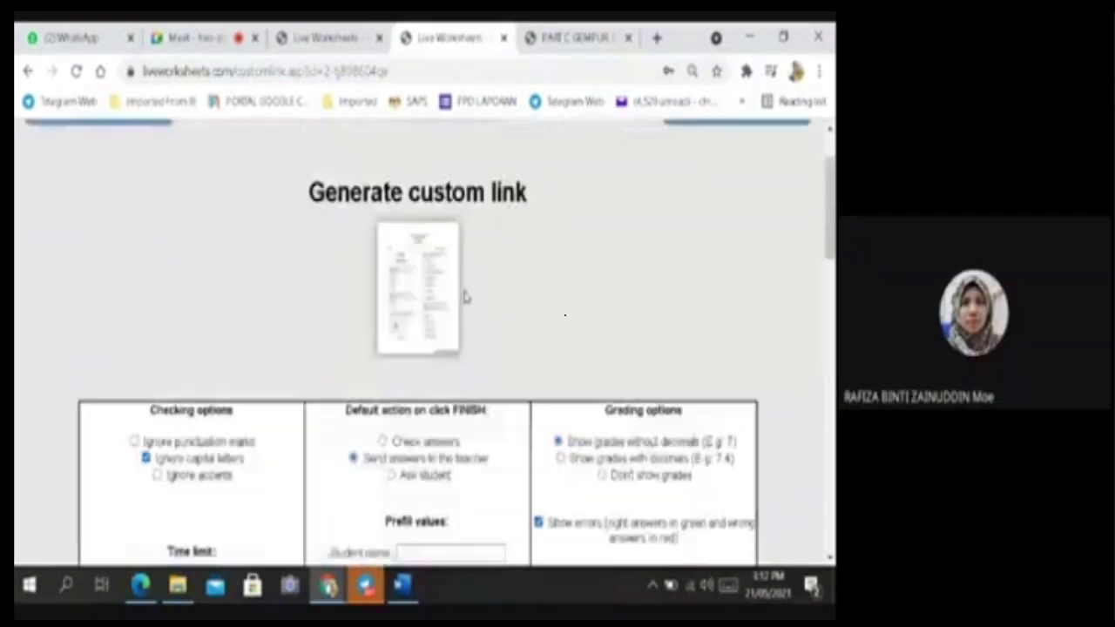
Open the New notifications page and scroll through the entries.
mouse_move(749, 214)
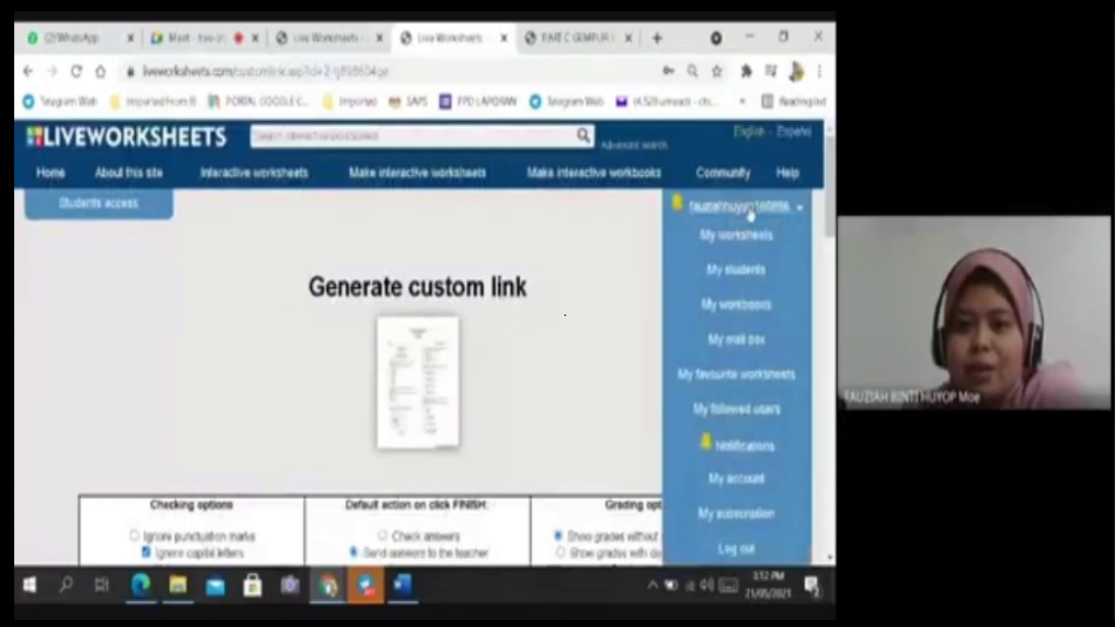
click(727, 446)
scroll(438, 275, down, 4)
scroll(438, 275, down, 3)
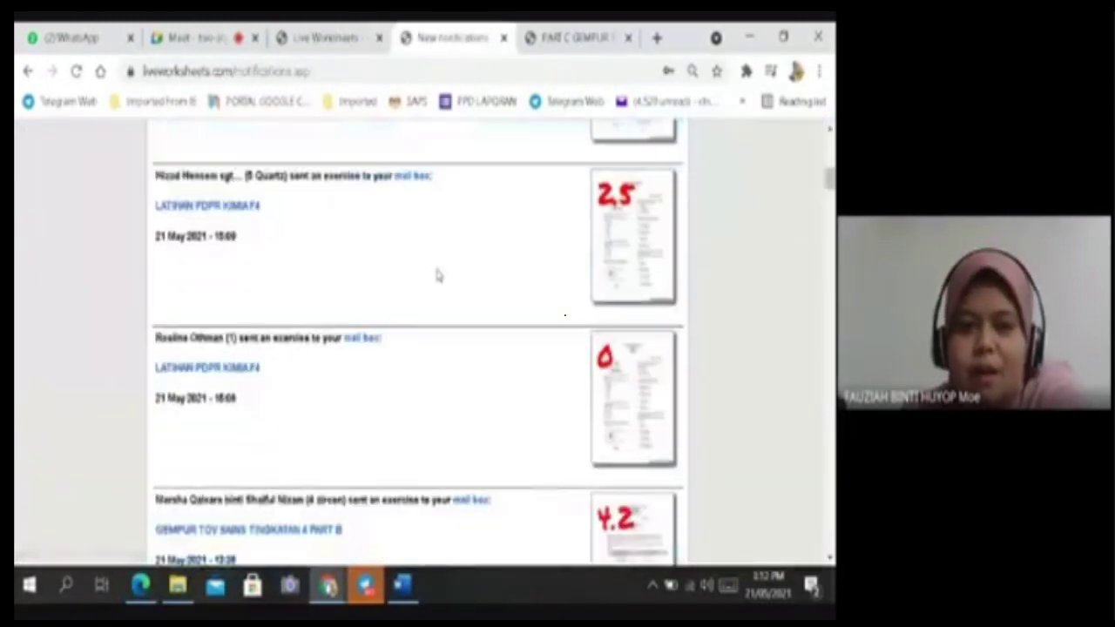
scroll(436, 273, up, 10)
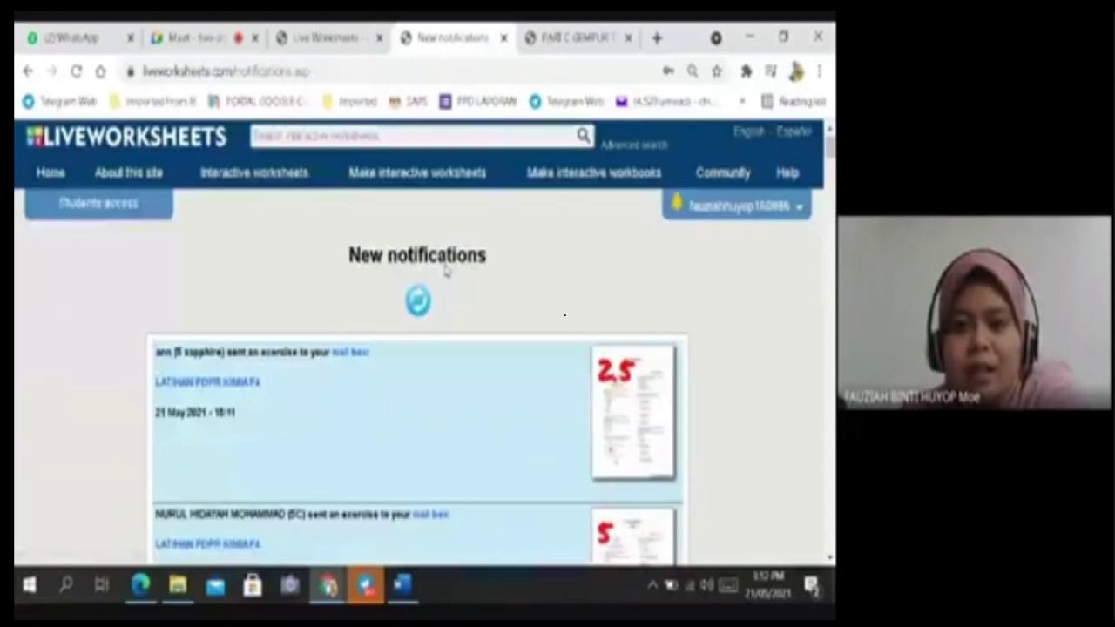
Return to My mail box and open its grade-level filter choices.
click(750, 207)
click(740, 346)
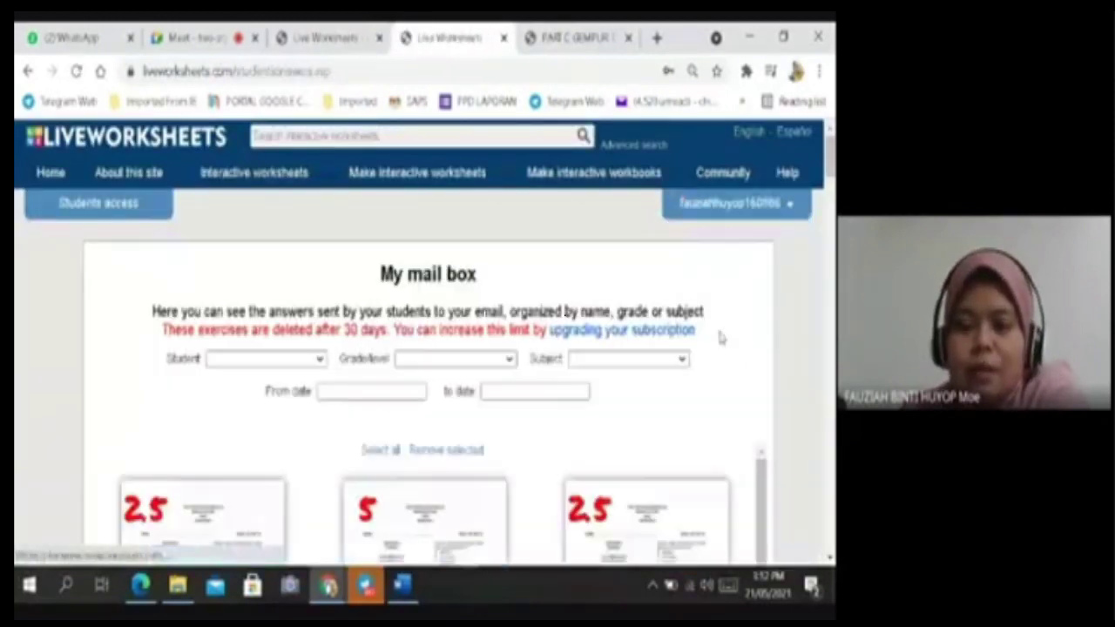
click(747, 203)
click(619, 414)
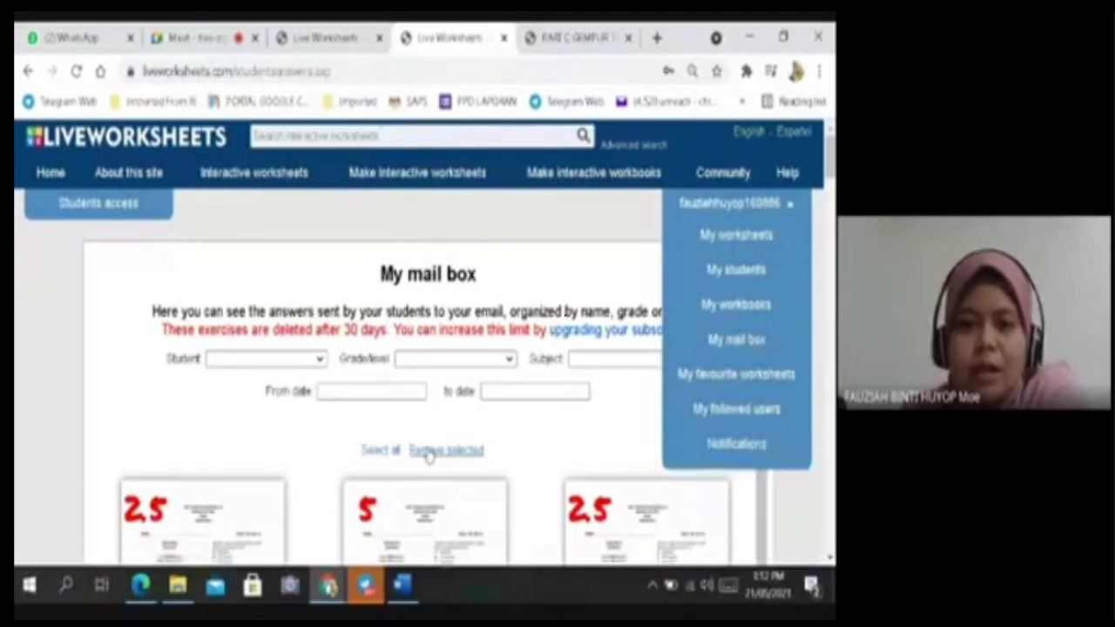
click(510, 361)
Filter the mail box to grade level 4 Diamond and review the 1.3, 2.9 and 1.7 submissions.
scroll(448, 305, down, 1)
click(431, 125)
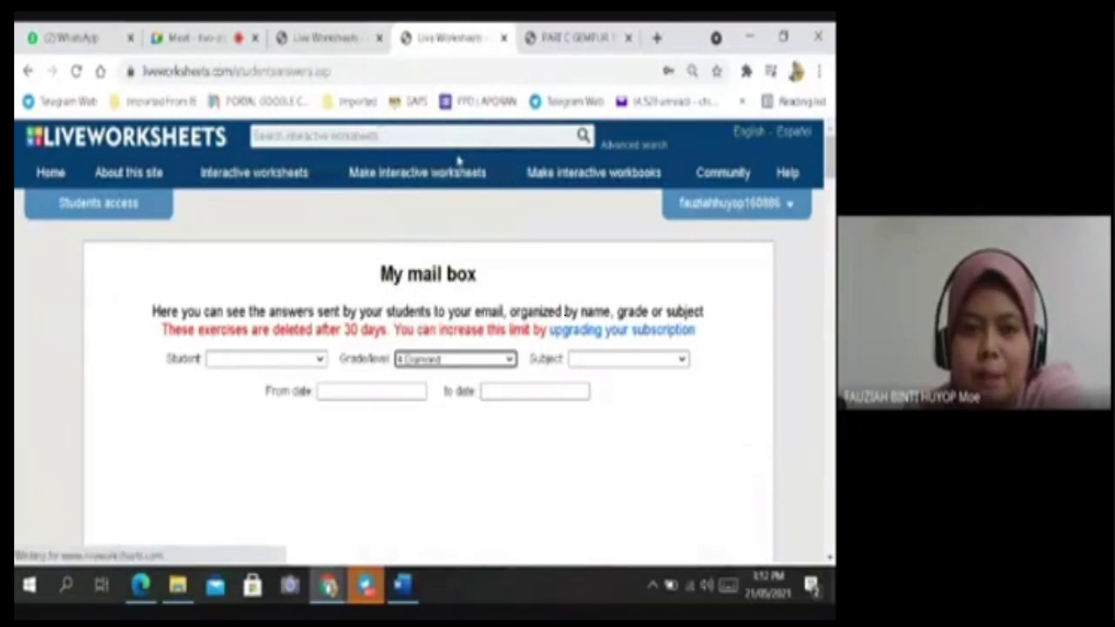
scroll(580, 370, down, 5)
scroll(581, 370, down, 6)
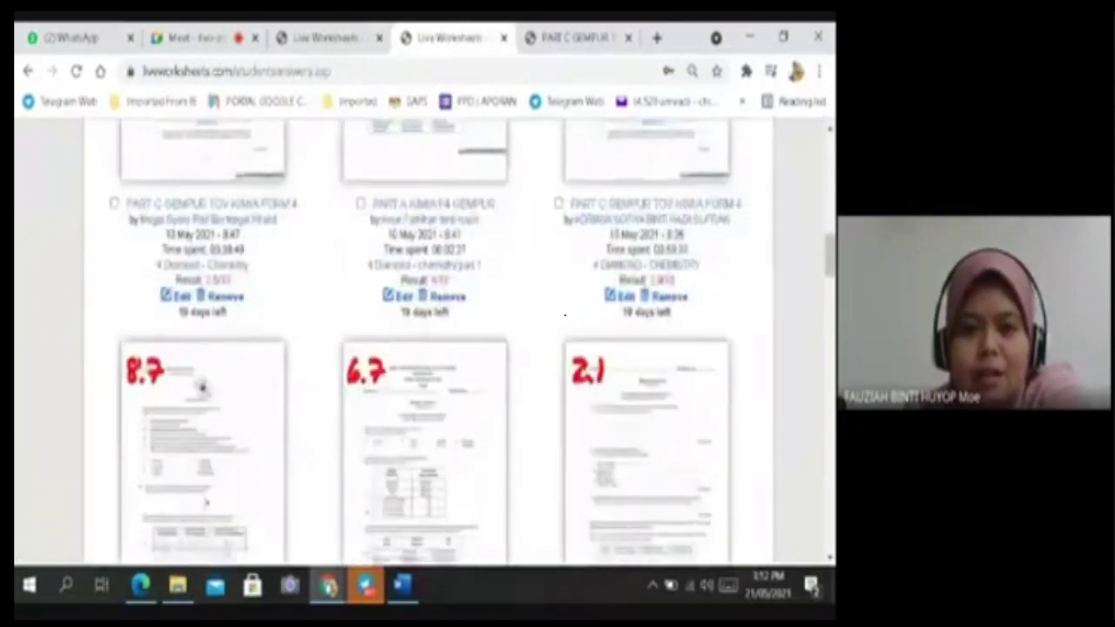
scroll(580, 375, up, 10)
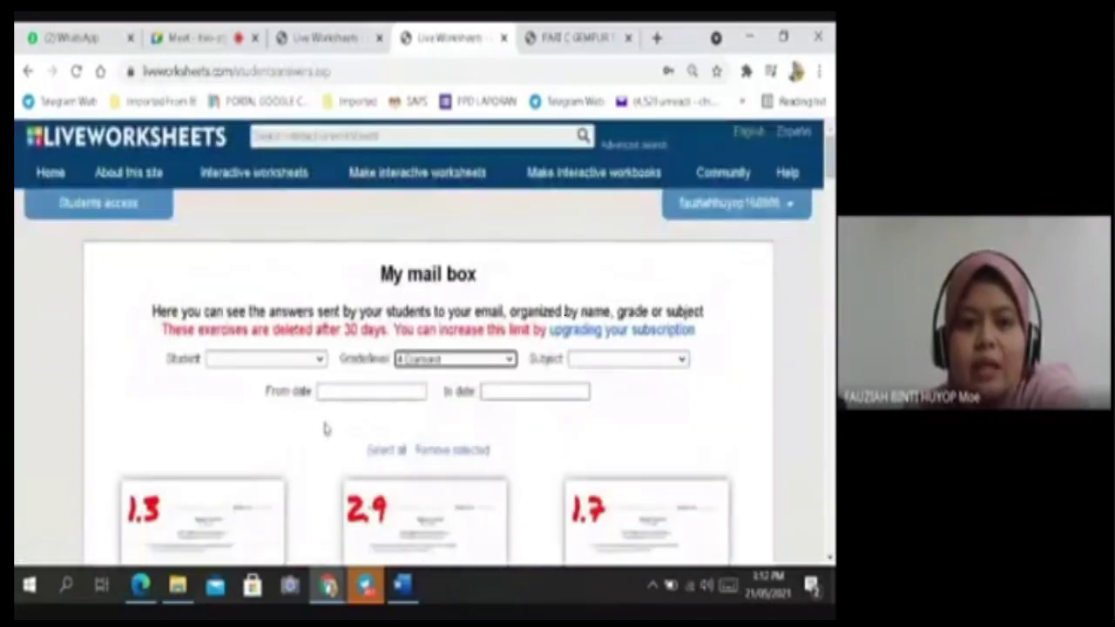
scroll(325, 428, down, 4)
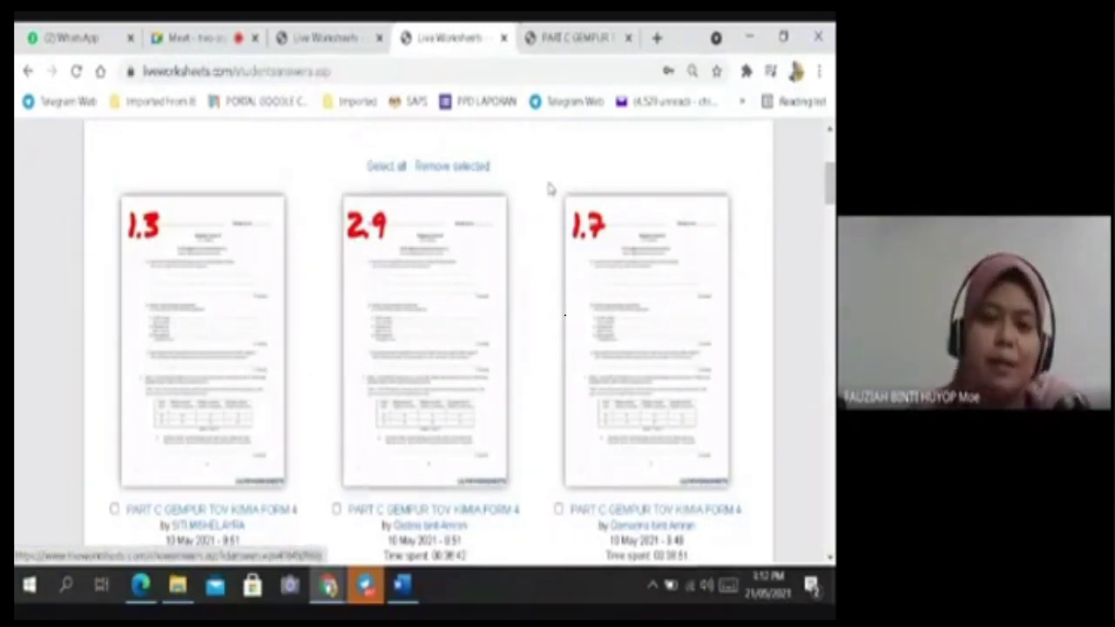
scroll(531, 257, up, 3)
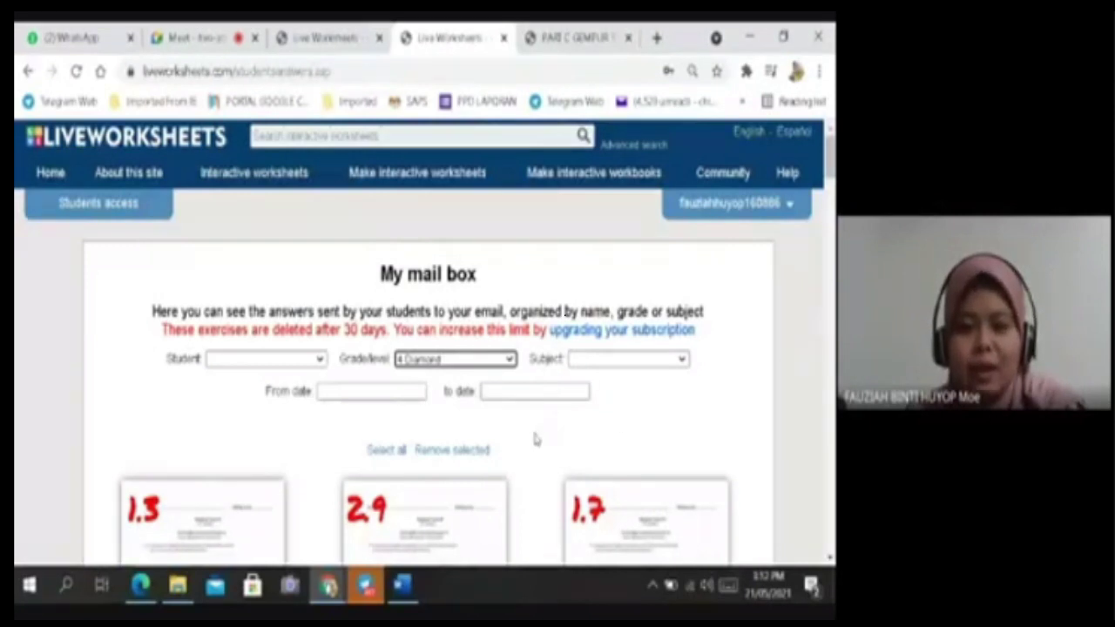
scroll(649, 412, down, 3)
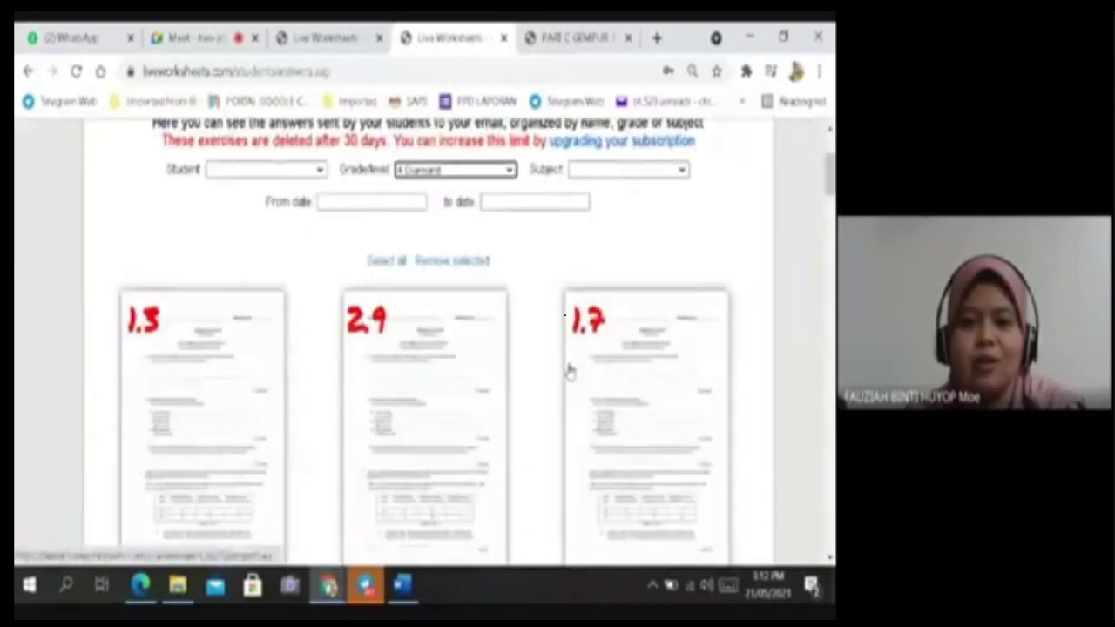
scroll(564, 370, down, 1)
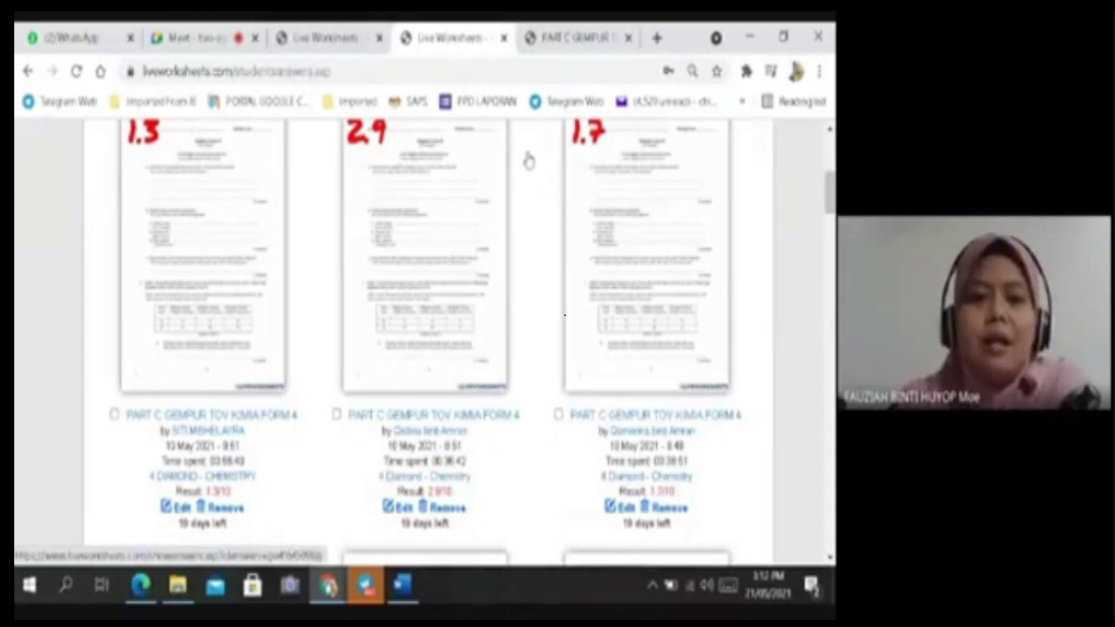
scroll(399, 289, up, 2)
scroll(399, 289, up, 1)
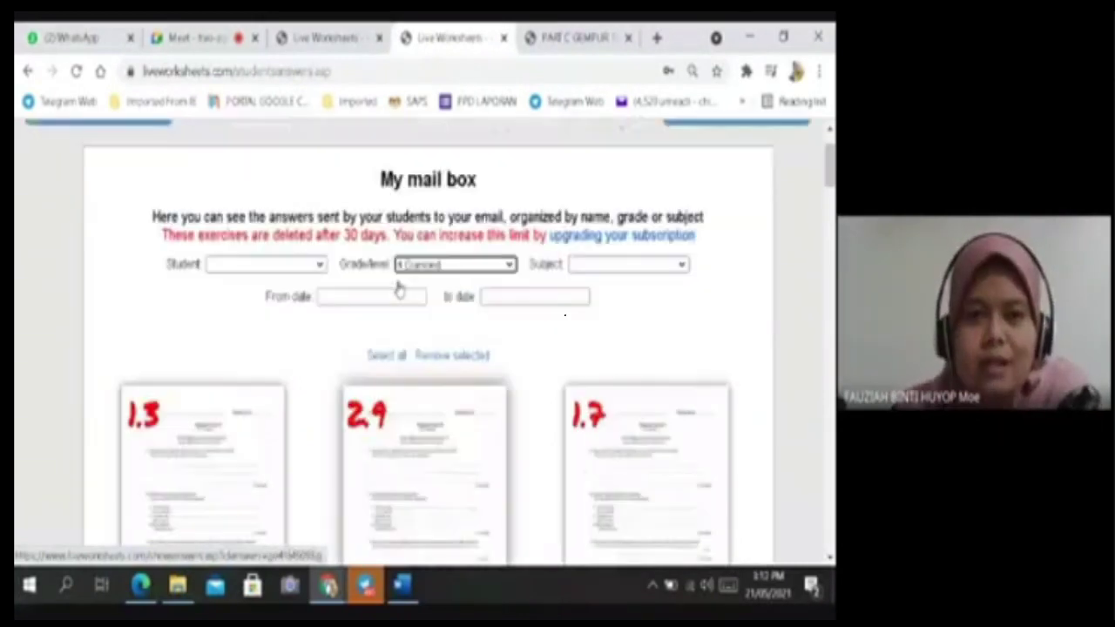
scroll(470, 328, down, 1)
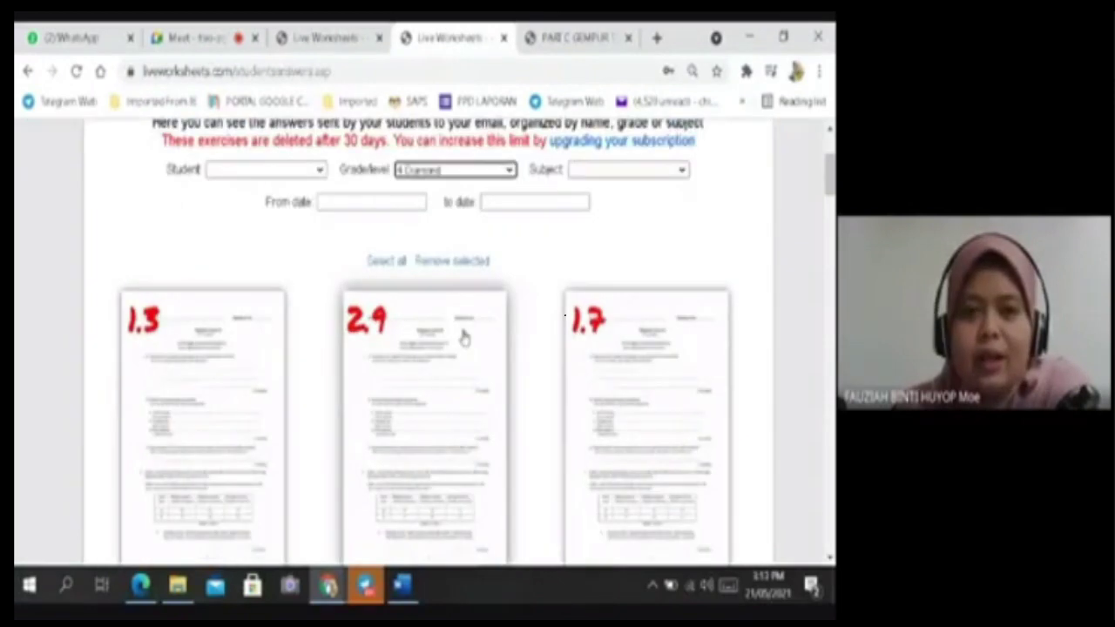
Recheck the grade level list, keep 4 Diamond selected, and return to the page top.
click(508, 171)
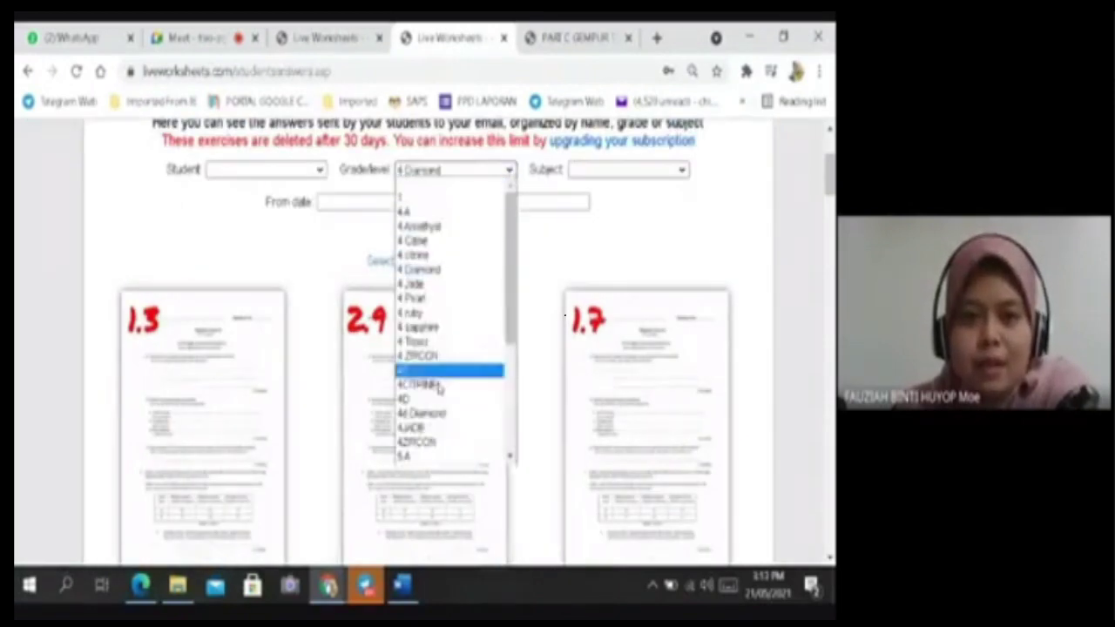
click(591, 257)
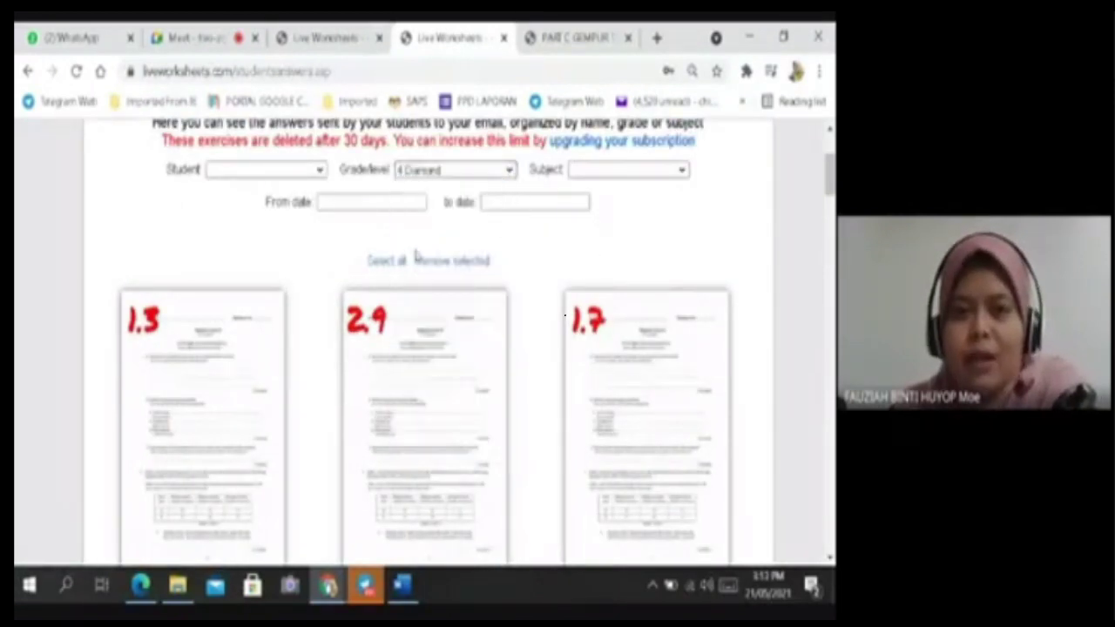
scroll(511, 244, up, 2)
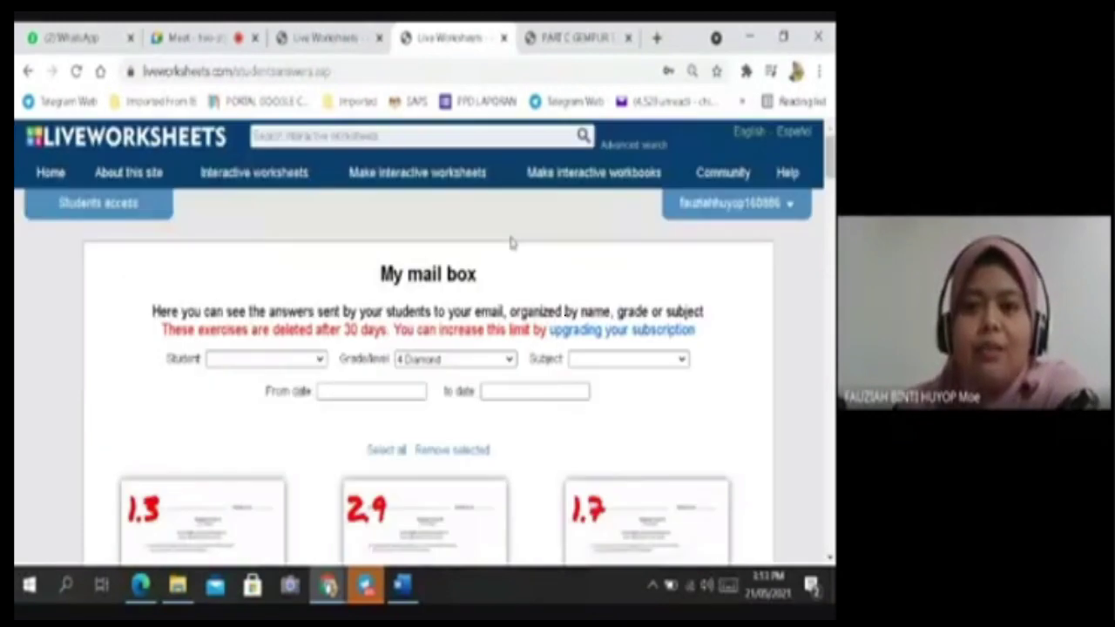
Go to the My worksheets list from the account menu.
click(734, 214)
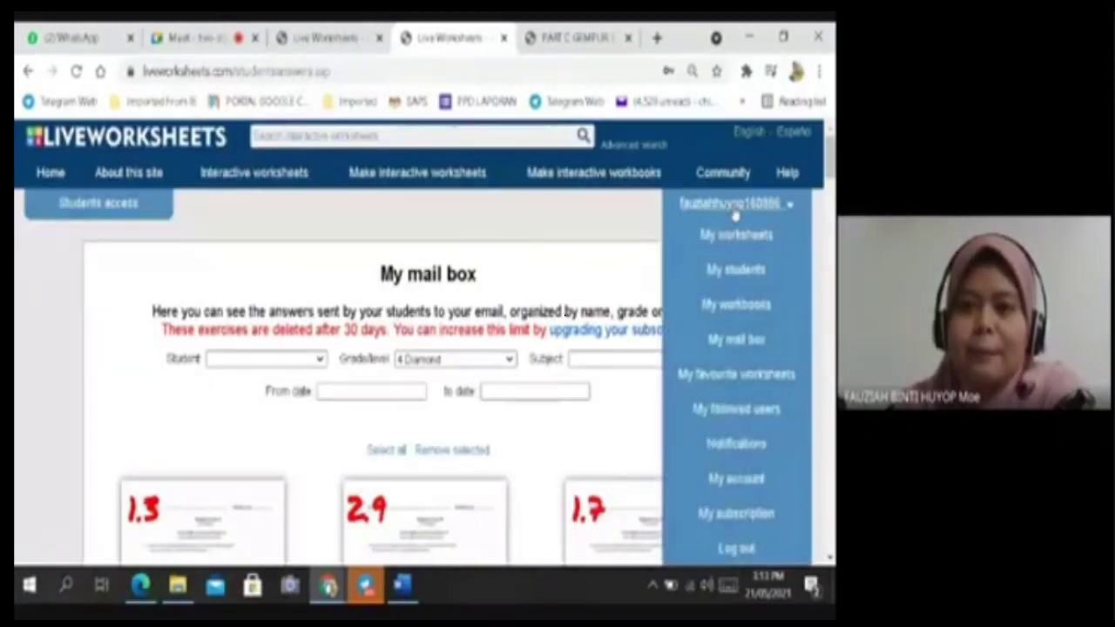
click(735, 236)
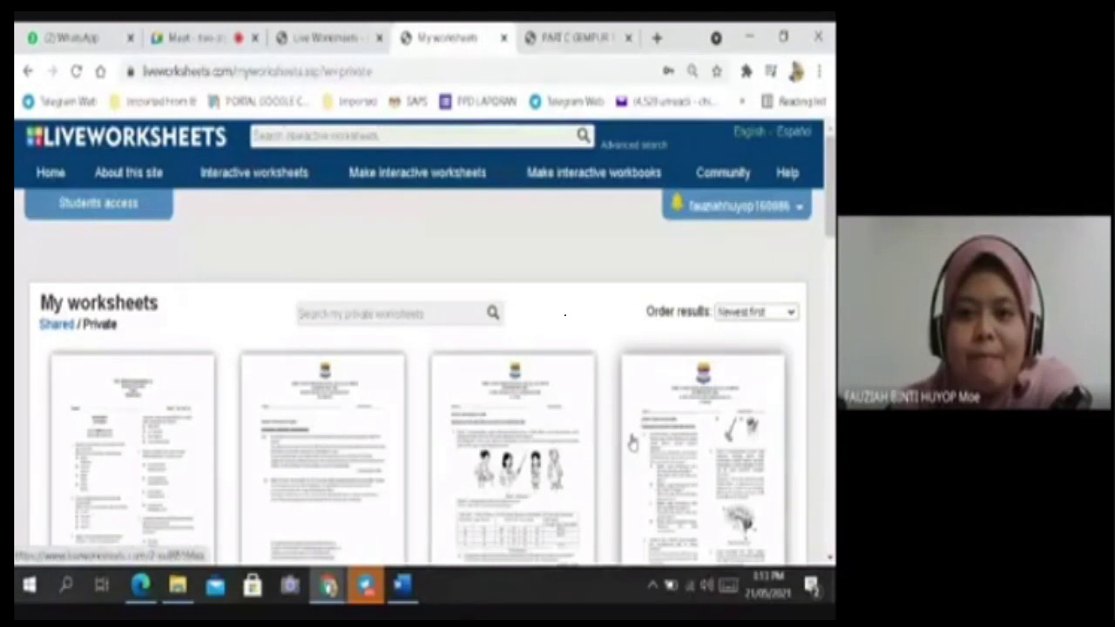
click(174, 38)
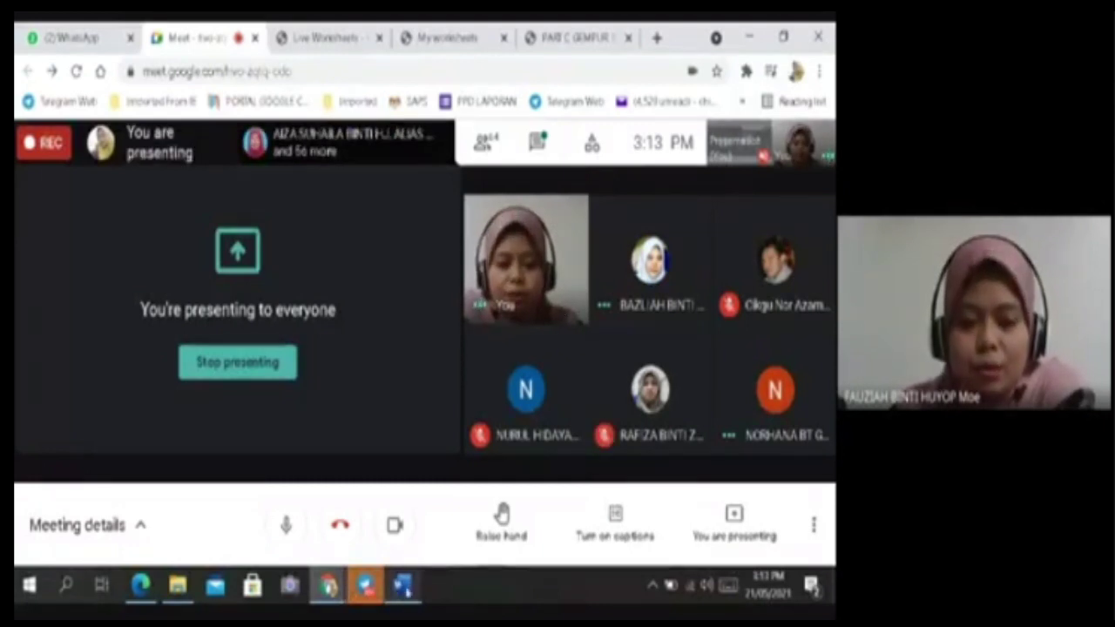
click(318, 35)
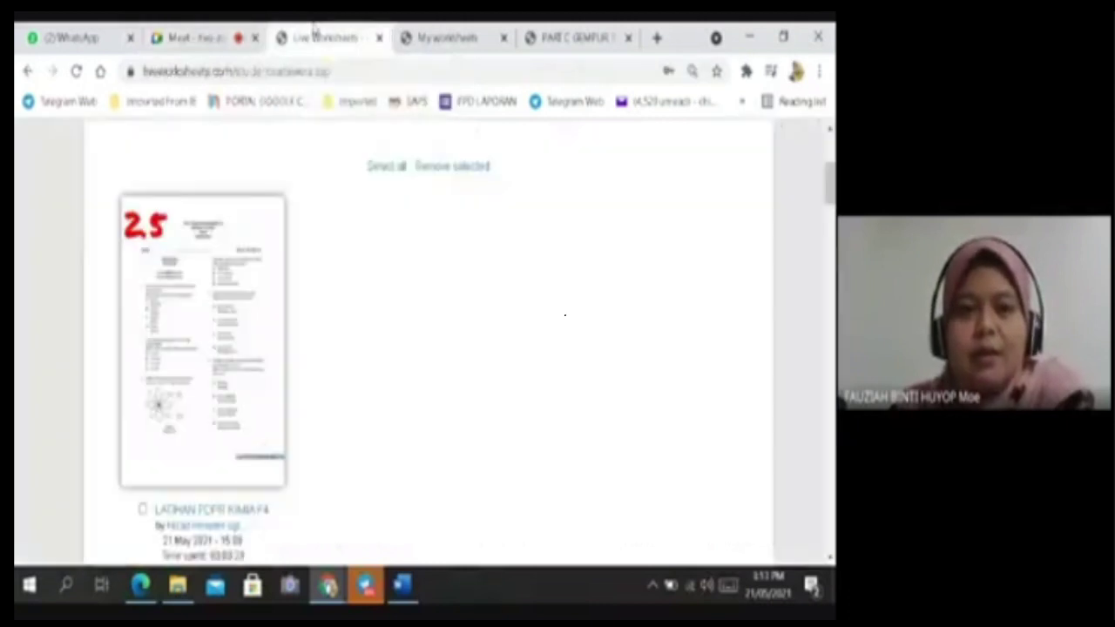
click(459, 37)
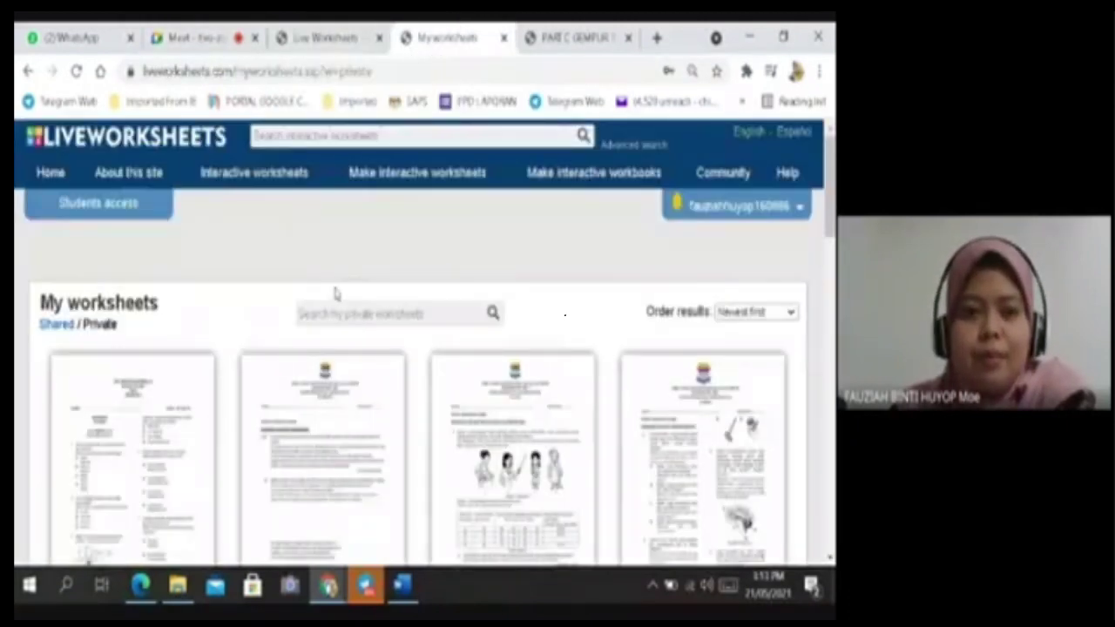
scroll(339, 306, down, 2)
scroll(292, 256, up, 2)
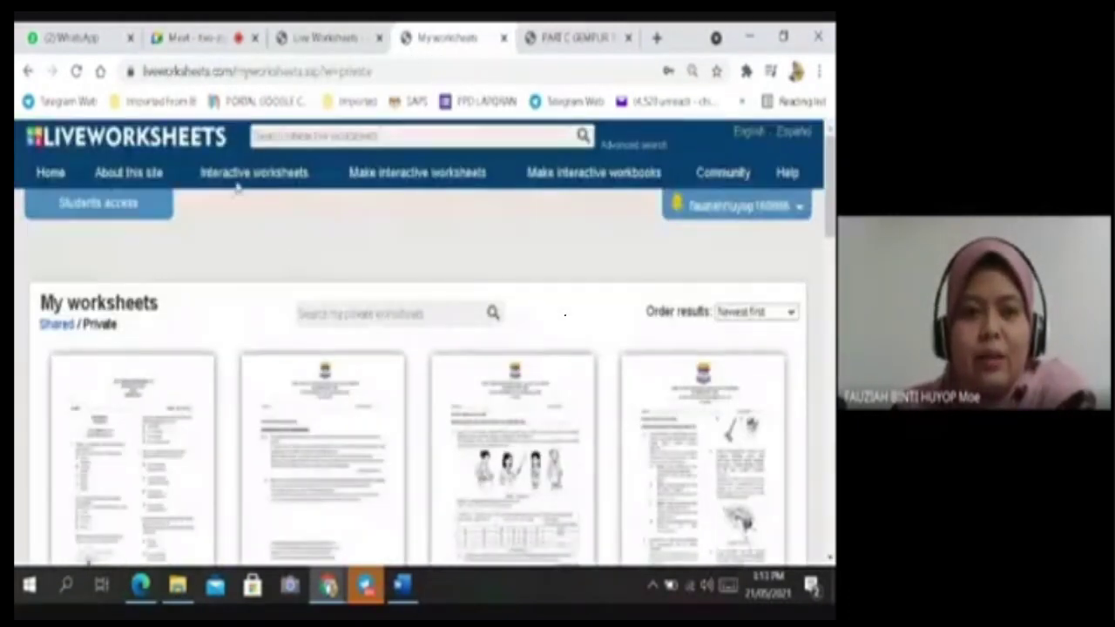
Open the LATIHAN PDPR KIMIA F4 worksheet, look through it, and bring up printing with Ctrl+P.
click(157, 380)
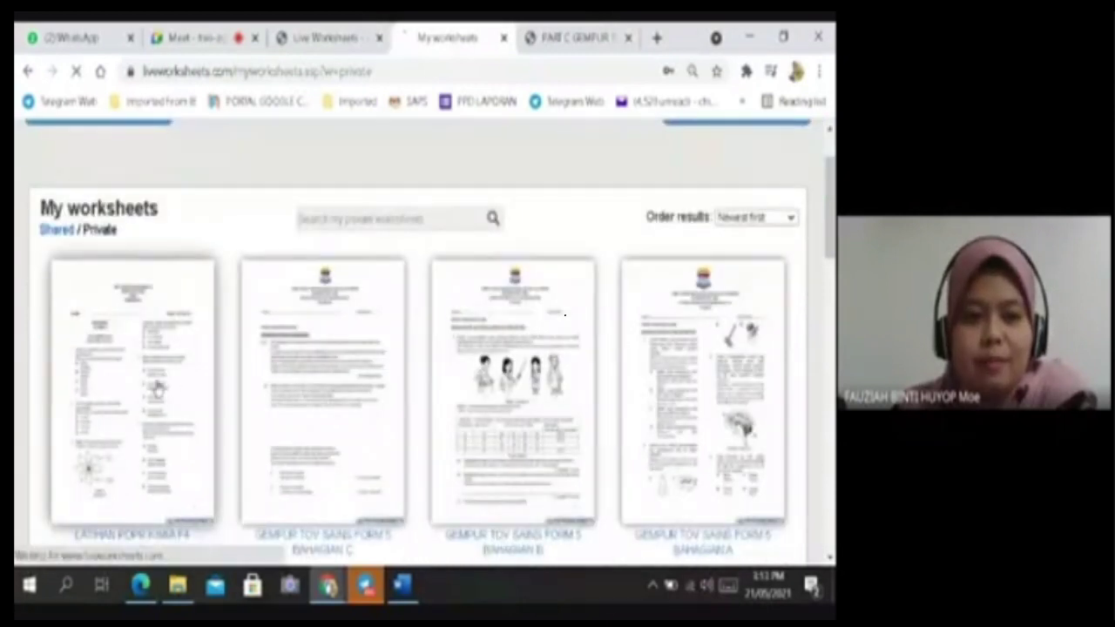
scroll(539, 440, down, 5)
scroll(612, 427, down, 14)
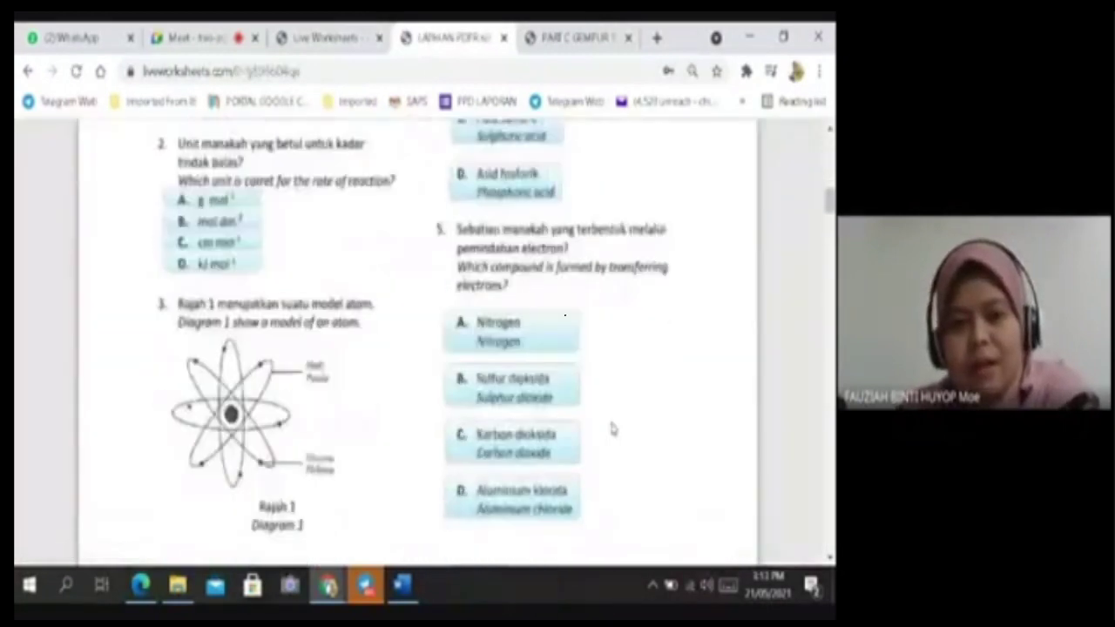
scroll(612, 427, up, 8)
scroll(612, 428, up, 15)
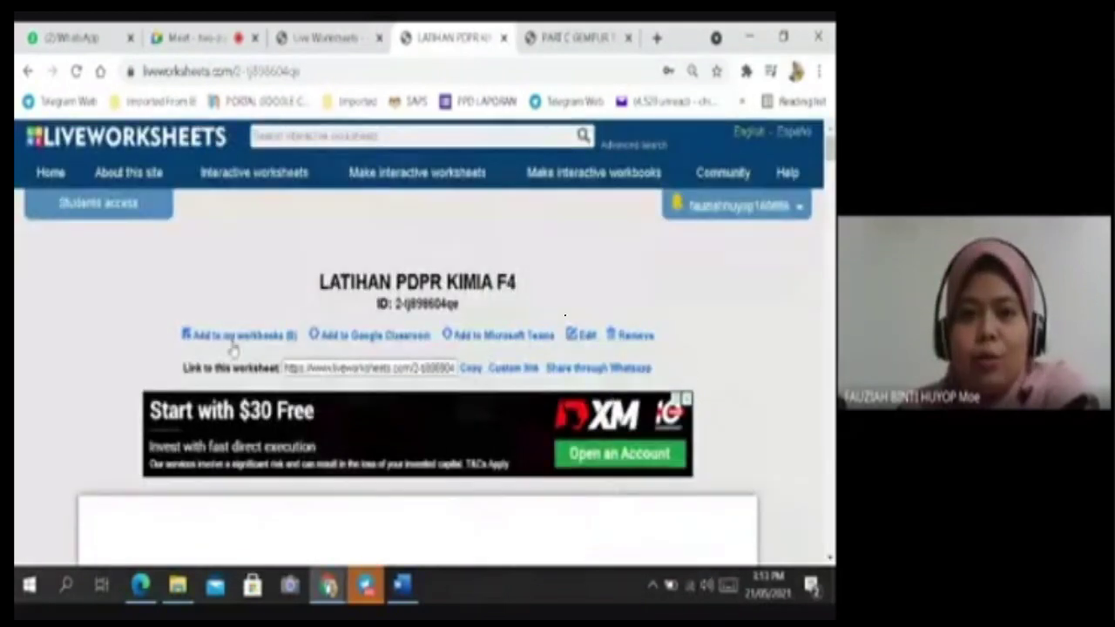
scroll(614, 417, down, 2)
scroll(614, 418, up, 1)
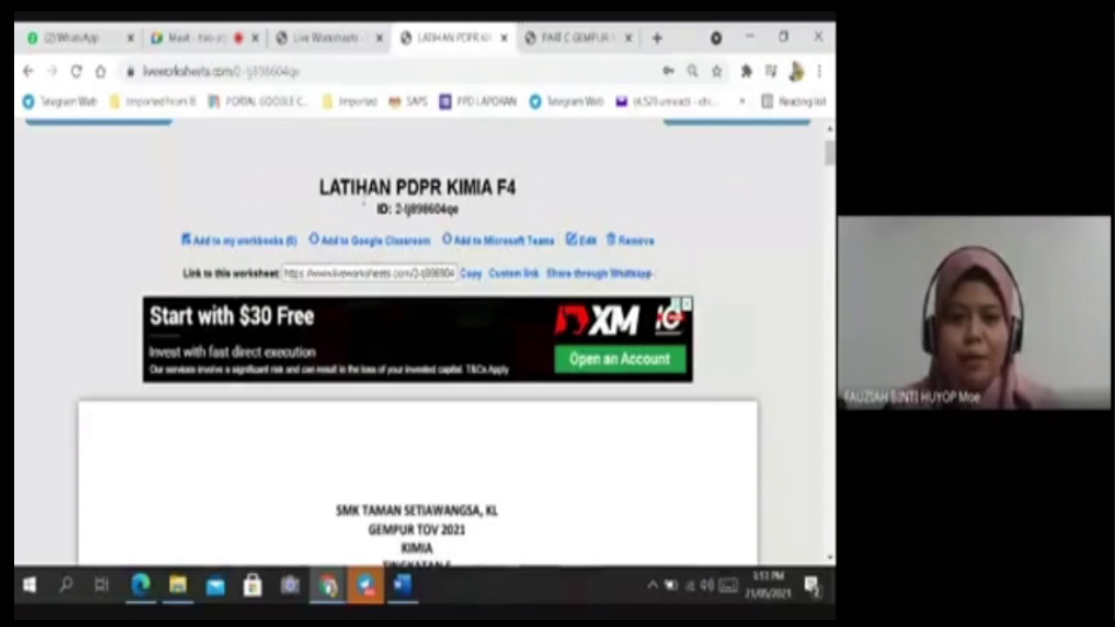
scroll(663, 321, down, 3)
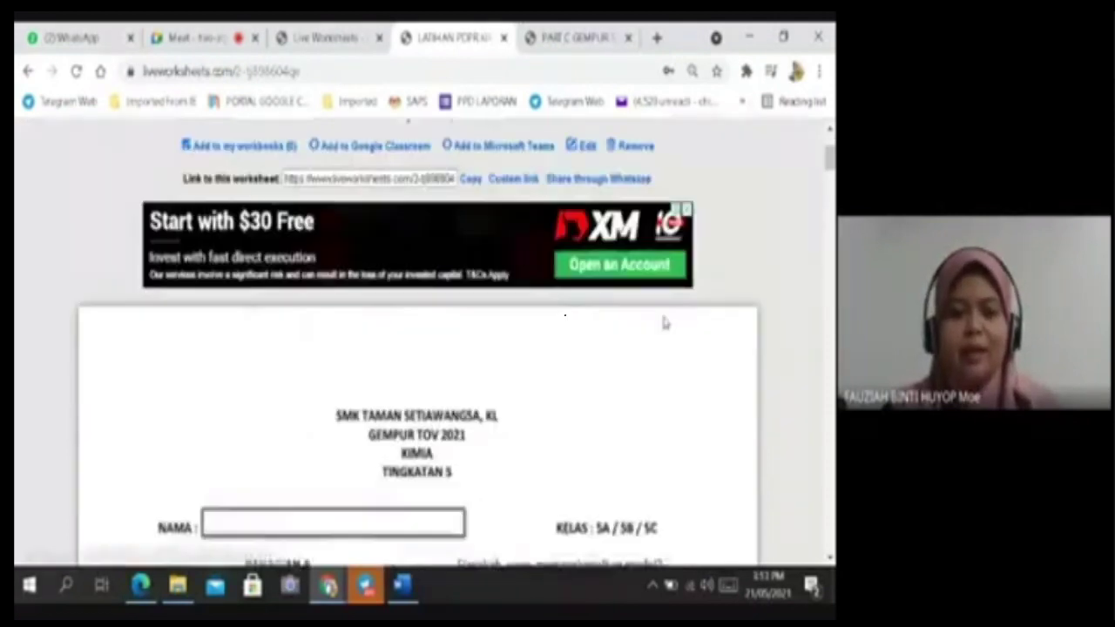
key(ctrl+p)
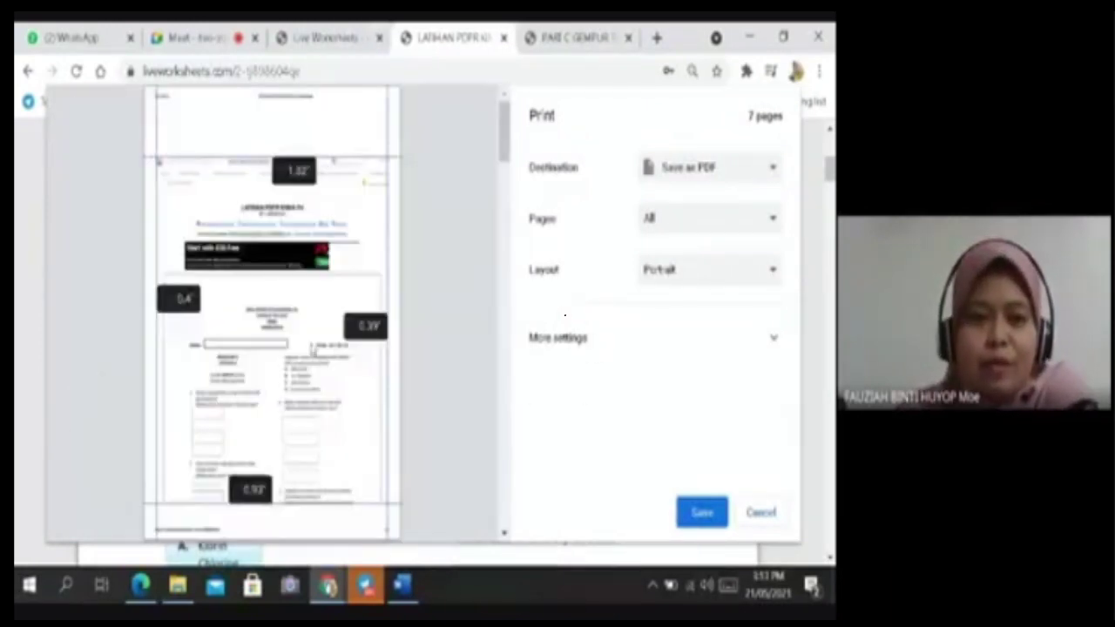
Look through the print preview and cancel it without printing.
scroll(277, 341, down, 10)
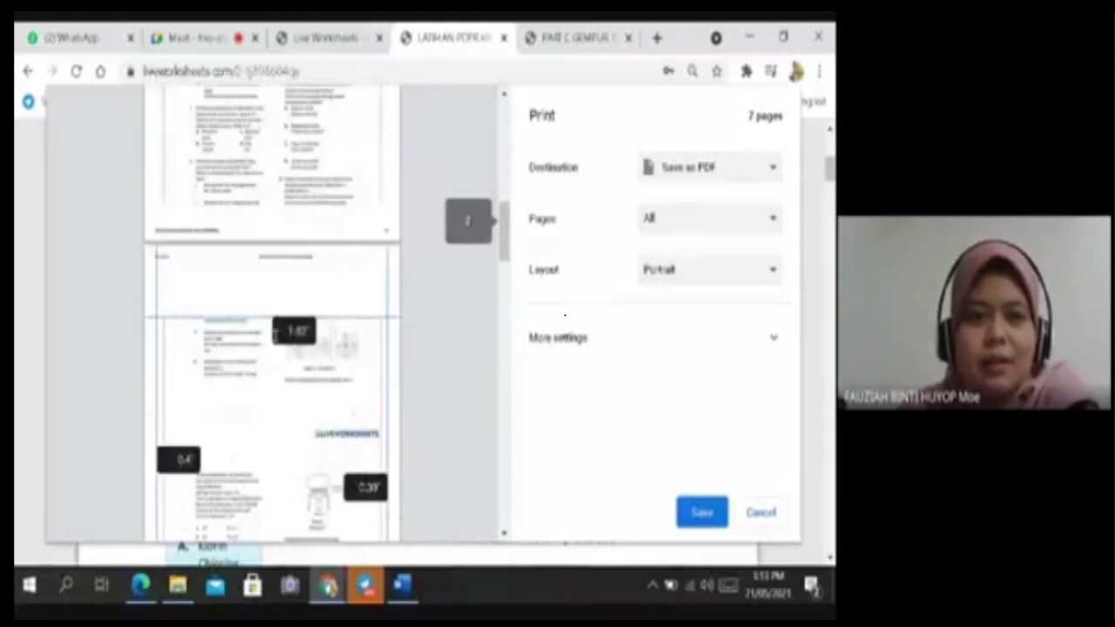
scroll(275, 340, down, 3)
scroll(275, 340, down, 3)
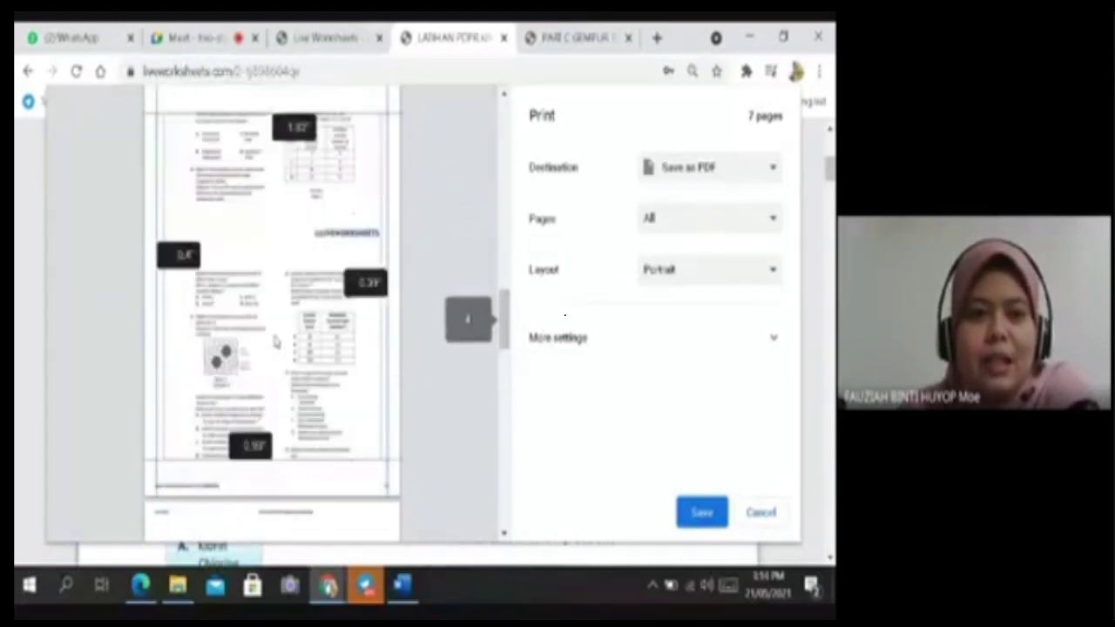
scroll(275, 340, up, 20)
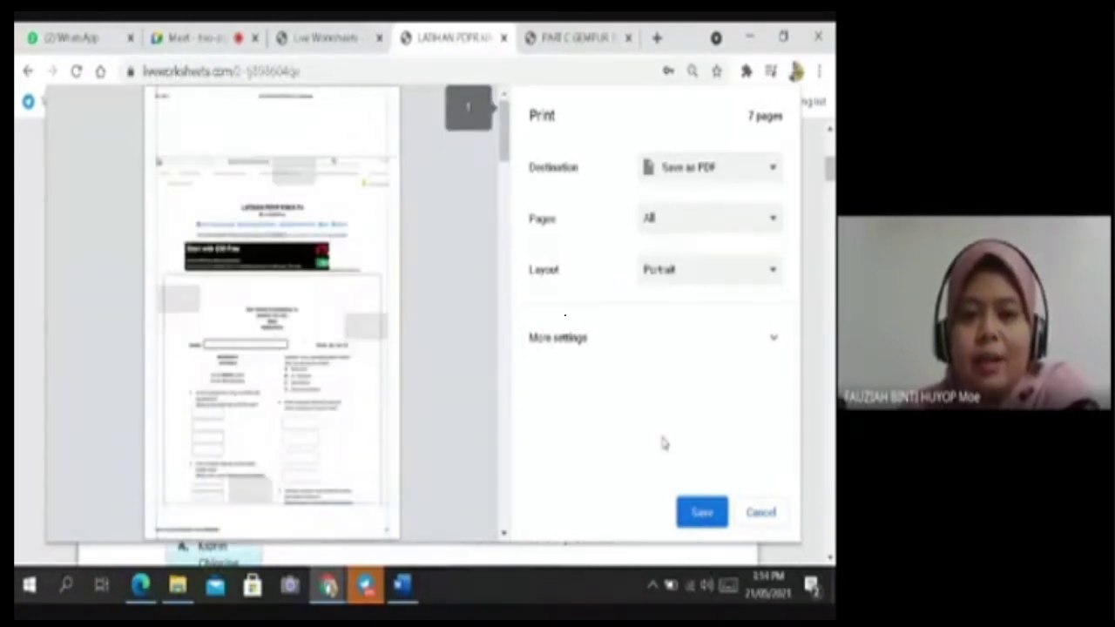
click(755, 512)
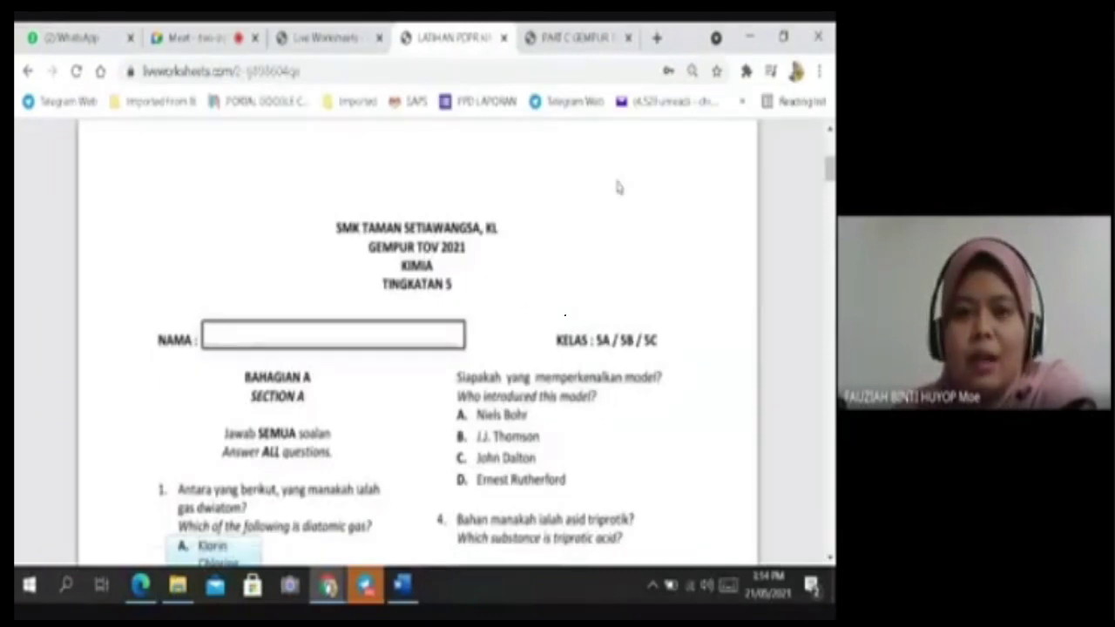
Scroll through the LATIHAN PDPR KIMIA F4 worksheet questions and back up to the title.
scroll(490, 222, up, 2)
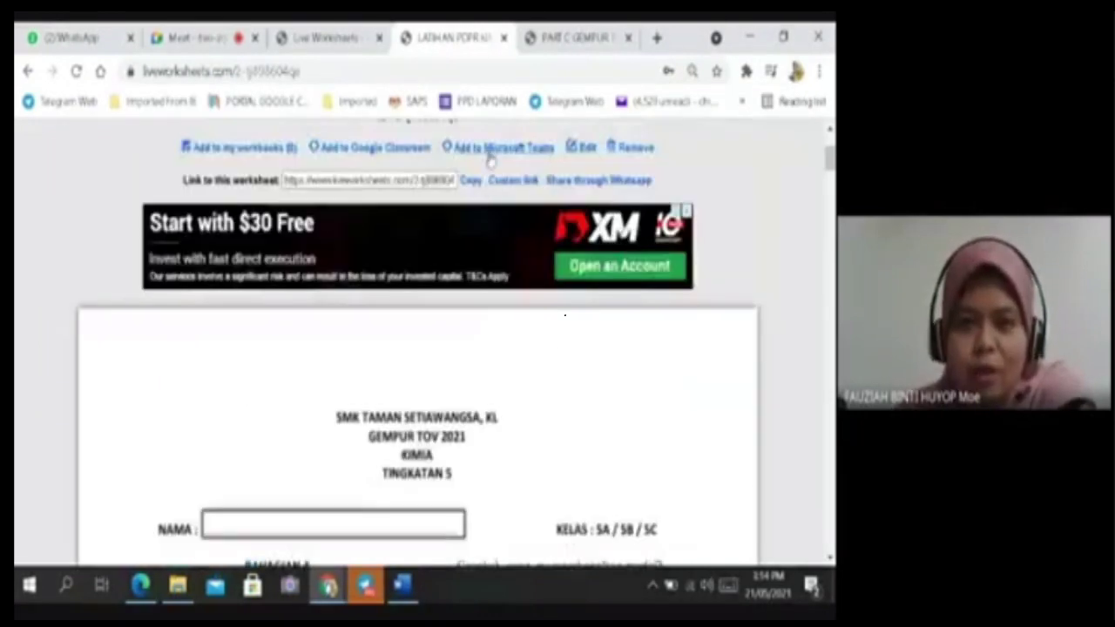
scroll(510, 202, up, 2)
scroll(671, 353, down, 4)
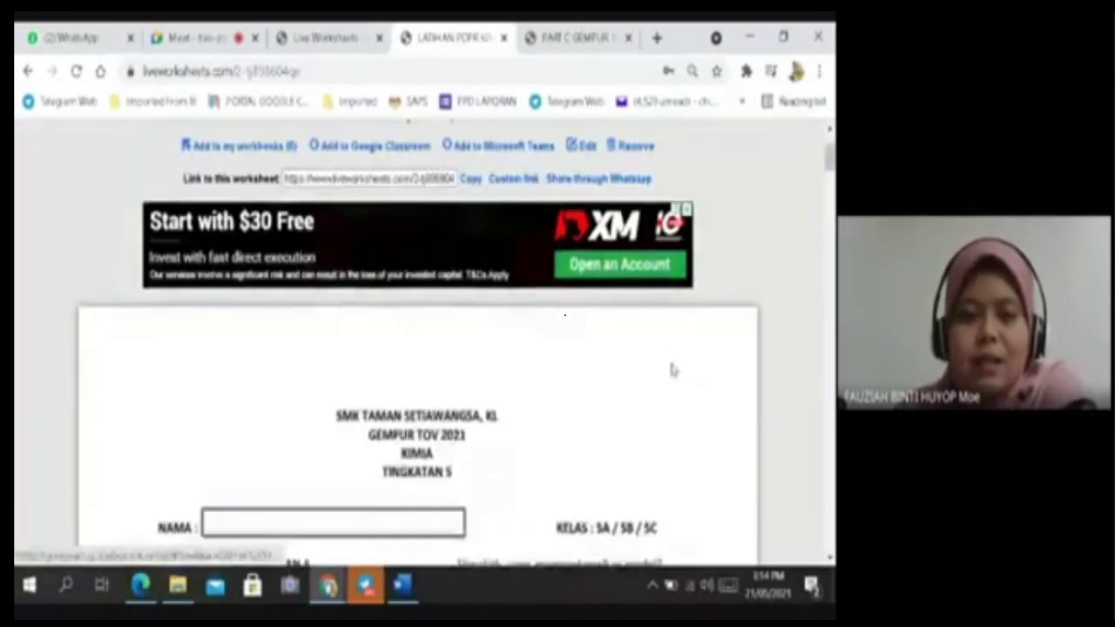
scroll(571, 429, down, 1)
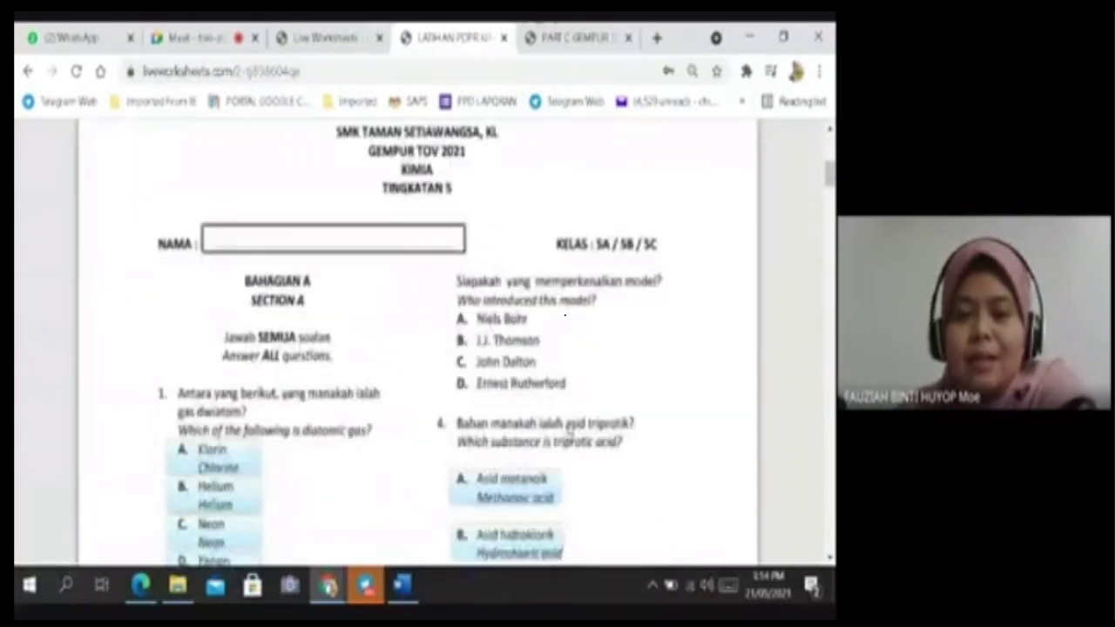
scroll(578, 413, up, 3)
scroll(587, 398, up, 2)
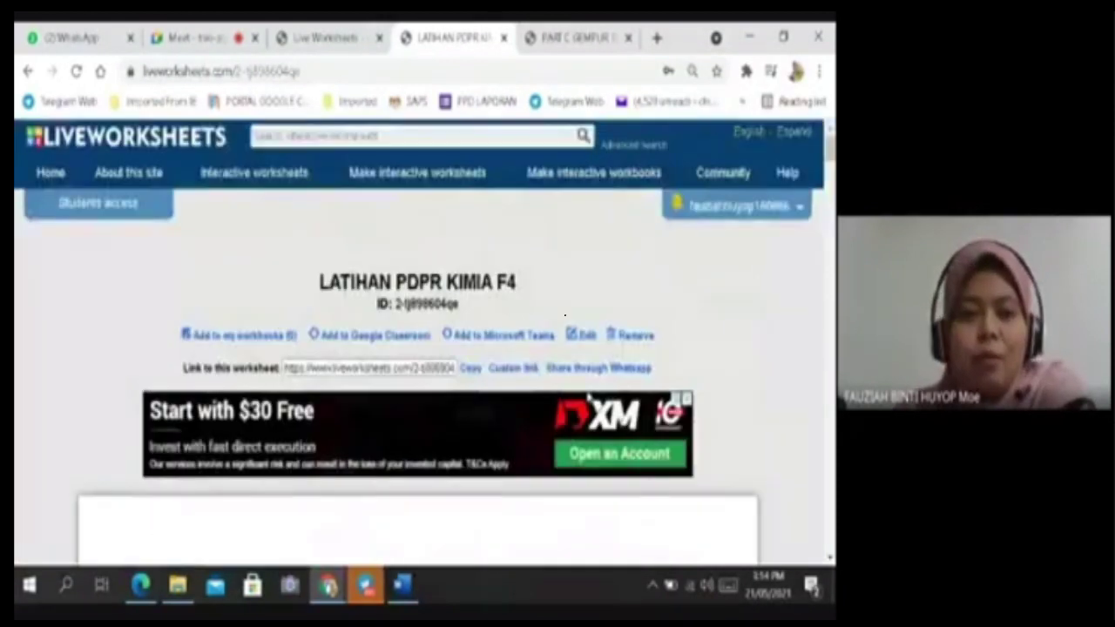
scroll(527, 441, down, 4)
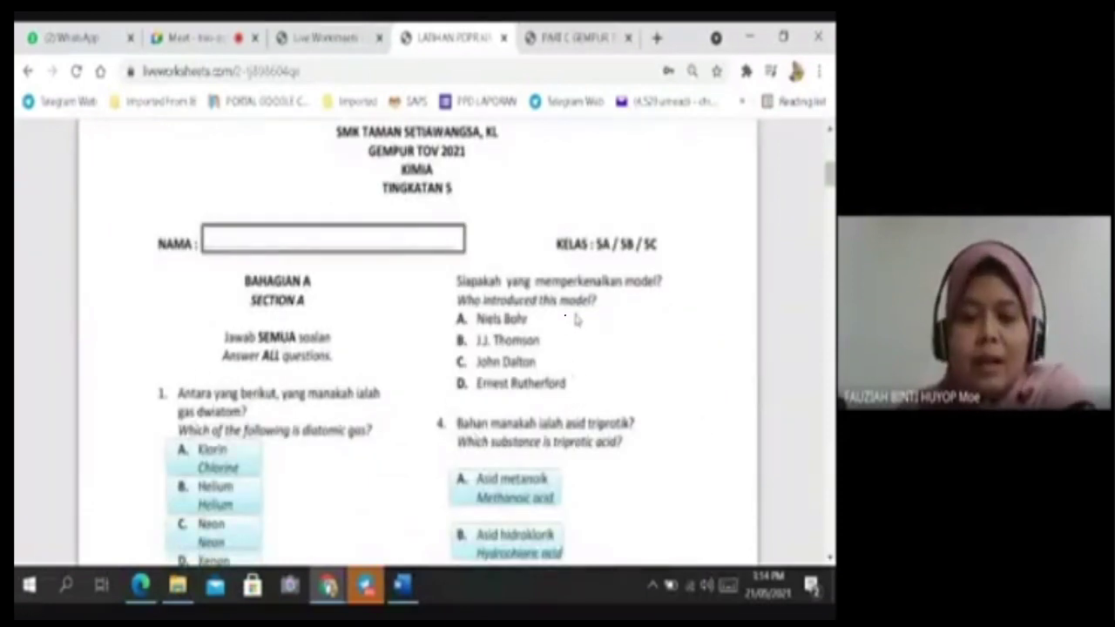
scroll(575, 320, down, 5)
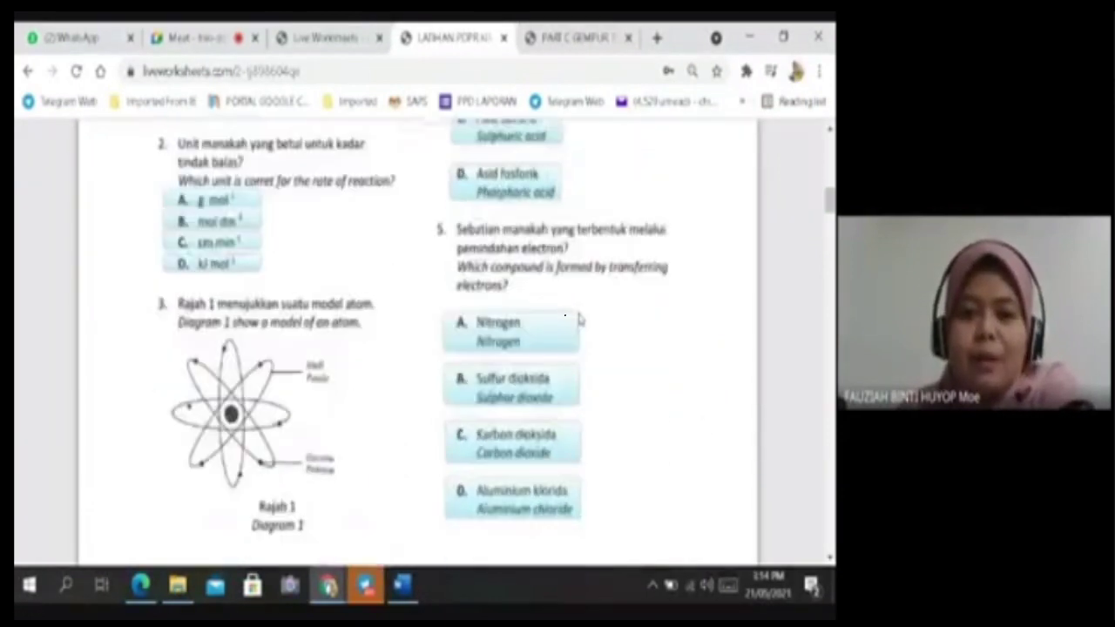
scroll(579, 320, down, 10)
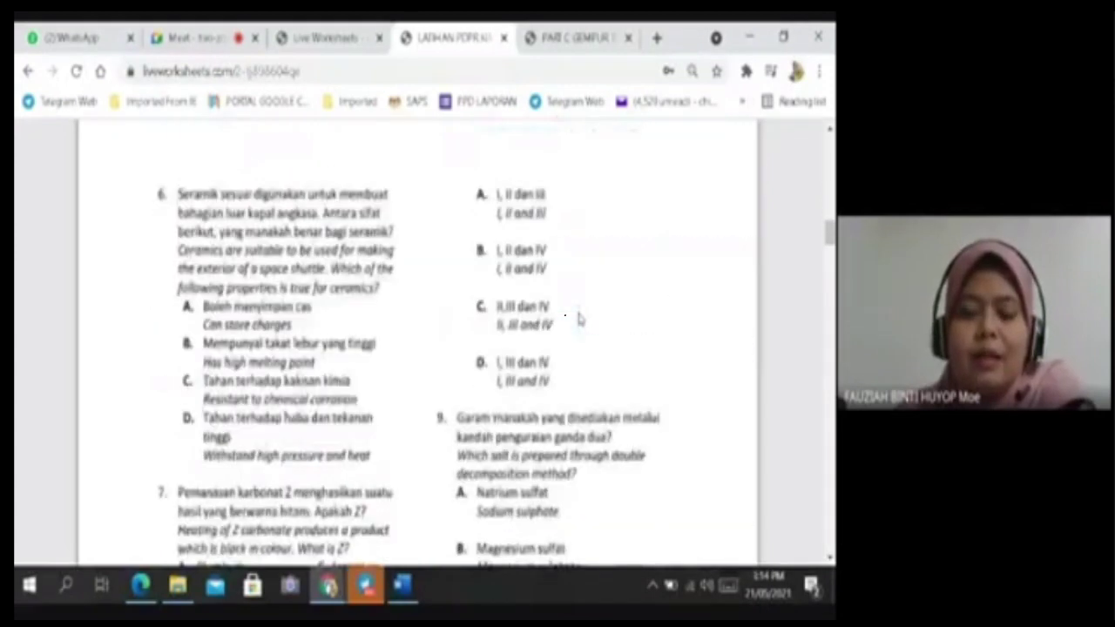
scroll(579, 320, down, 6)
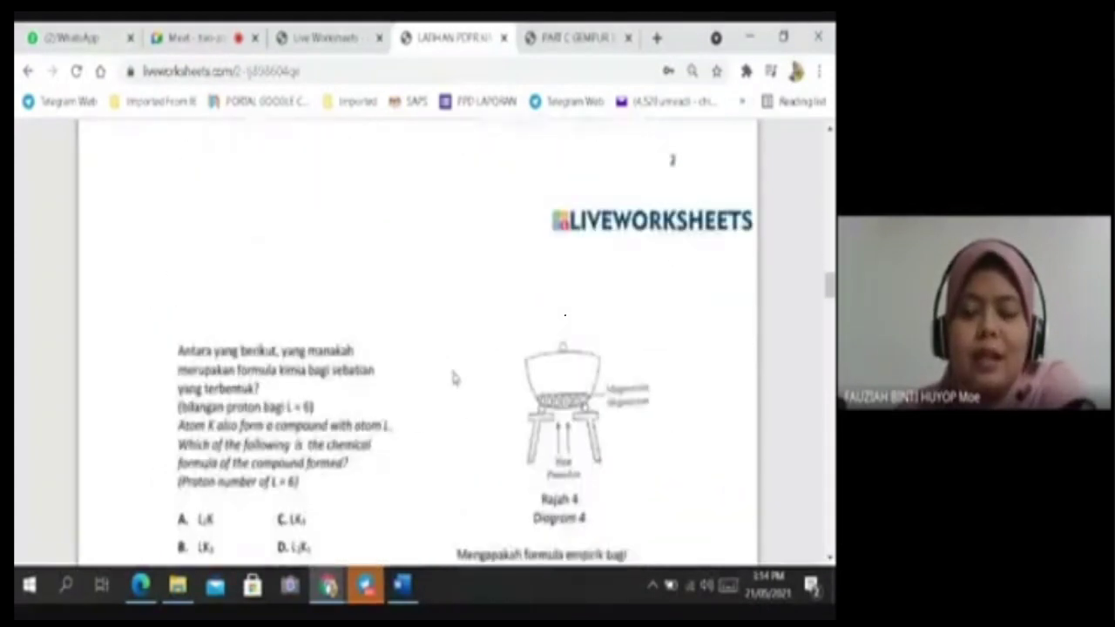
scroll(453, 377, down, 4)
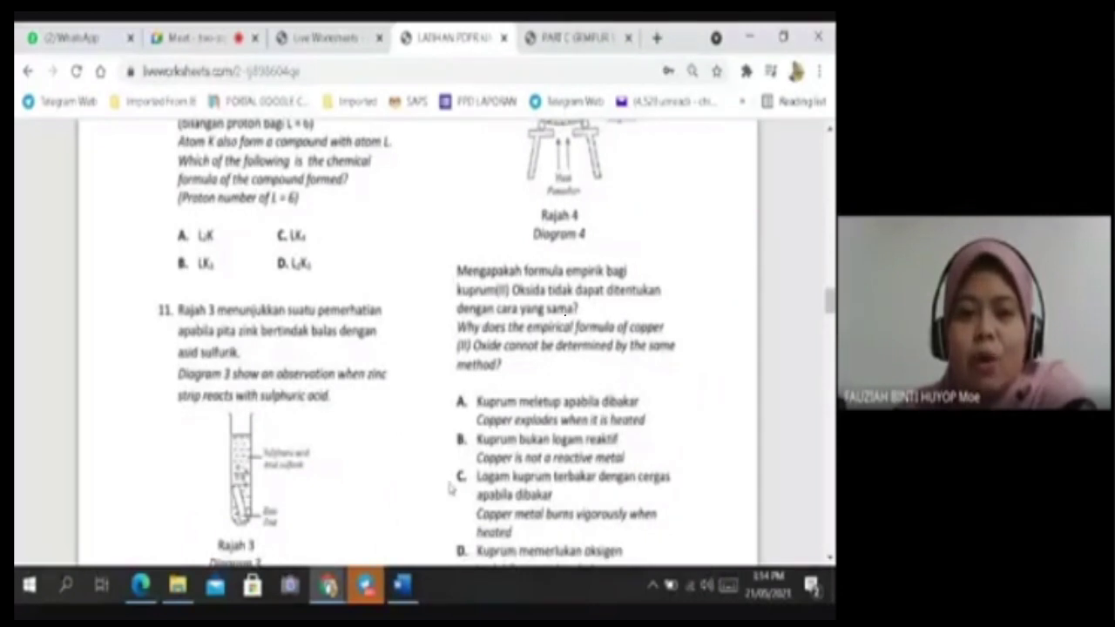
scroll(450, 489, down, 4)
scroll(677, 335, up, 20)
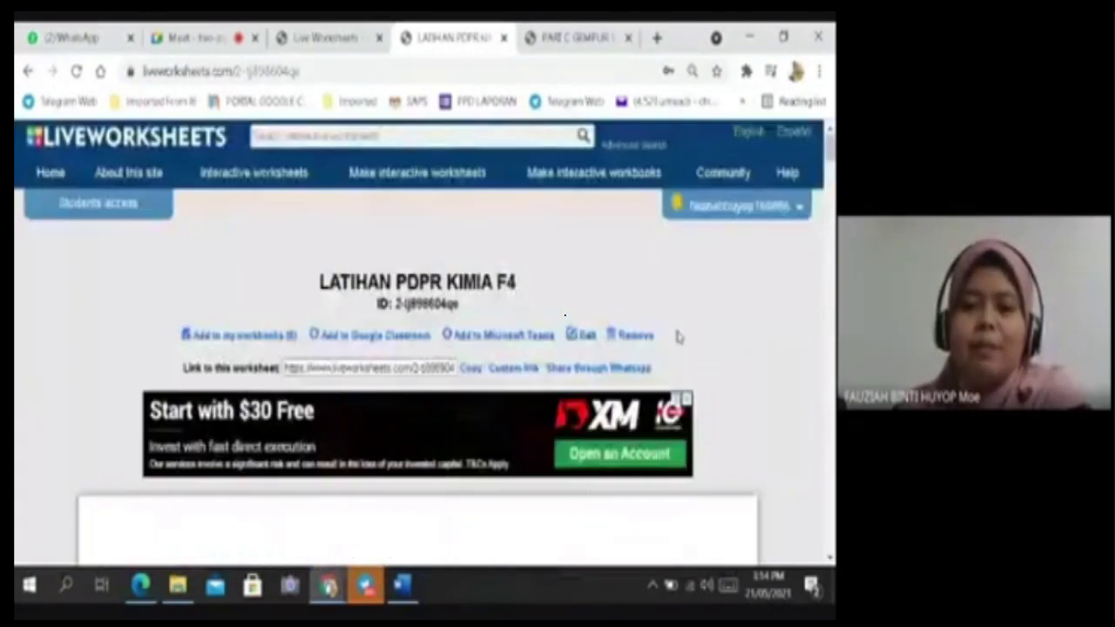
Close the LATIHAN PDPR KIMIA F4 worksheet tab.
click(752, 211)
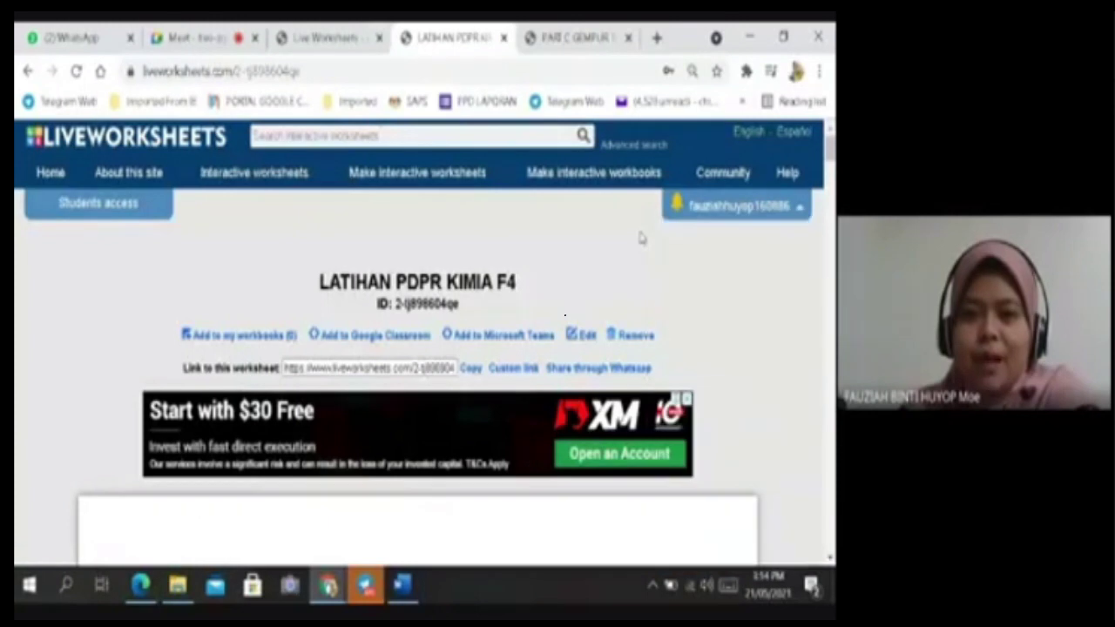
click(205, 44)
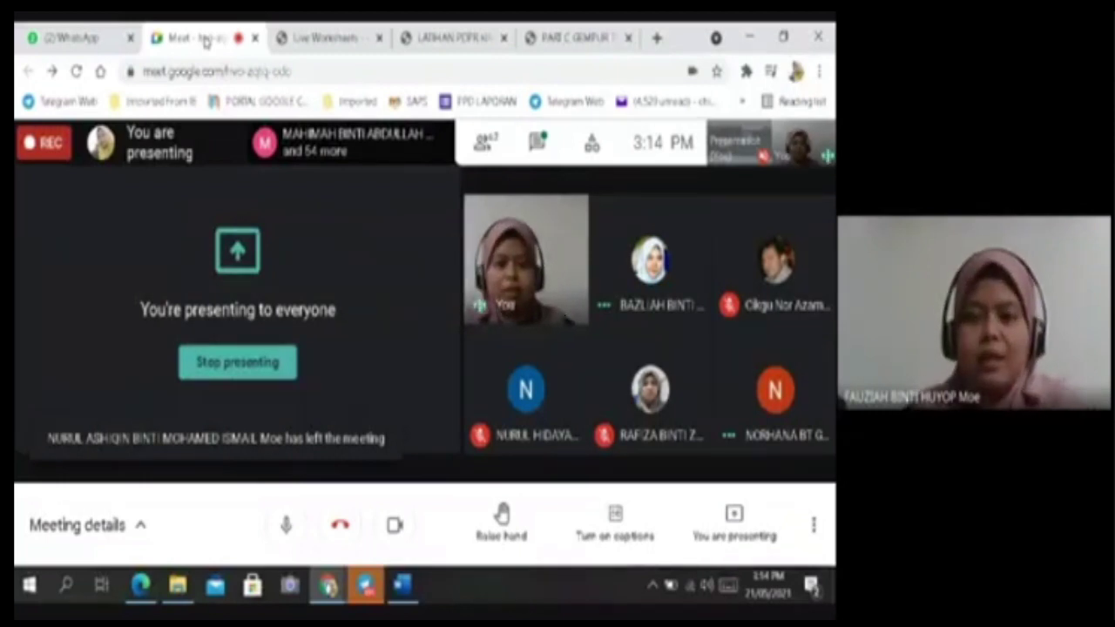
click(314, 39)
click(450, 39)
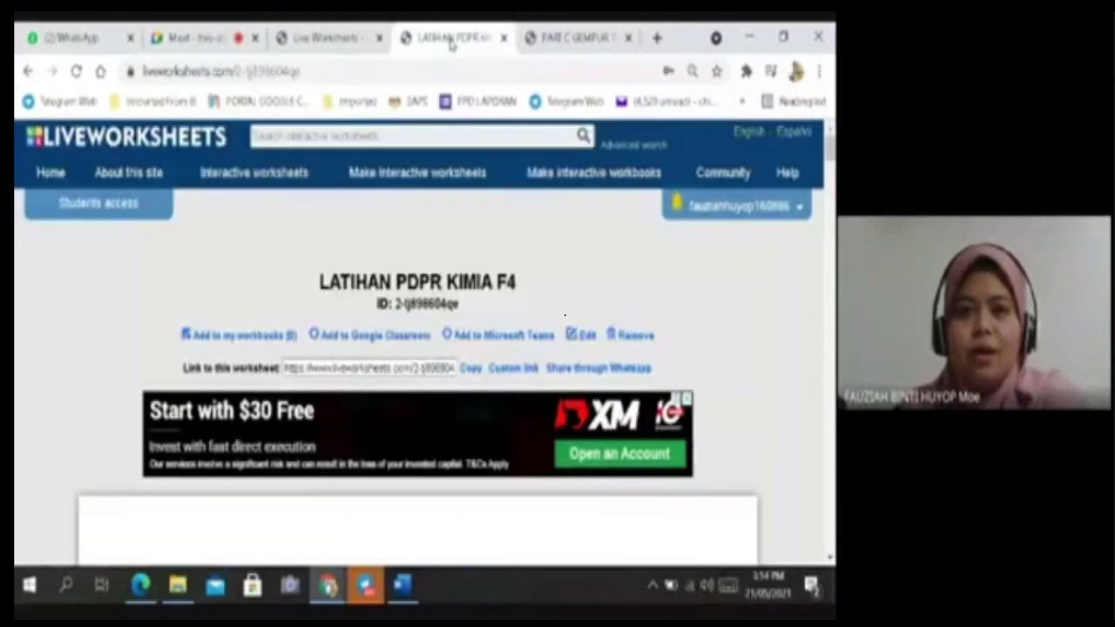
click(502, 39)
Return to the mail box page and bring up the KIMIA 2021 folder in File Explorer.
click(323, 38)
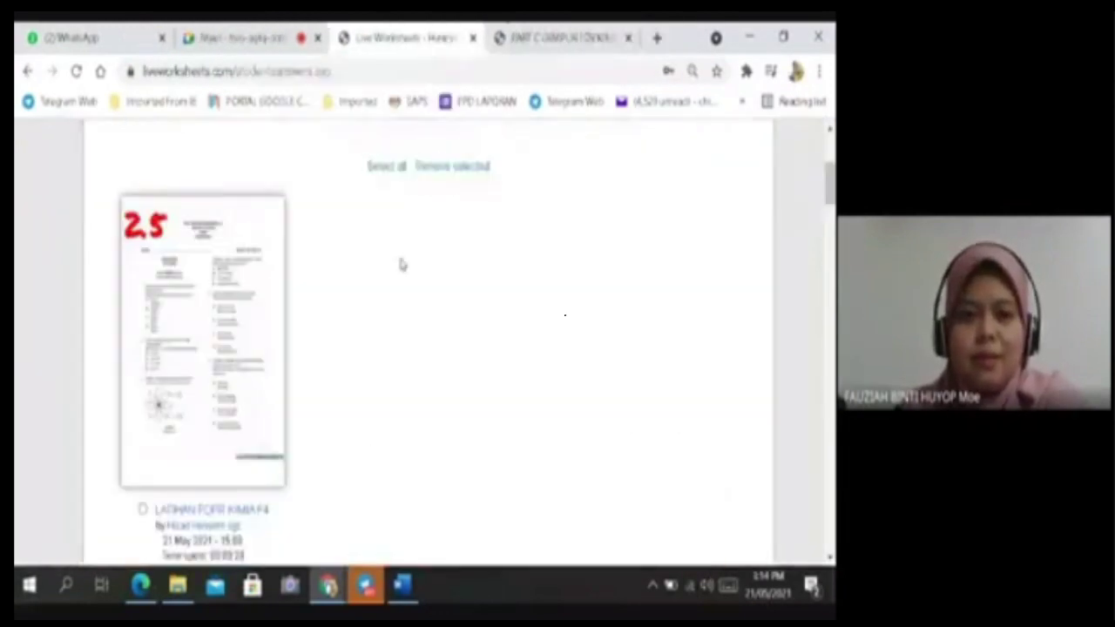
scroll(473, 261, up, 4)
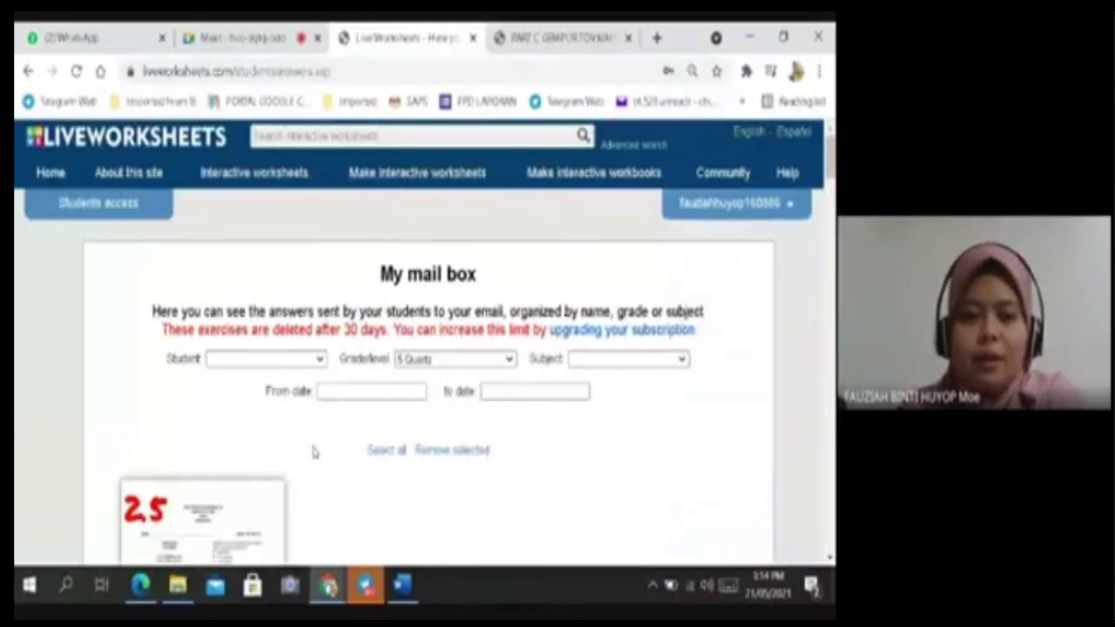
click(178, 584)
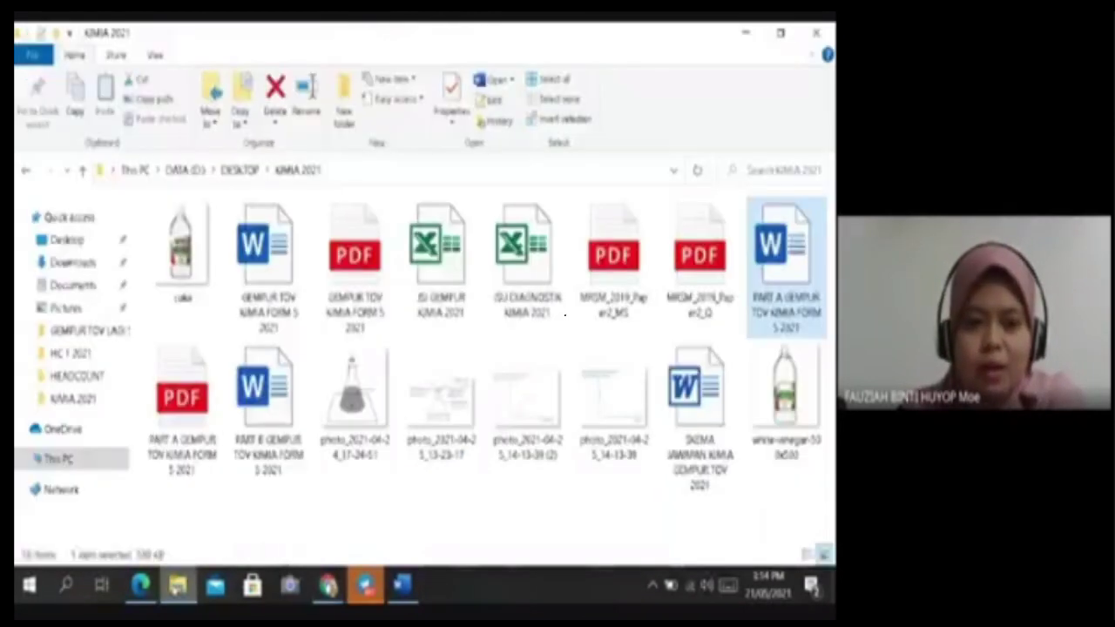
Save PART B GEMPUR TOV KIMIA FORM 5 2021 as a PDF in the KIMIA 2021 folder.
click(268, 392)
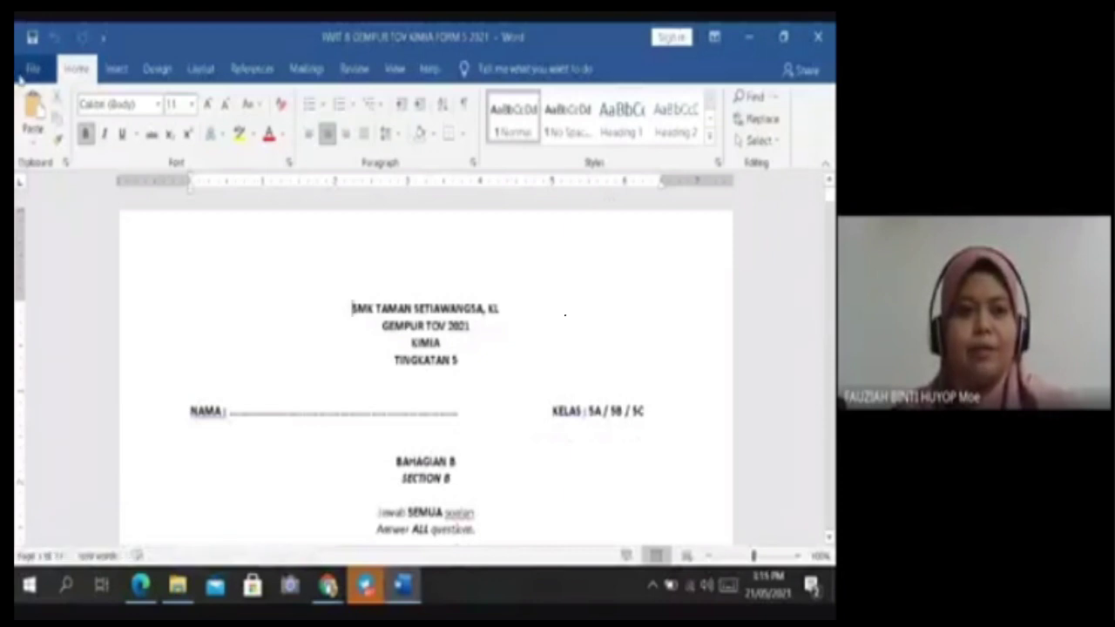
click(32, 68)
click(70, 326)
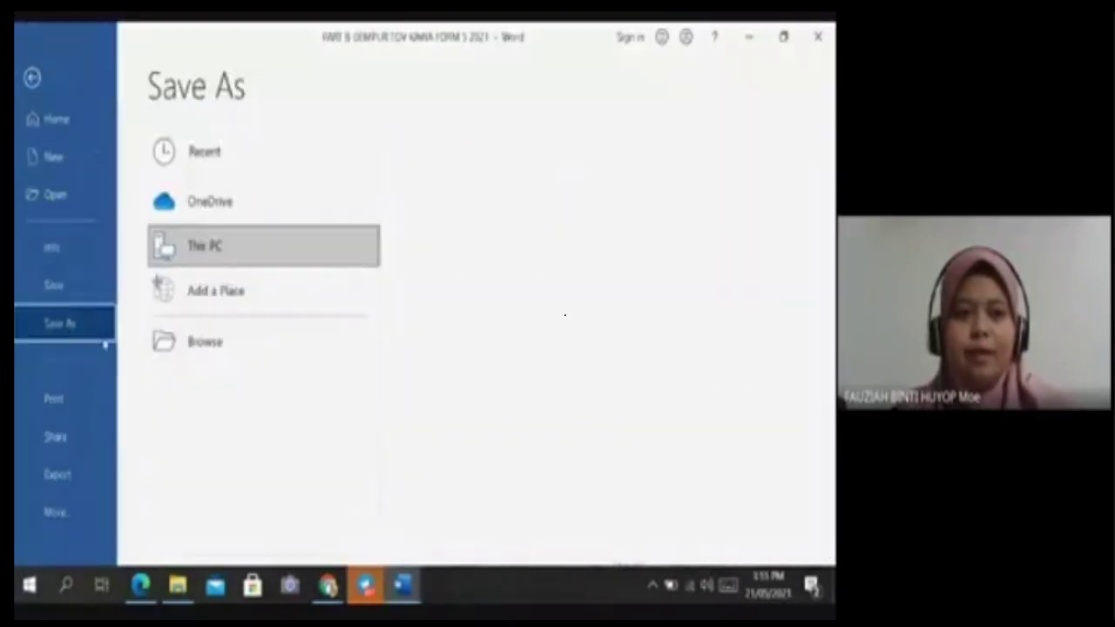
click(497, 250)
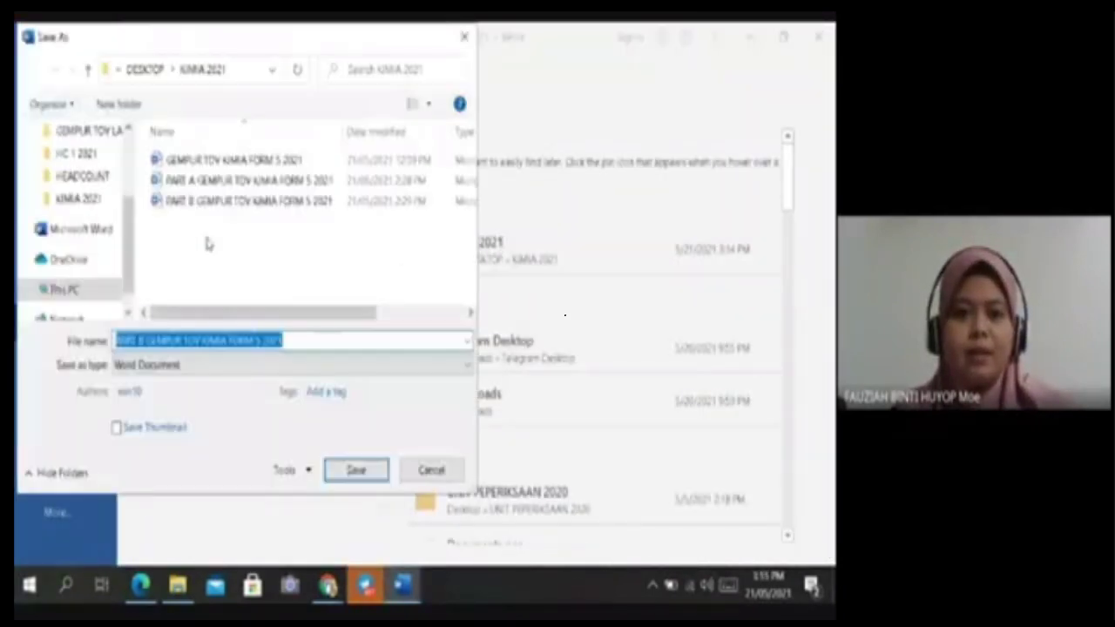
click(181, 363)
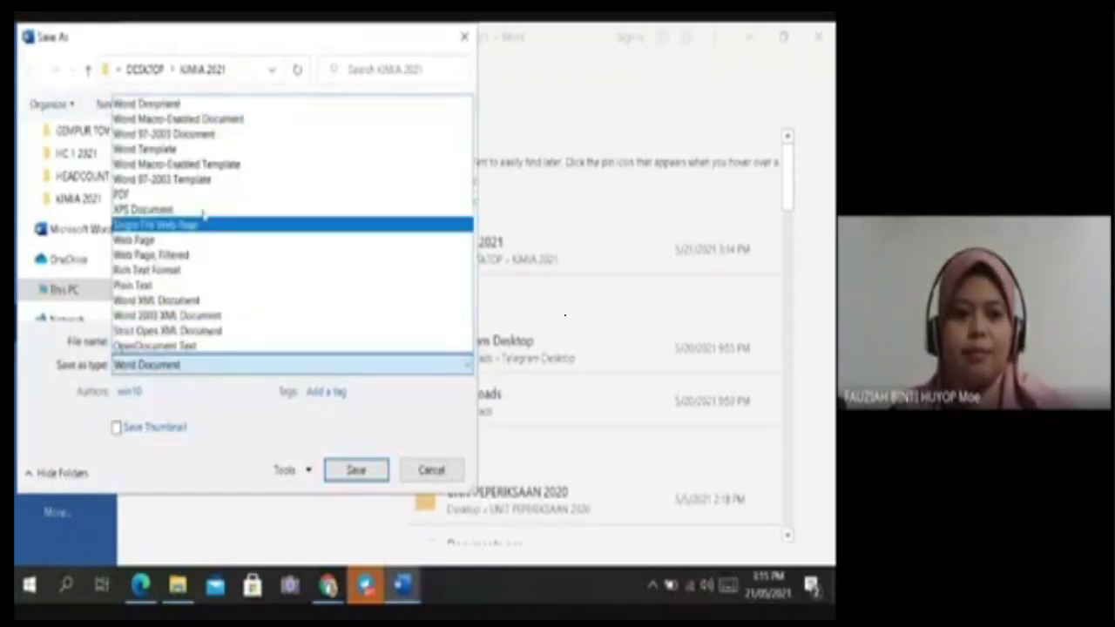
click(206, 194)
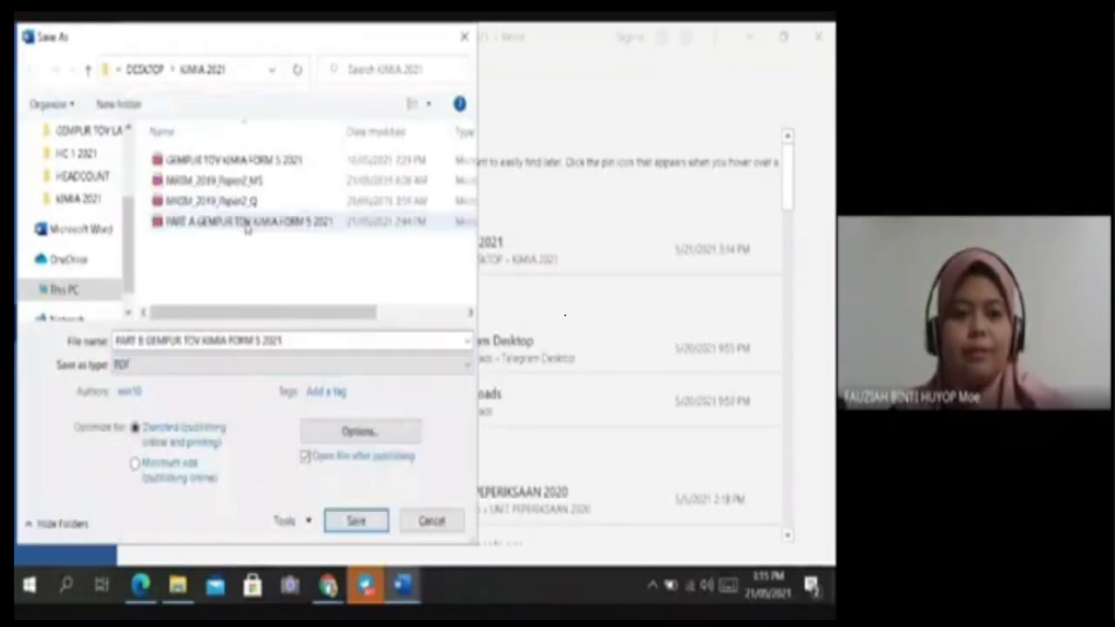
click(359, 522)
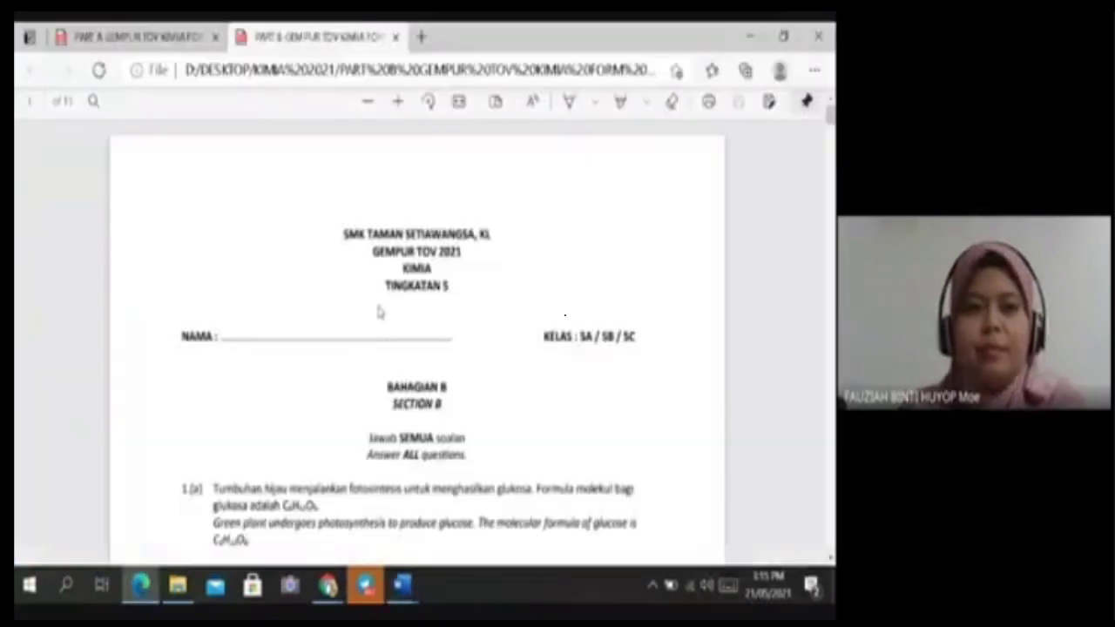
Close the PDF preview and return to the Liveworksheets mail box.
click(818, 36)
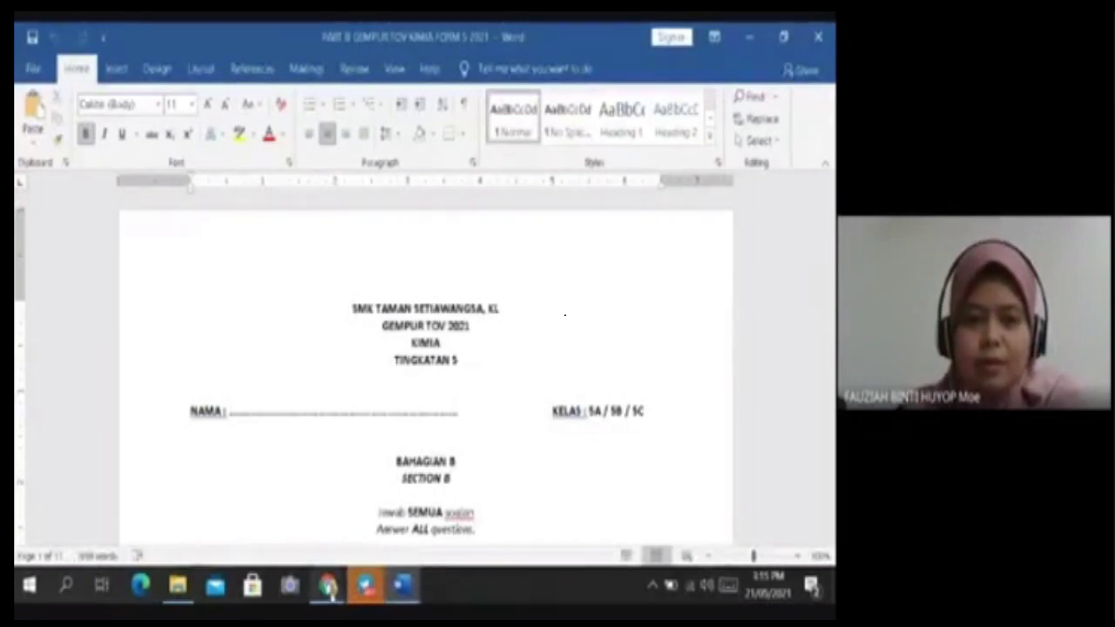
mouse_move(328, 585)
click(277, 445)
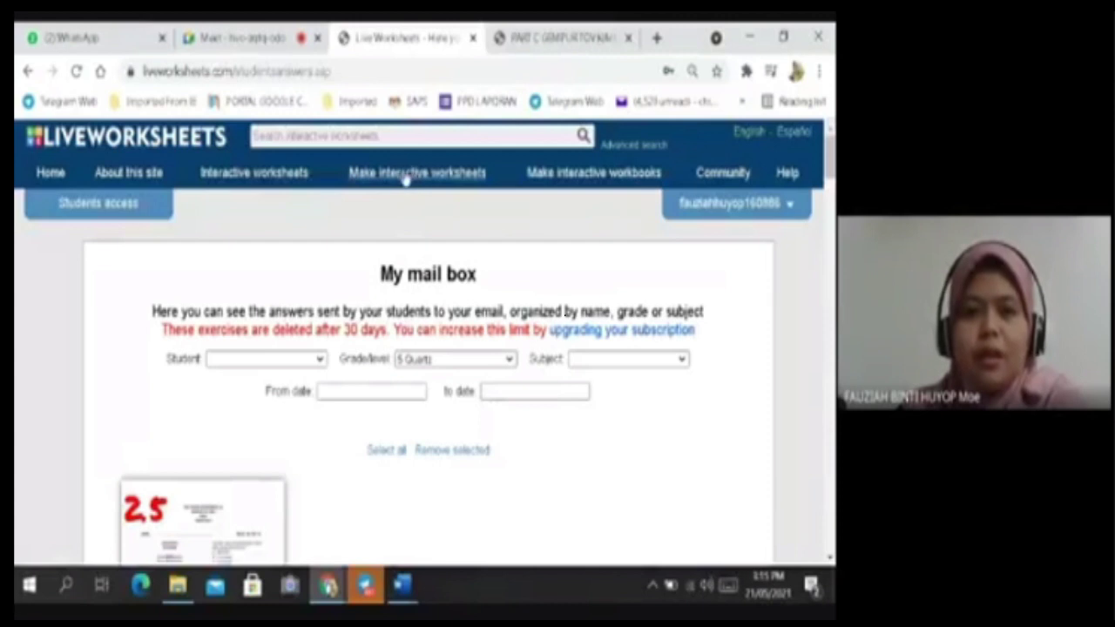
Upload the PART B GEMPUR TOV KIMIA FORM 5 2021 PDF as a new interactive worksheet.
mouse_move(398, 184)
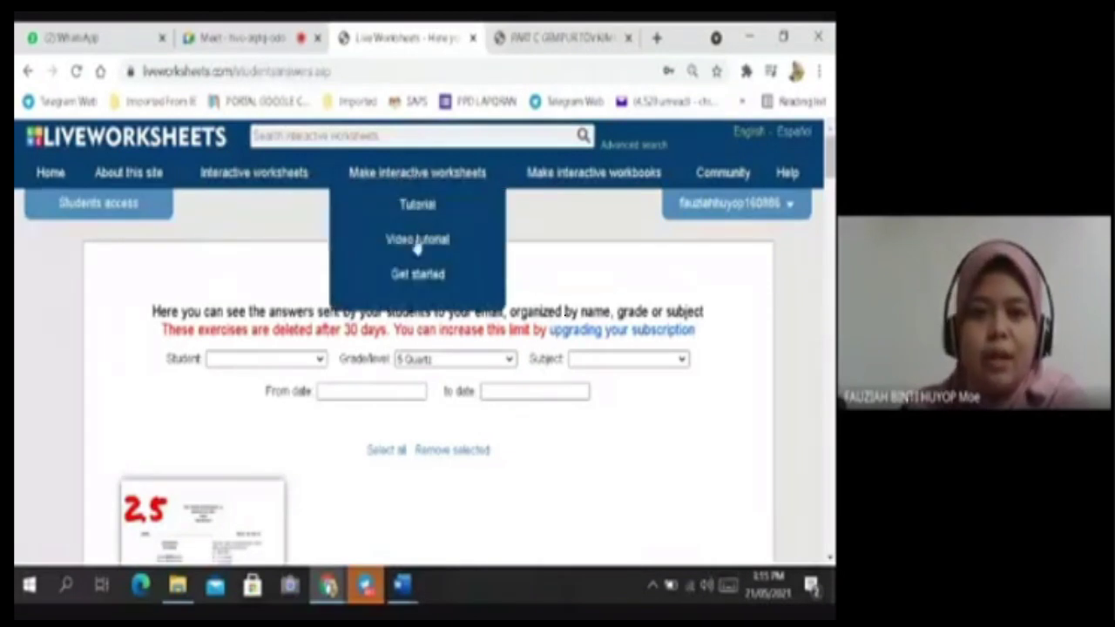
click(420, 276)
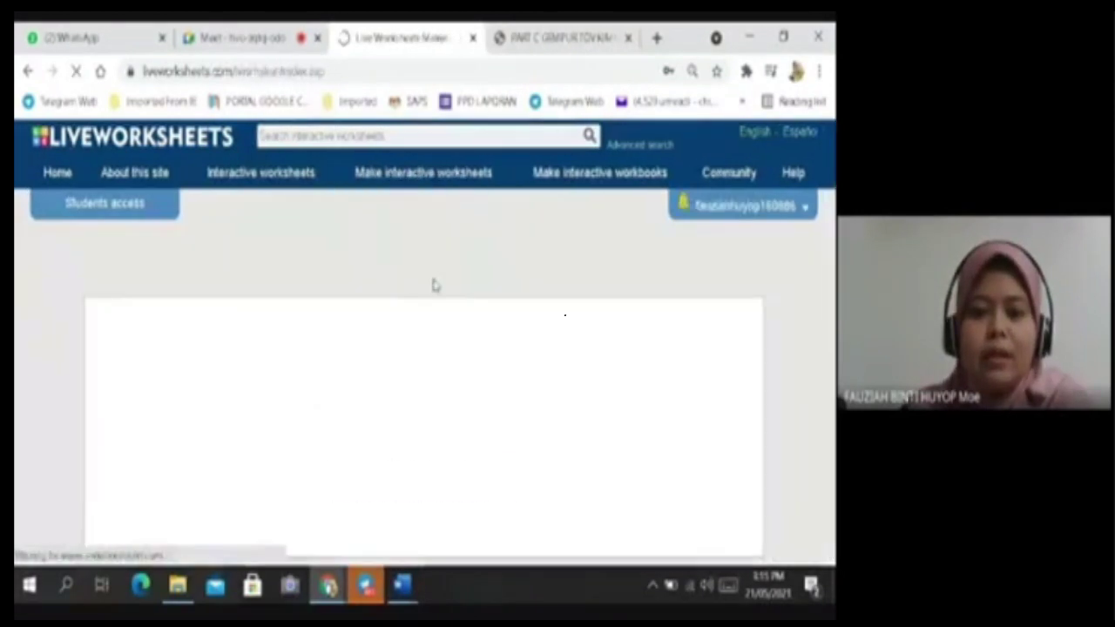
click(345, 418)
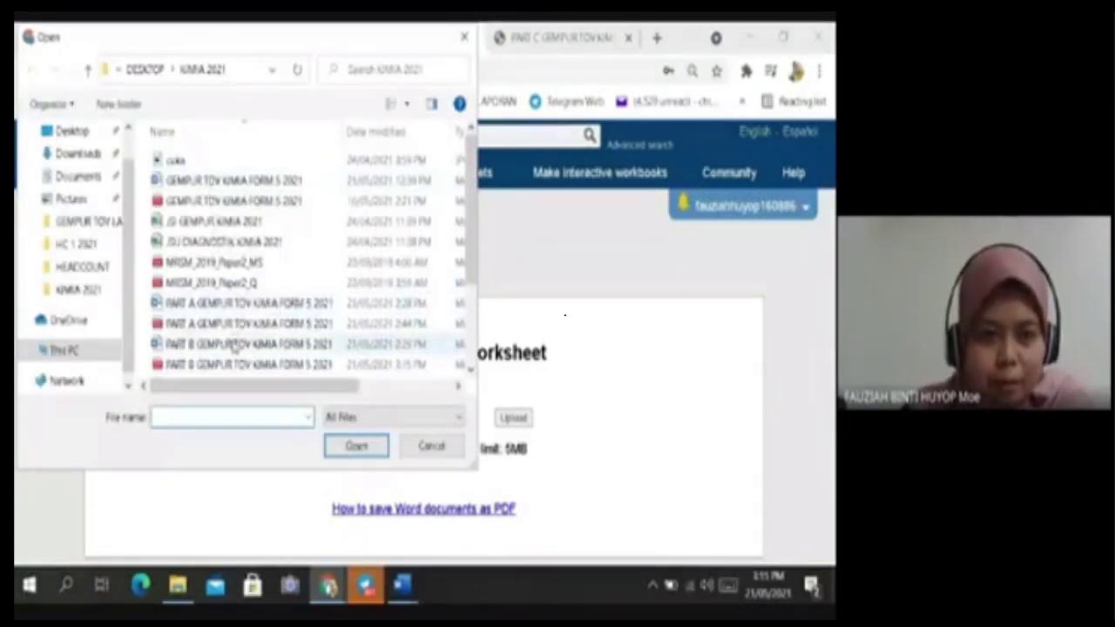
click(253, 364)
click(352, 447)
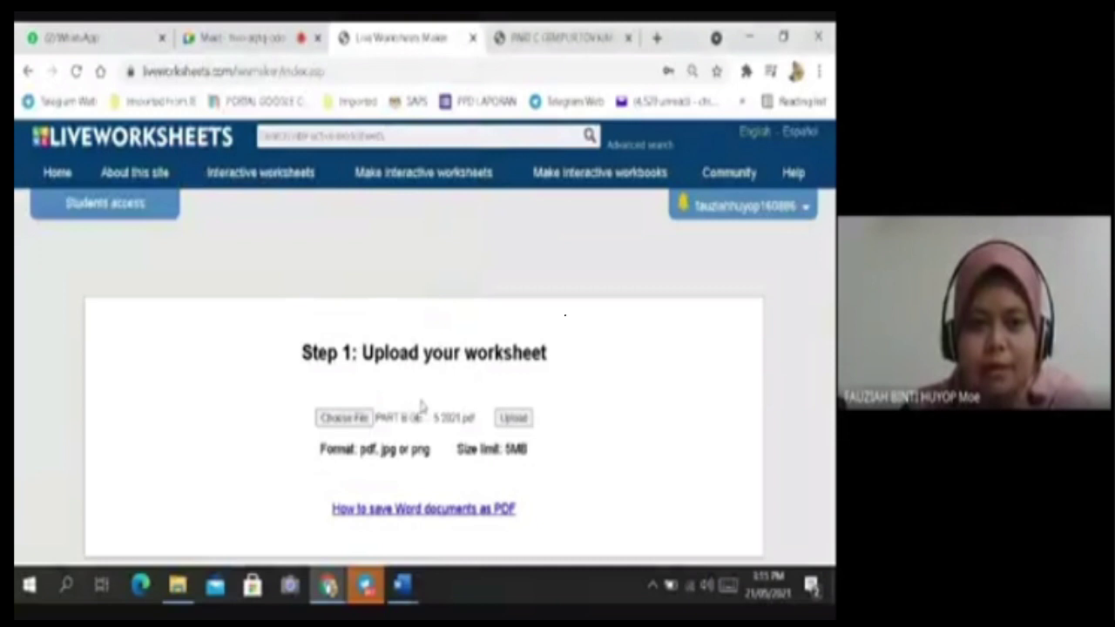
click(515, 419)
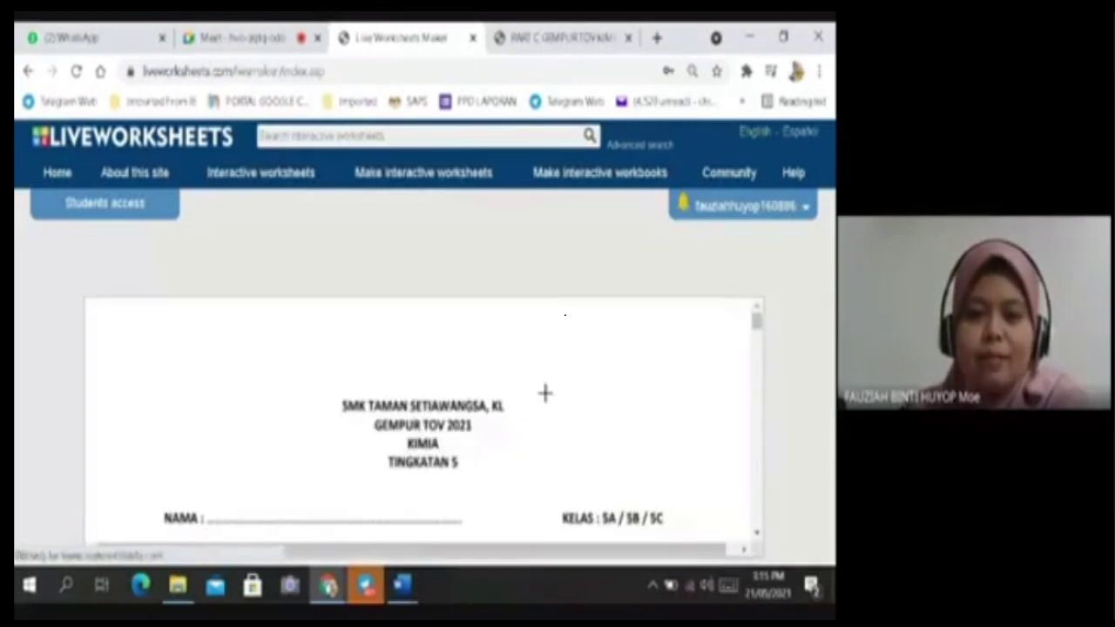
Switch to Edit mode and draw an answer text box over the dotted line beside NAMA.
scroll(532, 399, down, 2)
scroll(532, 399, down, 2)
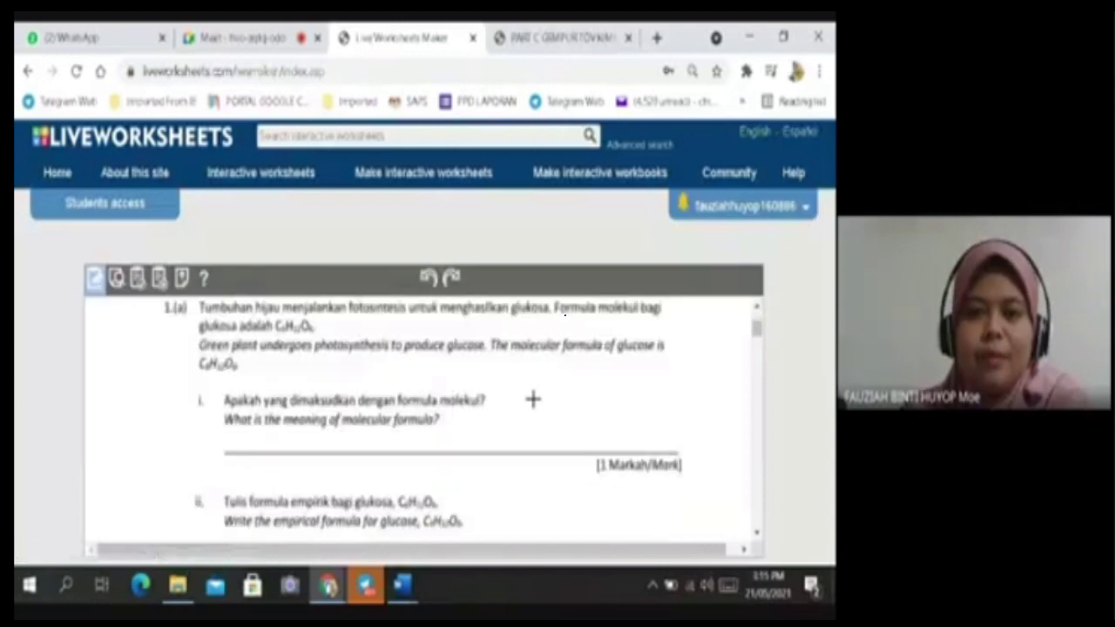
scroll(532, 398, up, 4)
scroll(543, 398, down, 5)
scroll(543, 398, down, 6)
scroll(544, 398, up, 7)
scroll(544, 398, up, 3)
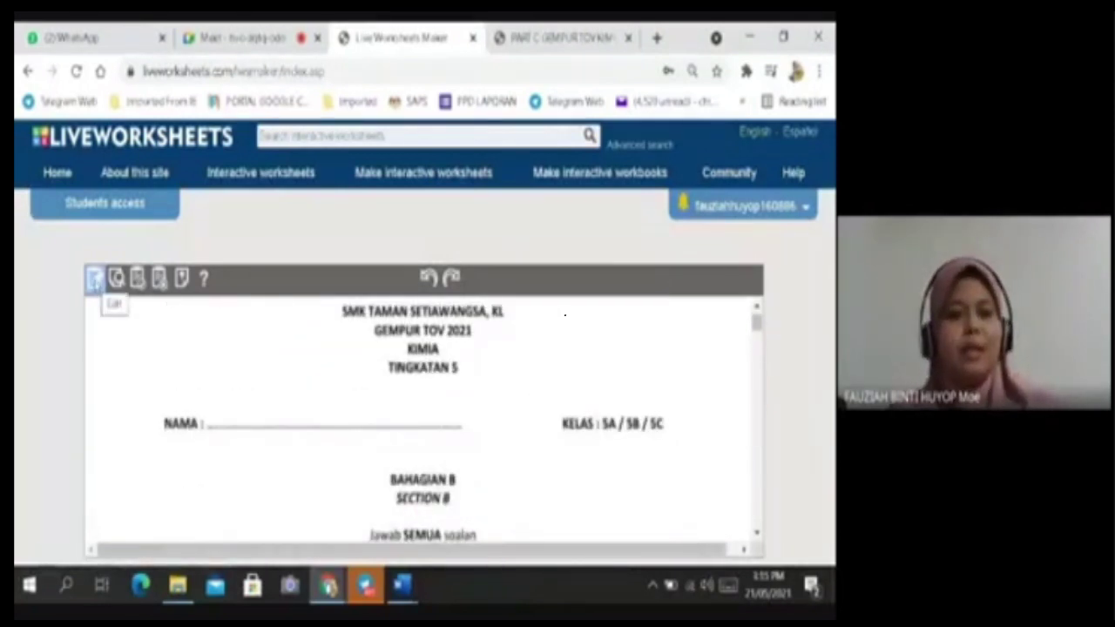
click(94, 279)
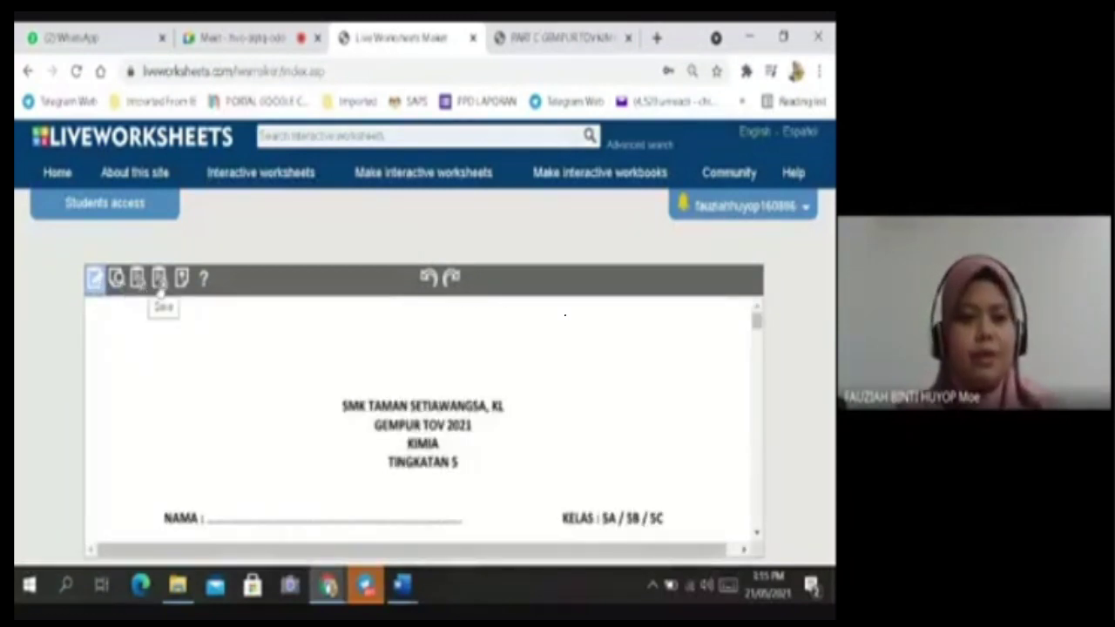
scroll(199, 350, down, 1)
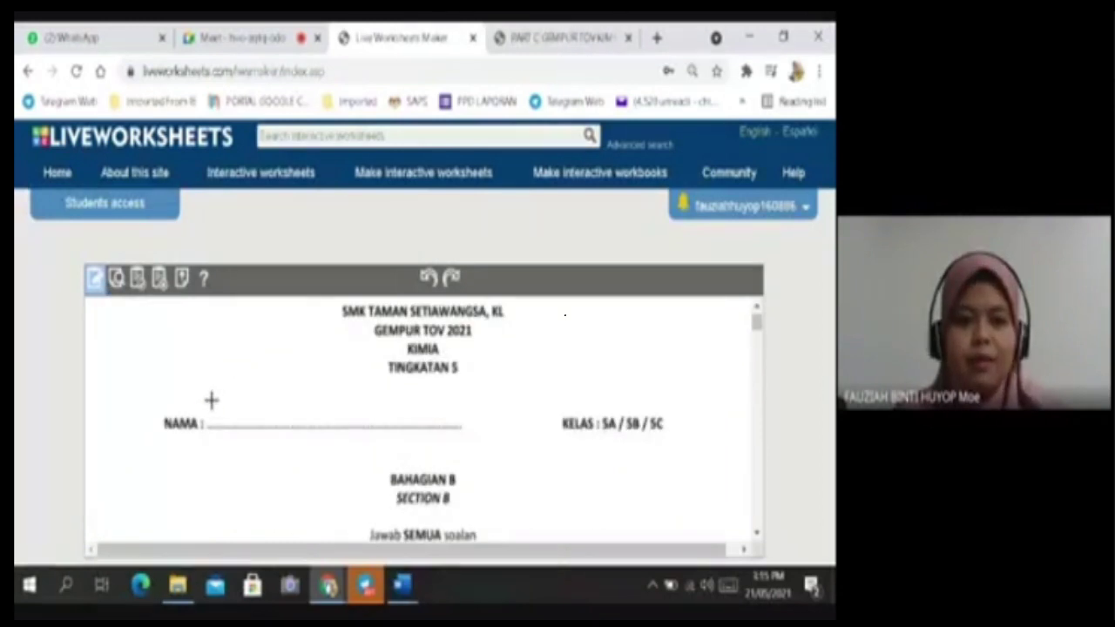
drag(209, 423, 465, 436)
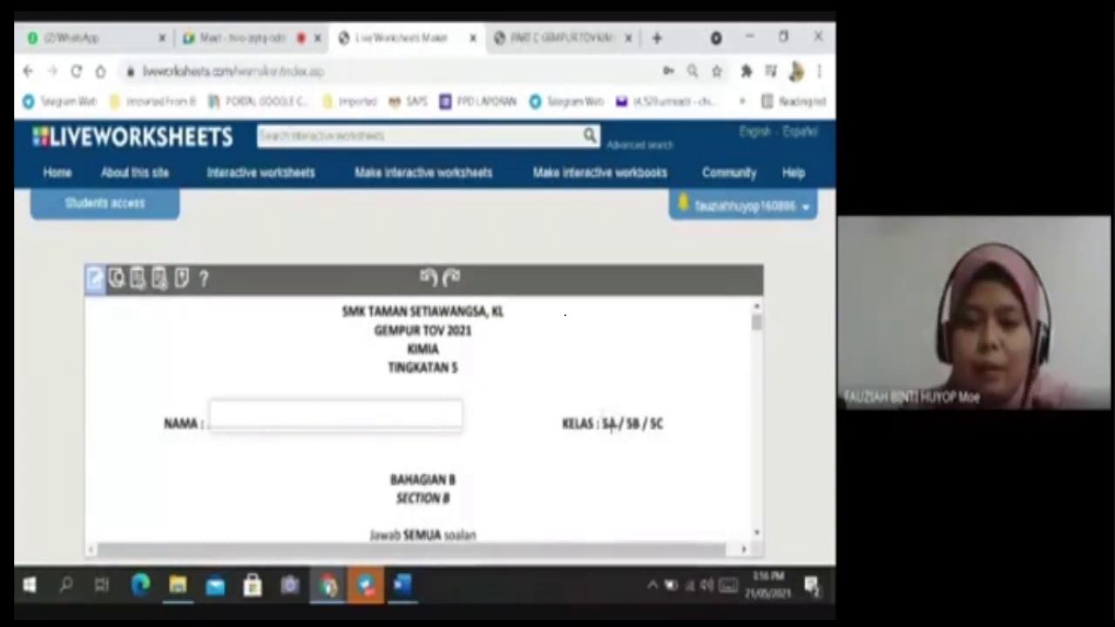
scroll(535, 373, down, 5)
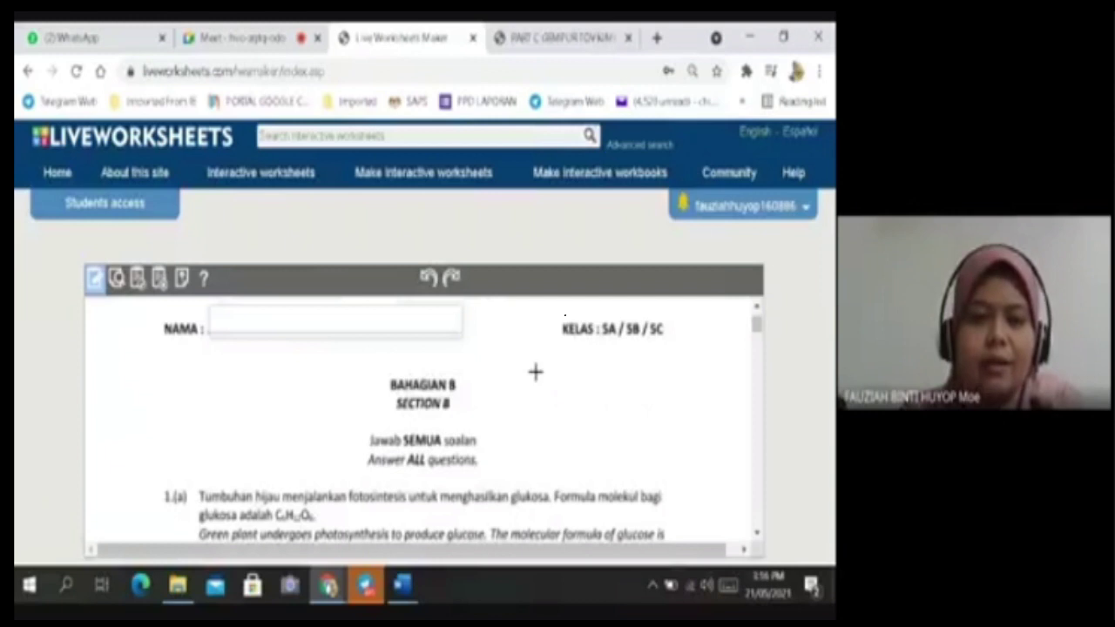
scroll(582, 391, up, 5)
scroll(582, 391, down, 1)
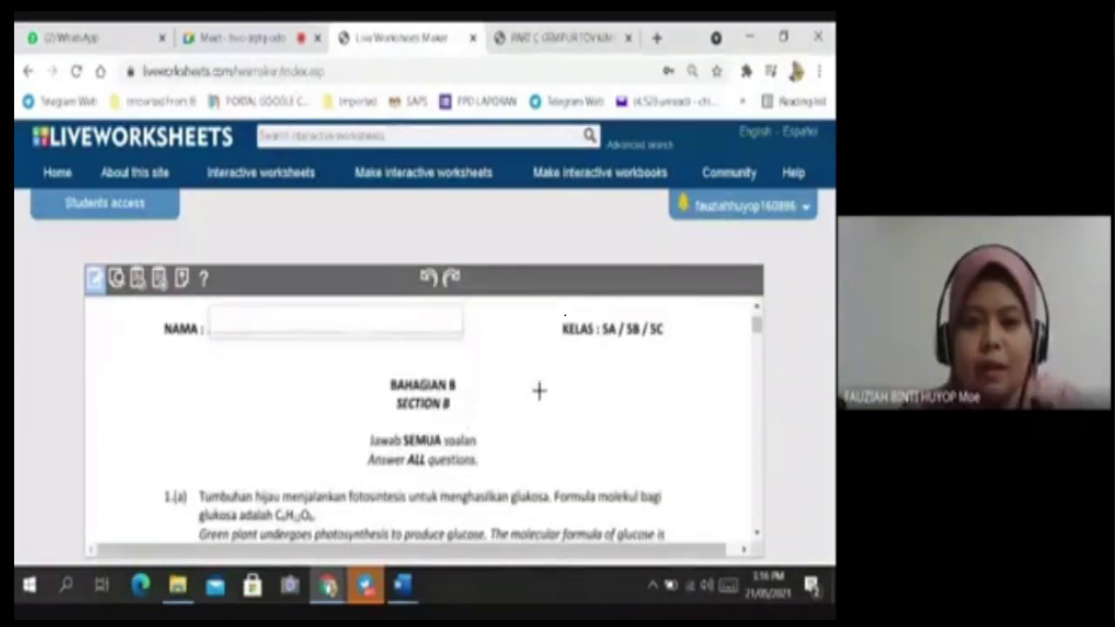
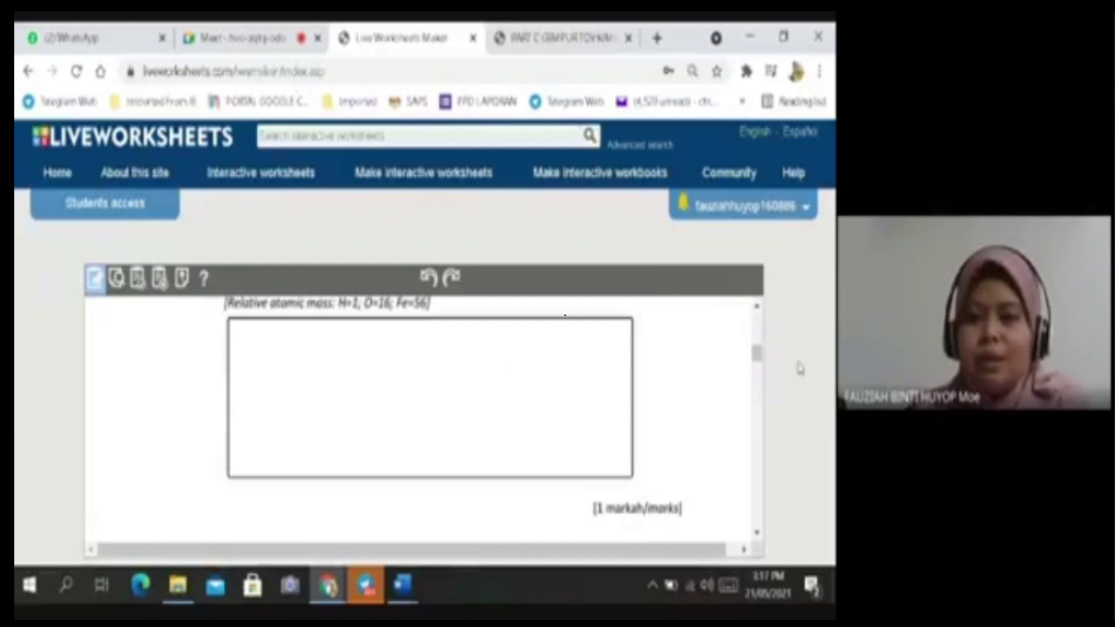
Review the worksheet's answer boxes, then open the KIMIA 2021 exam folder in File Explorer.
scroll(466, 449, up, 5)
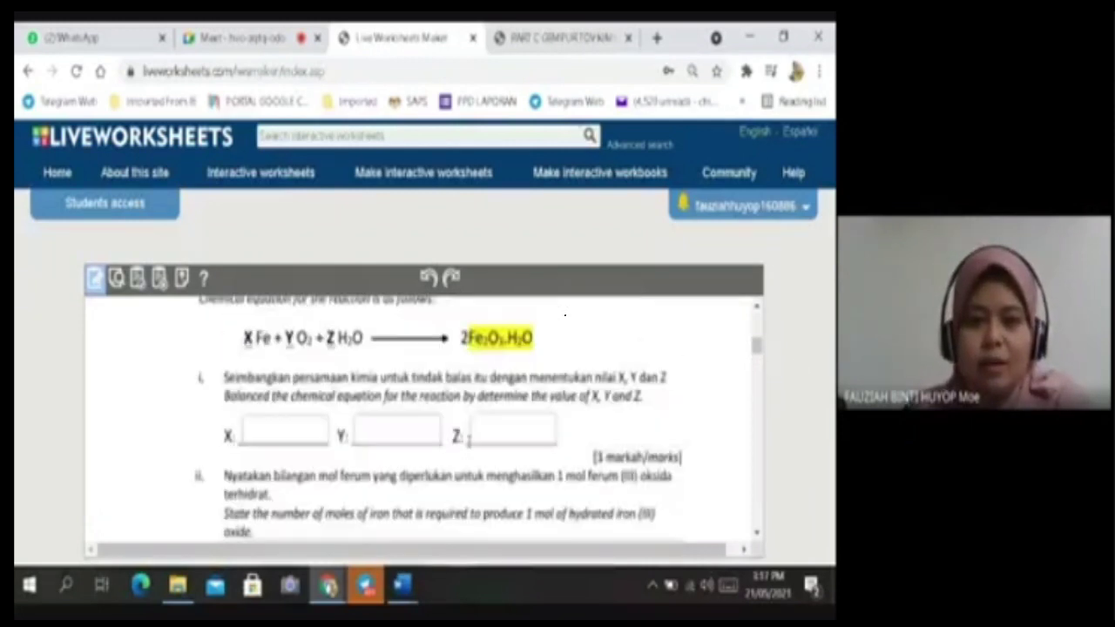
scroll(466, 440, up, 10)
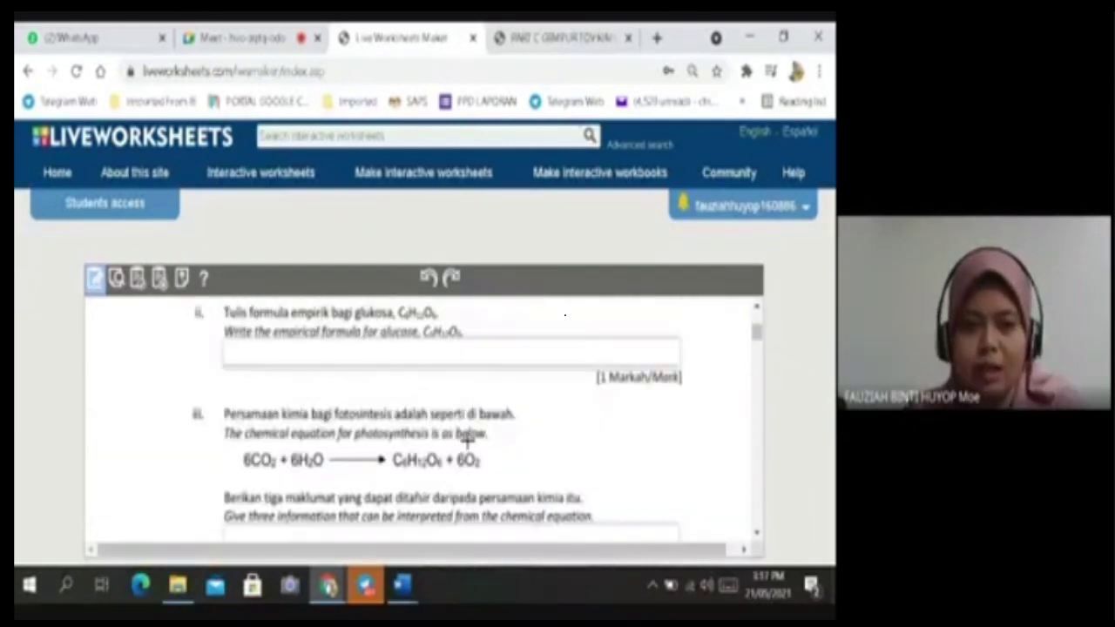
scroll(467, 440, up, 3)
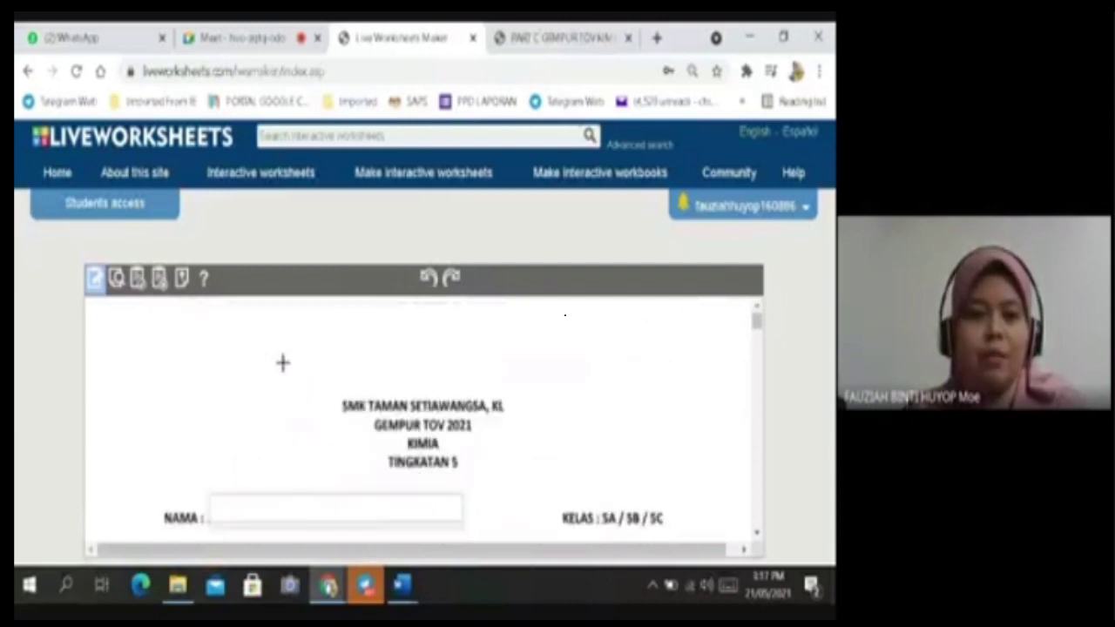
scroll(349, 375, down, 2)
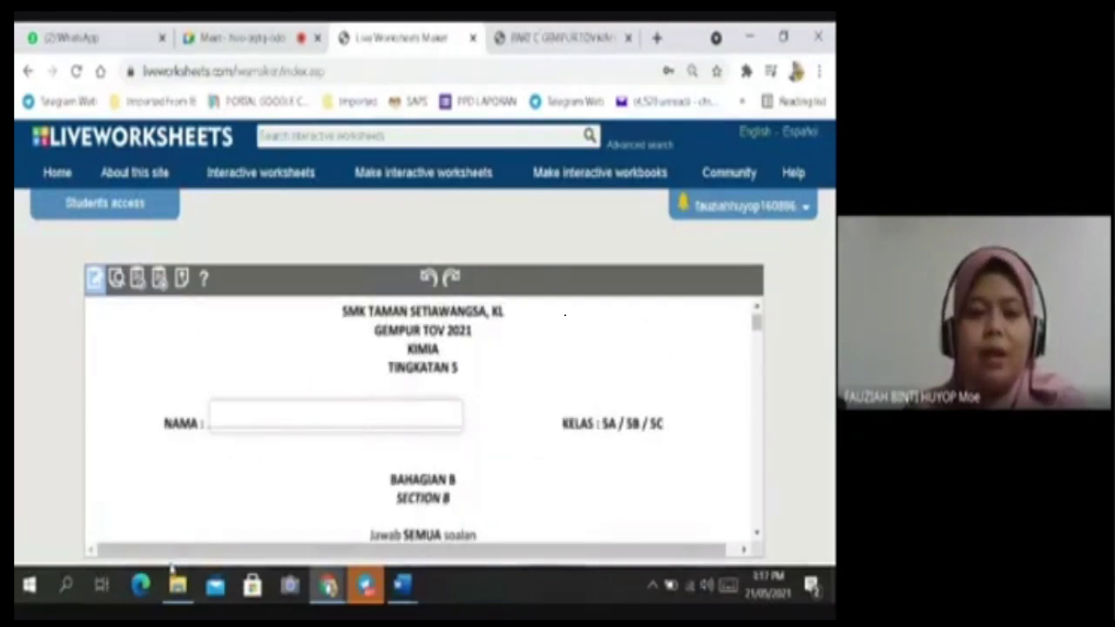
scroll(386, 432, down, 5)
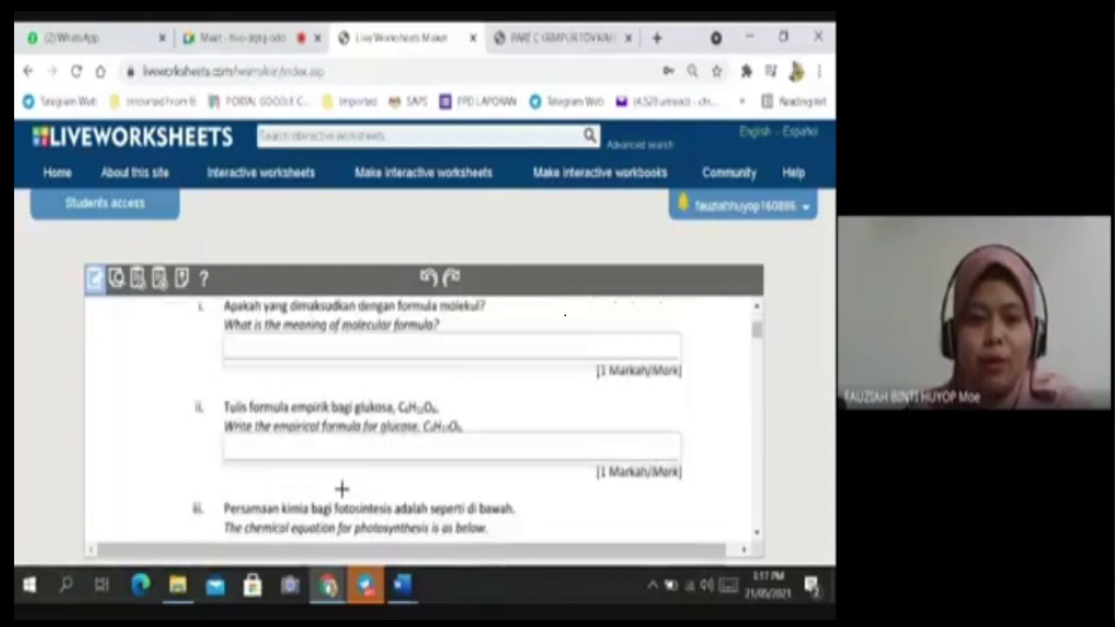
click(178, 588)
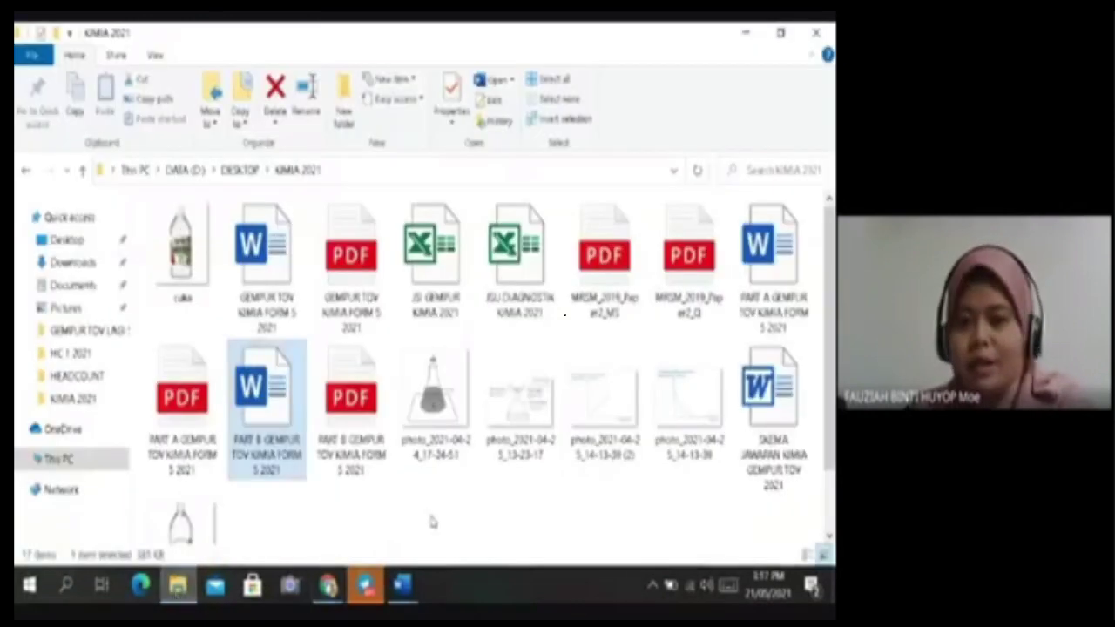
Open the SKEMA JAWAPAN mark scheme in Word and copy the Malay molecular-formula answer.
click(783, 398)
double_click(783, 399)
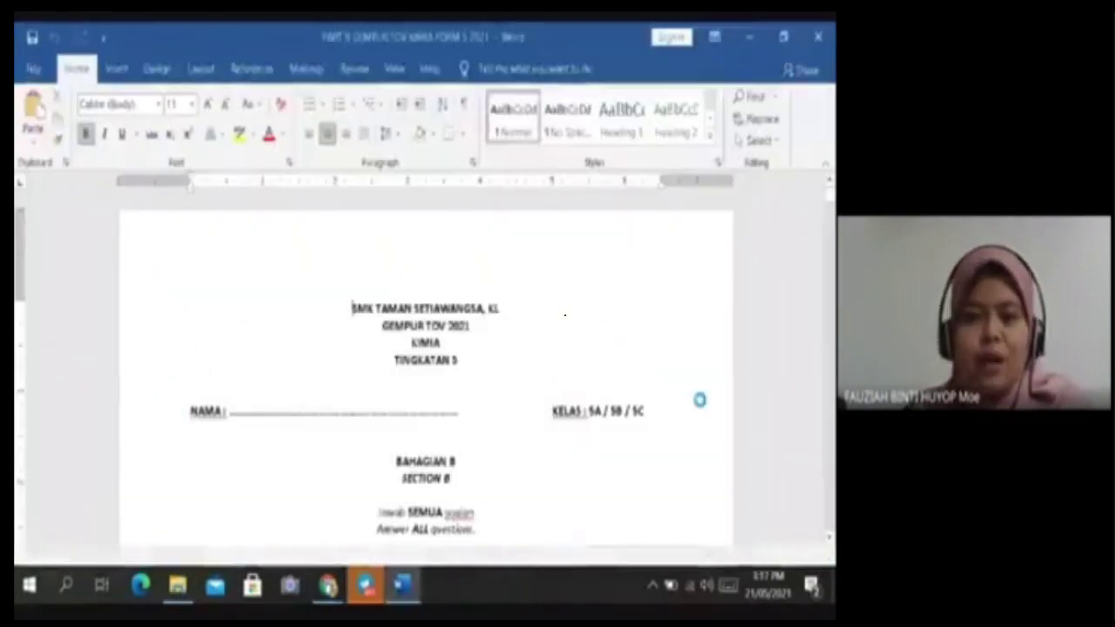
scroll(393, 380, down, 5)
scroll(393, 379, down, 10)
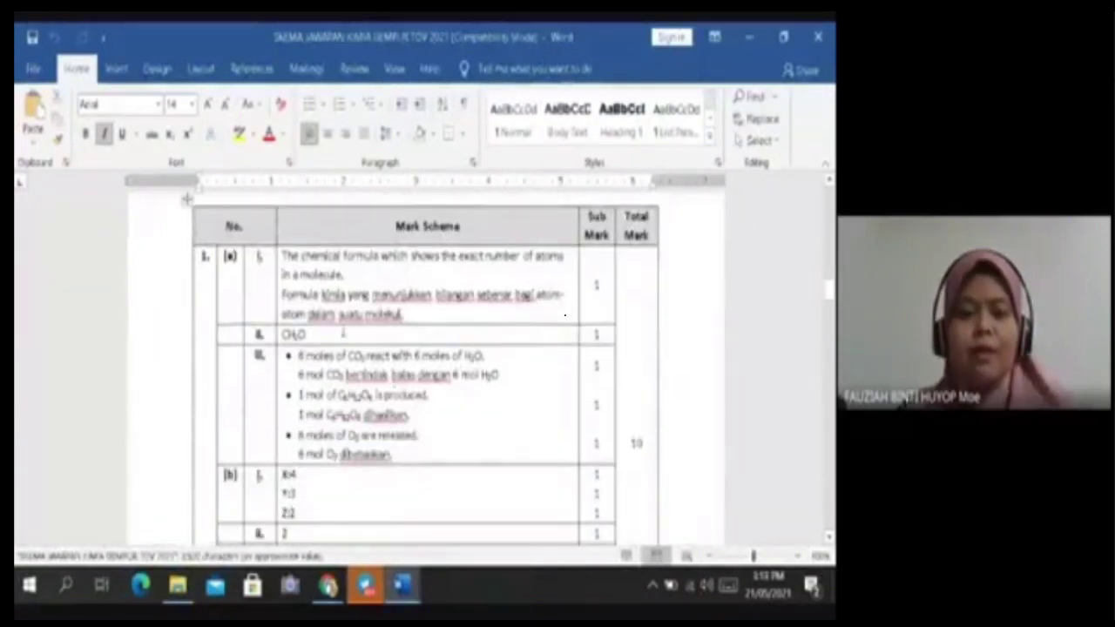
drag(405, 315, 280, 296)
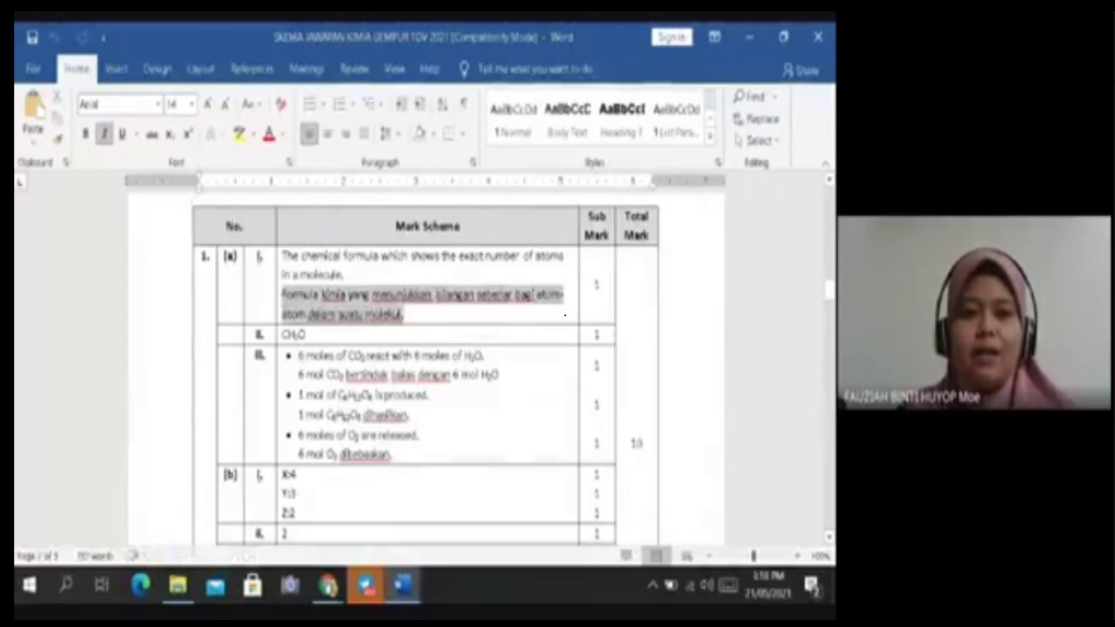
Return to the Liveworksheets worksheet with the cursor in question i's answer box.
click(336, 590)
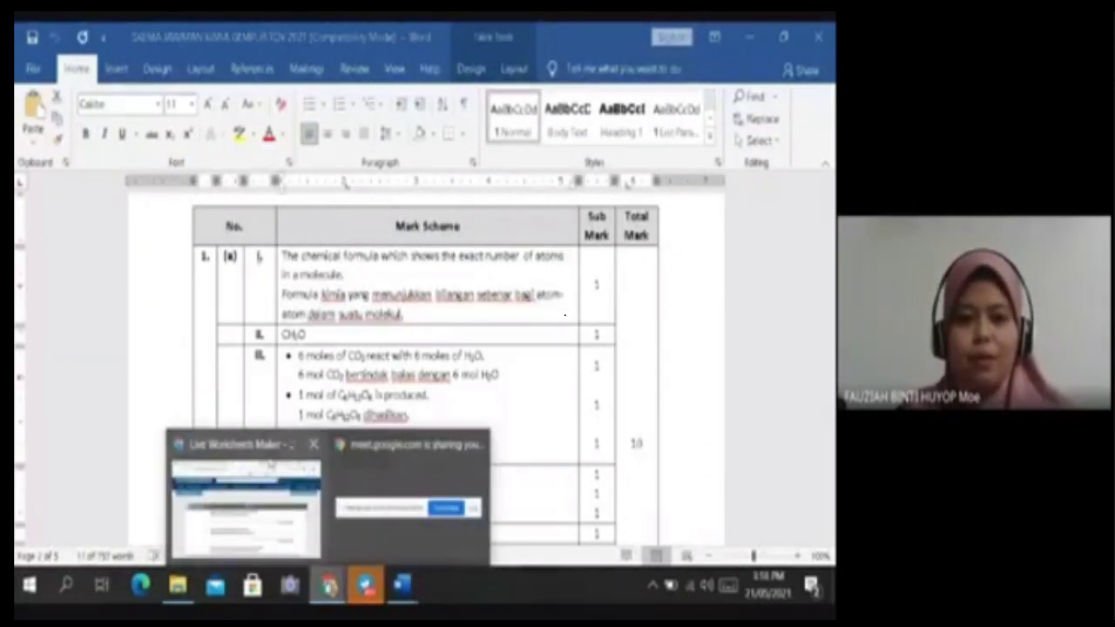
click(266, 445)
click(262, 350)
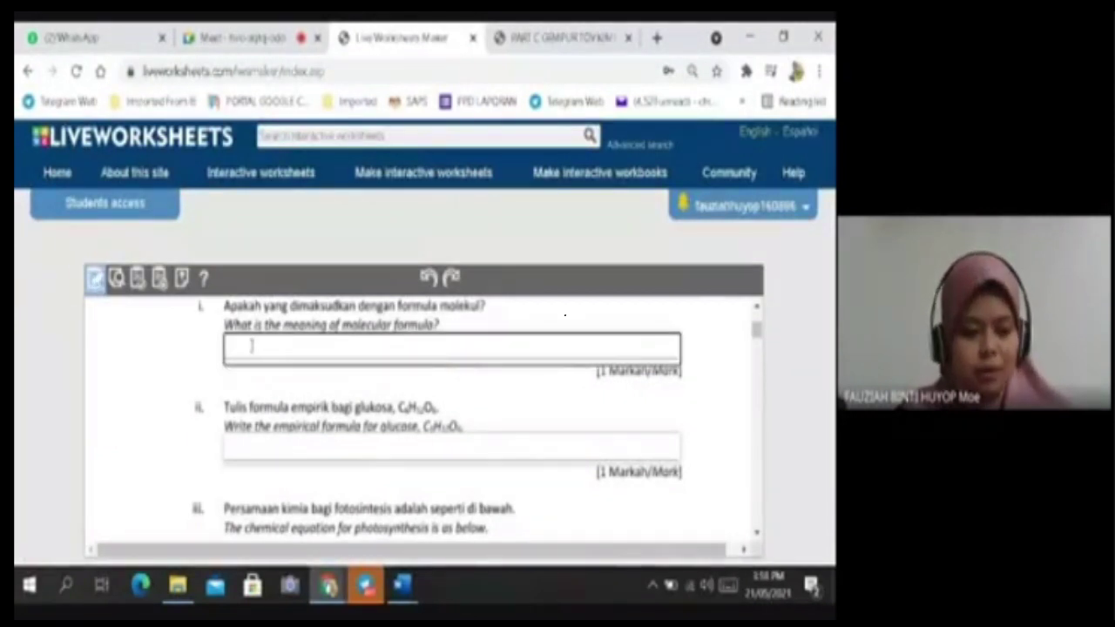
Paste the molecular-formula definition into question i and CH2O from the scheme into question ii.
text(formula kimia yang menunjukkan bilangan sebenar bagi atom-atom dalam suatu molekul)
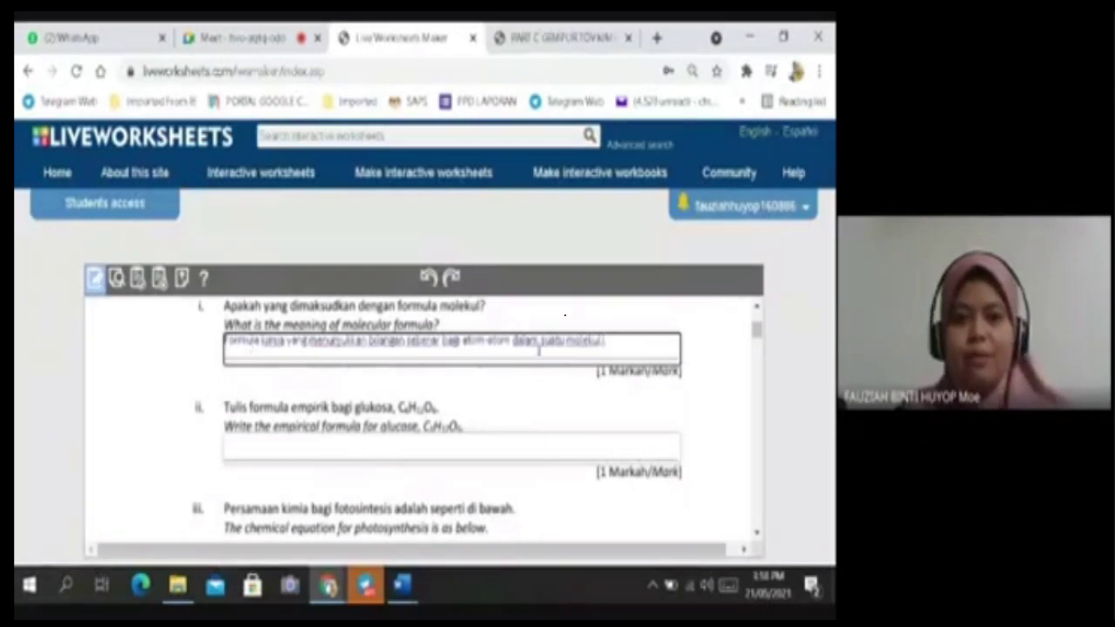
click(288, 448)
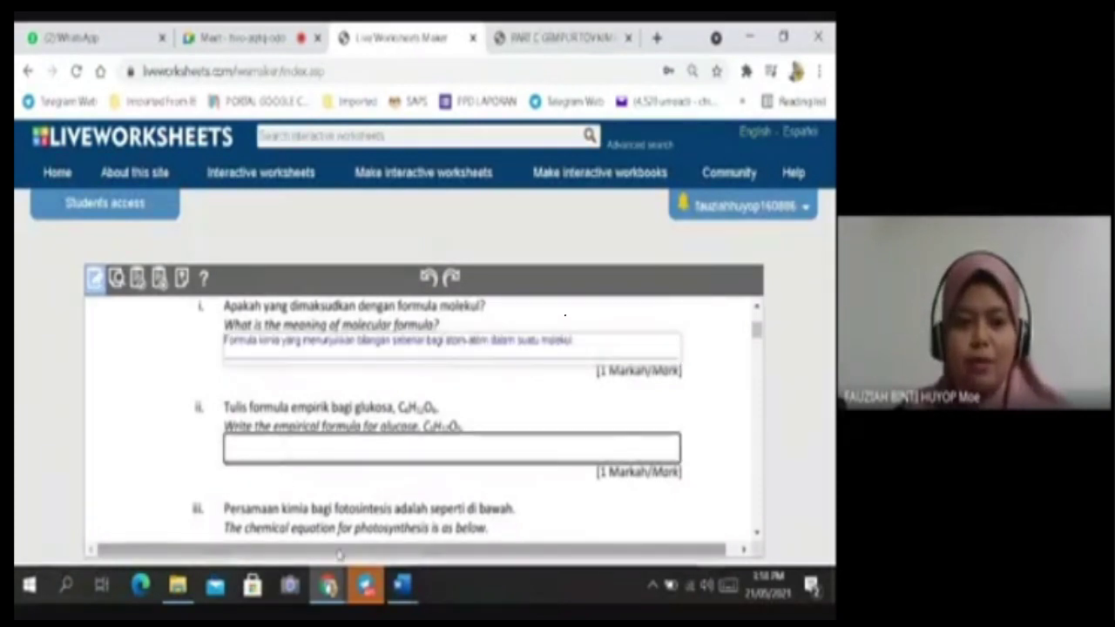
mouse_move(399, 588)
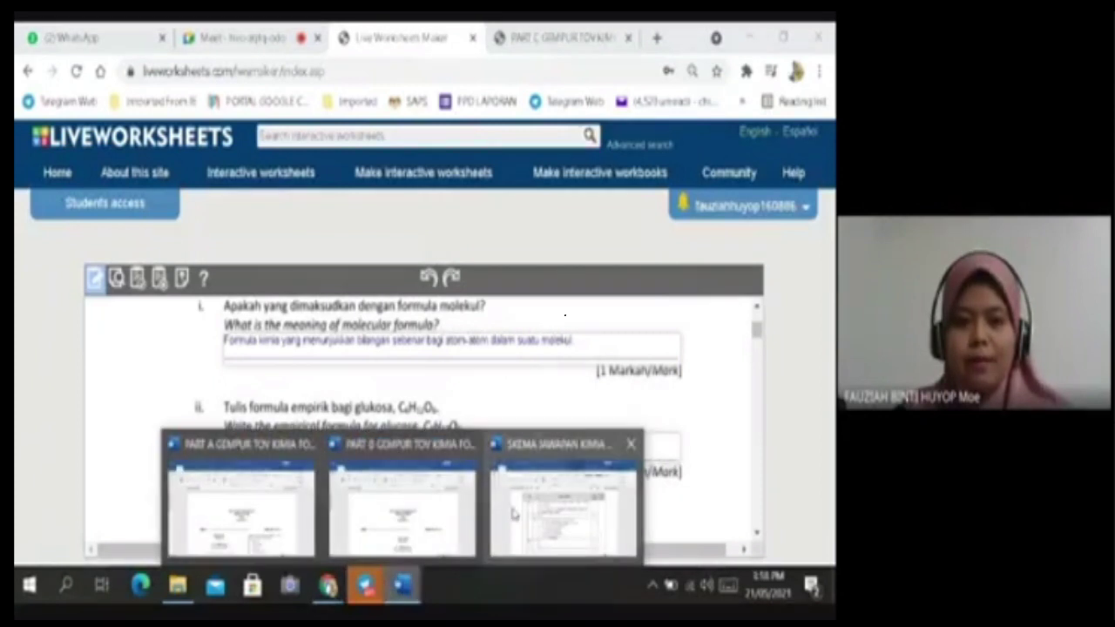
click(544, 459)
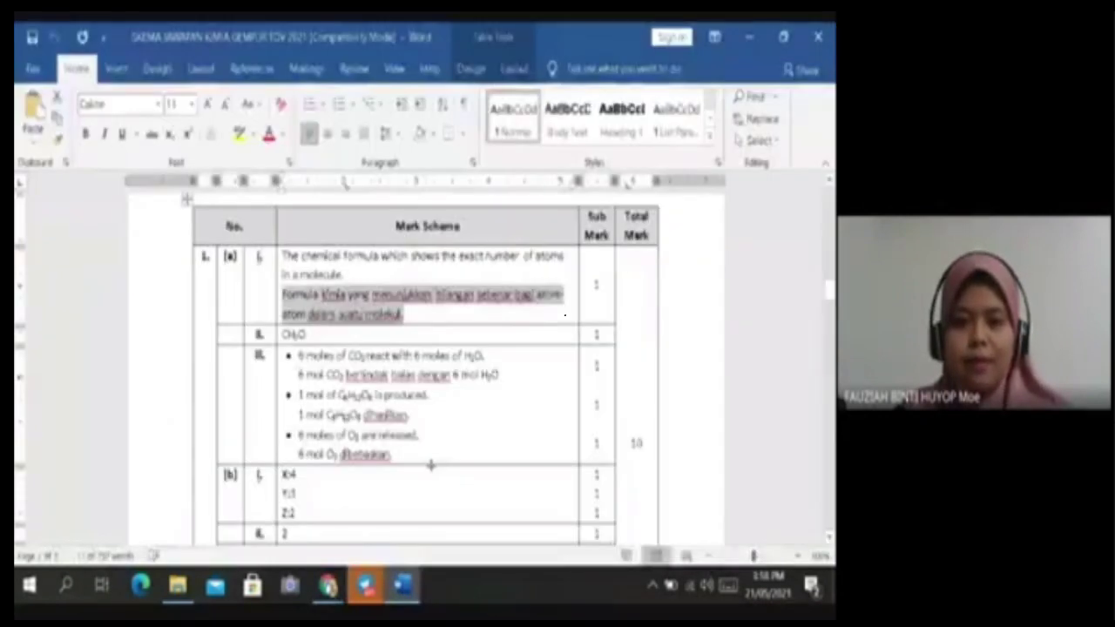
double_click(294, 334)
key(ctrl+c)
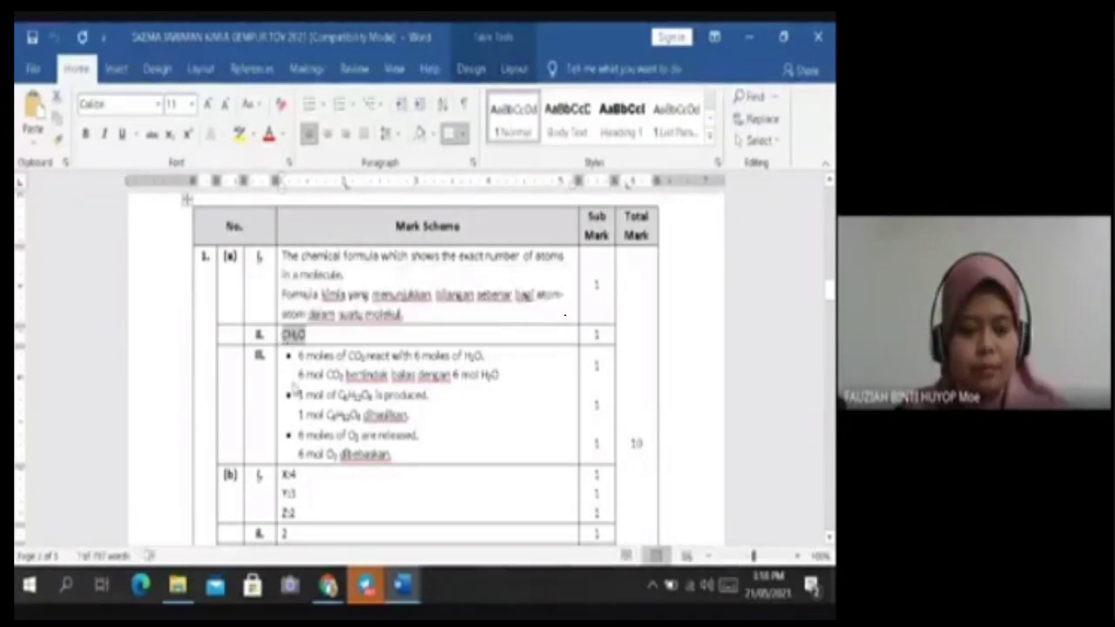
click(329, 585)
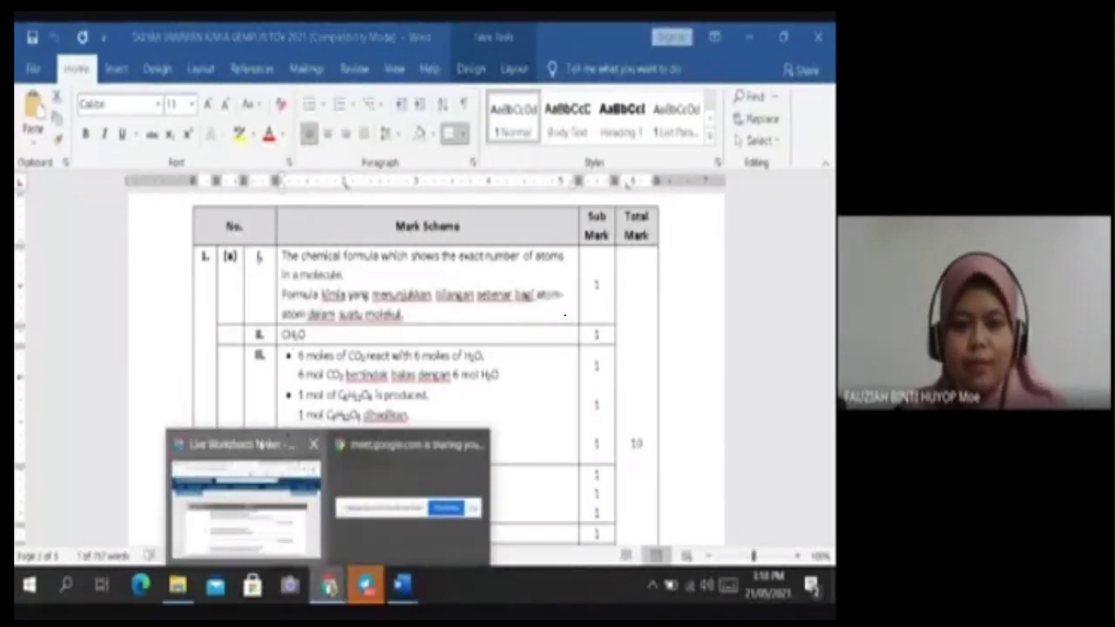
click(296, 470)
key(ctrl+v)
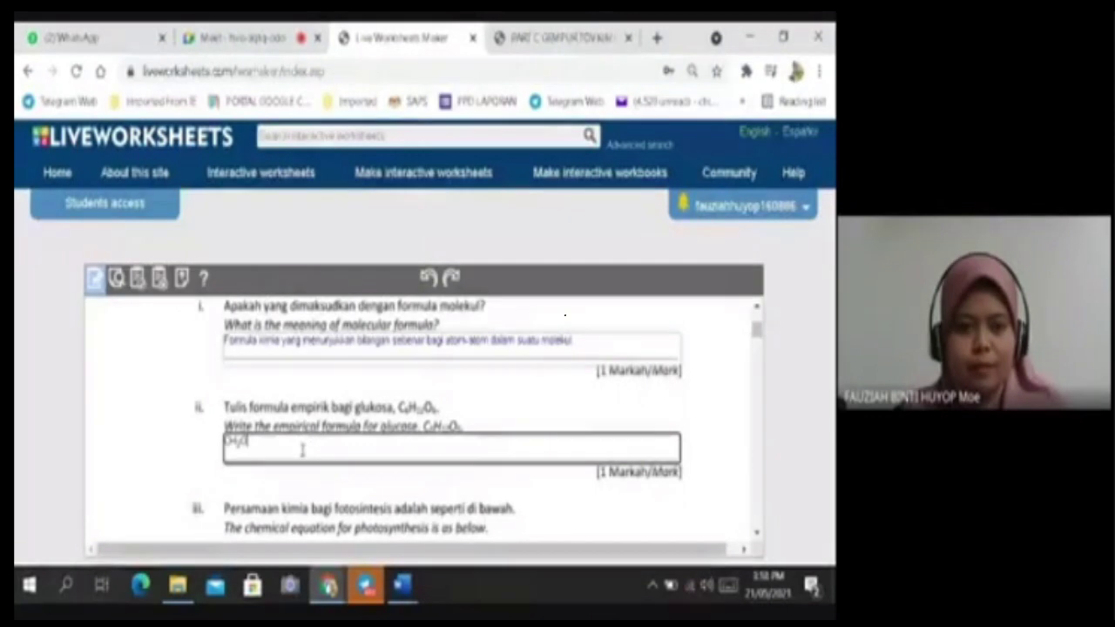
Copy '6 mol CO2 bertindak balas dengan 6 mol H2O' from the mark scheme, then return to the worksheet.
scroll(409, 477, down, 2)
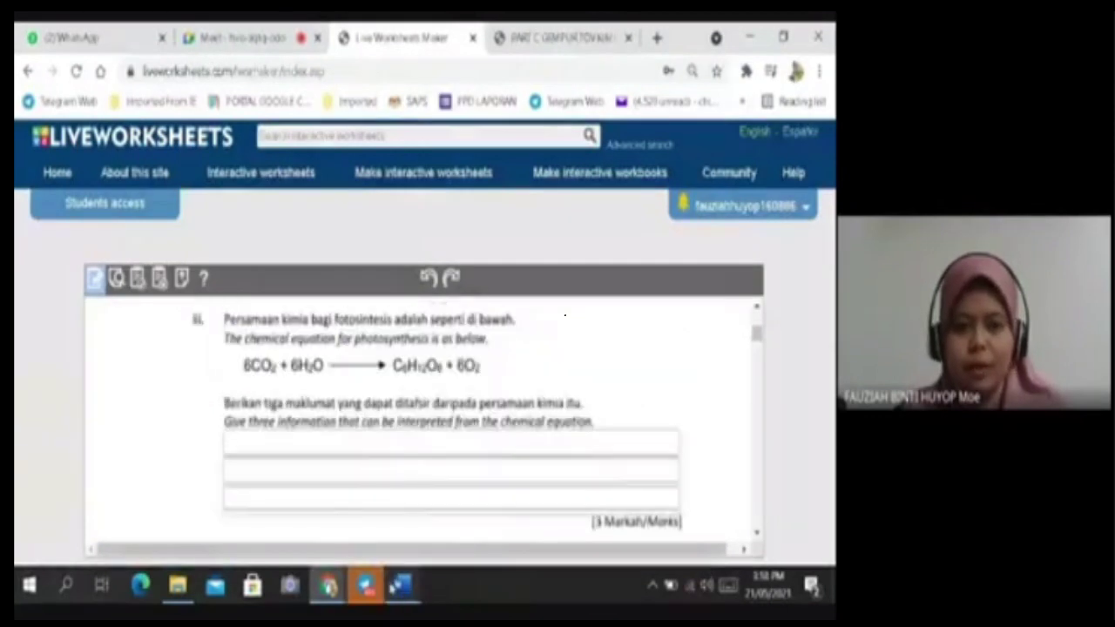
click(401, 584)
click(538, 493)
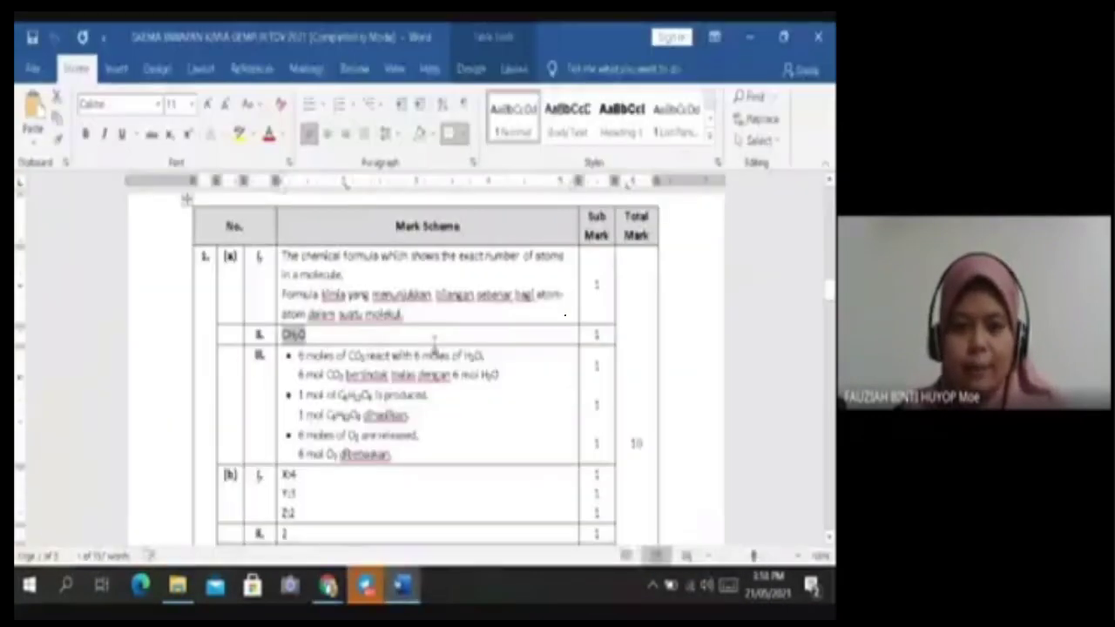
drag(501, 371, 300, 376)
key(ctrl+c)
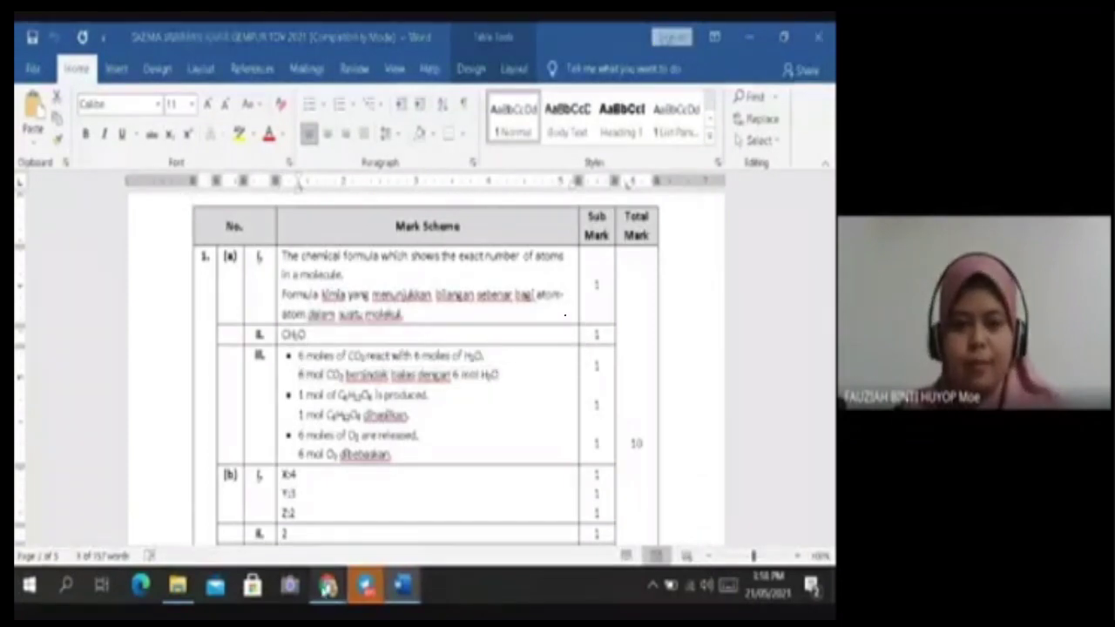
click(327, 584)
click(266, 449)
Fill question iii's first box with the 6 mol CO2 line and the second with '1 mol C6H12O6 dihasilkan'.
click(304, 447)
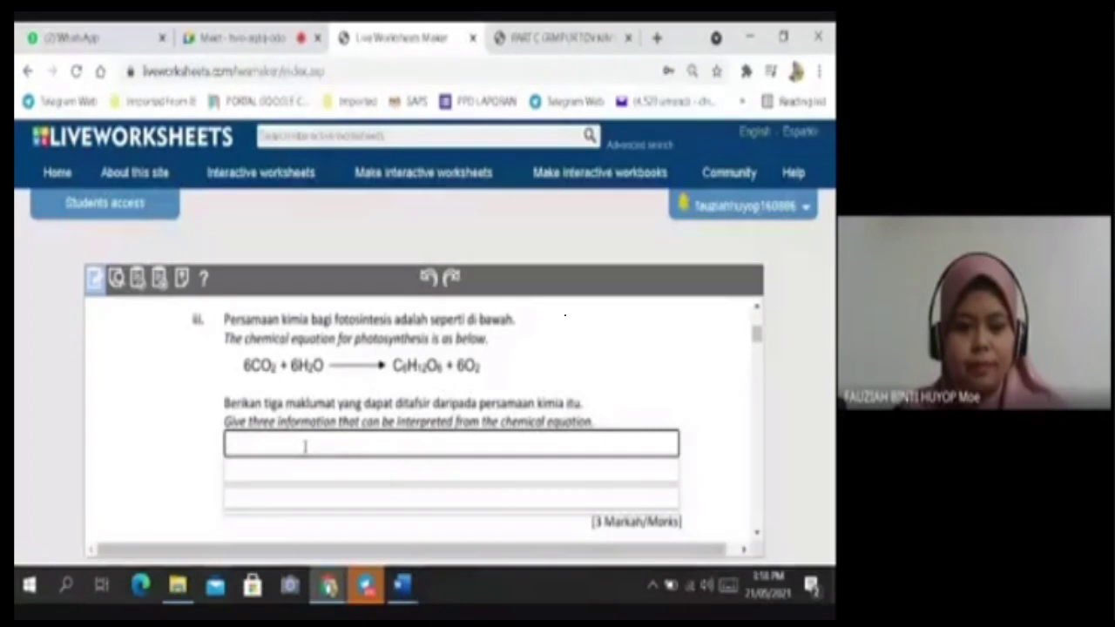
key(ctrl+v)
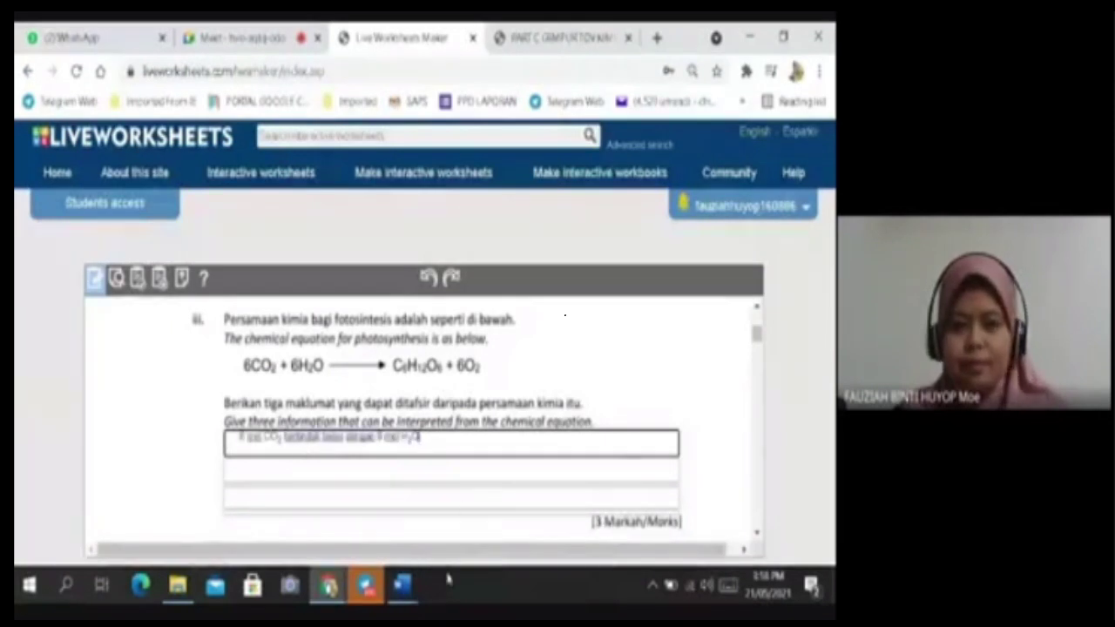
mouse_move(422, 582)
click(562, 505)
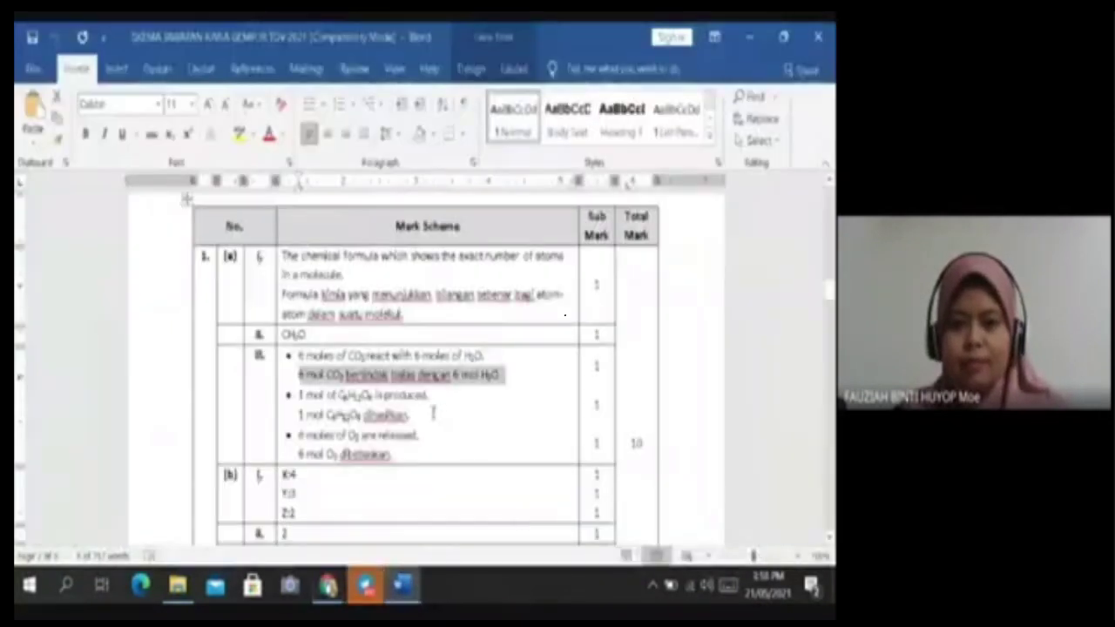
drag(411, 416, 298, 415)
key(ctrl+c)
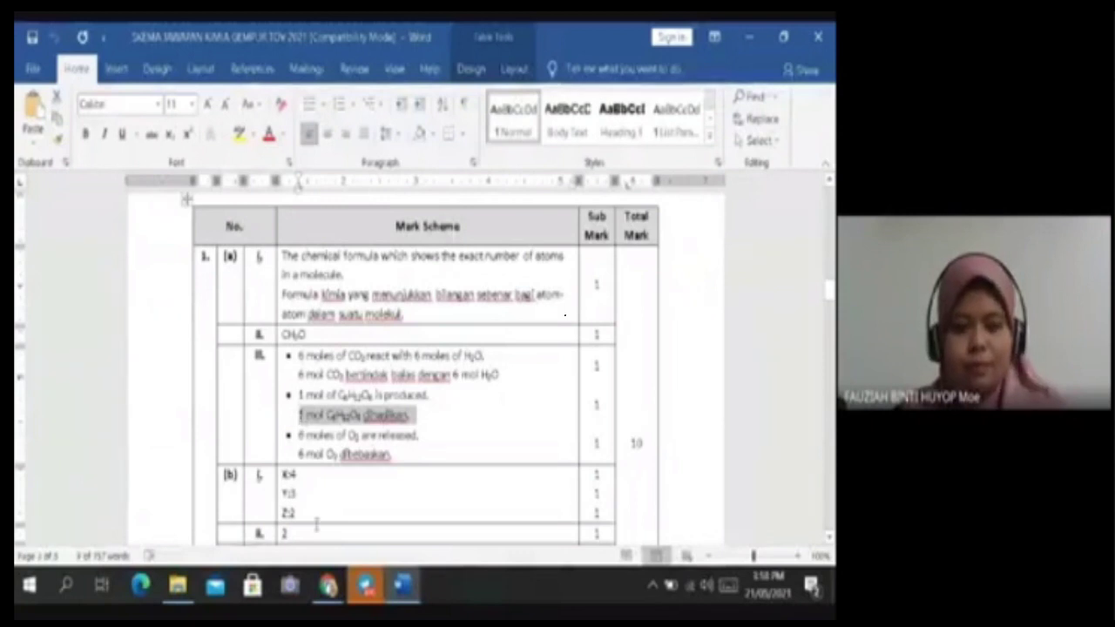
mouse_move(344, 595)
click(315, 475)
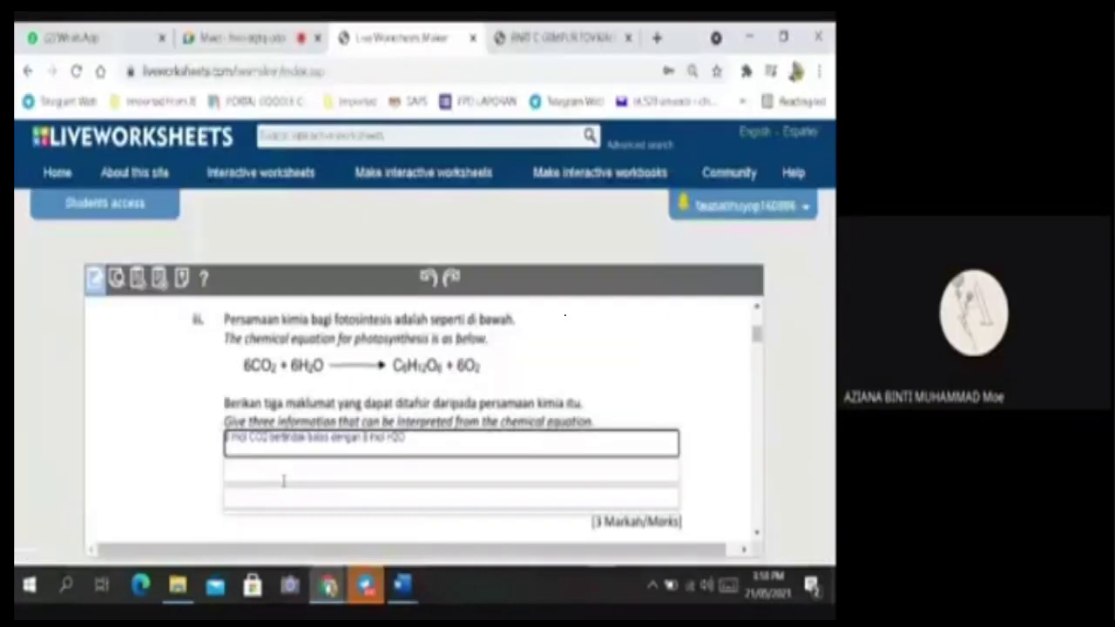
click(315, 475)
key(ctrl+v)
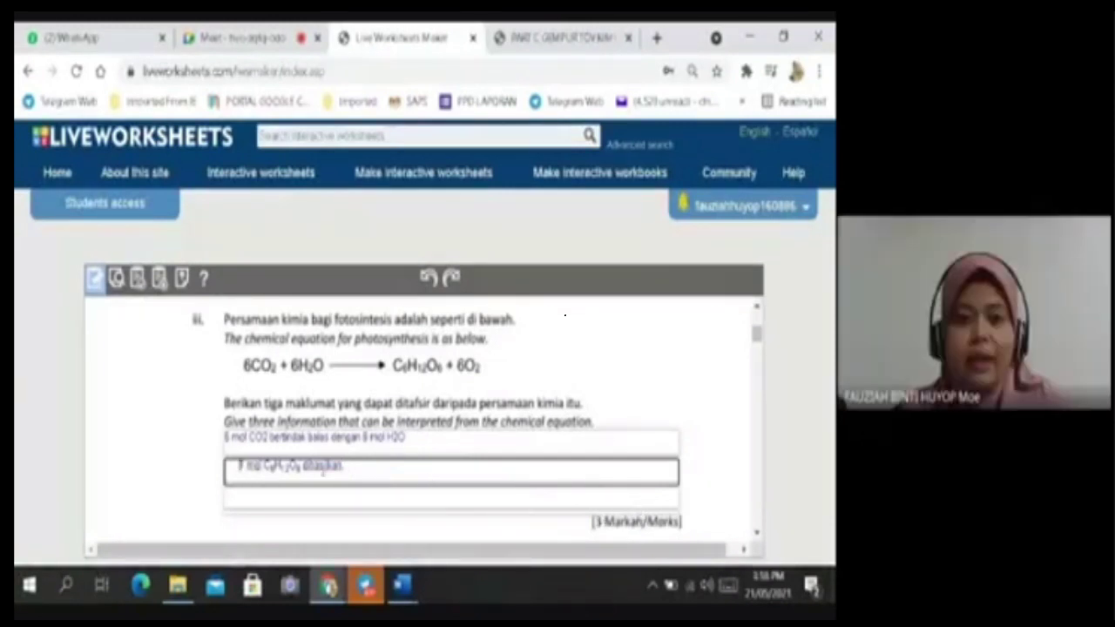
Enter 4, 3 and 2 in the X, Y and Z answer boxes.
mouse_move(400, 585)
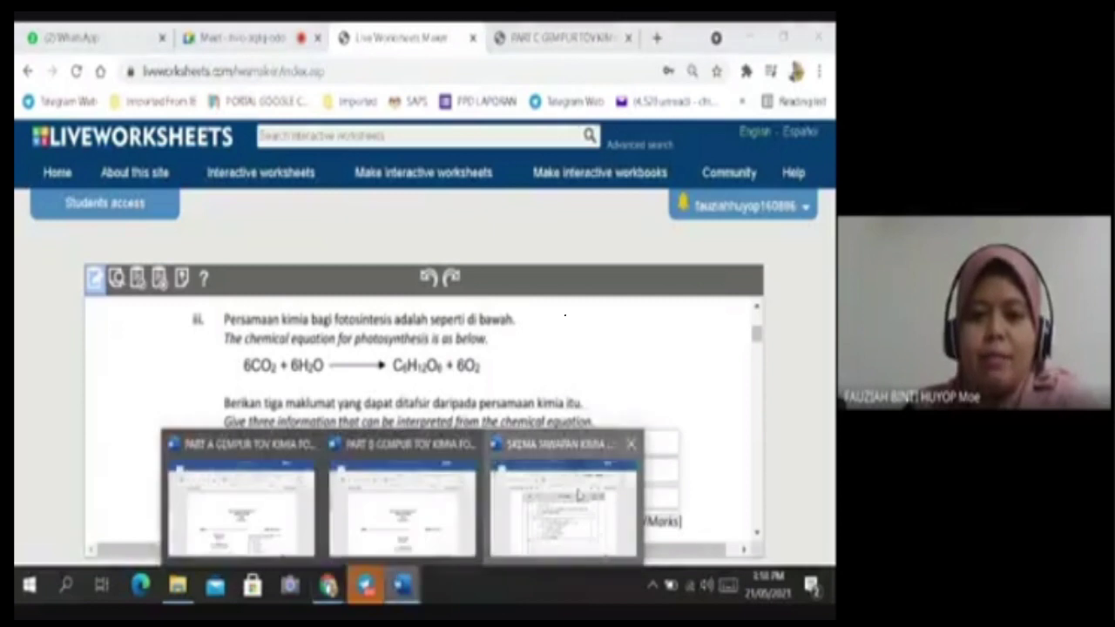
click(578, 493)
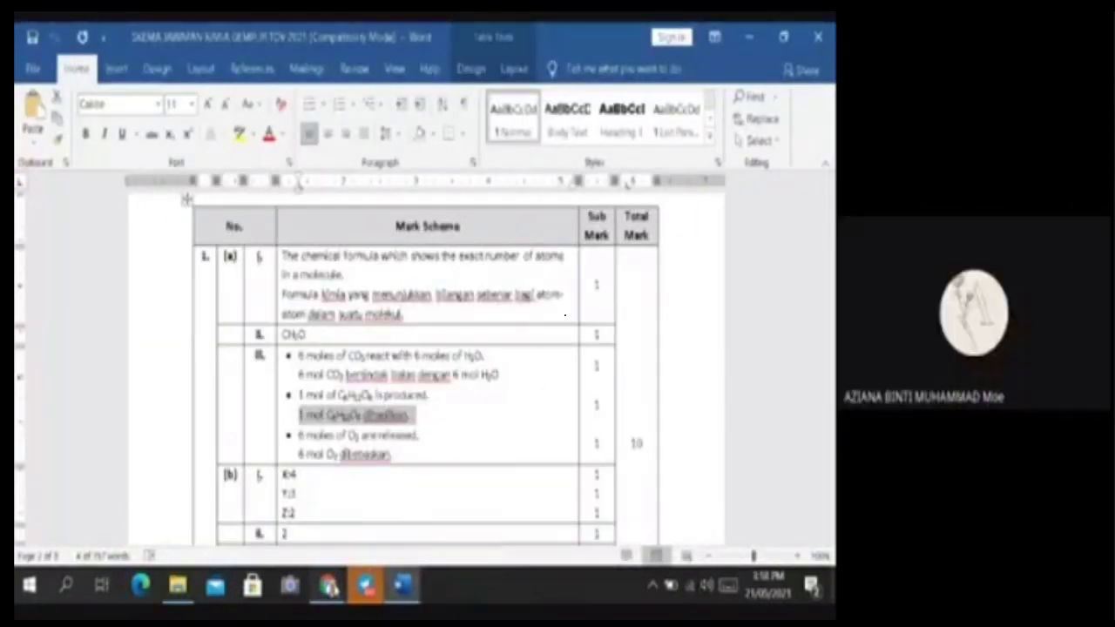
mouse_move(328, 585)
click(277, 445)
scroll(353, 389, down, 10)
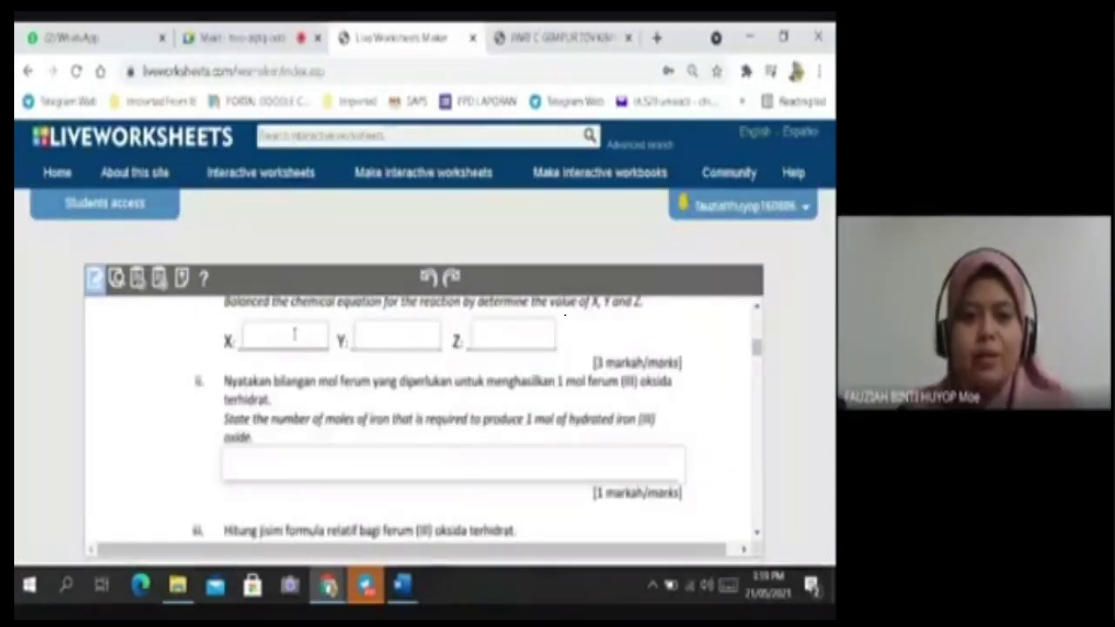
scroll(294, 334, up, 2)
click(293, 427)
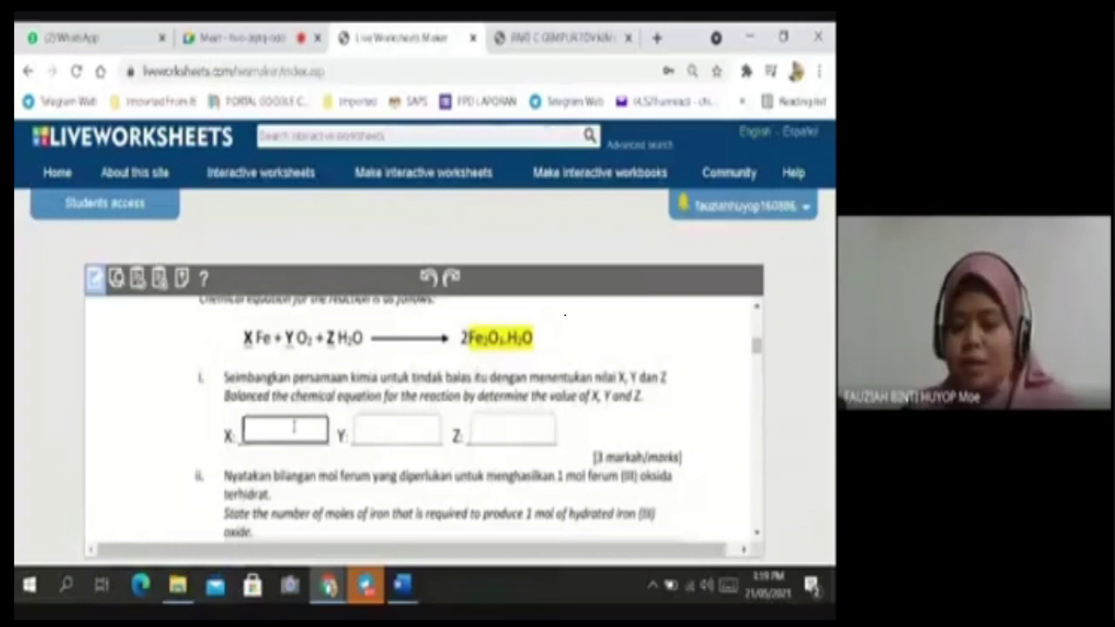
click(418, 435)
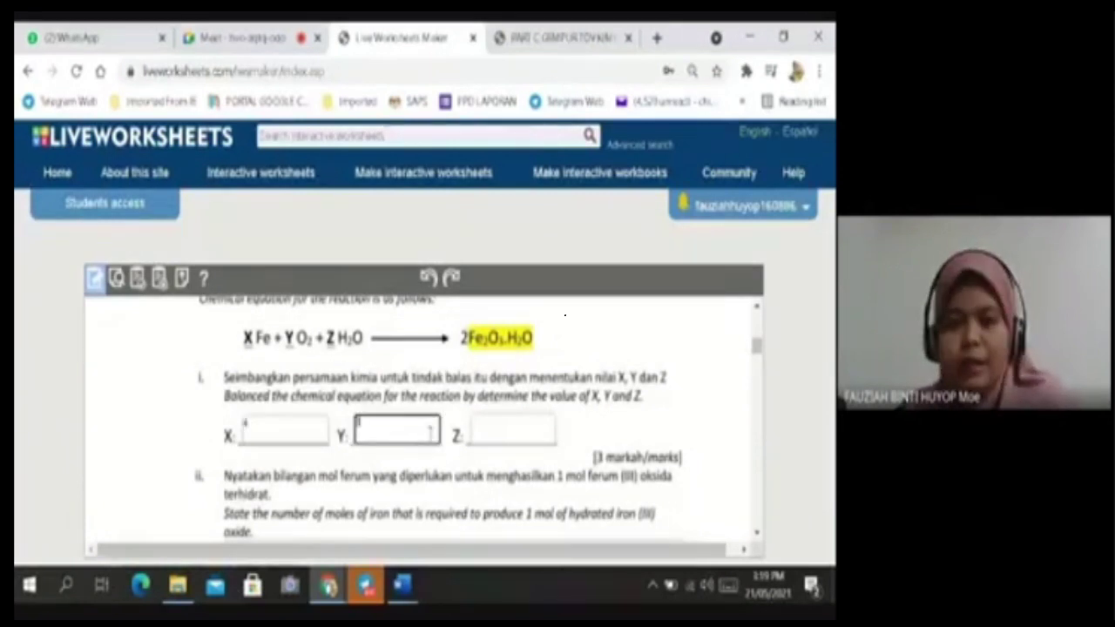
click(521, 435)
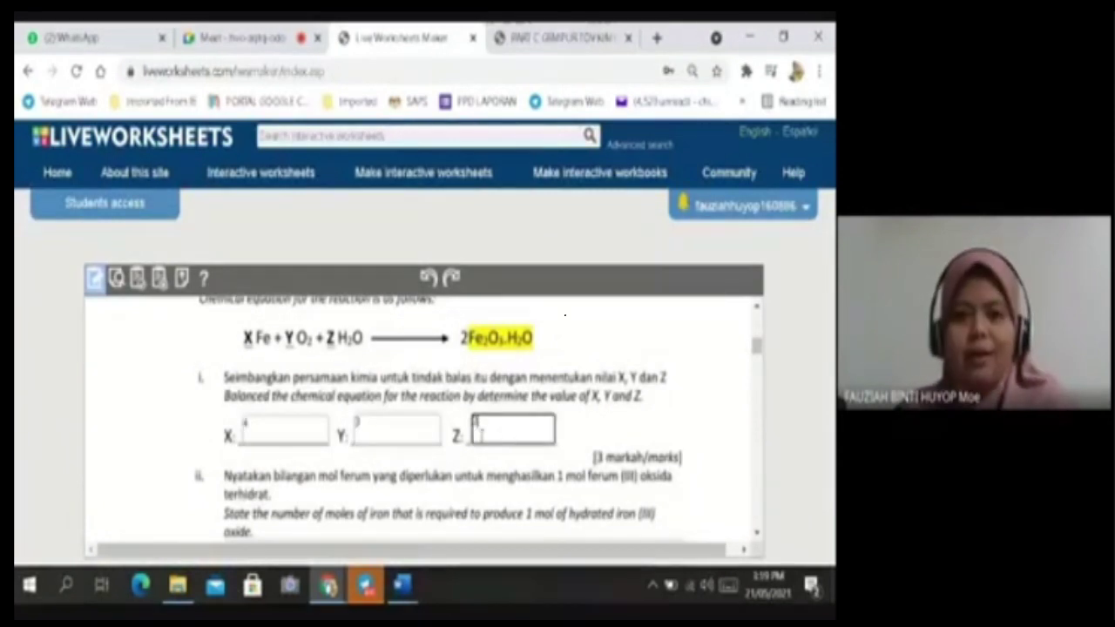
Copy '6 mol O2 dibebaskan' from the mark scheme into the third answer box.
scroll(433, 420, up, 5)
scroll(433, 419, up, 3)
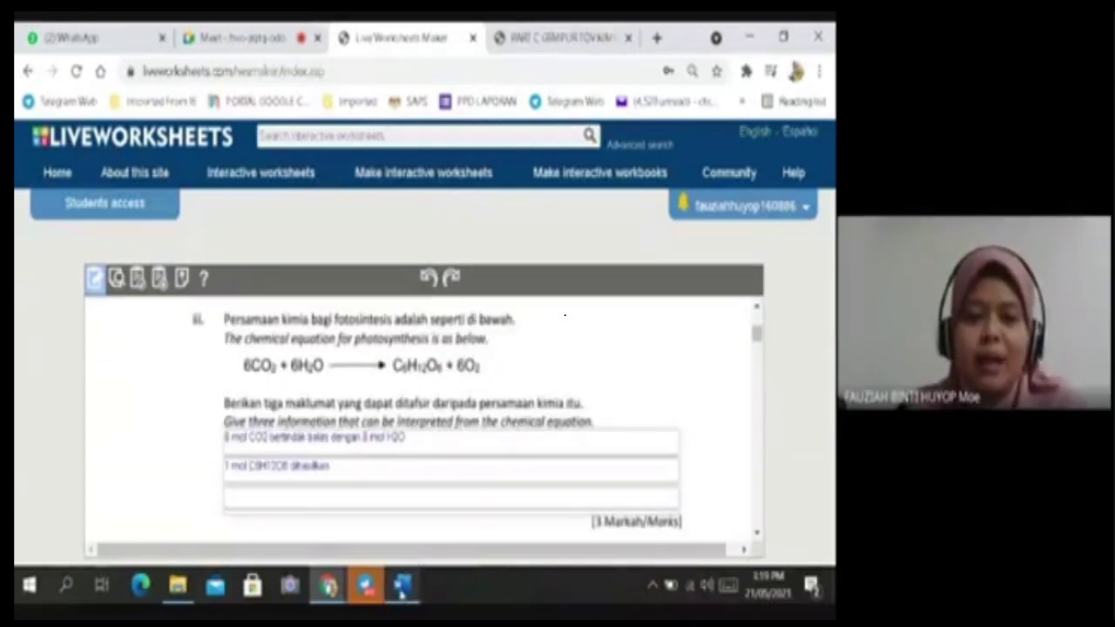
mouse_move(402, 583)
click(572, 454)
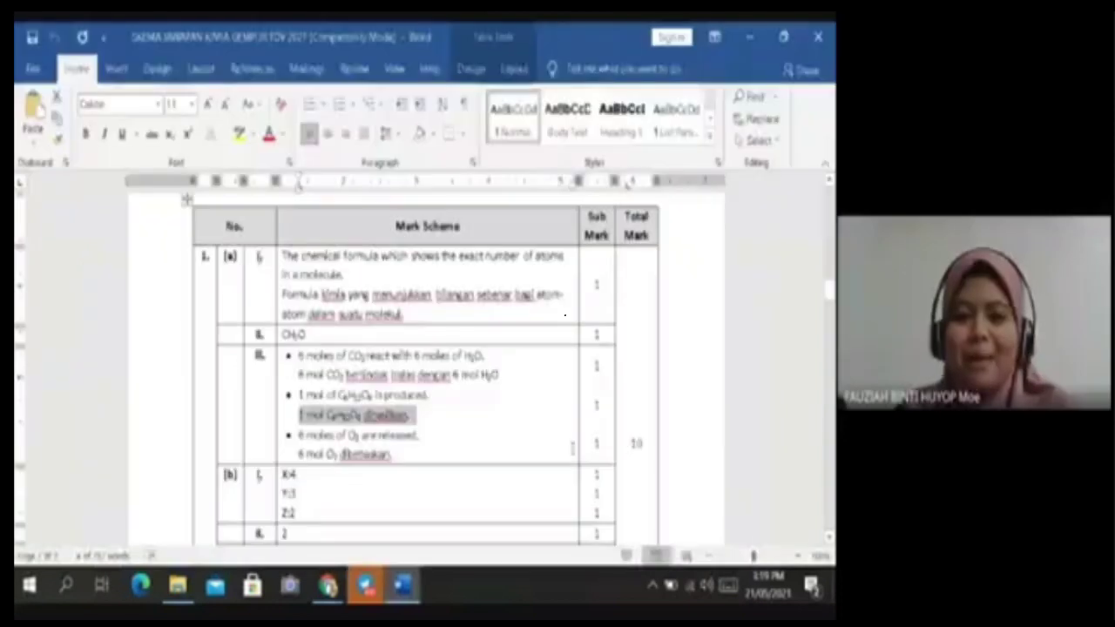
drag(392, 454, 300, 461)
key(ctrl+c)
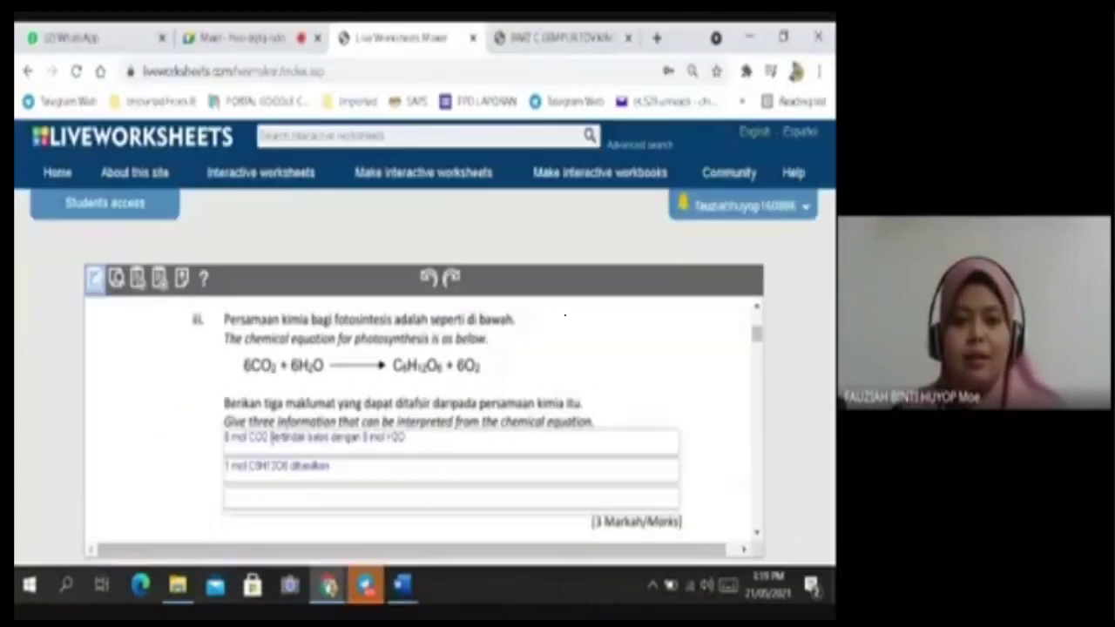
click(253, 488)
click(330, 498)
key(ctrl+v)
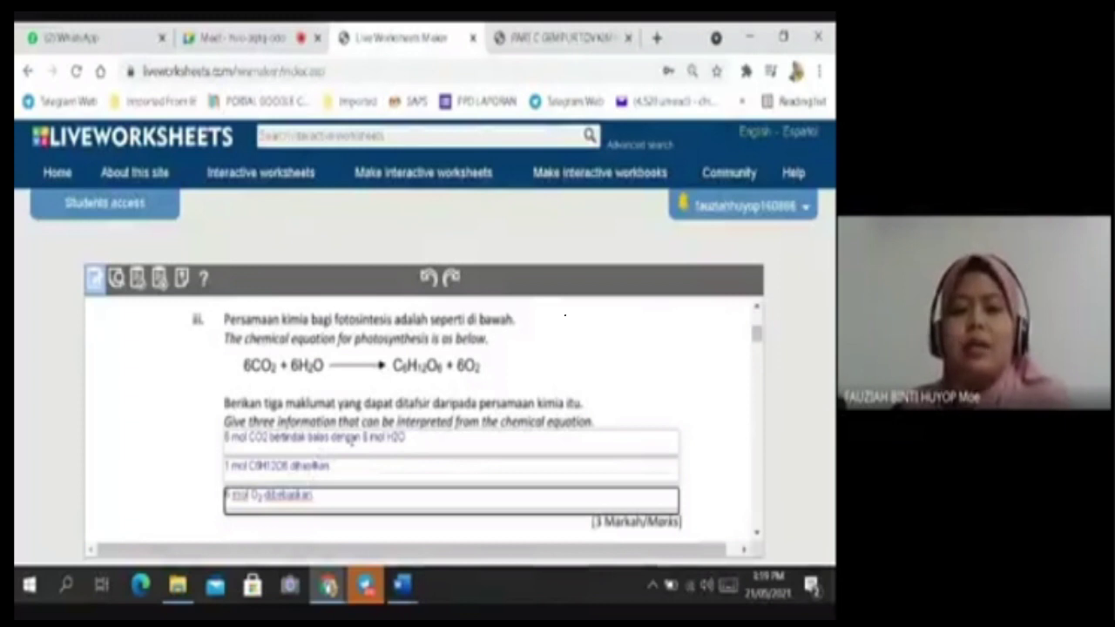
Check the filled answers and switch the worksheet to preview.
scroll(389, 434, down, 3)
scroll(388, 433, up, 2)
scroll(389, 433, down, 2)
scroll(388, 434, down, 5)
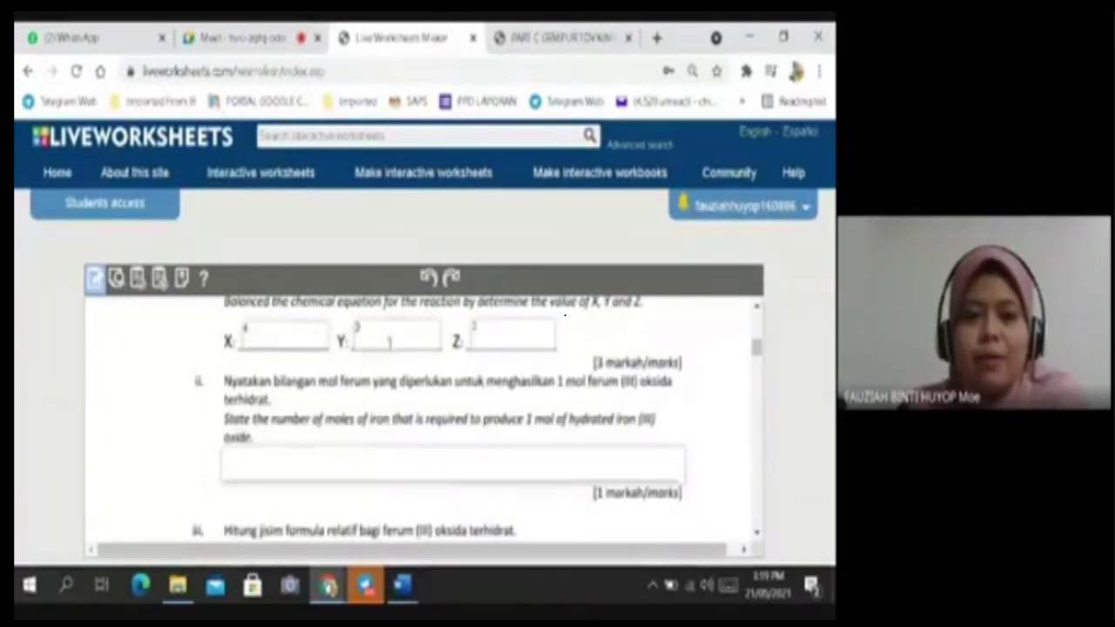
scroll(508, 368, up, 2)
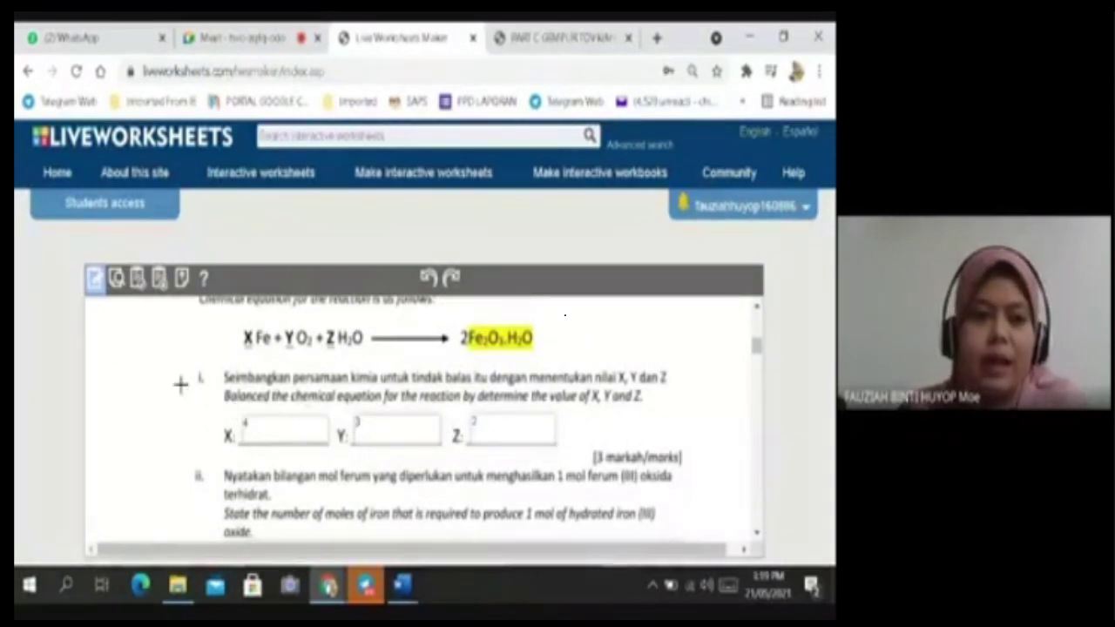
click(118, 279)
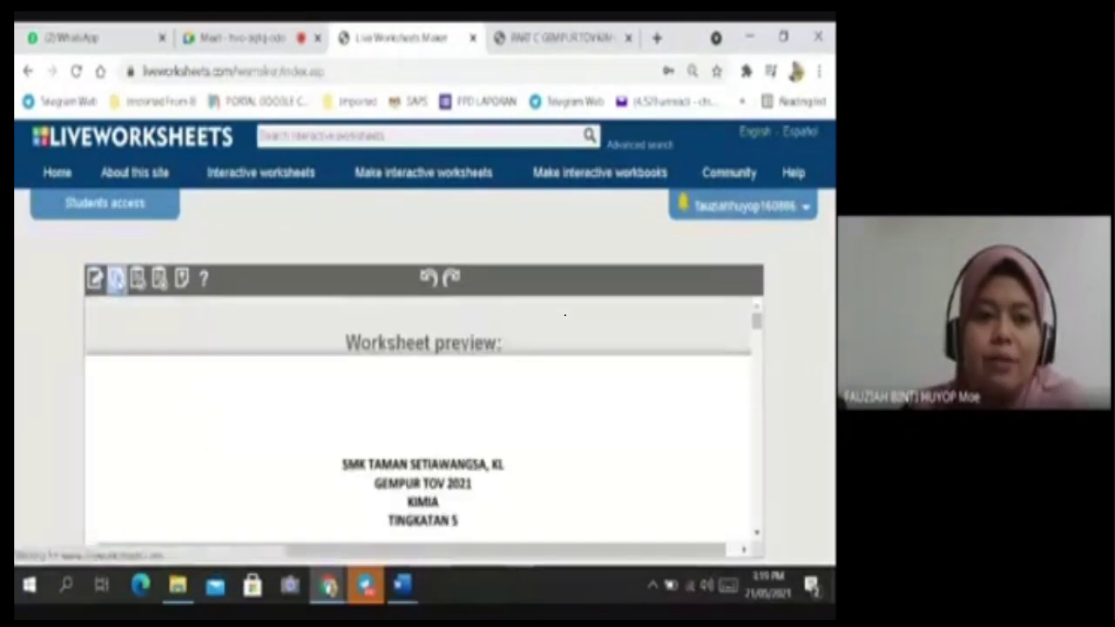
Give the NAMA text box the Coming Soon font at size 18.
scroll(485, 420, down, 5)
scroll(418, 413, up, 3)
click(292, 379)
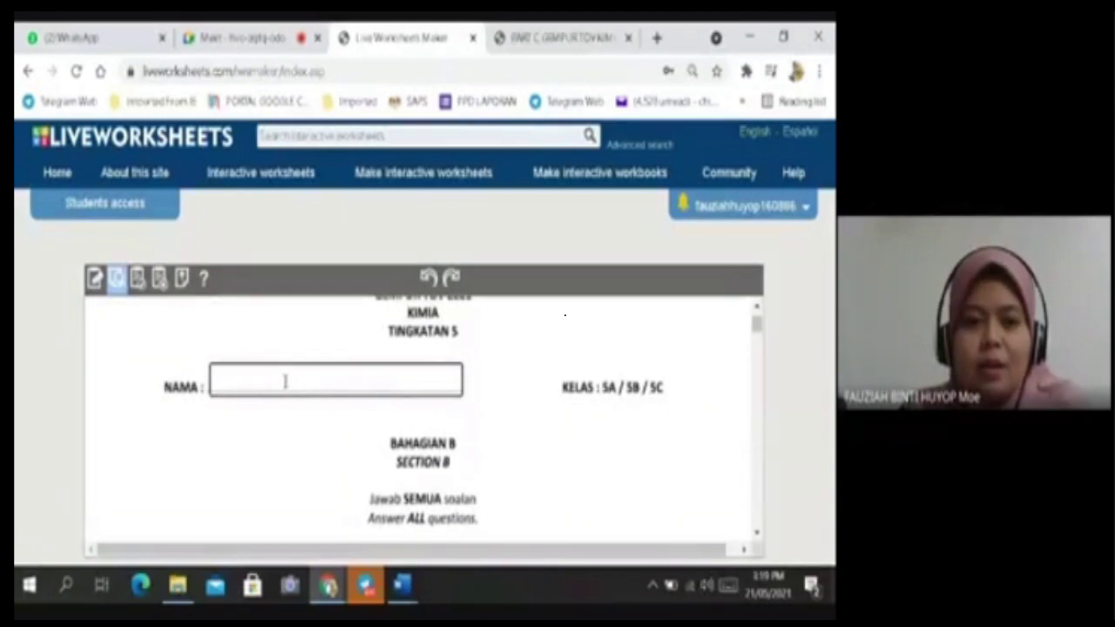
click(340, 375)
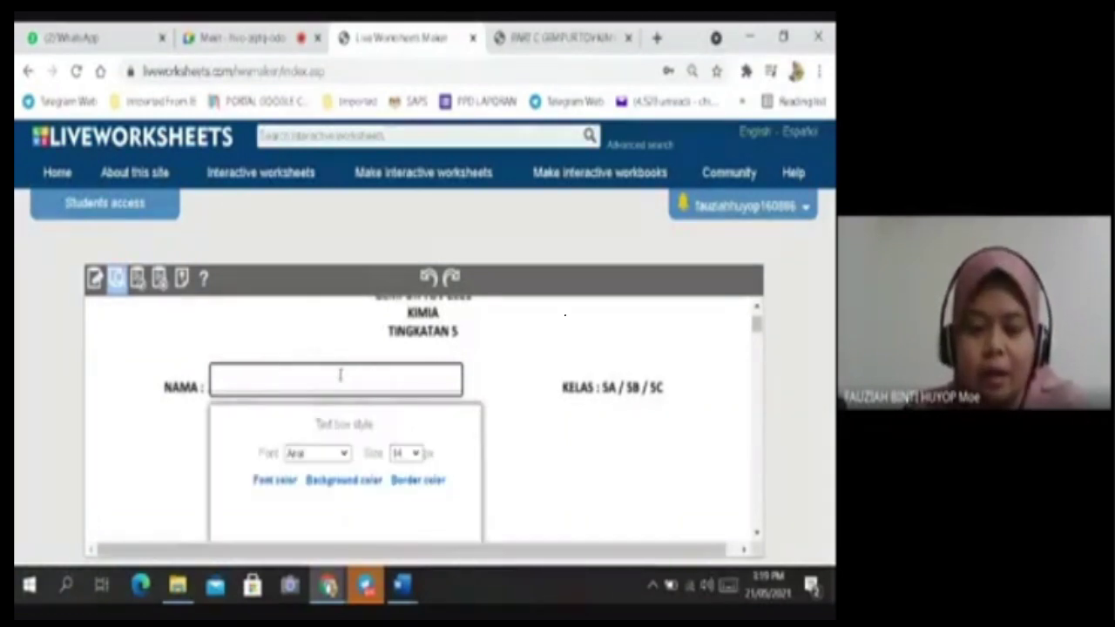
click(344, 453)
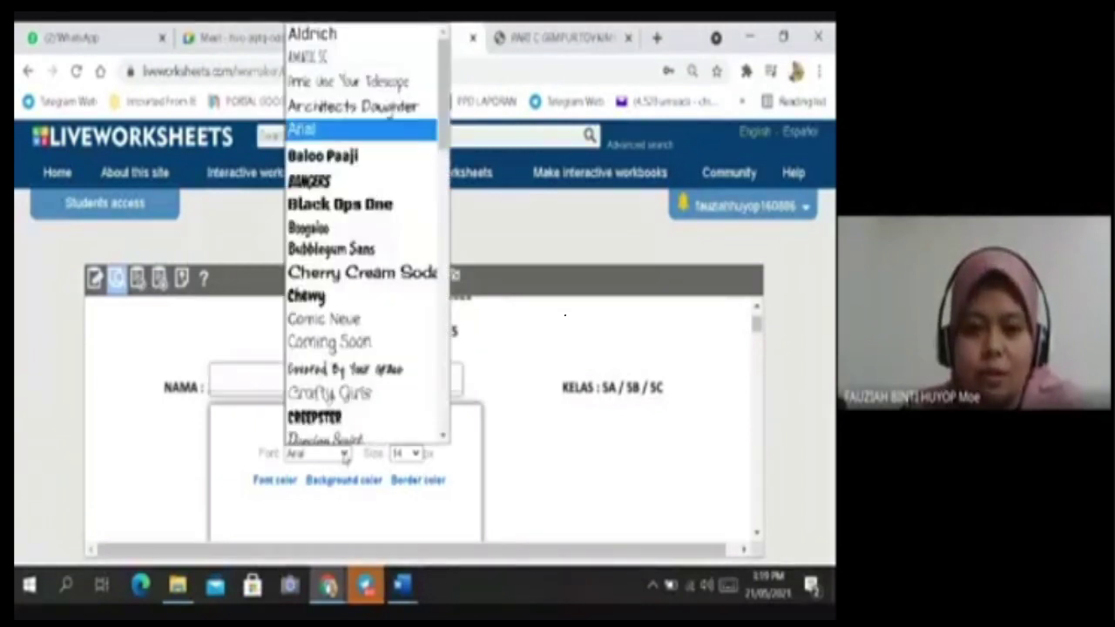
click(336, 335)
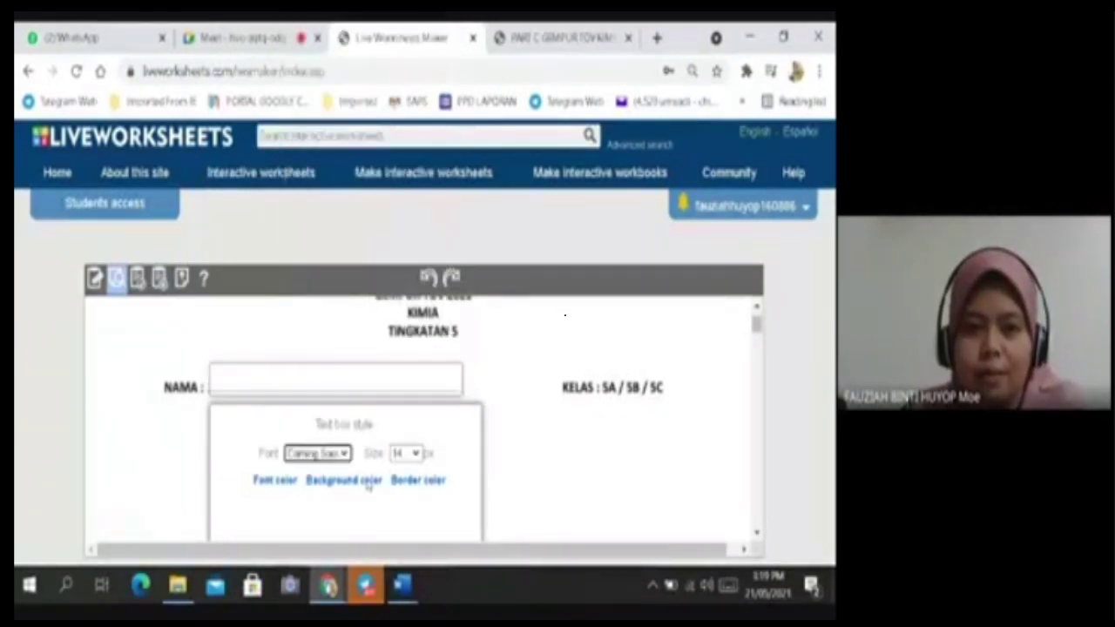
click(416, 453)
click(399, 314)
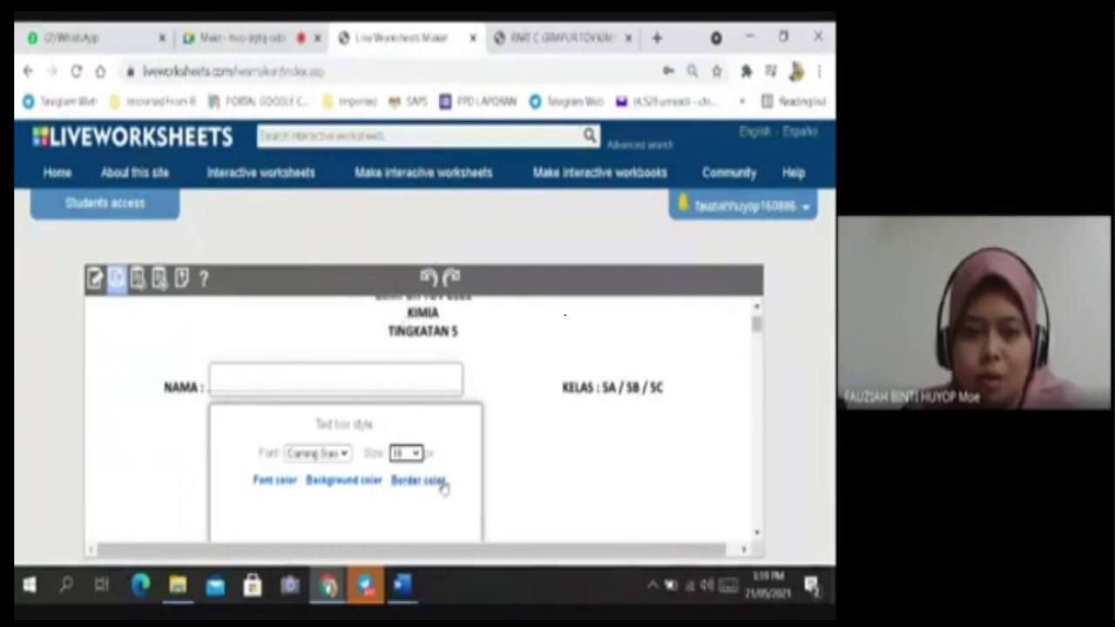
Set border width 5, rounded corners 4 and left alignment, and save the style for the whole worksheet.
scroll(331, 423, down, 1)
scroll(305, 401, down, 1)
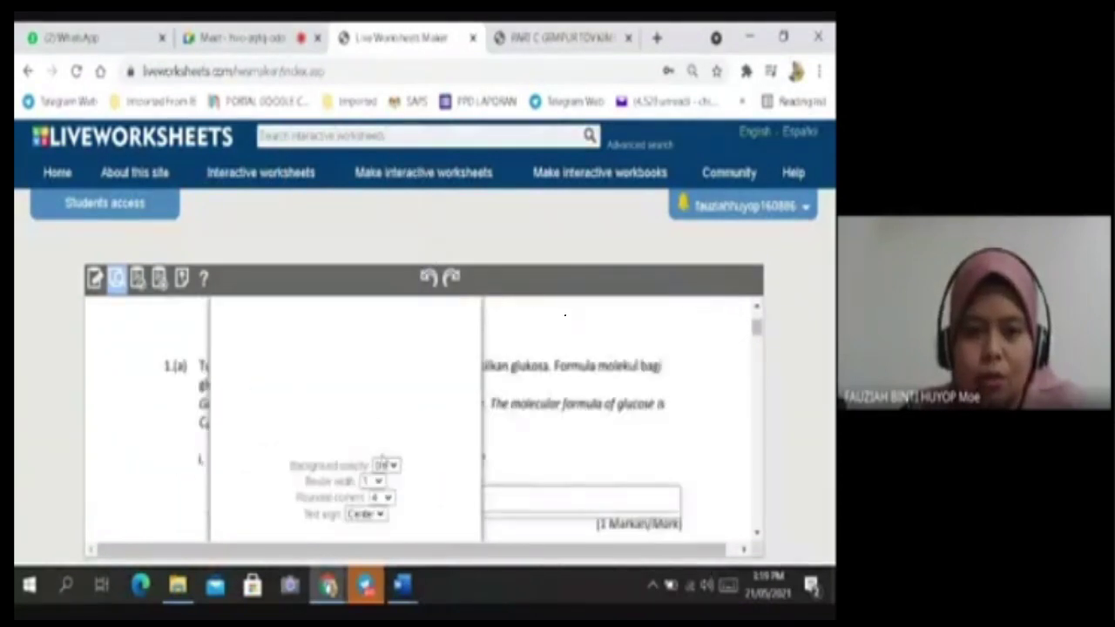
click(379, 482)
click(369, 412)
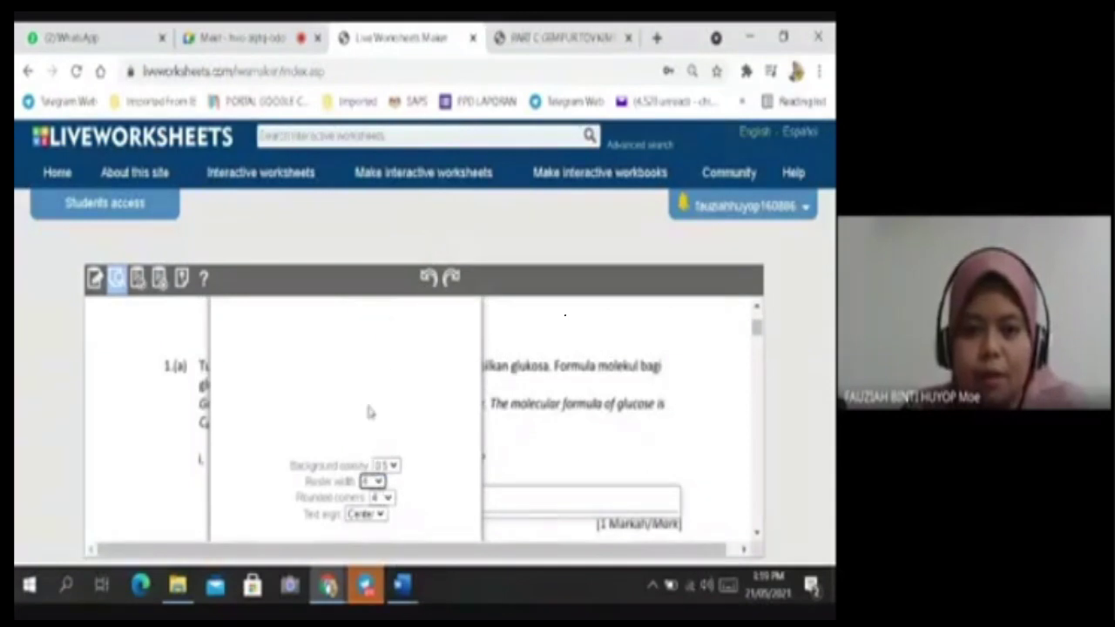
click(392, 495)
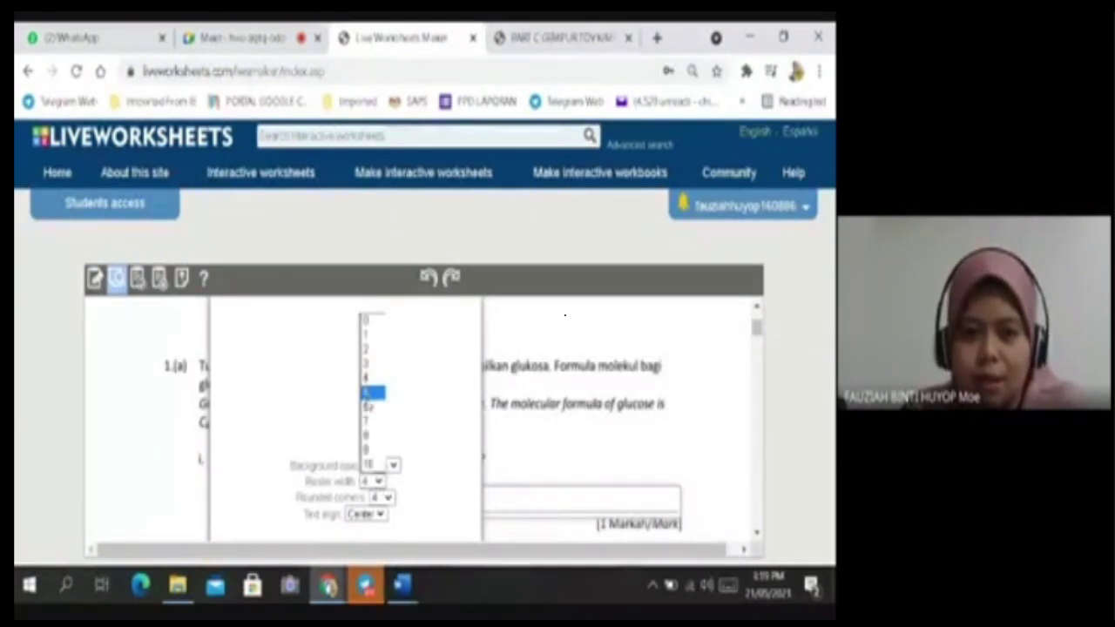
click(373, 406)
click(377, 514)
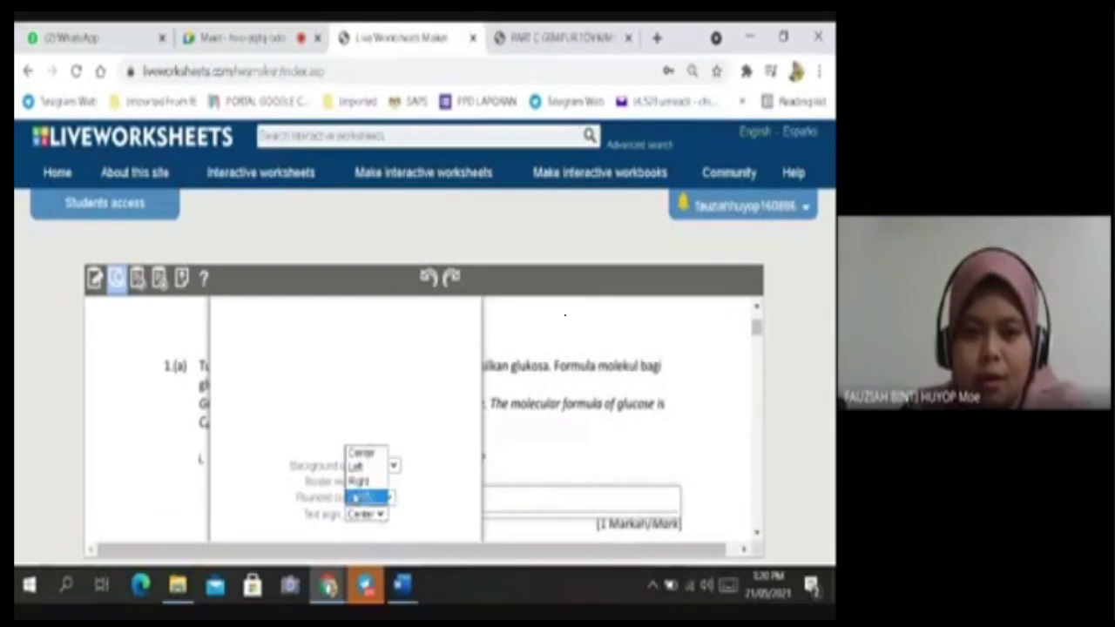
click(366, 468)
click(320, 389)
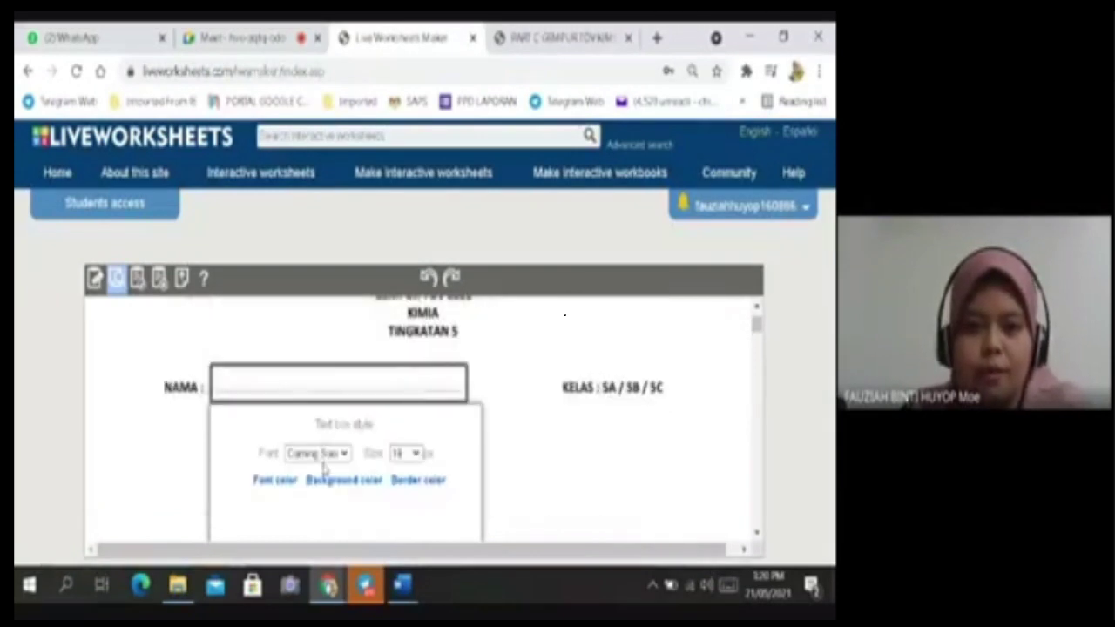
click(277, 481)
scroll(375, 474, down, 1)
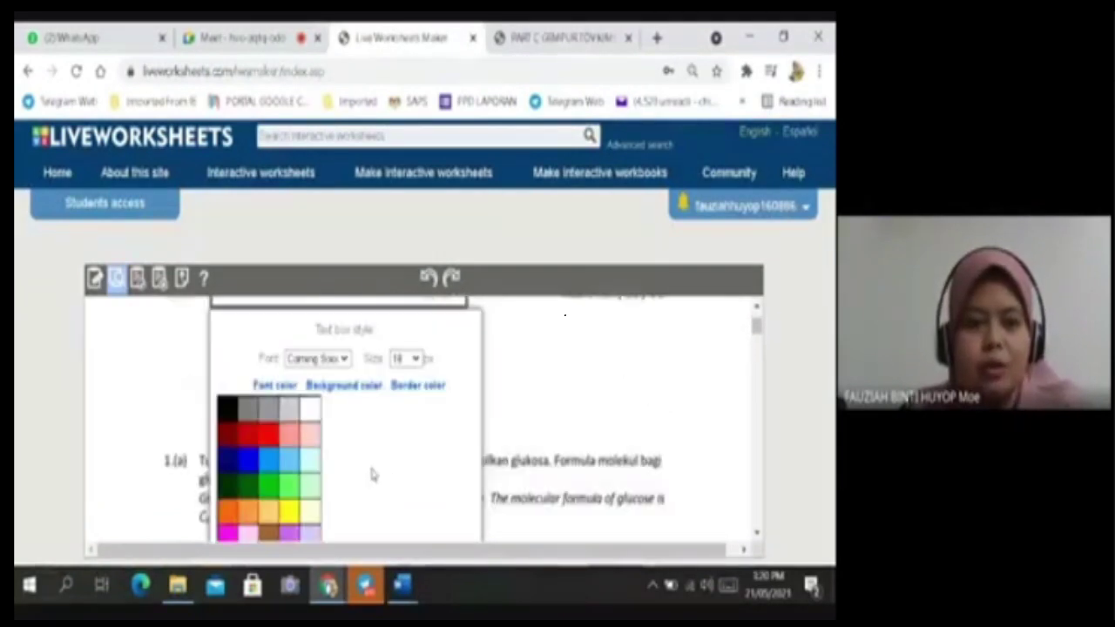
scroll(372, 475, down, 1)
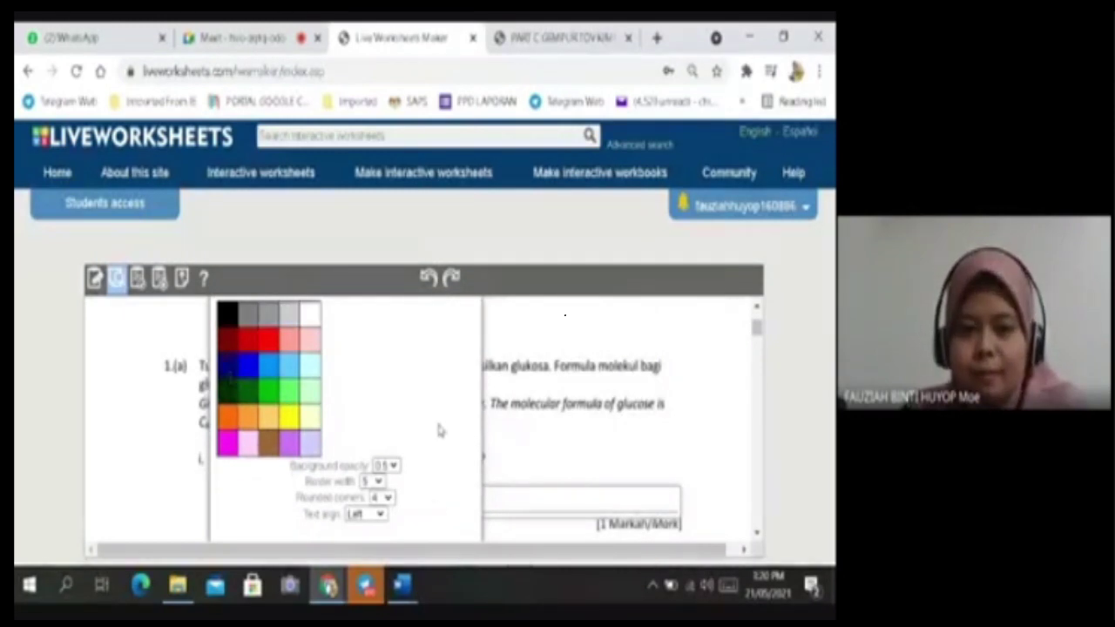
scroll(440, 430, down, 2)
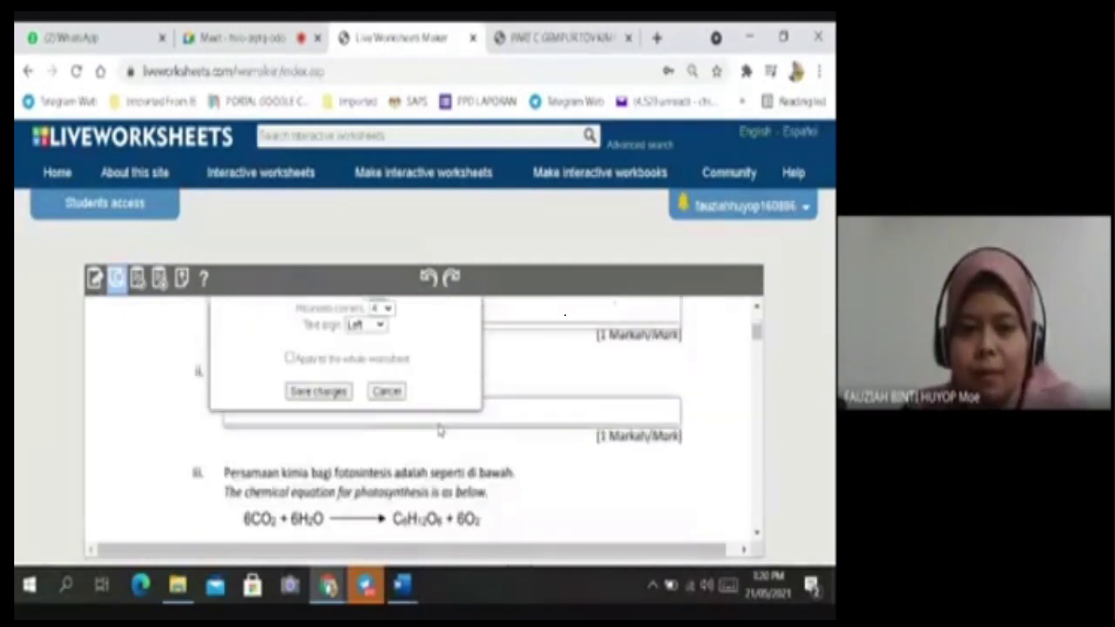
click(289, 359)
click(318, 392)
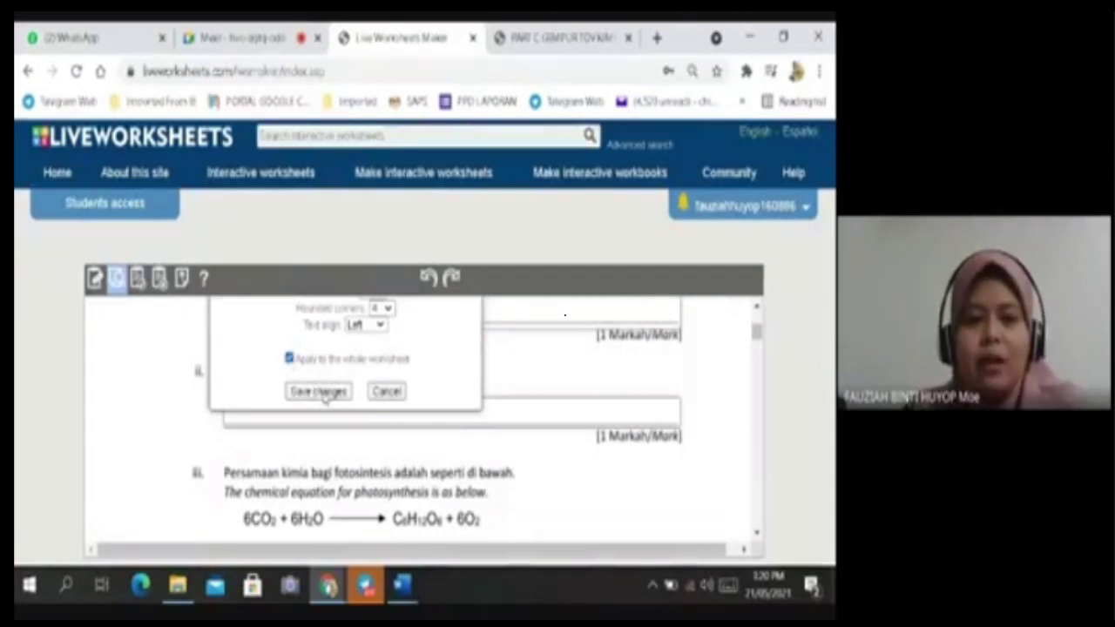
scroll(522, 370, up, 1)
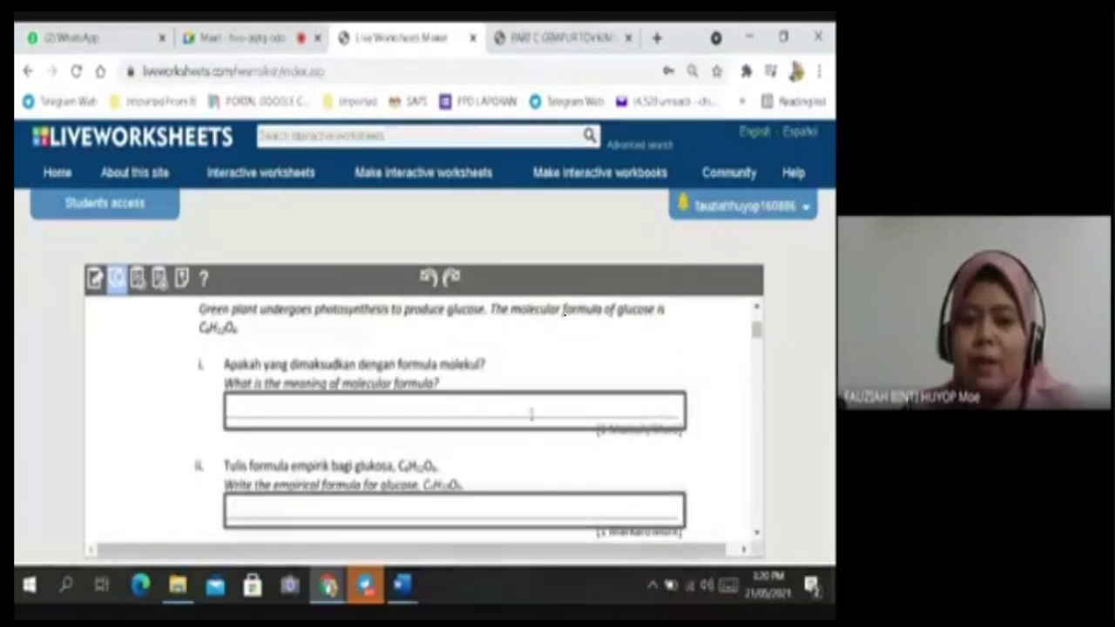
Look over the restyled answer boxes in preview, then go back to editing the worksheet.
scroll(435, 409, down, 1)
scroll(339, 406, up, 2)
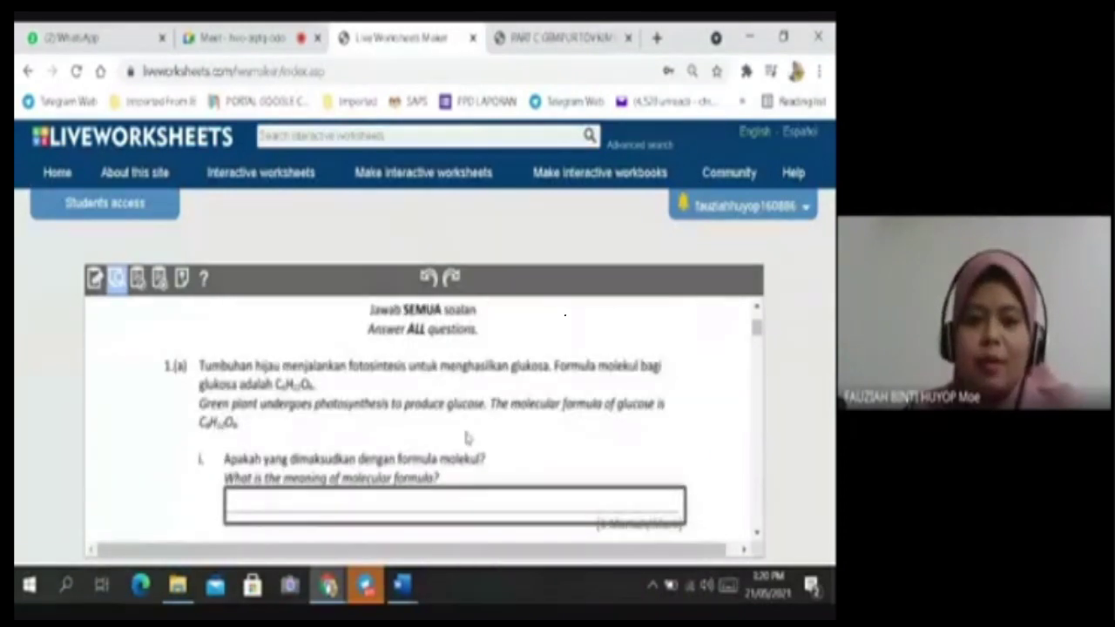
scroll(490, 444, down, 5)
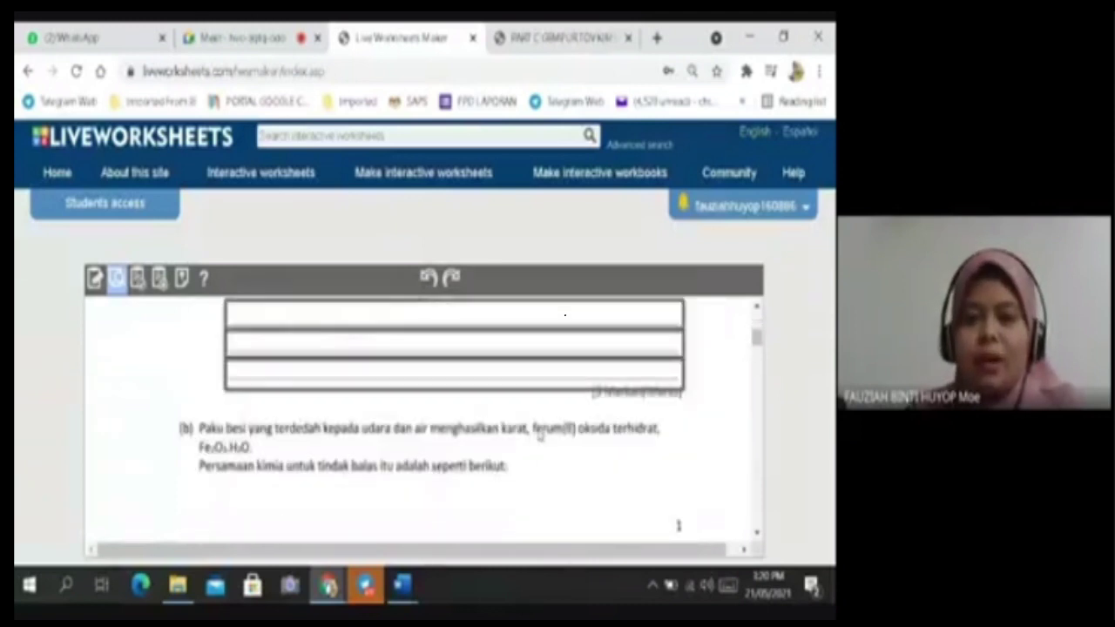
scroll(486, 436, down, 2)
scroll(485, 430, up, 2)
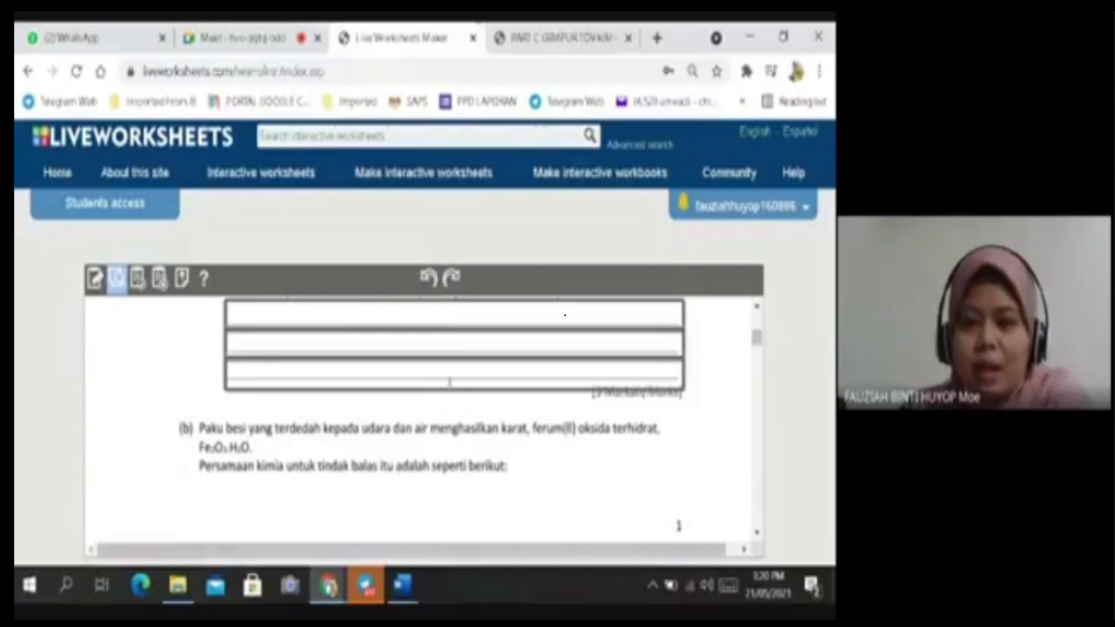
scroll(449, 382, up, 2)
scroll(374, 422, up, 5)
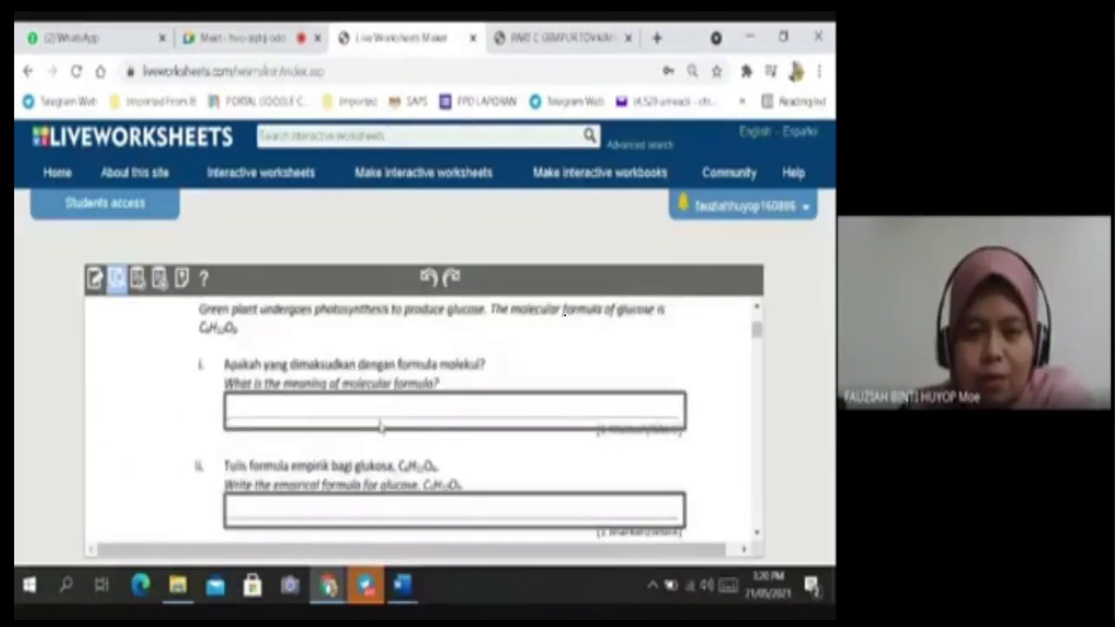
scroll(380, 420, down, 5)
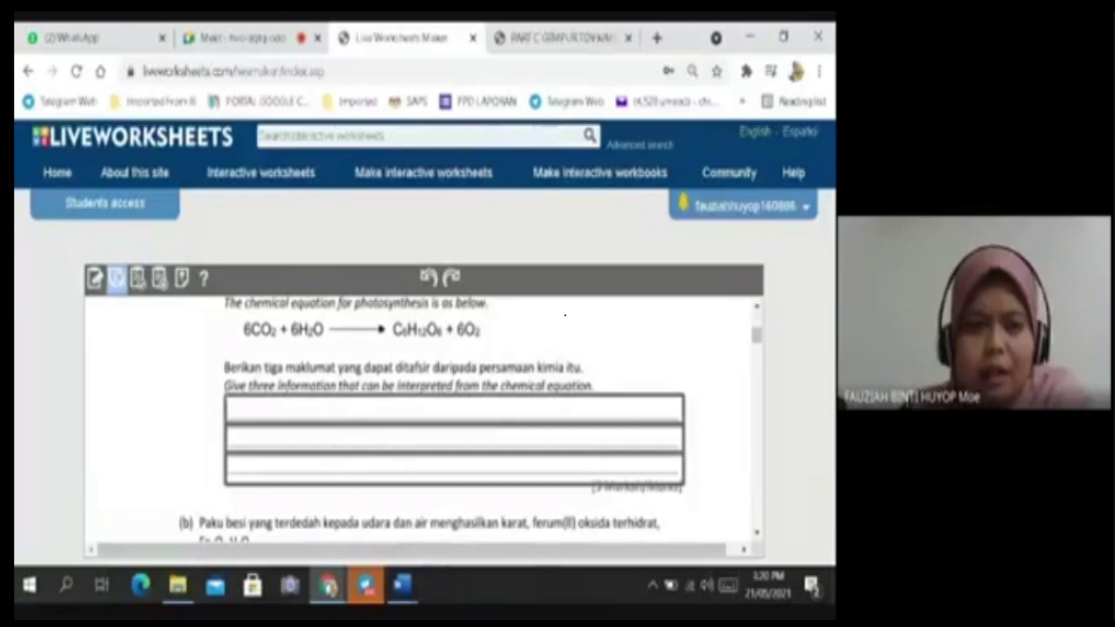
scroll(335, 424, down, 5)
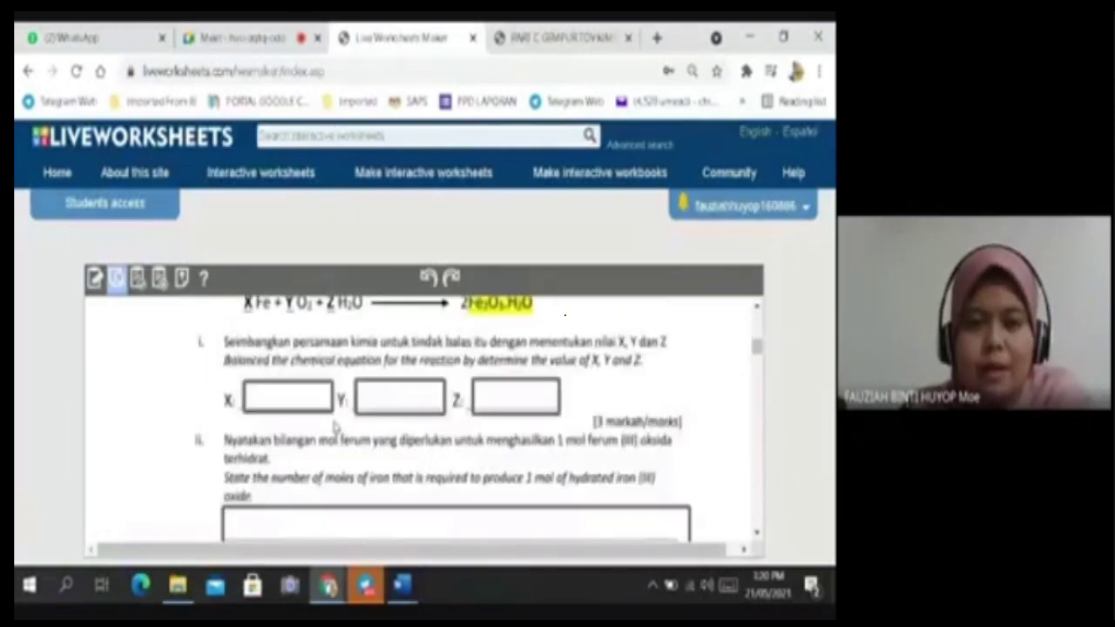
scroll(336, 424, up, 1)
click(97, 280)
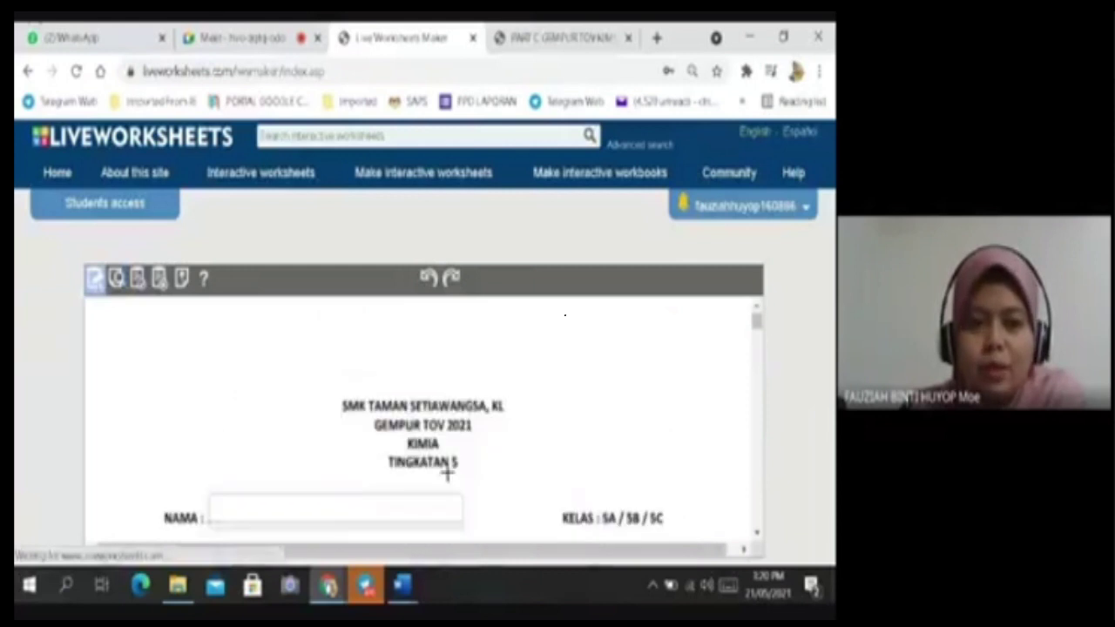
Nudge question iii's first answer box down two steps to sit on its line.
scroll(449, 470, down, 10)
scroll(453, 474, down, 1)
scroll(453, 475, up, 1)
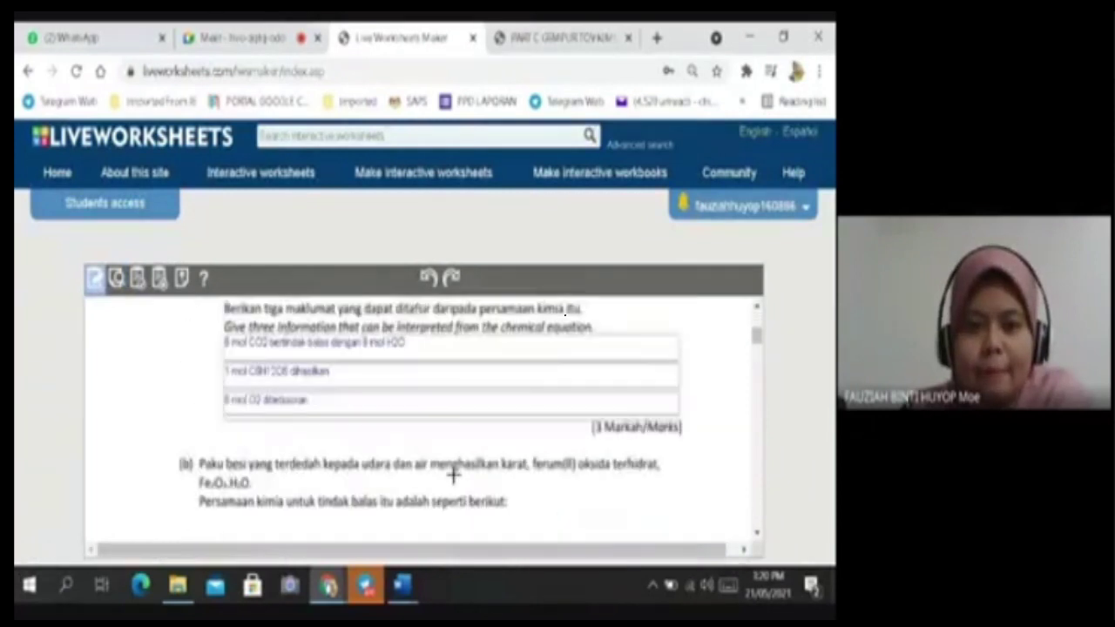
click(410, 348)
click(418, 360)
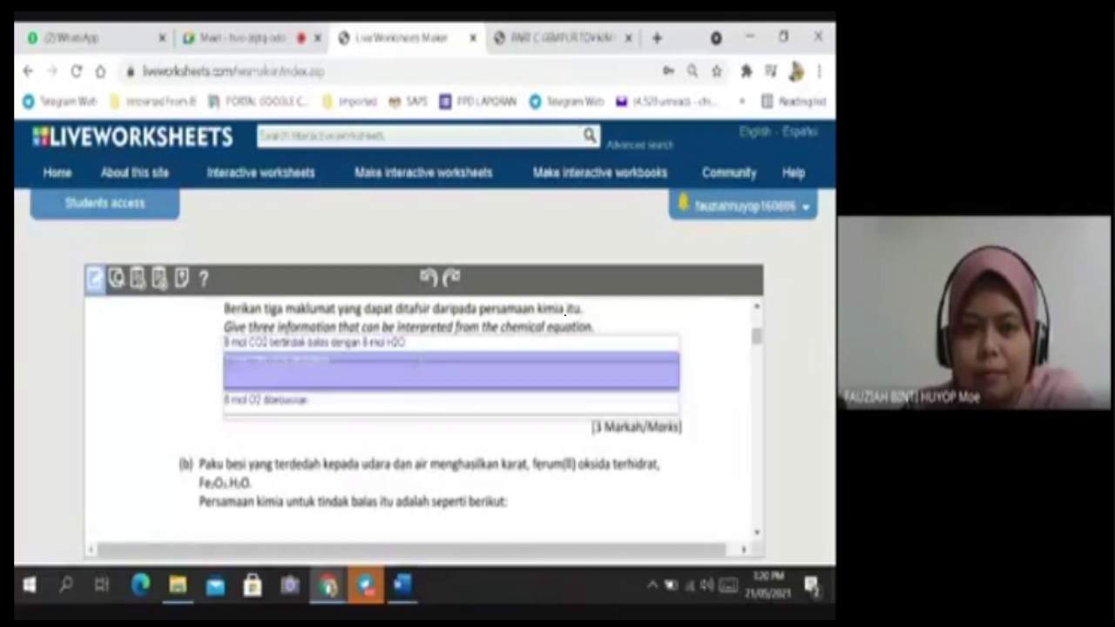
click(419, 379)
click(441, 350)
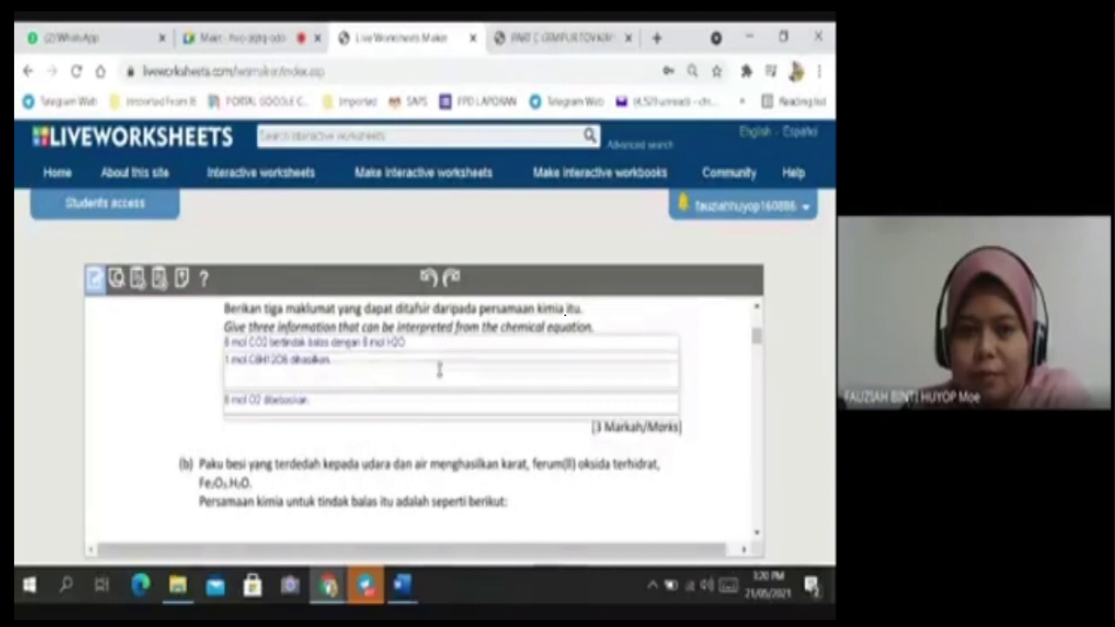
click(439, 373)
click(446, 358)
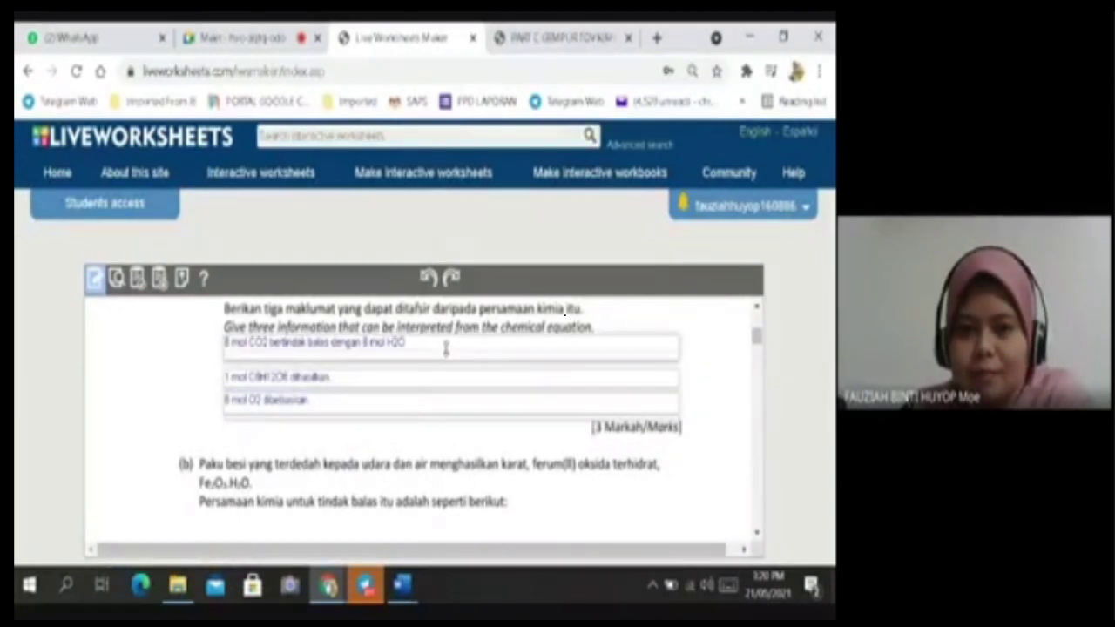
click(447, 351)
key(ctrl+a)
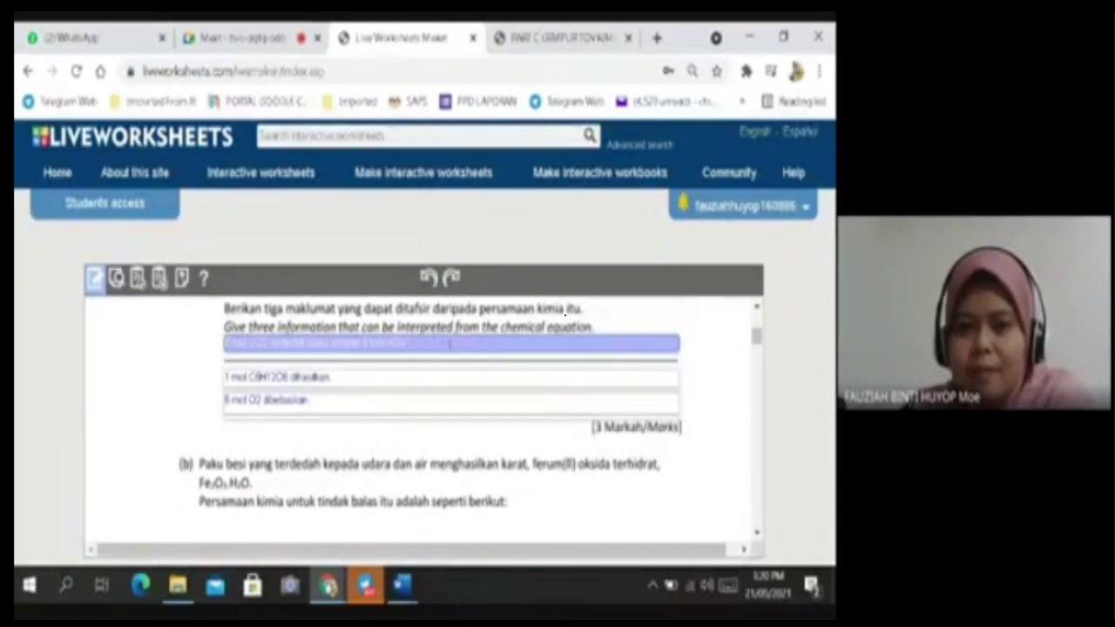
key(Down)
key(Down)
key(Down)
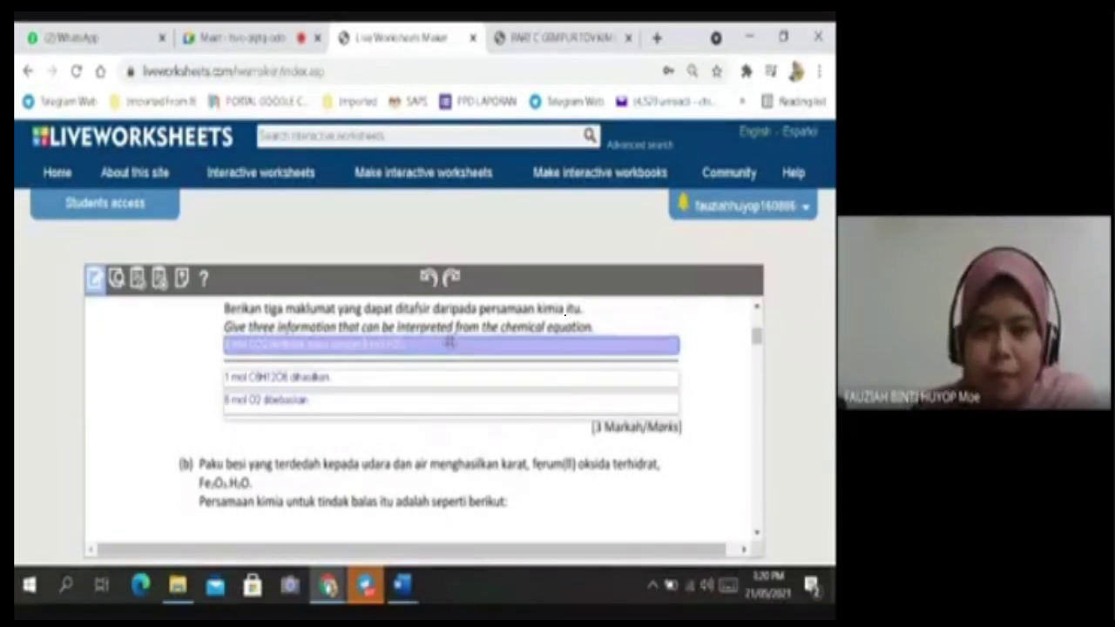
key(Down)
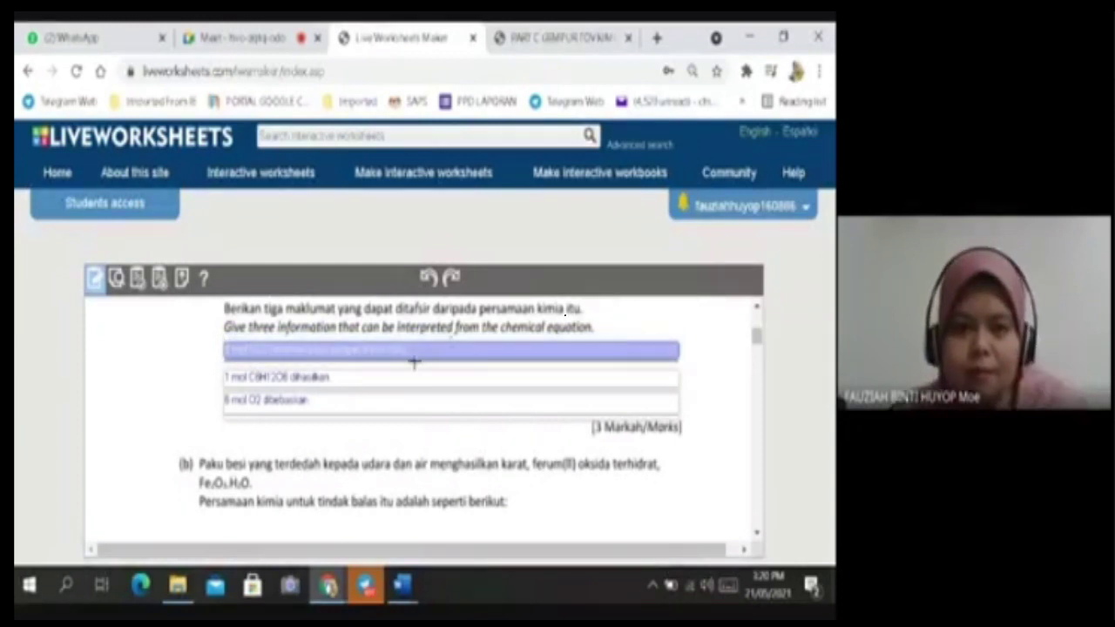
Realign the second answer box with a small up-and-down nudge.
click(409, 380)
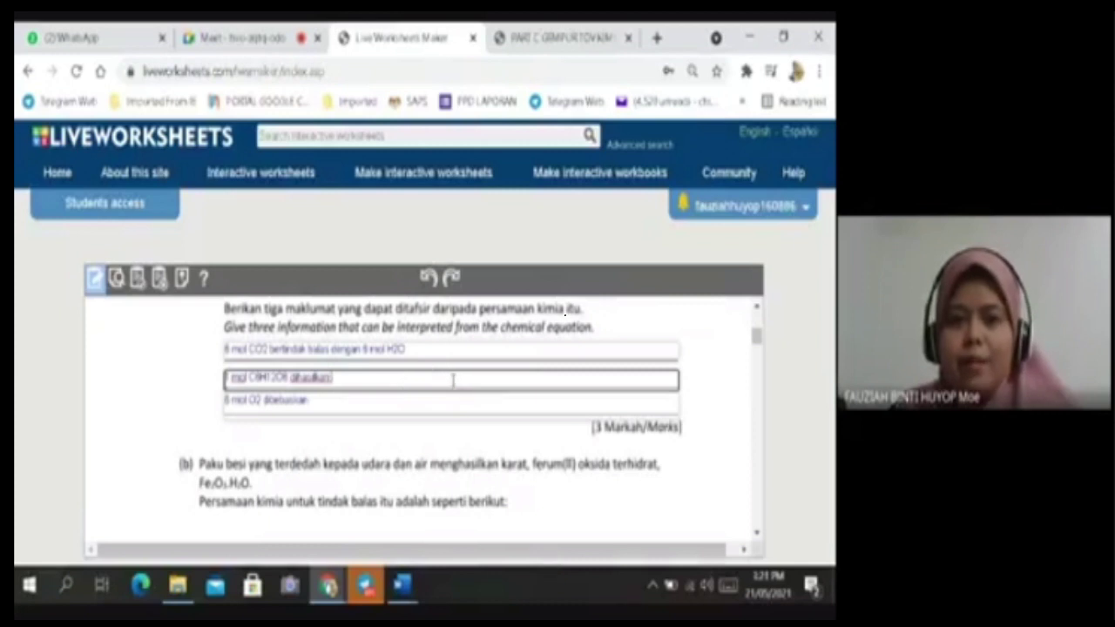
click(447, 378)
key(Up)
key(Up)
key(Up)
key(Up)
key(Up)
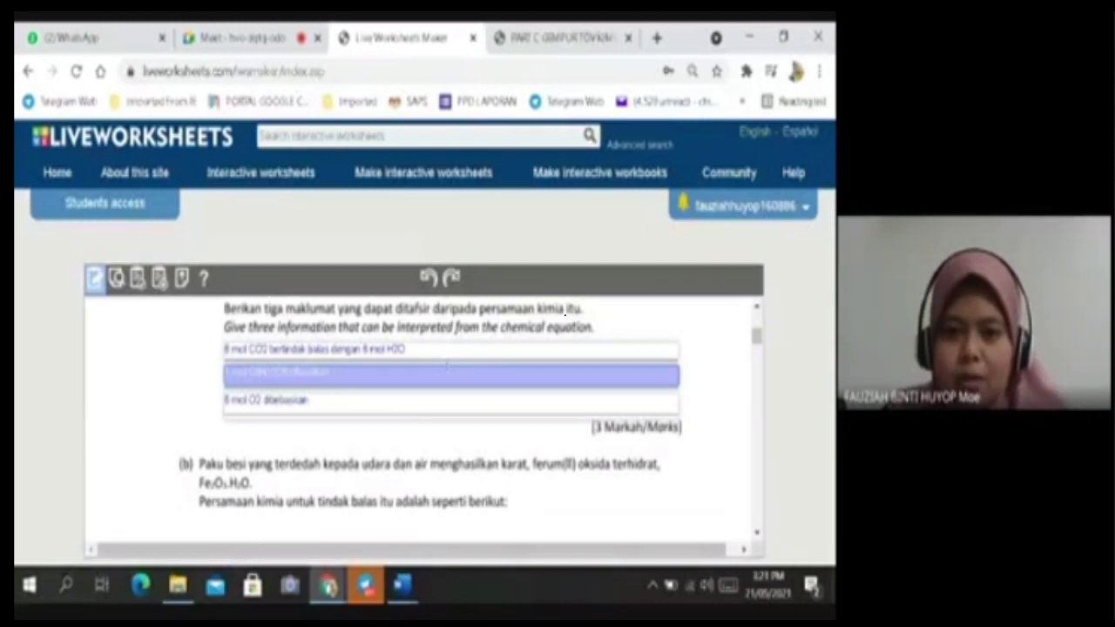
key(Down)
key(Down)
key(Down)
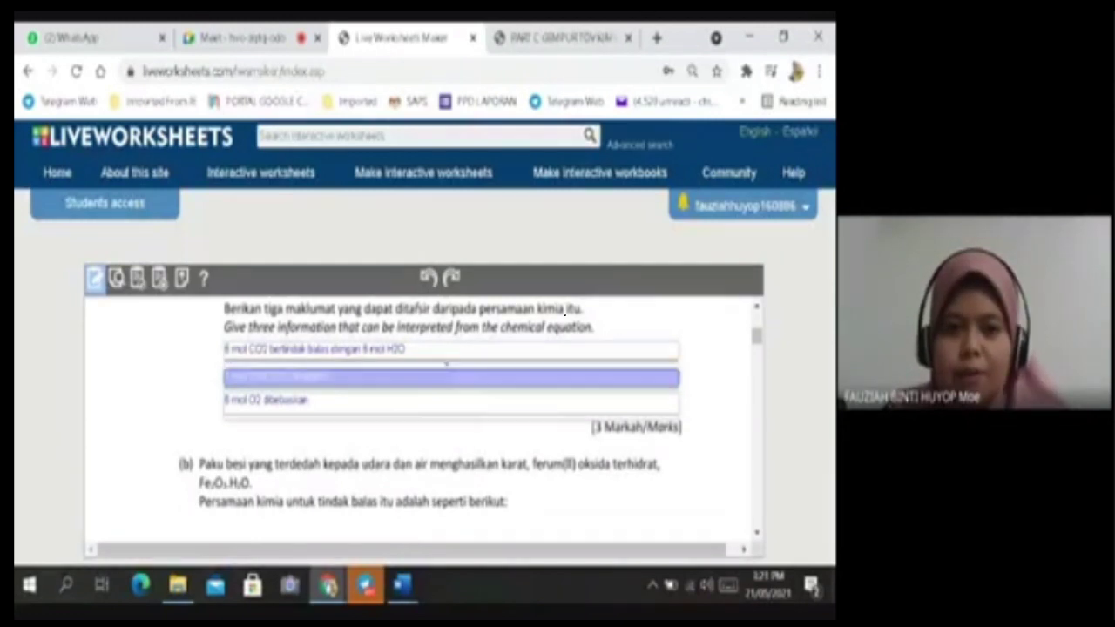
click(718, 378)
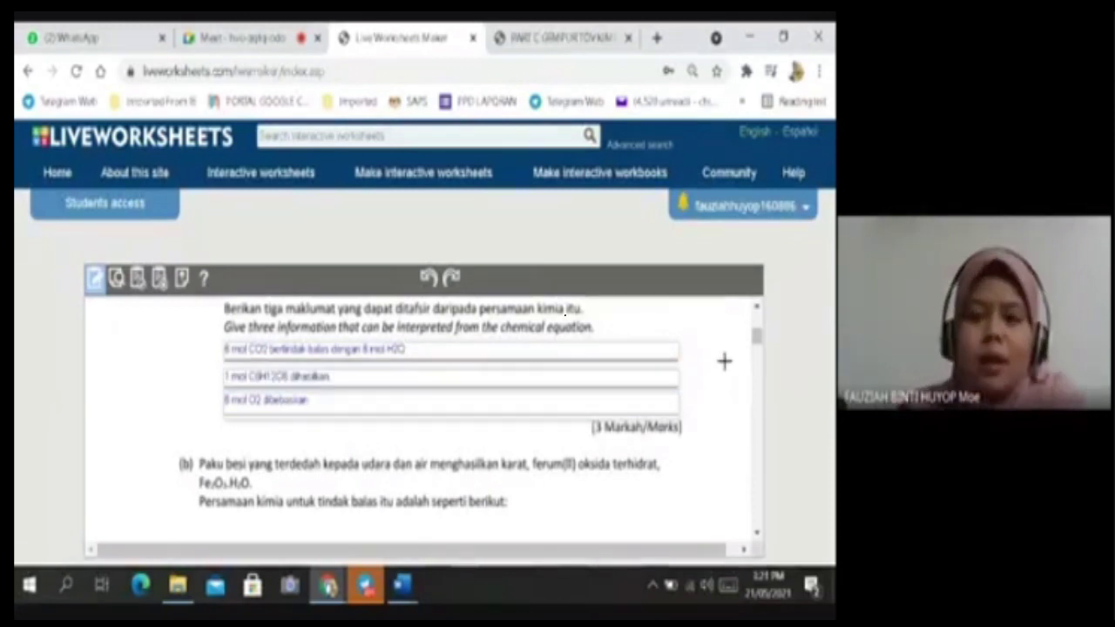
Make the third answer box taller at its top and nudge it up slightly.
click(515, 406)
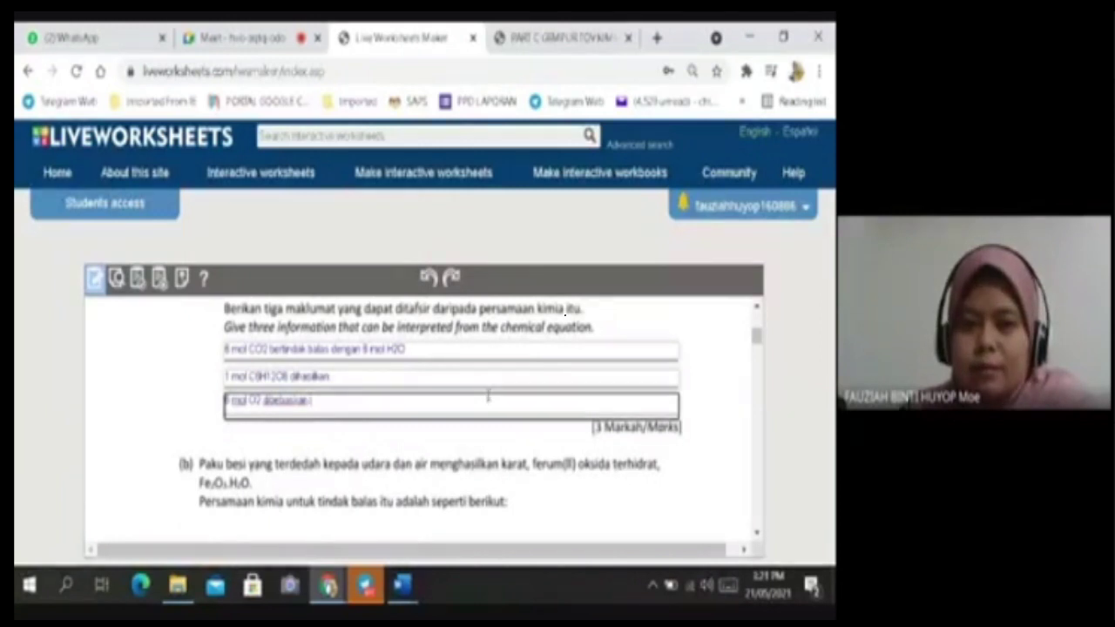
click(474, 391)
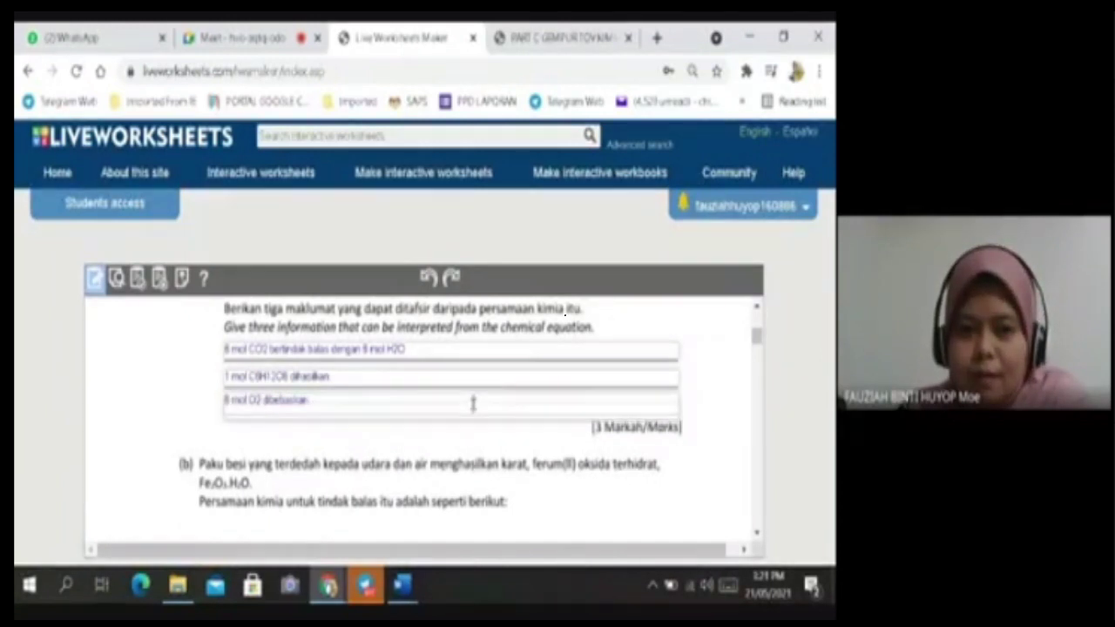
click(473, 402)
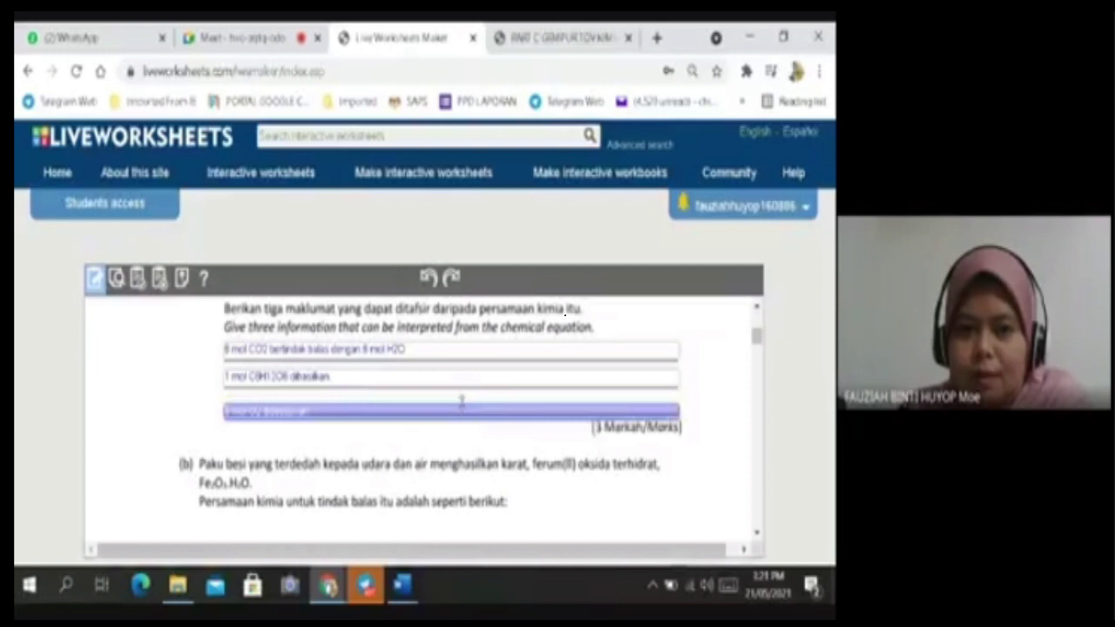
drag(462, 398, 462, 393)
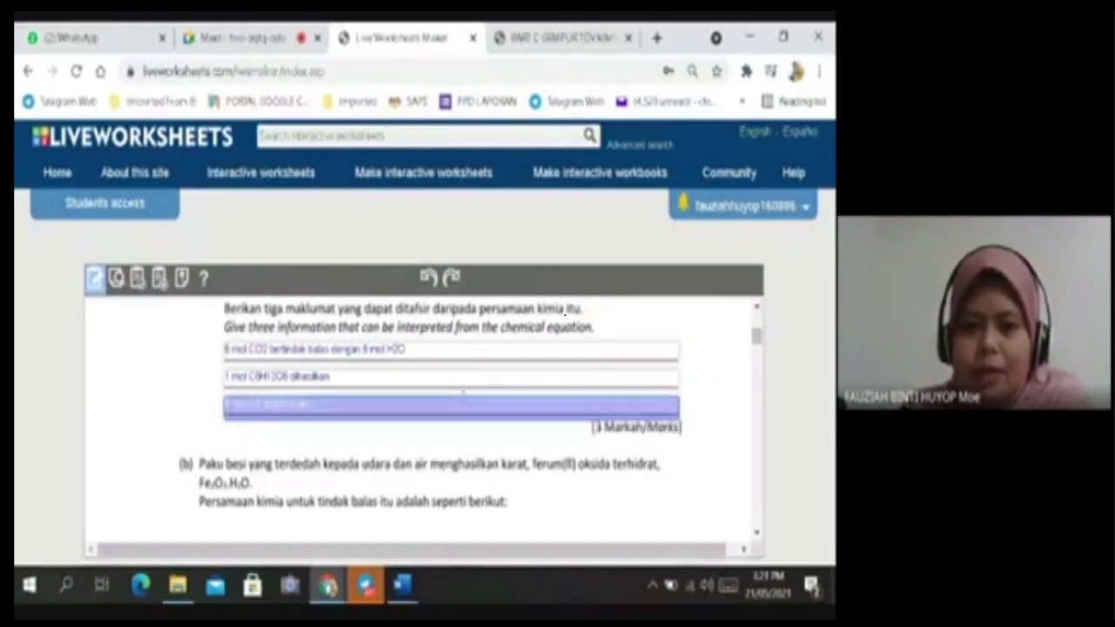
key(Up)
key(Up)
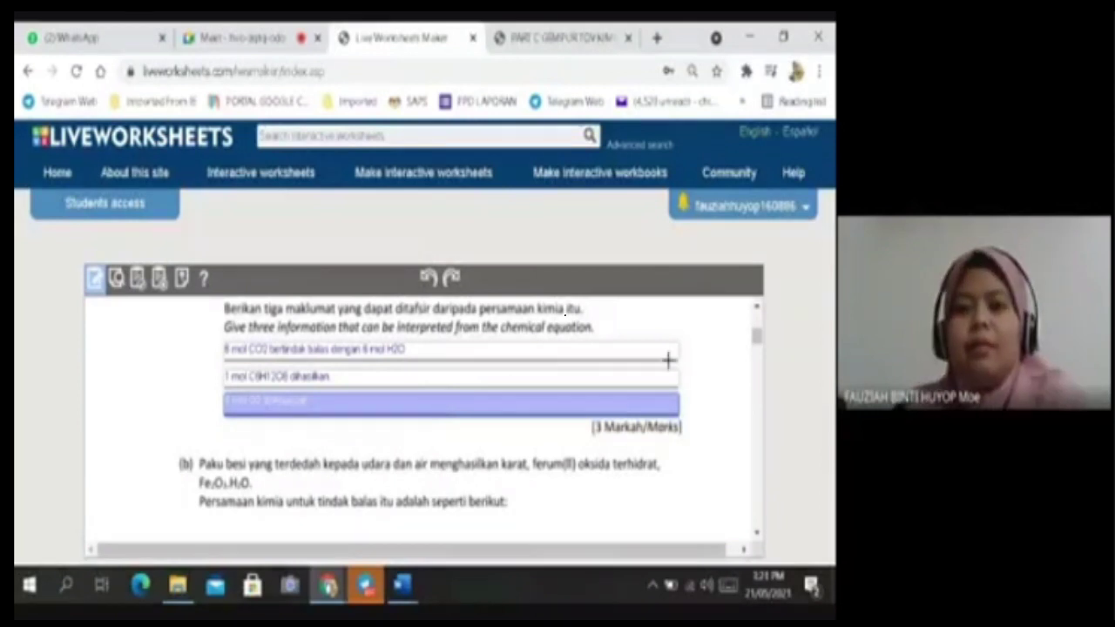
click(721, 386)
scroll(428, 418, down, 10)
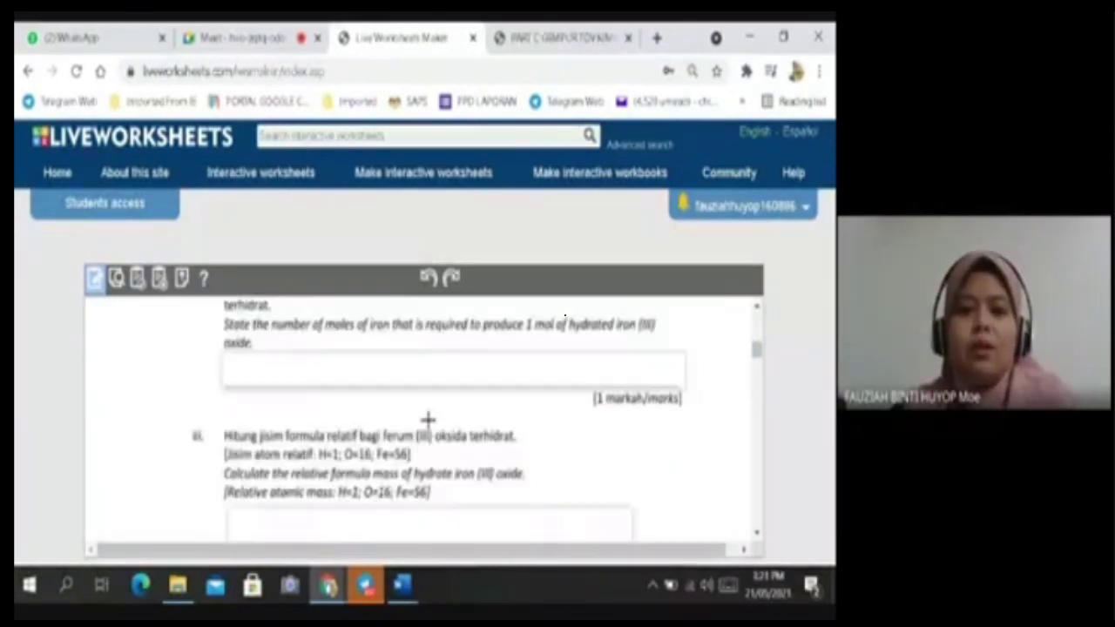
scroll(427, 420, up, 15)
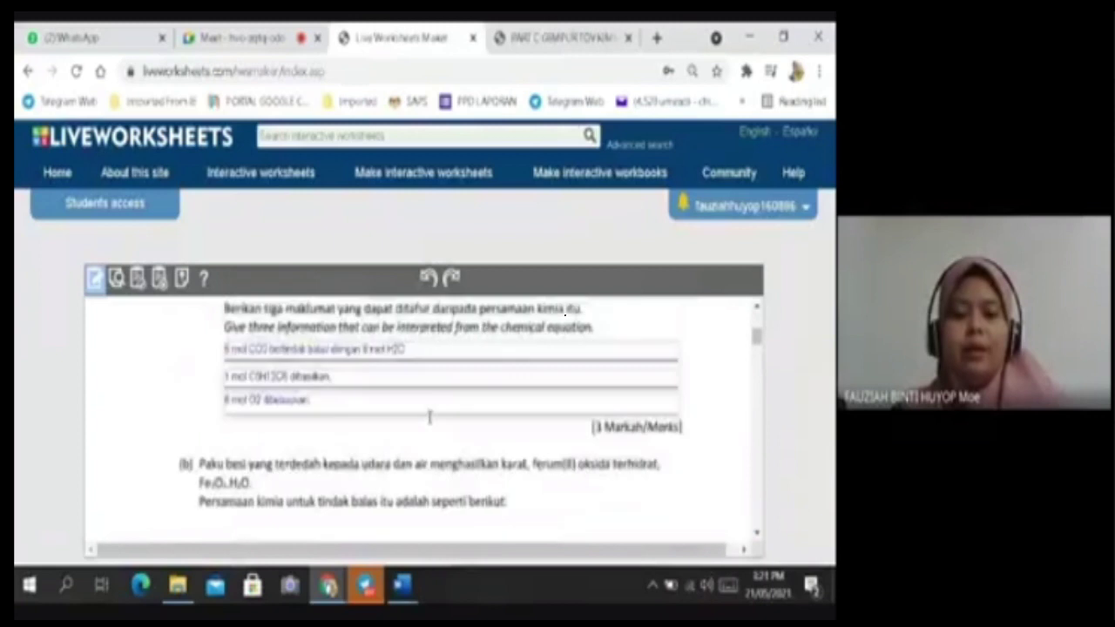
scroll(428, 418, up, 3)
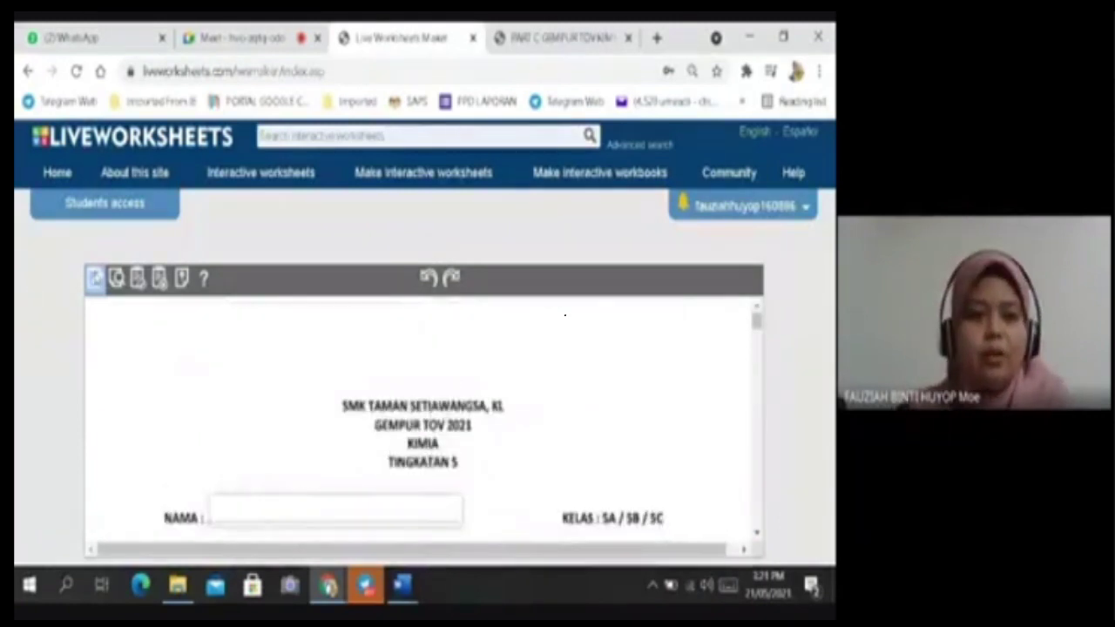
Preview the worksheet as students see it, down to the Finish!! button and back up.
click(115, 279)
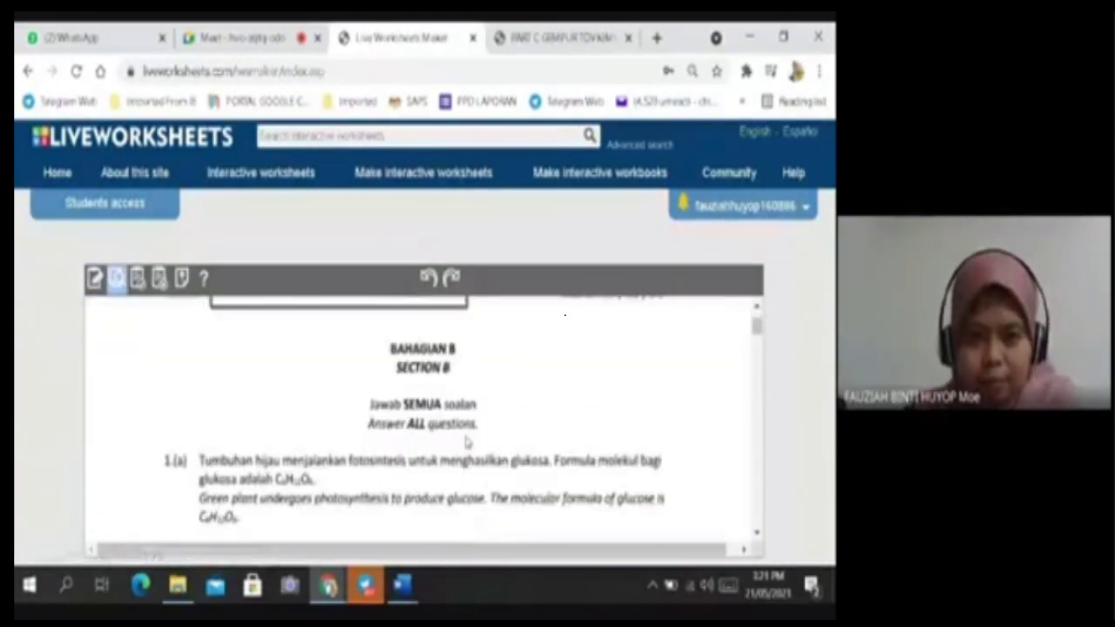
scroll(466, 443, down, 15)
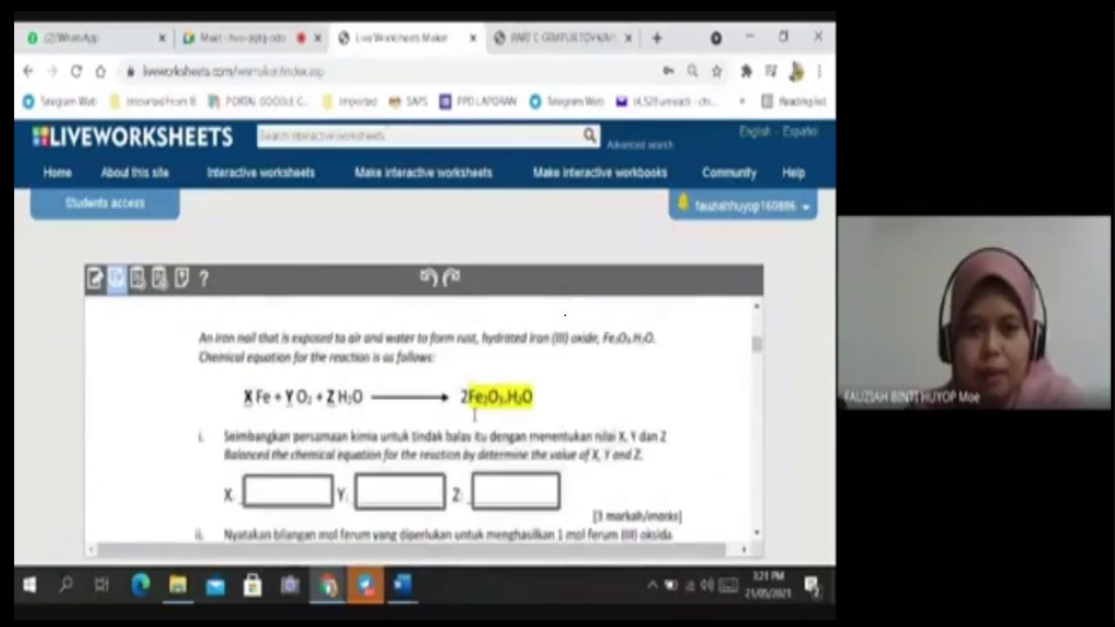
scroll(455, 408, down, 15)
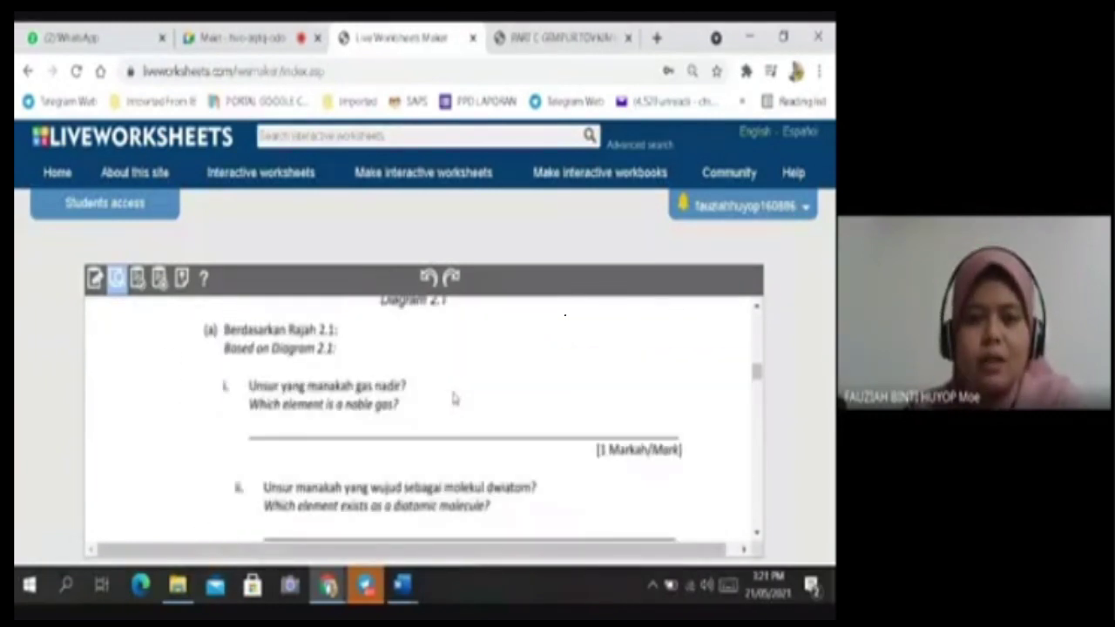
scroll(454, 399, down, 15)
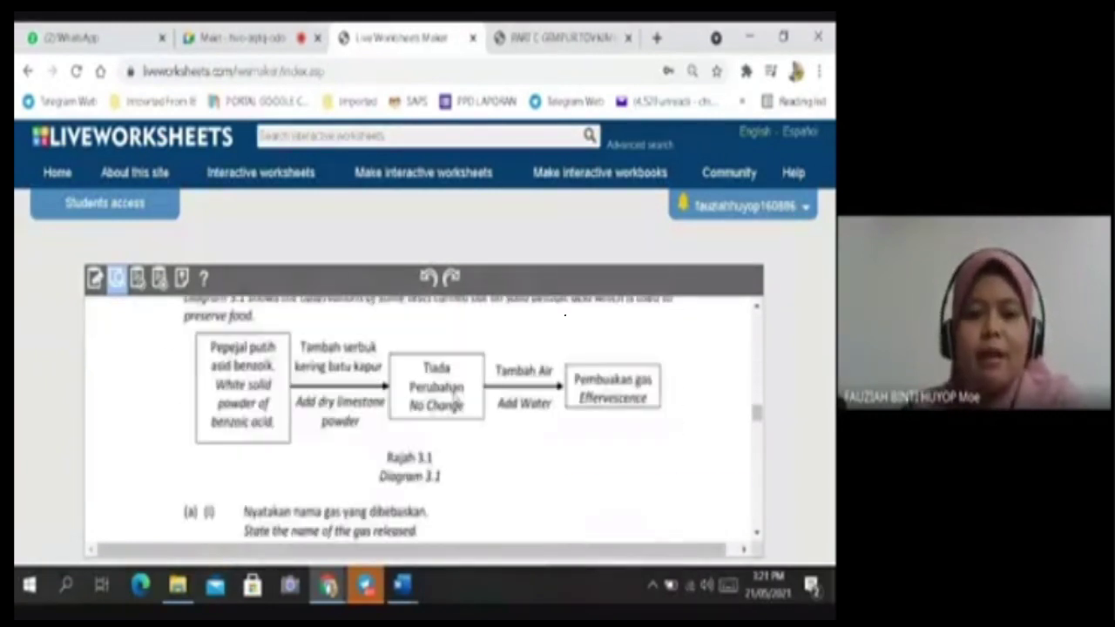
scroll(452, 398, down, 15)
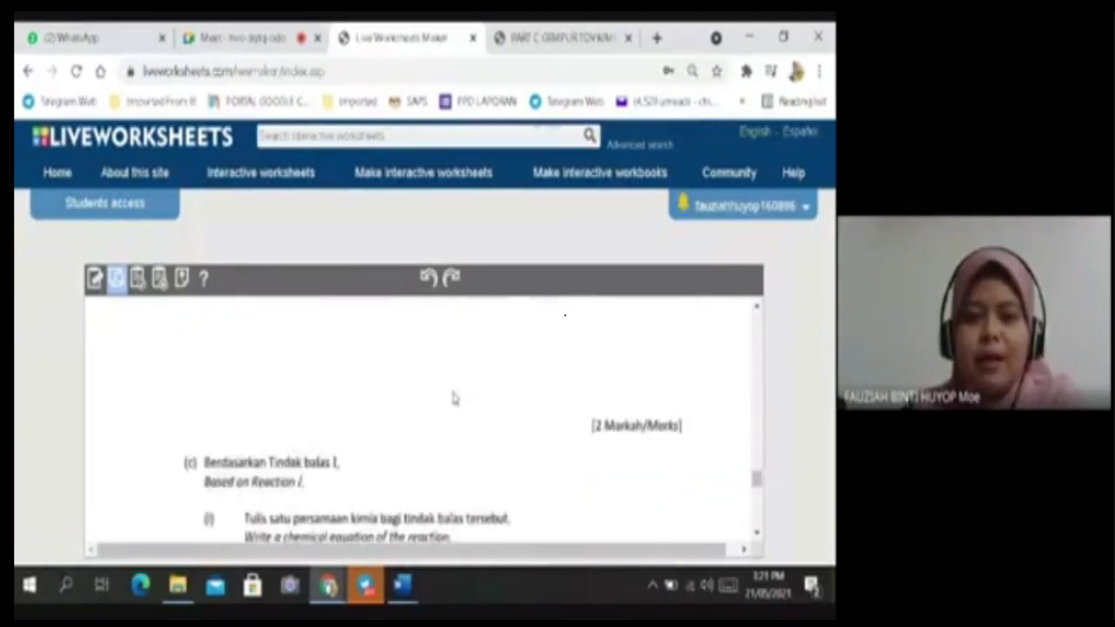
scroll(453, 398, down, 15)
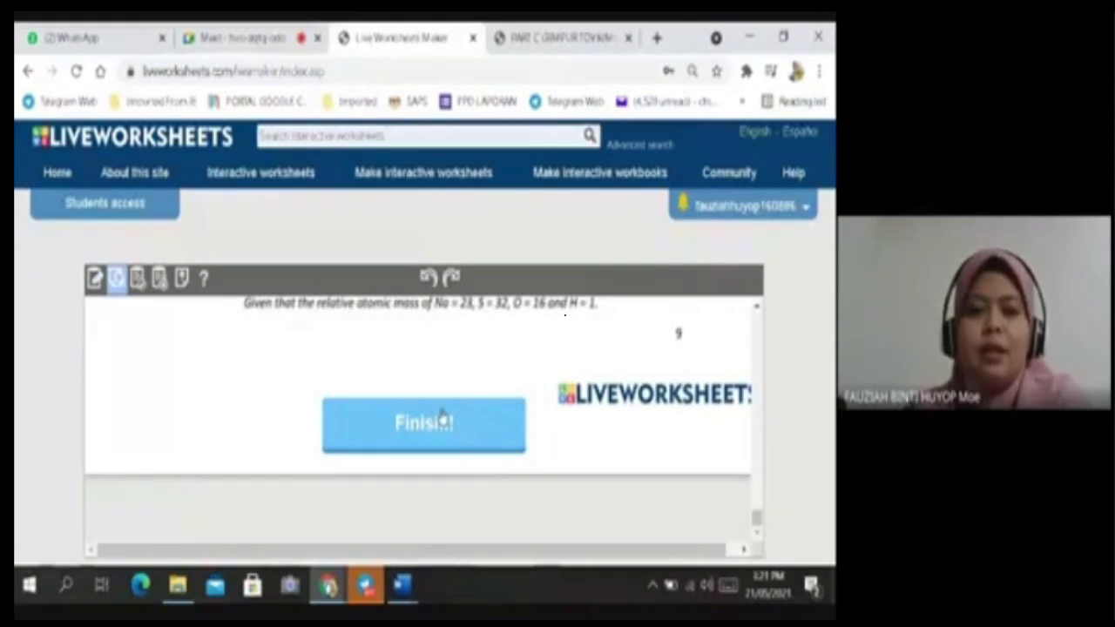
scroll(394, 426, up, 10)
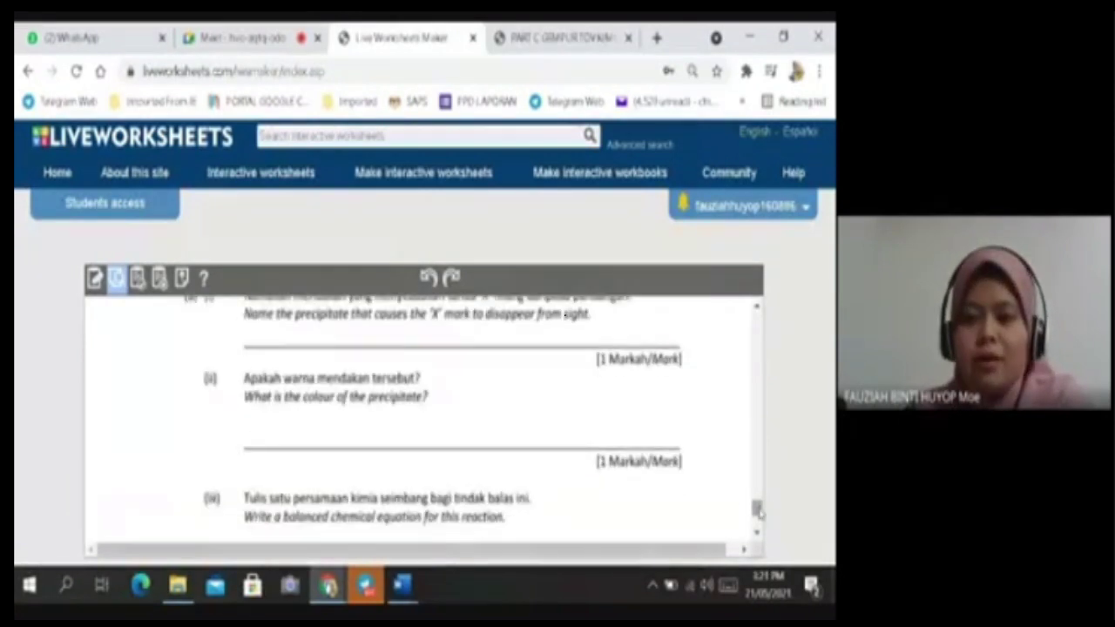
drag(754, 512, 756, 319)
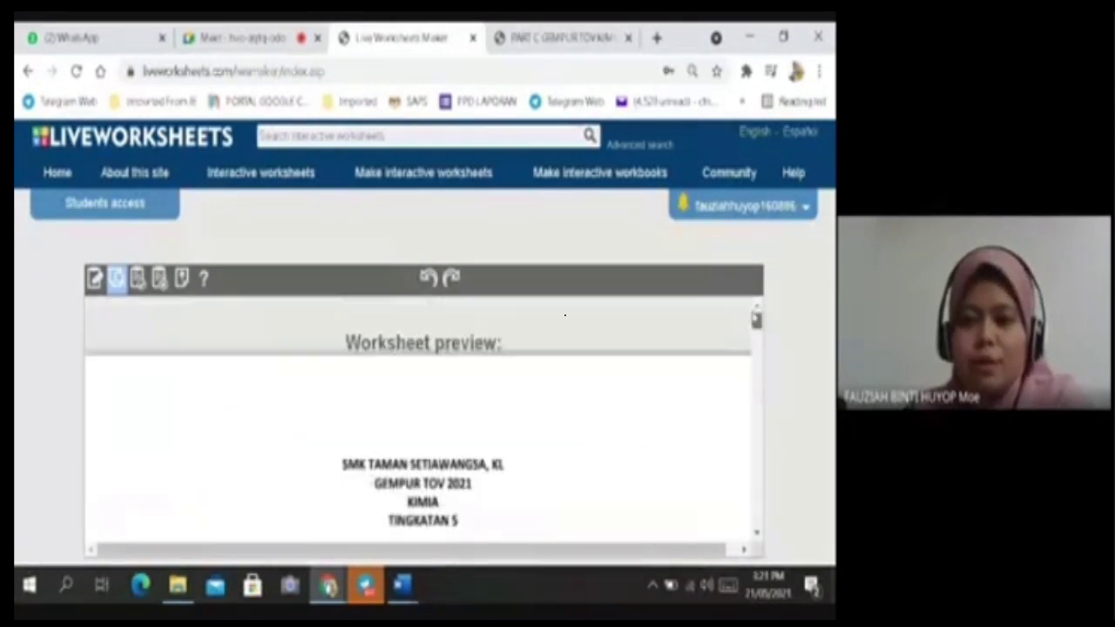
Save the worksheet privately as LATIHAN PDPR SAINS and open its page.
click(138, 279)
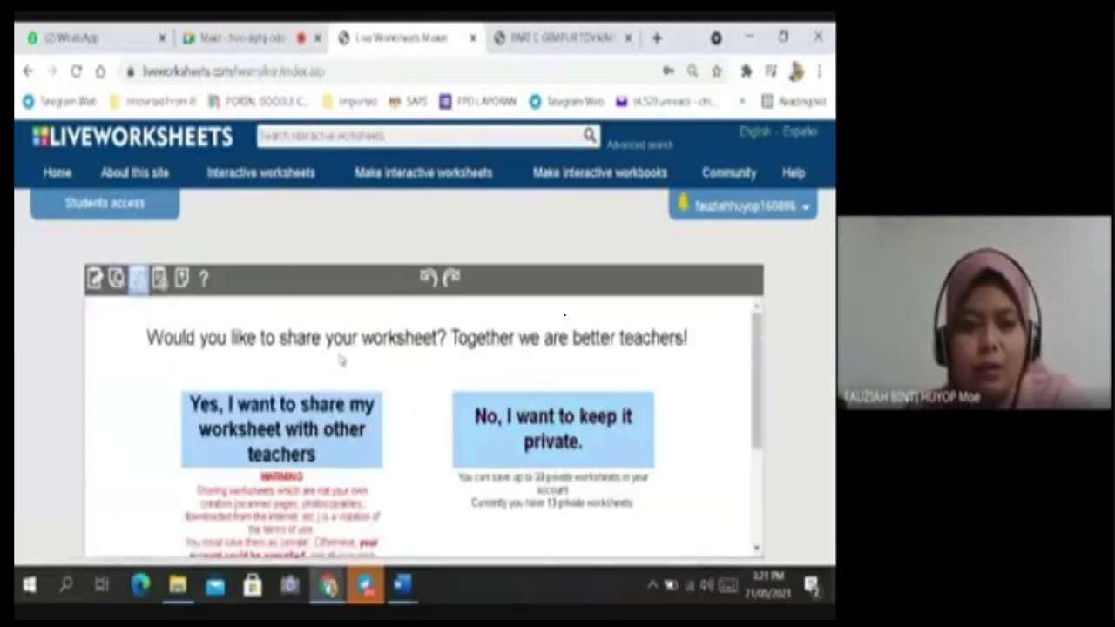
click(651, 424)
click(521, 476)
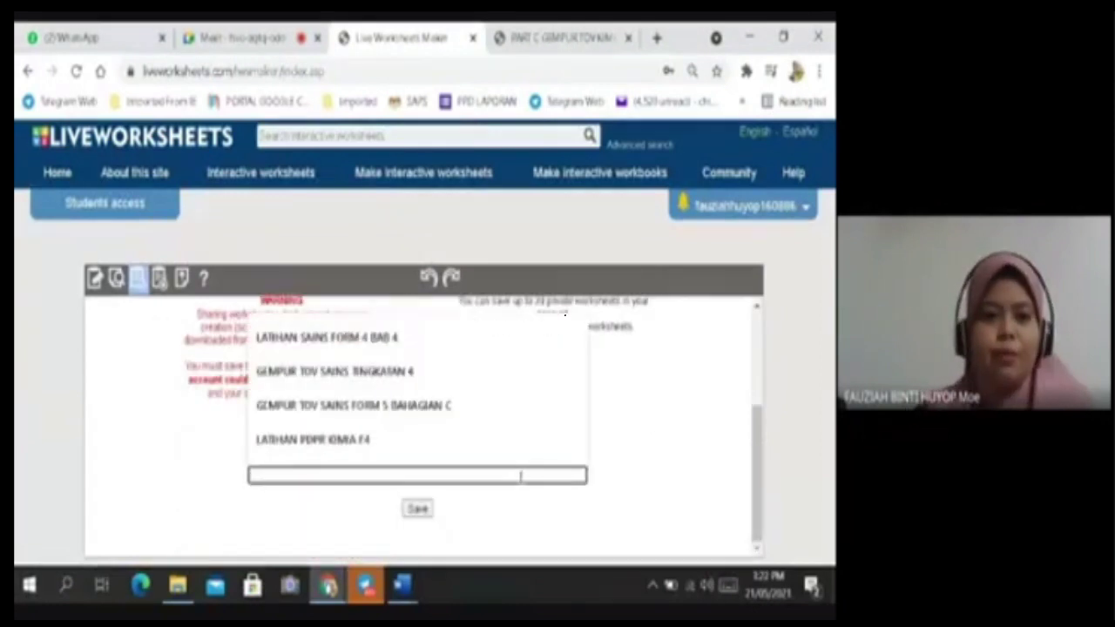
click(370, 439)
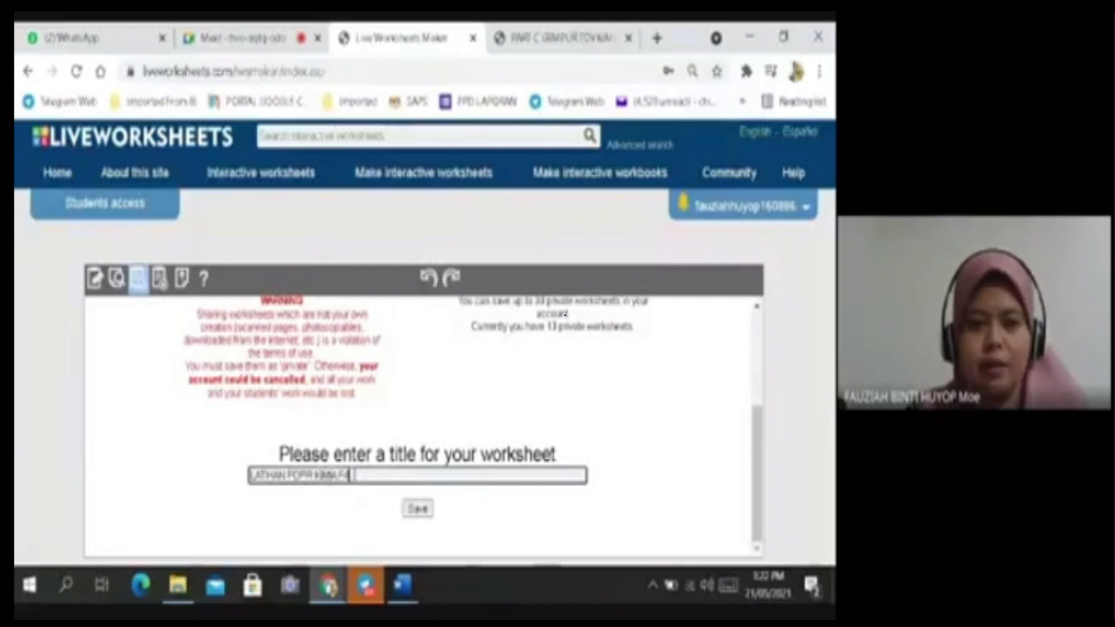
key(BackSpace)
key(BackSpace)
key(BackSpace)
key(BackSpace)
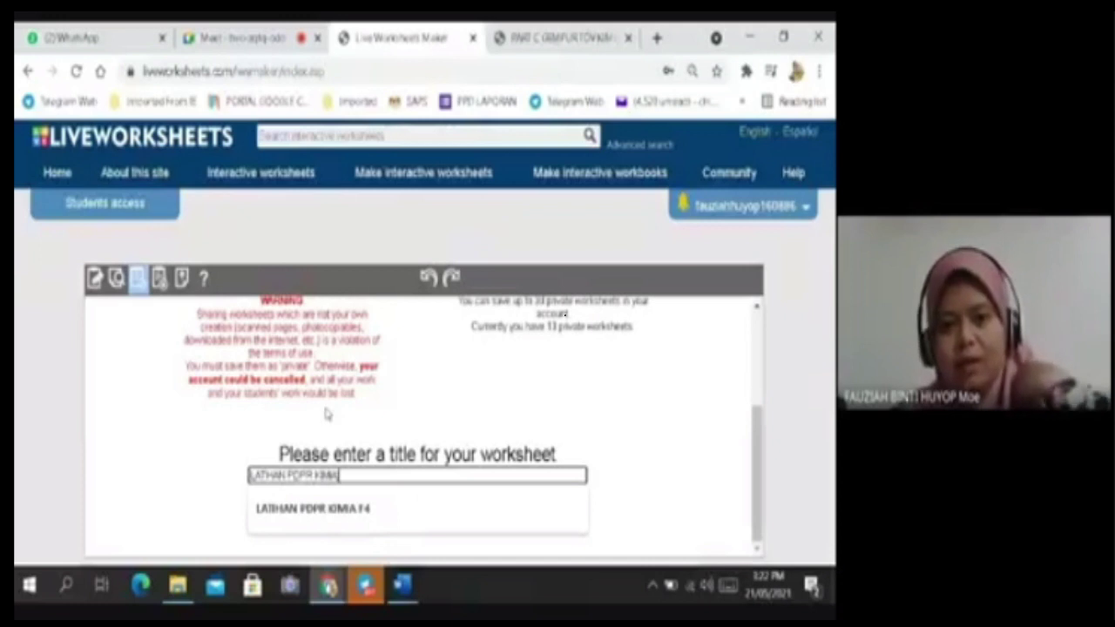
key(BackSpace)
key(BackSpace)
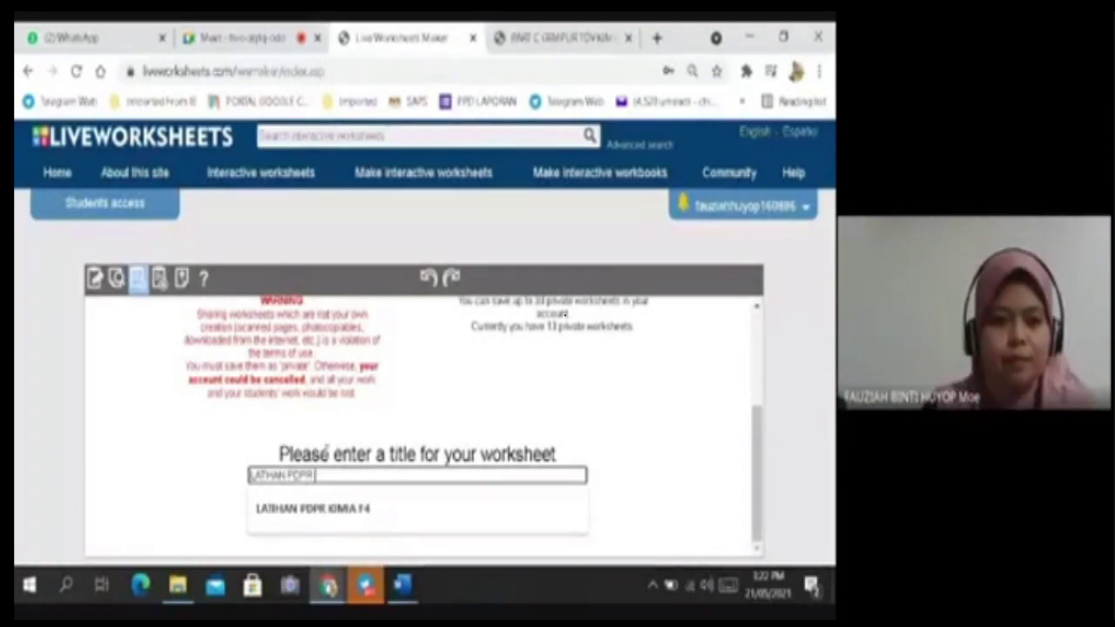
text(SAINS)
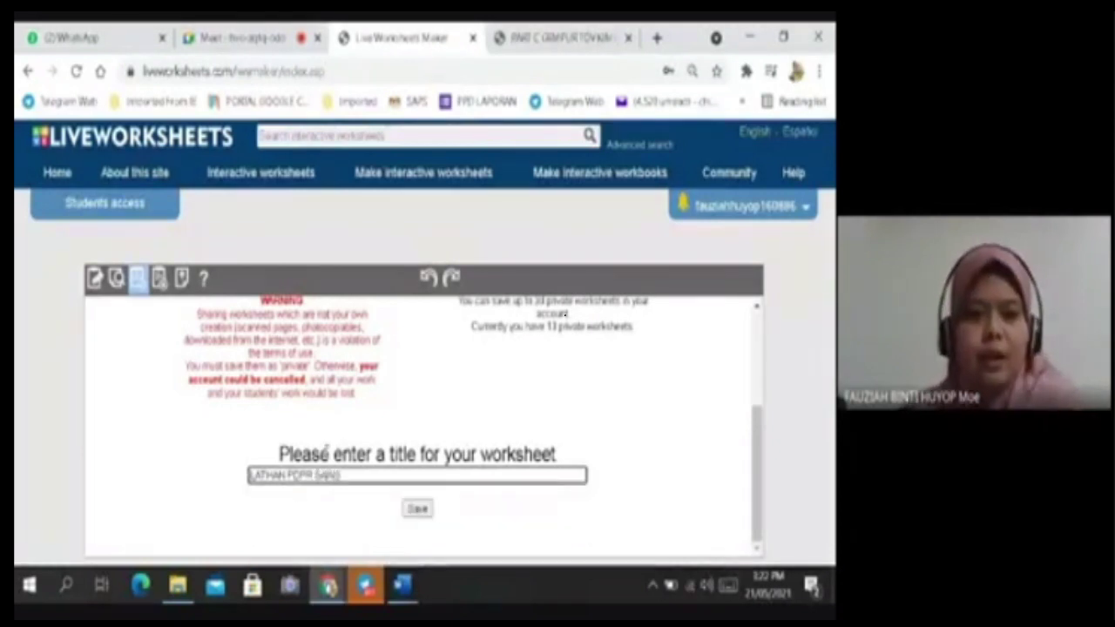
click(419, 515)
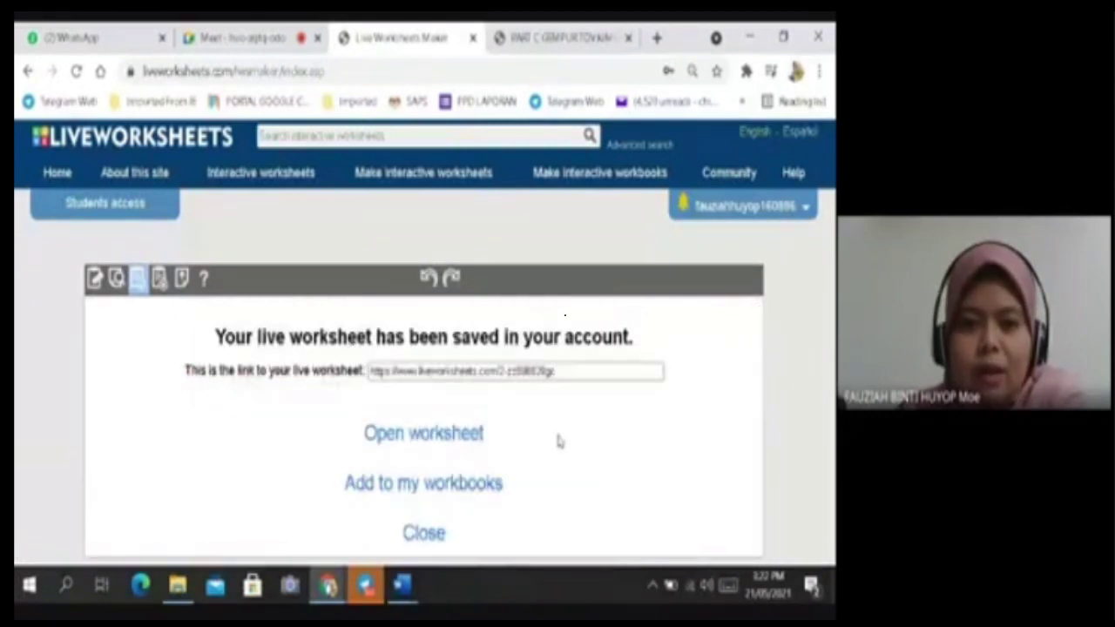
click(469, 441)
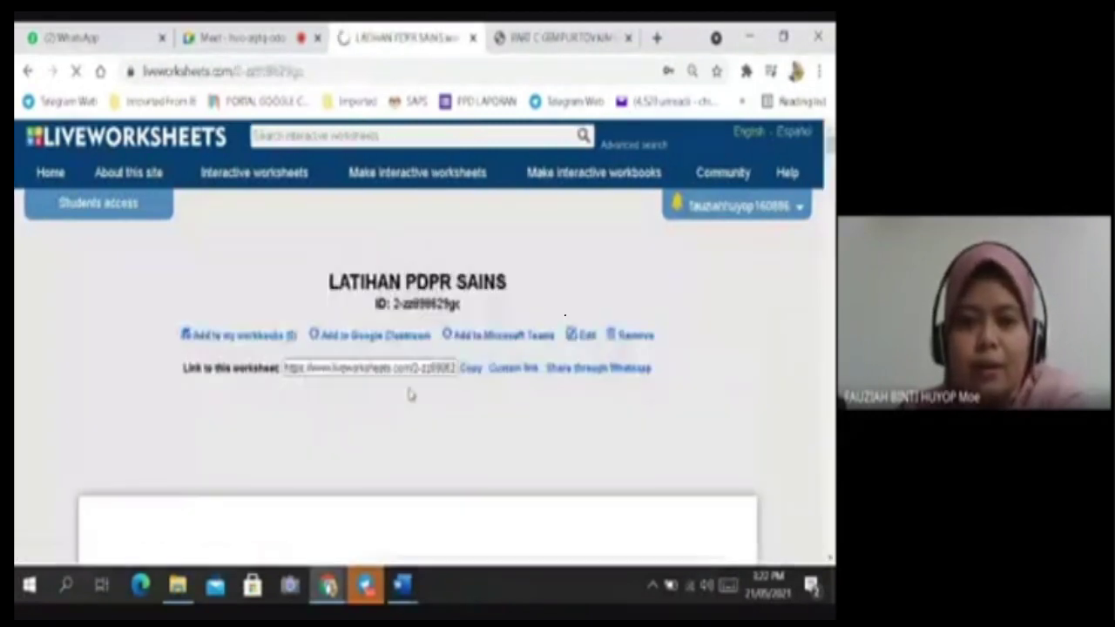
Start a custom student link and set its time limit to 3 minutes.
click(514, 369)
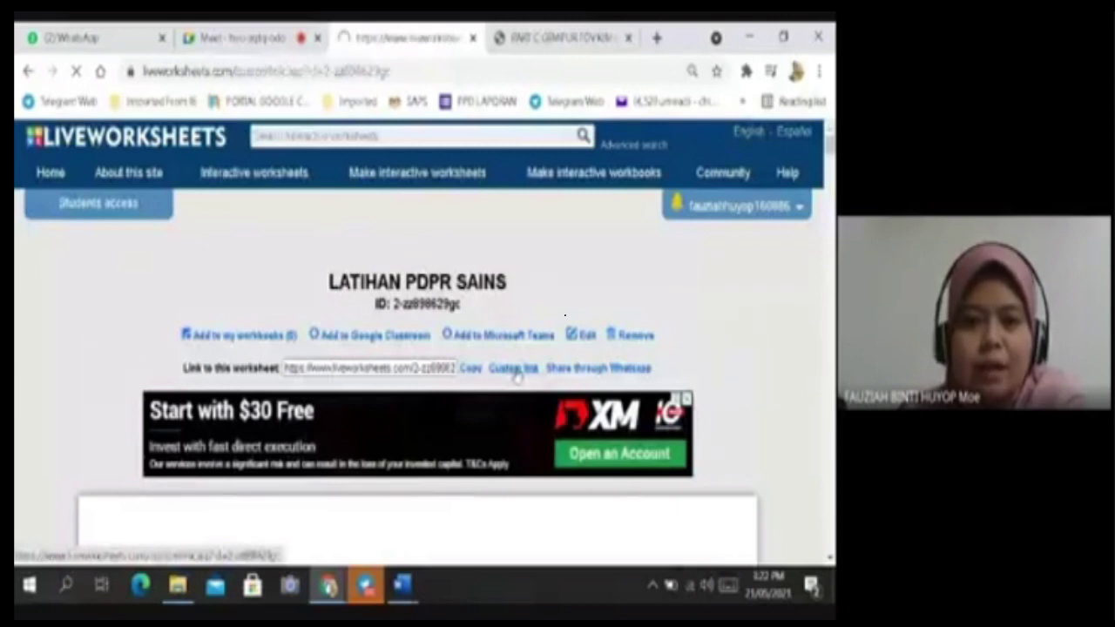
scroll(246, 373, down, 3)
scroll(235, 392, down, 1)
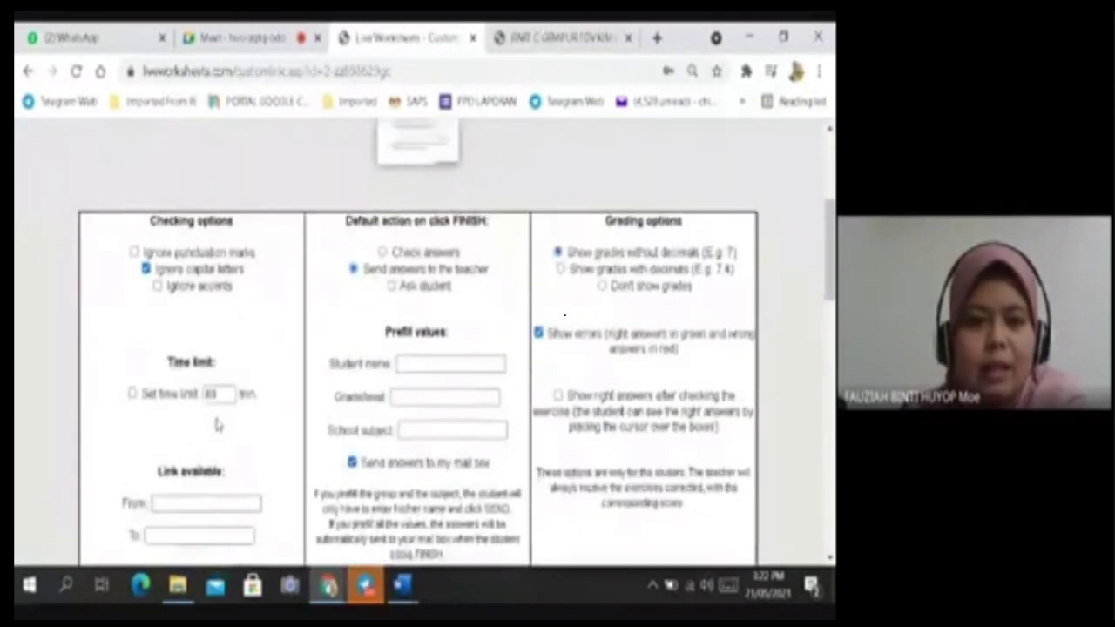
click(132, 395)
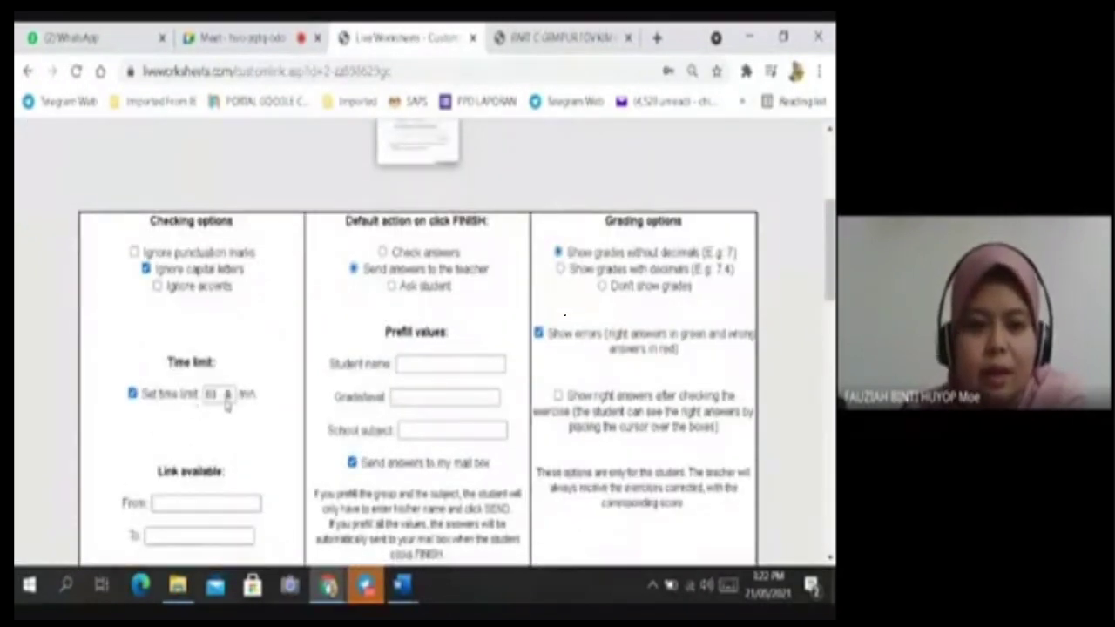
drag(219, 395, 195, 404)
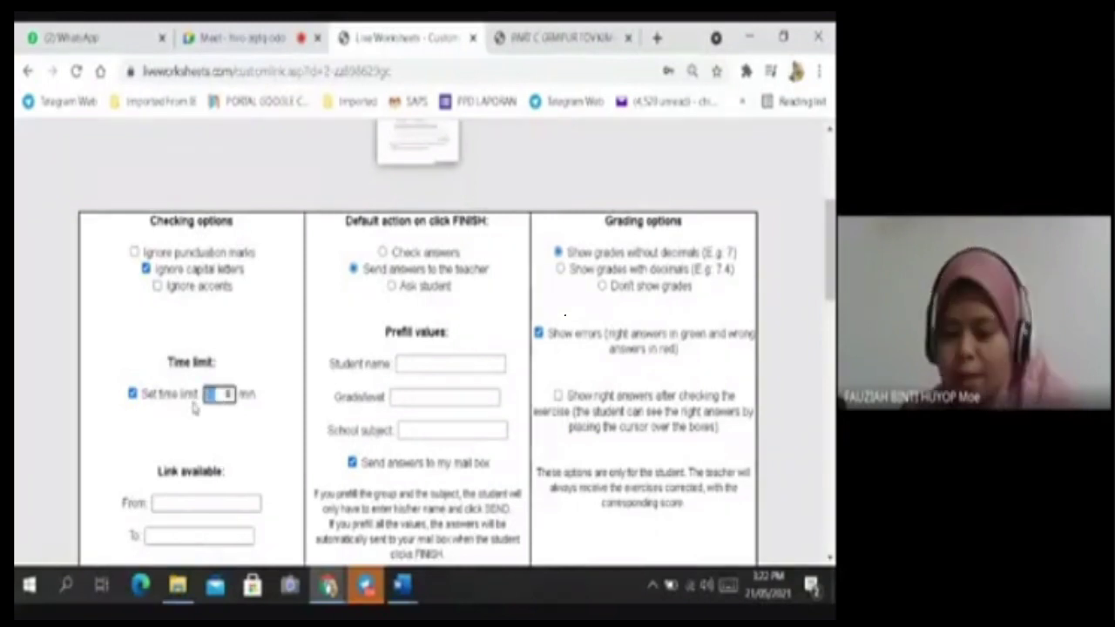
click(243, 419)
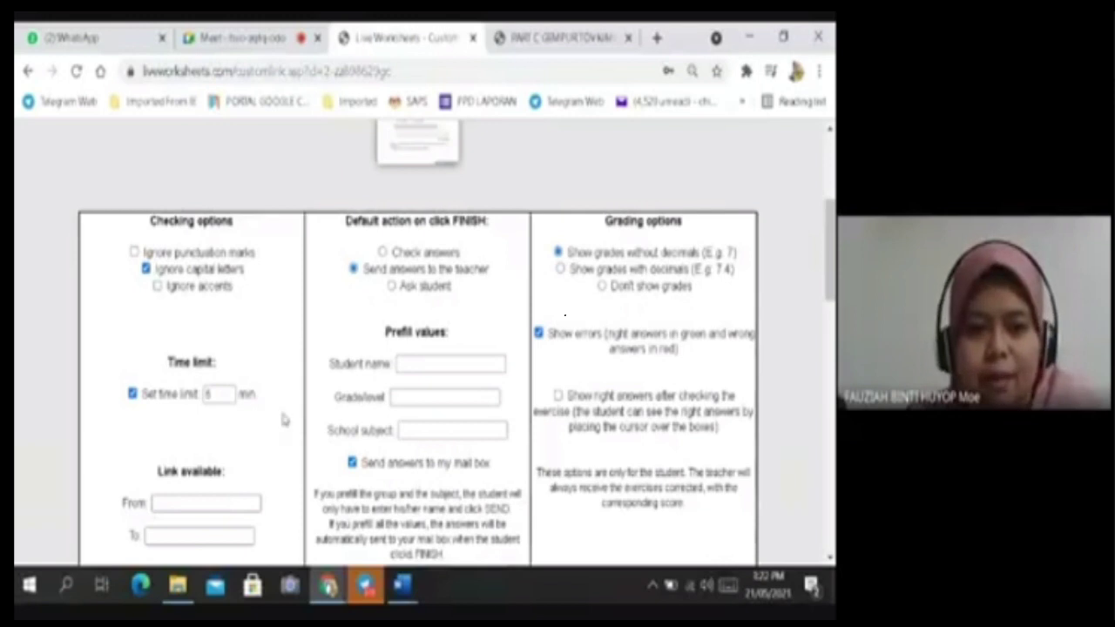
click(228, 396)
click(249, 430)
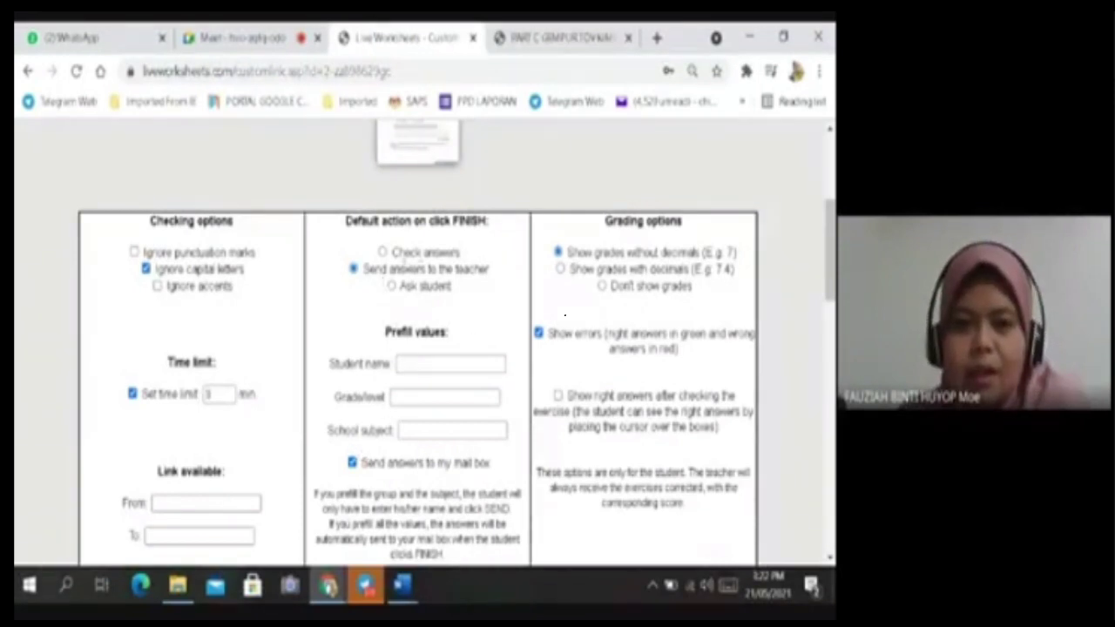
Copy the custom link, with right answers shown after checking, for sharing in Google Meet.
scroll(380, 460, down, 2)
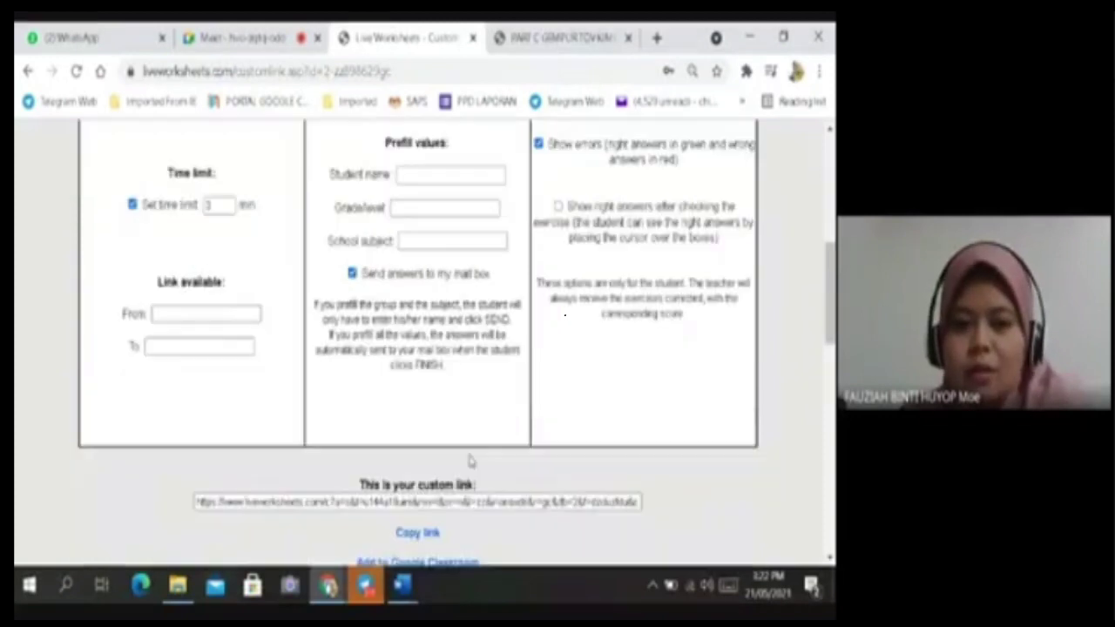
scroll(428, 433, up, 1)
scroll(566, 318, up, 1)
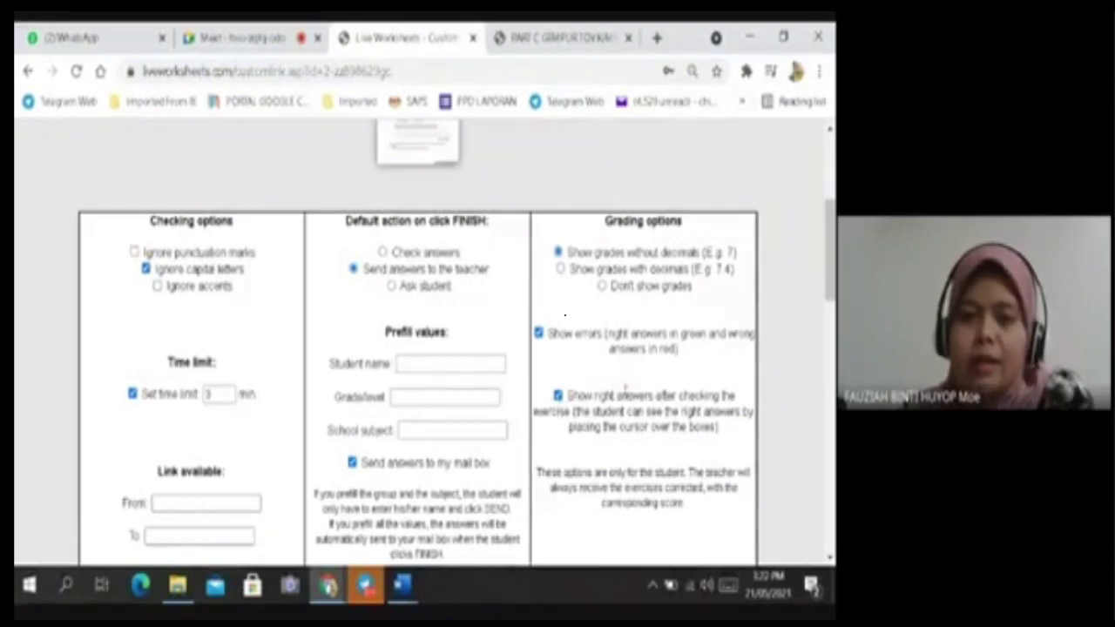
scroll(624, 390, down, 2)
scroll(515, 235, up, 1)
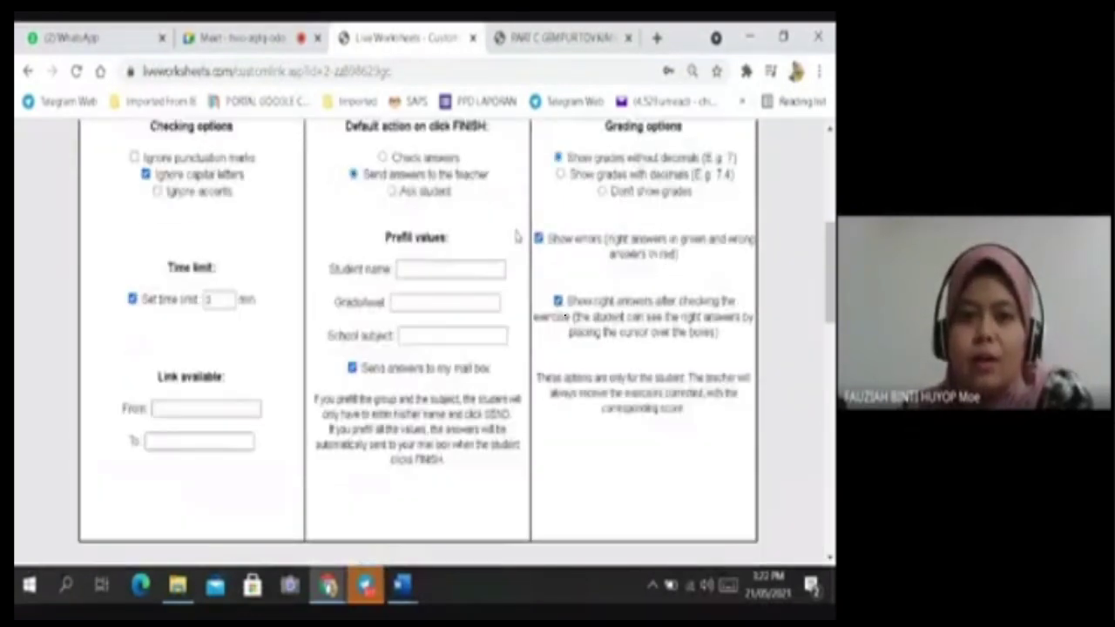
scroll(274, 305, up, 1)
scroll(485, 431, down, 4)
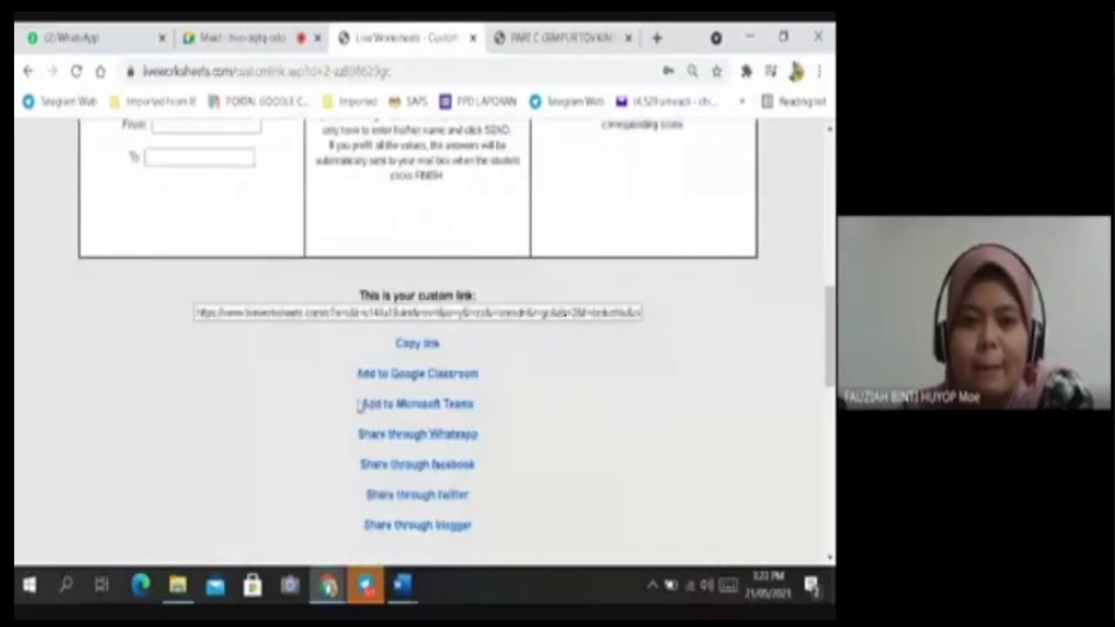
click(420, 344)
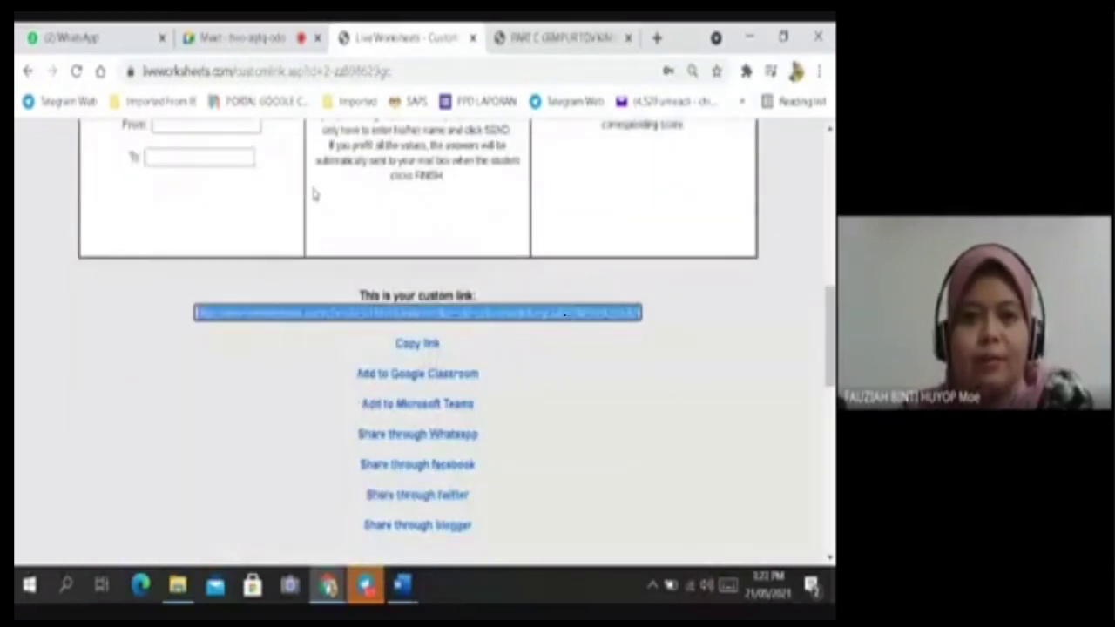
click(244, 38)
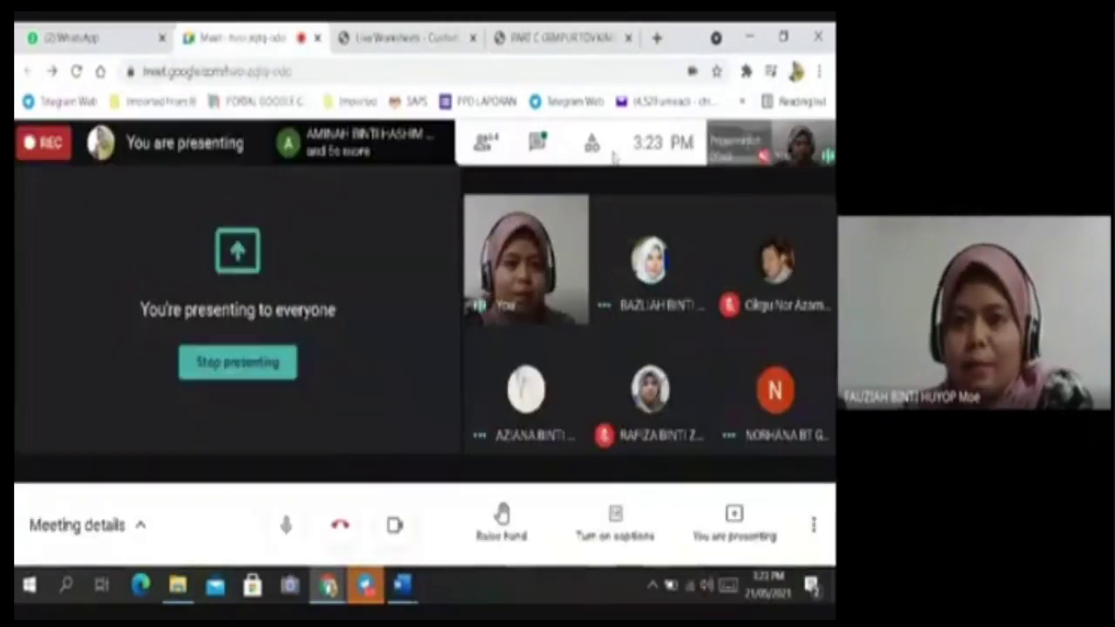
Paste the copied worksheet link into the Meet chat and send it to everyone.
click(537, 143)
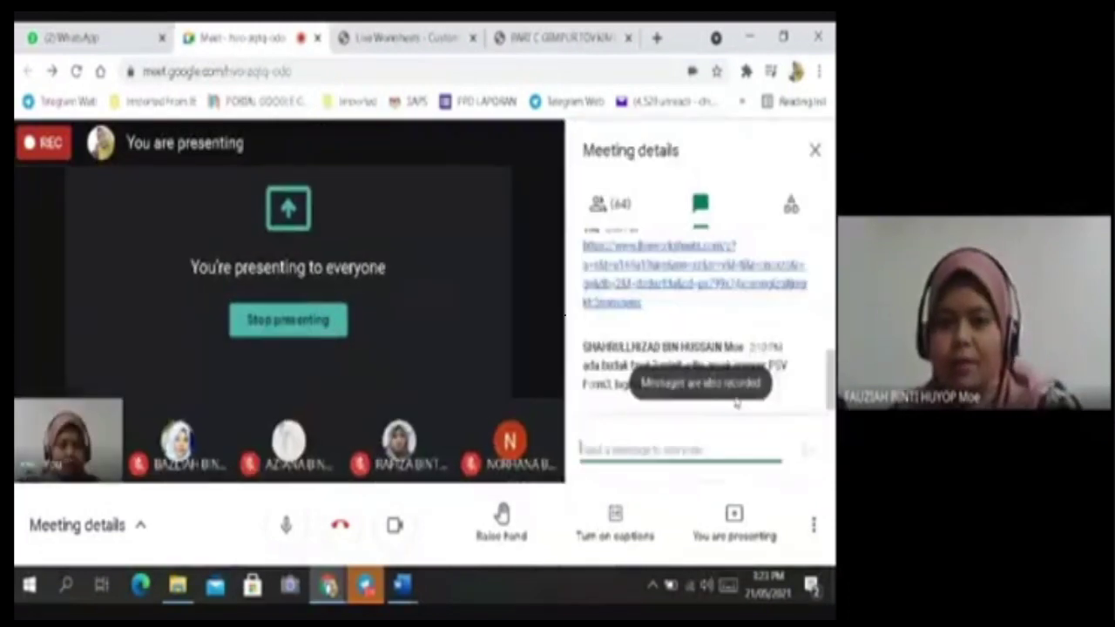
click(654, 449)
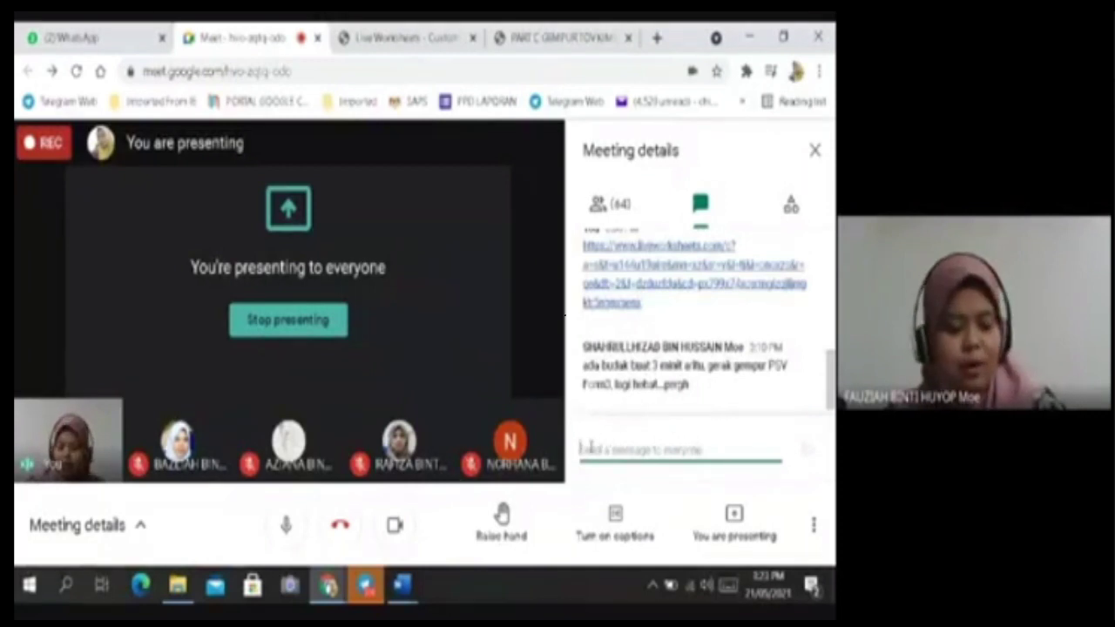
key(ctrl+v)
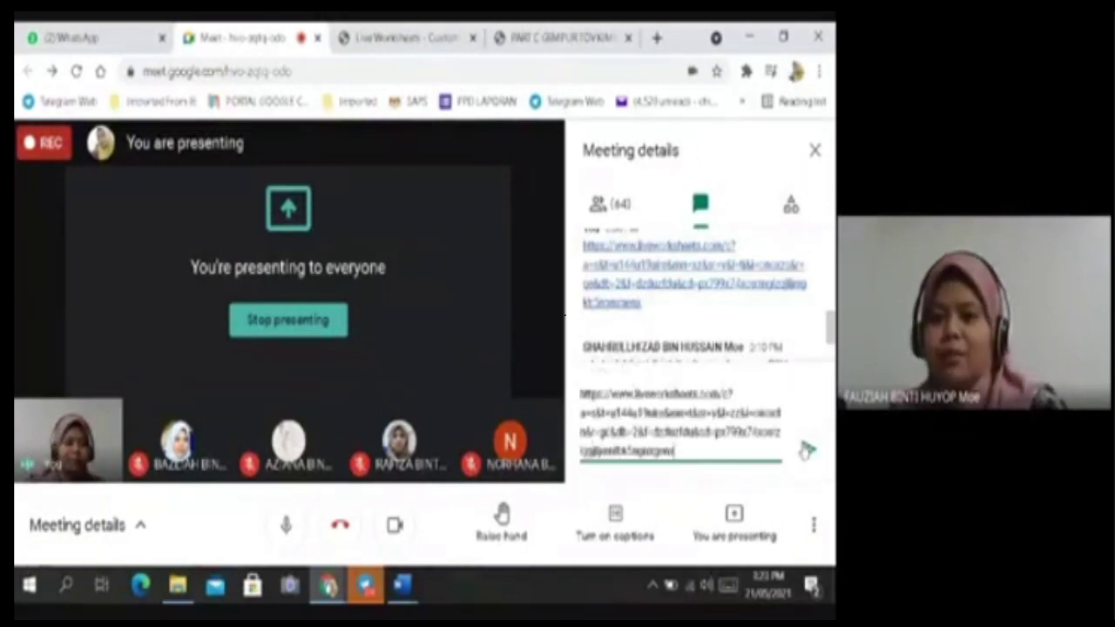
click(808, 449)
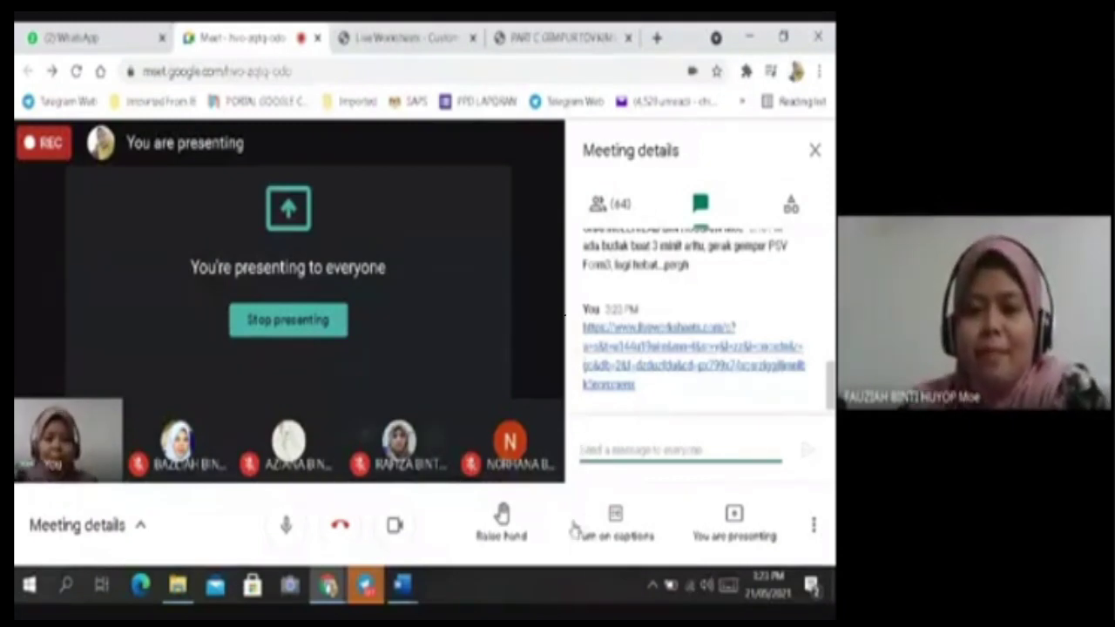
click(405, 37)
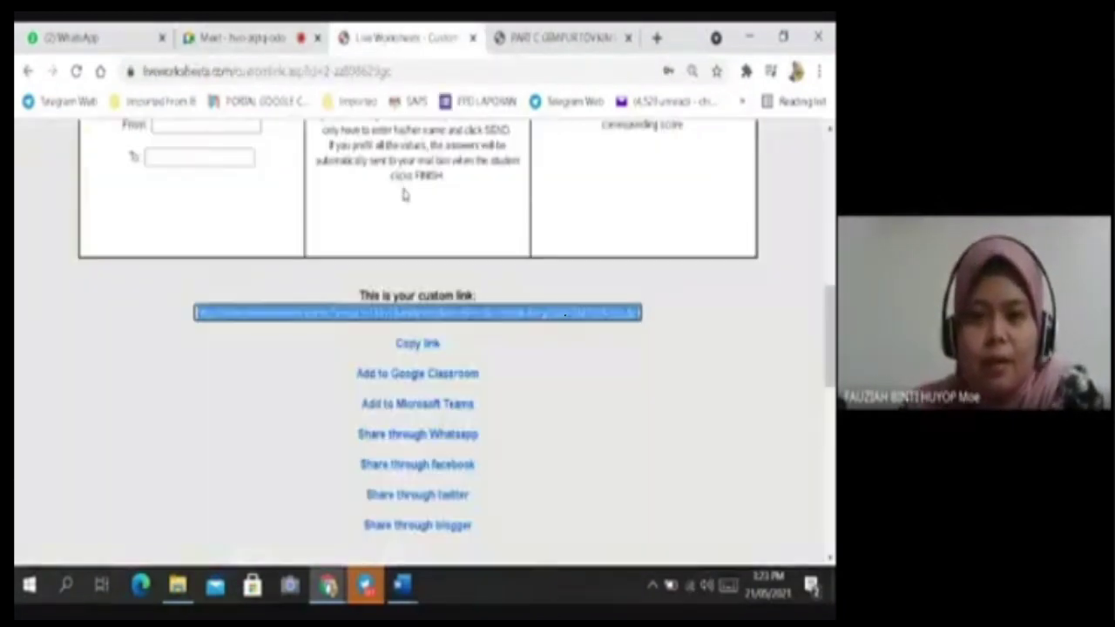
Browse Notifications, My students, My workbooks and My mail box from the account menu.
scroll(722, 398, up, 5)
click(739, 211)
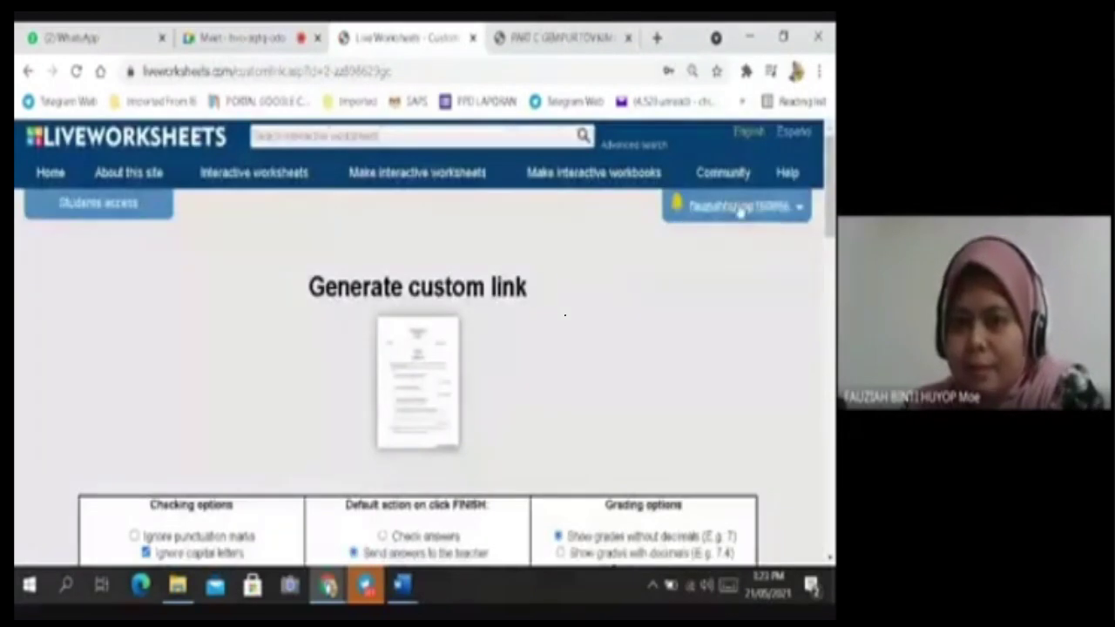
click(733, 453)
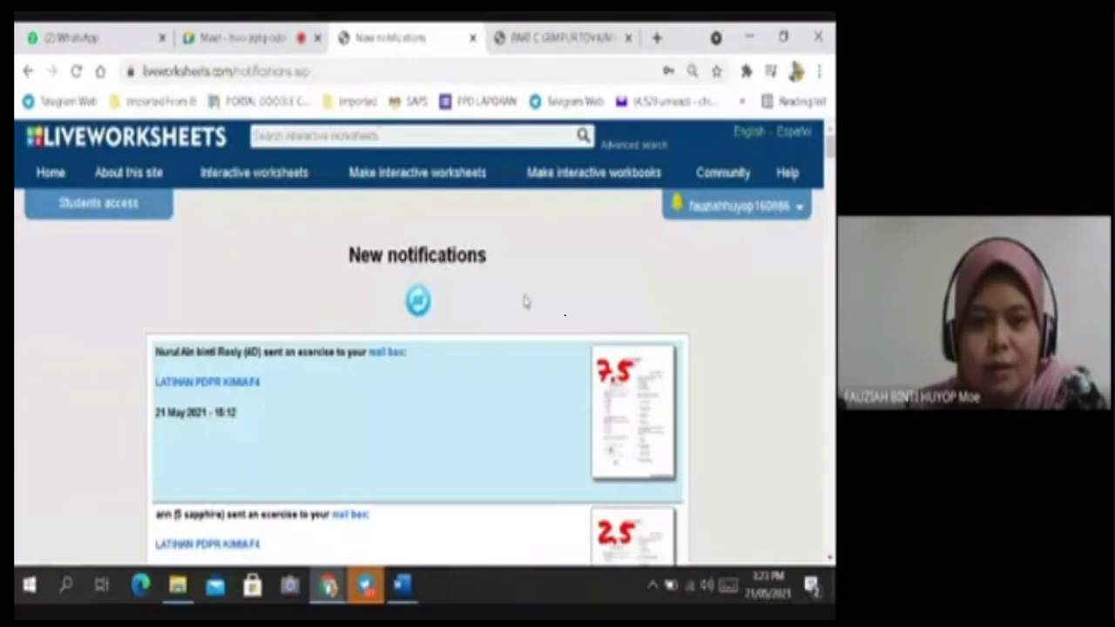
scroll(257, 352, down, 1)
scroll(329, 355, up, 1)
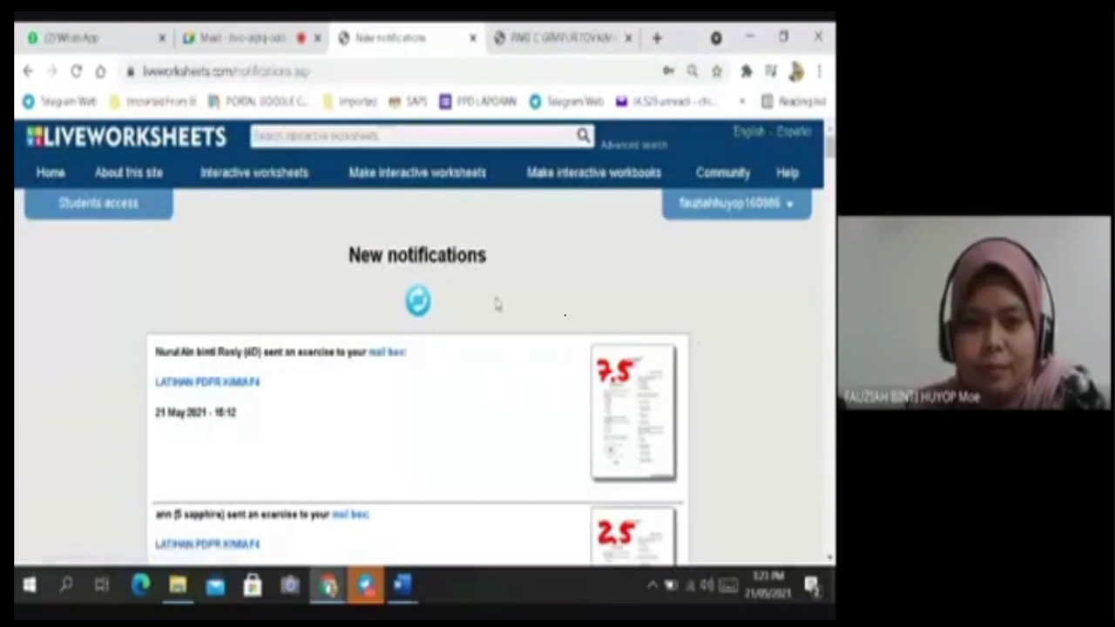
click(745, 207)
click(734, 280)
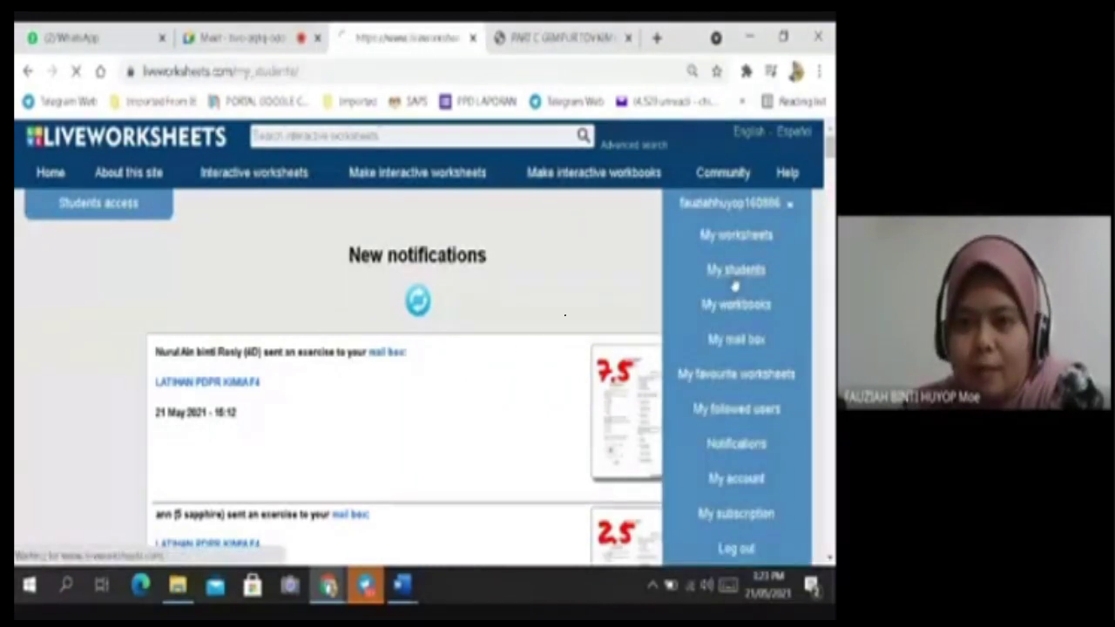
click(746, 211)
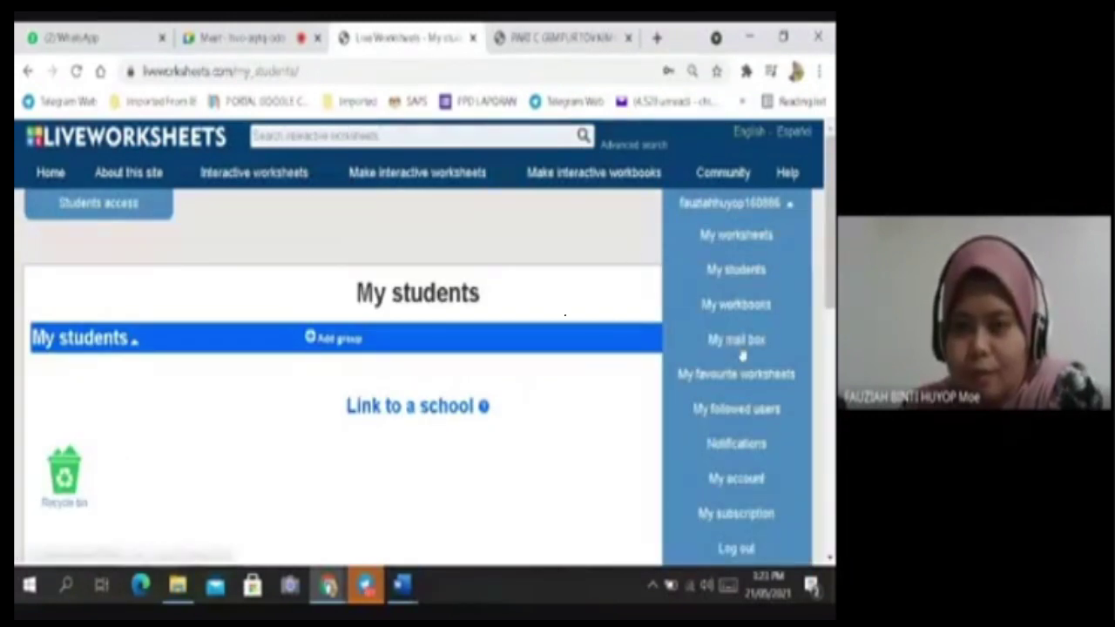
click(737, 304)
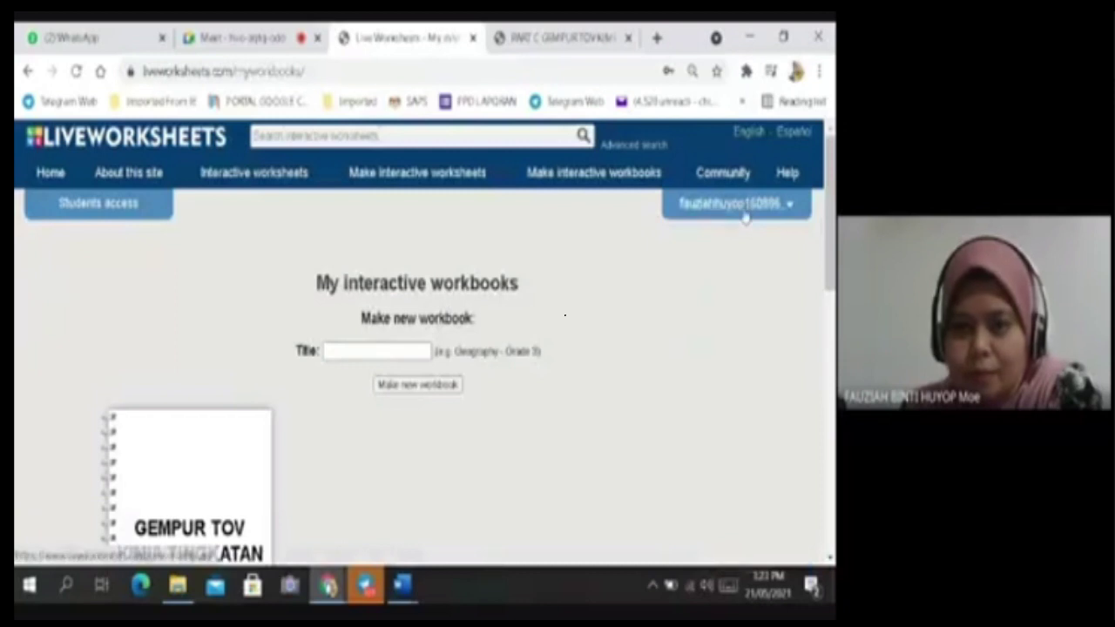
click(740, 207)
click(737, 343)
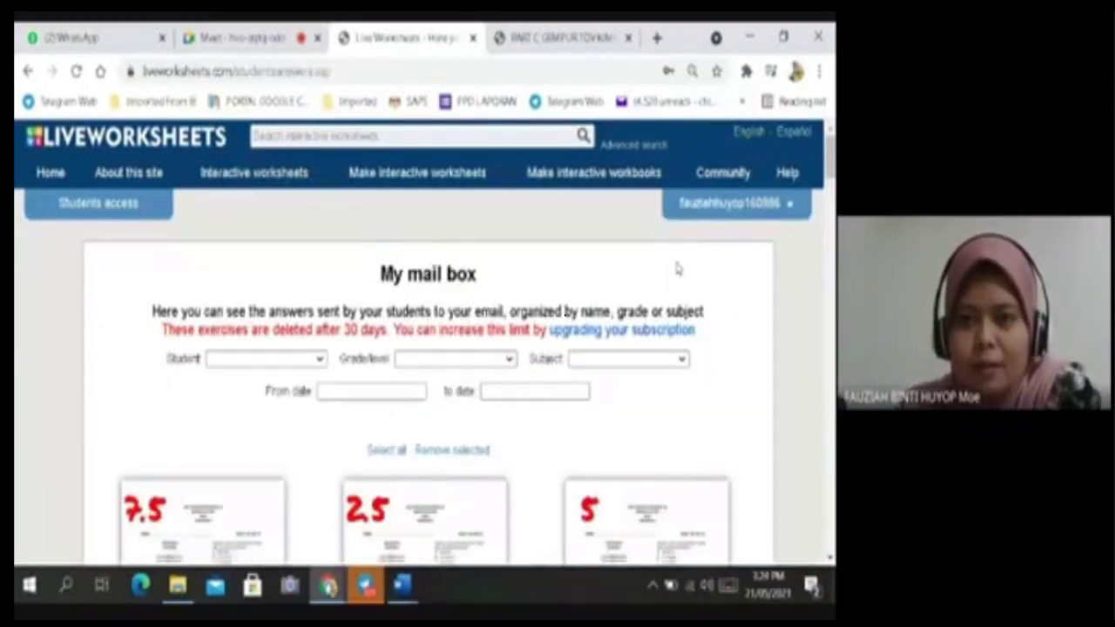
Go to My worksheets and scroll through the uploaded worksheet thumbnails.
click(741, 207)
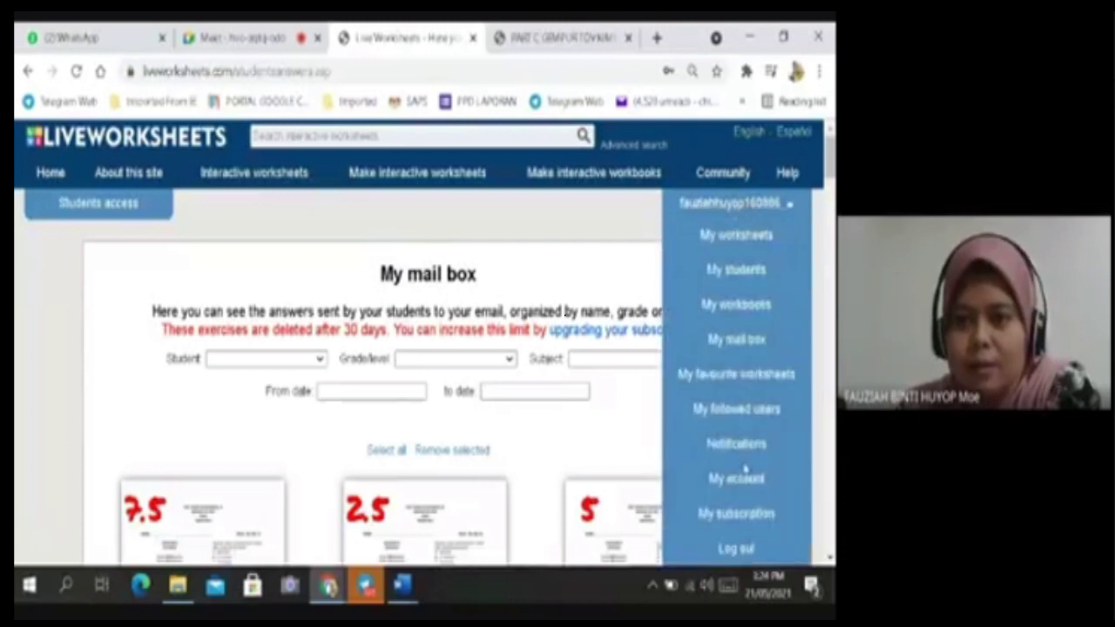
click(612, 233)
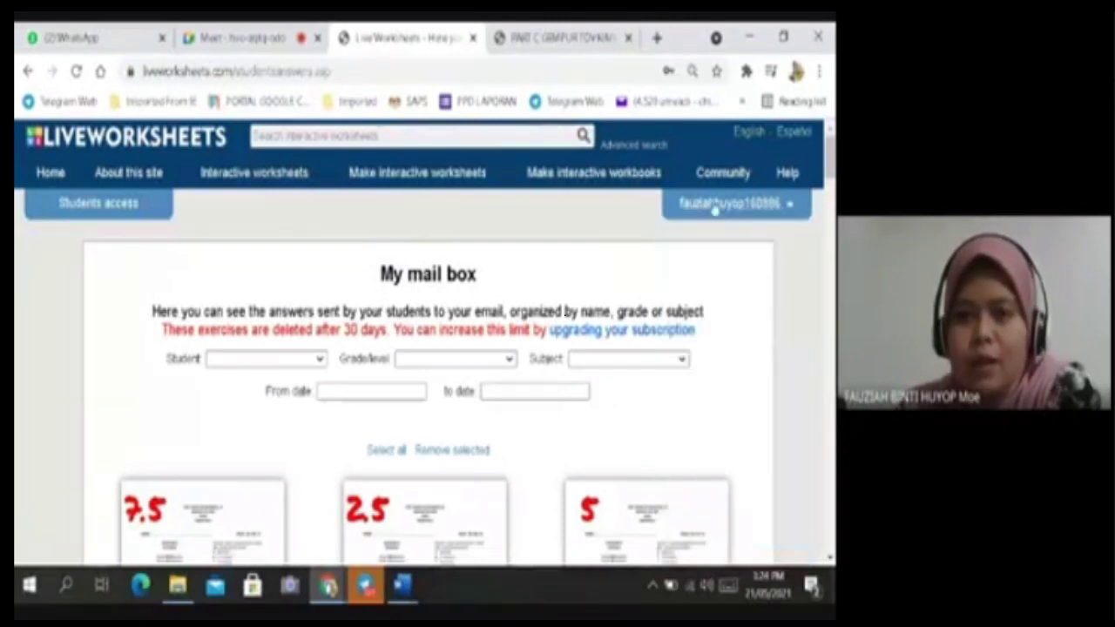
click(768, 207)
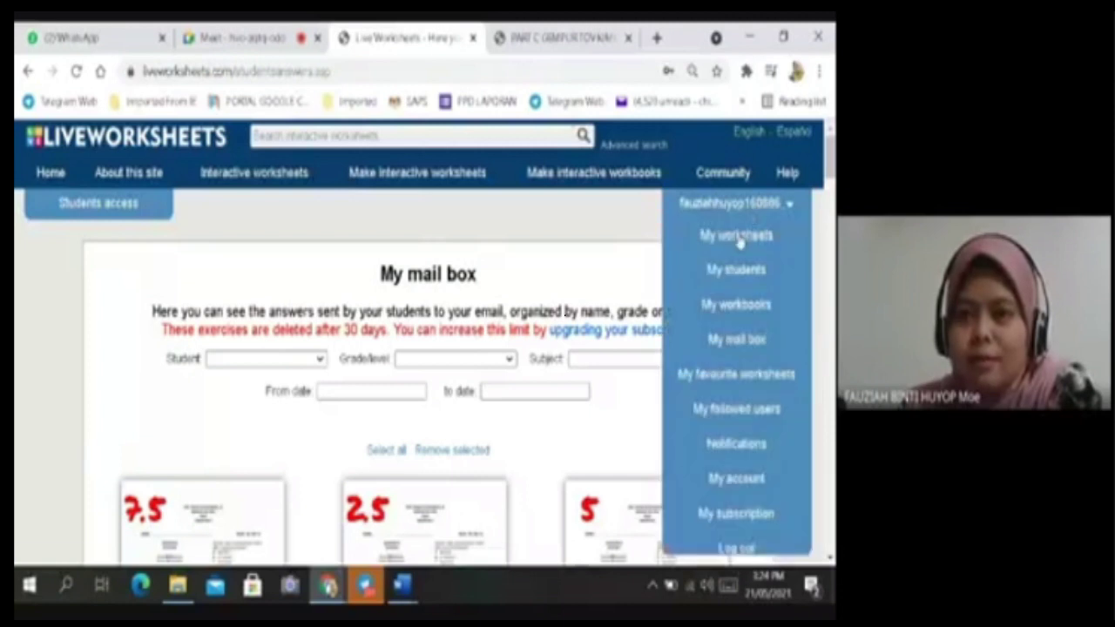
click(738, 233)
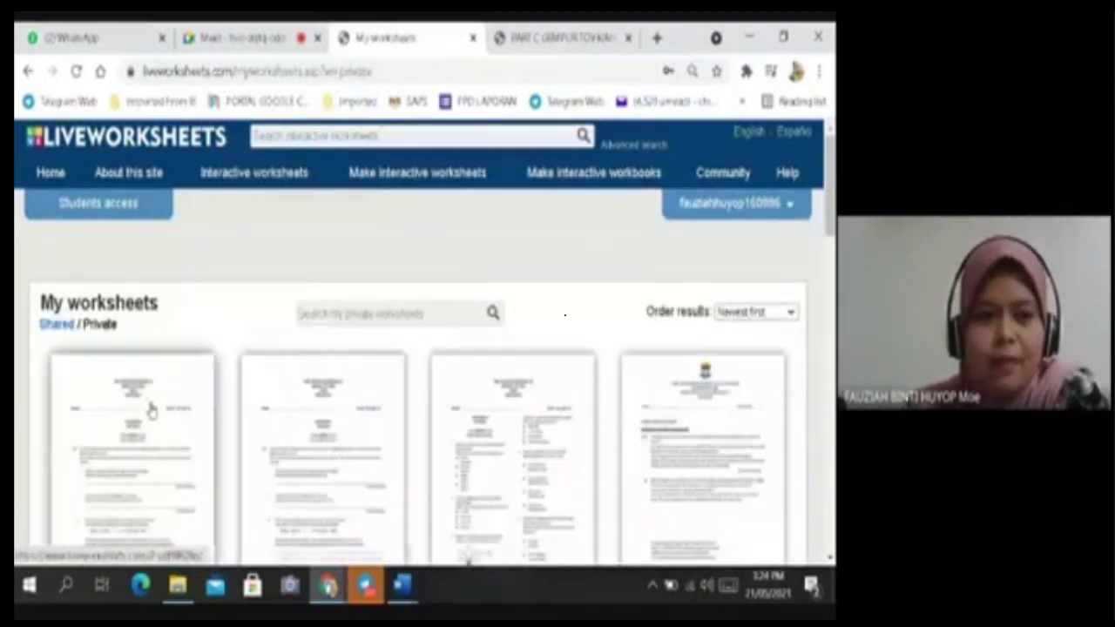
scroll(149, 410, down, 1)
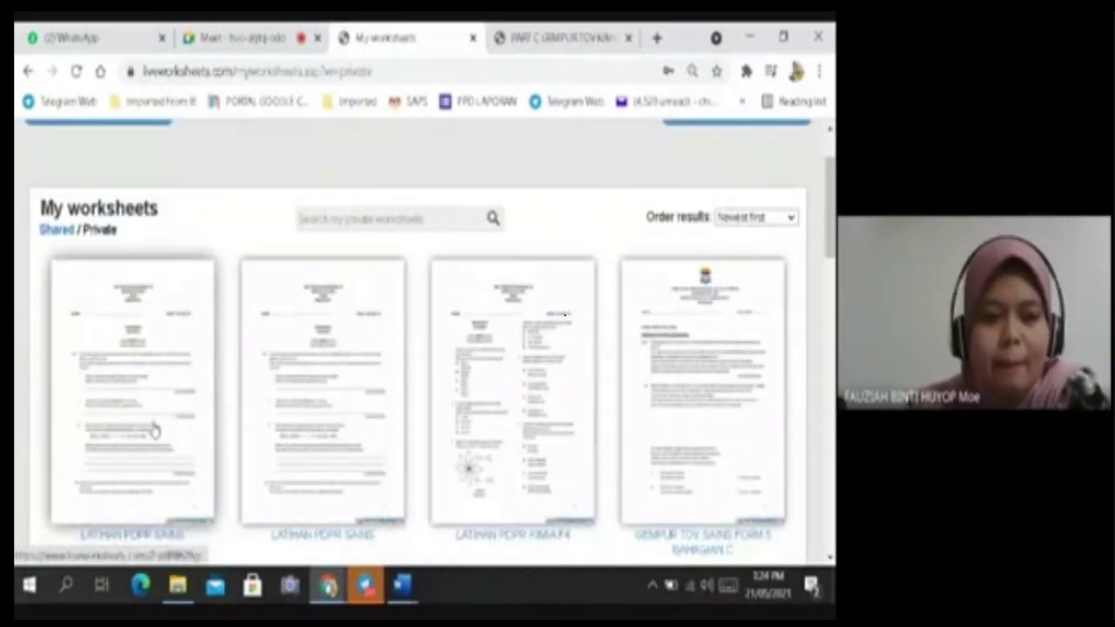
scroll(149, 448, down, 1)
scroll(209, 474, down, 1)
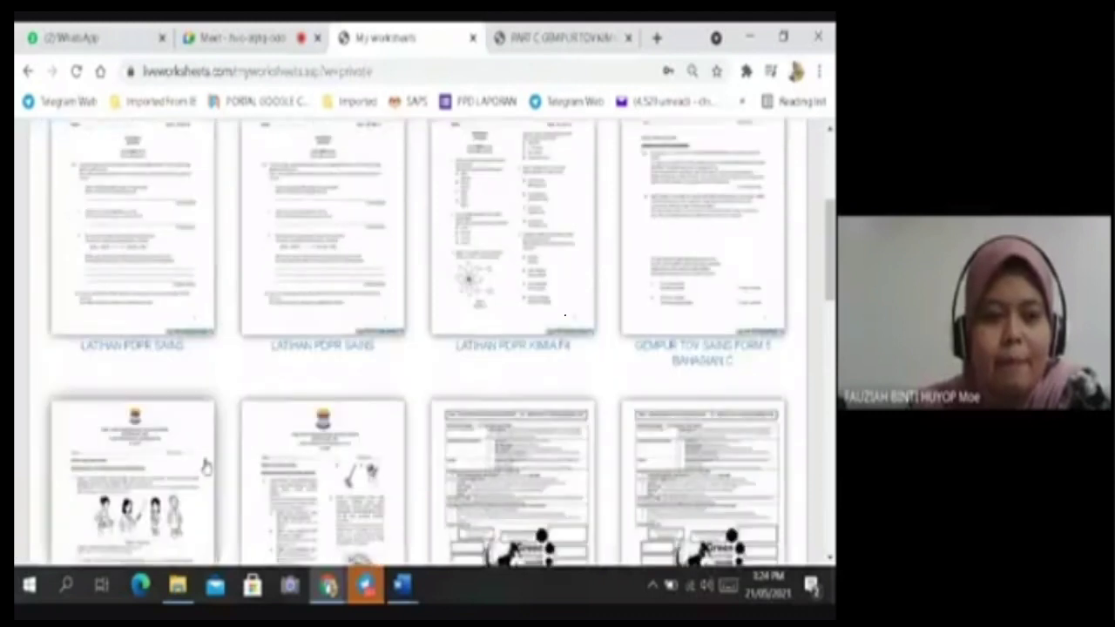
scroll(199, 436, up, 3)
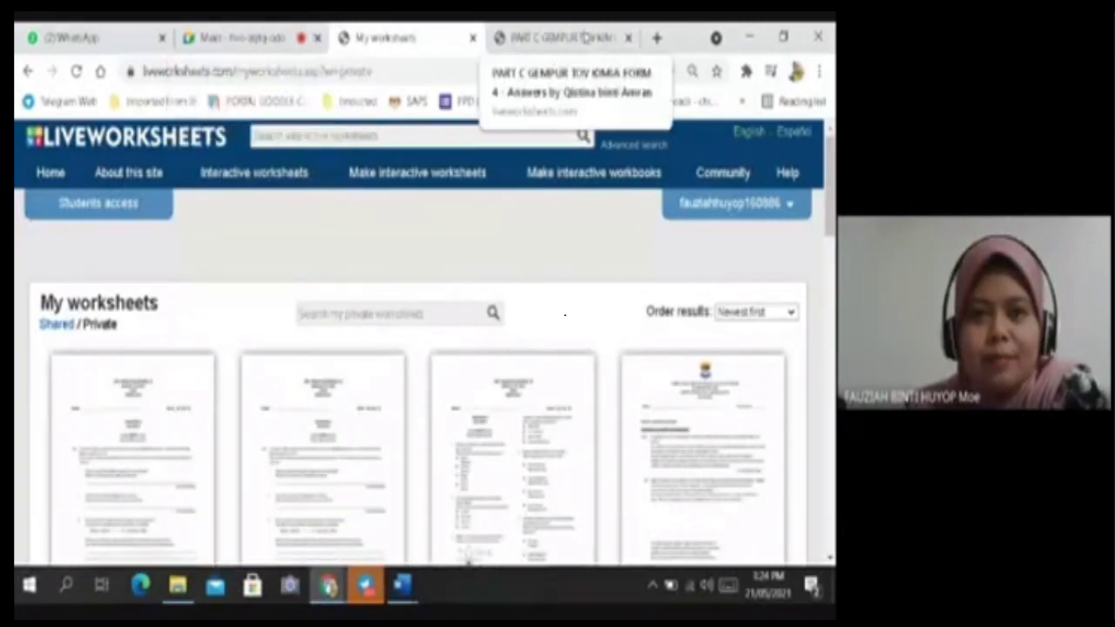
Close the PART C answers tab and all open Word windows.
click(628, 39)
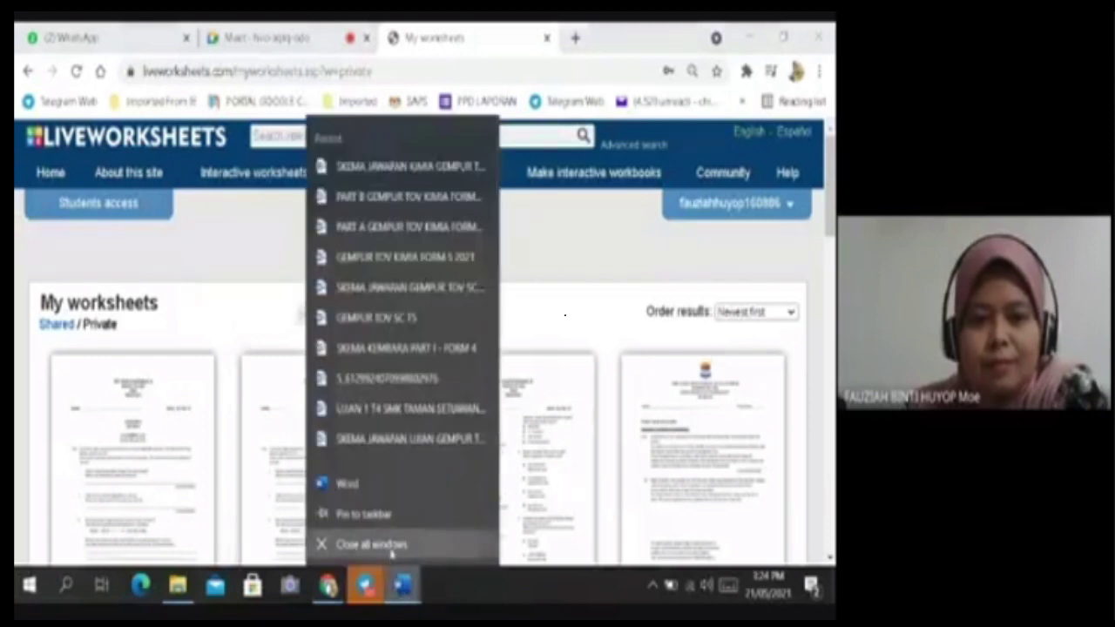
click(365, 547)
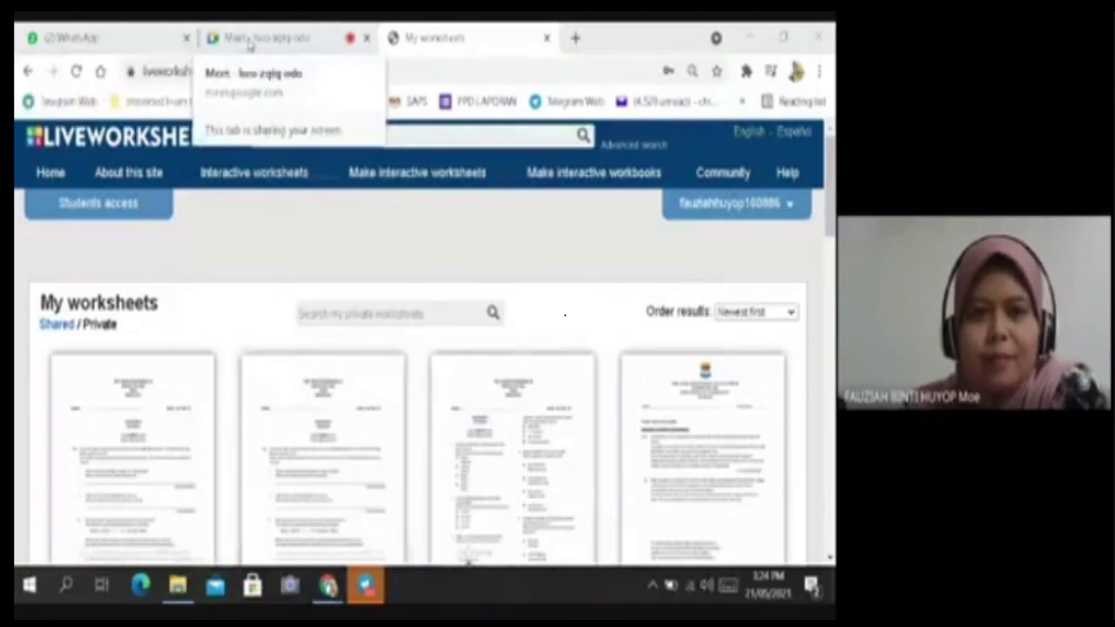
click(261, 37)
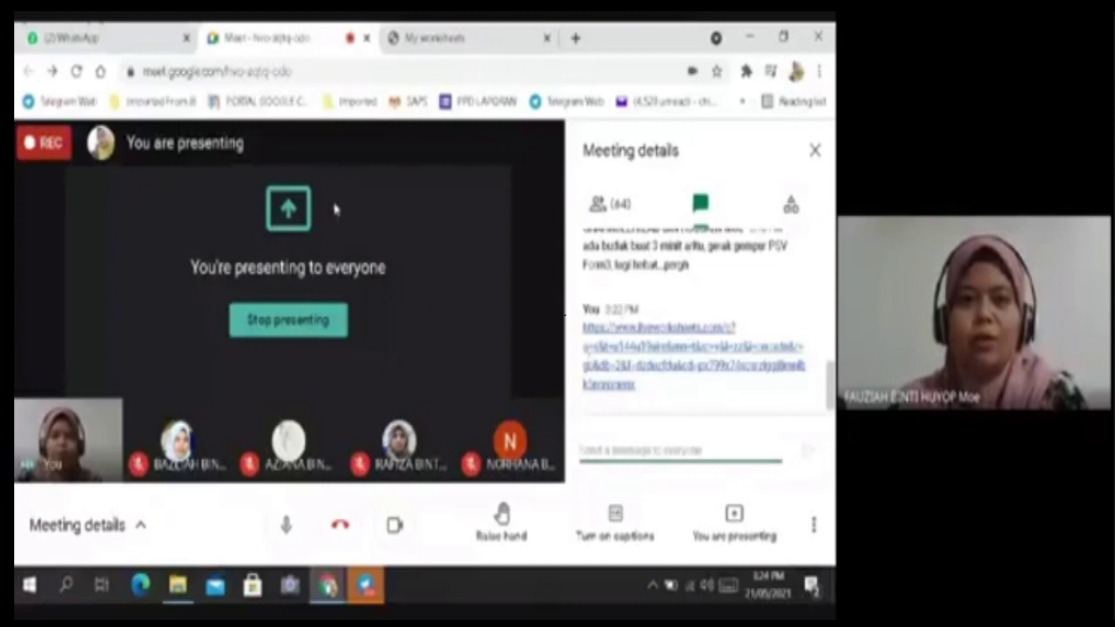
Reload My worksheets, then open the shared student link from the Meet chat.
click(477, 44)
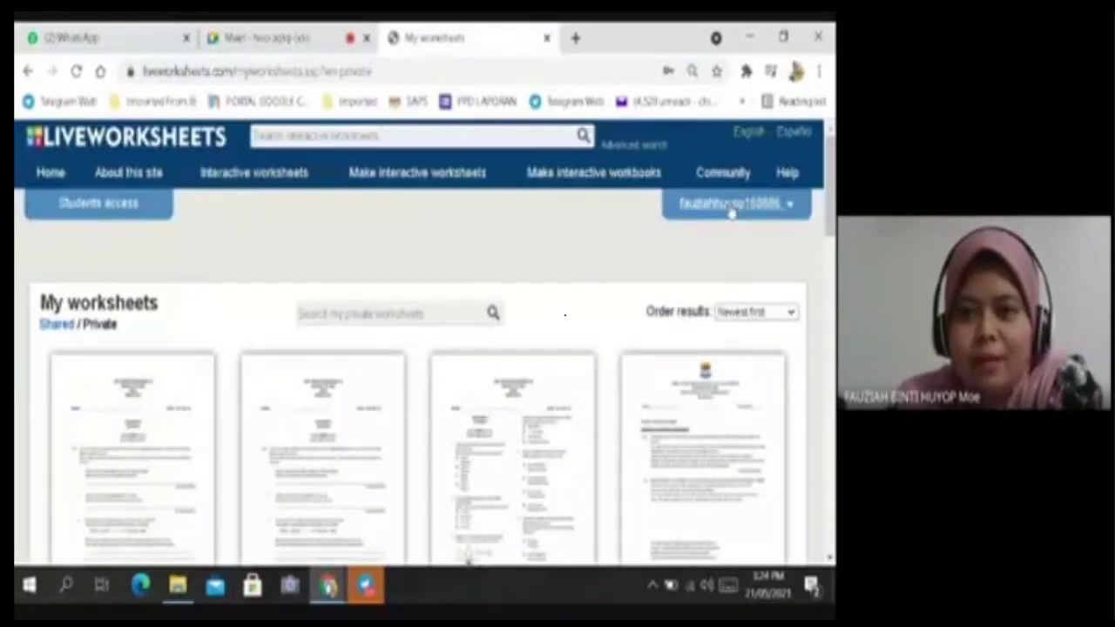
click(76, 71)
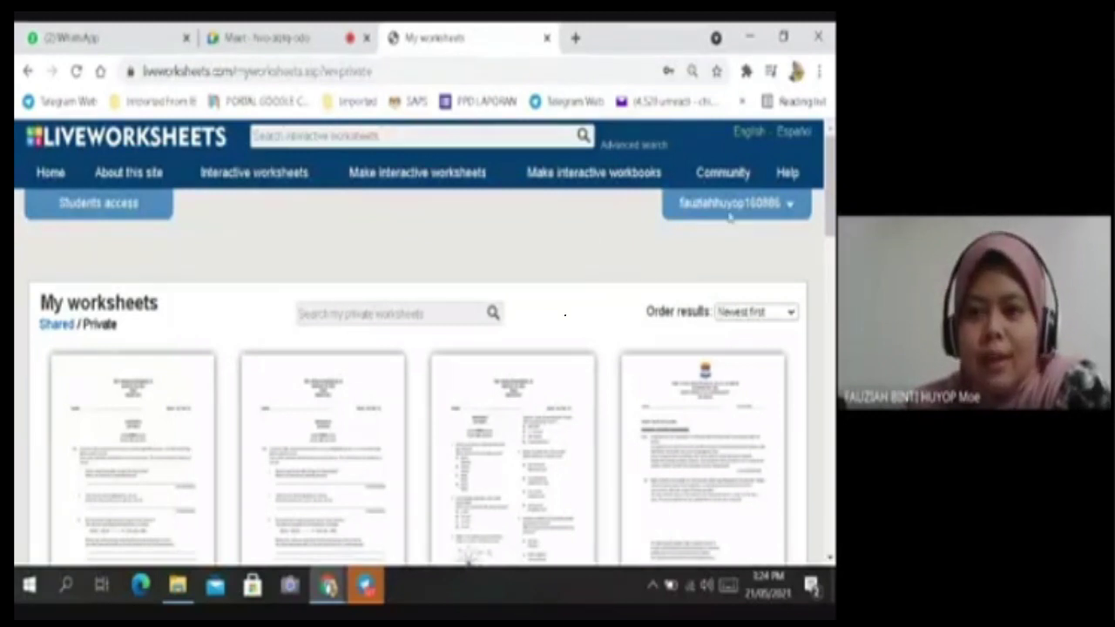
click(266, 37)
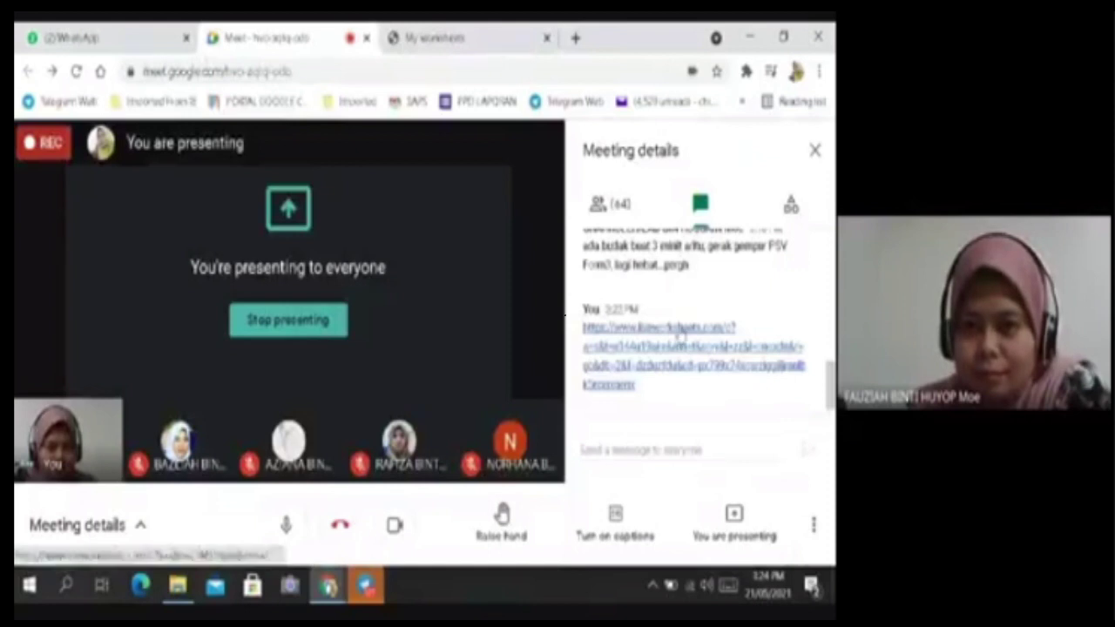
click(679, 336)
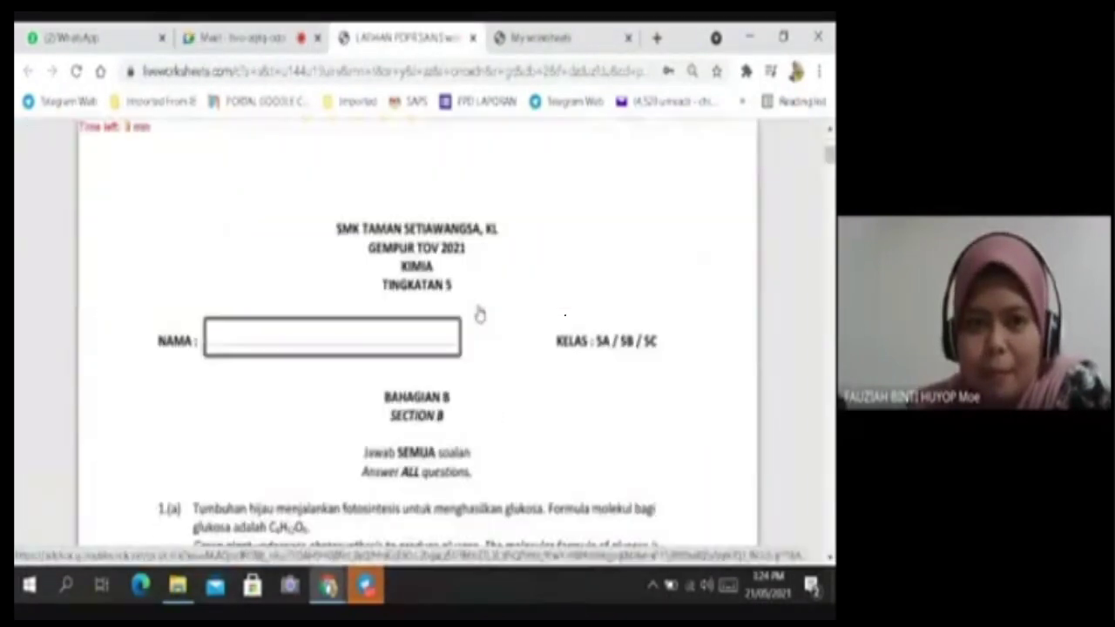
Check the Section B chemistry worksheet and its 3-minute countdown, then close the tab.
scroll(478, 313, down, 10)
scroll(478, 313, down, 2)
scroll(478, 314, up, 12)
scroll(285, 303, down, 15)
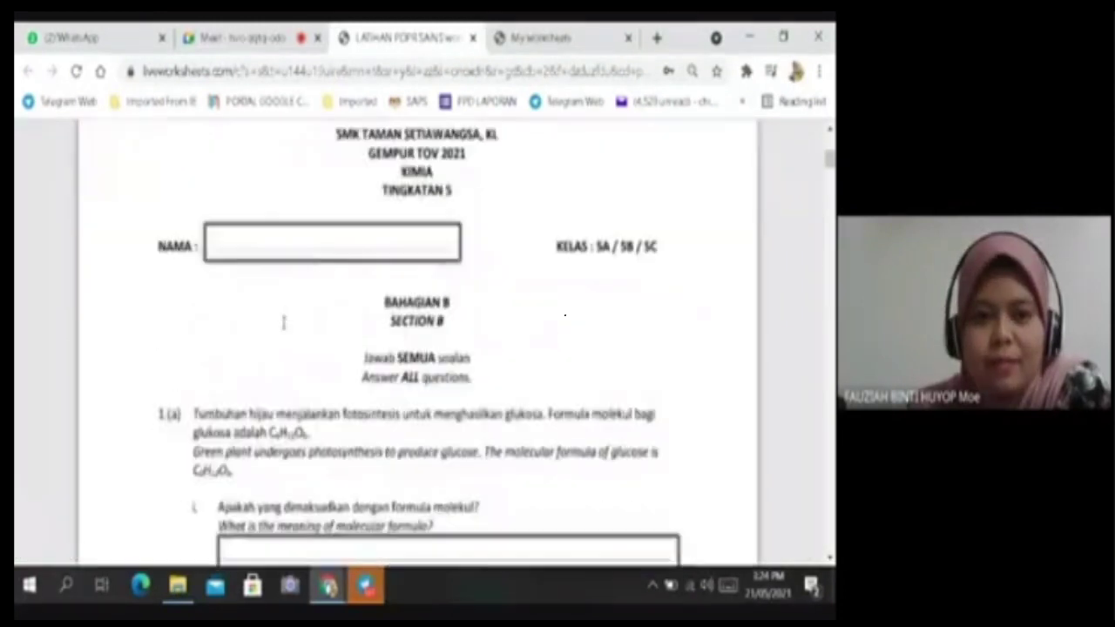
scroll(286, 329, down, 3)
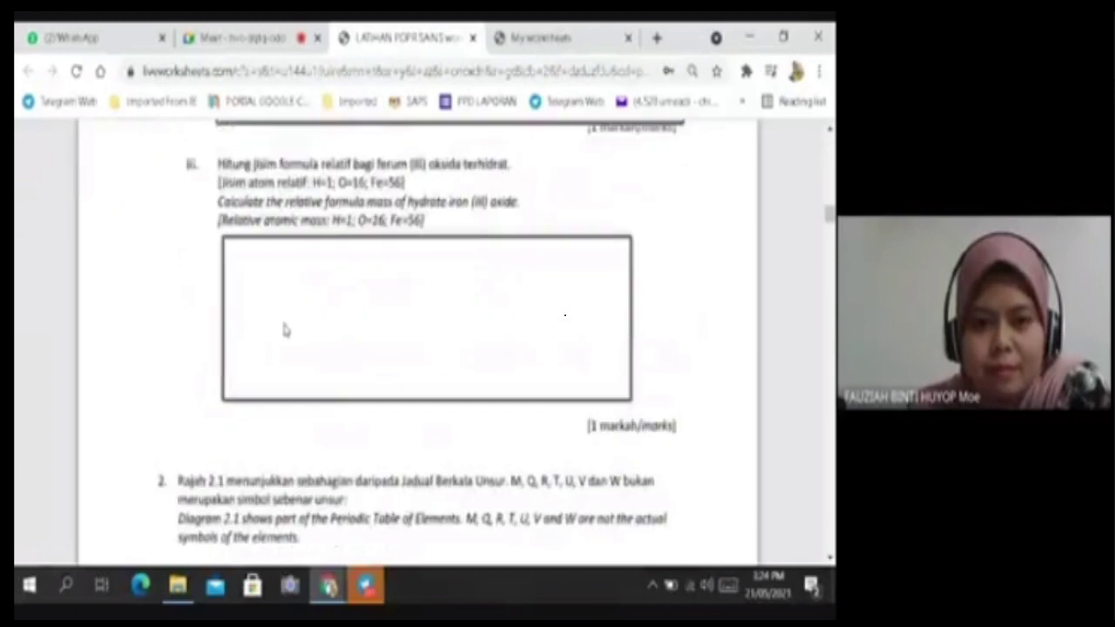
scroll(284, 323, up, 2)
scroll(285, 323, down, 2)
scroll(285, 323, up, 6)
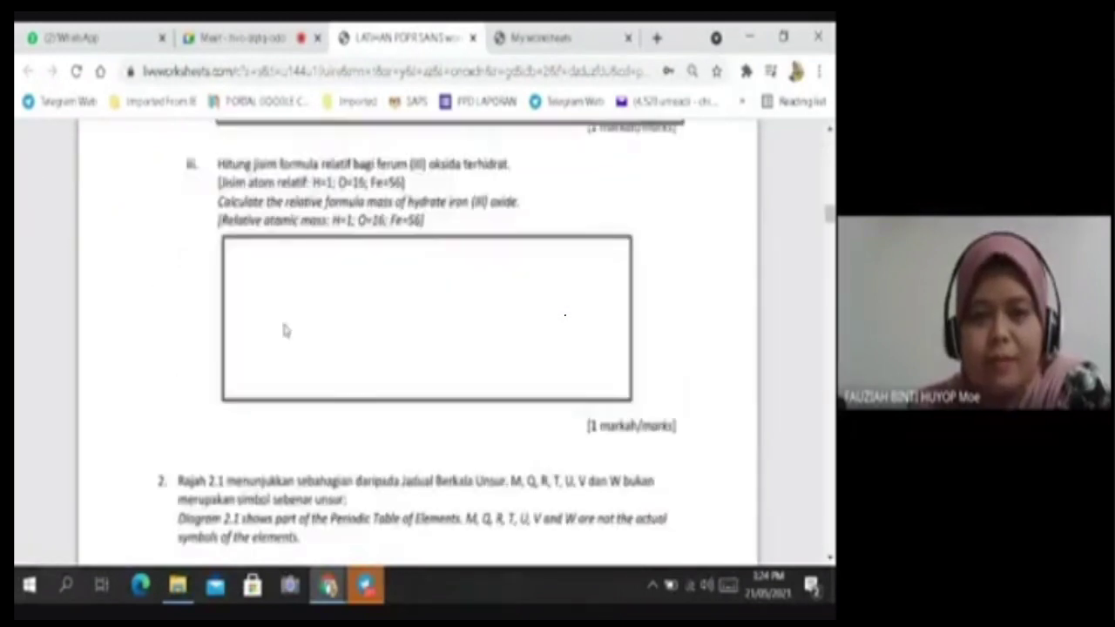
scroll(285, 325, up, 10)
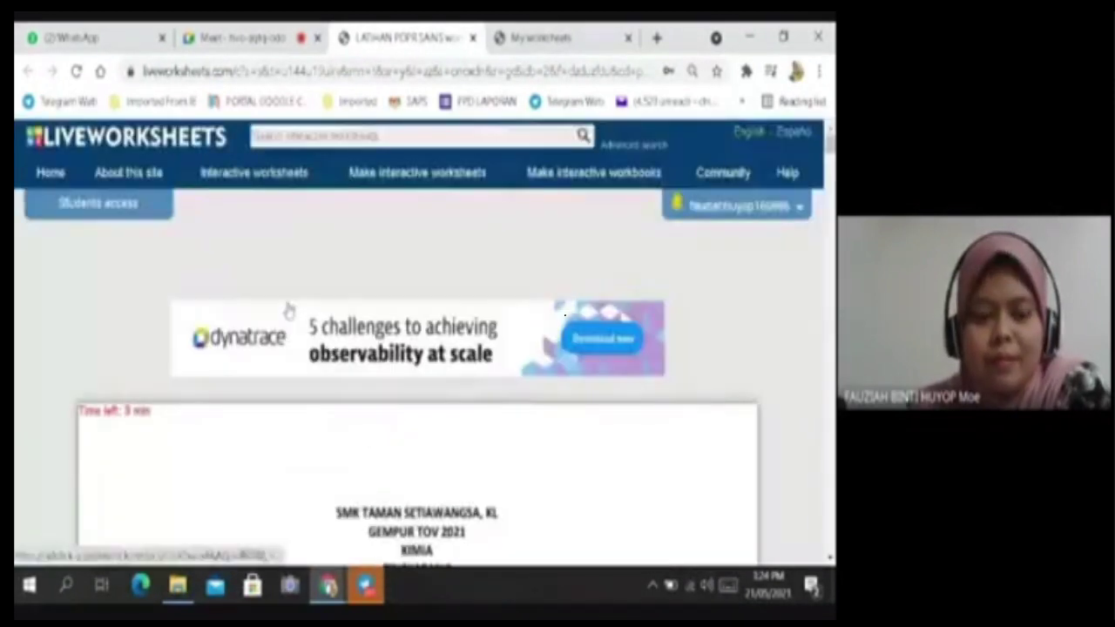
click(472, 37)
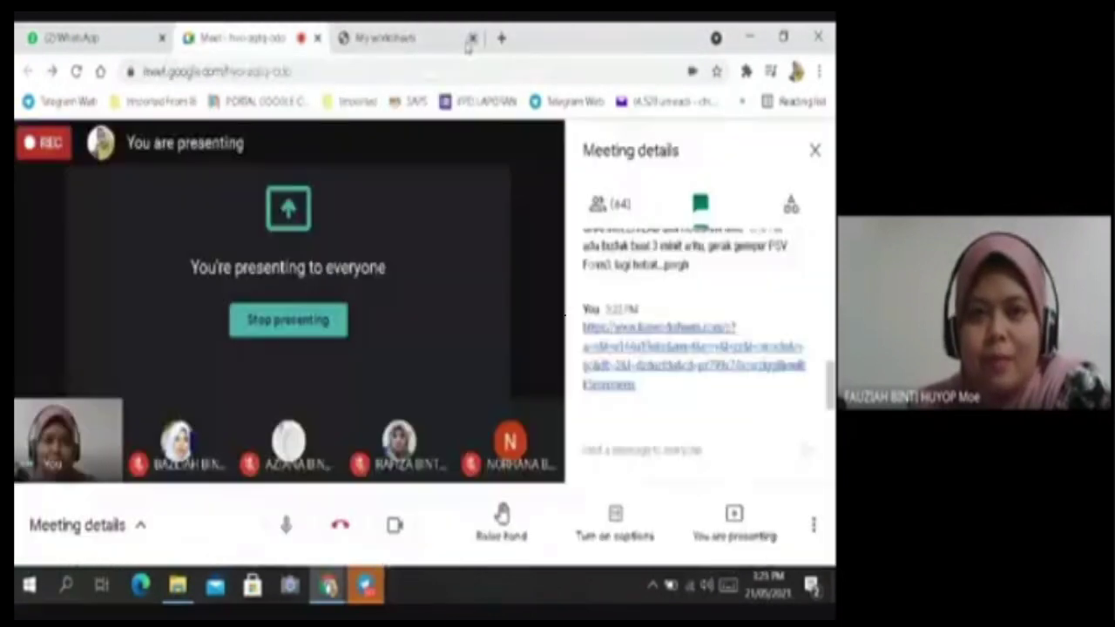
Reach My mail box via Notifications to see submissions scored 0, 2.5 and 7.5.
click(396, 39)
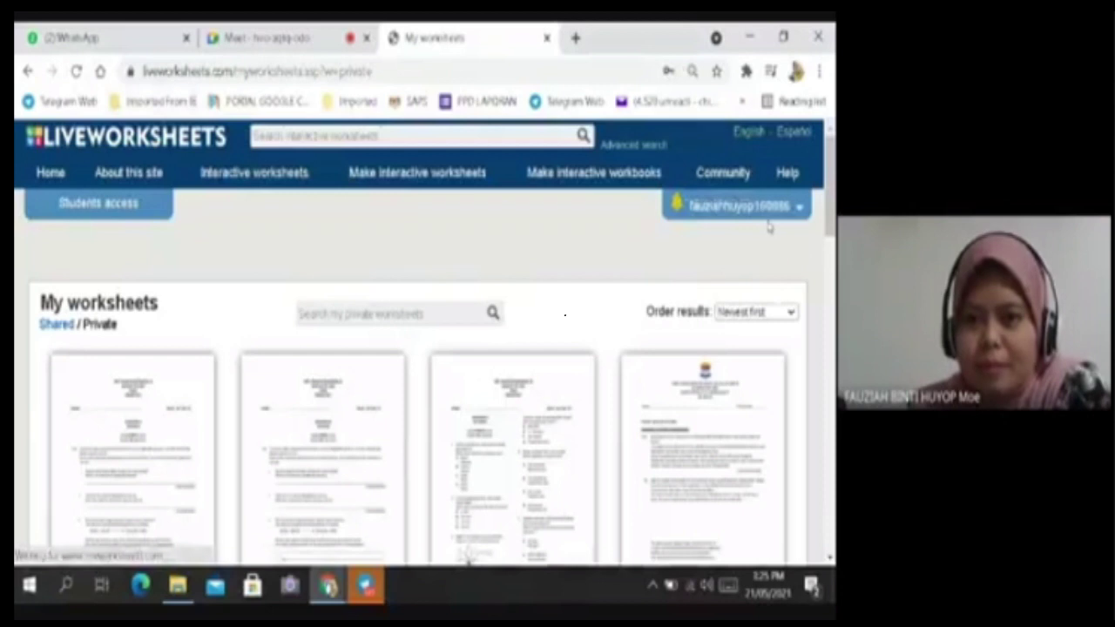
click(754, 214)
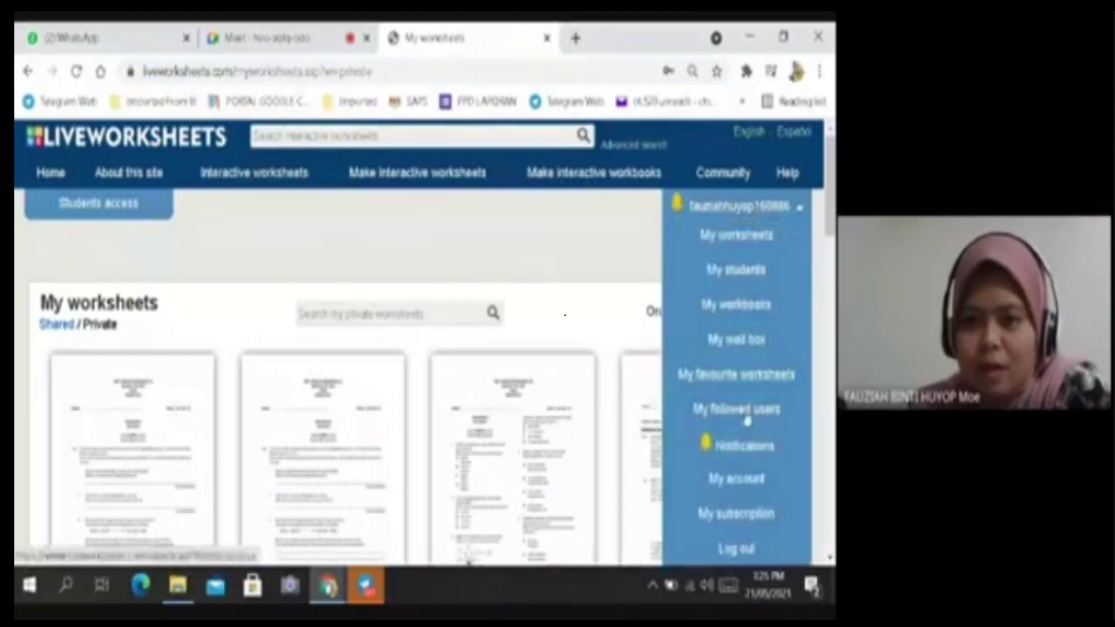
click(744, 446)
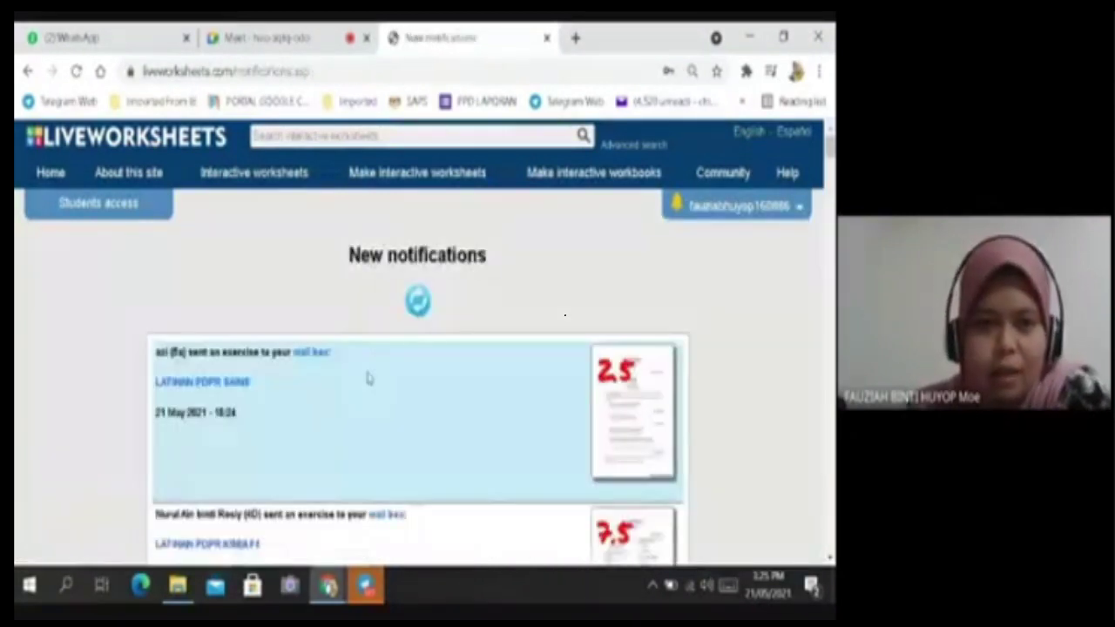
scroll(429, 384, down, 2)
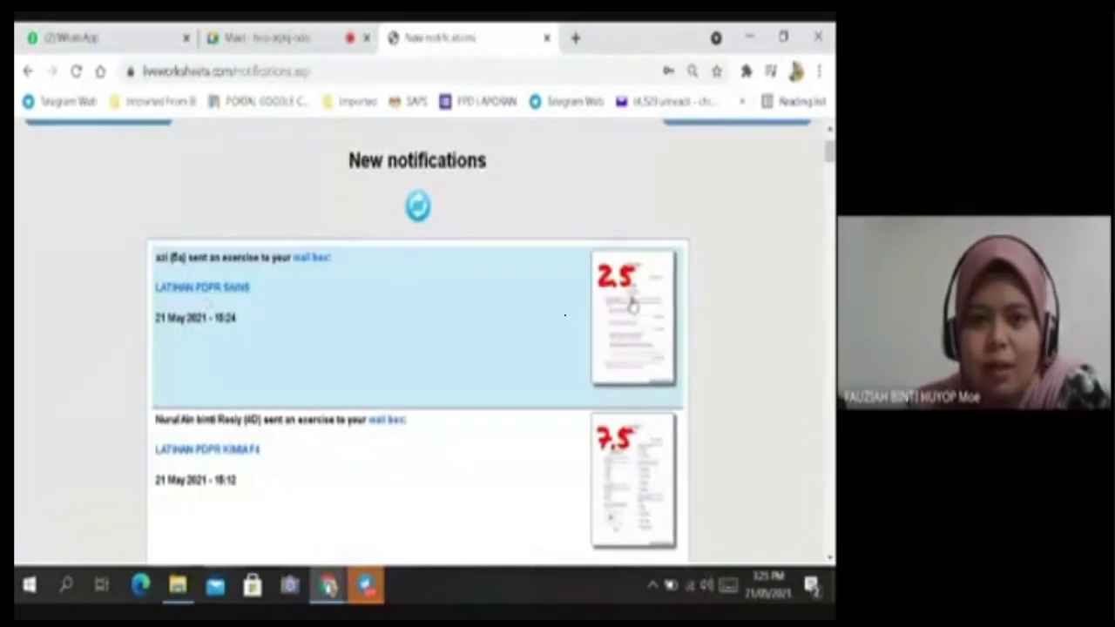
click(314, 258)
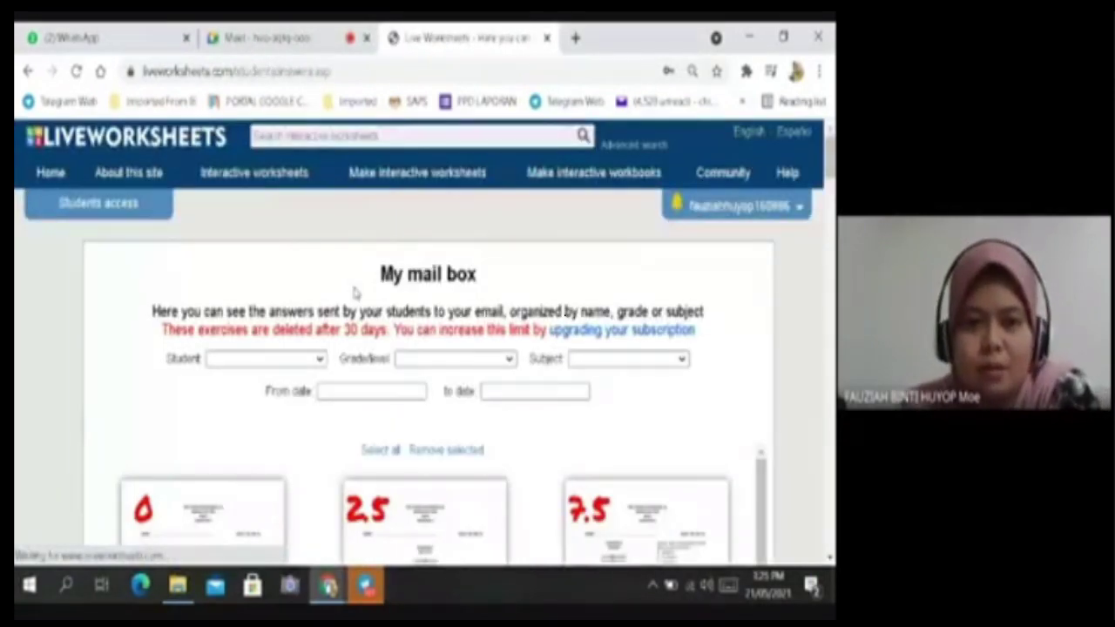
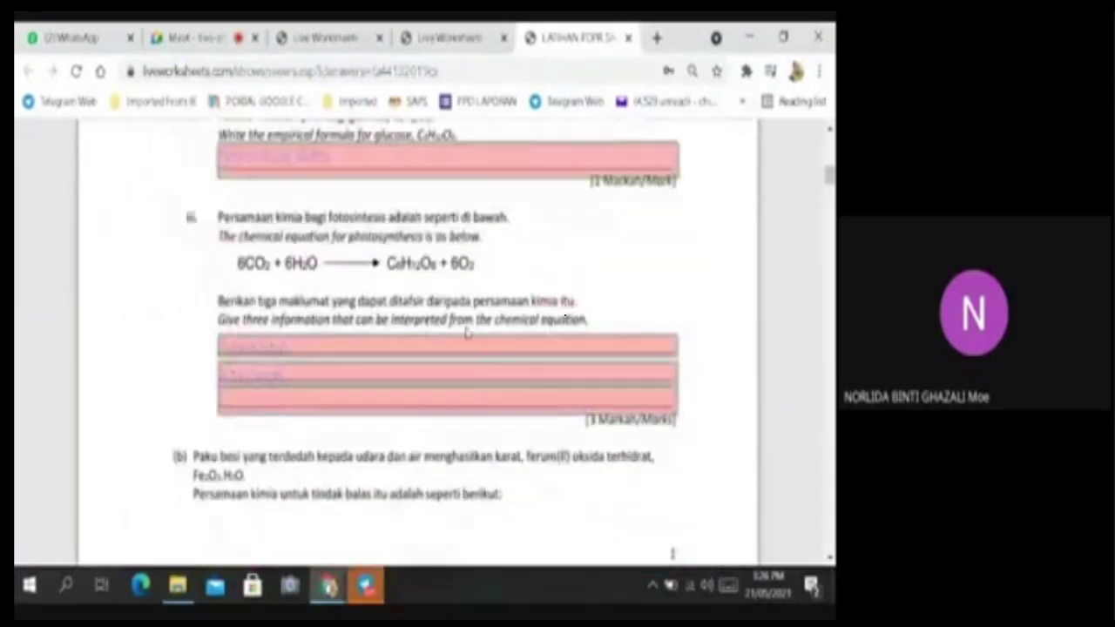
From Notifications, open the next student's LATIHAN PDPR SAINS answers, scored 5.
scroll(352, 244, up, 1)
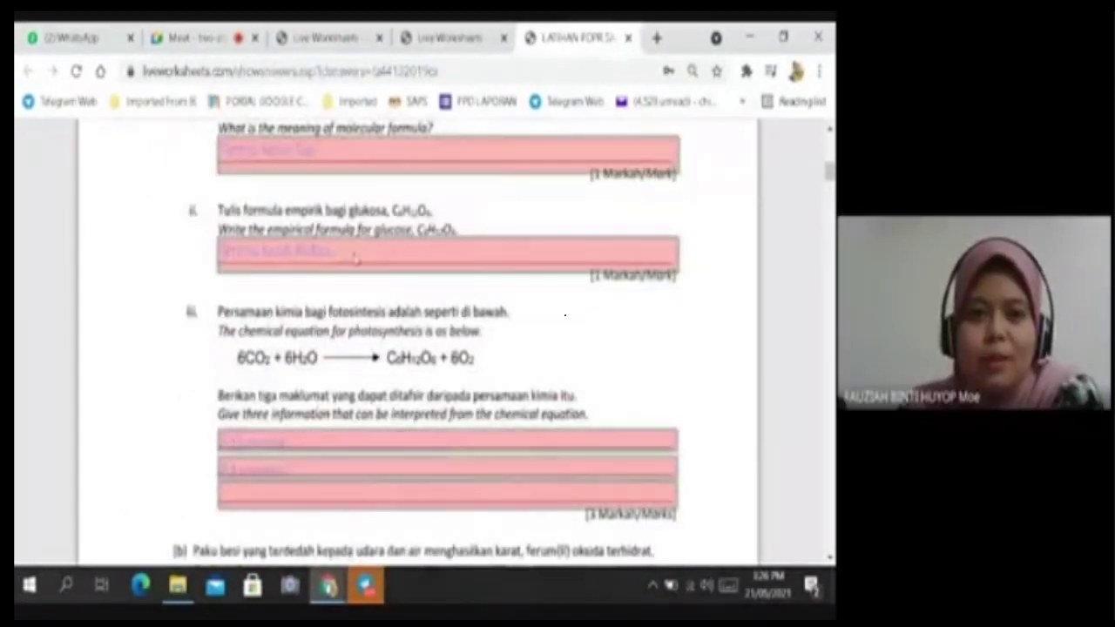
scroll(616, 188, up, 5)
scroll(617, 188, up, 2)
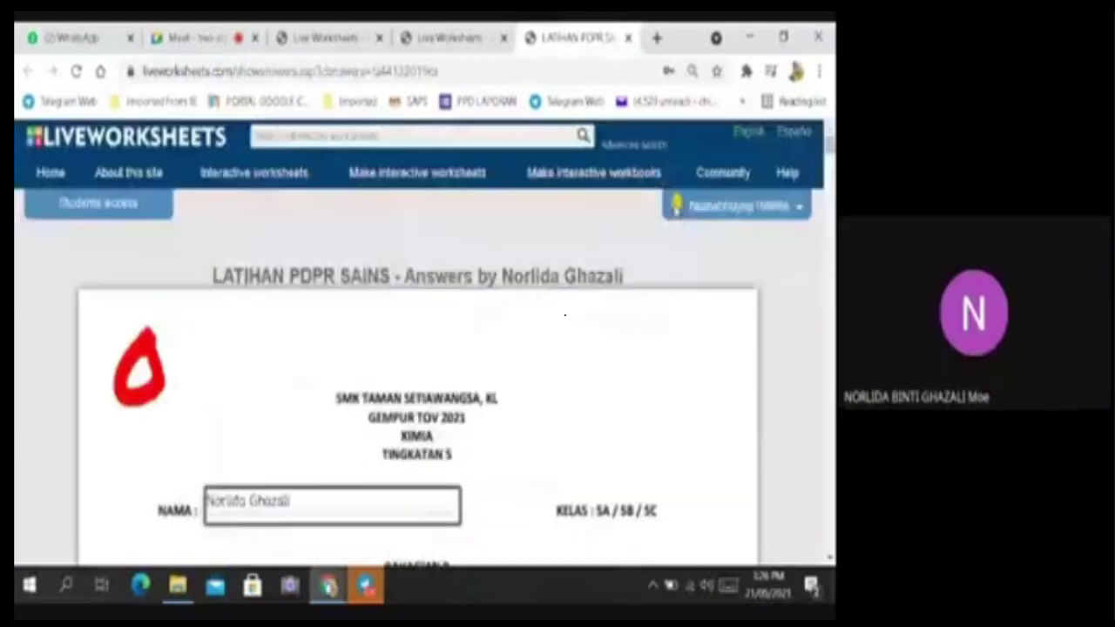
click(706, 206)
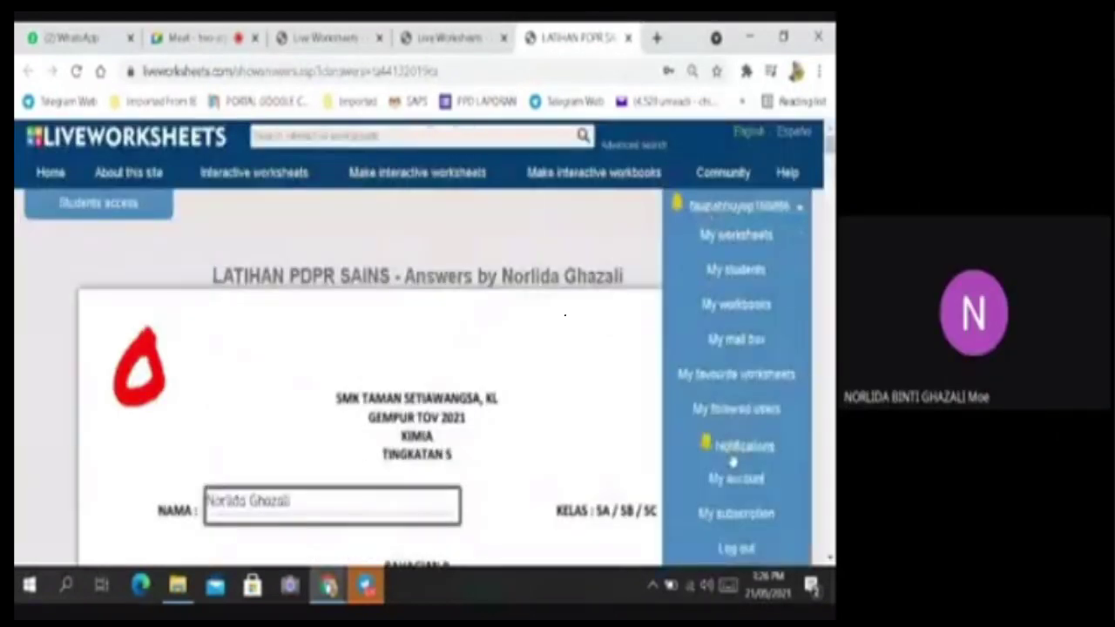
click(734, 449)
click(233, 392)
scroll(624, 383, down, 10)
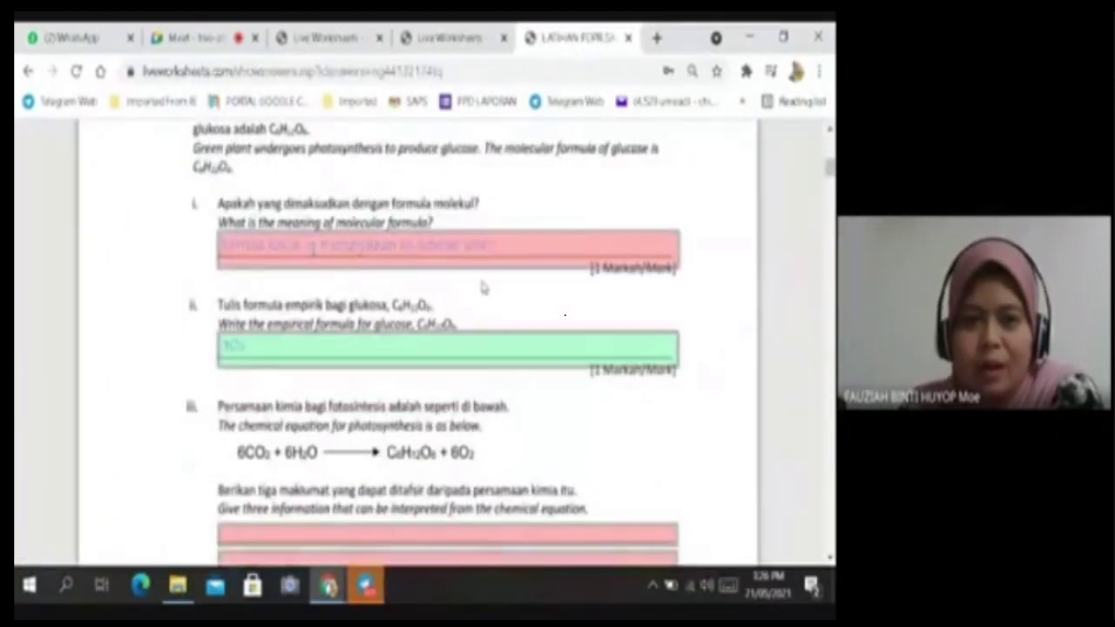
scroll(483, 287, down, 1)
scroll(612, 259, up, 12)
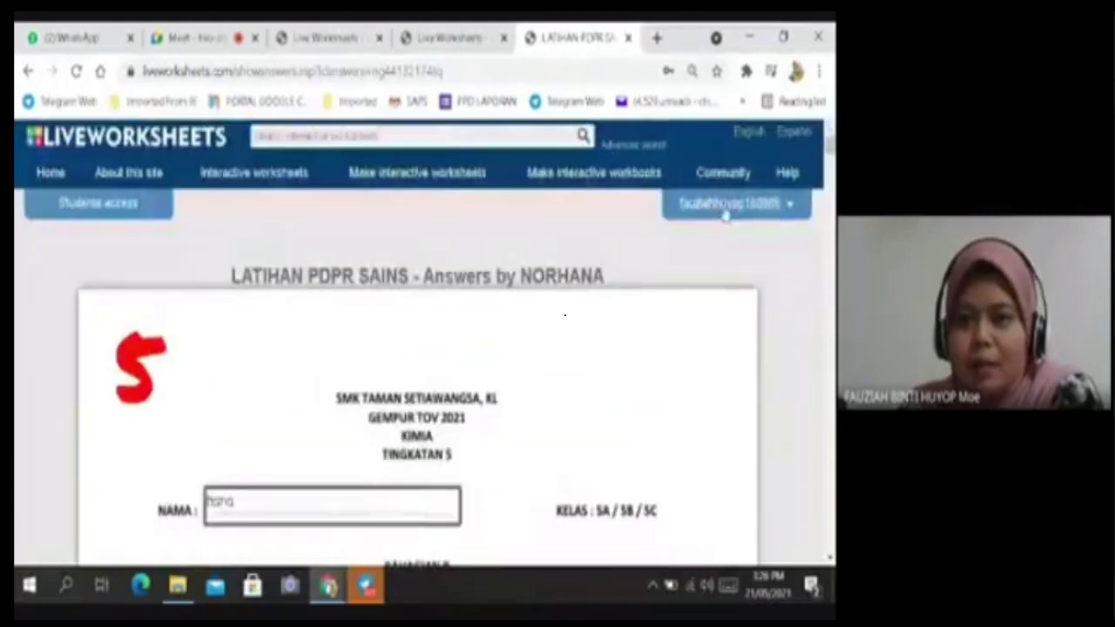
Scroll to the first answers and read the right answers for the red-marked boxes.
click(725, 209)
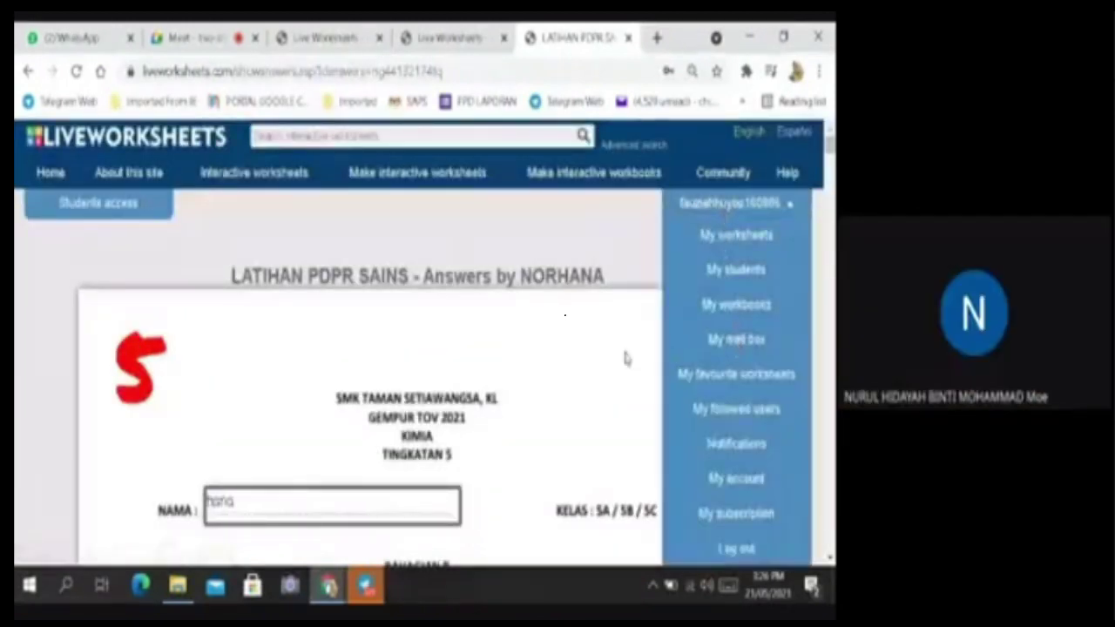
click(577, 359)
scroll(577, 359, down, 5)
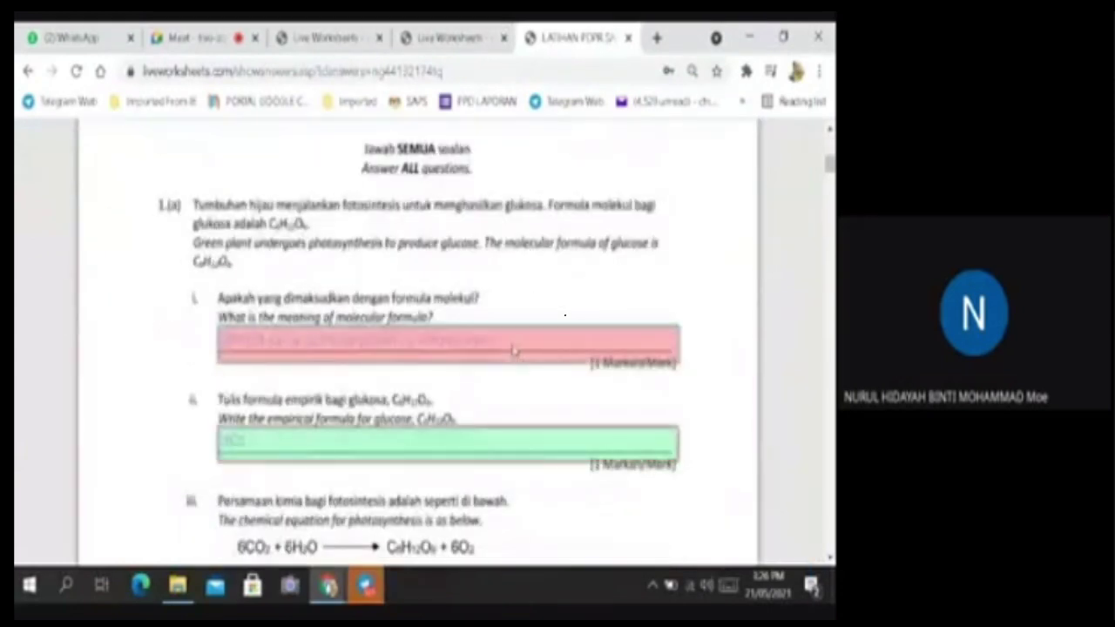
mouse_move(440, 344)
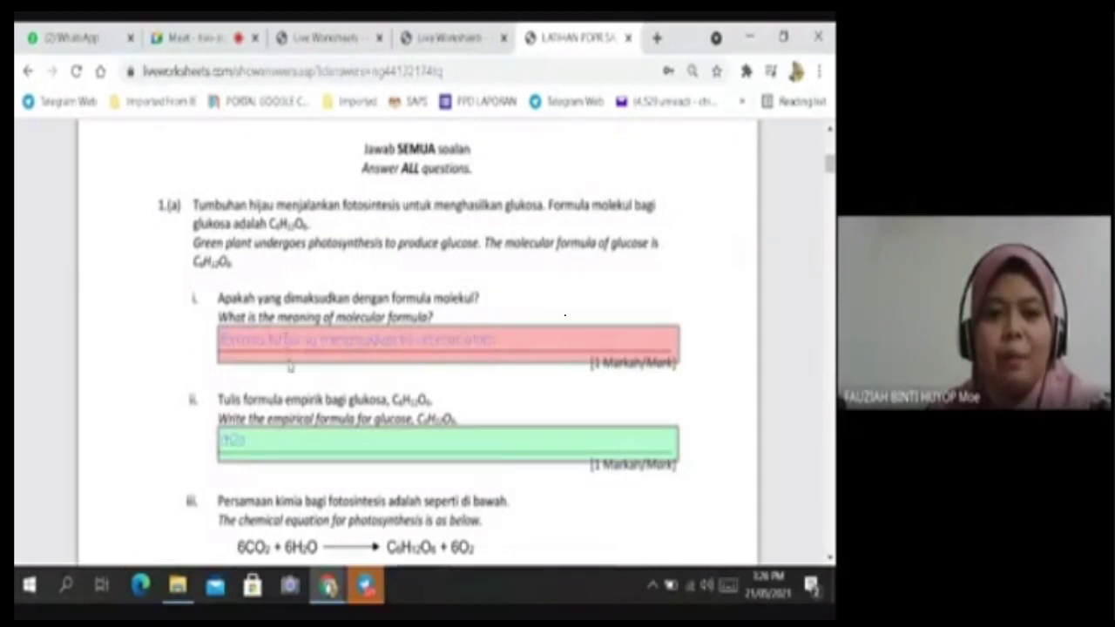
mouse_move(299, 350)
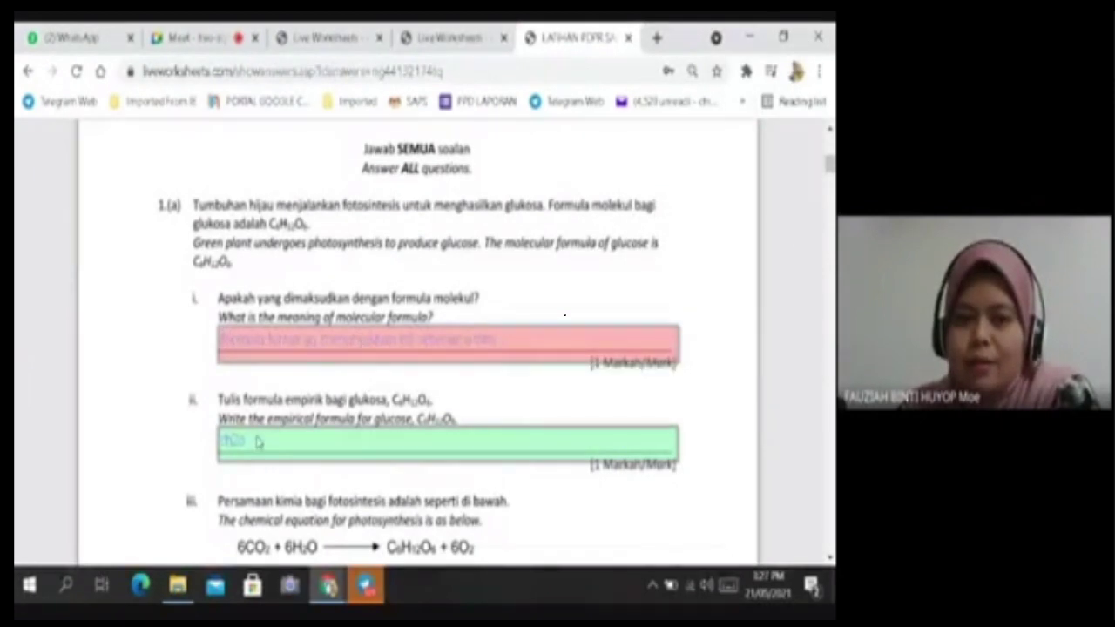
Check the photosynthesis and rust-equation answers against the right answers, then open the account menu.
scroll(258, 441, down, 3)
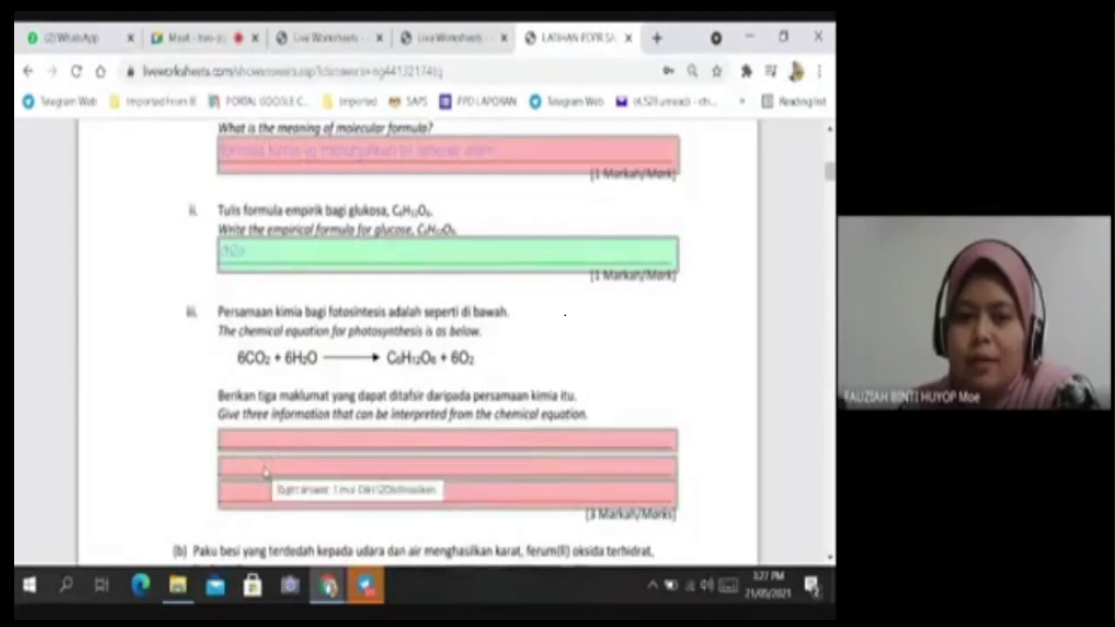
scroll(265, 492, down, 8)
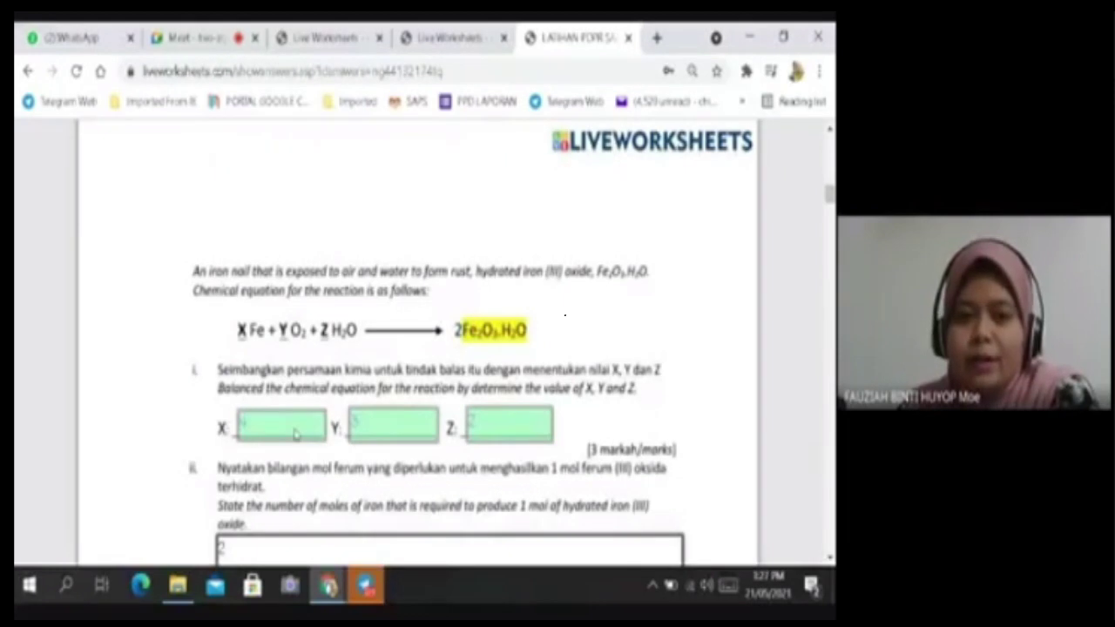
scroll(296, 433, up, 8)
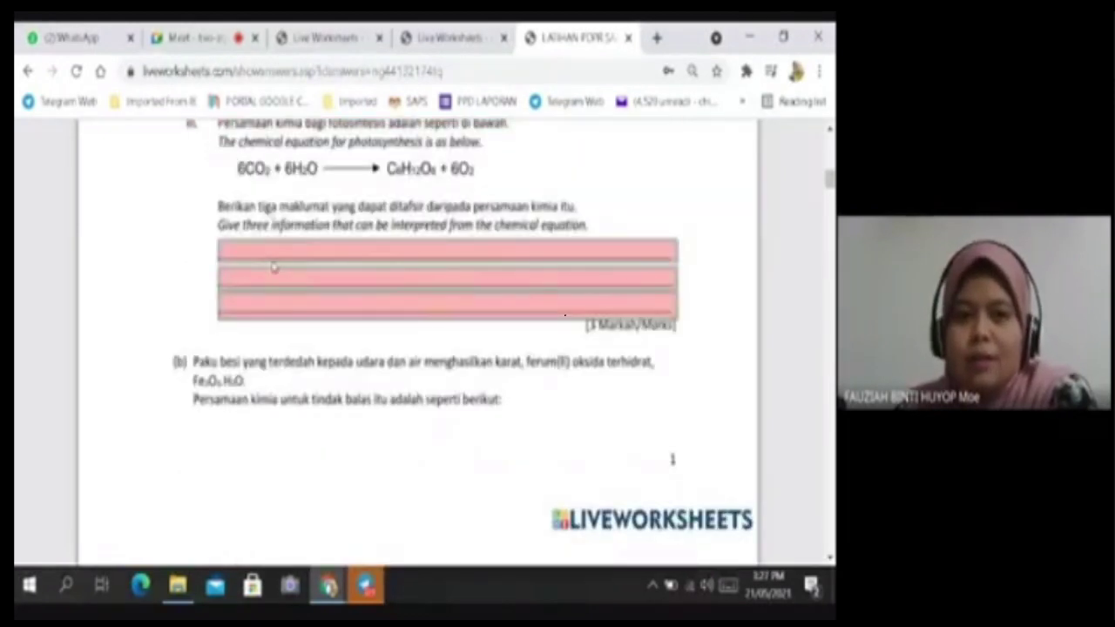
mouse_move(280, 252)
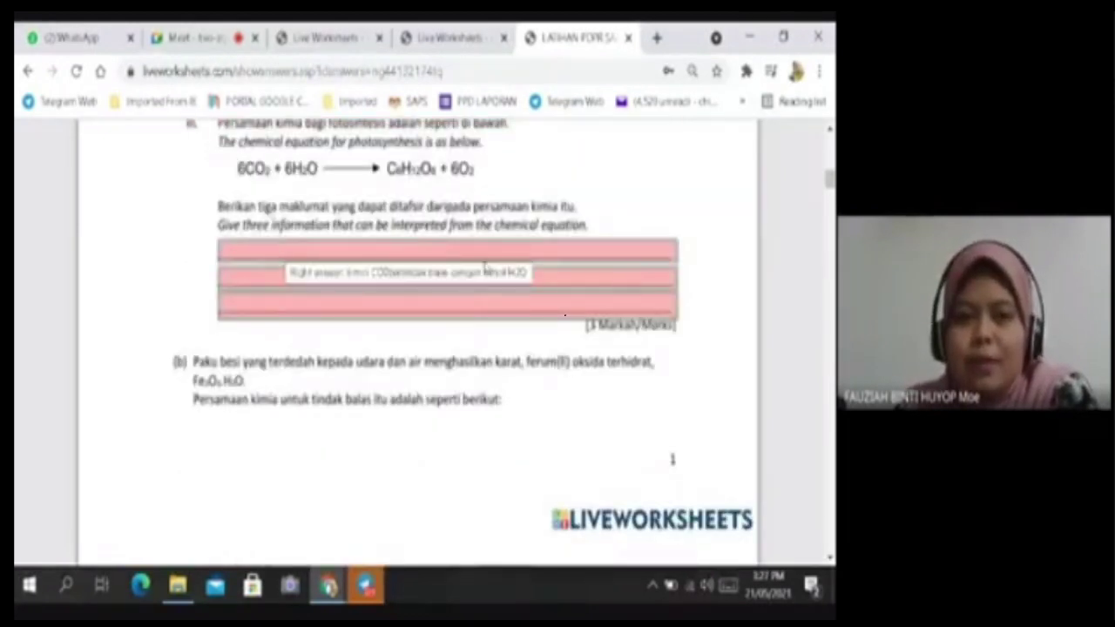
scroll(568, 386, up, 10)
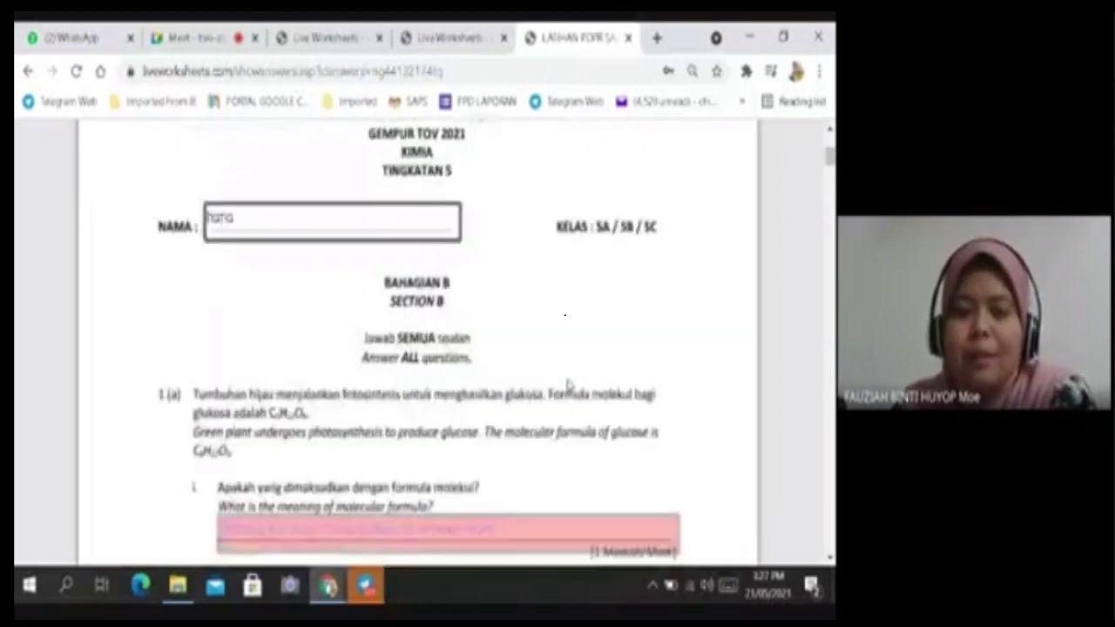
scroll(568, 385, up, 3)
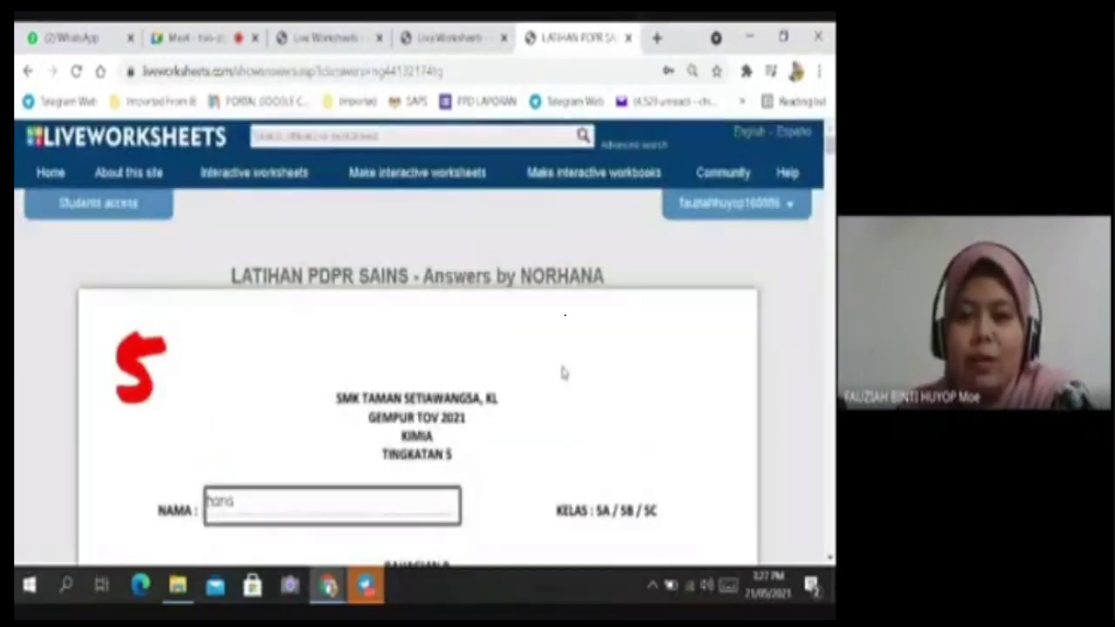
scroll(498, 398, down, 1)
scroll(498, 392, down, 3)
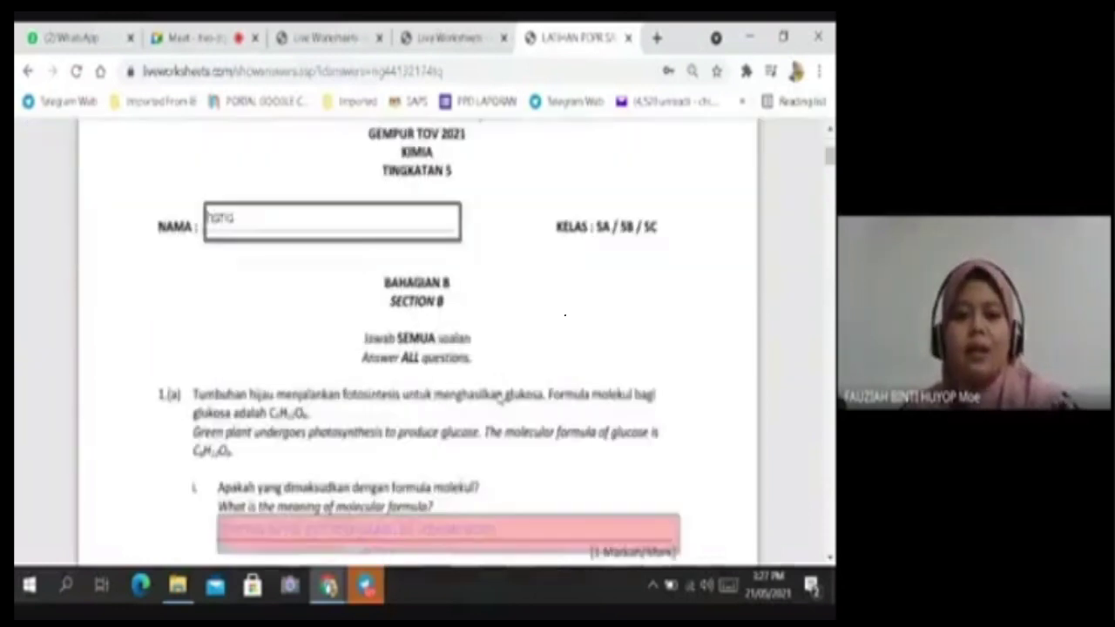
scroll(509, 362, up, 4)
click(721, 206)
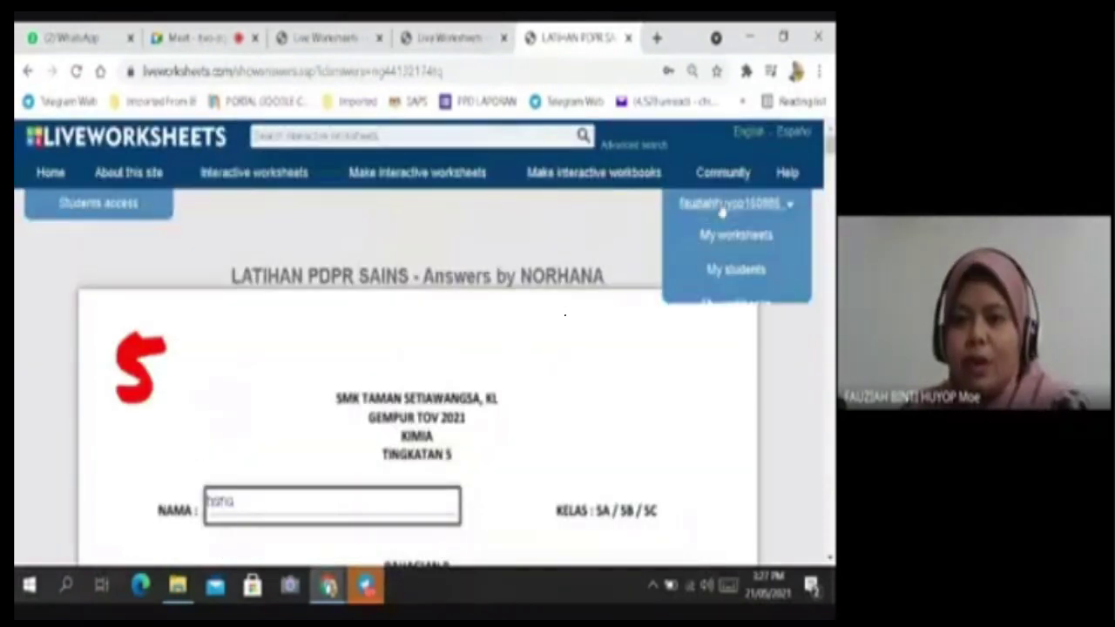
Go to My mail box and scroll to the submitted answer-sheet thumbnails.
click(740, 340)
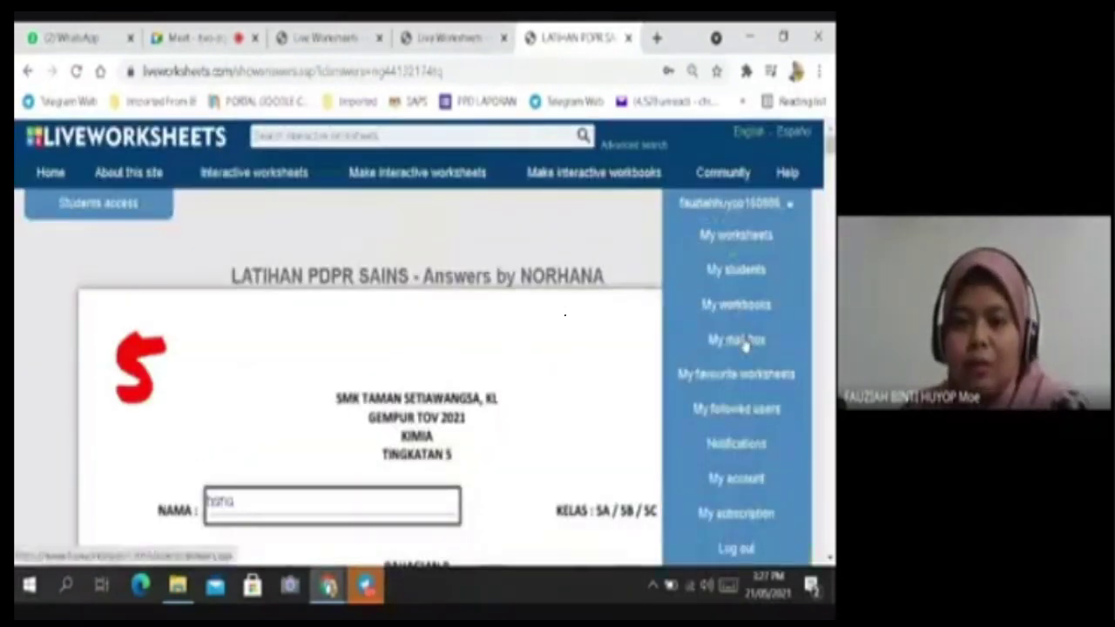
click(493, 393)
scroll(423, 415, down, 1)
scroll(383, 416, up, 1)
scroll(335, 411, down, 3)
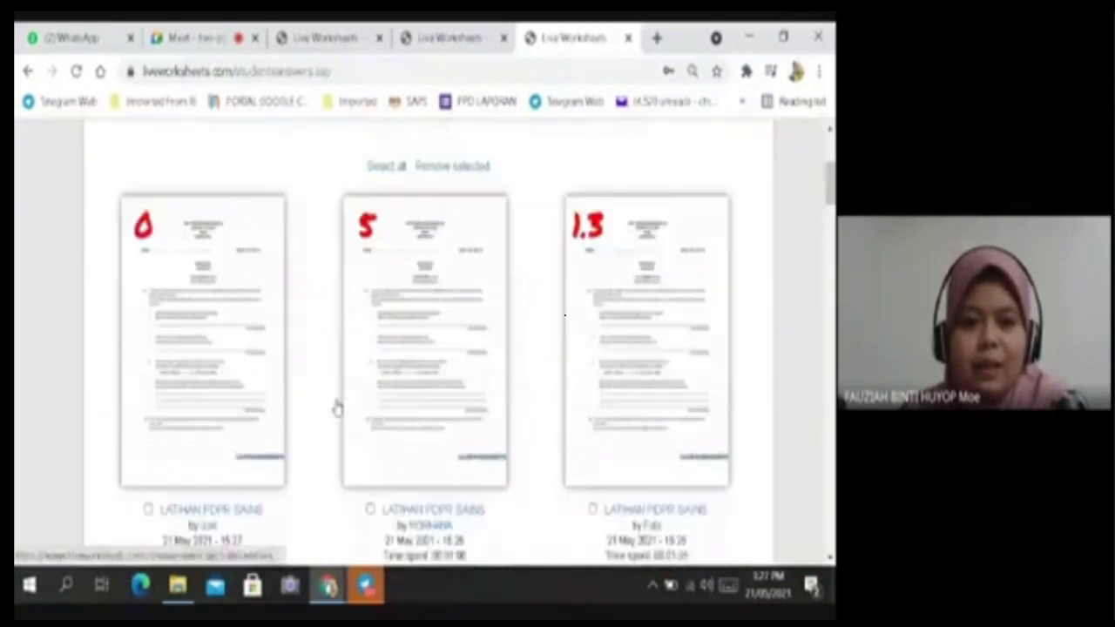
scroll(332, 411, down, 2)
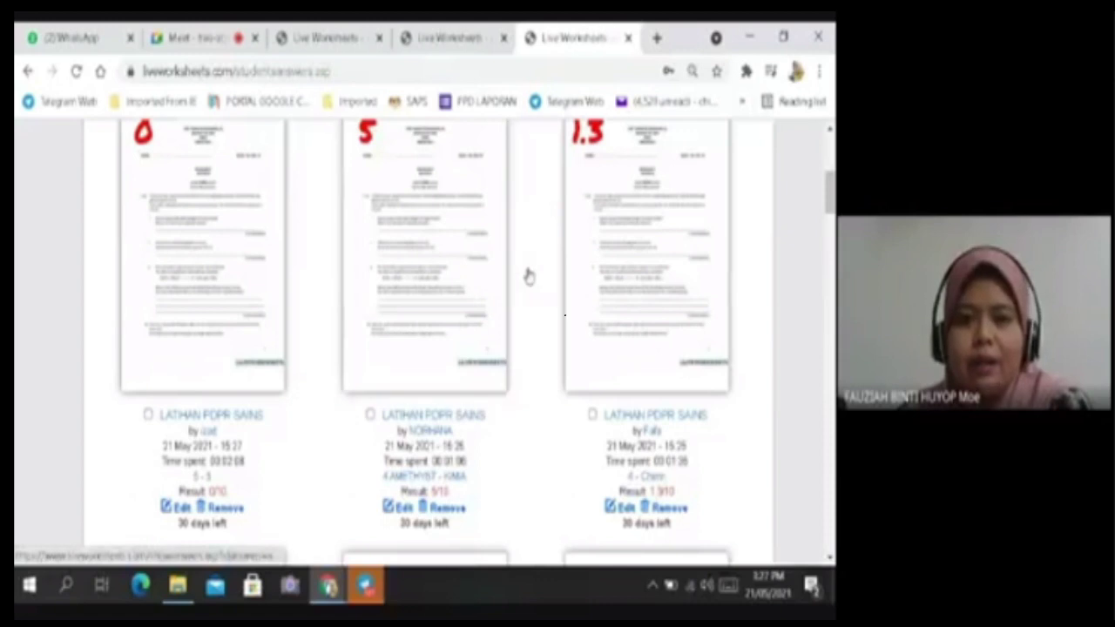
Open the 5-mark answer sheet in a new tab and bring up Print with Ctrl+P.
click(428, 237)
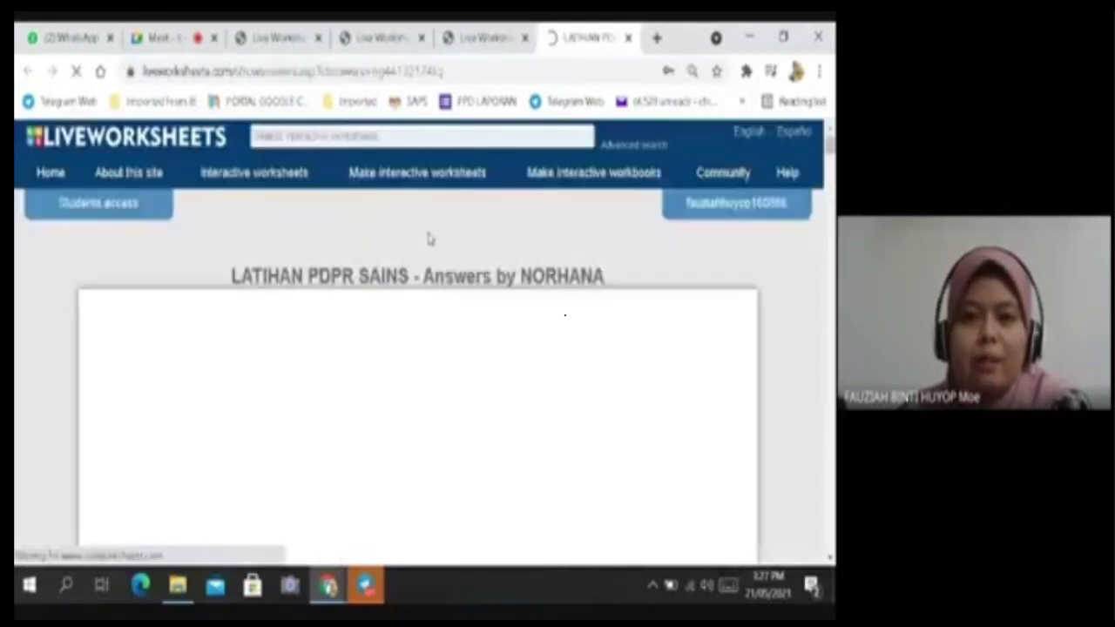
scroll(499, 358, down, 1)
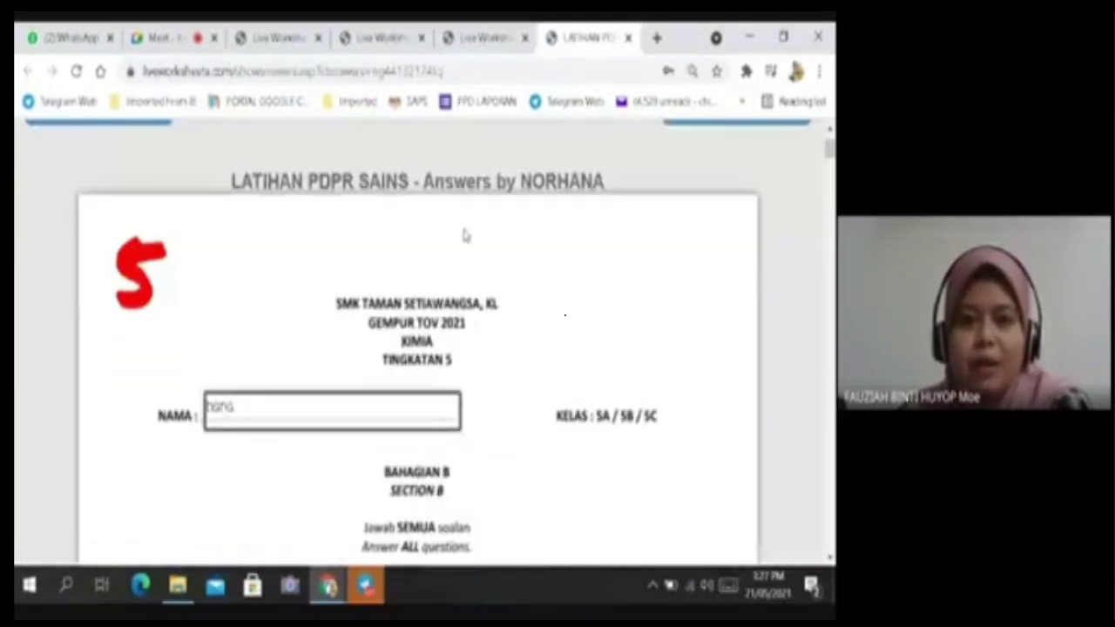
scroll(532, 284, down, 7)
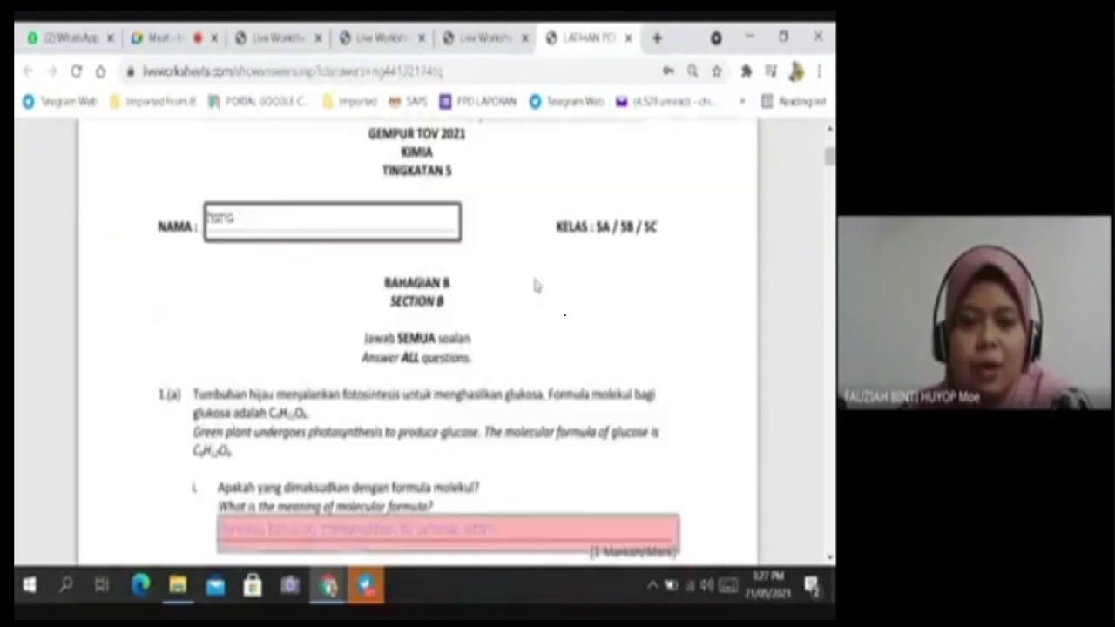
scroll(527, 326, up, 8)
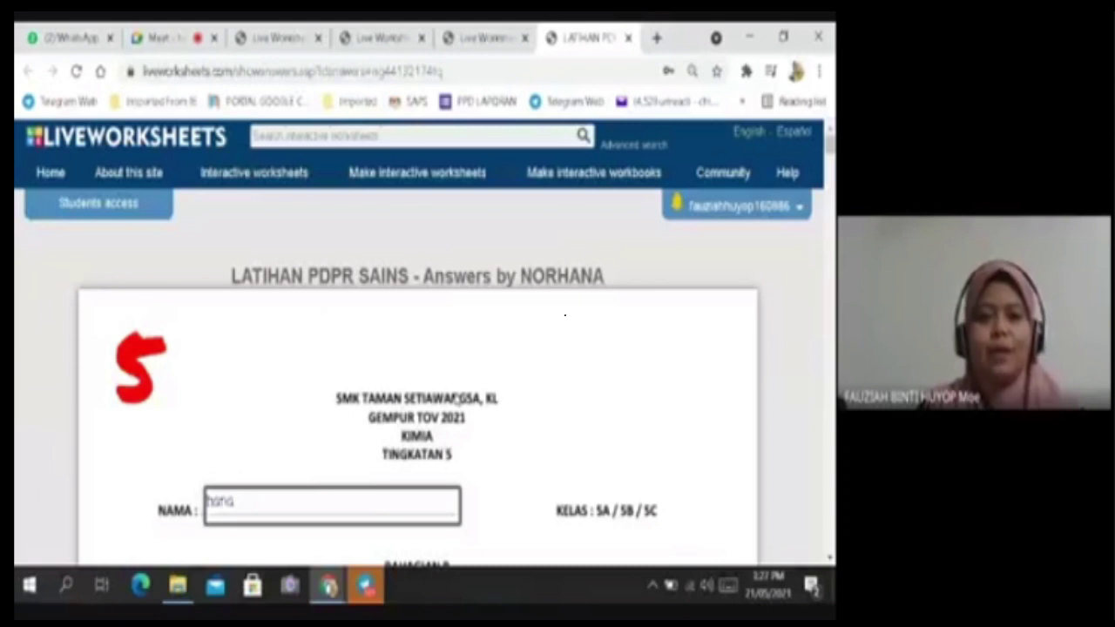
key(ctrl+p)
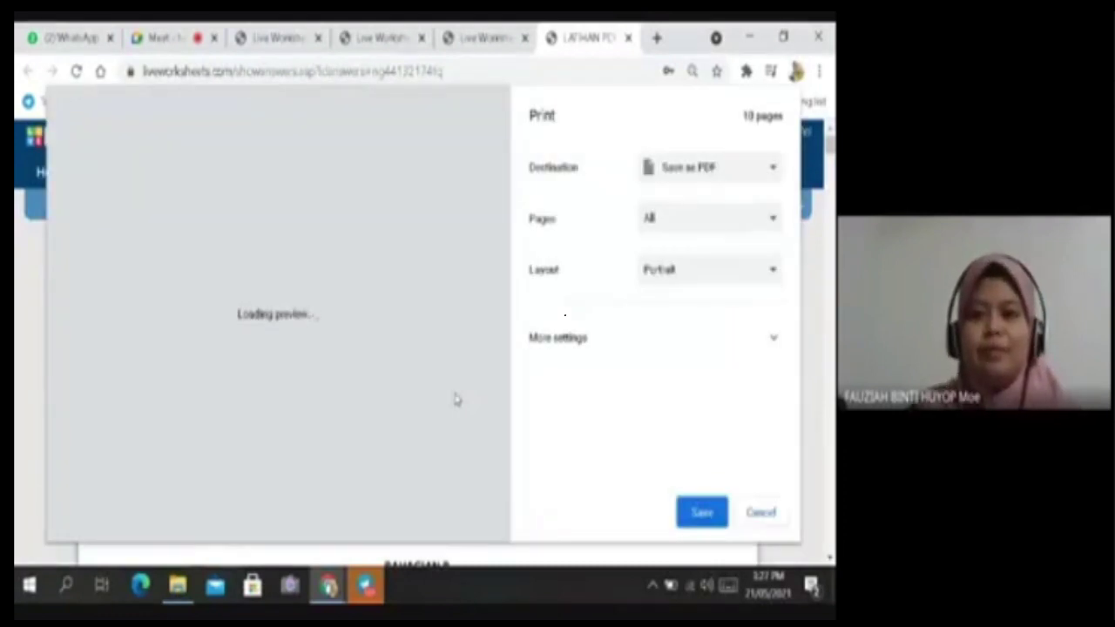
Change the print destination from the HP Color LaserJet Pro to Save as PDF.
click(773, 171)
click(731, 190)
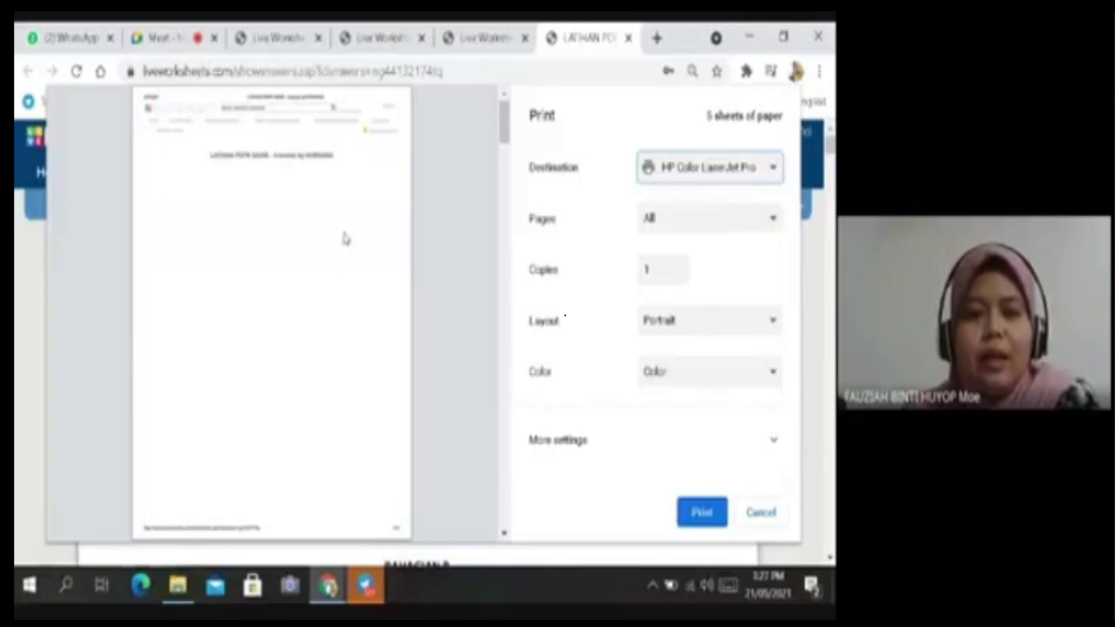
scroll(327, 236, down, 6)
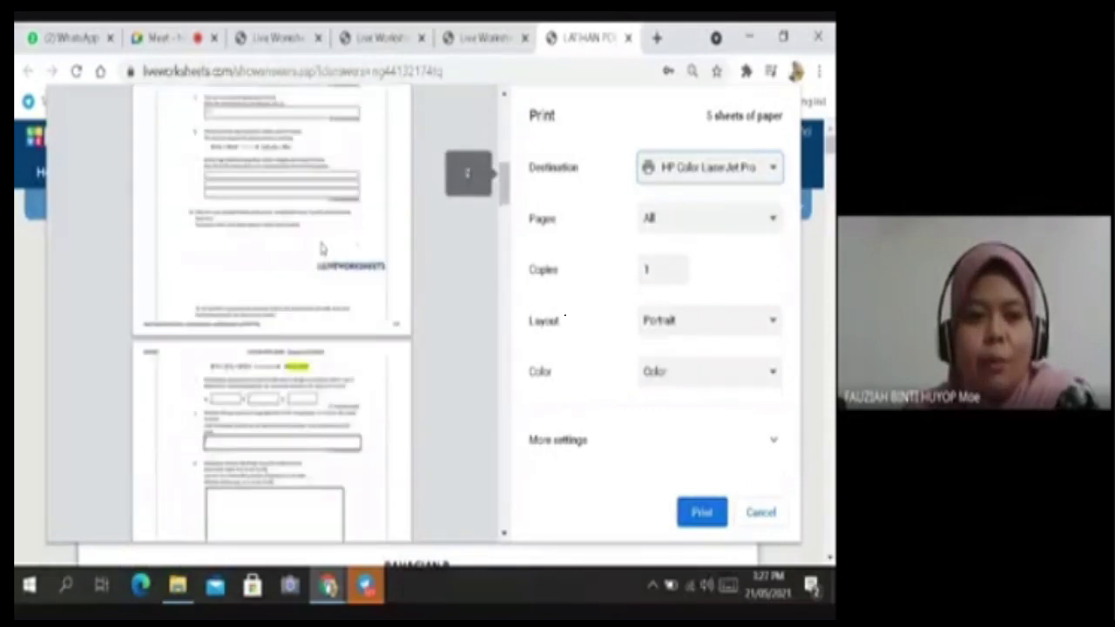
scroll(322, 249, down, 8)
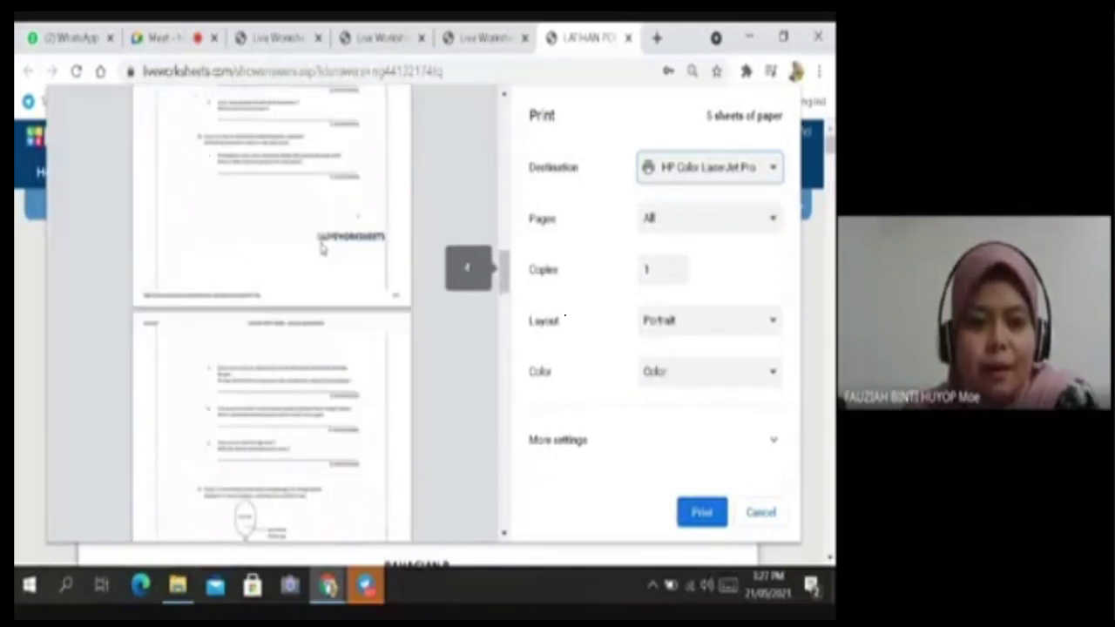
scroll(322, 249, down, 4)
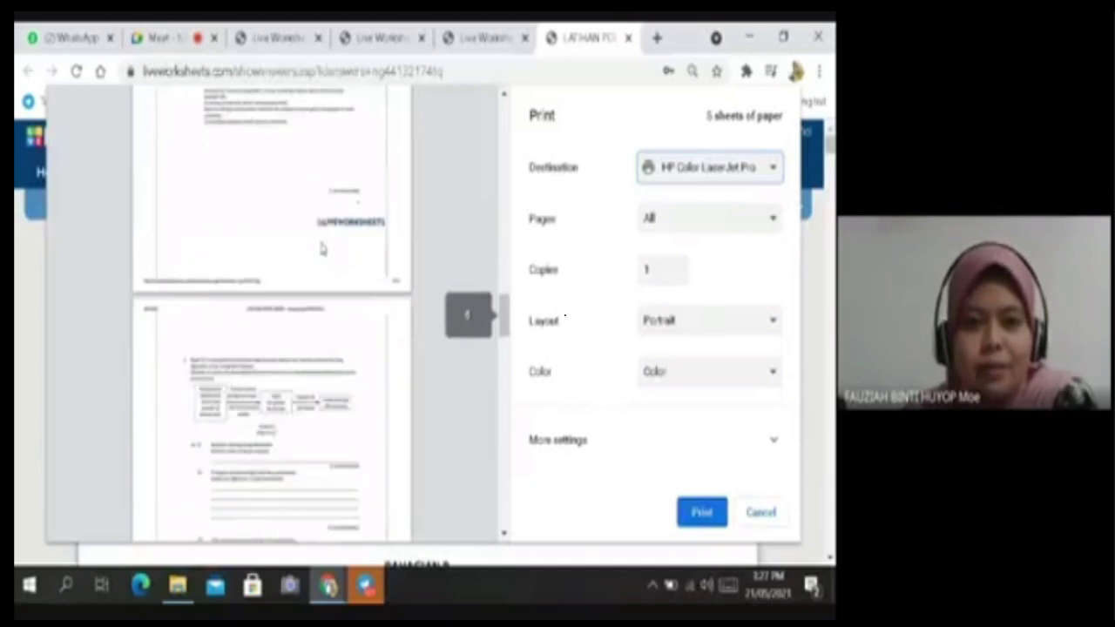
scroll(321, 249, up, 15)
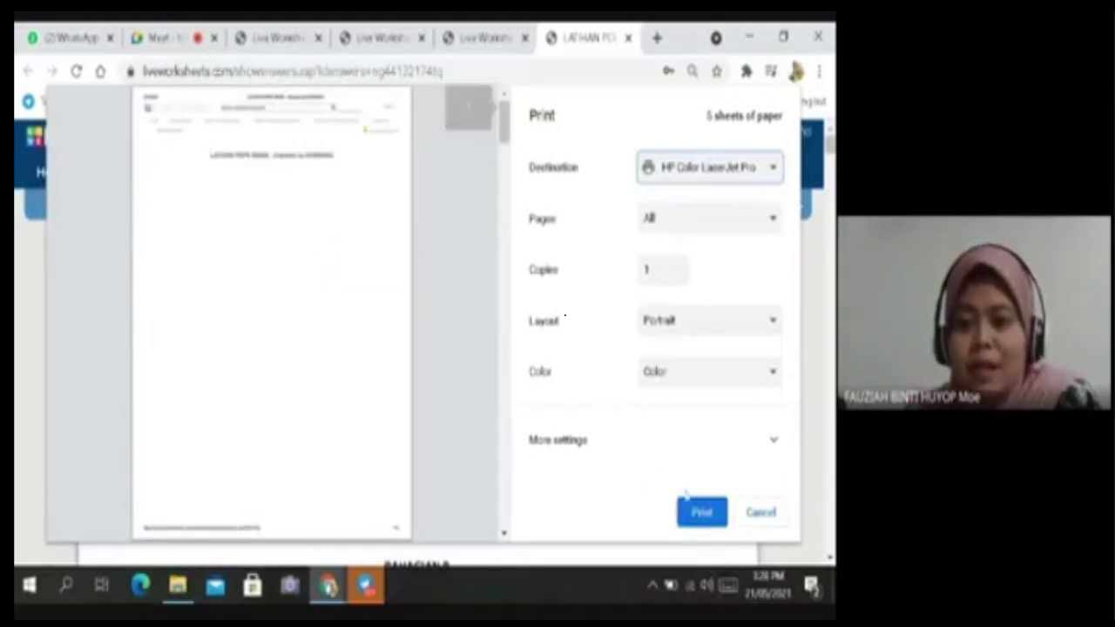
click(708, 519)
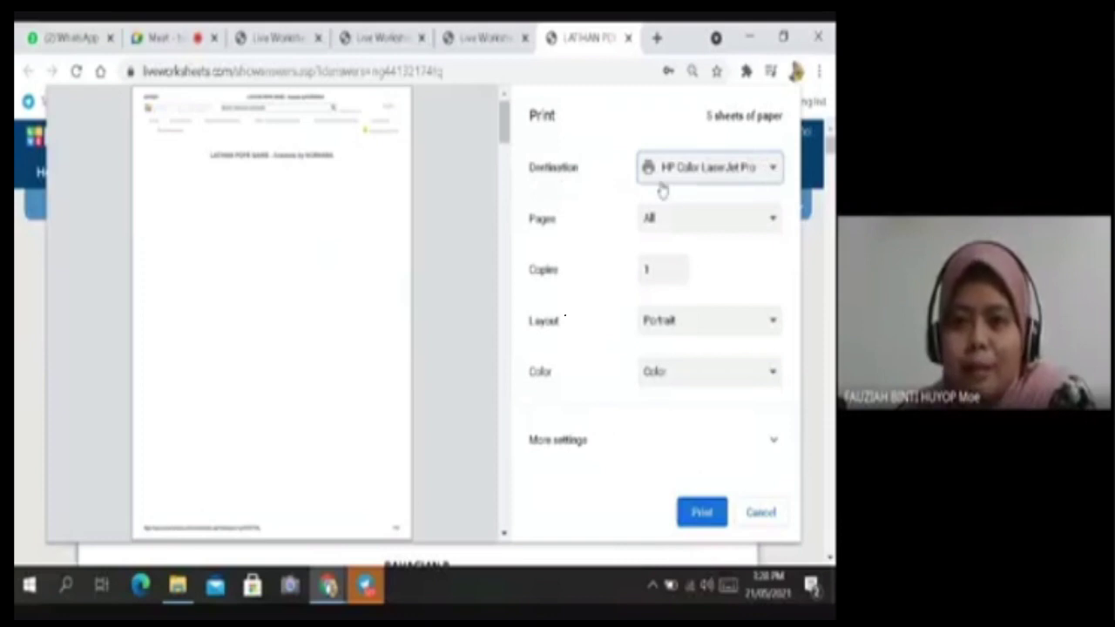
click(773, 166)
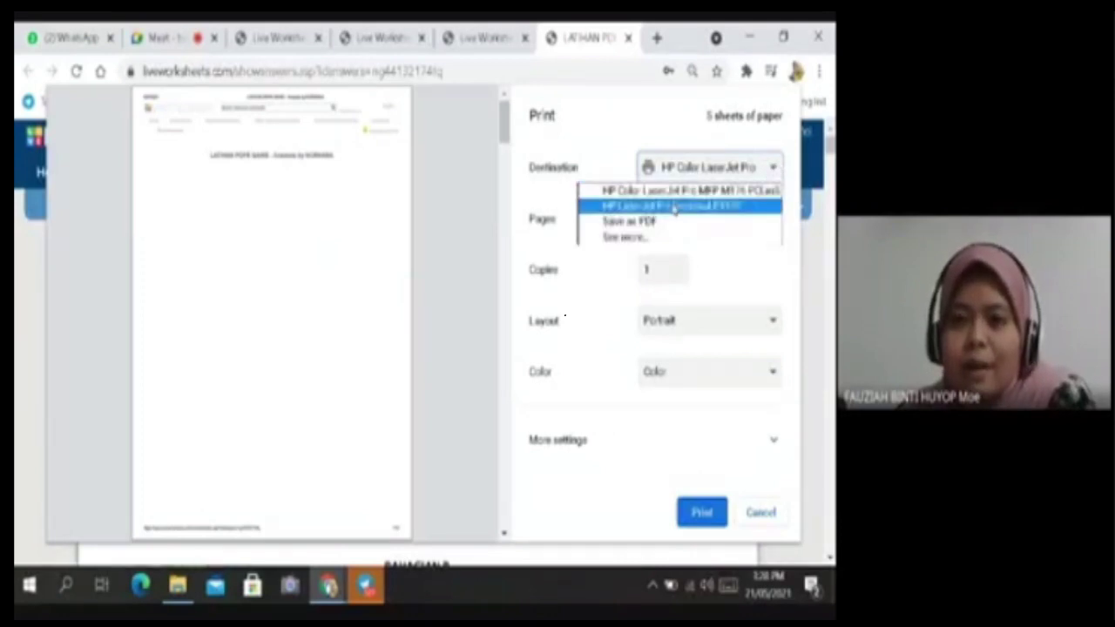
click(628, 221)
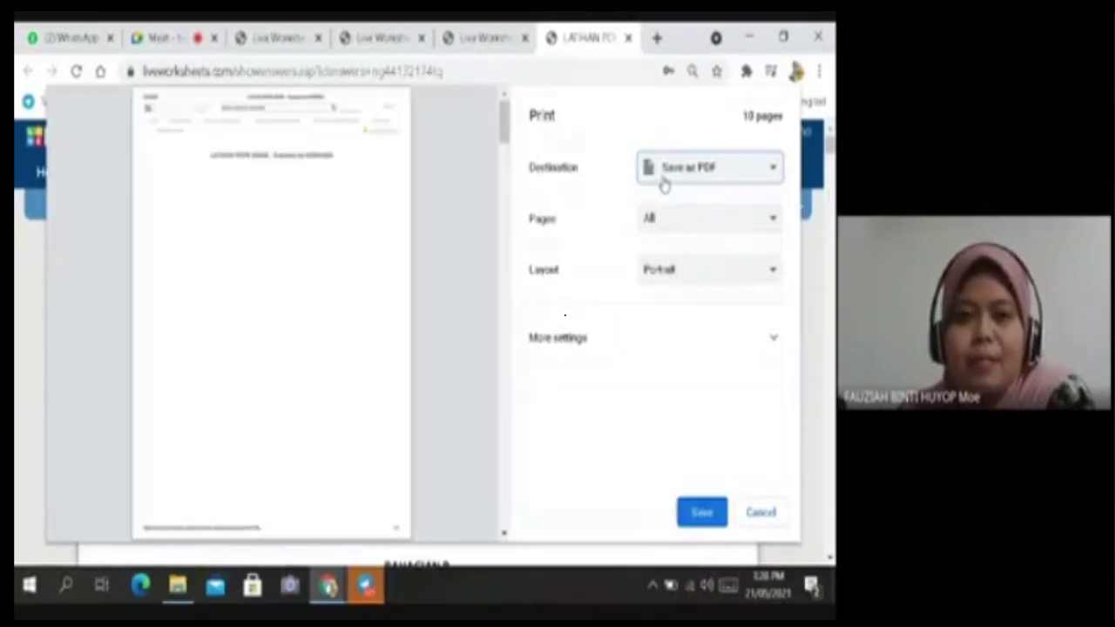
Scroll the print panel and expand More settings.
scroll(323, 242, down, 8)
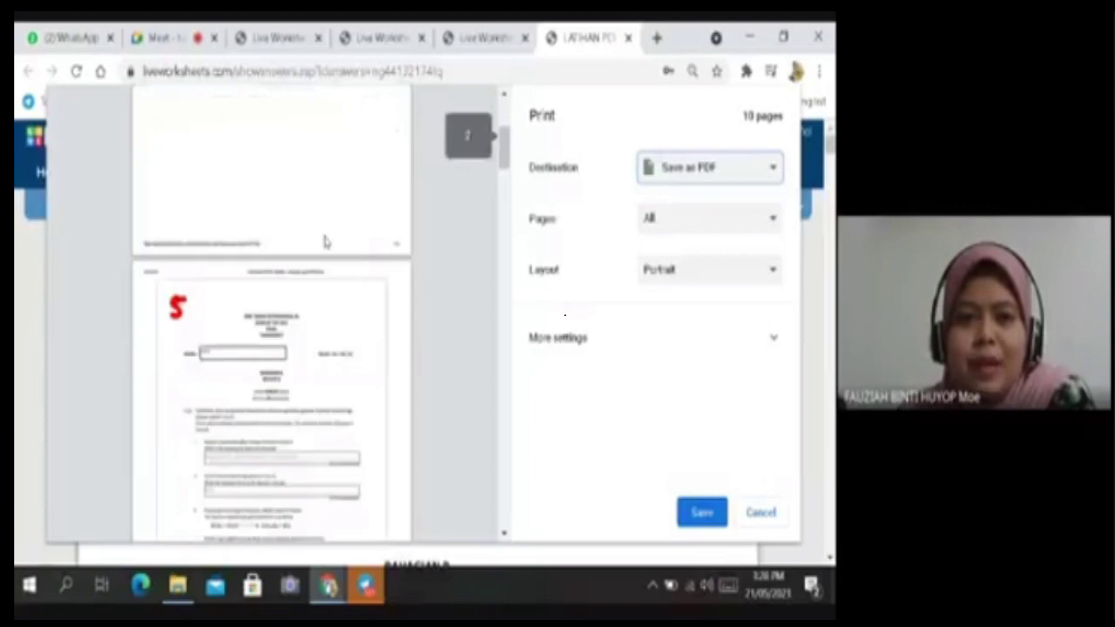
scroll(324, 242, down, 10)
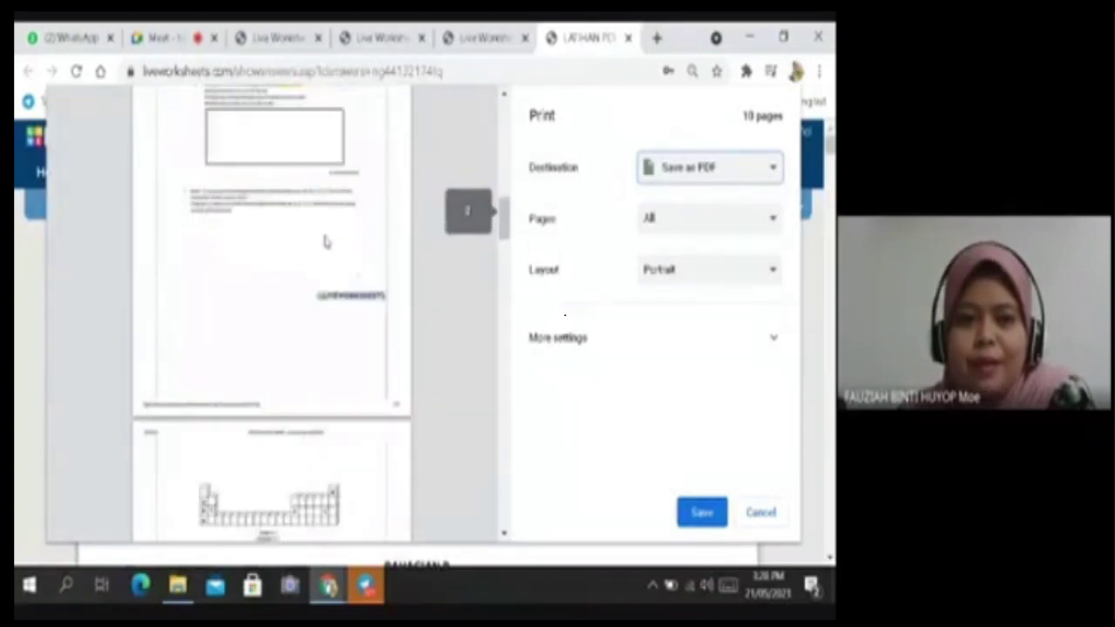
scroll(324, 242, up, 6)
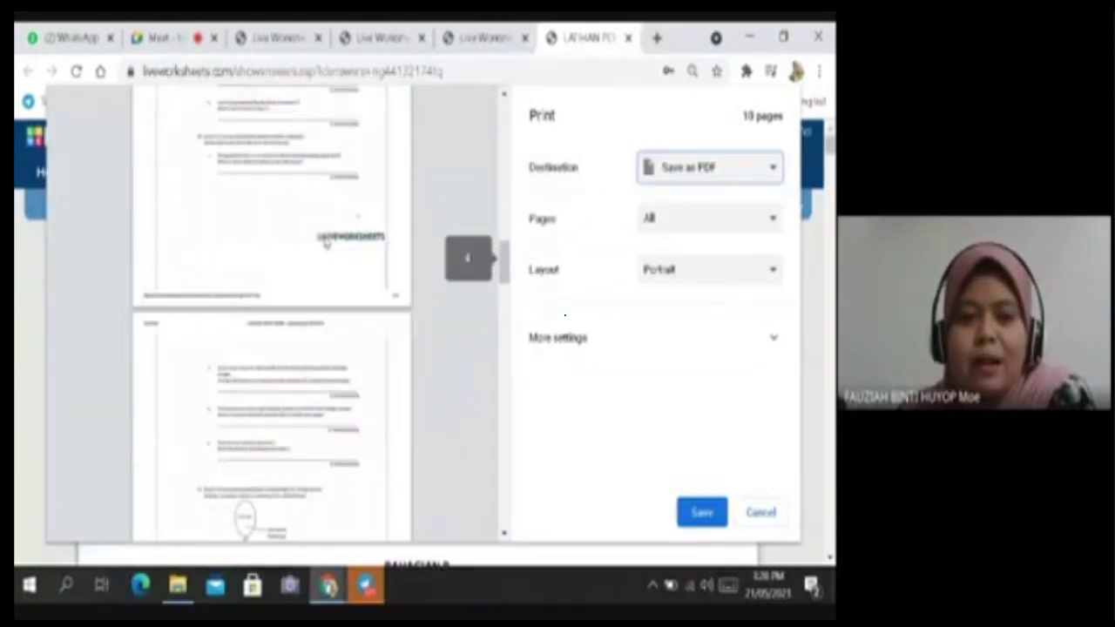
scroll(324, 242, up, 5)
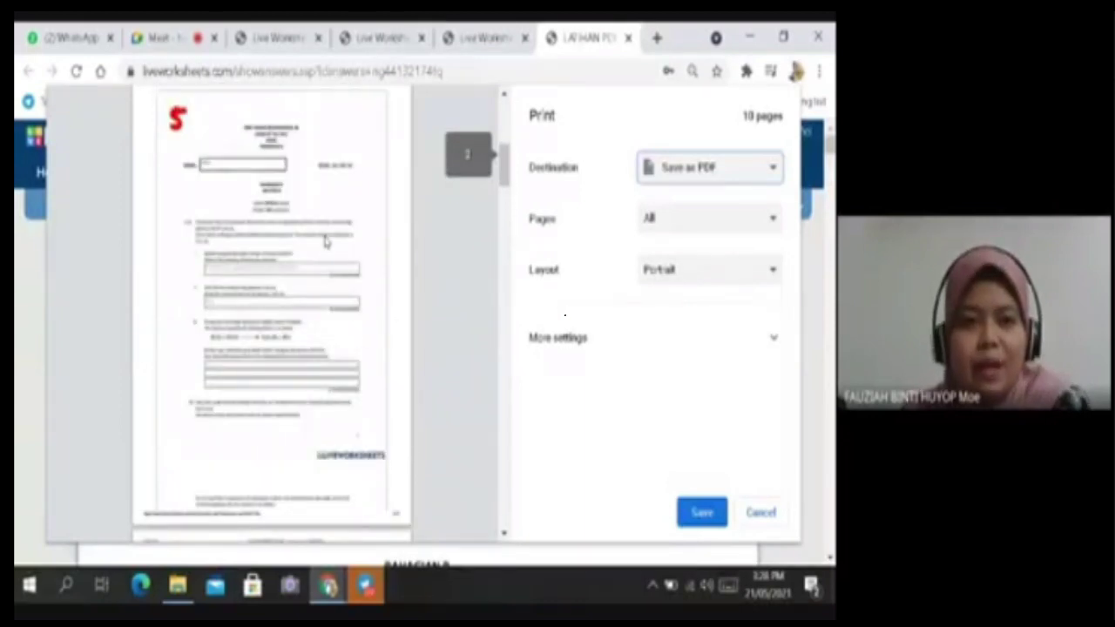
scroll(324, 242, down, 6)
scroll(200, 222, up, 2)
scroll(253, 246, down, 5)
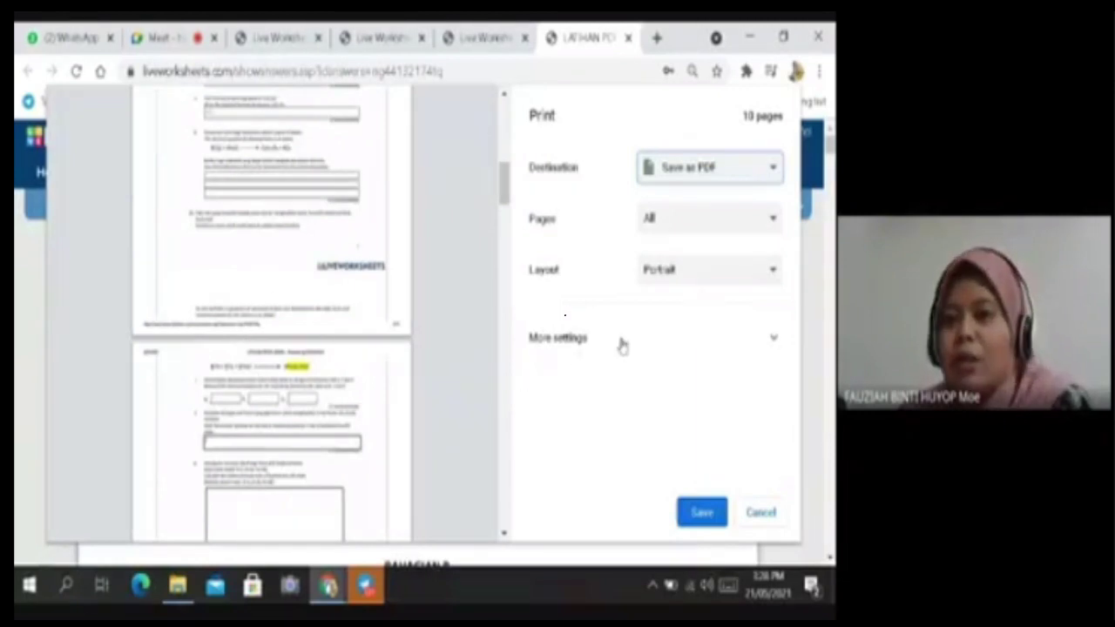
click(772, 339)
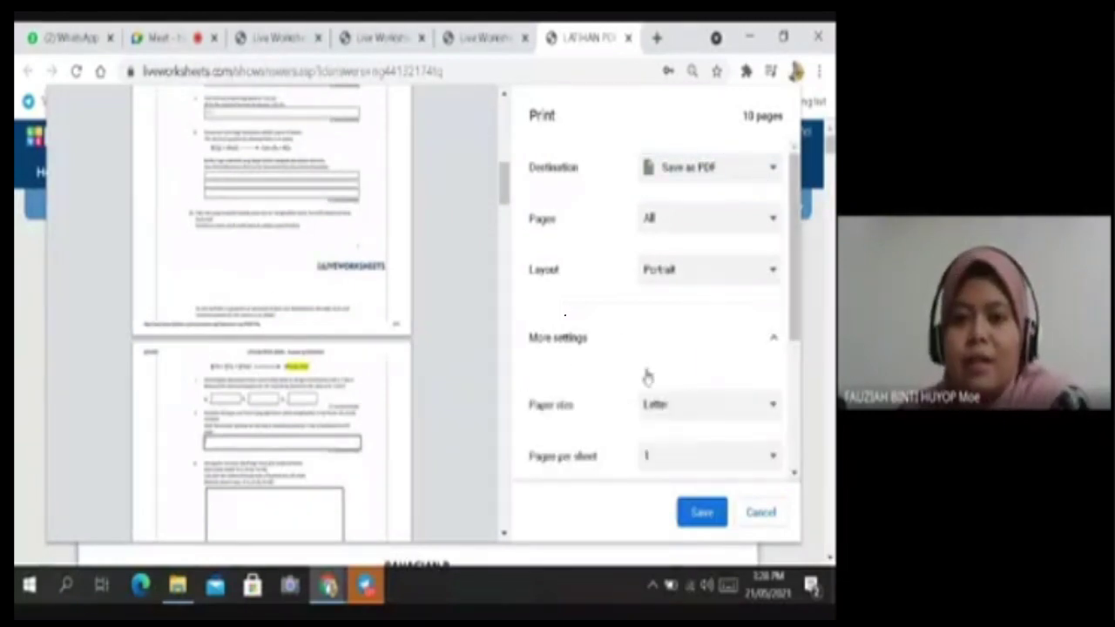
scroll(646, 376, down, 1)
scroll(655, 459, down, 1)
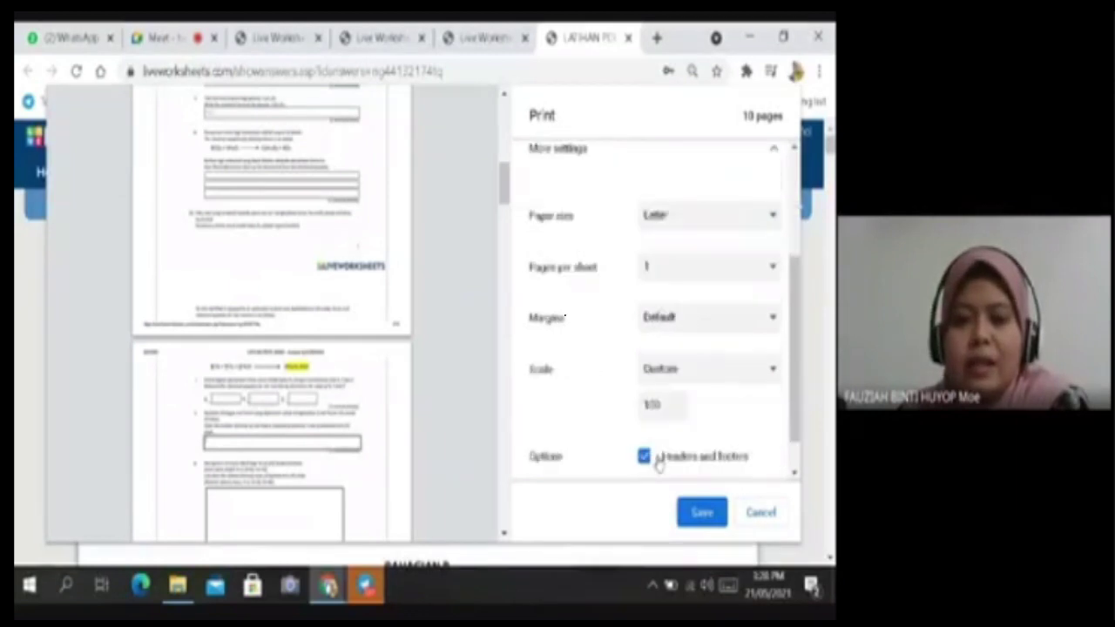
Switch Margins to Custom, then set them back to Default.
click(773, 319)
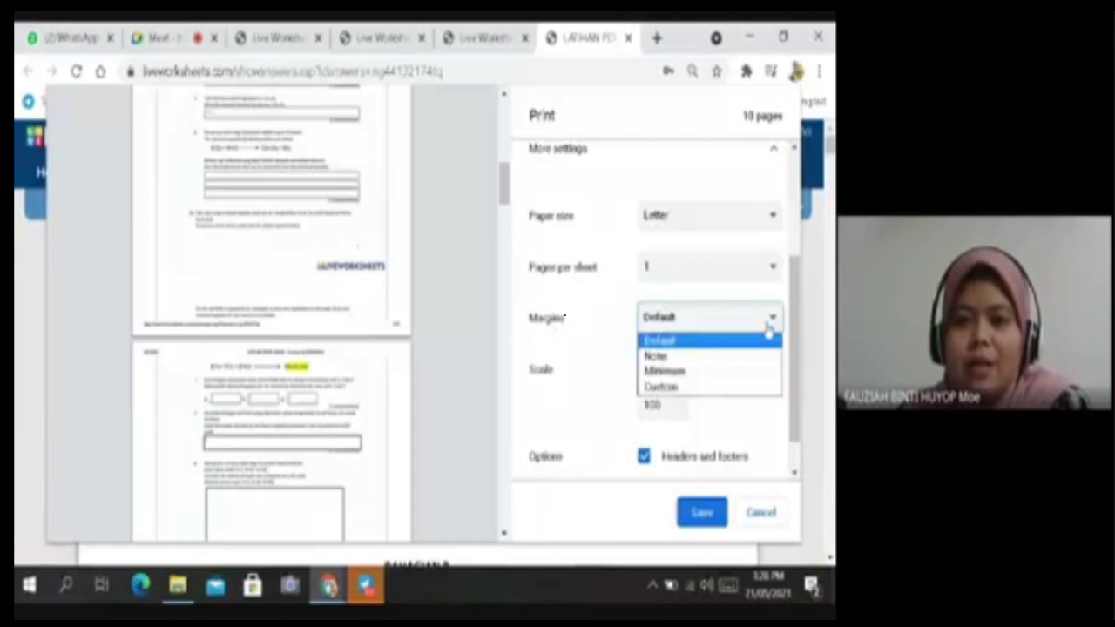
click(723, 388)
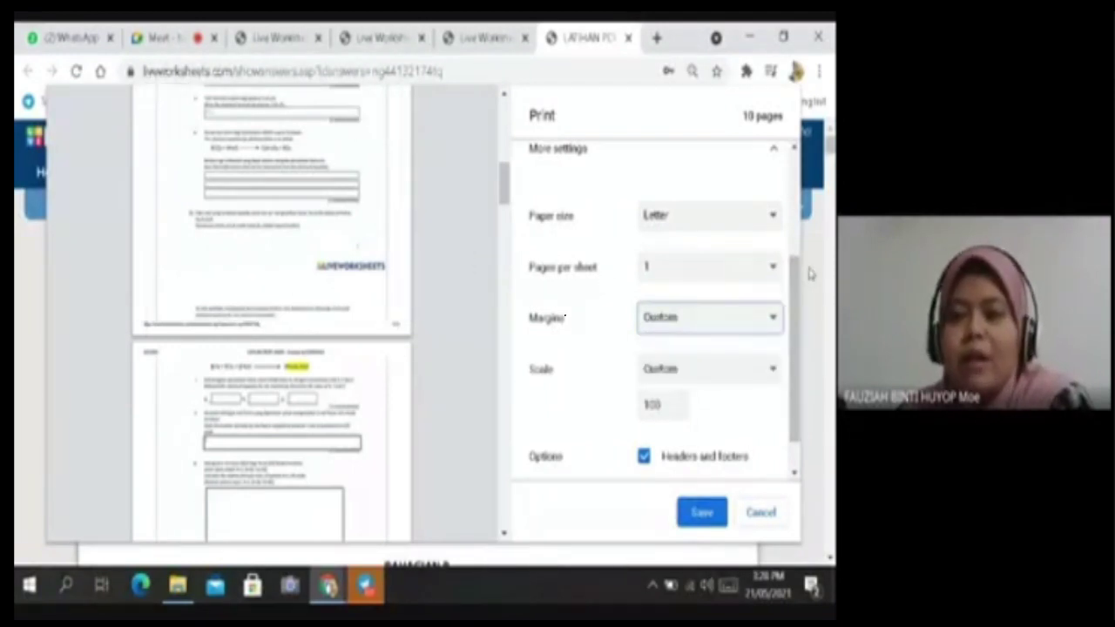
scroll(795, 270, up, 3)
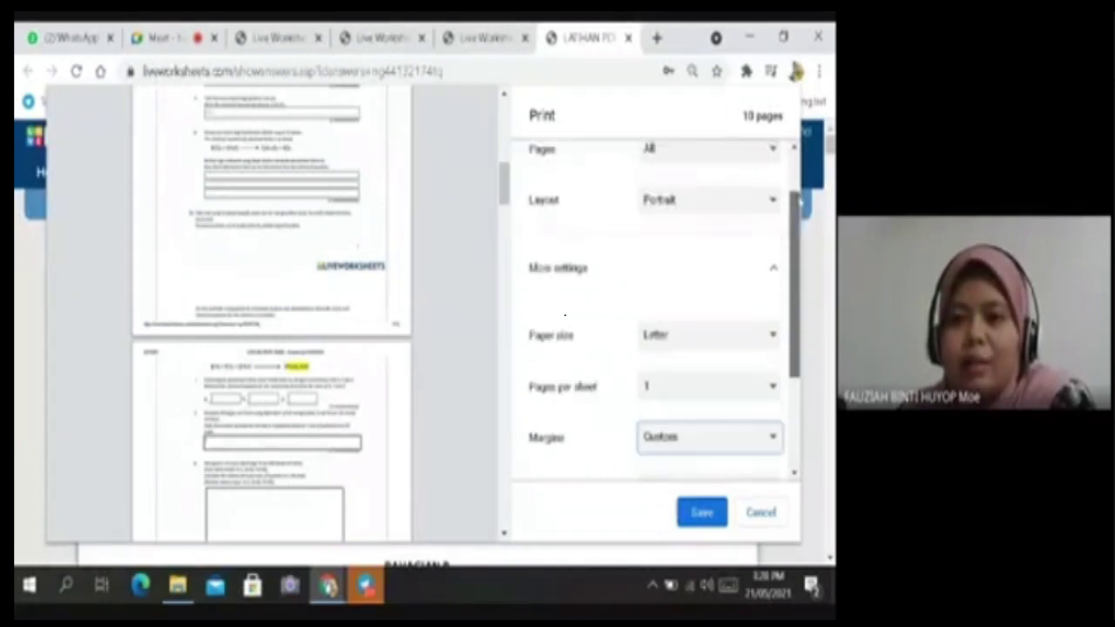
scroll(794, 261, up, 1)
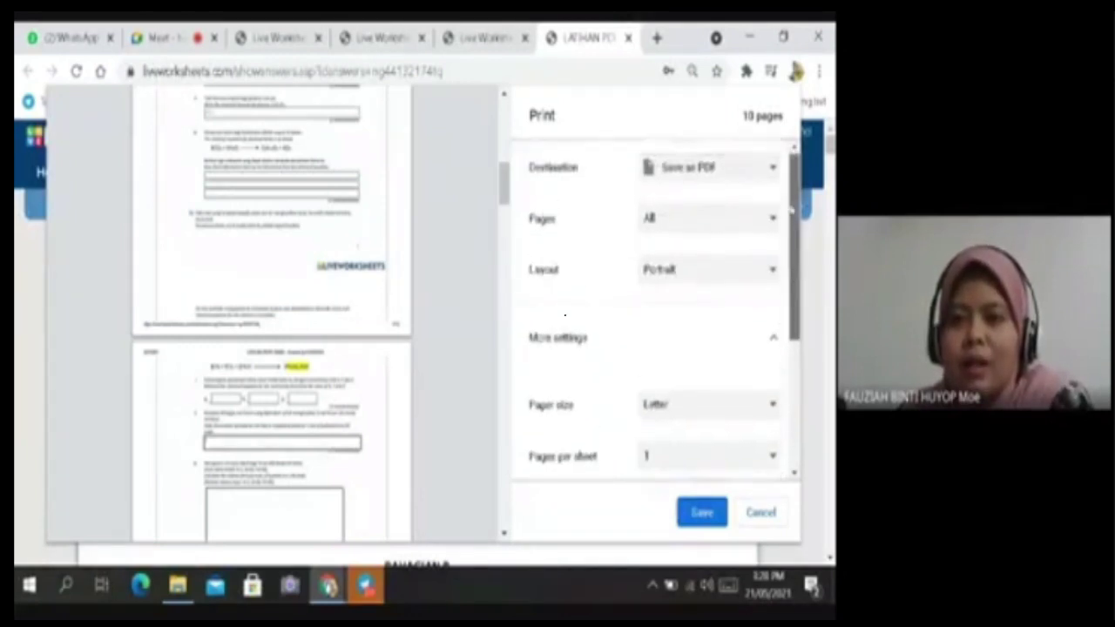
scroll(720, 430, down, 4)
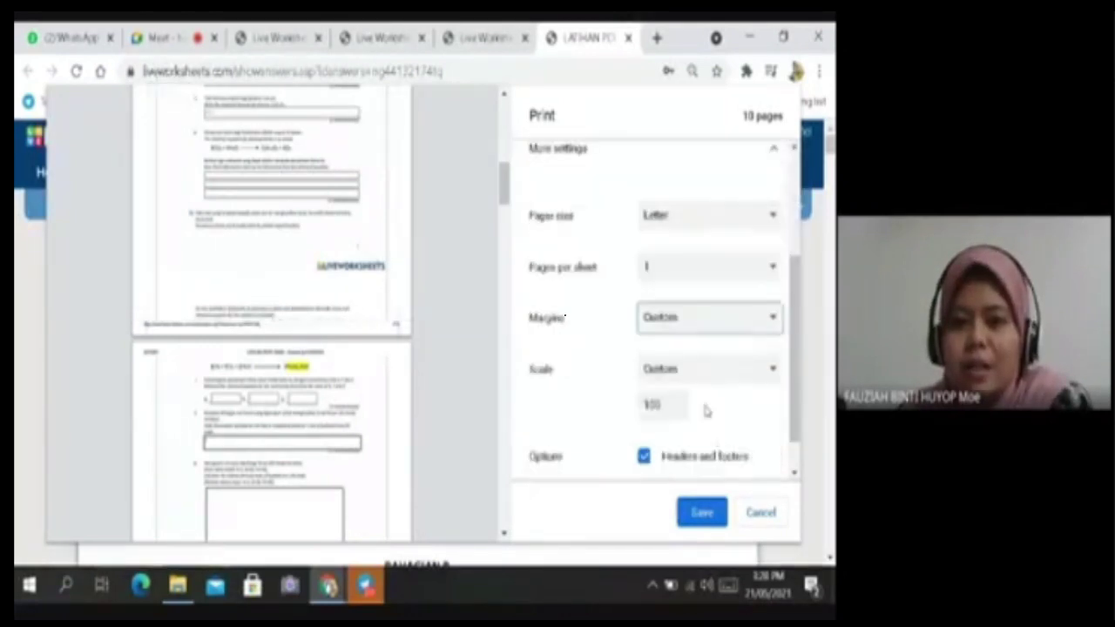
click(776, 318)
click(722, 338)
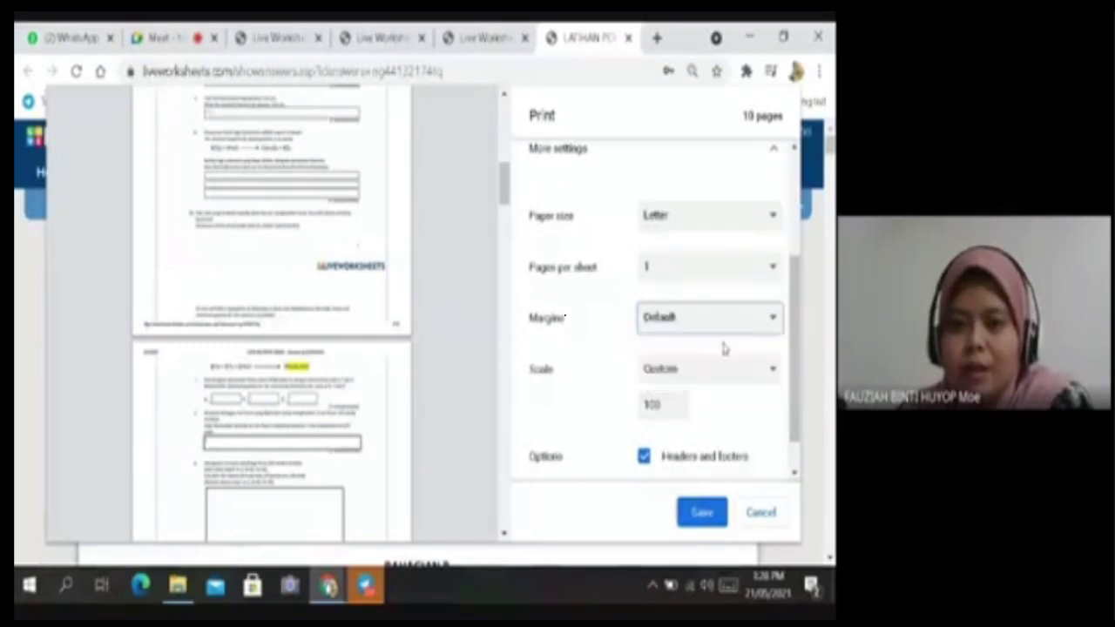
Save the 10-page answer sheet as a PDF.
scroll(557, 269, up, 2)
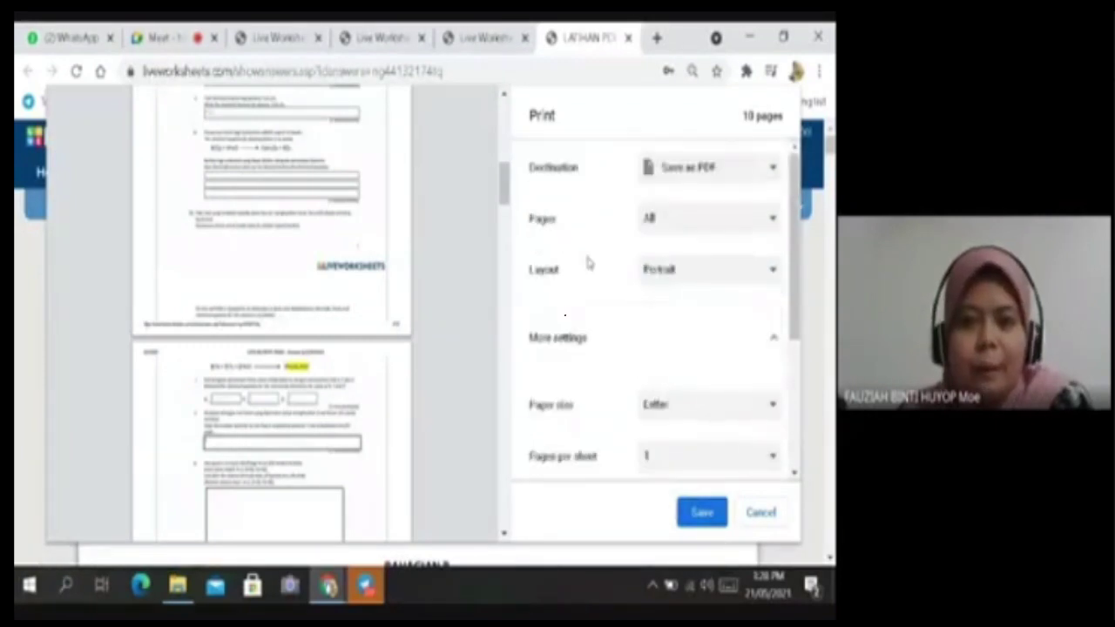
scroll(247, 287, up, 1)
scroll(252, 283, down, 3)
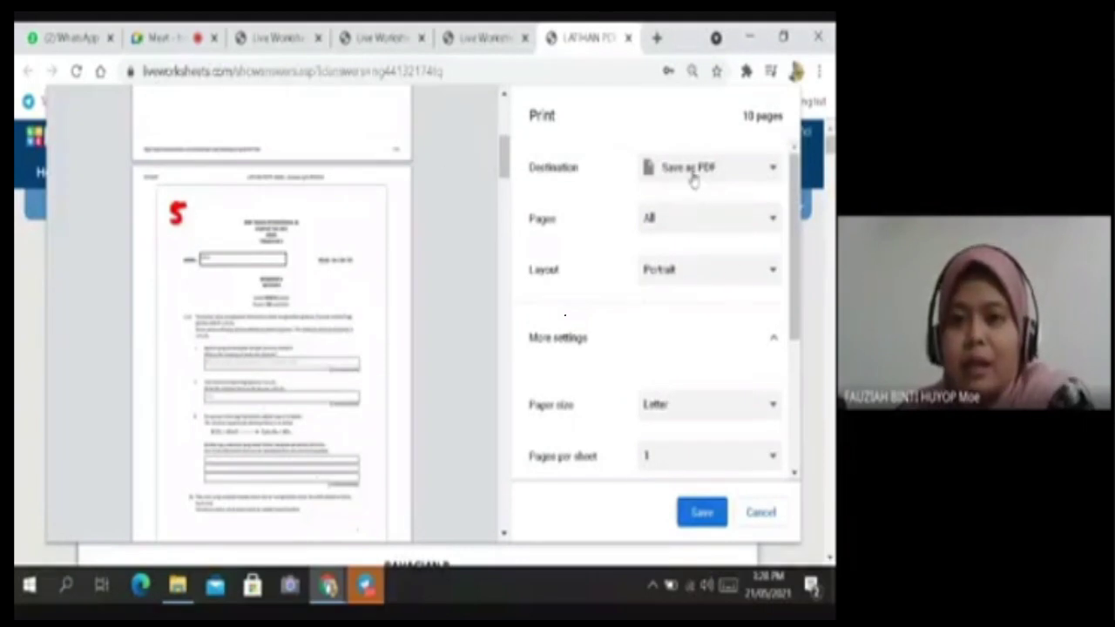
click(702, 512)
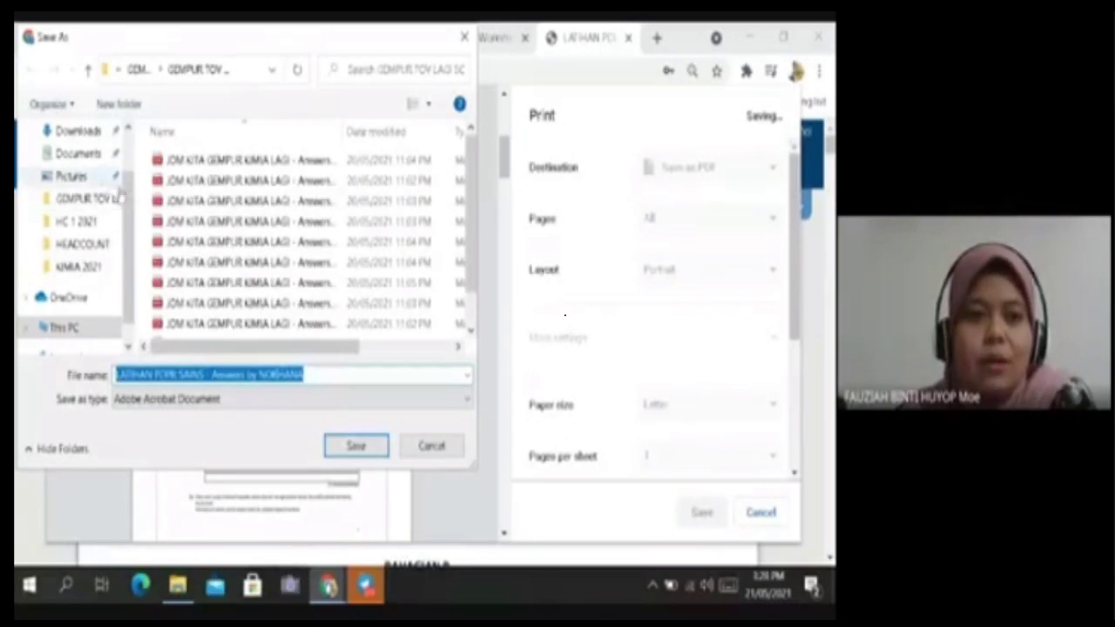
Navigate the Save As window to Desktop > DESKTOP > KIMIA 2021.
scroll(87, 218, up, 2)
click(71, 168)
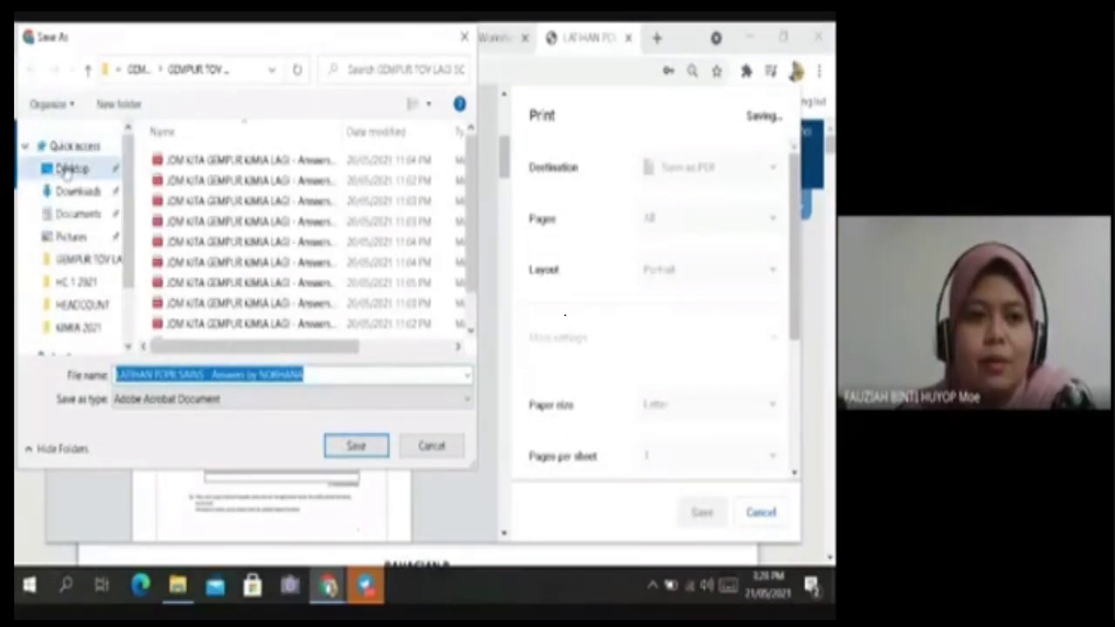
scroll(366, 231, down, 5)
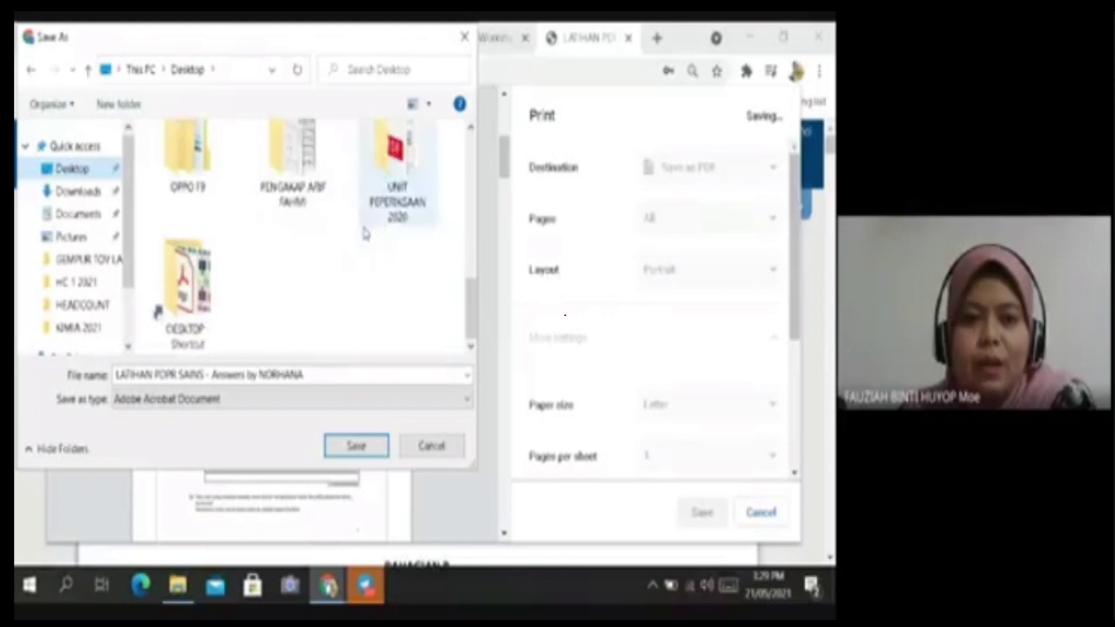
double_click(183, 287)
scroll(236, 209, down, 2)
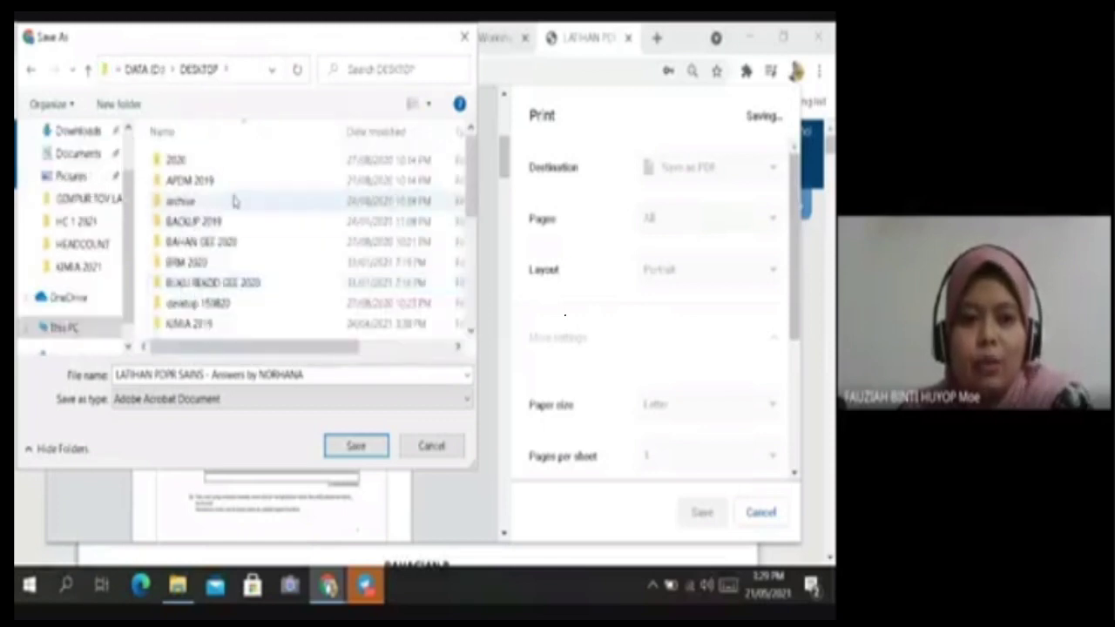
double_click(236, 248)
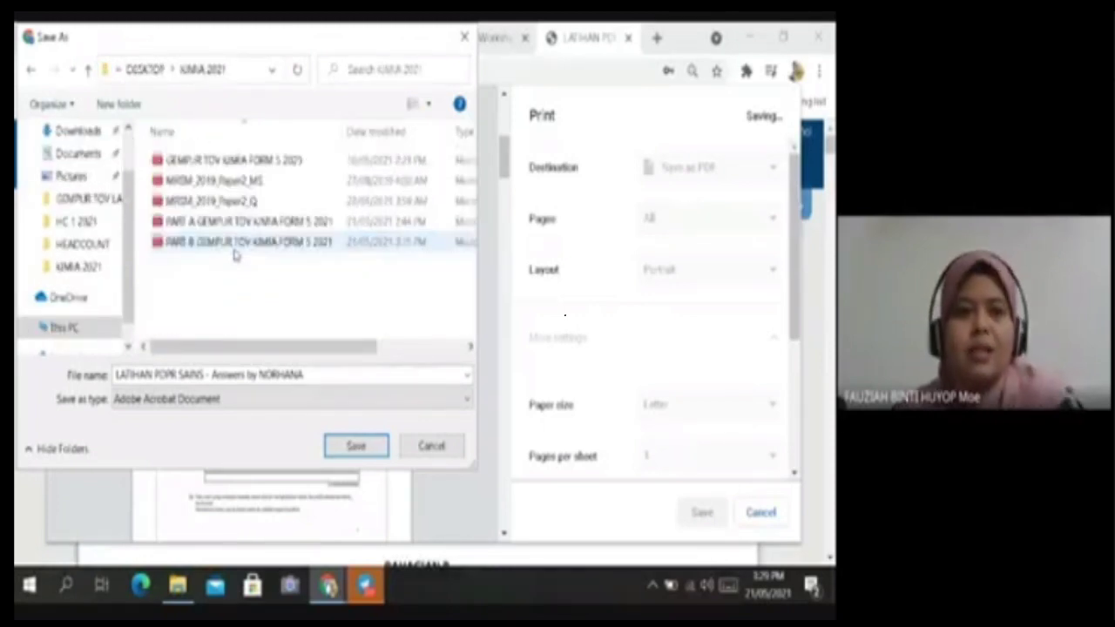
Create a new LDP folder in KIMIA 2021 and save the PDF inside it.
click(118, 104)
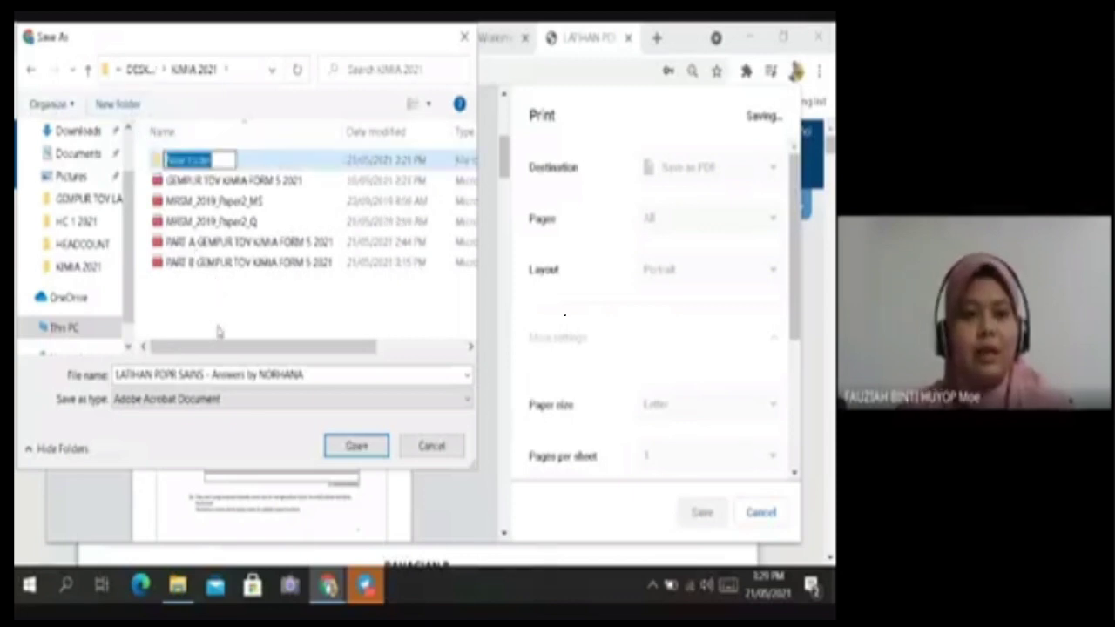
text(LCP)
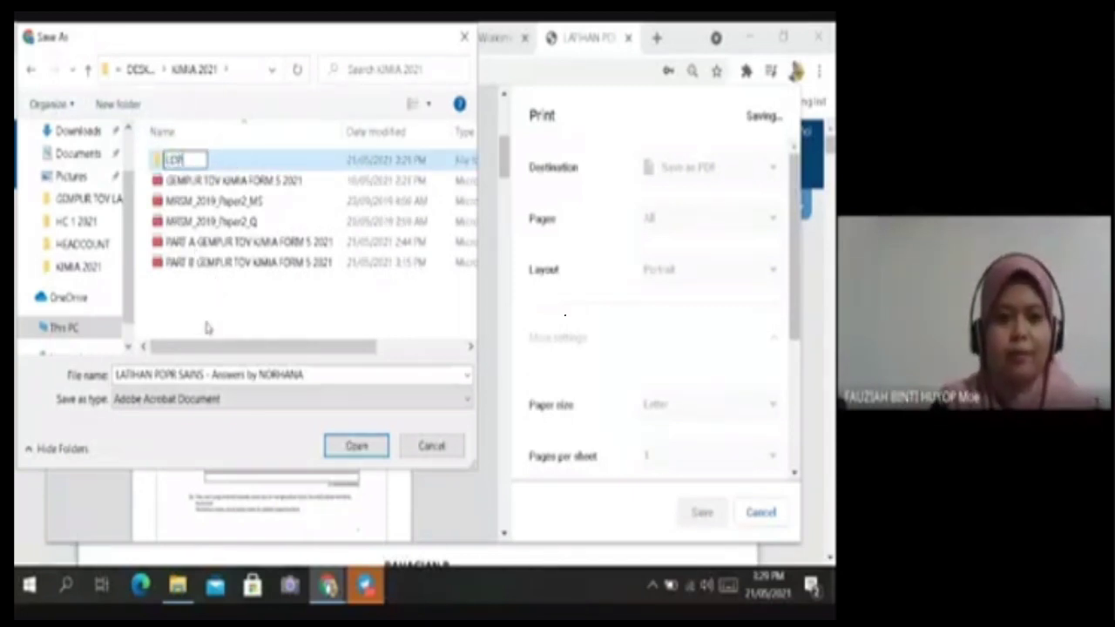
key(Return)
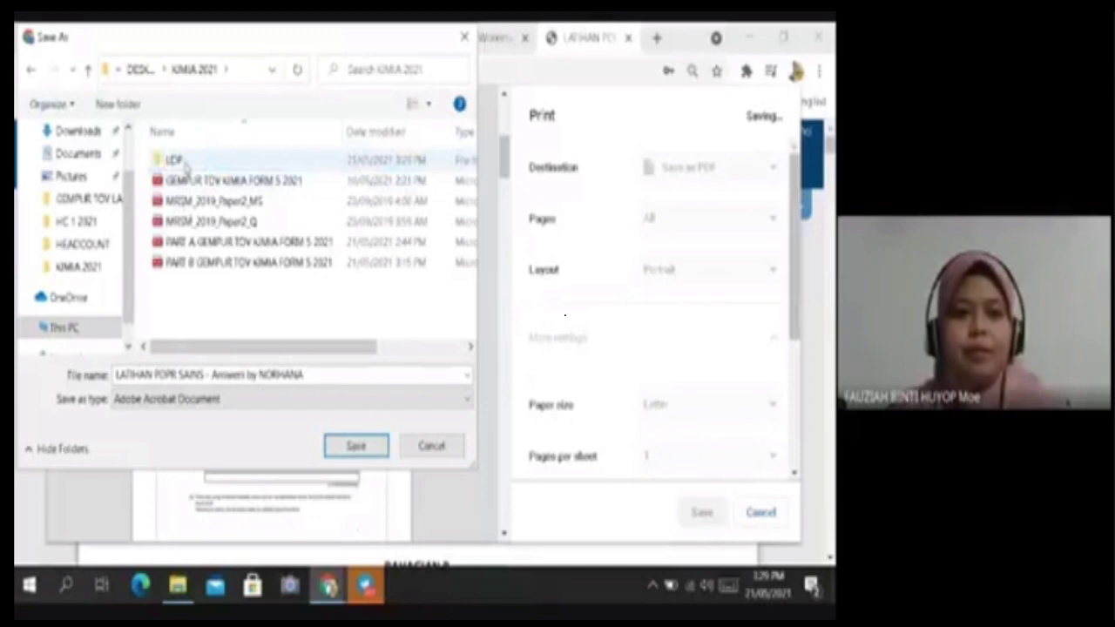
double_click(186, 164)
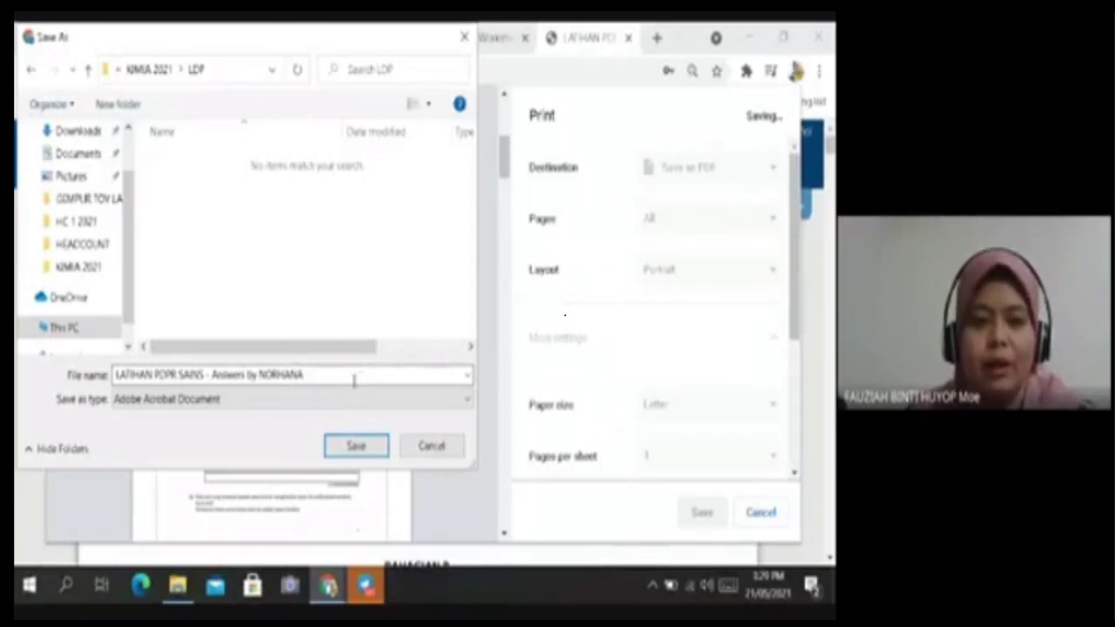
click(356, 448)
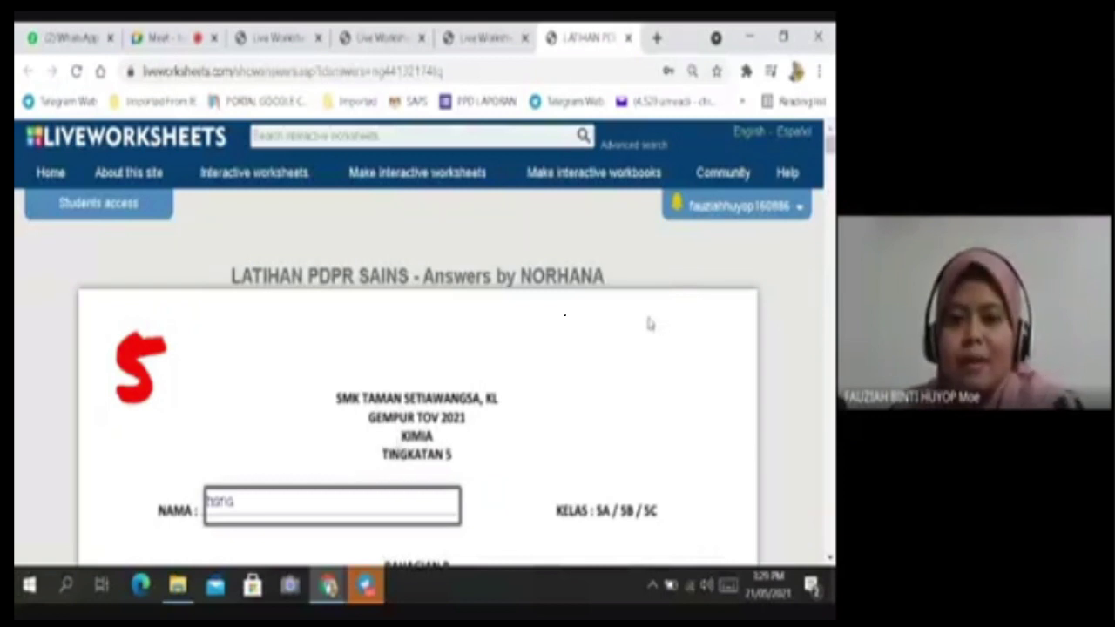
Filter My mail box to the last grade level, leaving one PART A KIMIA F4 GEMPUR submission scored 2.7.
click(739, 216)
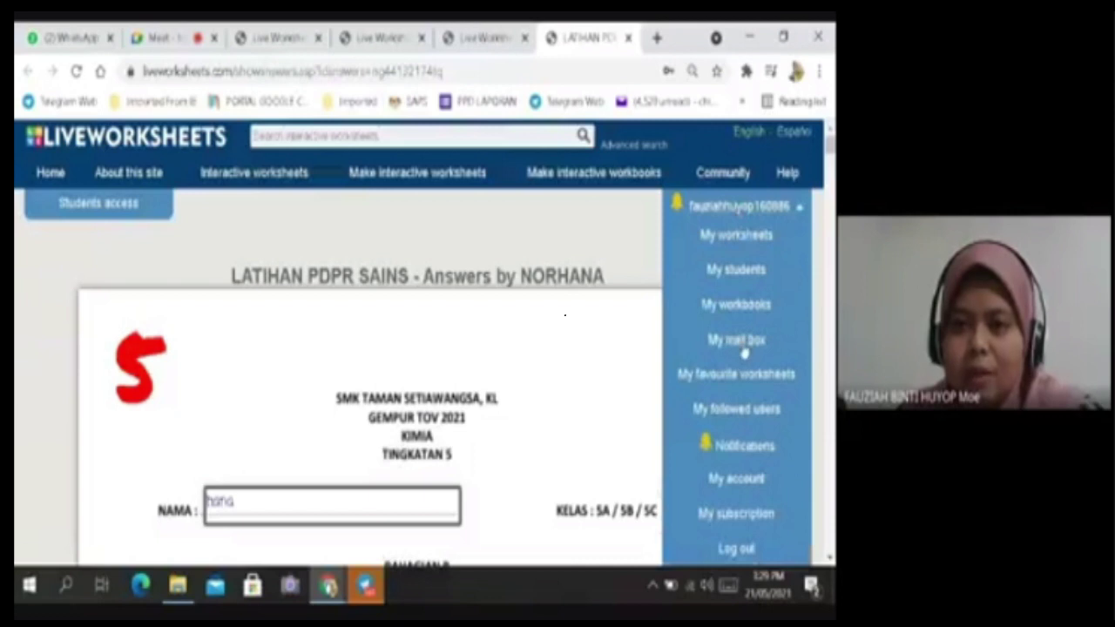
click(744, 344)
click(424, 362)
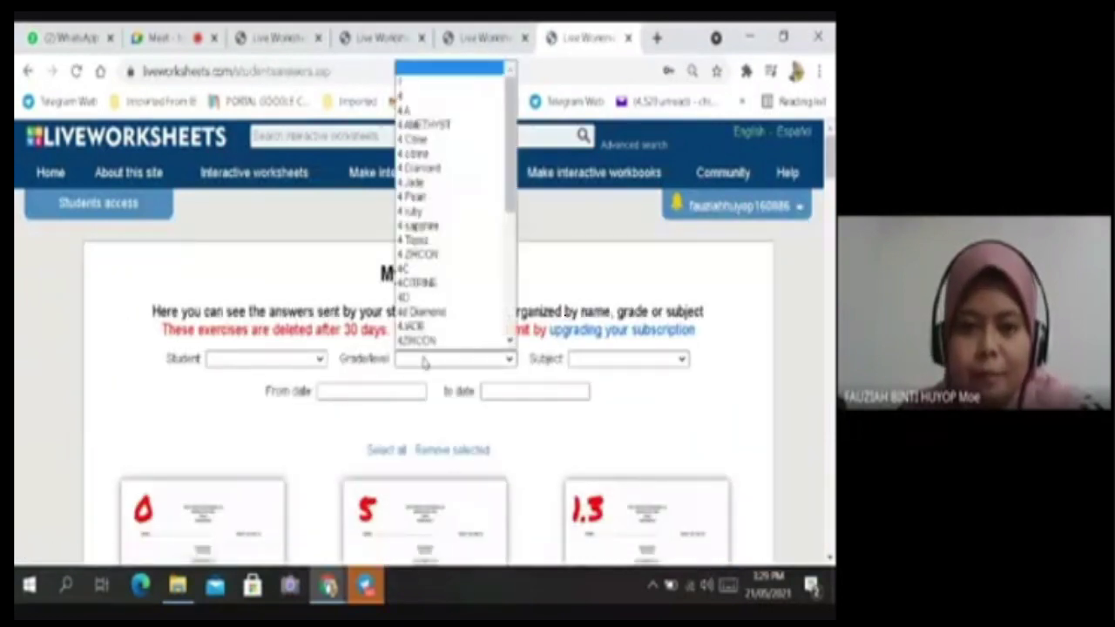
scroll(432, 347, down, 5)
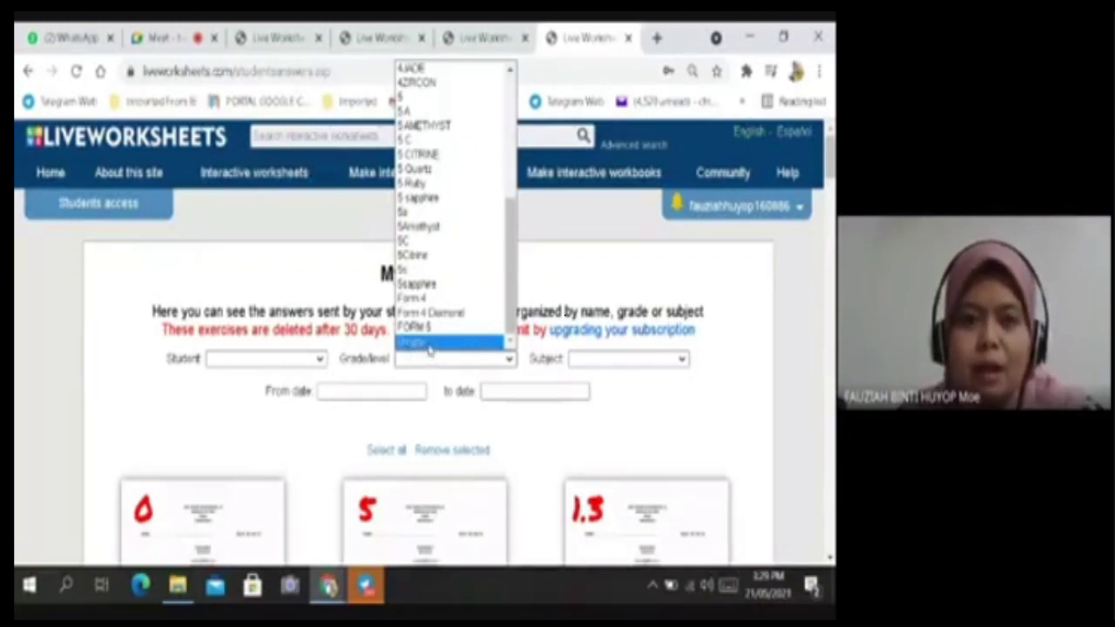
click(433, 344)
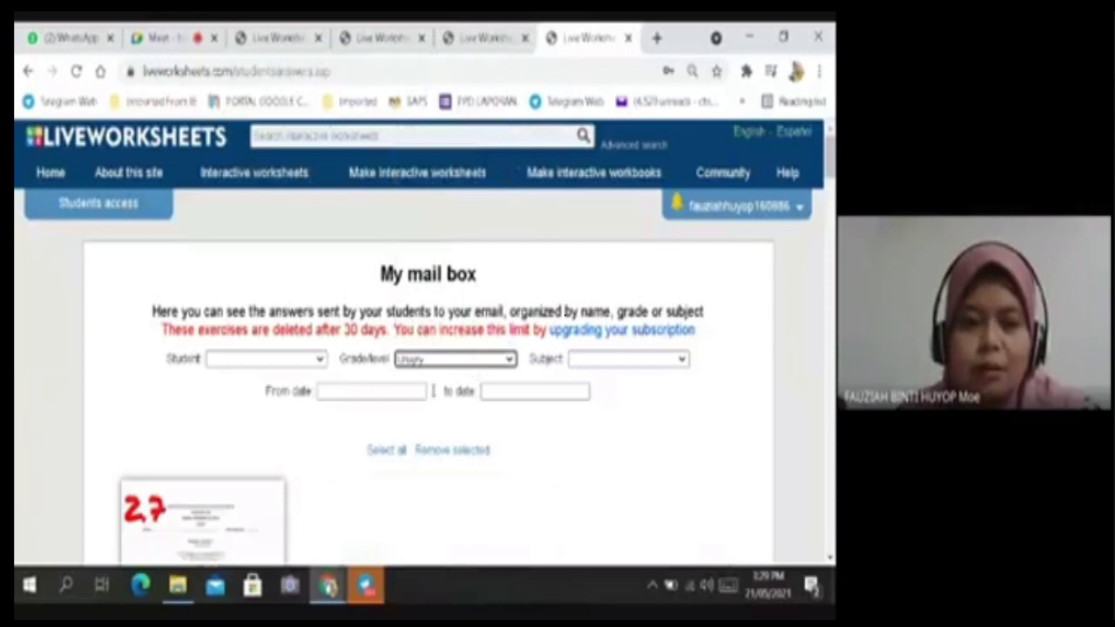
scroll(358, 428, down, 5)
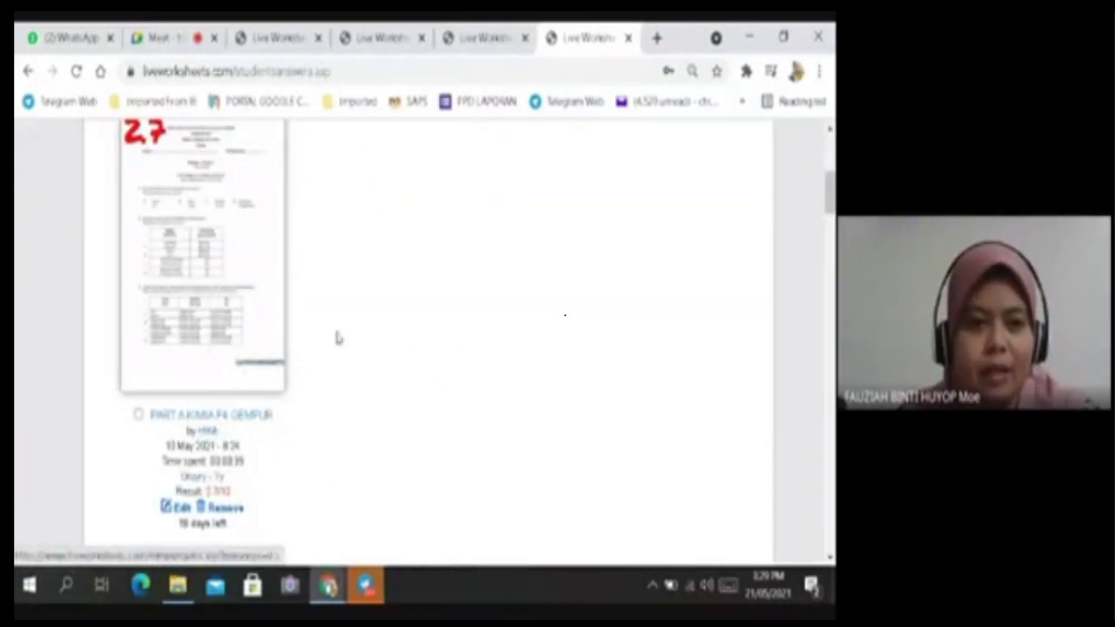
scroll(255, 311, up, 2)
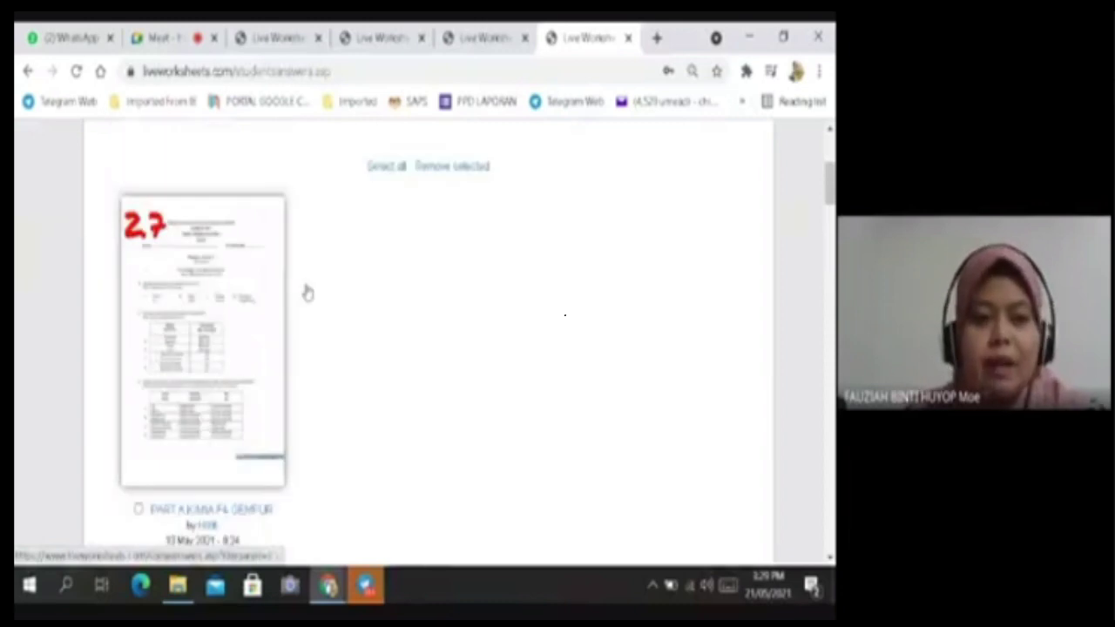
scroll(221, 308, up, 6)
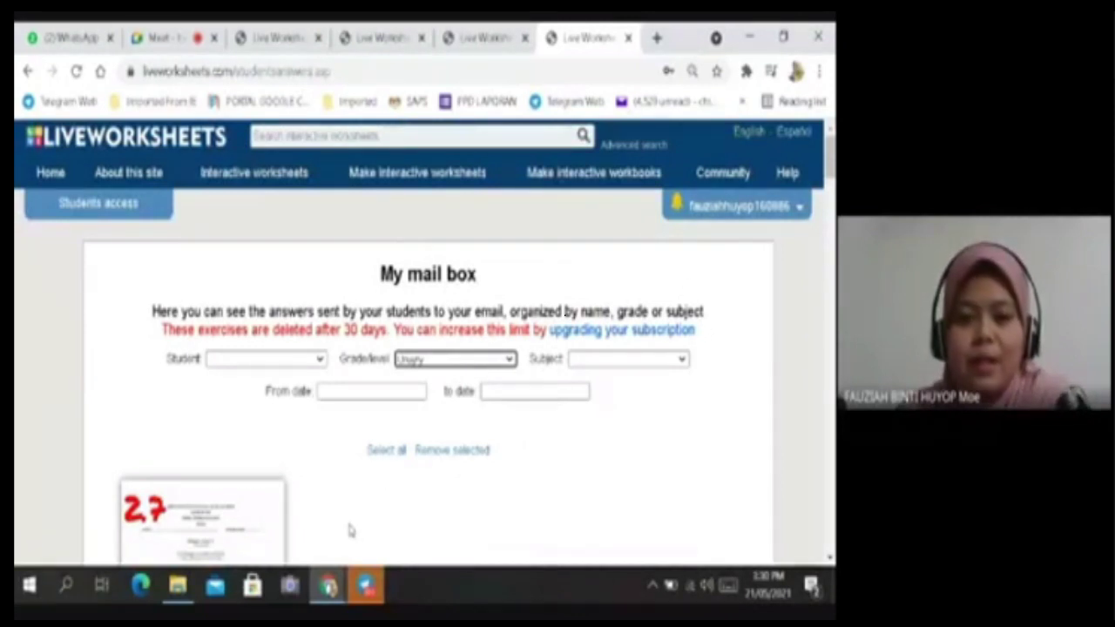
Glance at the KIMIA 2021 folder, then return to Chrome's Google Meet tab.
click(183, 590)
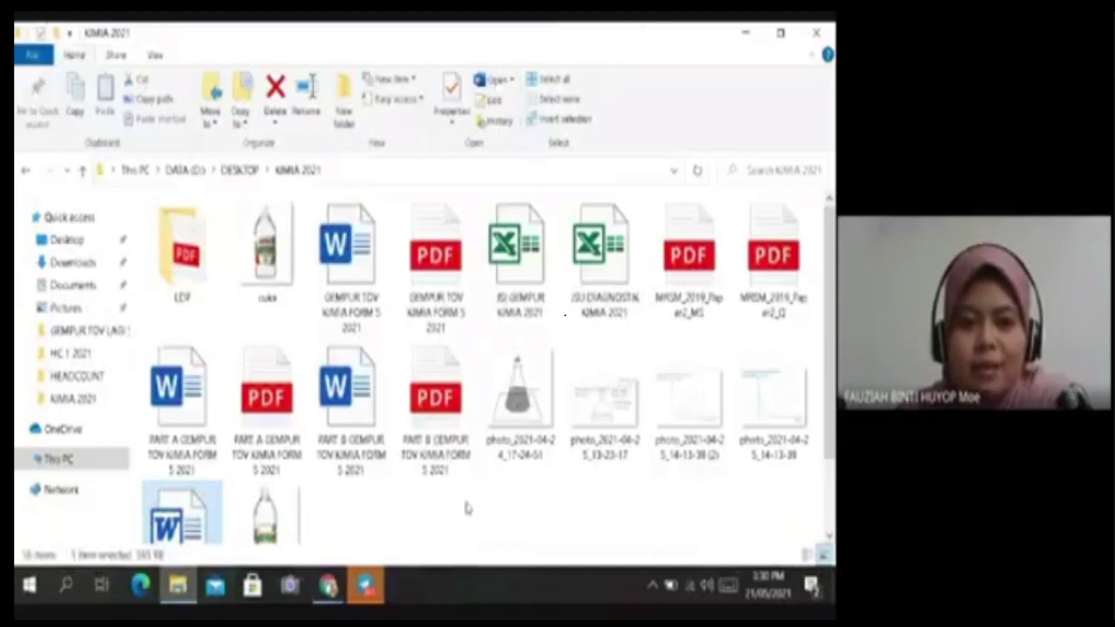
click(466, 508)
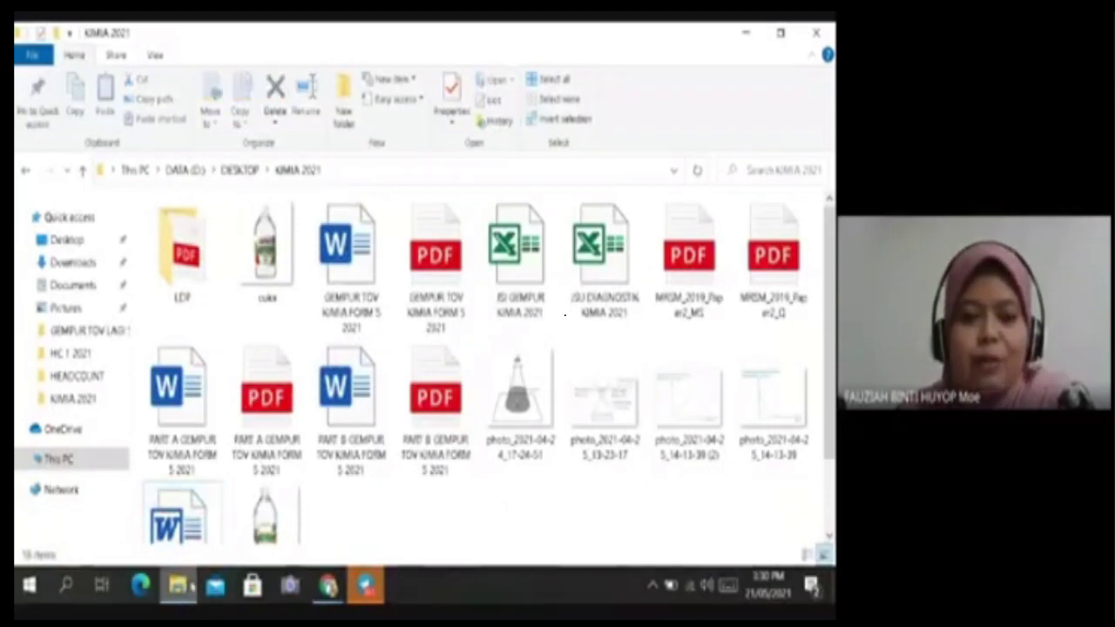
mouse_move(329, 594)
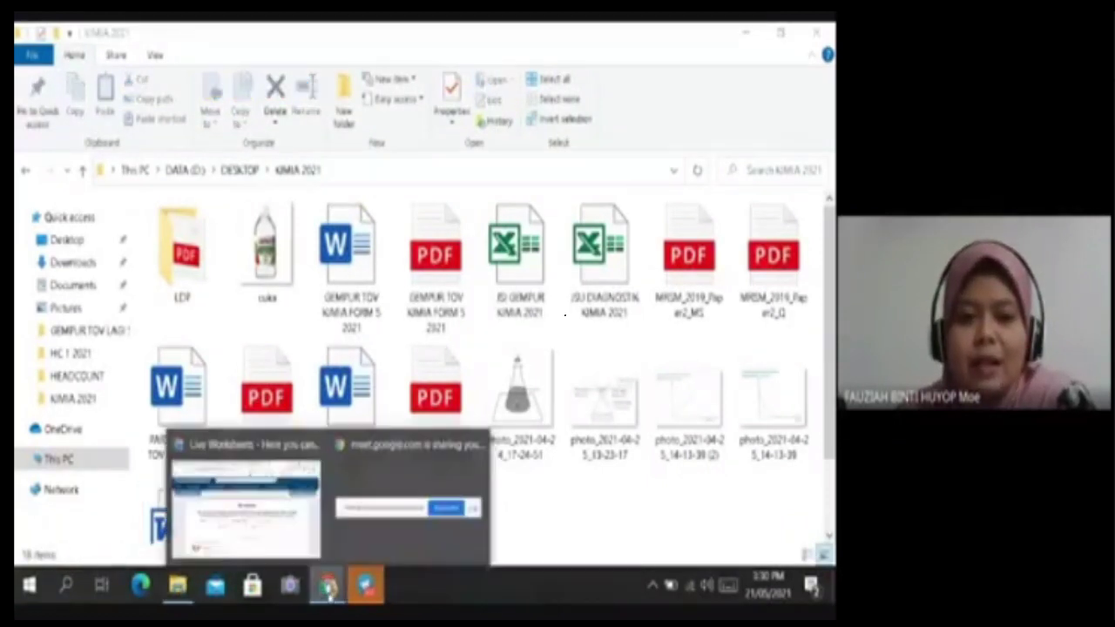
click(279, 451)
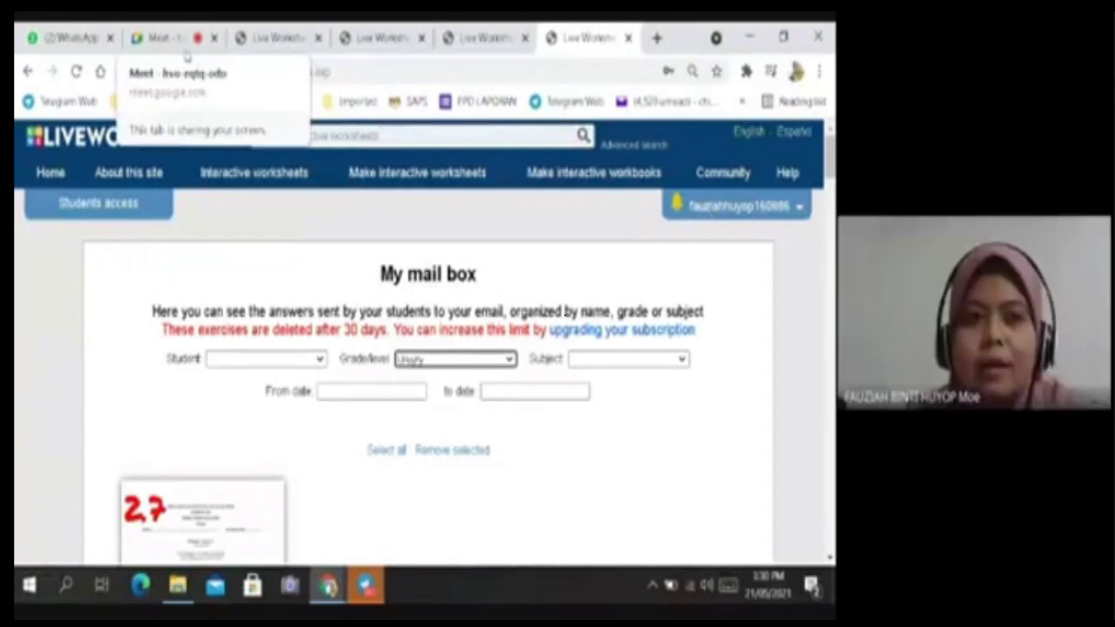
click(162, 39)
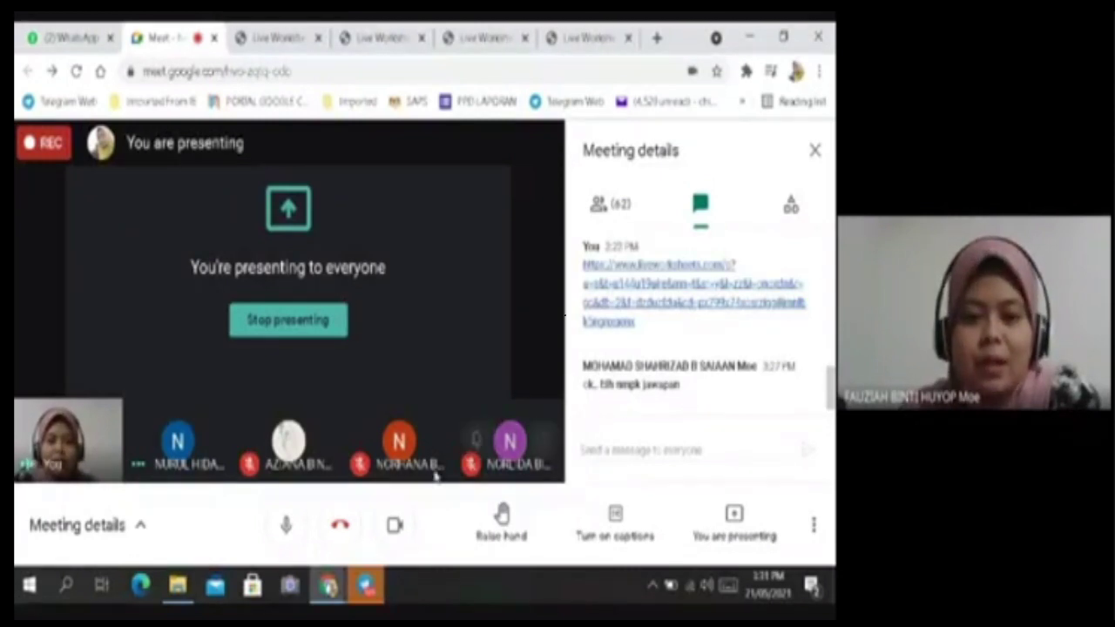
Restore the KIMIA 2021 File Explorer window, showing the new LDP folder.
mouse_move(176, 592)
click(185, 503)
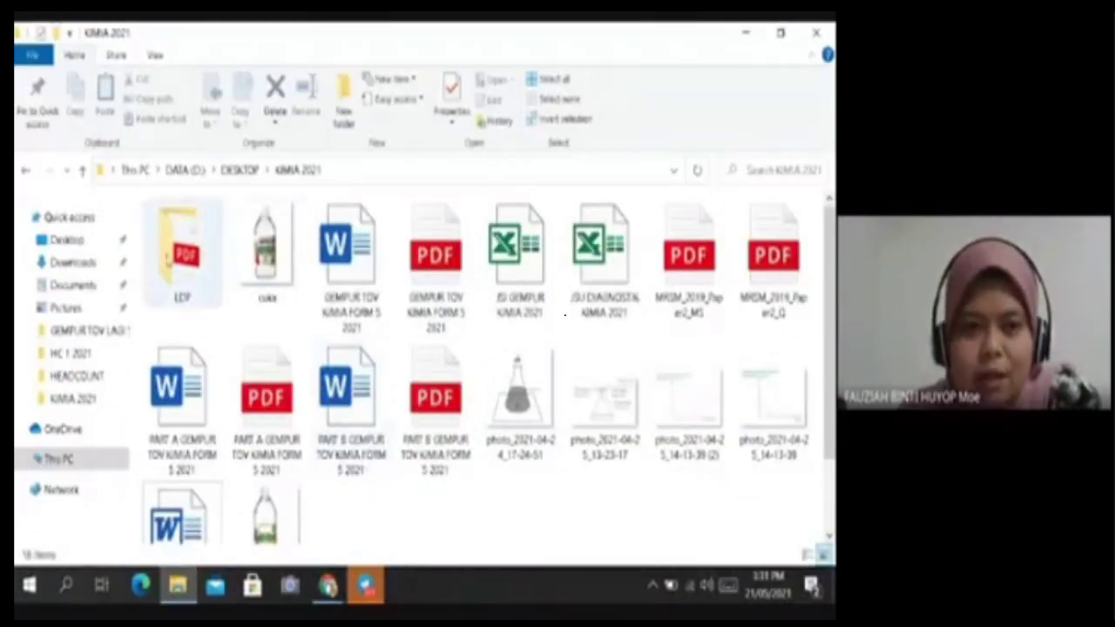
Open the LATIHAN PDPR SAINS answers PDF from LDP in Adobe Acrobat Reader DC.
double_click(168, 253)
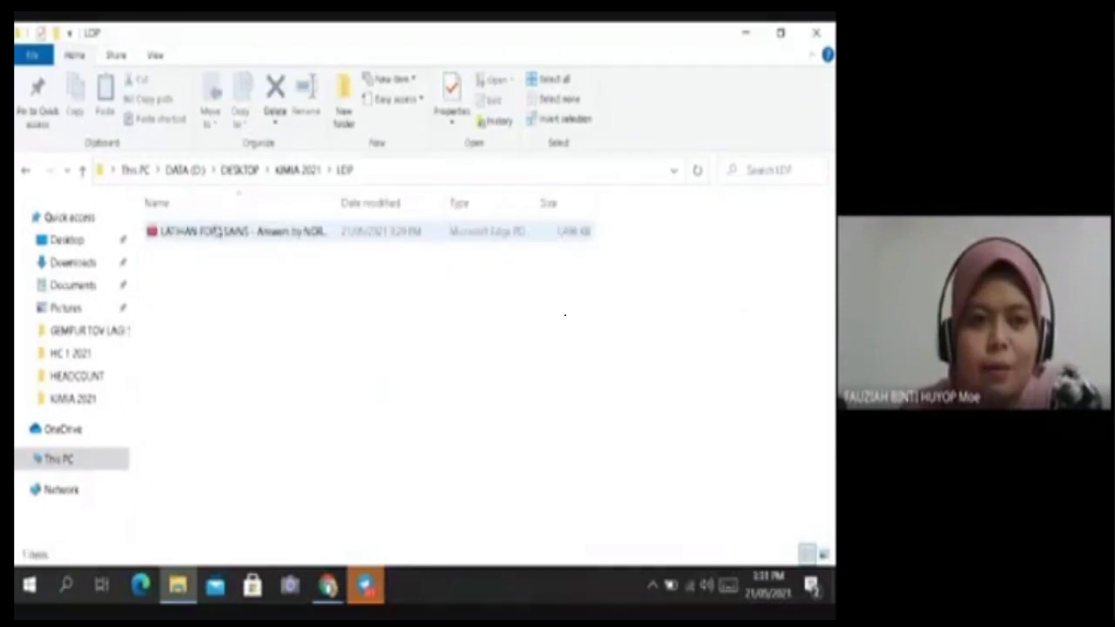
click(283, 233)
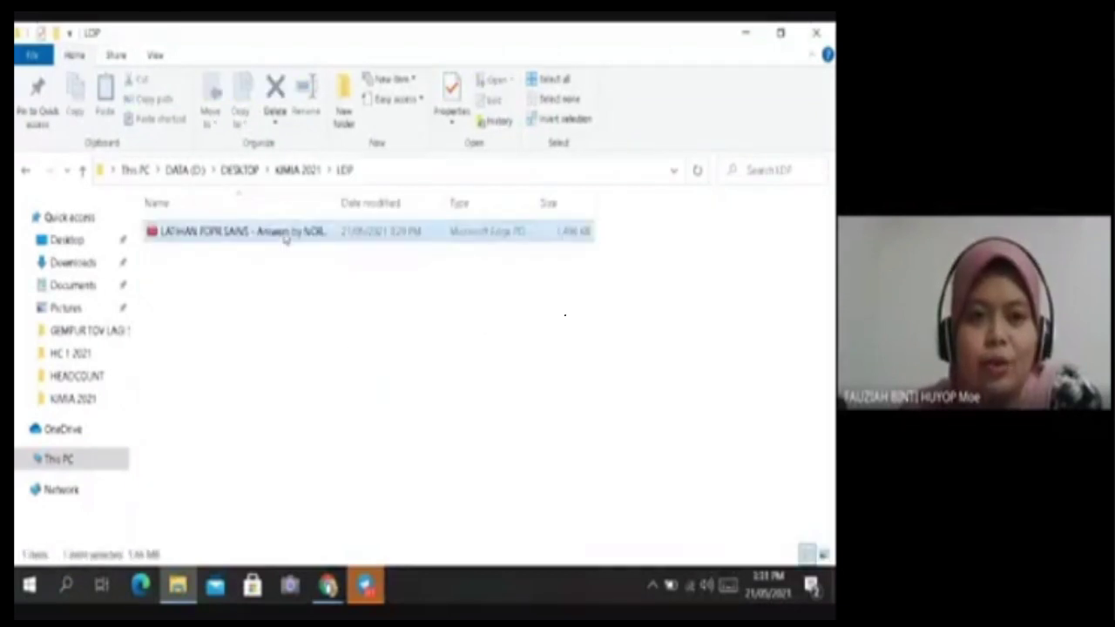
click(194, 256)
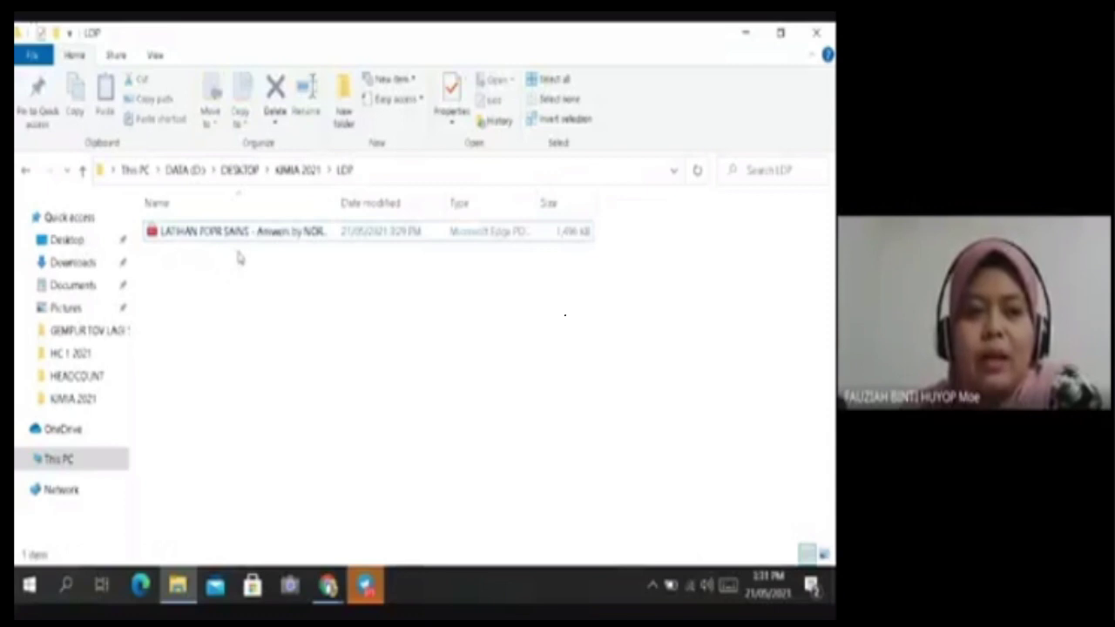
click(331, 241)
click(312, 330)
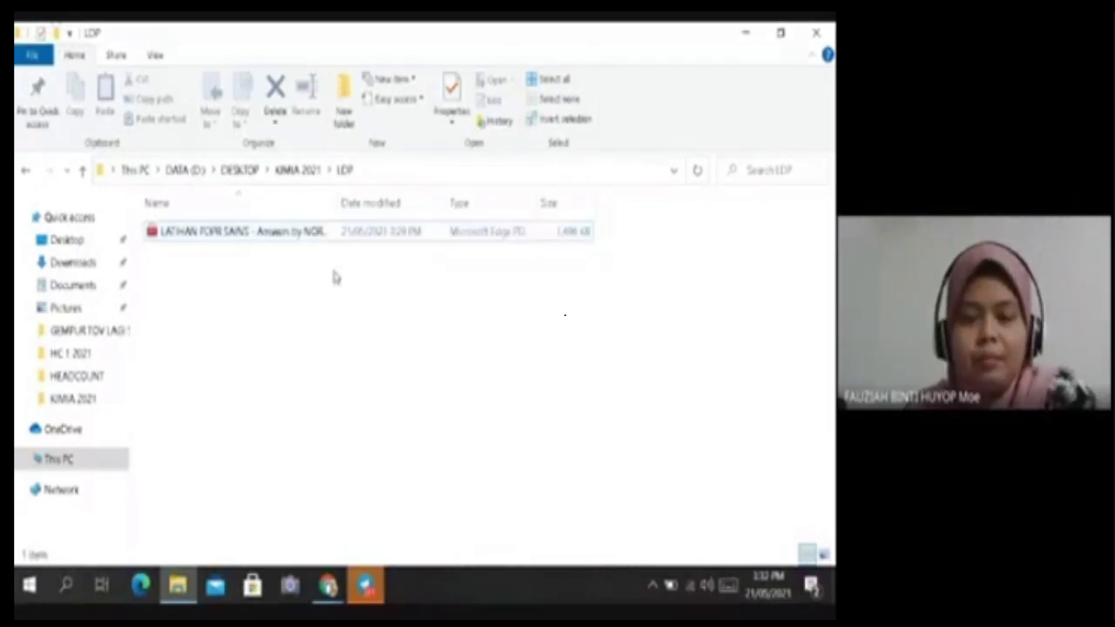
right_click(241, 235)
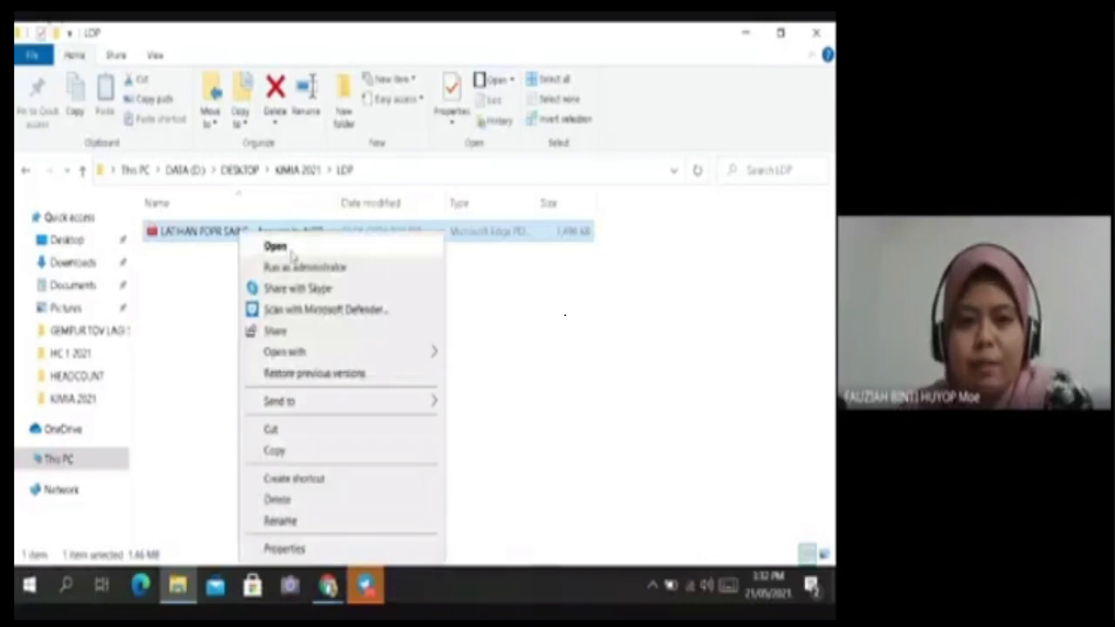
mouse_move(355, 357)
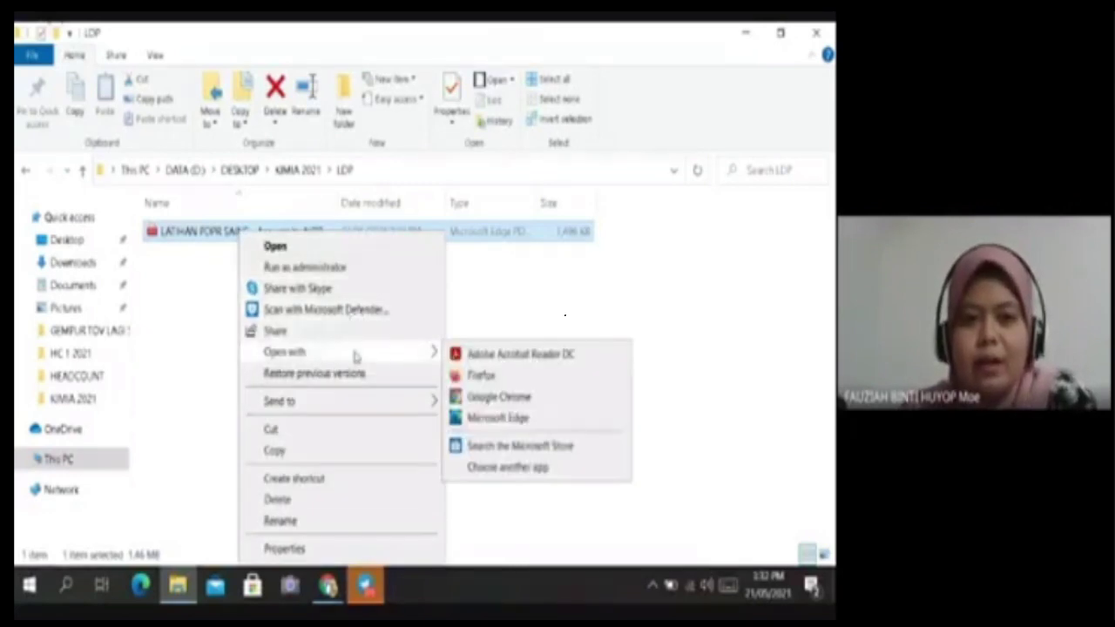
click(513, 354)
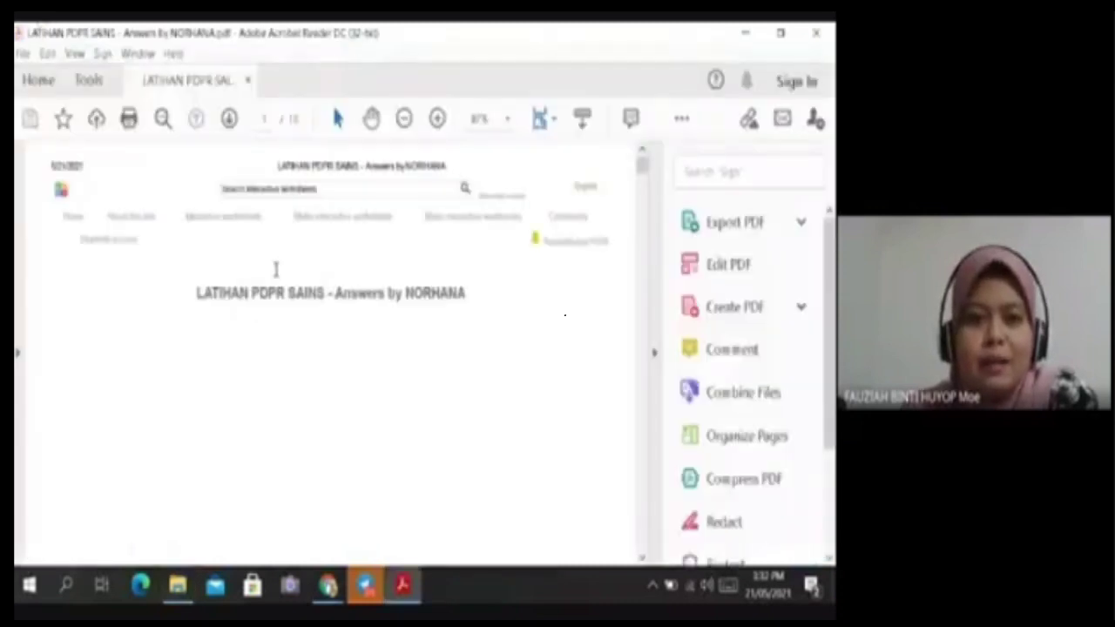
Hide the side tools and dismiss the set-Reader-as-default prompt and overlay.
click(657, 357)
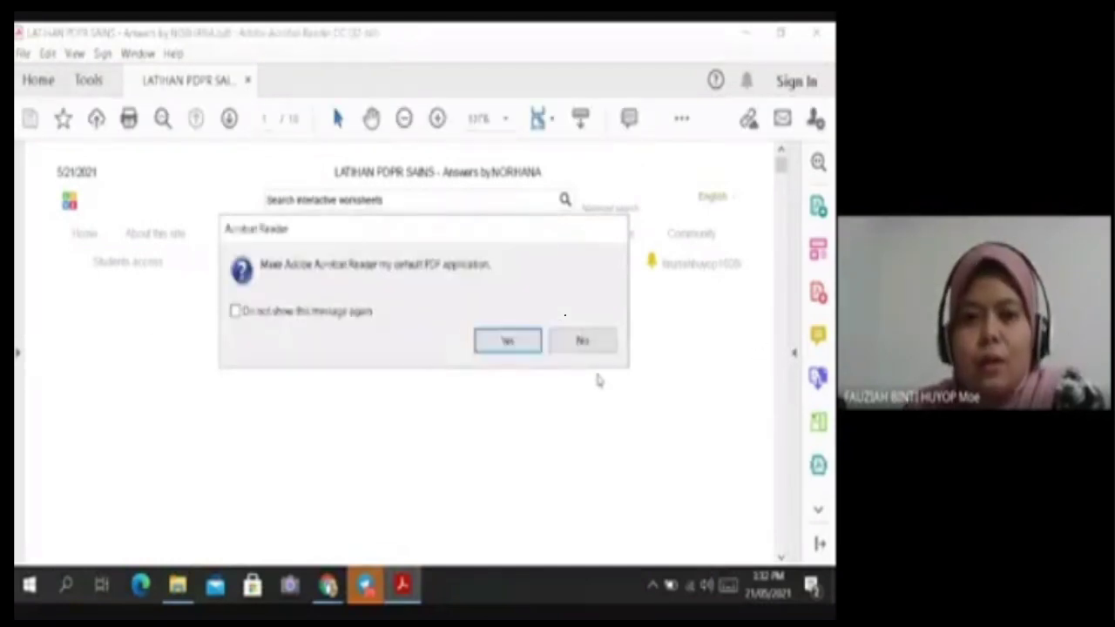
click(513, 347)
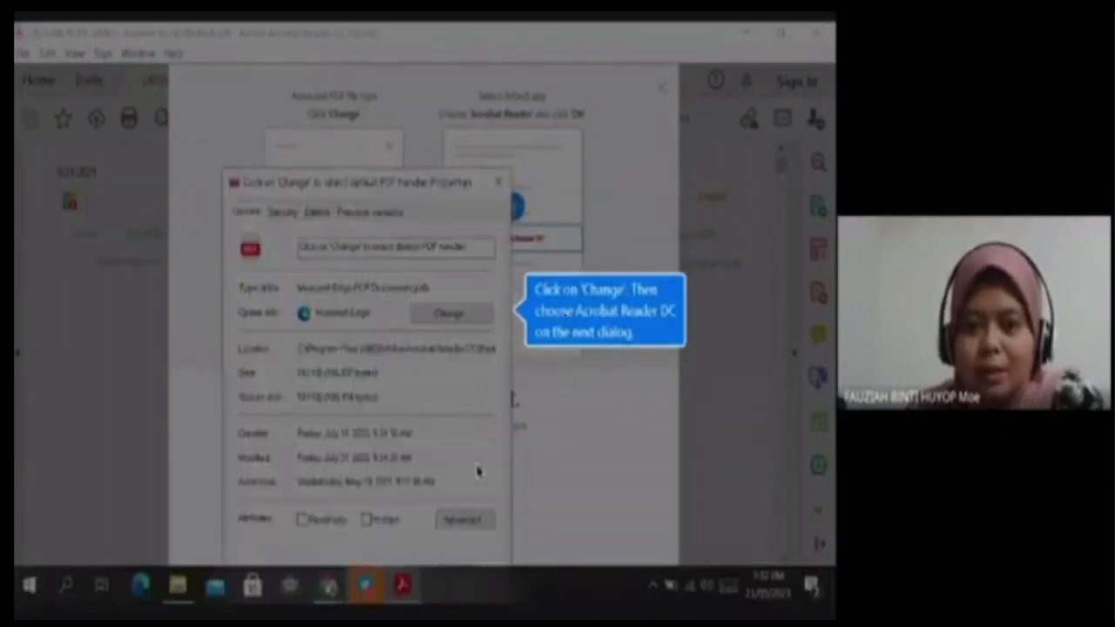
click(471, 531)
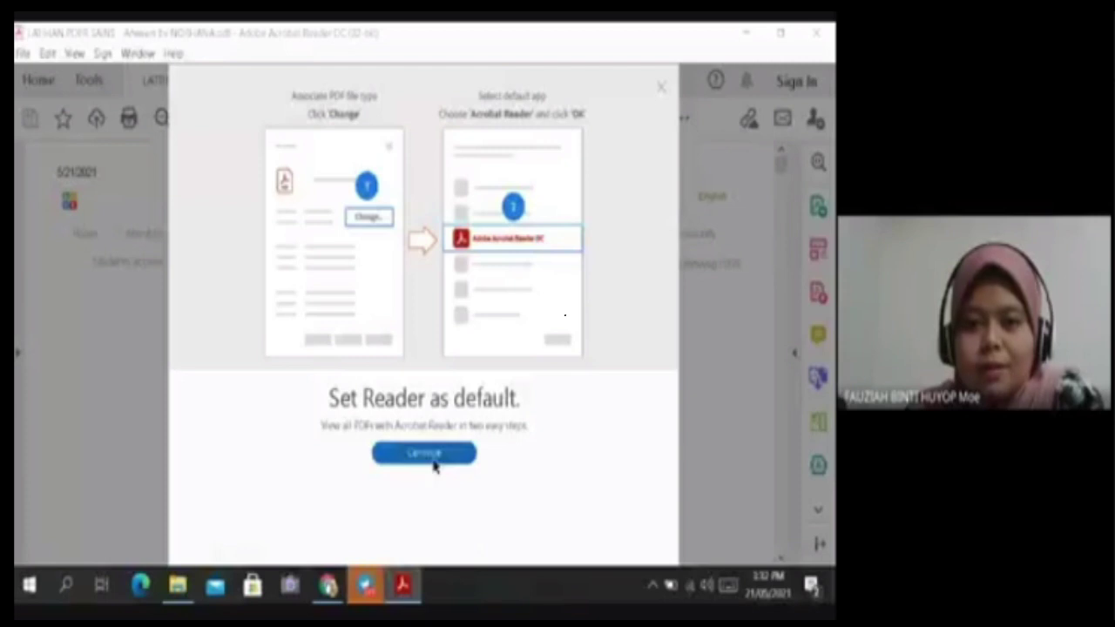
click(662, 90)
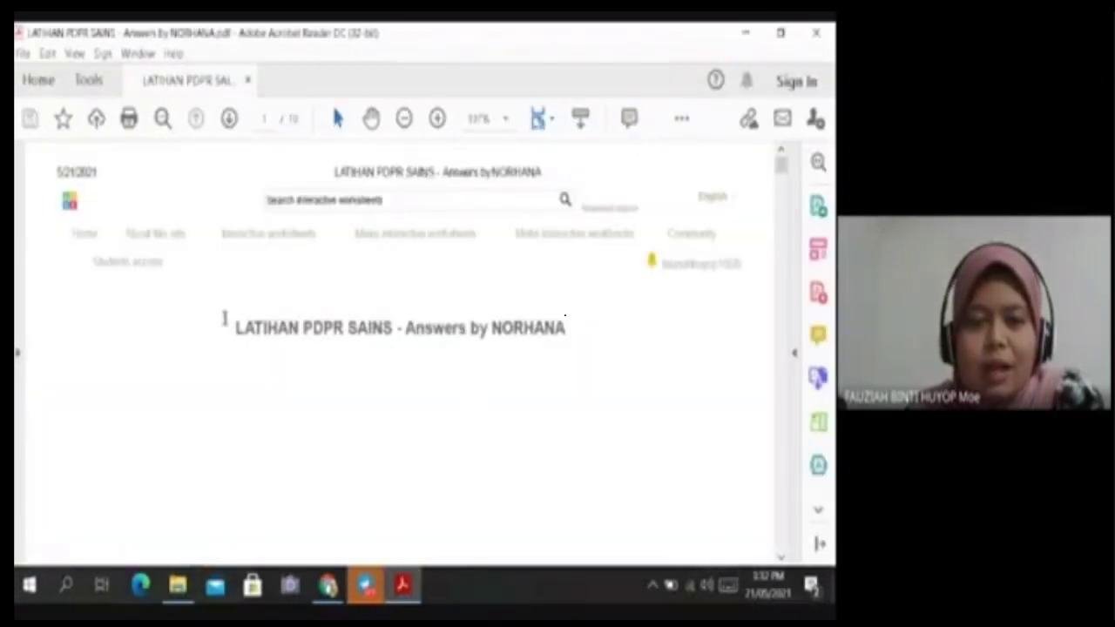
Glance over the answers PDF, then close Acrobat Reader.
scroll(502, 278, down, 5)
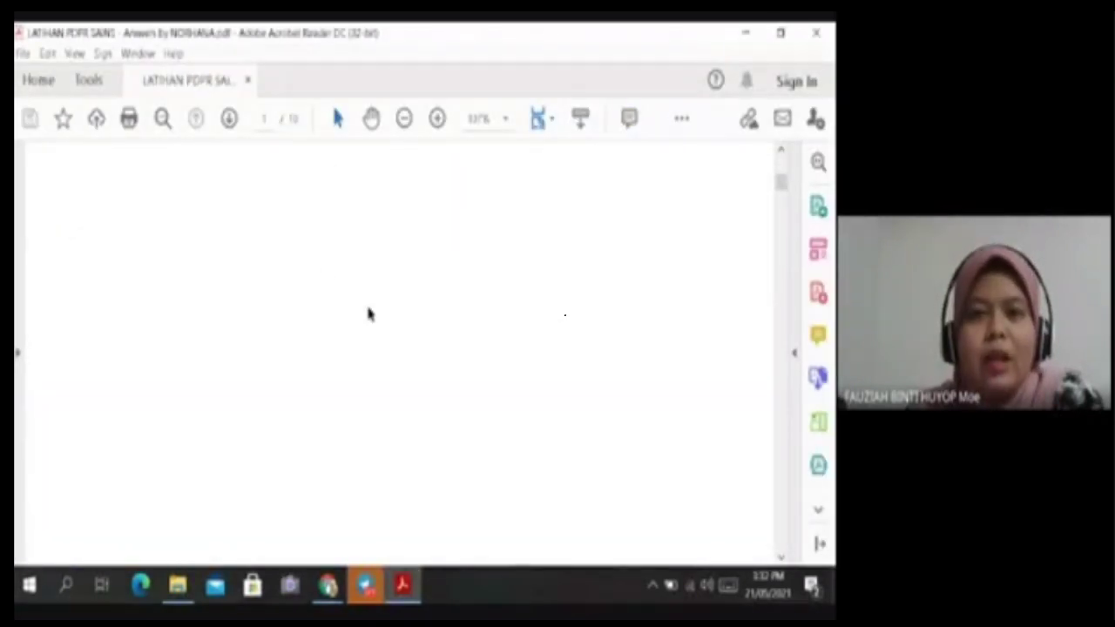
scroll(368, 310, up, 5)
scroll(367, 306, down, 5)
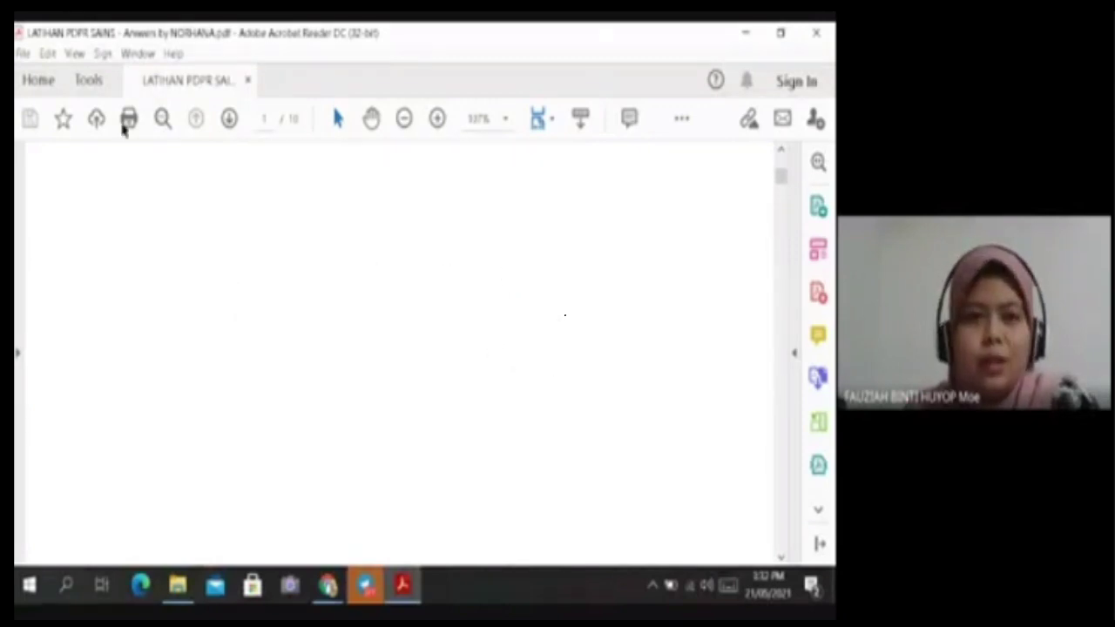
click(816, 32)
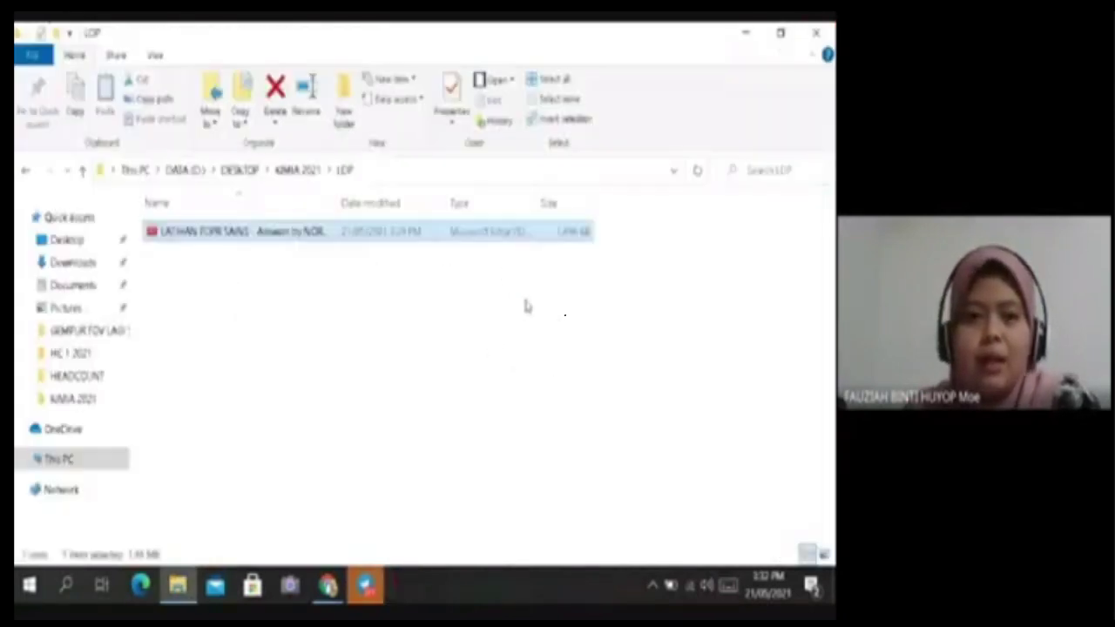
Open the LATIHAN PDPR SAINS answers PDF from the LDP folder with Microsoft Edge.
click(209, 292)
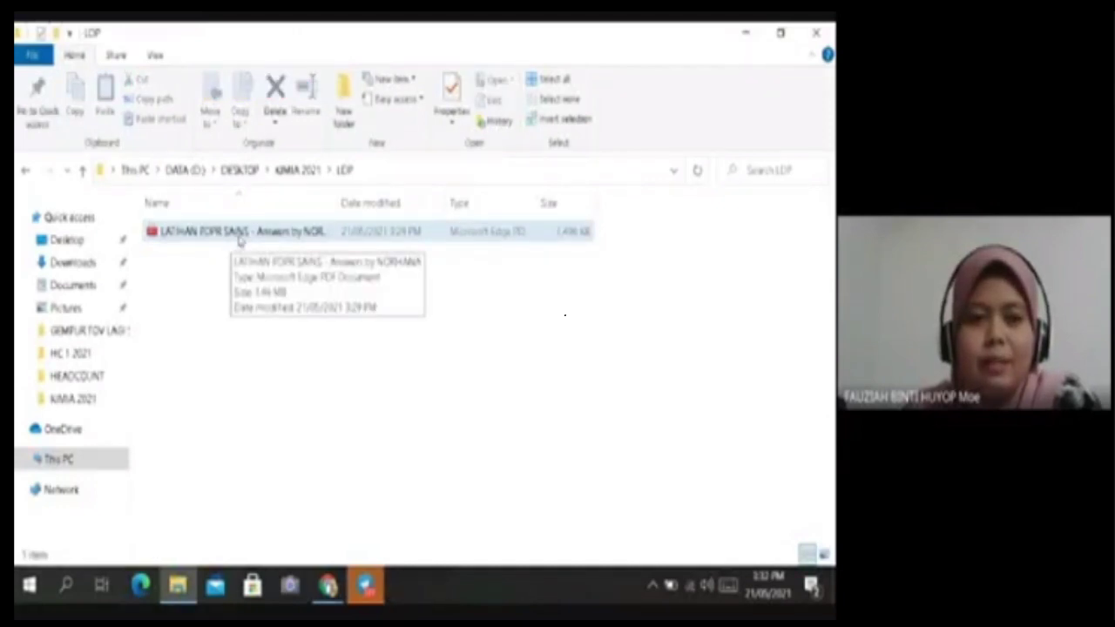
right_click(244, 237)
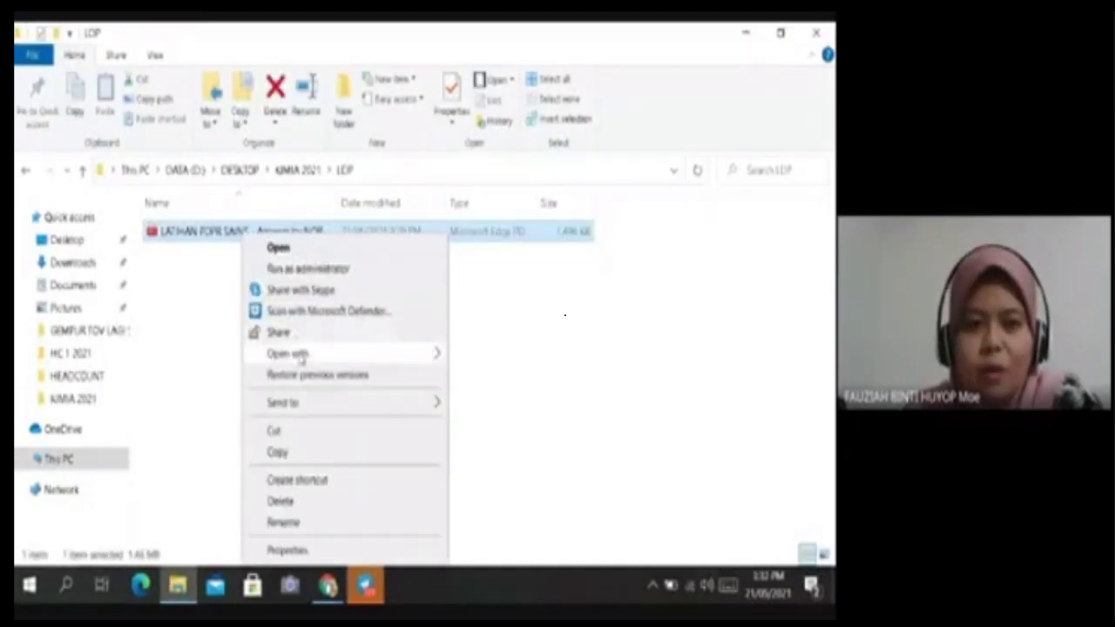
mouse_move(344, 357)
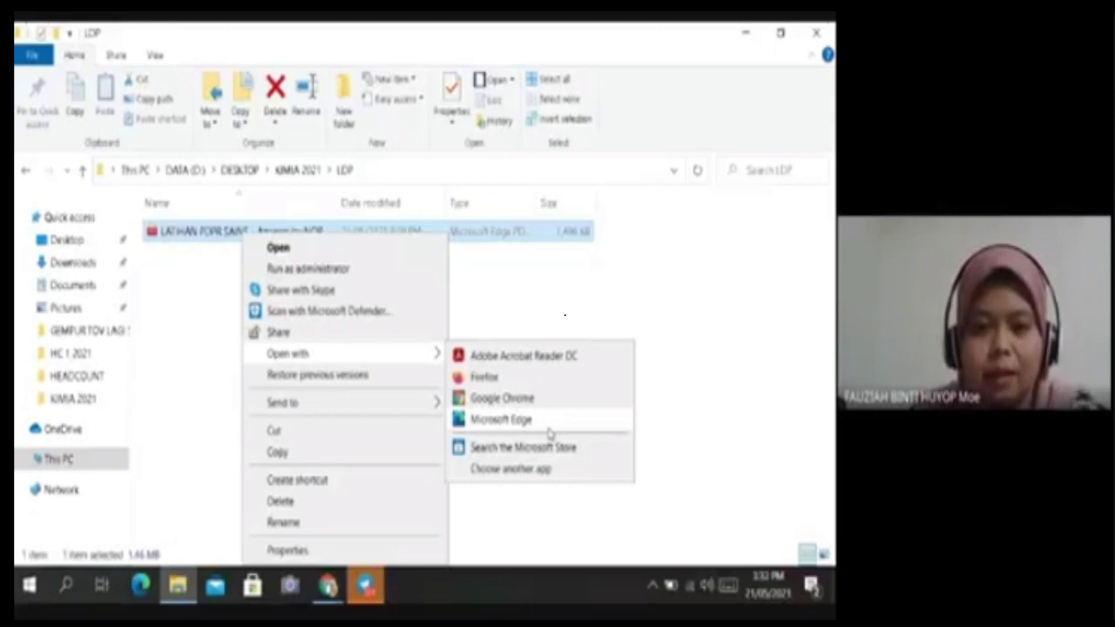
click(525, 422)
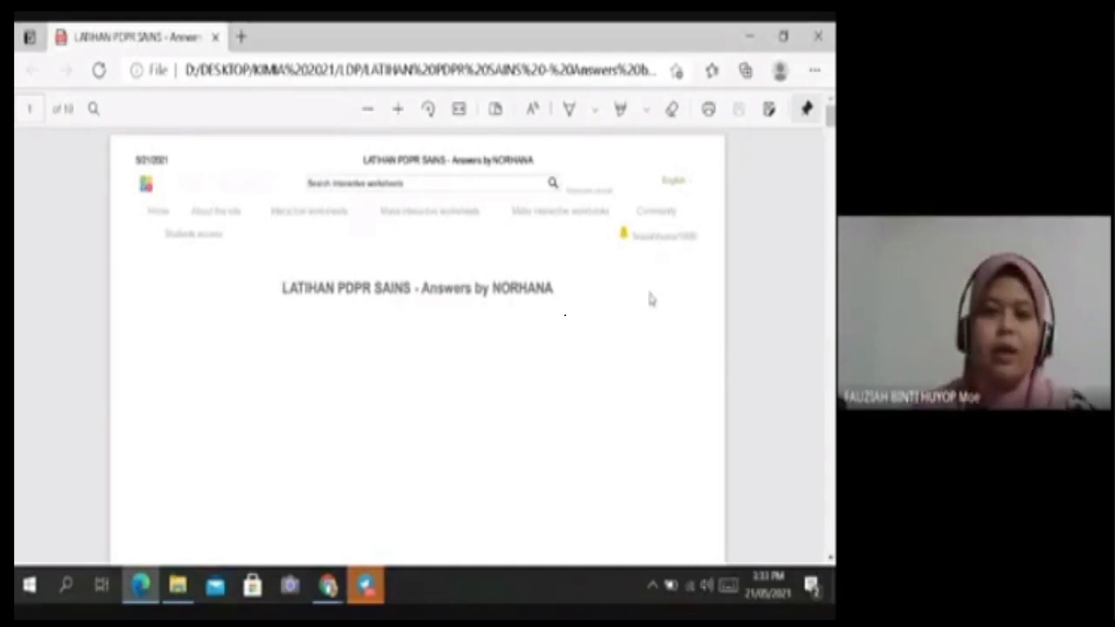
Scroll to the student's worksheet on page 2, then switch to the Google Meet Chrome window.
scroll(570, 301, down, 10)
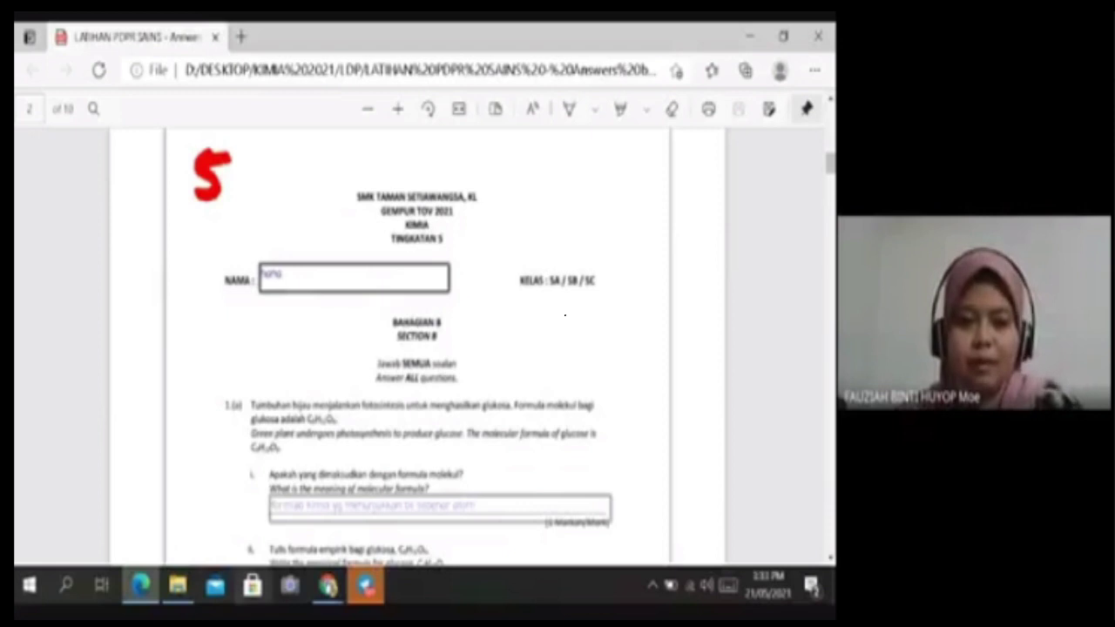
click(328, 586)
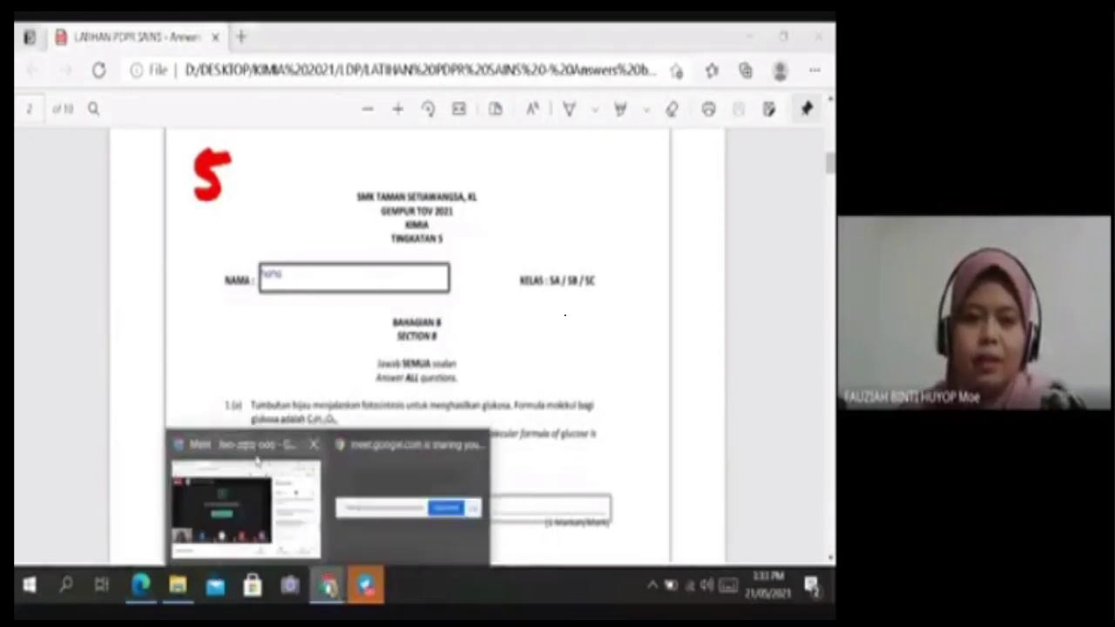
click(255, 459)
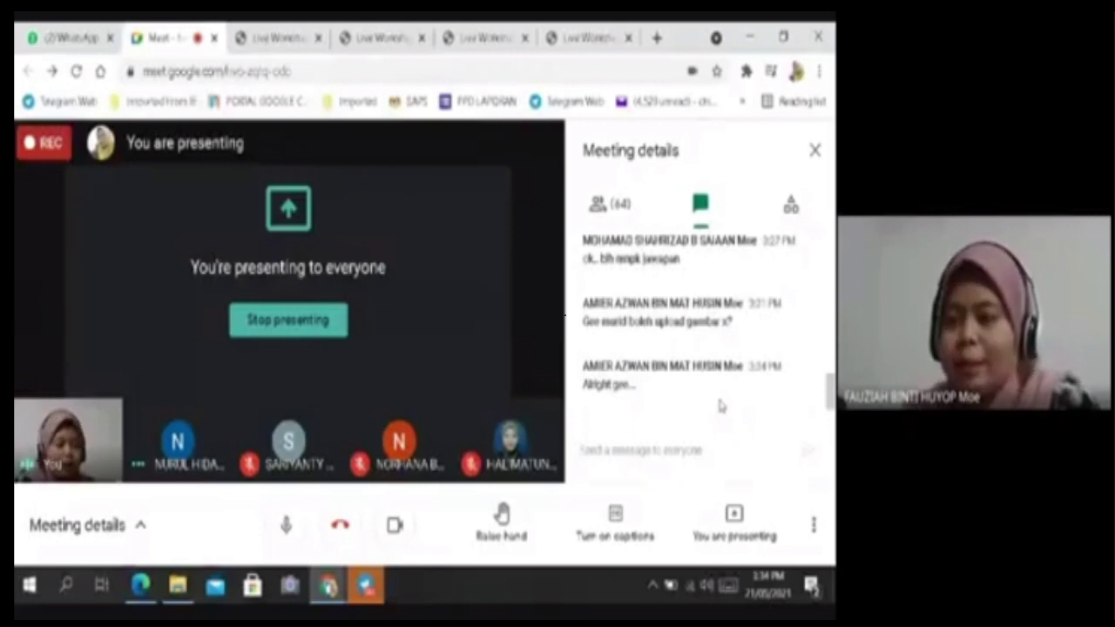
Minimize the open windows to clear the desktop, then bring the LDP folder back.
click(178, 583)
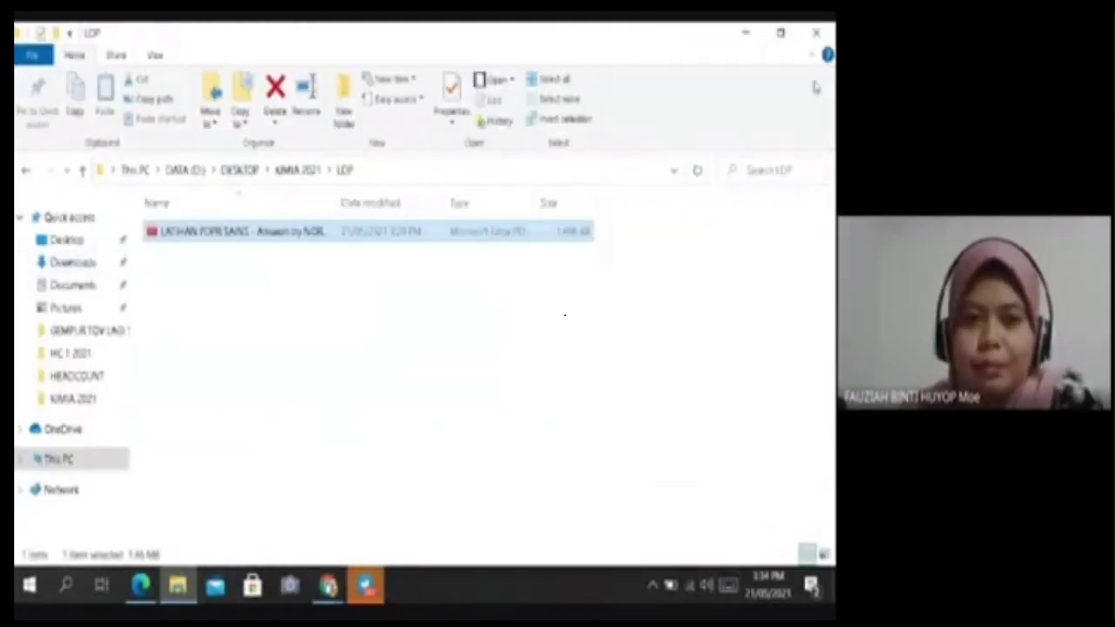
click(746, 33)
click(747, 35)
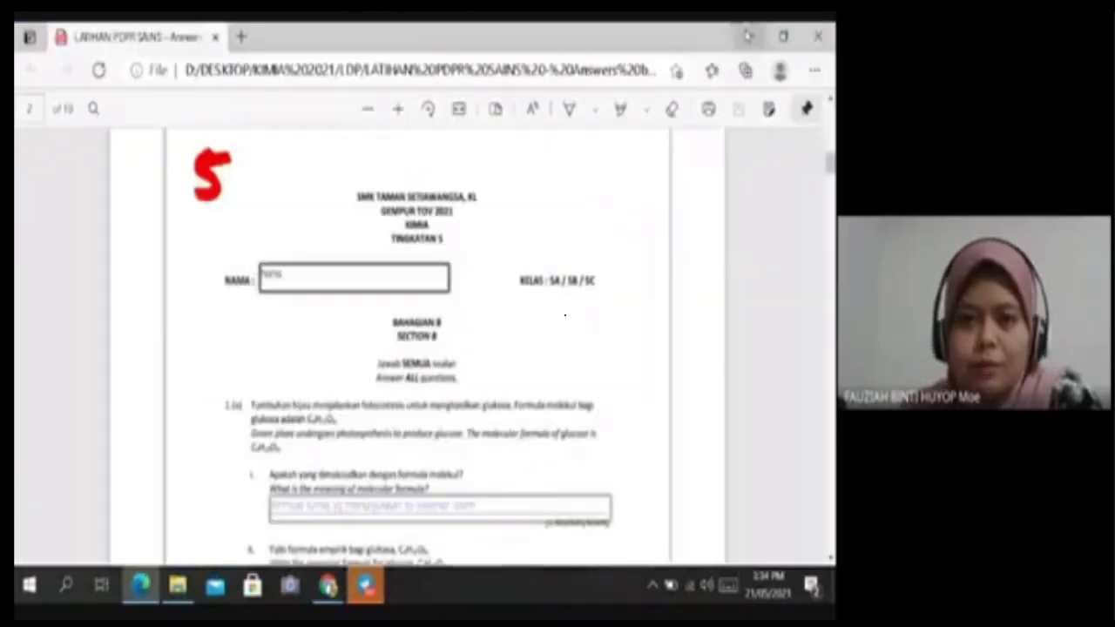
click(746, 35)
click(764, 35)
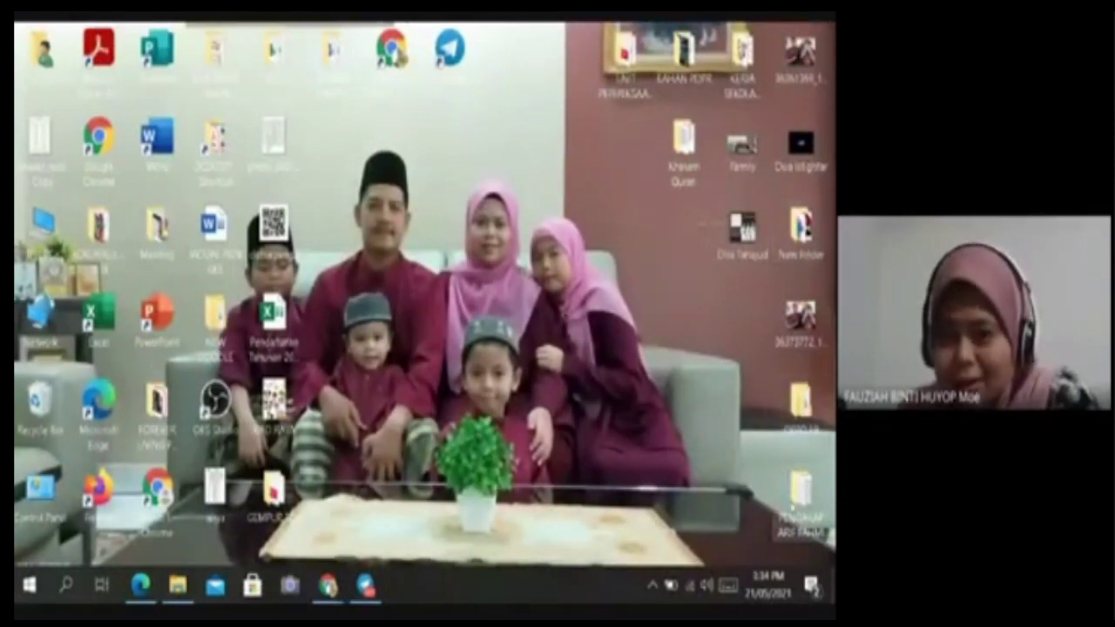
click(178, 585)
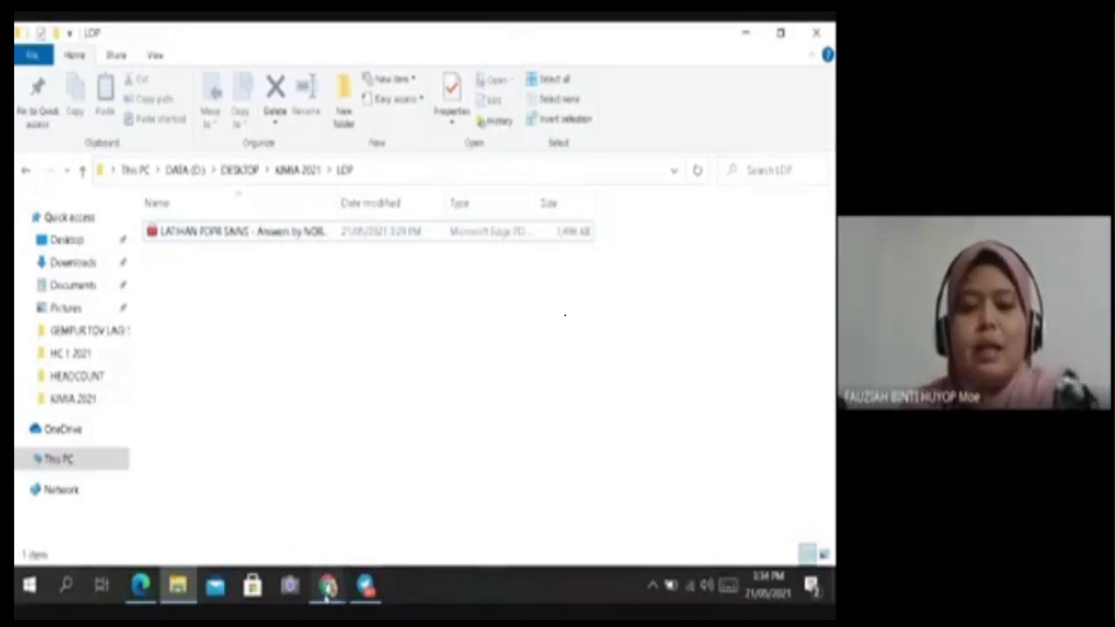
Check Google Meet and the Live Worksheets mail box, then return to the answers PDF in Edge.
click(328, 589)
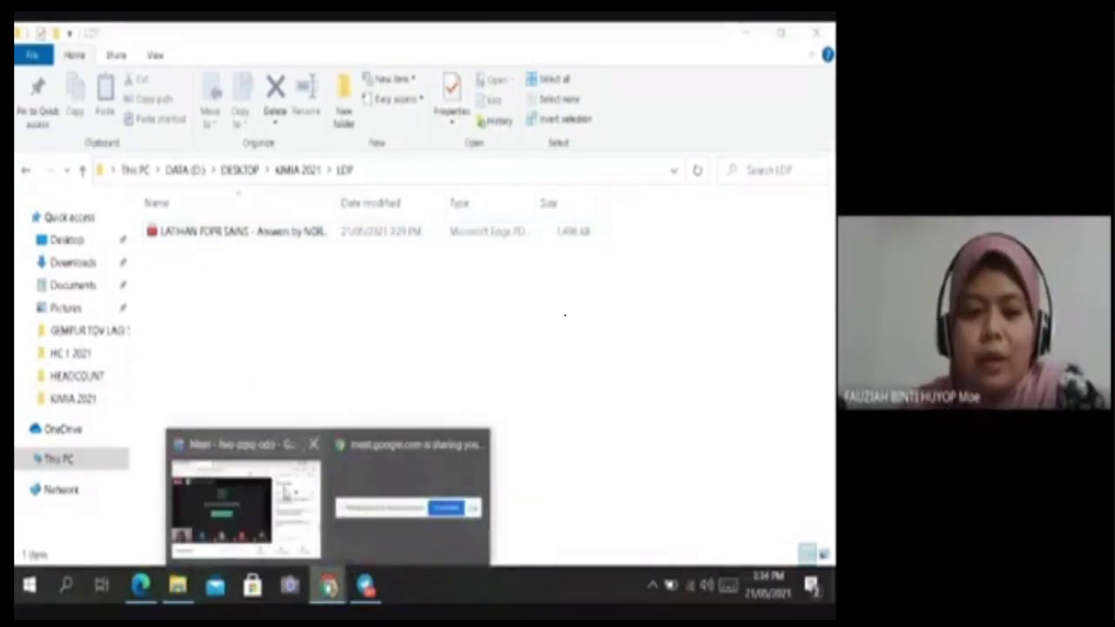
click(283, 489)
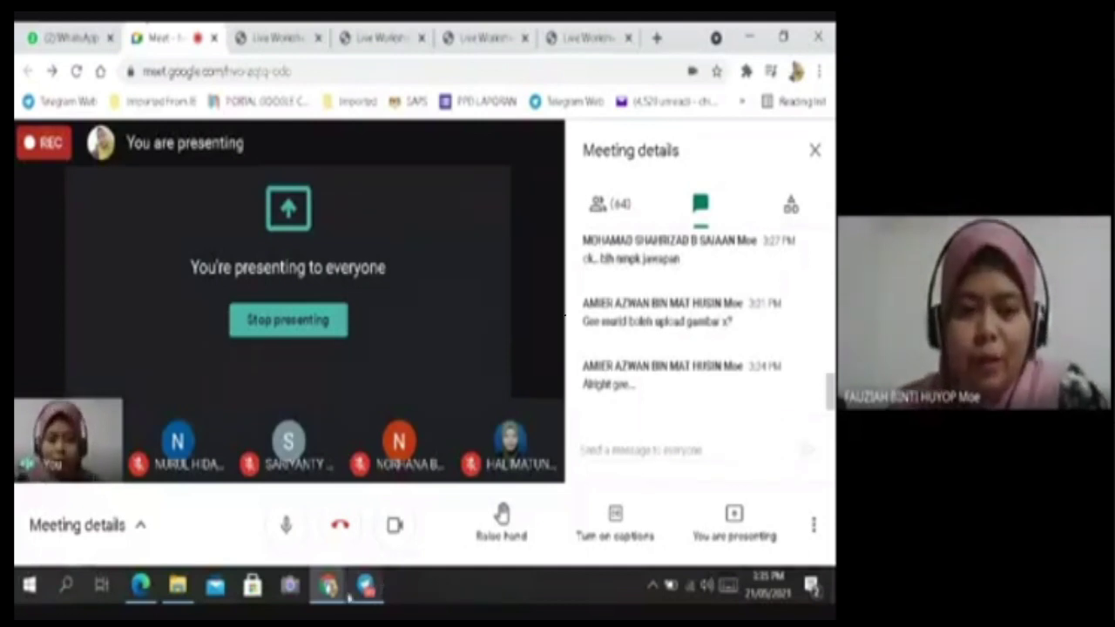
mouse_move(327, 585)
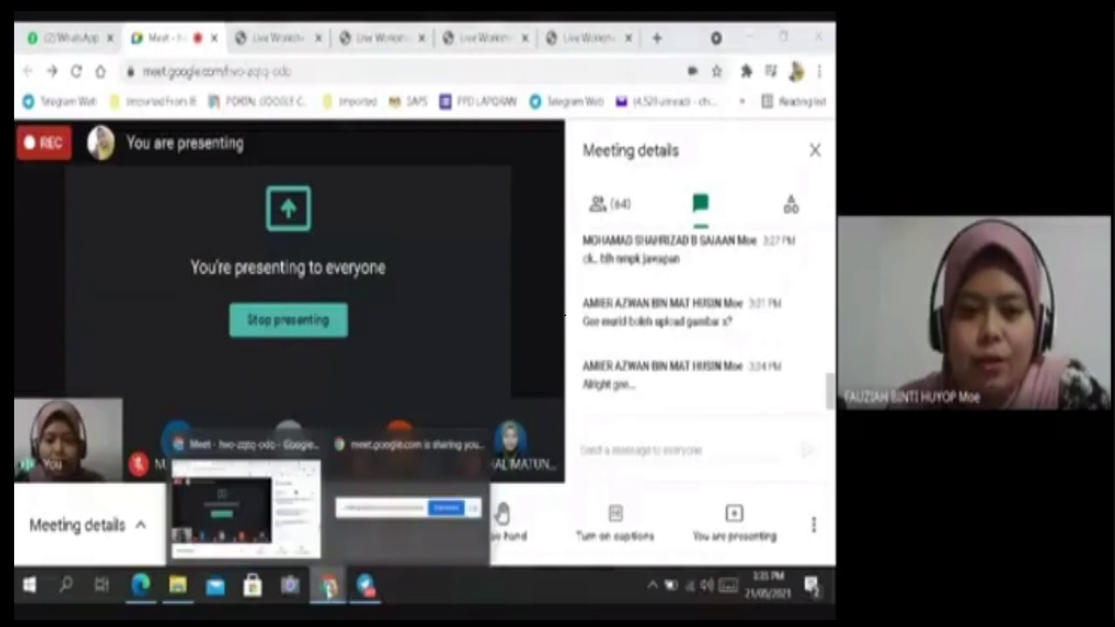
click(595, 39)
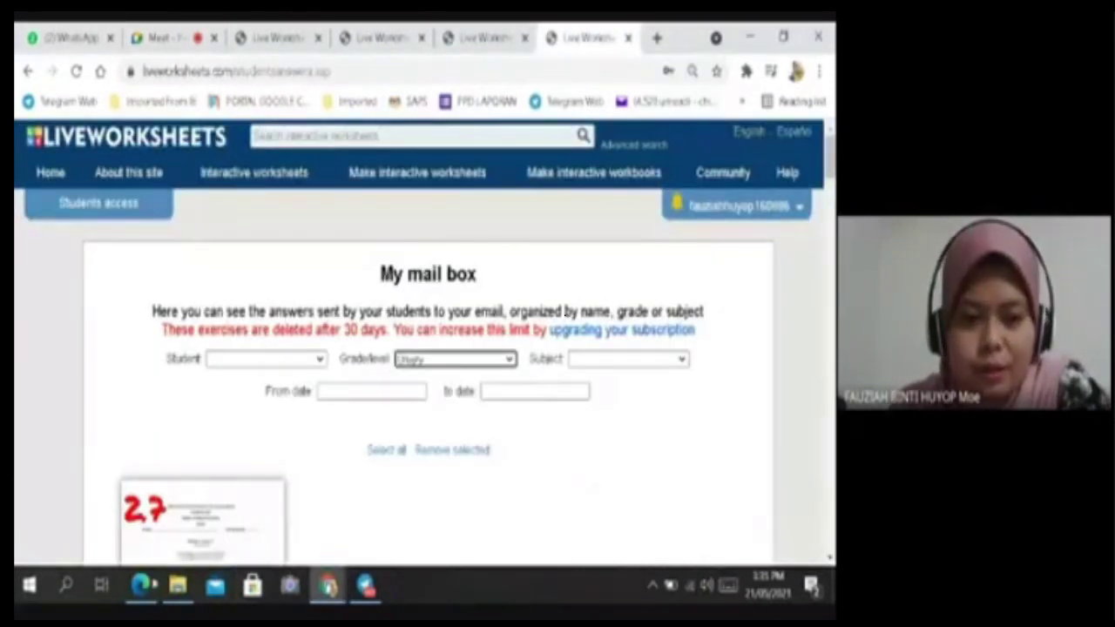
click(141, 585)
scroll(492, 290, up, 2)
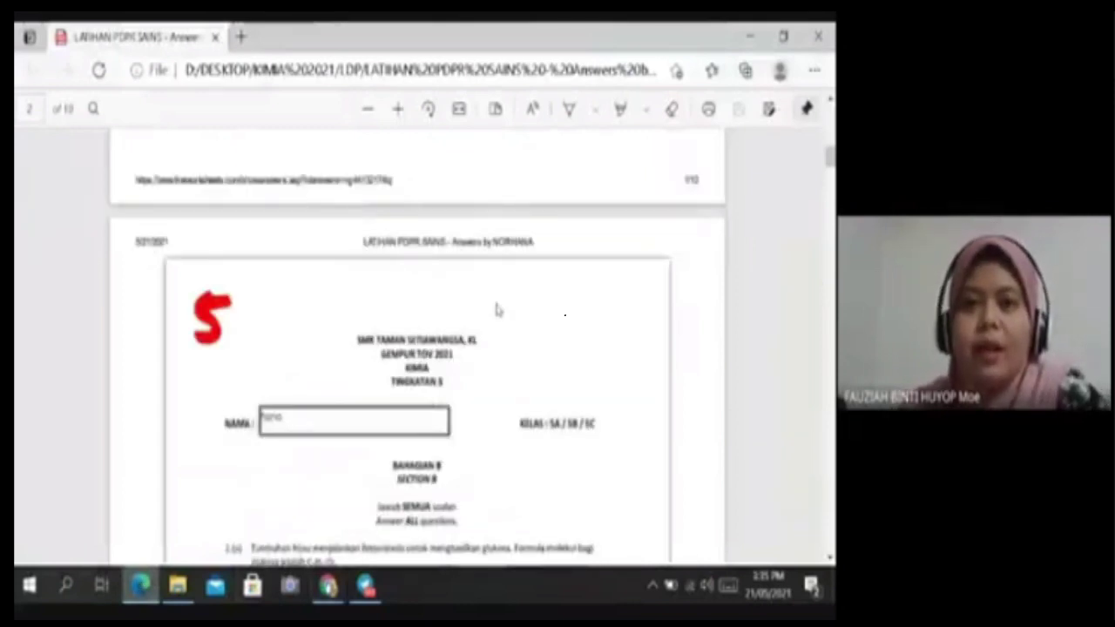
Set the Edge Draw pen to red ink with a slightly thicker stroke.
scroll(505, 291, down, 2)
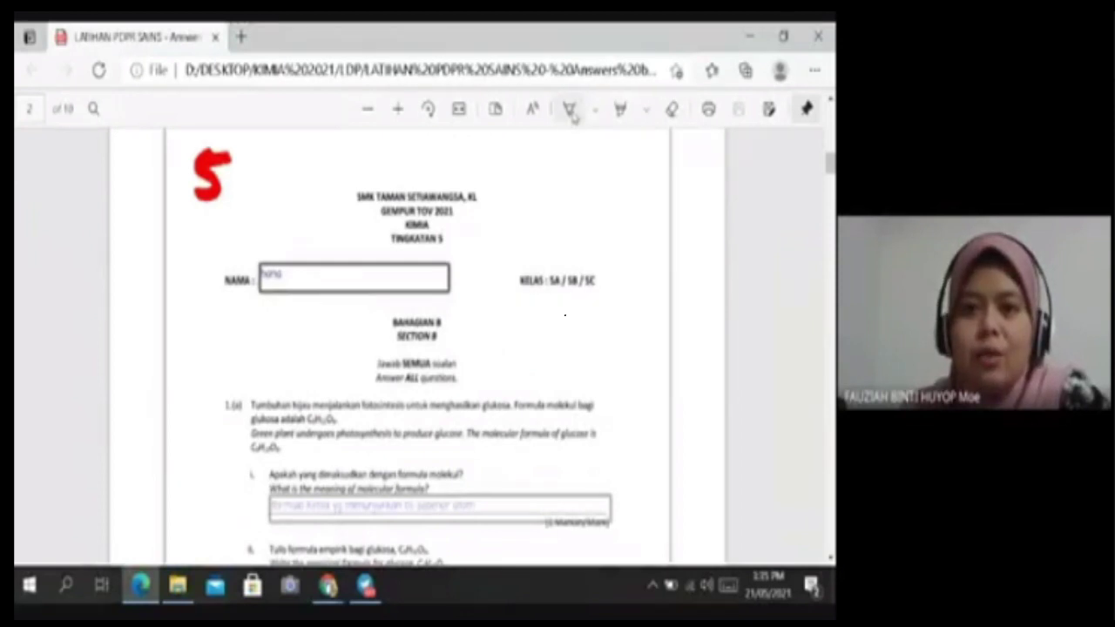
click(596, 110)
click(462, 218)
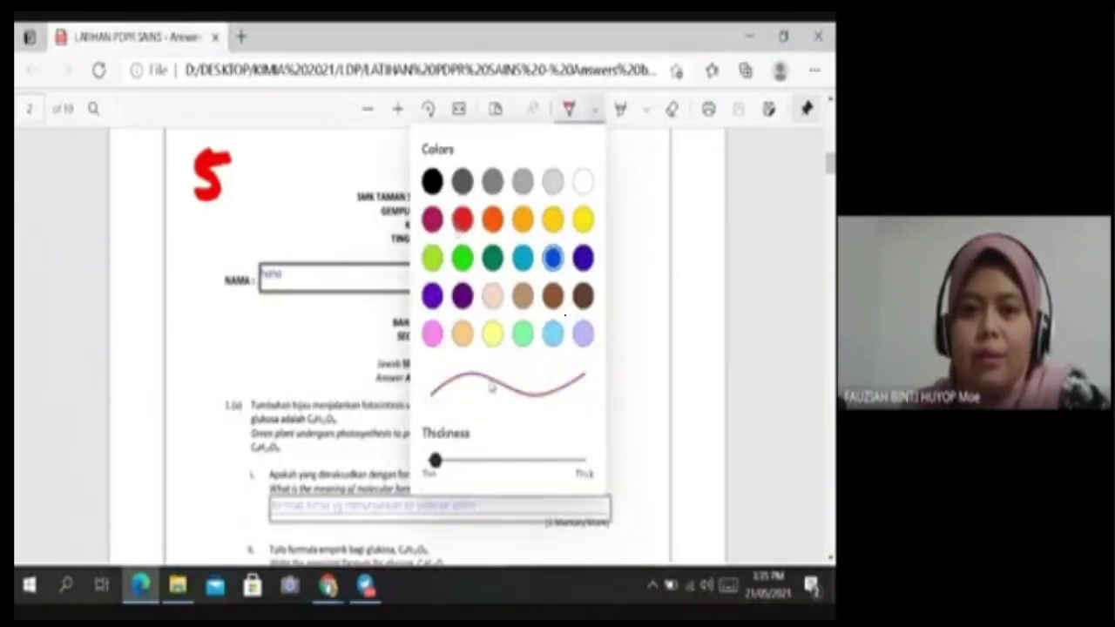
drag(435, 463, 447, 472)
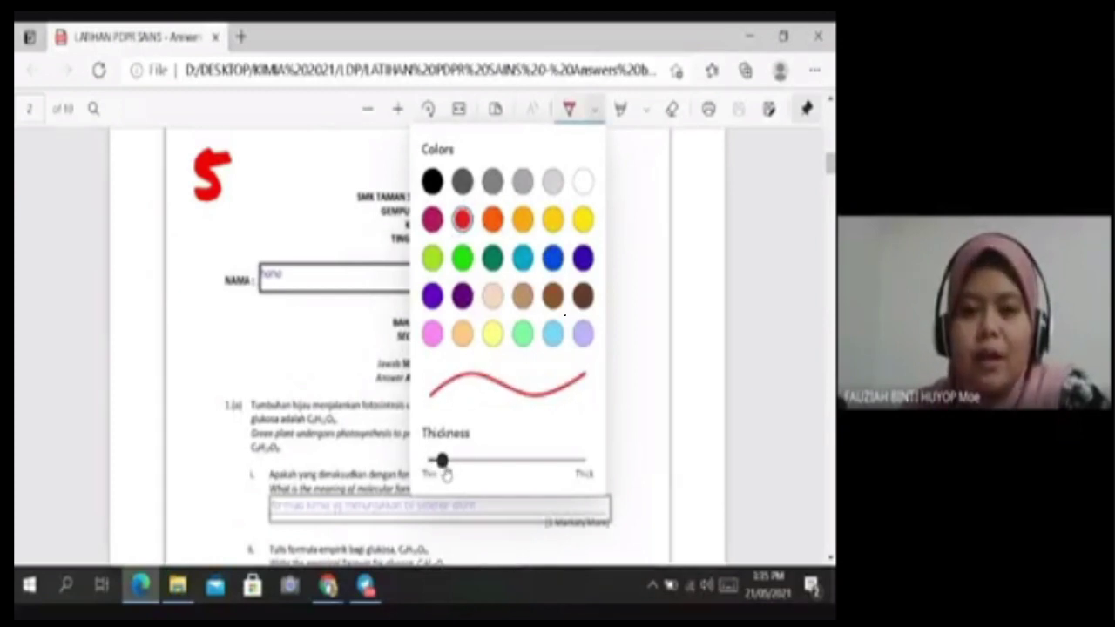
click(769, 184)
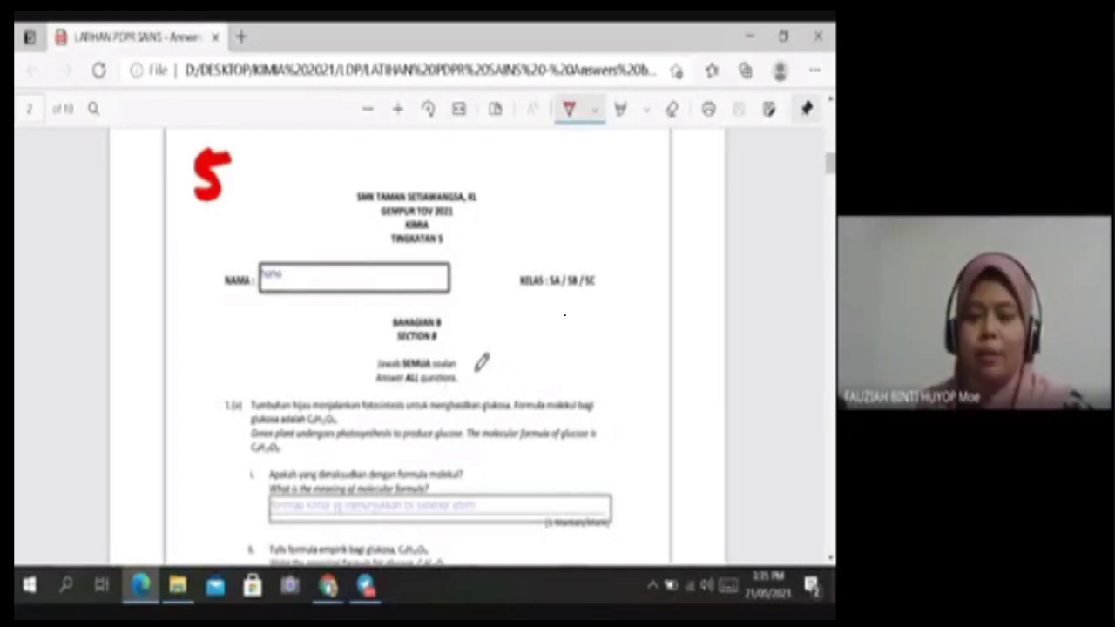
scroll(480, 364, down, 1)
Tick the first answer in red and ink a red ? and 6 on part iii.
scroll(480, 364, down, 2)
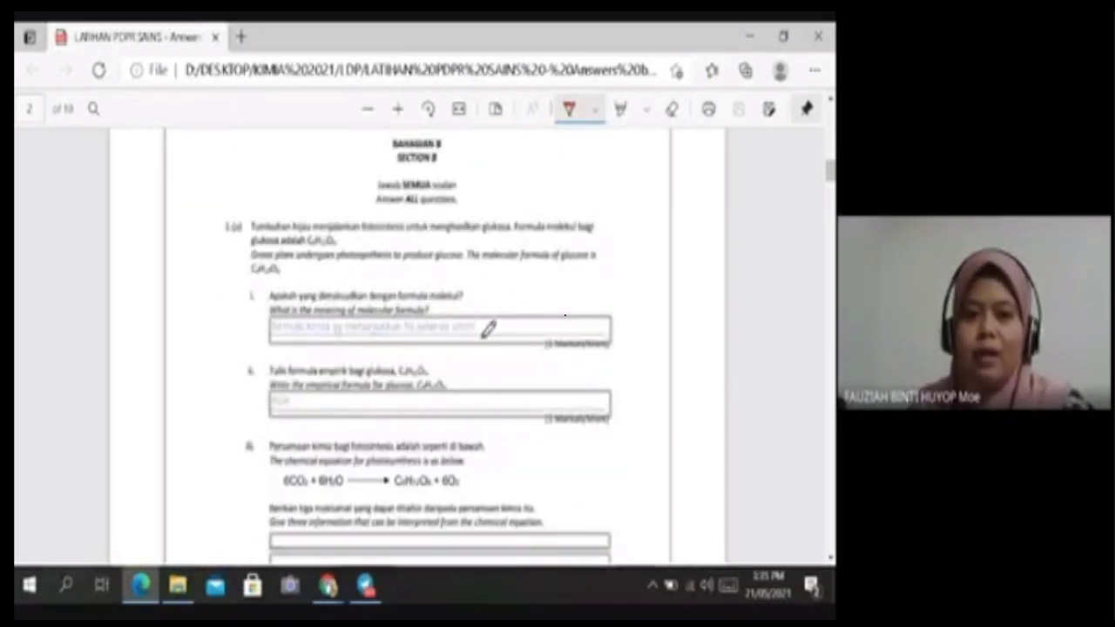
drag(470, 329, 505, 312)
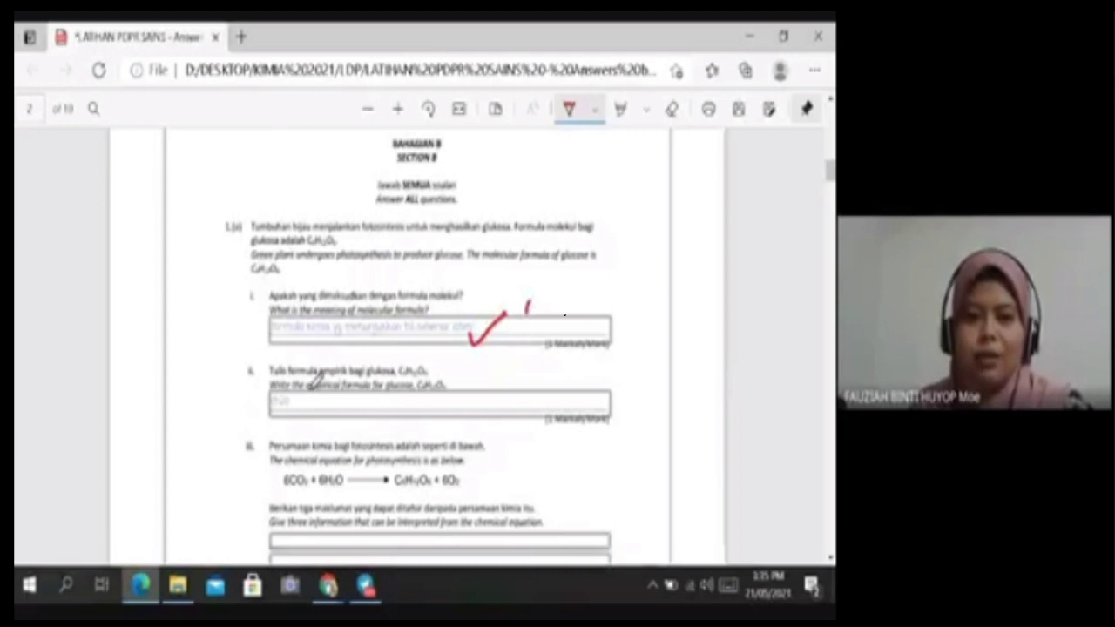
mouse_move(289, 406)
mouse_down()
mouse_move(315, 399)
mouse_move(340, 417)
mouse_up()
scroll(478, 429, down, 1)
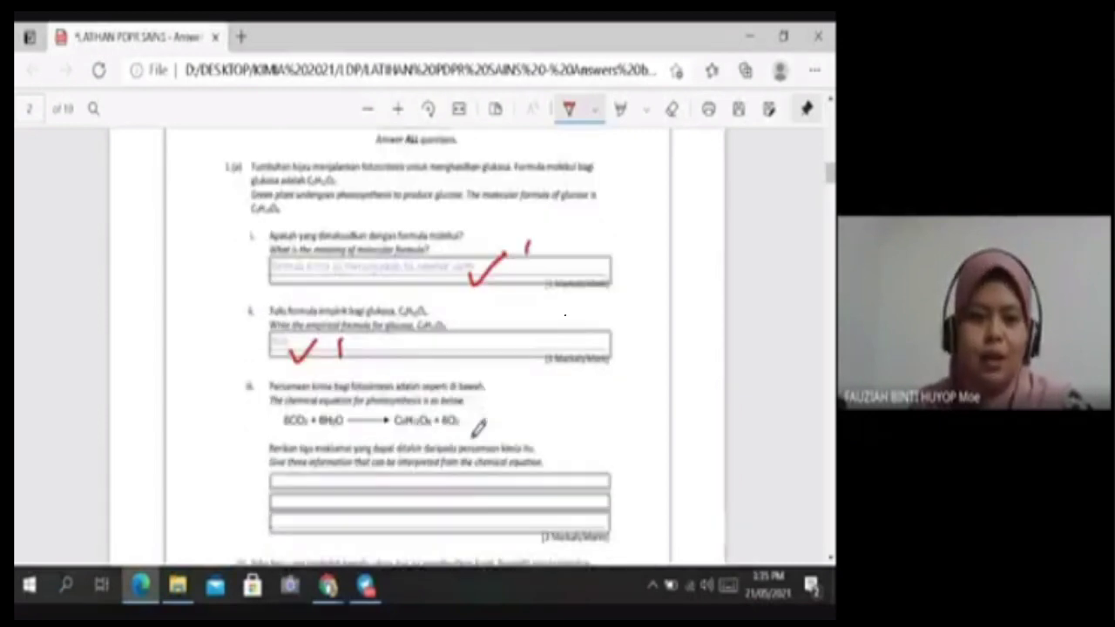
scroll(478, 427, down, 2)
drag(377, 366, 386, 380)
click(388, 408)
mouse_move(472, 356)
mouse_down()
mouse_move(458, 391)
mouse_move(468, 381)
mouse_up()
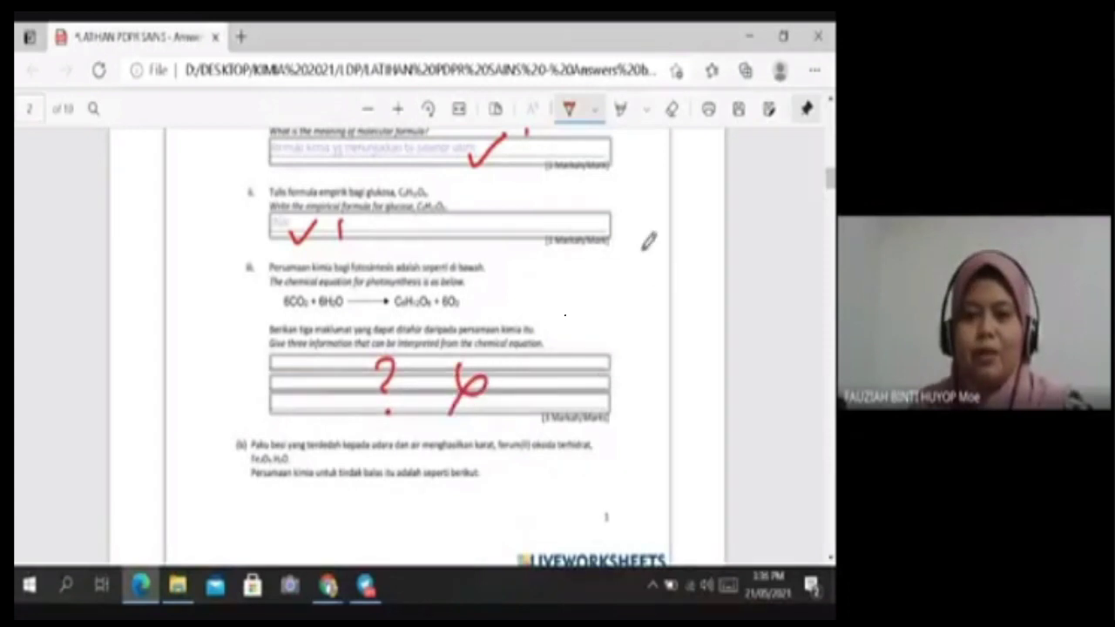
scroll(537, 388, down, 4)
Add another red mark, then write and circle a red 2 near the KELAS field.
click(393, 282)
drag(393, 282, 373, 340)
scroll(627, 236, down, 2)
scroll(634, 231, up, 3)
scroll(638, 218, up, 7)
drag(589, 198, 606, 219)
mouse_move(609, 170)
mouse_down()
mouse_move(566, 196)
mouse_move(623, 176)
mouse_up()
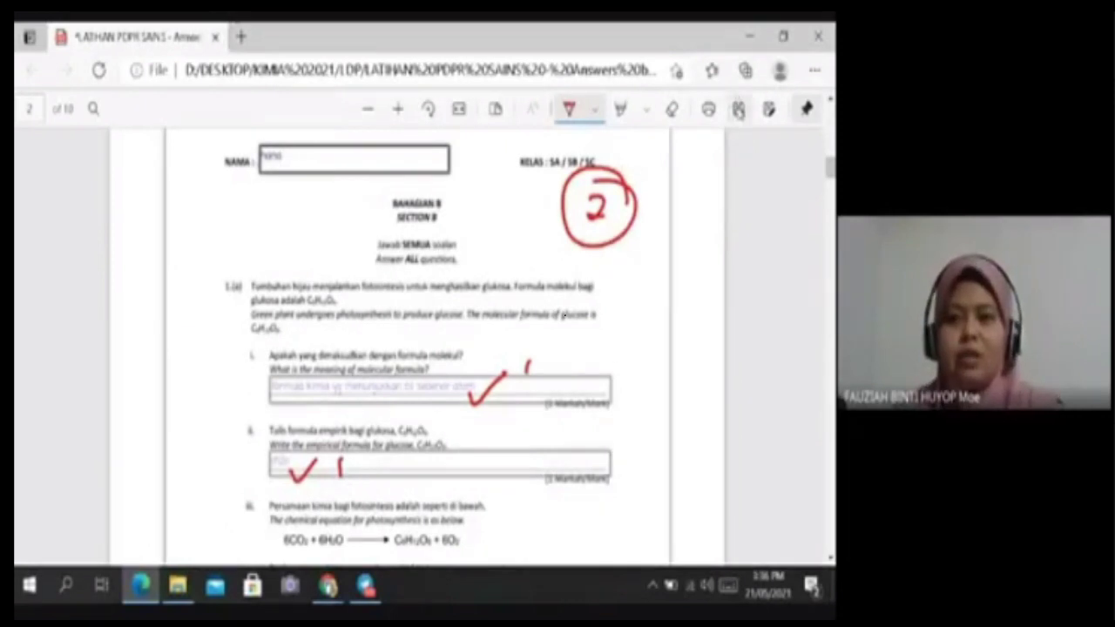
Save the marked PDF and close the Edge window.
click(739, 110)
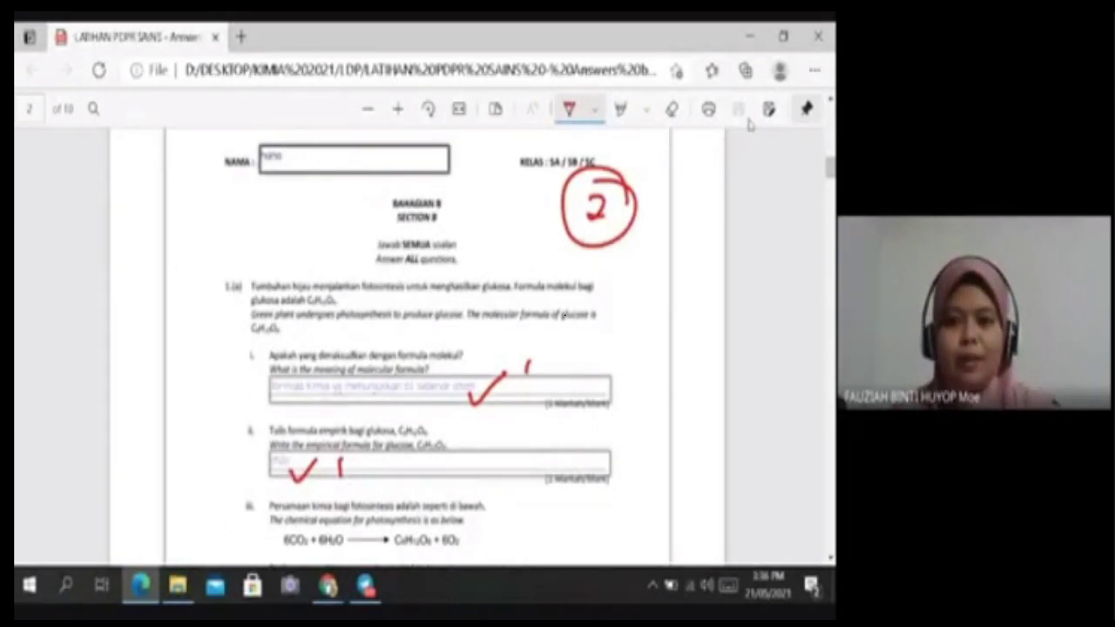
scroll(529, 360, down, 3)
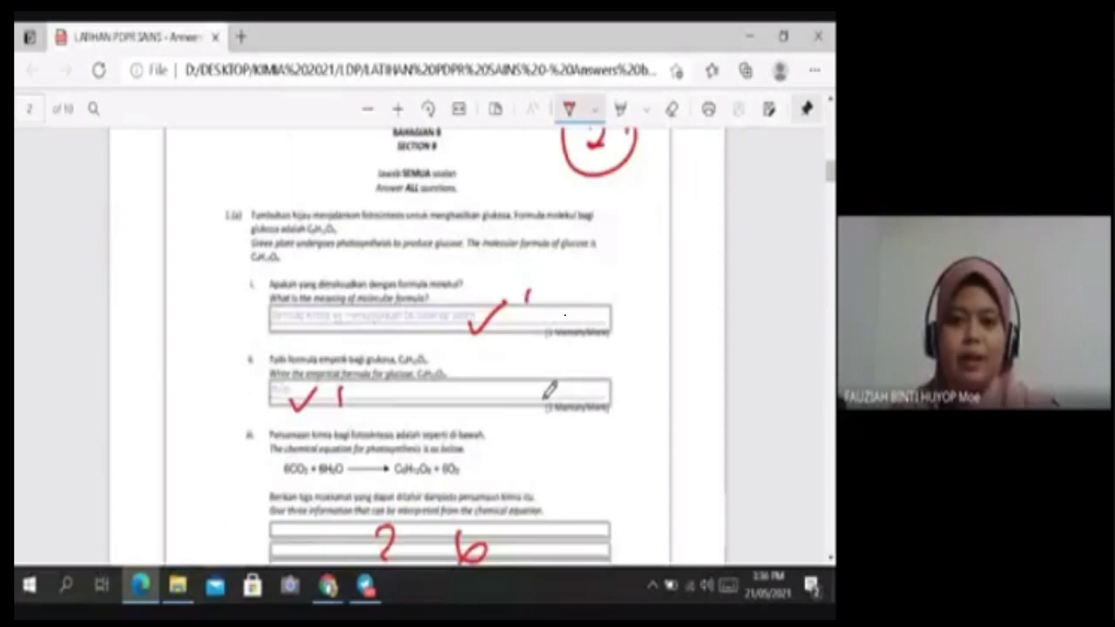
scroll(546, 391, up, 1)
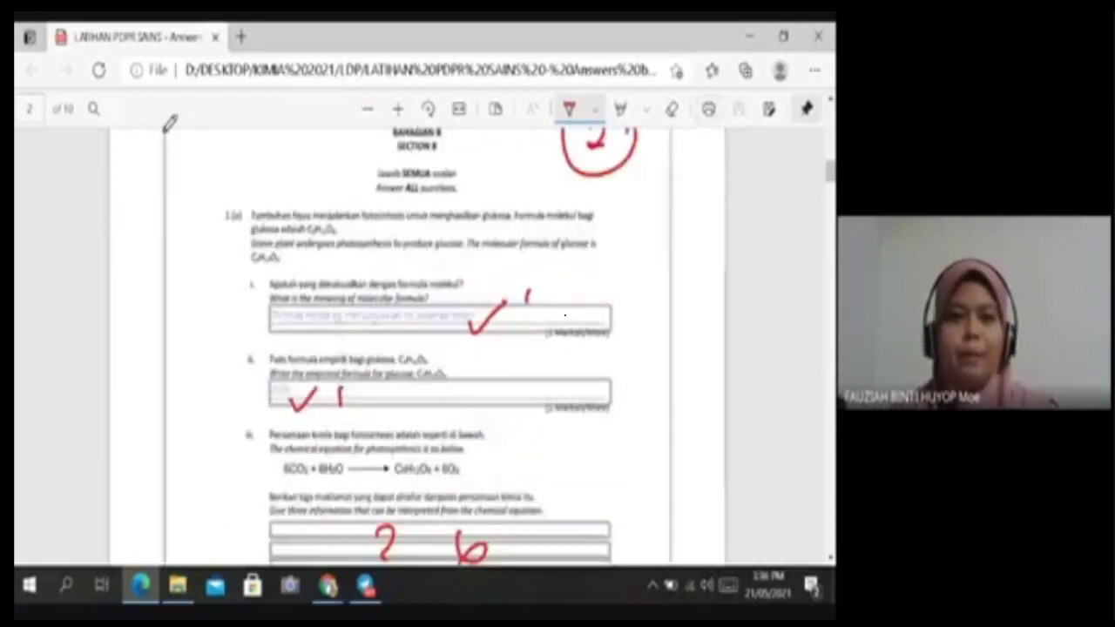
click(817, 37)
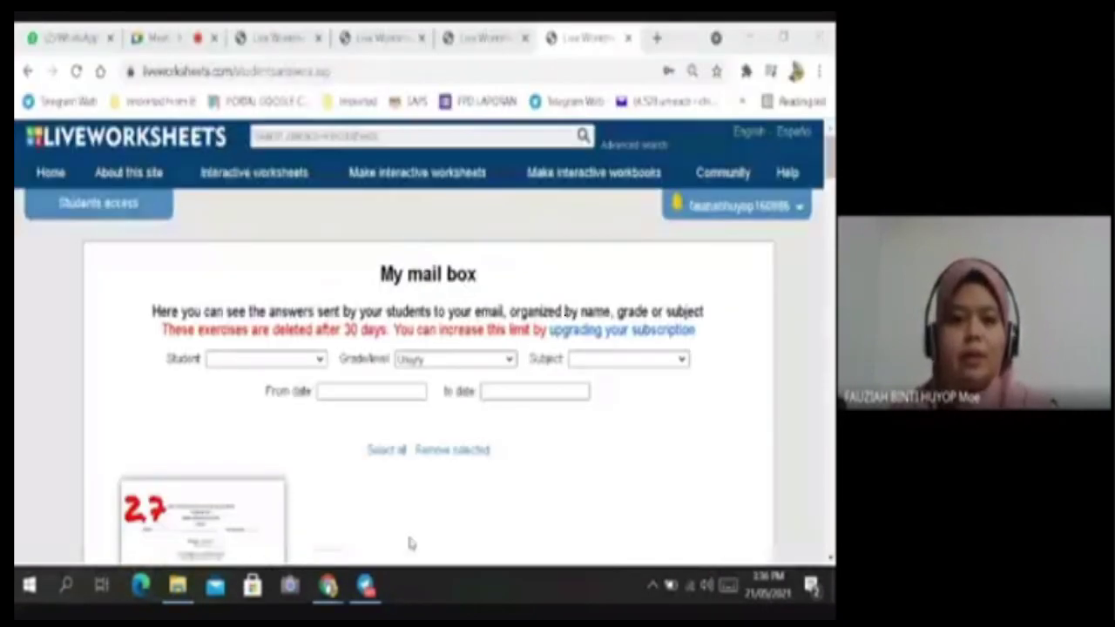
Reopen the marked answers PDF from the LDP folder and scroll down to page 3's equation question.
click(178, 584)
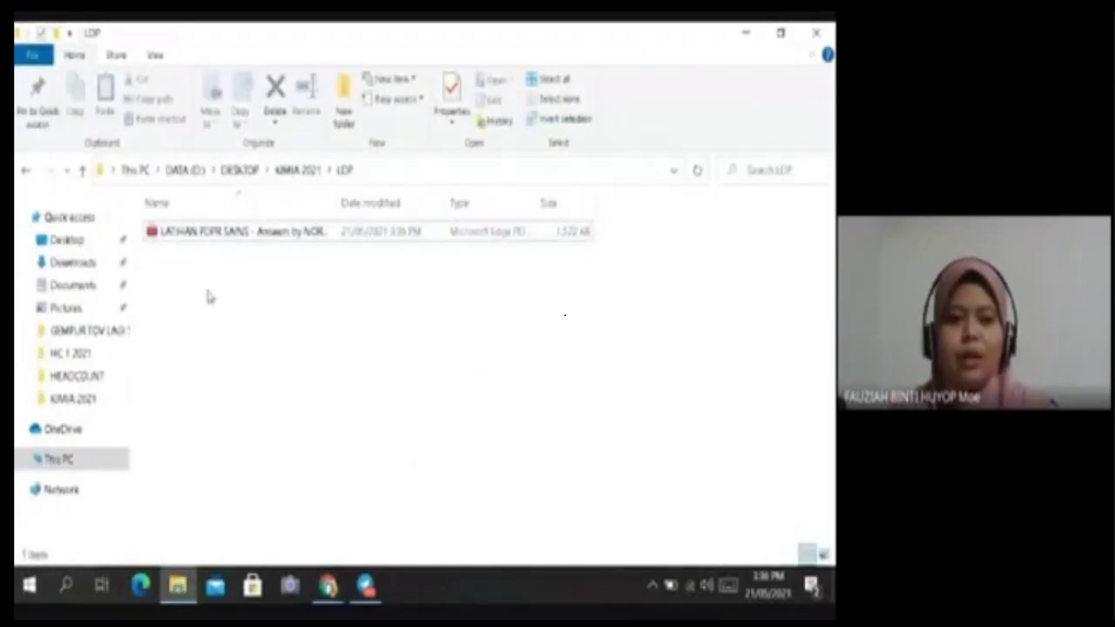
double_click(230, 231)
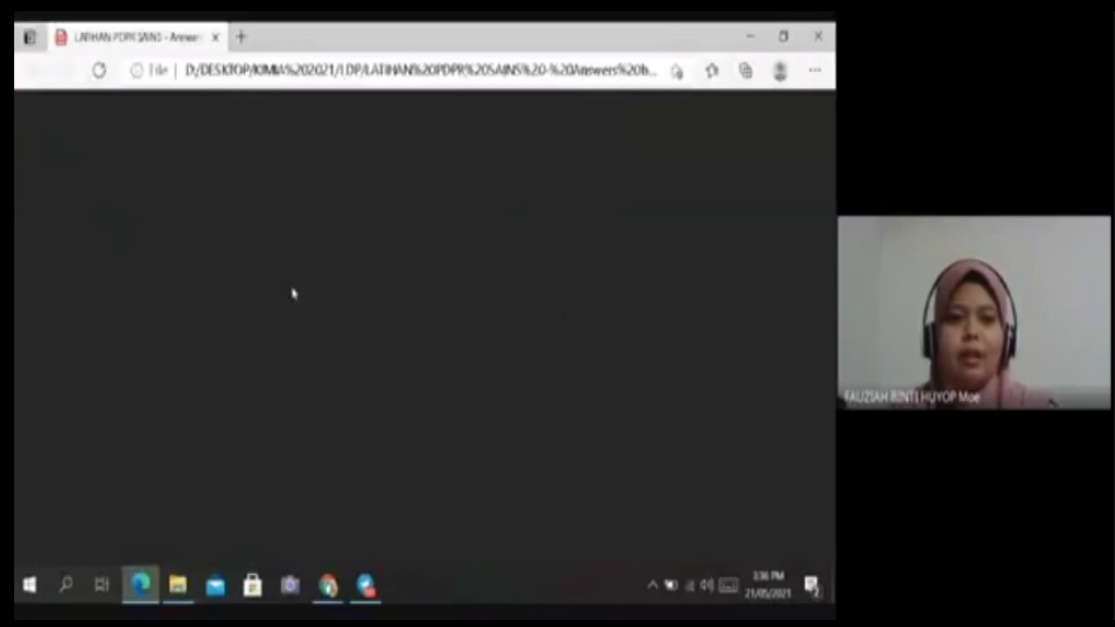
scroll(556, 348, down, 12)
scroll(583, 351, up, 4)
scroll(583, 351, down, 5)
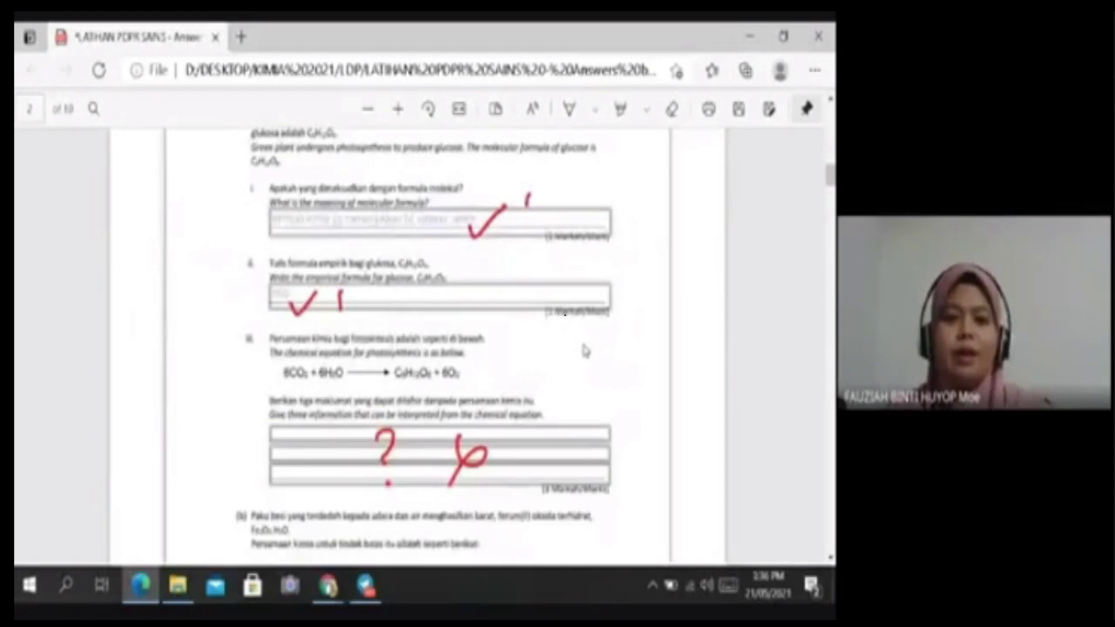
scroll(584, 350, up, 3)
scroll(585, 350, down, 3)
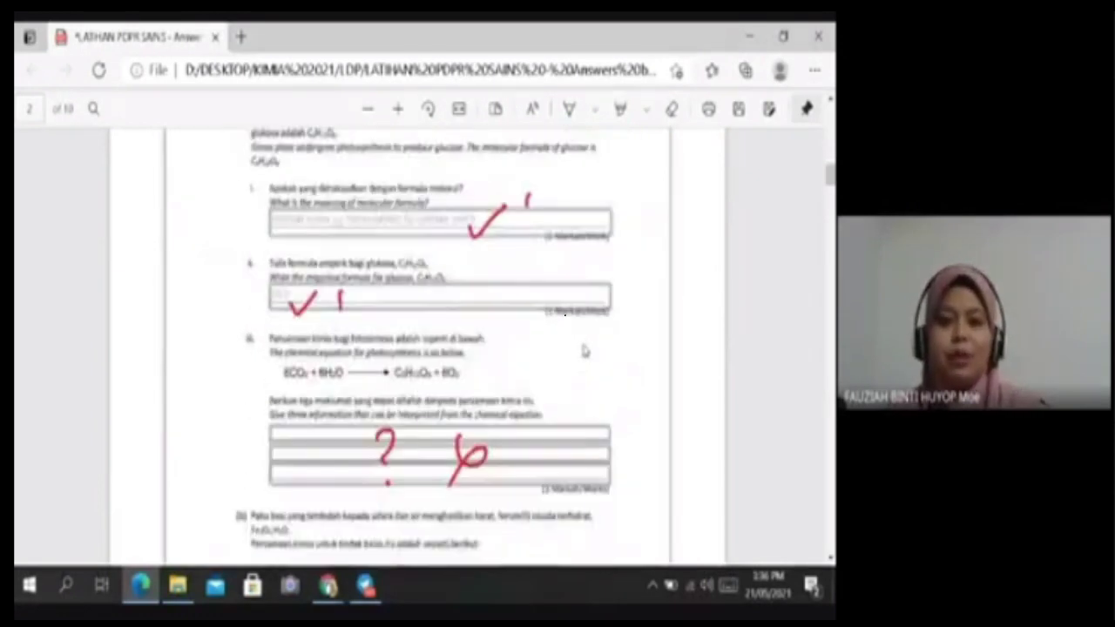
scroll(584, 350, down, 2)
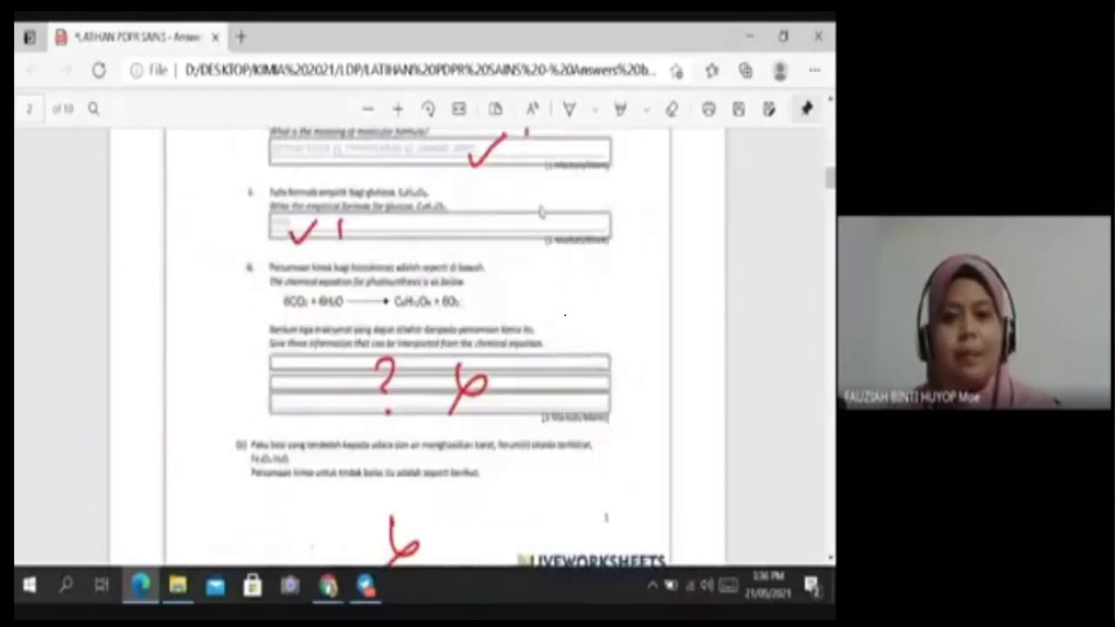
scroll(512, 370, down, 3)
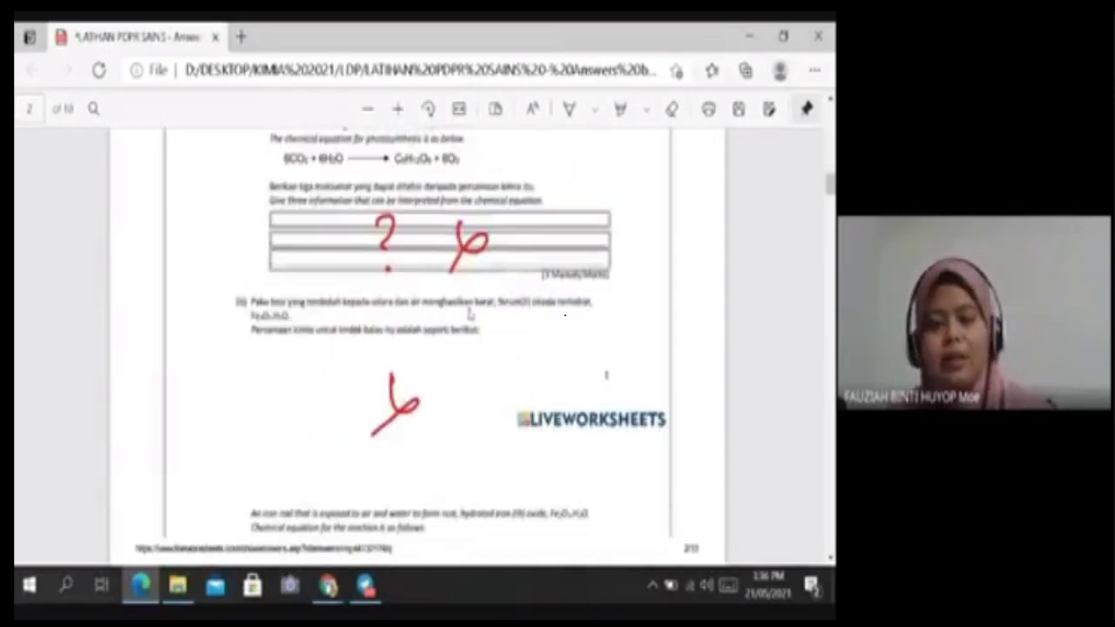
scroll(471, 314, down, 7)
scroll(420, 426, down, 2)
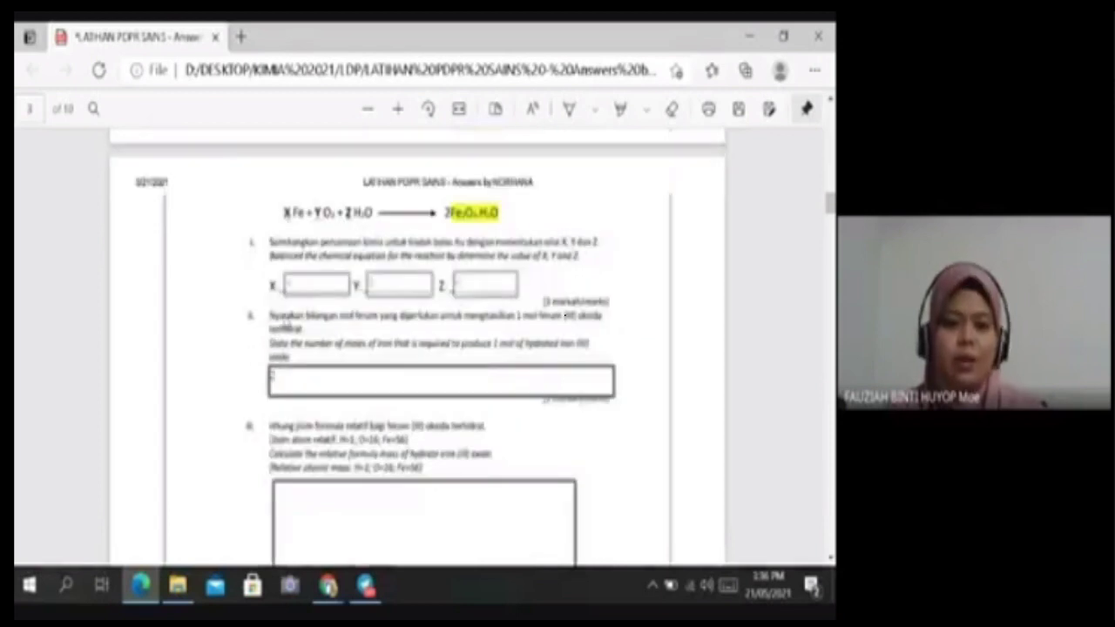
Set the Draw pen to red with a slightly thicker stroke.
click(594, 111)
click(462, 220)
drag(435, 461, 445, 472)
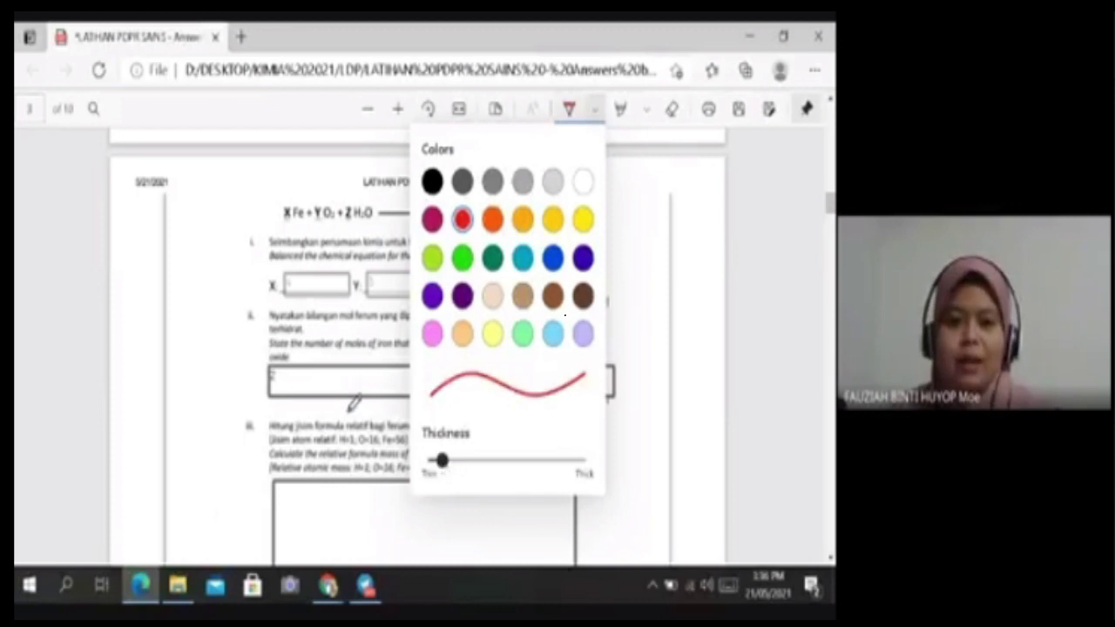
click(90, 349)
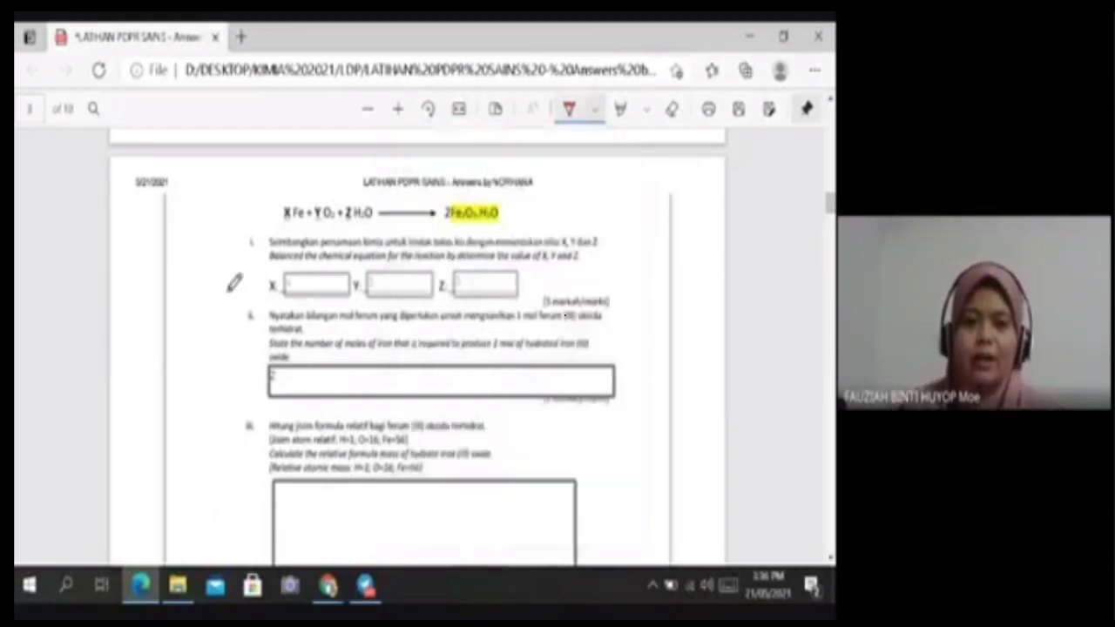
Tick X, Y and Z in red, write 2 beside them, and mark answers ii and iii.
mouse_move(298, 281)
mouse_down()
mouse_move(326, 268)
mouse_move(506, 268)
mouse_up()
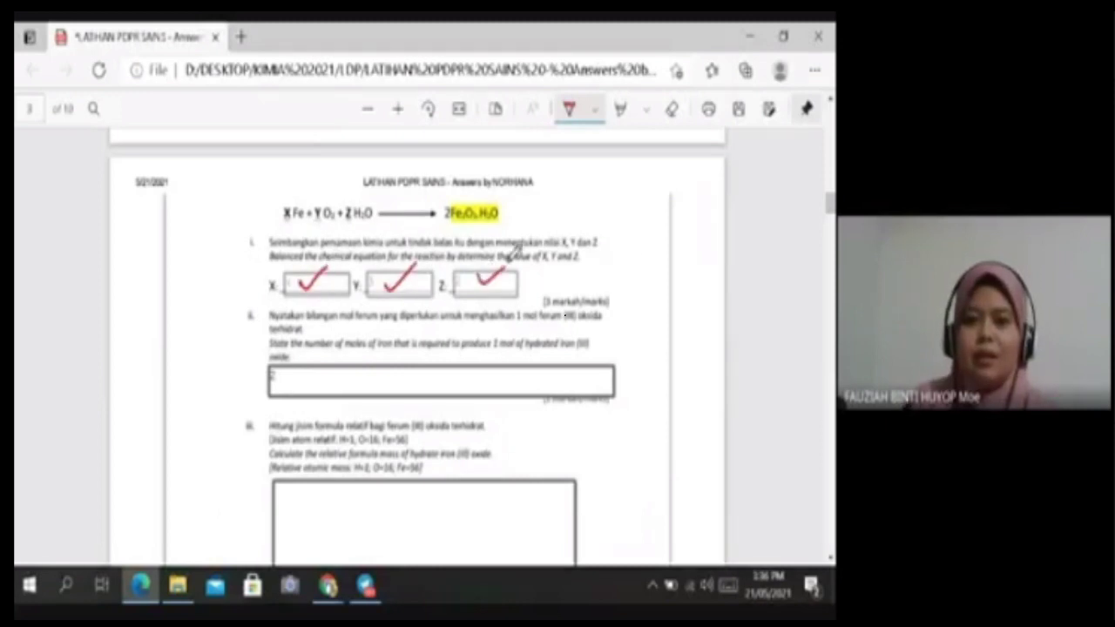
drag(639, 261, 650, 274)
drag(304, 367, 320, 381)
mouse_move(425, 498)
mouse_down()
mouse_move(440, 518)
mouse_move(421, 501)
mouse_up()
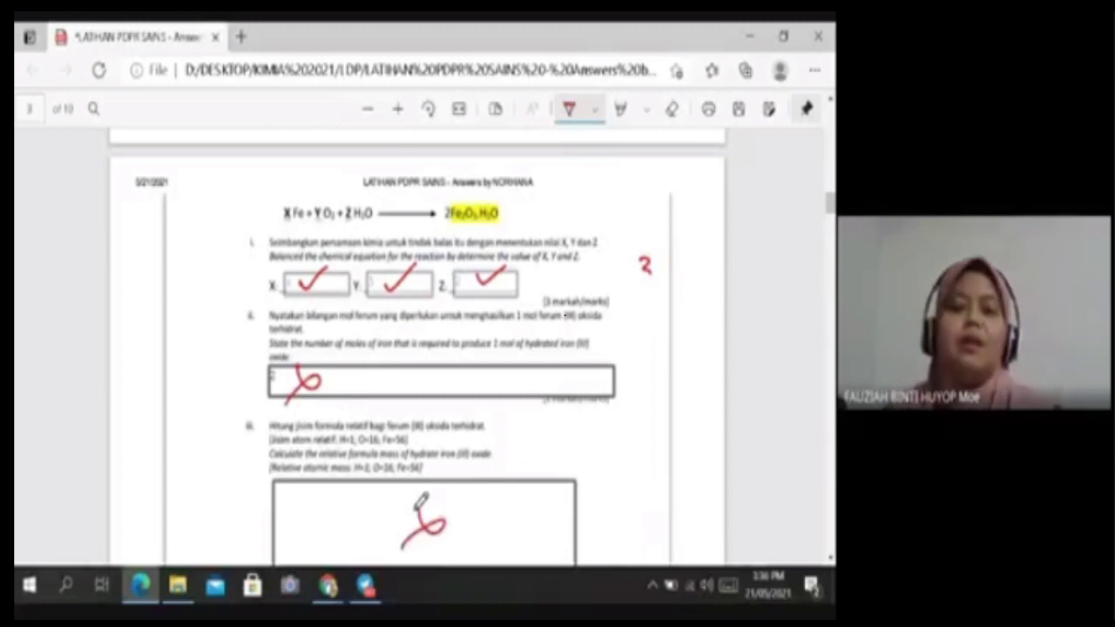
scroll(607, 294, up, 1)
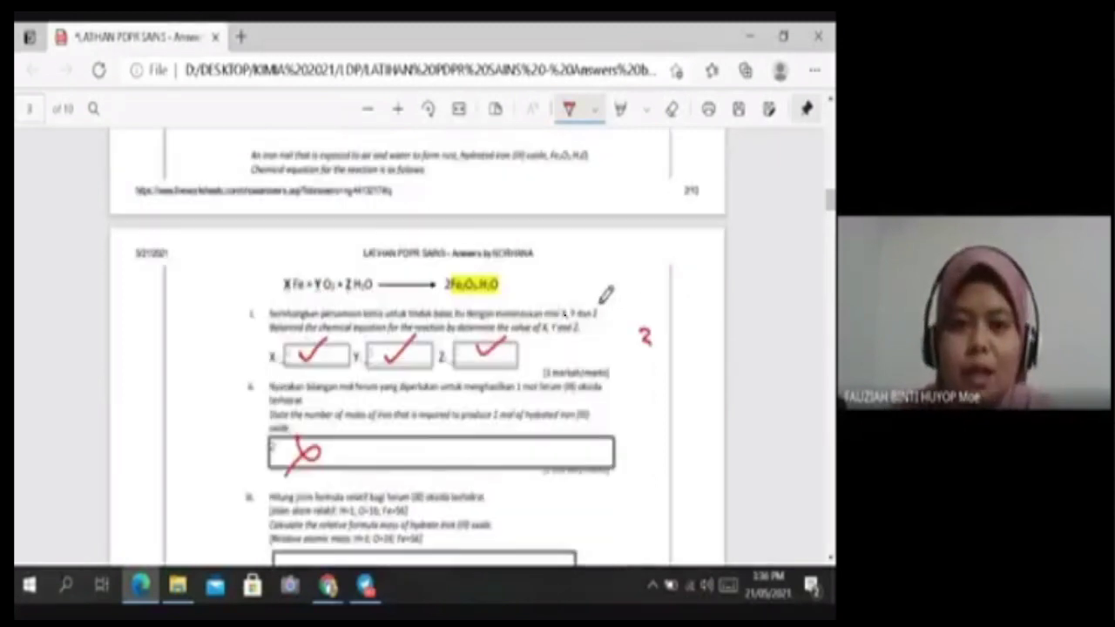
scroll(607, 294, up, 10)
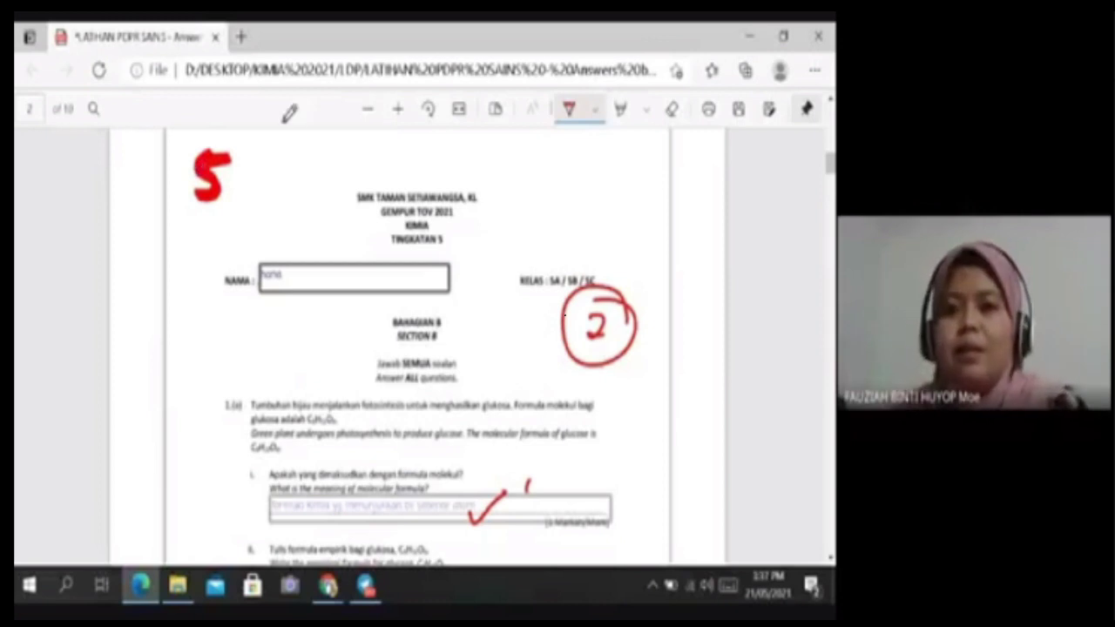
Switch from the marked PDF to the Liveworksheets mail box window, then to the Google Meet tab.
scroll(567, 318, up, 5)
scroll(567, 323, down, 8)
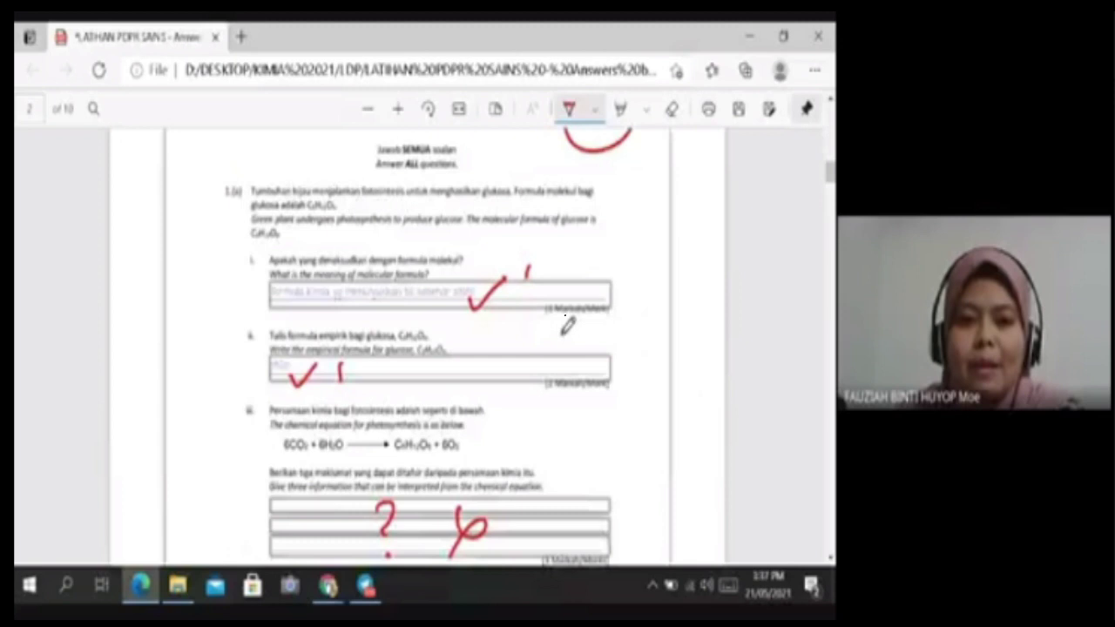
scroll(567, 325, up, 1)
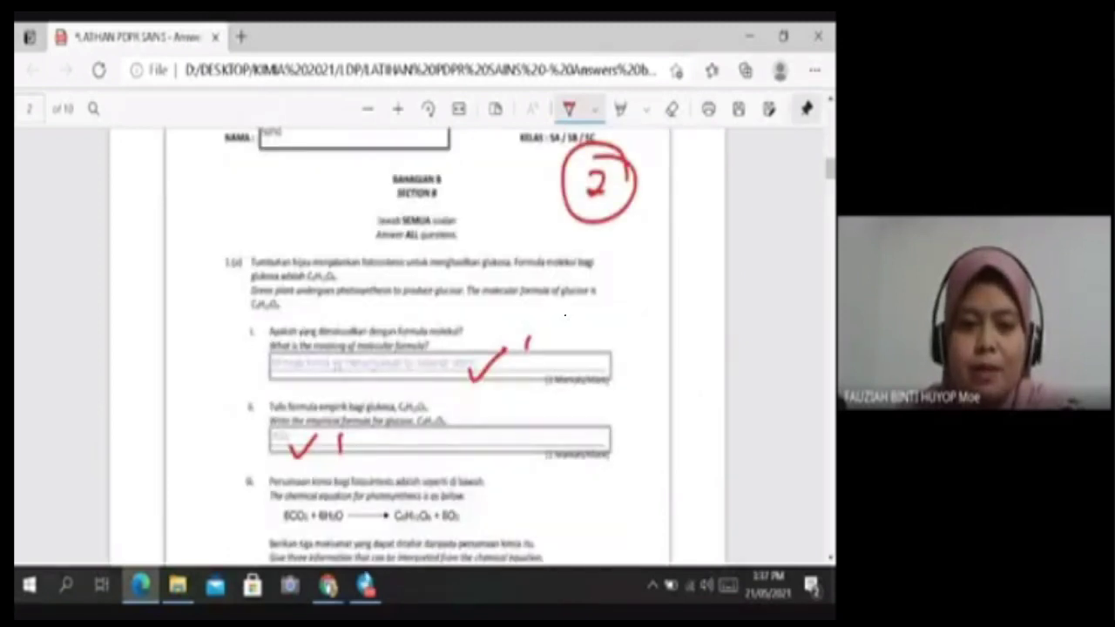
click(328, 585)
click(272, 445)
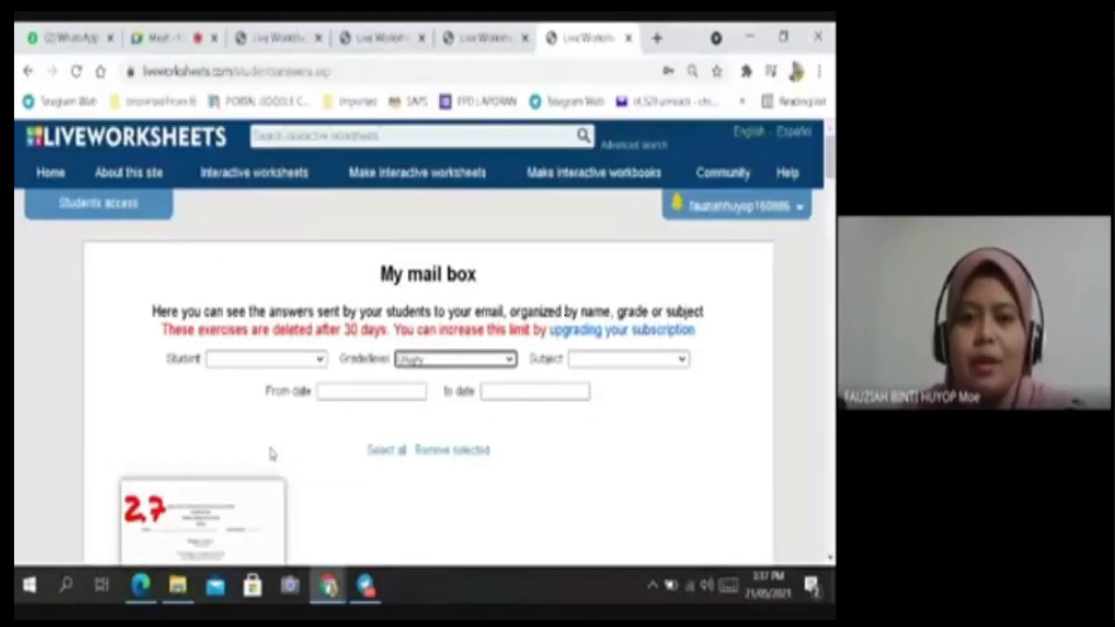
scroll(685, 403, down, 3)
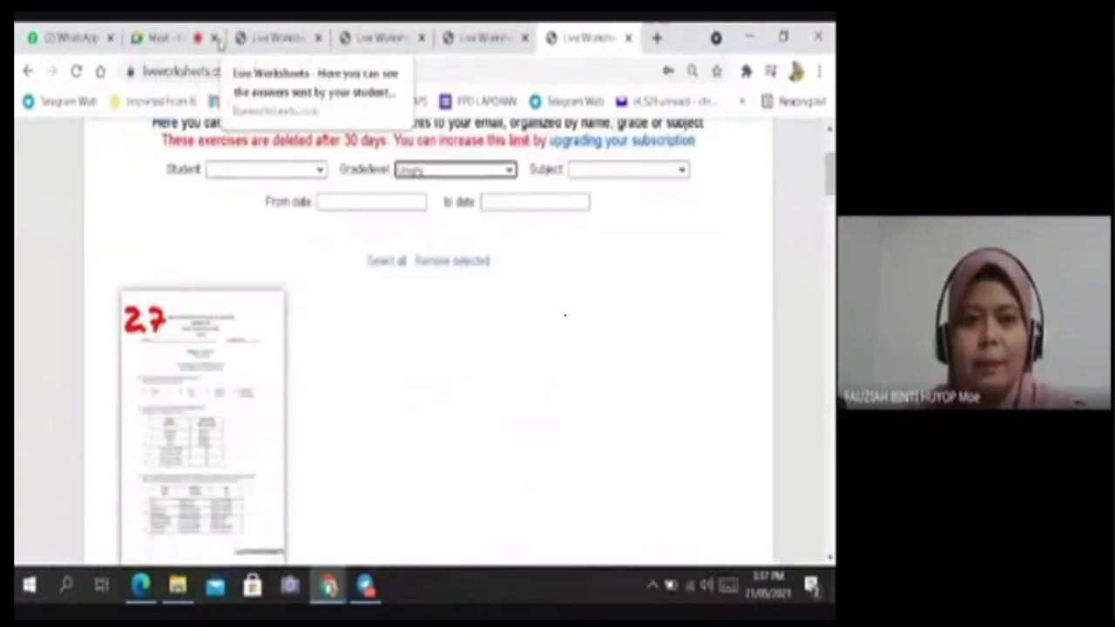
click(166, 38)
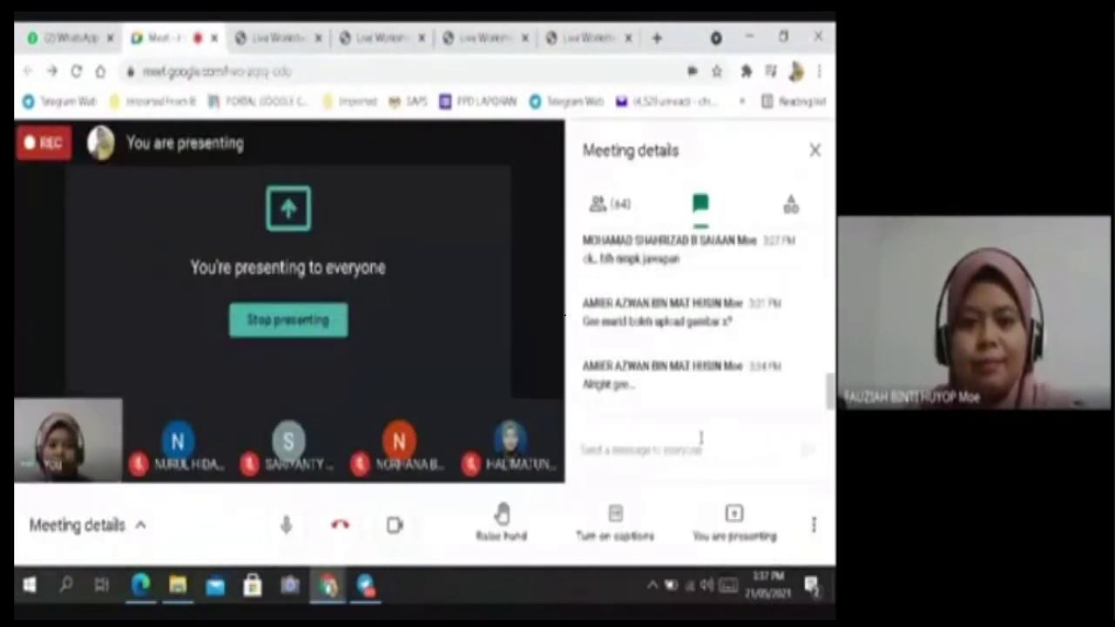
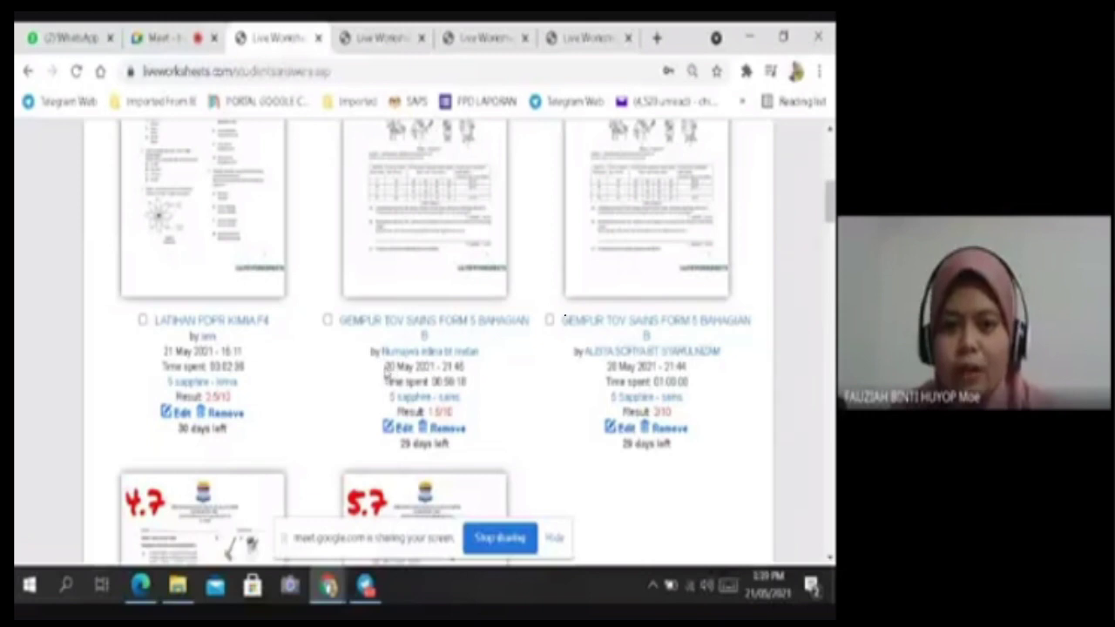
Highlight the 20 May and 21 May 2021 submission dates and time spent, then clear them.
drag(386, 366, 463, 367)
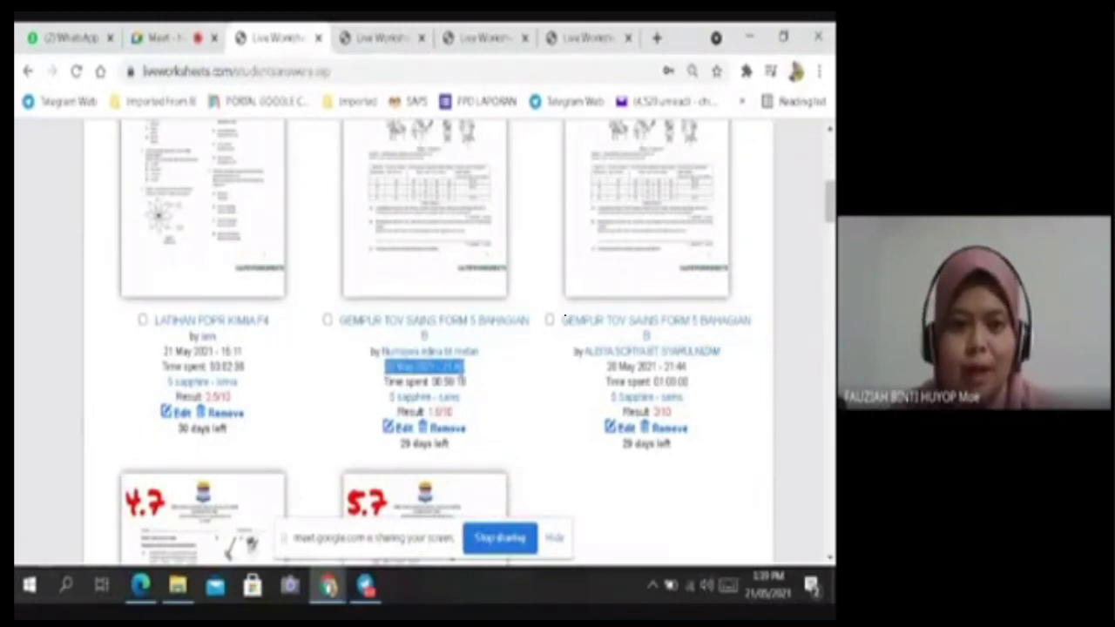
click(441, 367)
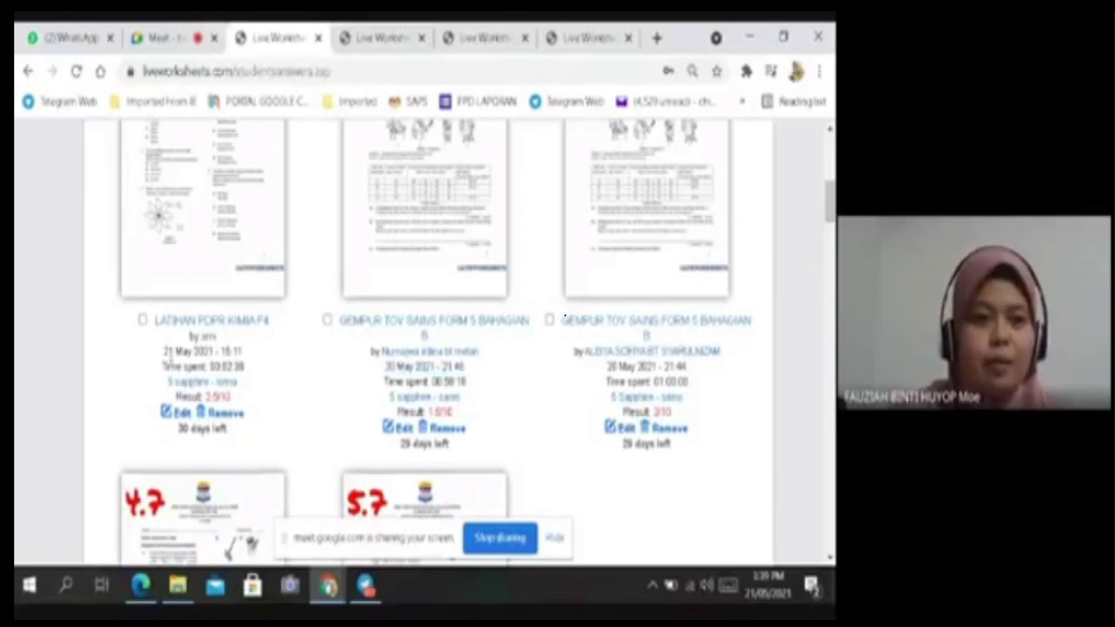
drag(166, 351, 248, 377)
click(238, 366)
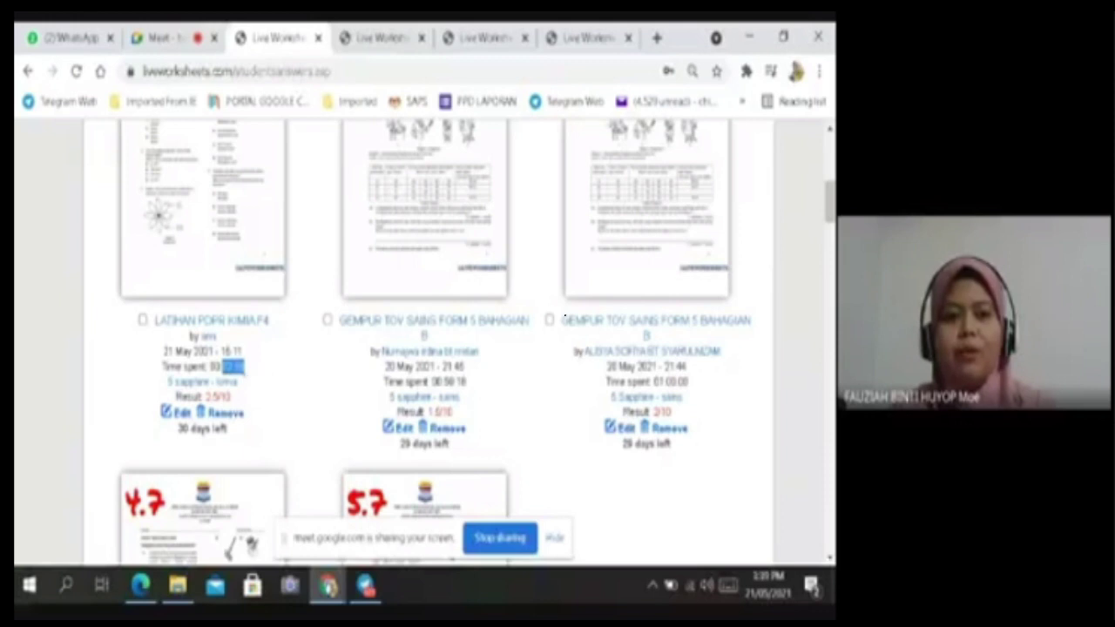
click(239, 366)
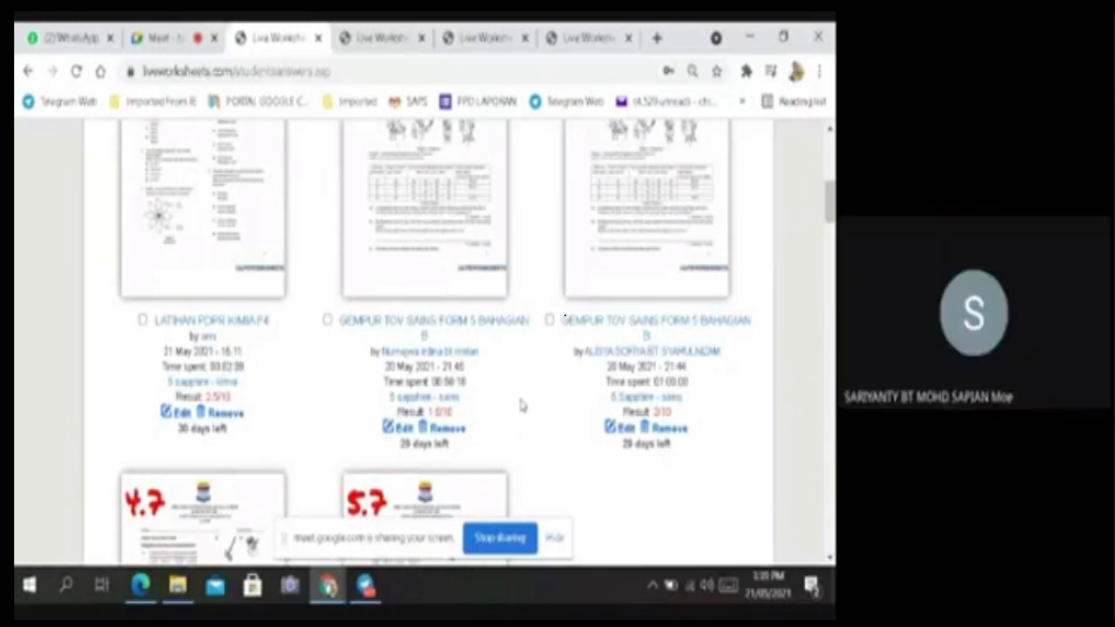
Scroll through the mail box submissions and return to the top of the list.
scroll(521, 404, up, 5)
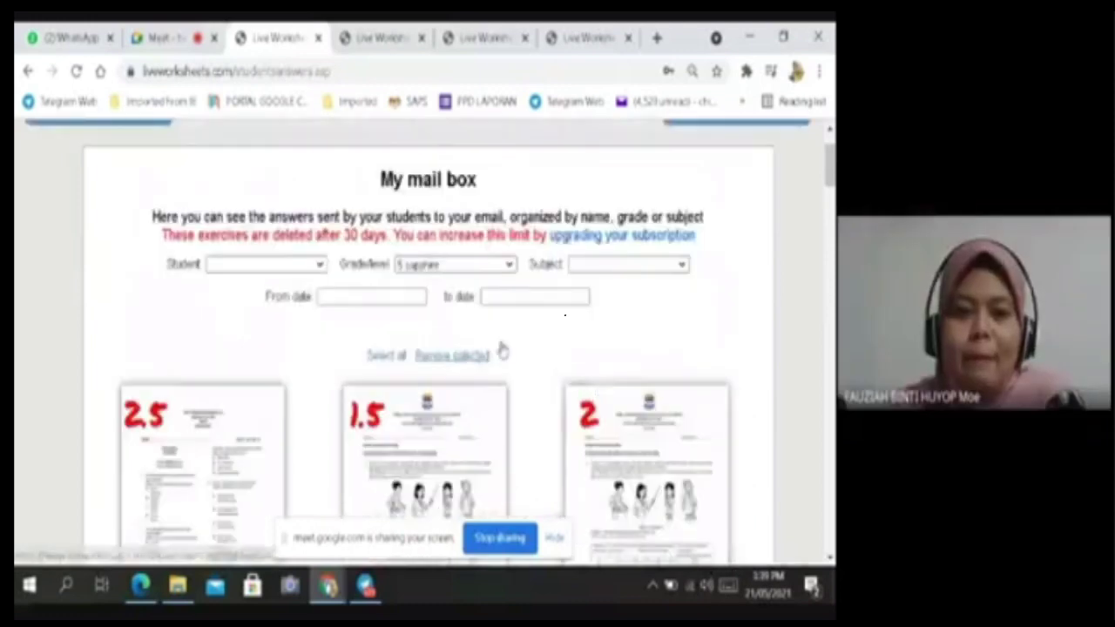
scroll(502, 350, down, 4)
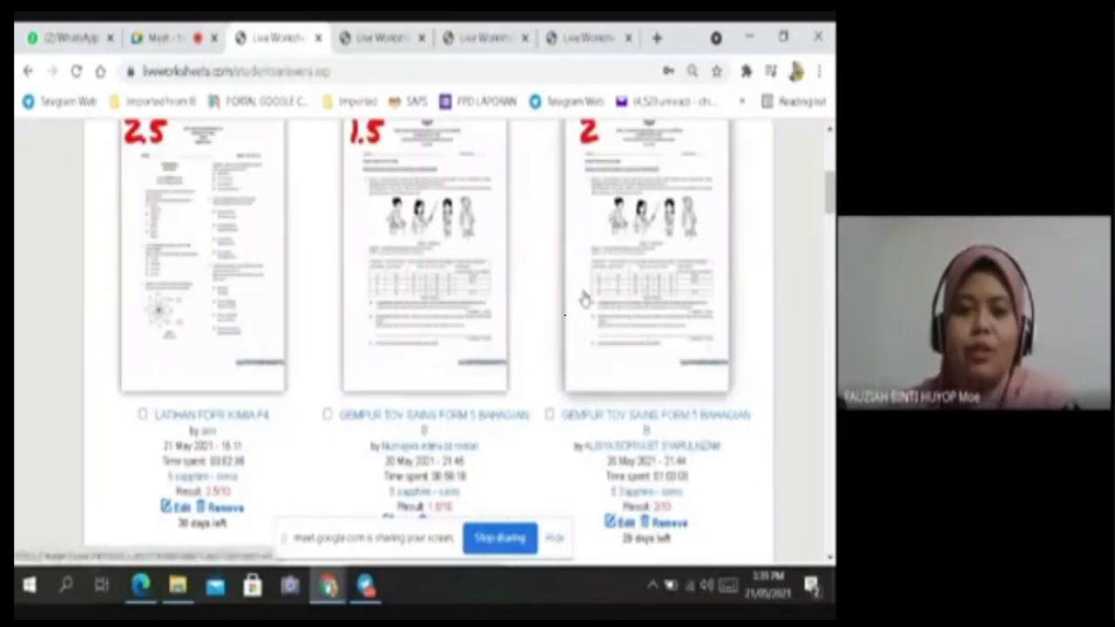
scroll(583, 305, down, 1)
scroll(567, 356, up, 5)
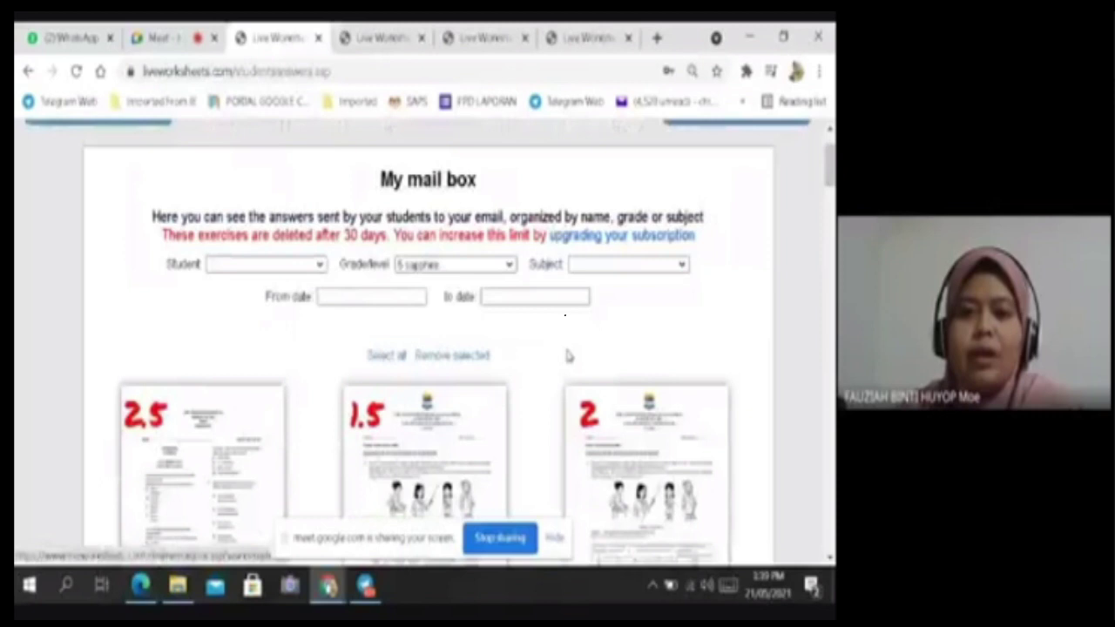
scroll(568, 356, down, 4)
scroll(527, 304, up, 1)
scroll(495, 345, down, 5)
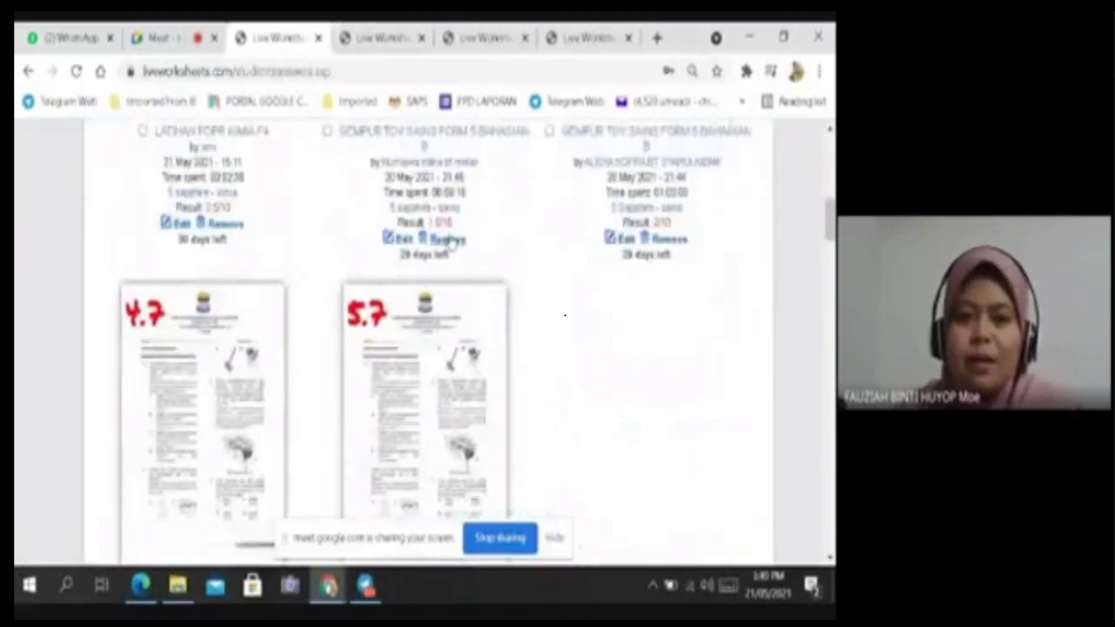
scroll(631, 239, up, 8)
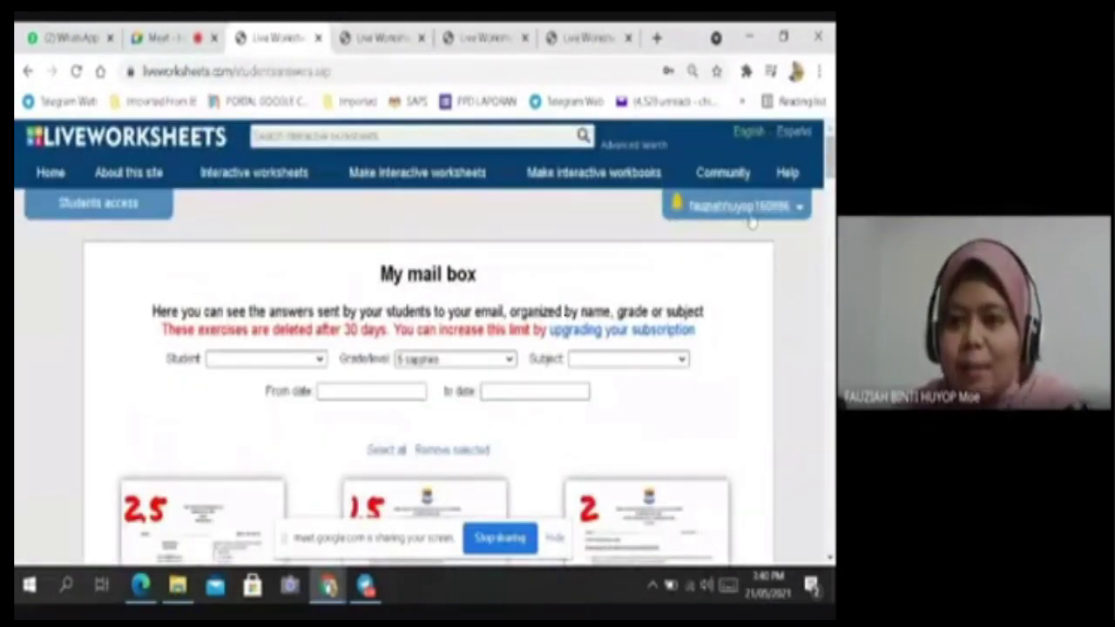
Hide Meet's screen-sharing notice, then open My worksheets from the Liveworksheets account menu.
click(174, 39)
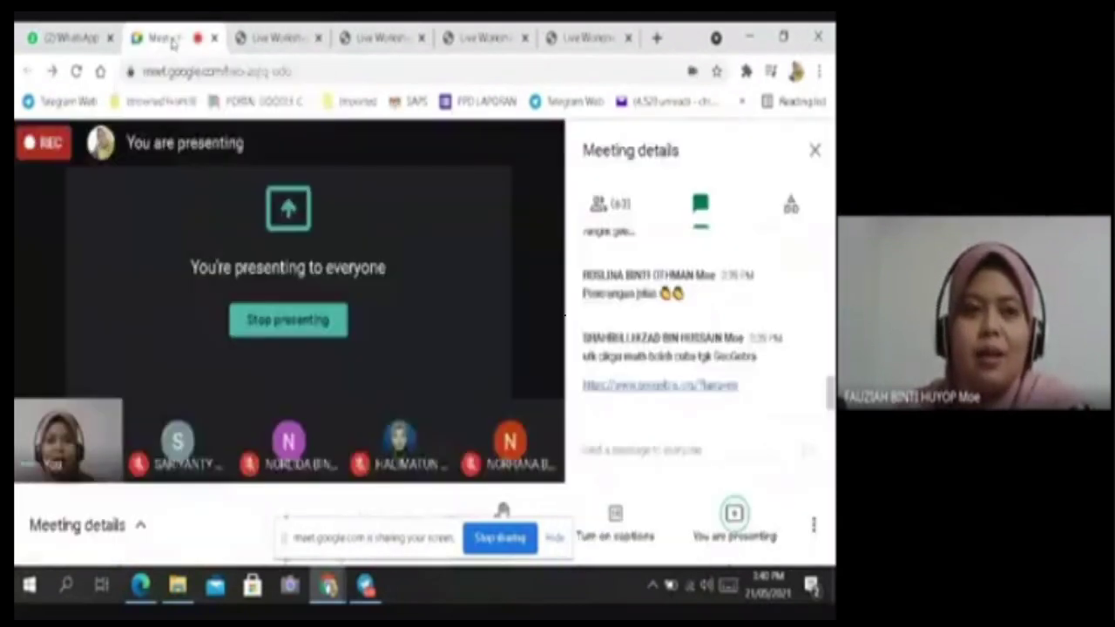
click(554, 538)
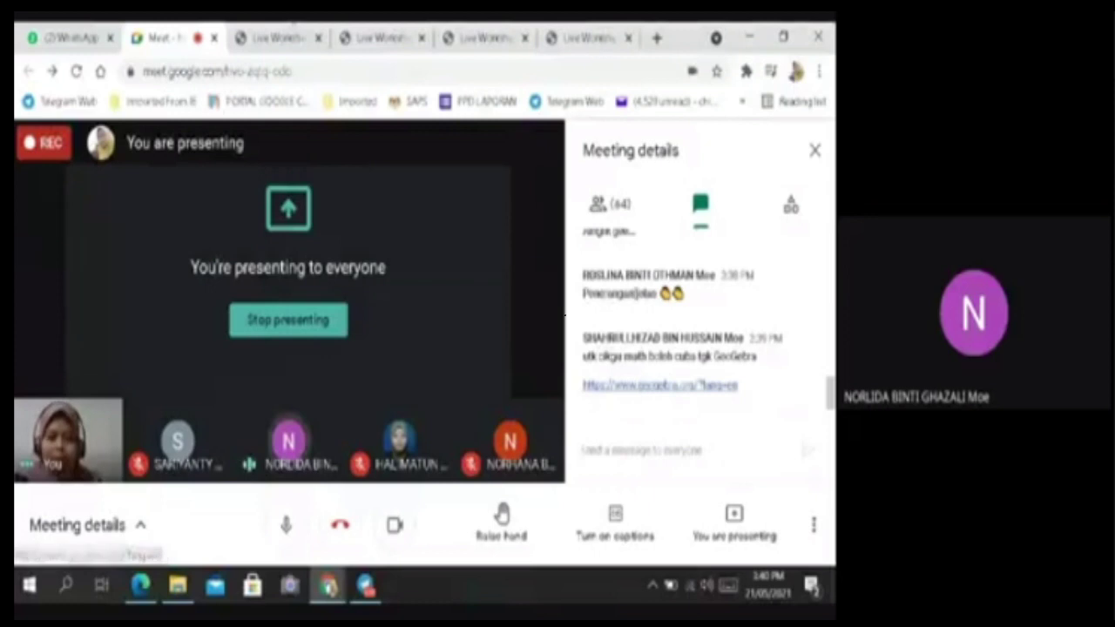
click(266, 40)
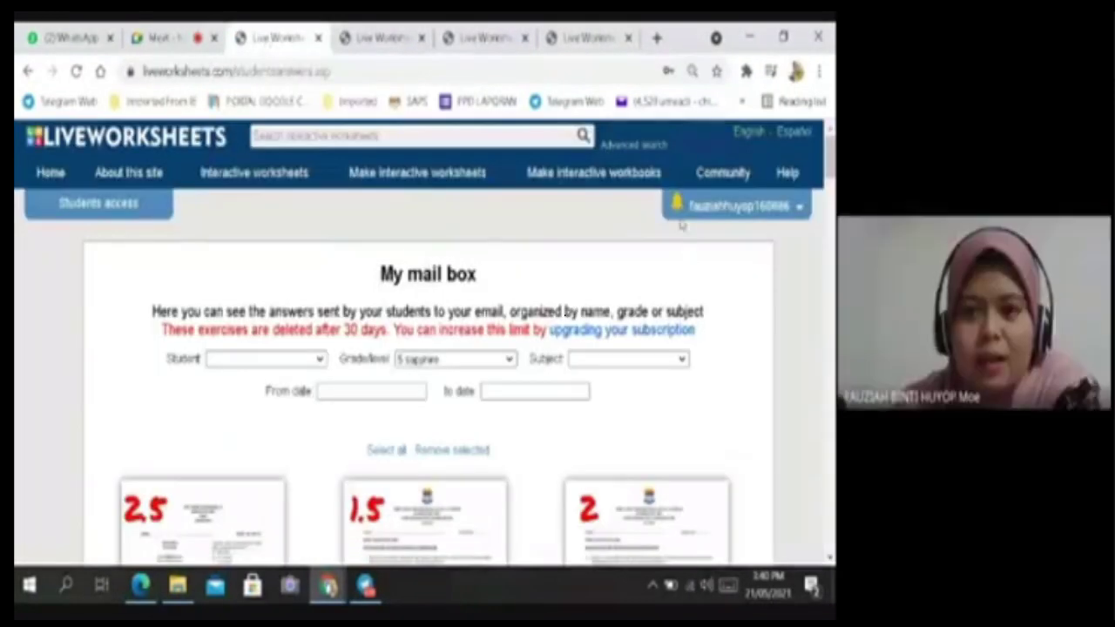
click(715, 209)
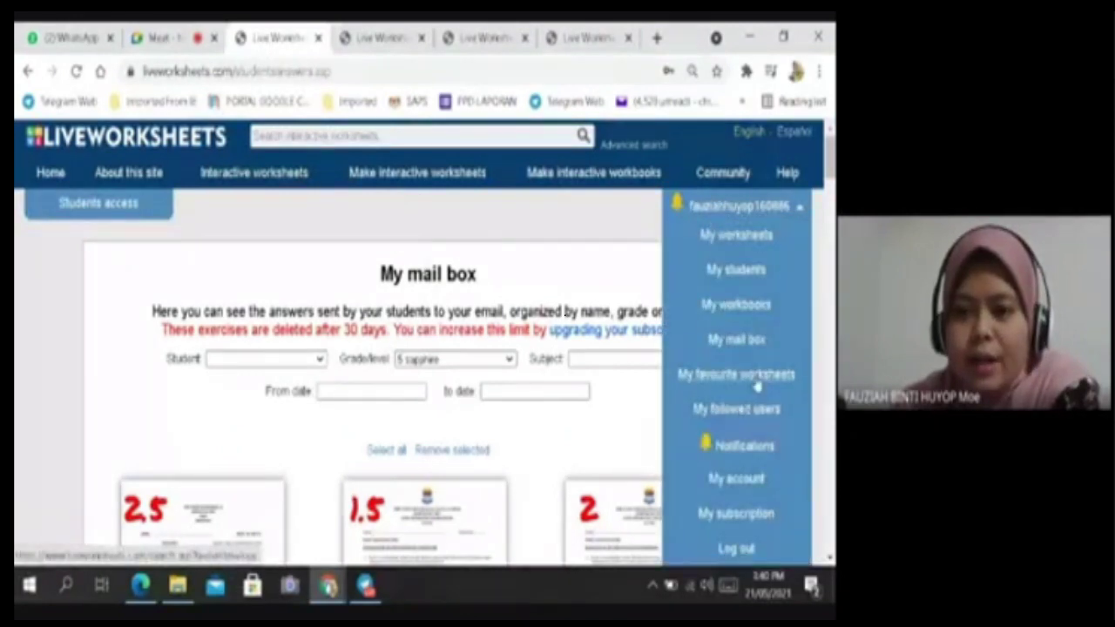
click(605, 266)
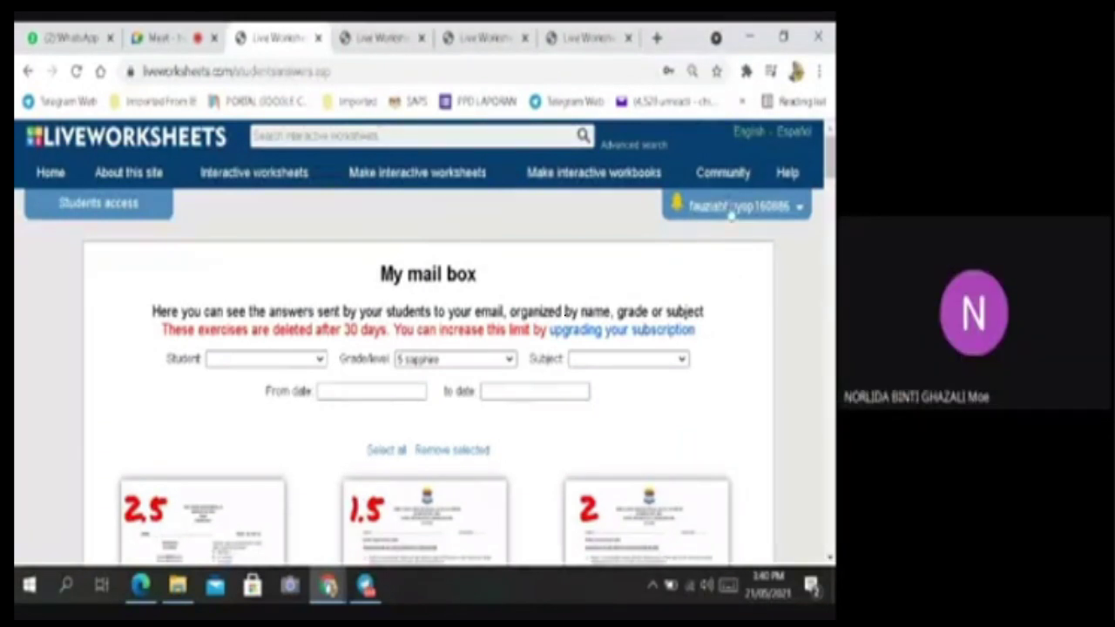
click(728, 205)
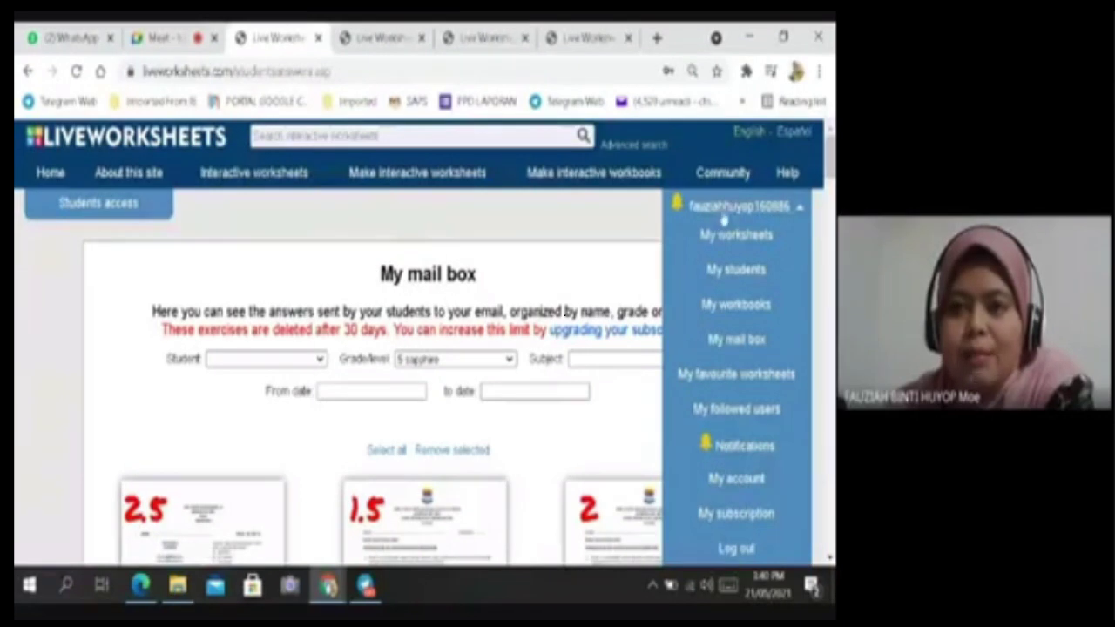
click(731, 242)
scroll(166, 409, down, 3)
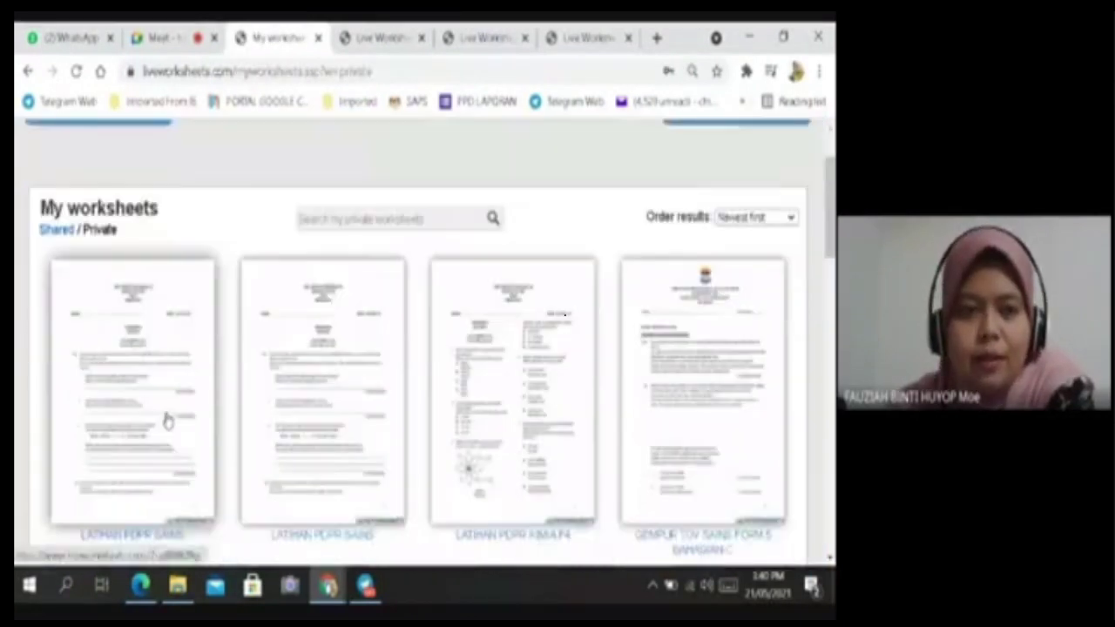
click(133, 264)
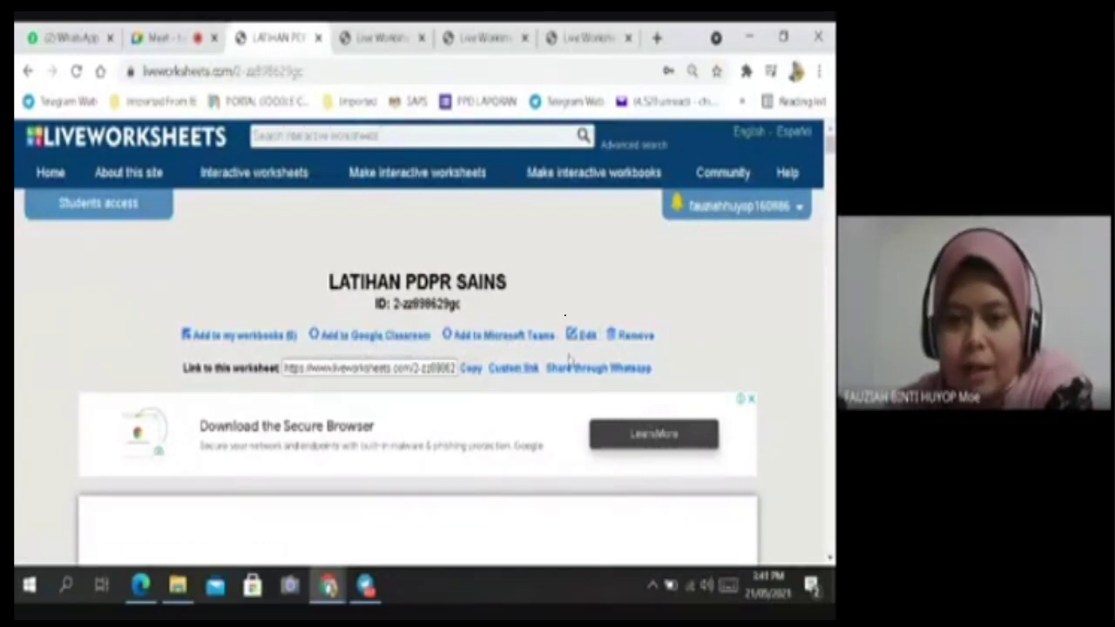
scroll(514, 396, down, 5)
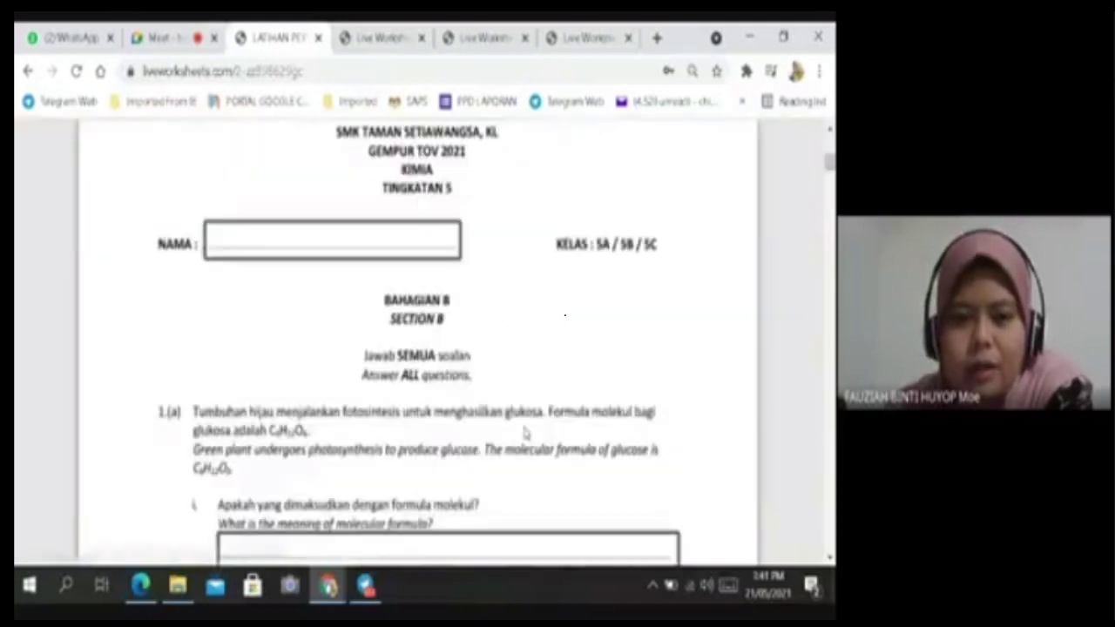
scroll(503, 388, up, 3)
click(507, 180)
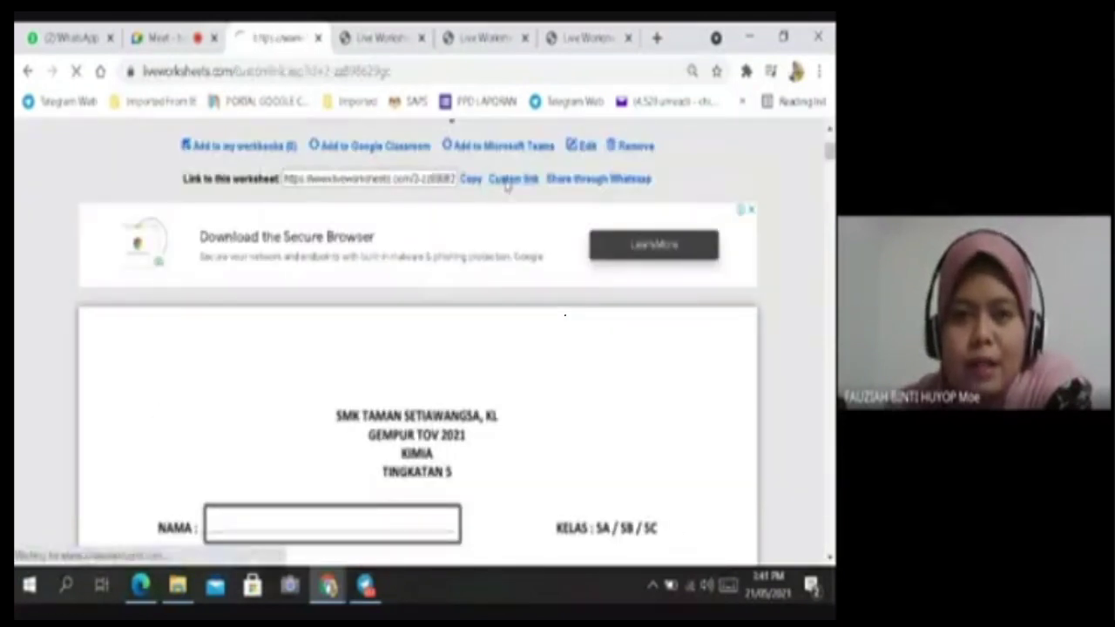
scroll(564, 364, down, 3)
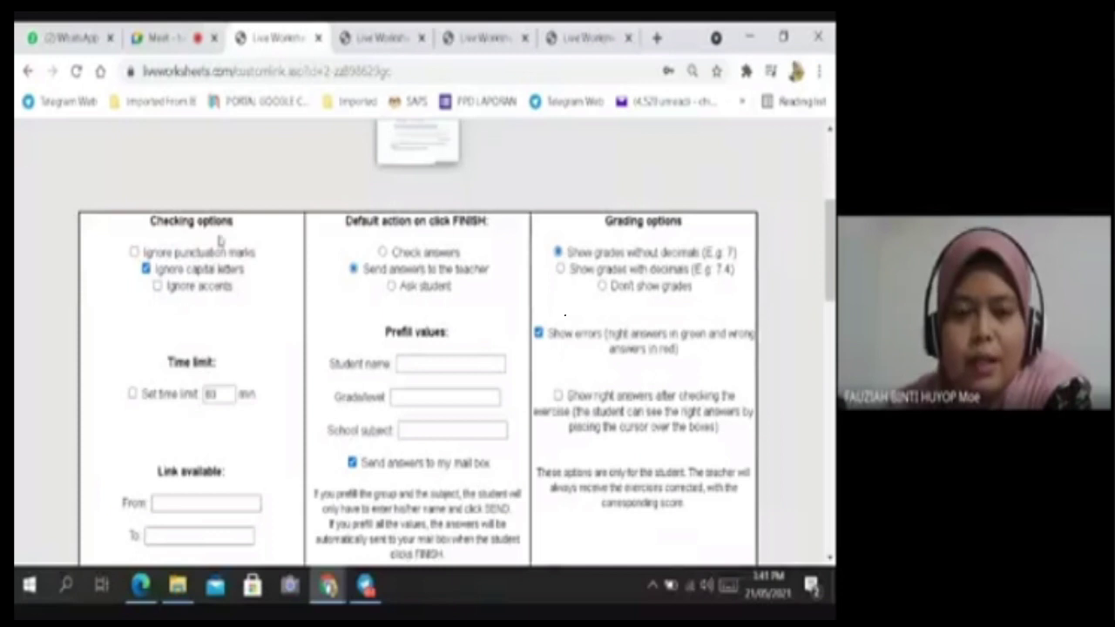
scroll(278, 233, up, 3)
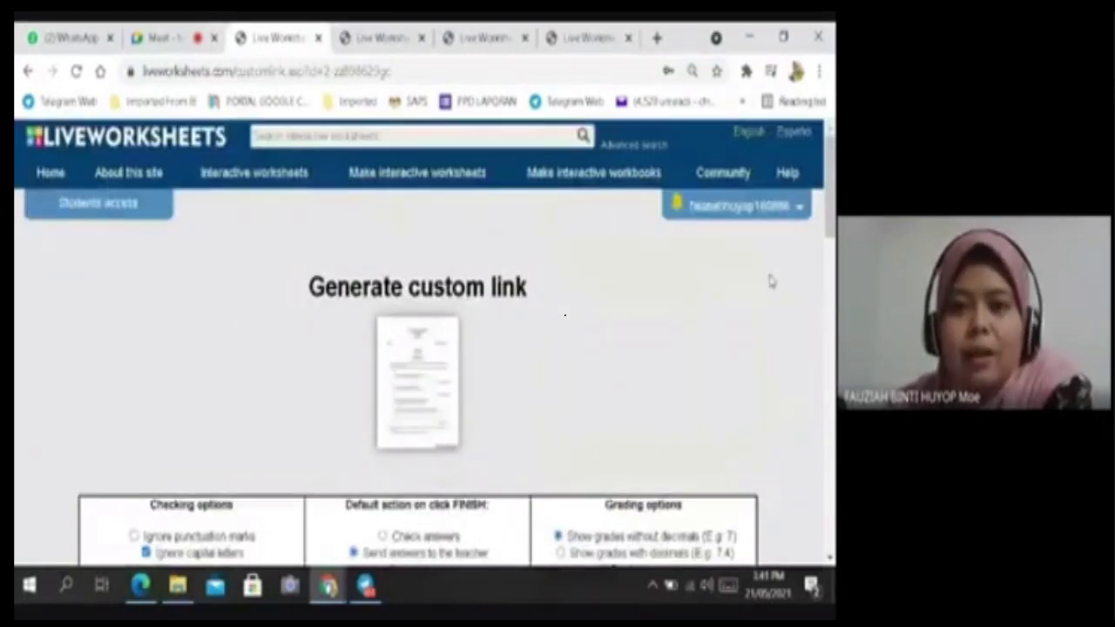
click(747, 209)
click(721, 243)
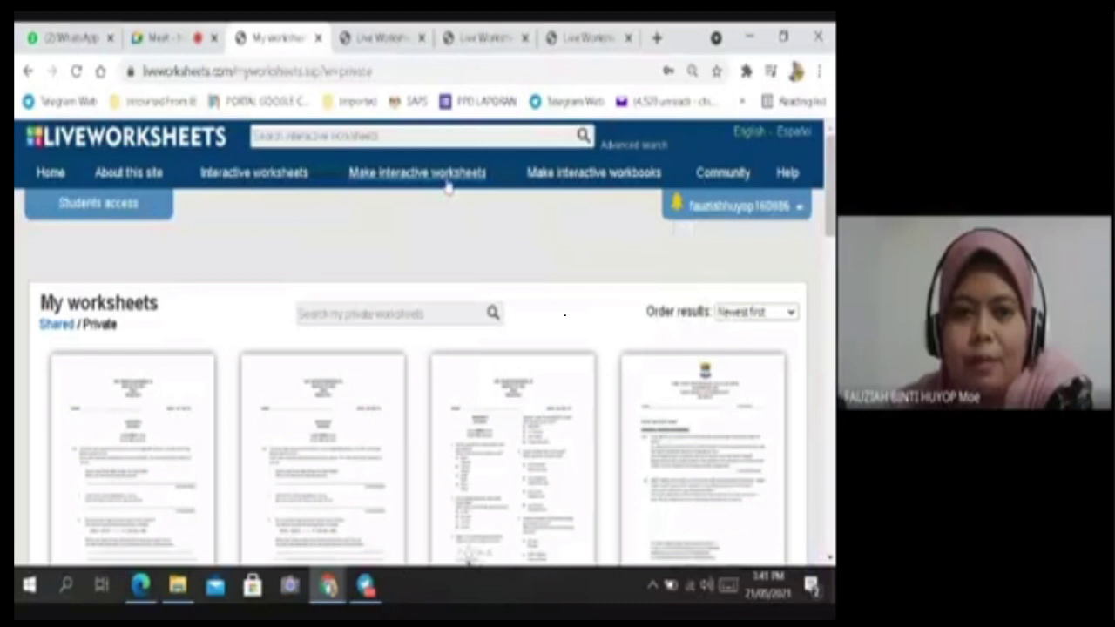
Upload the MRSM_2019_Paper2_Q PDF as a new interactive worksheet.
mouse_move(446, 182)
click(420, 274)
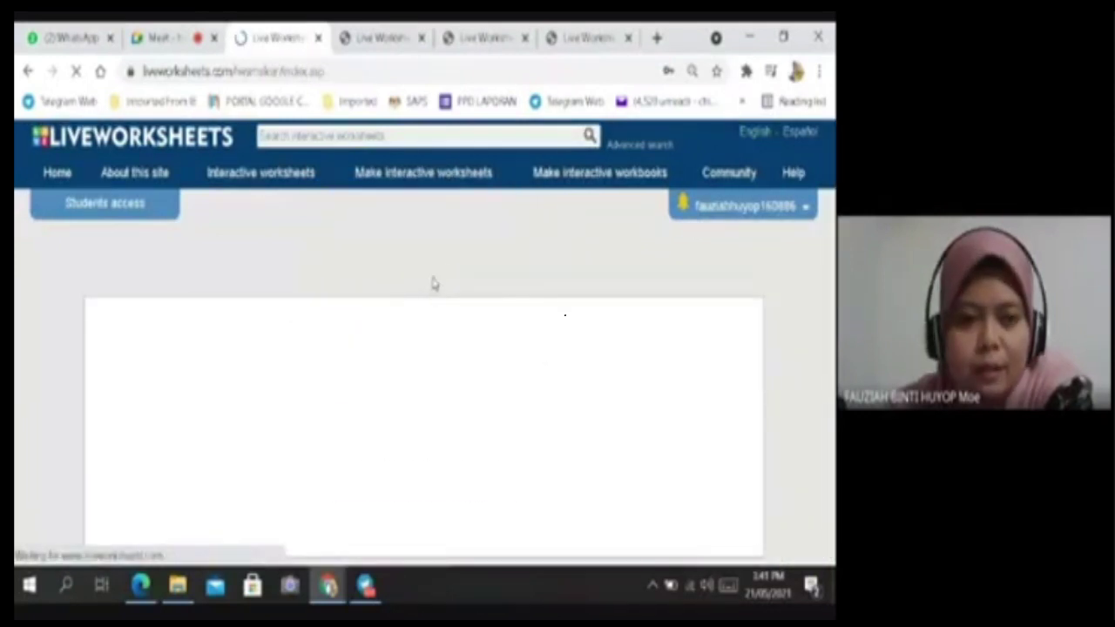
click(356, 418)
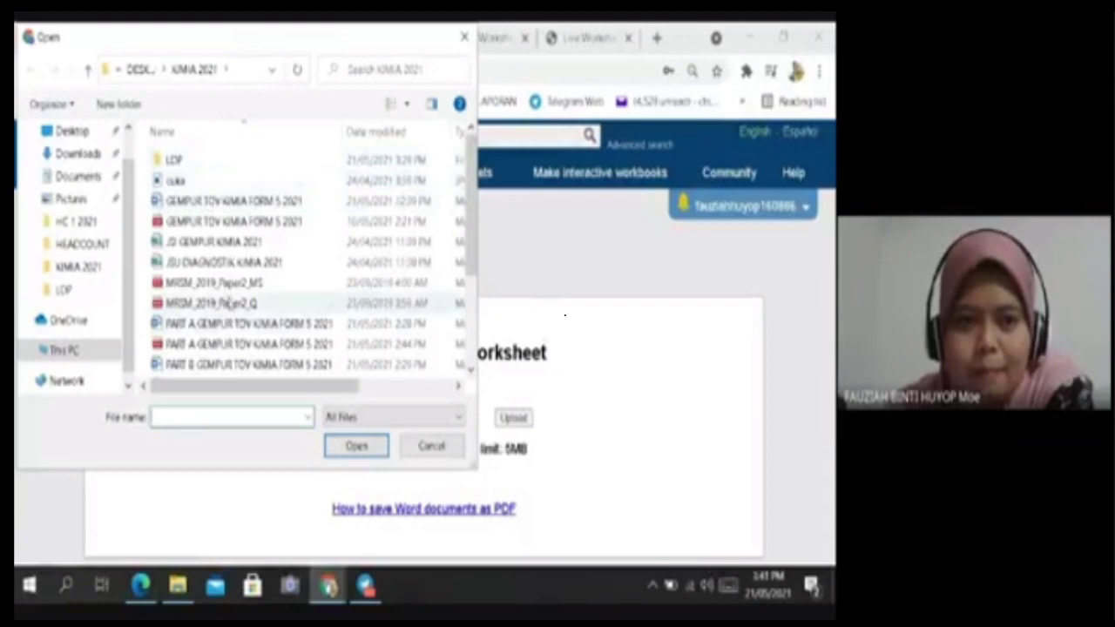
click(226, 285)
click(272, 302)
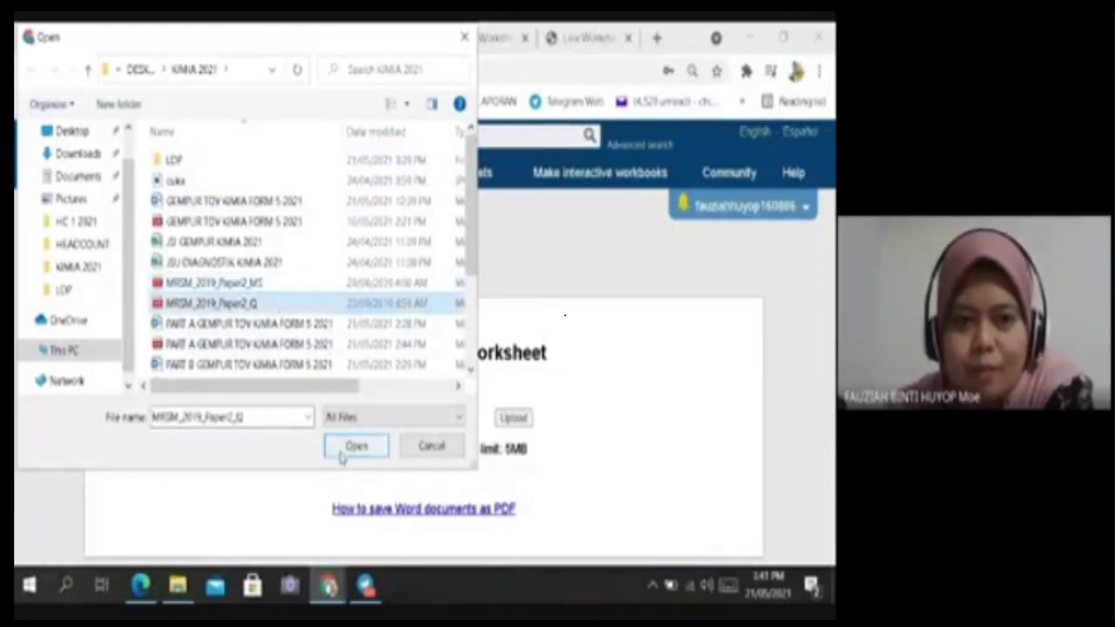
click(344, 449)
click(513, 418)
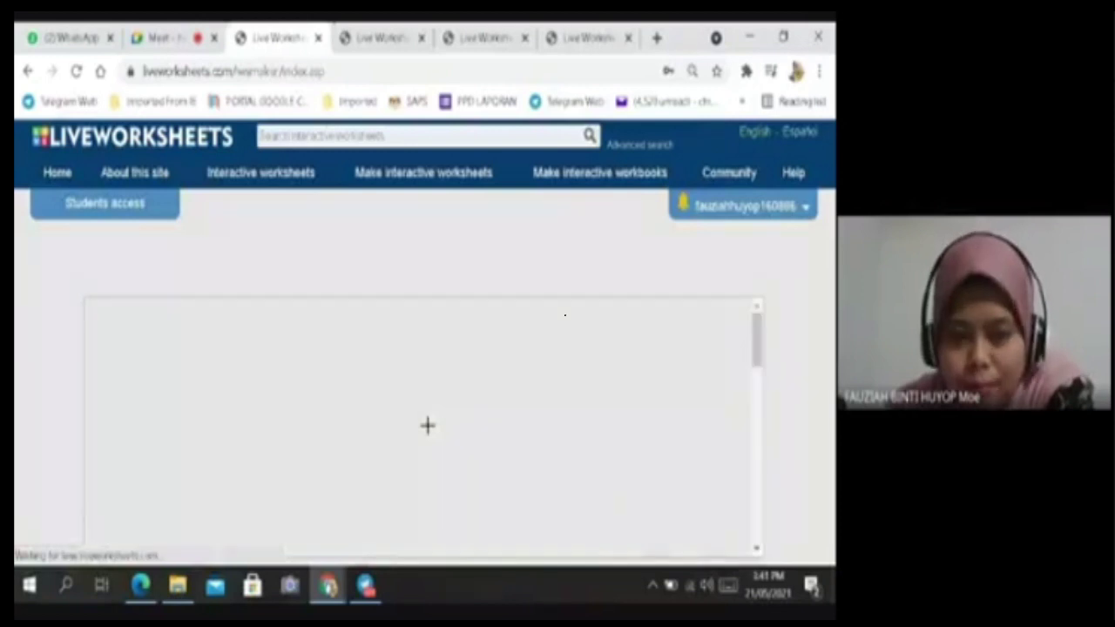
Add an answer box with 'liquid' over question (ii)'s line and save the worksheet.
scroll(430, 420, down, 4)
scroll(431, 421, up, 3)
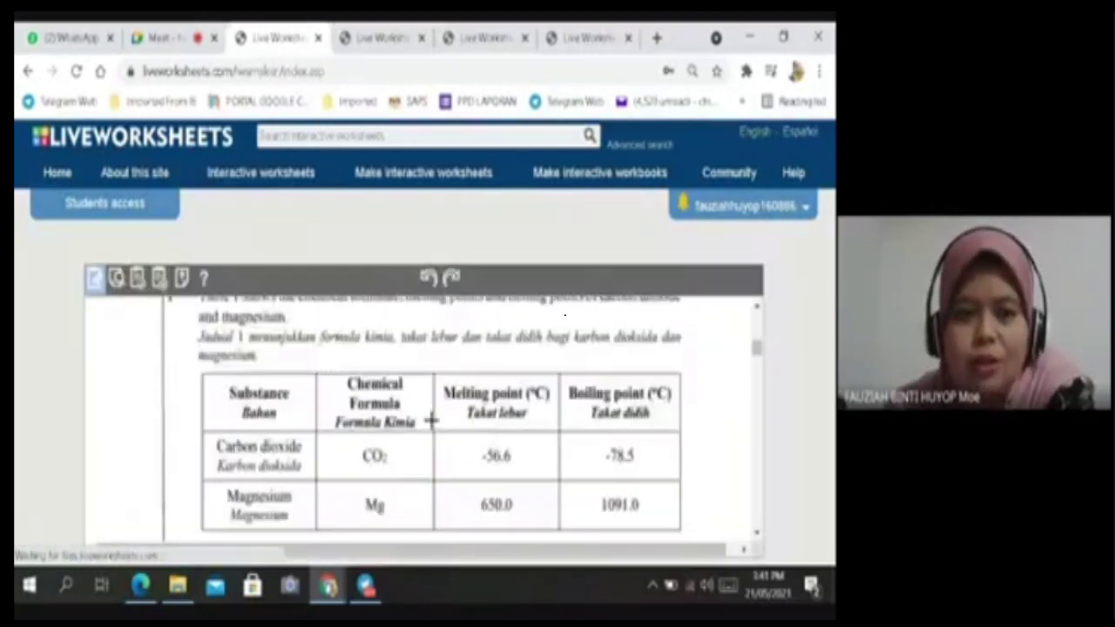
scroll(431, 420, down, 10)
scroll(413, 418, up, 3)
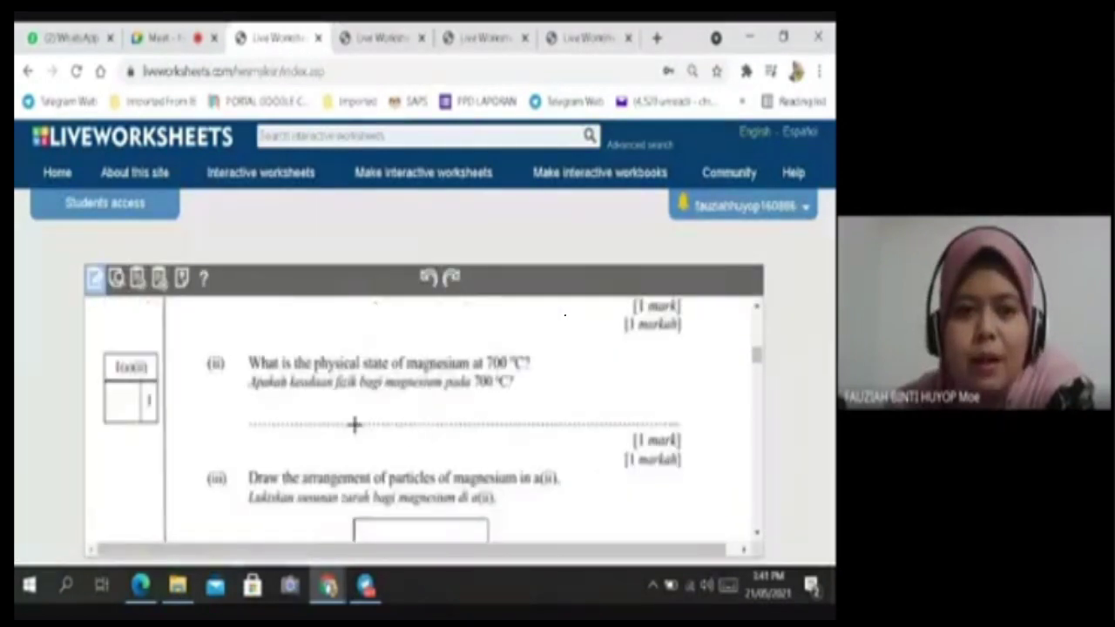
drag(271, 424, 680, 430)
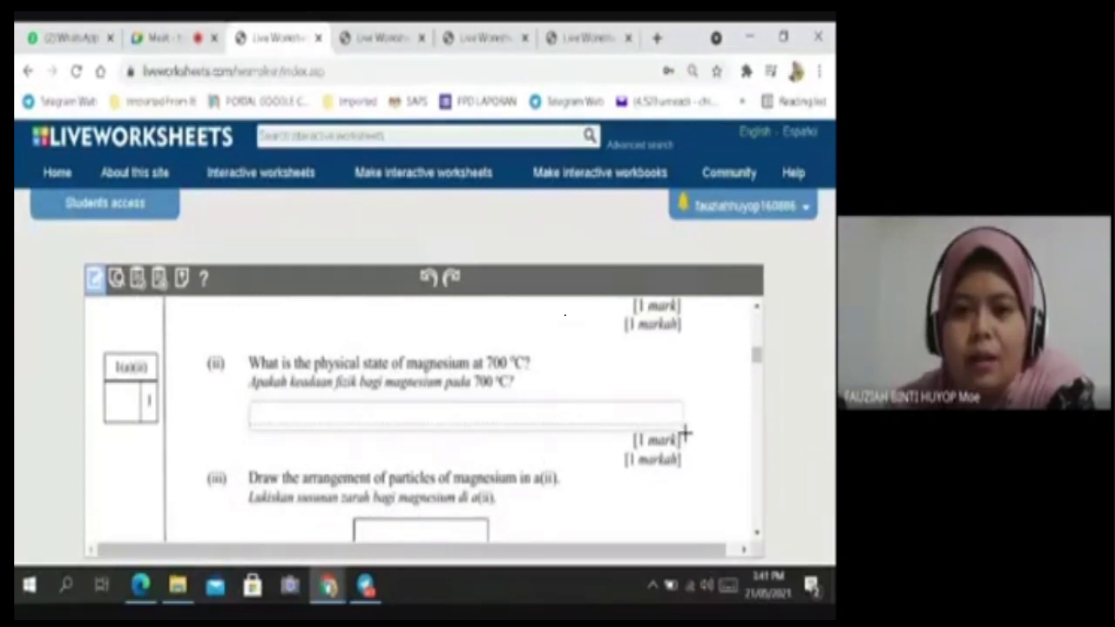
text(liquid)
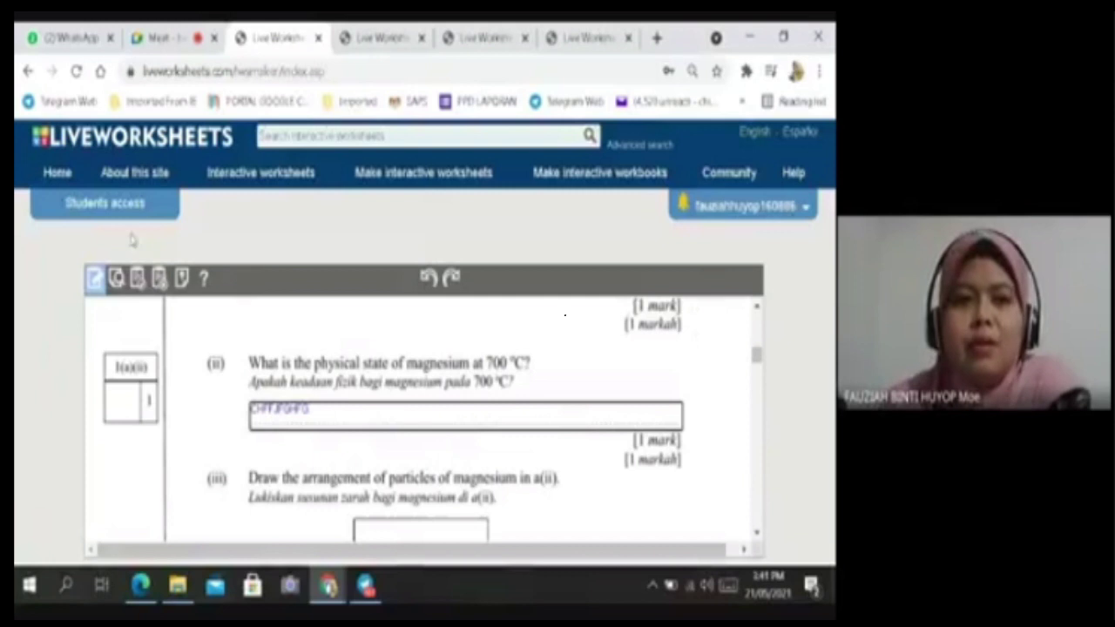
click(138, 278)
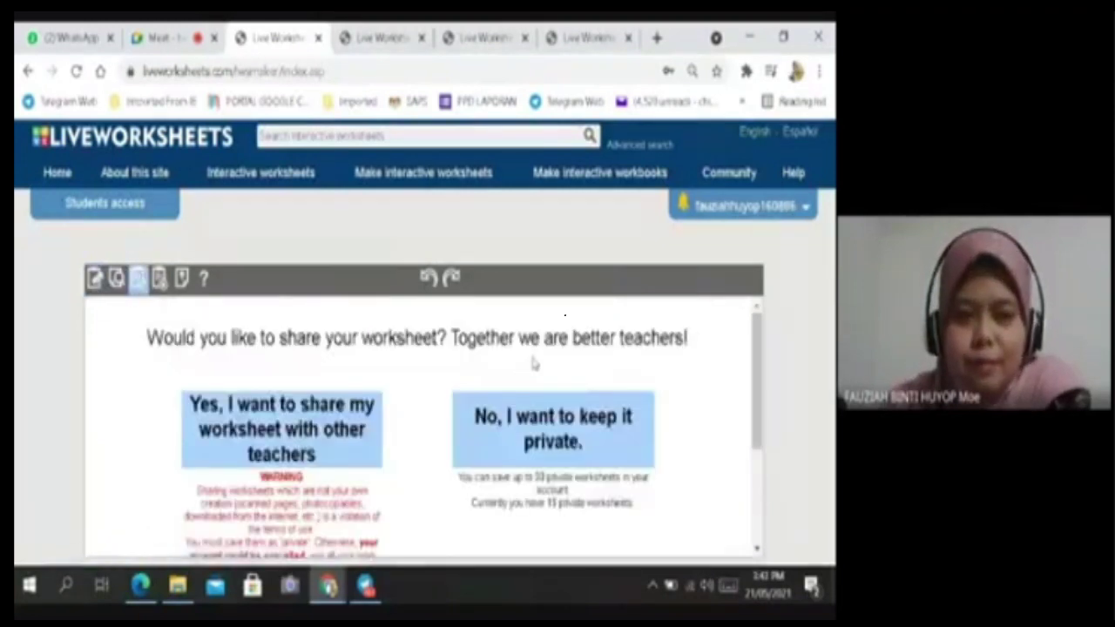
Choose 'Yes, I want to share' and look over the worksheet info form.
scroll(707, 397, down, 1)
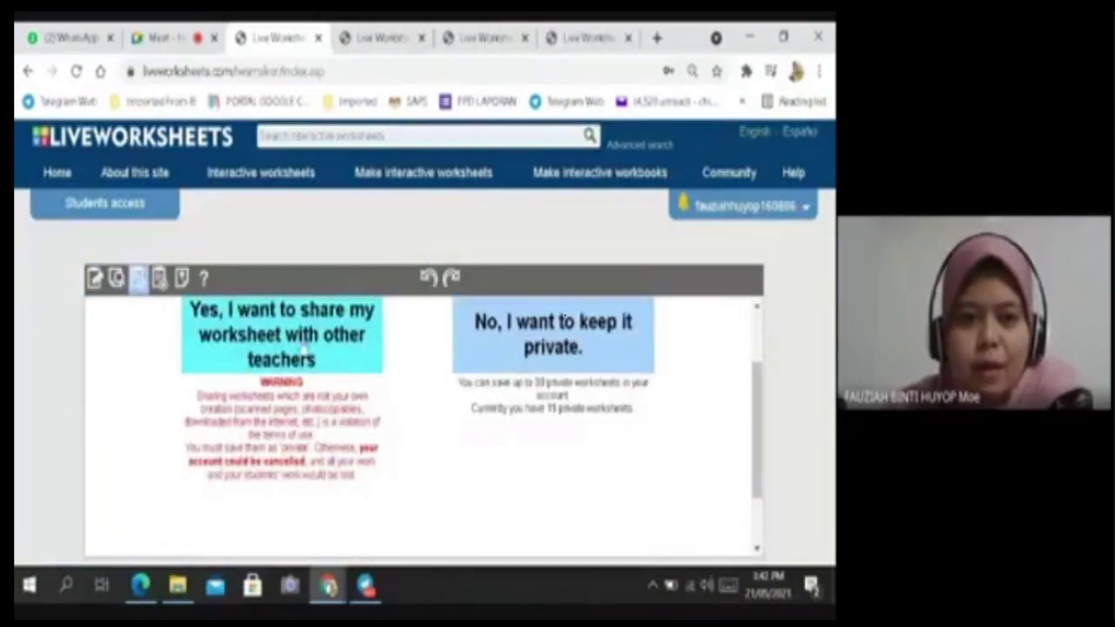
scroll(385, 380, up, 1)
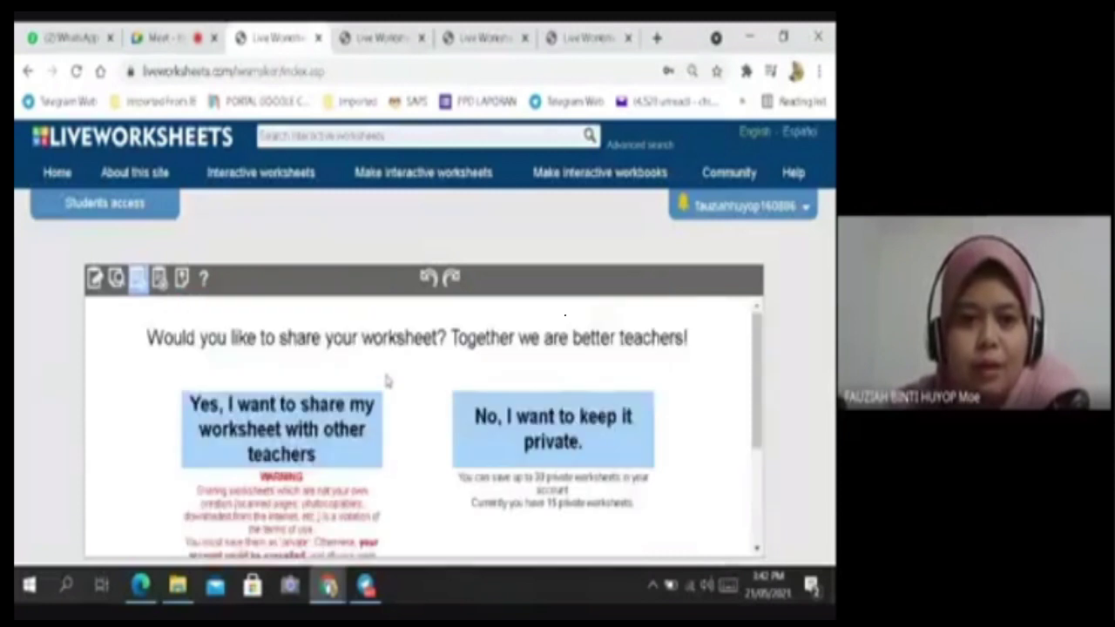
click(311, 442)
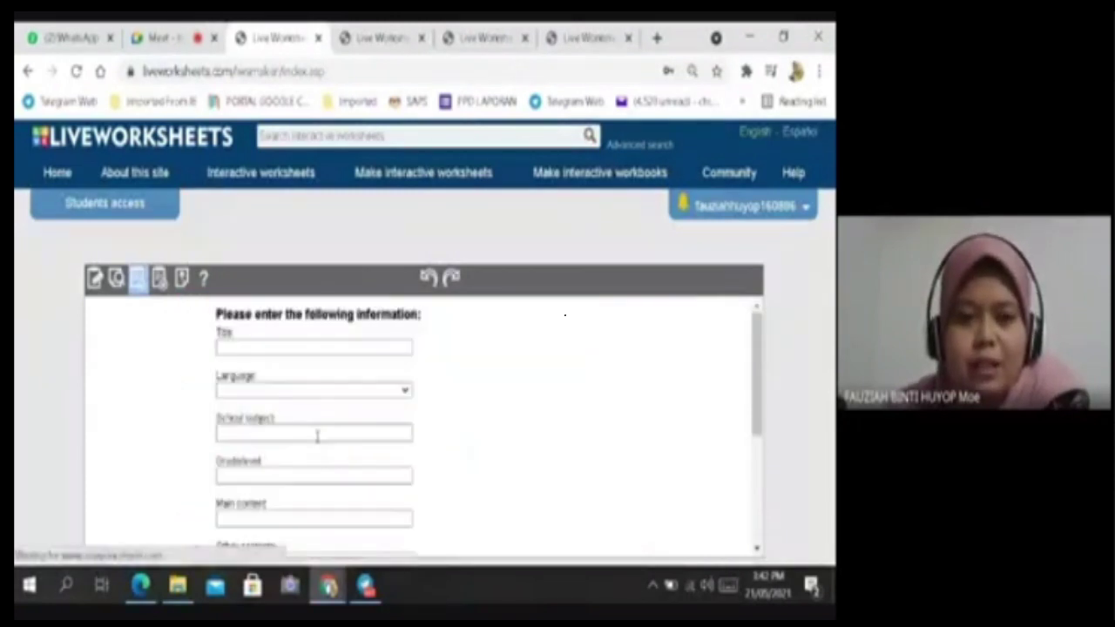
scroll(313, 402, down, 1)
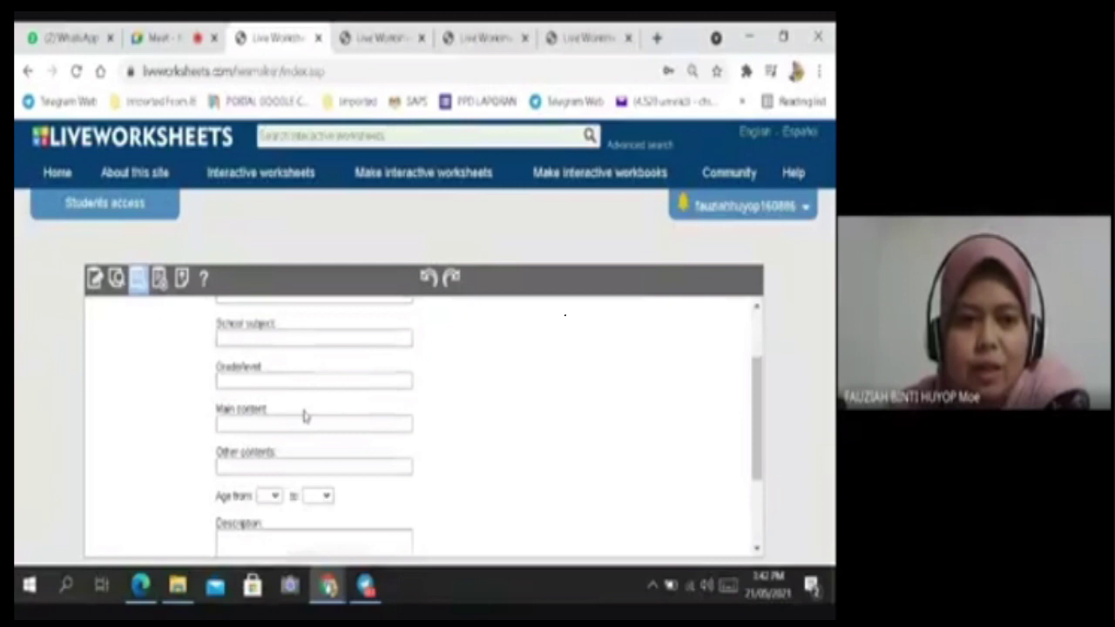
scroll(304, 417, down, 2)
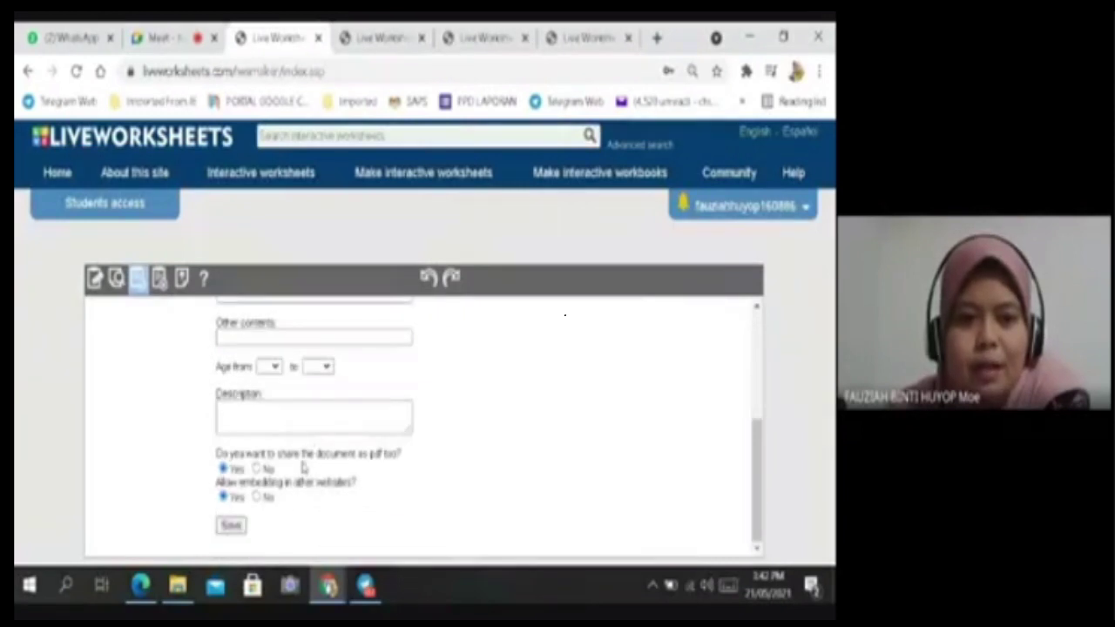
scroll(255, 409, up, 3)
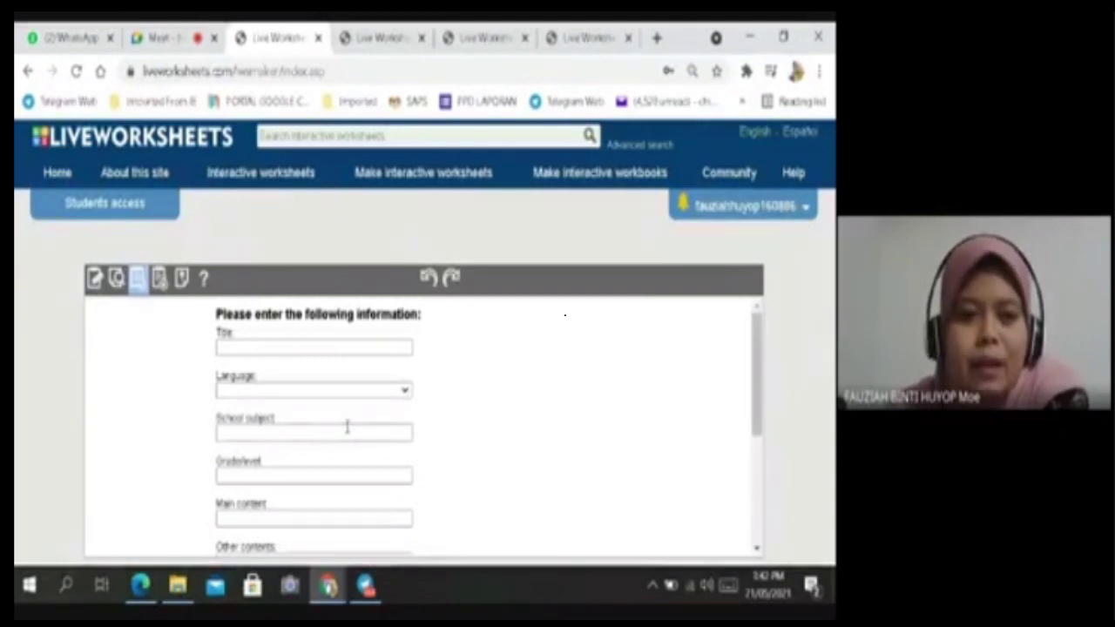
scroll(347, 427, down, 2)
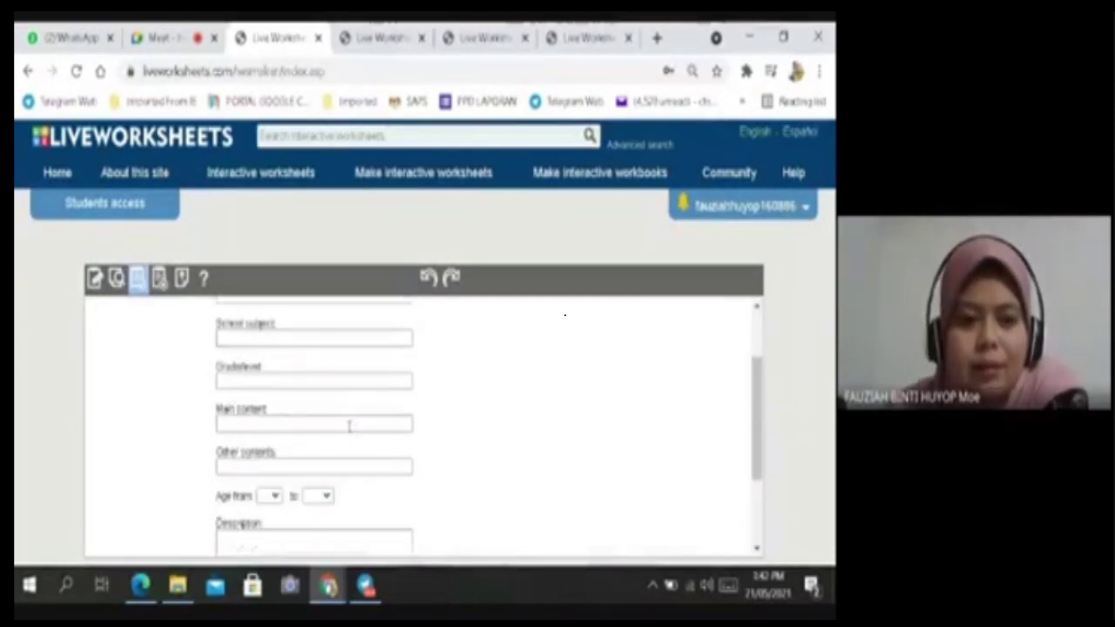
scroll(348, 423, down, 2)
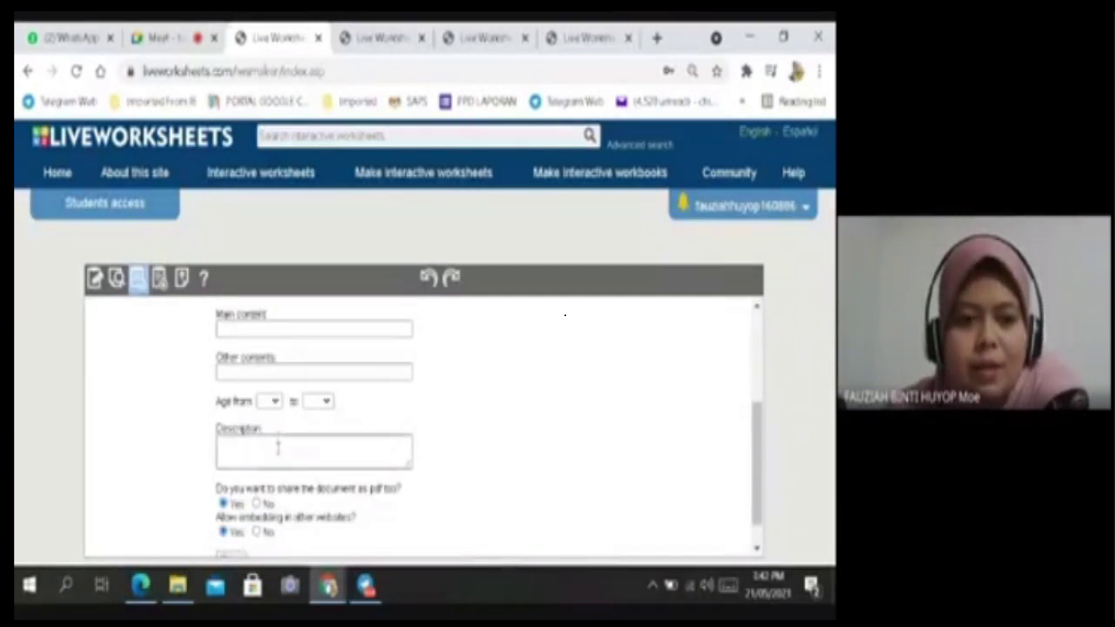
scroll(334, 455, down, 1)
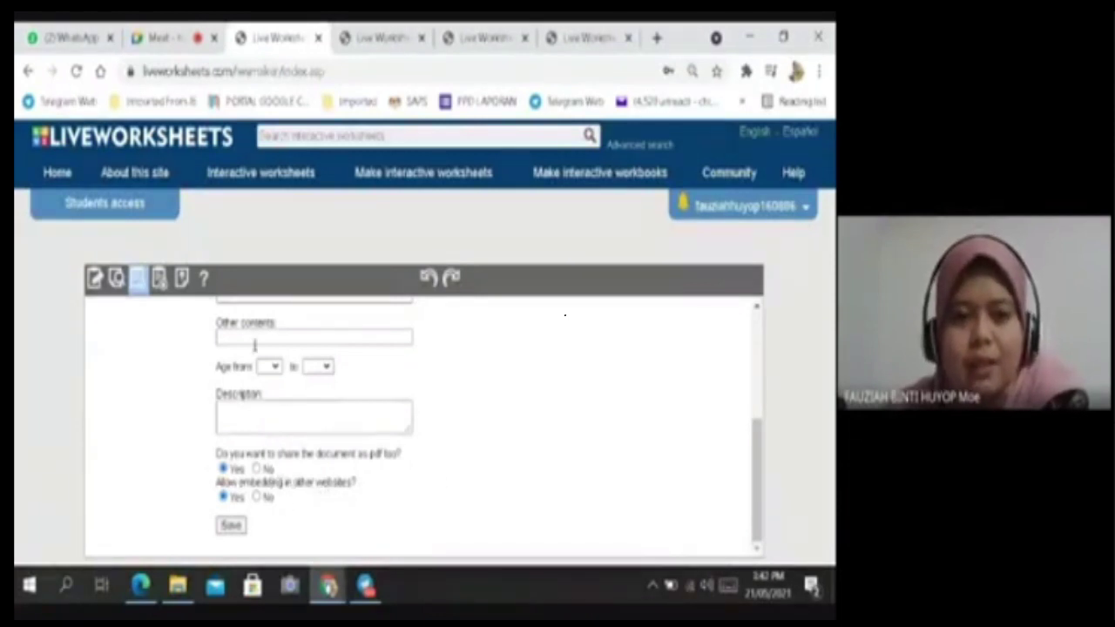
scroll(254, 346, up, 5)
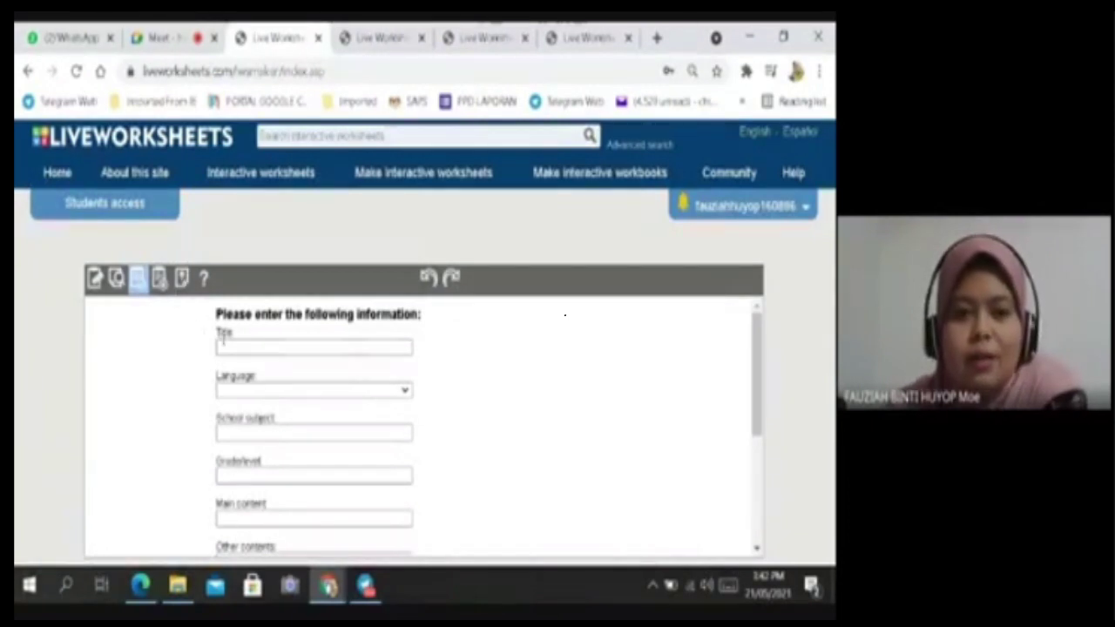
scroll(291, 452, down, 5)
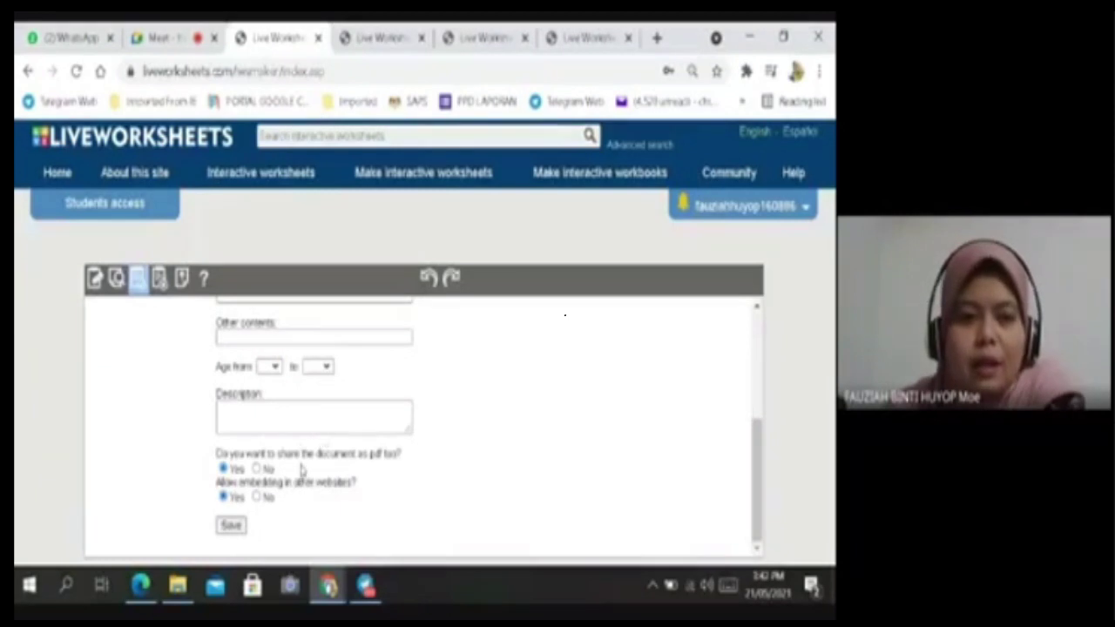
scroll(275, 418, up, 5)
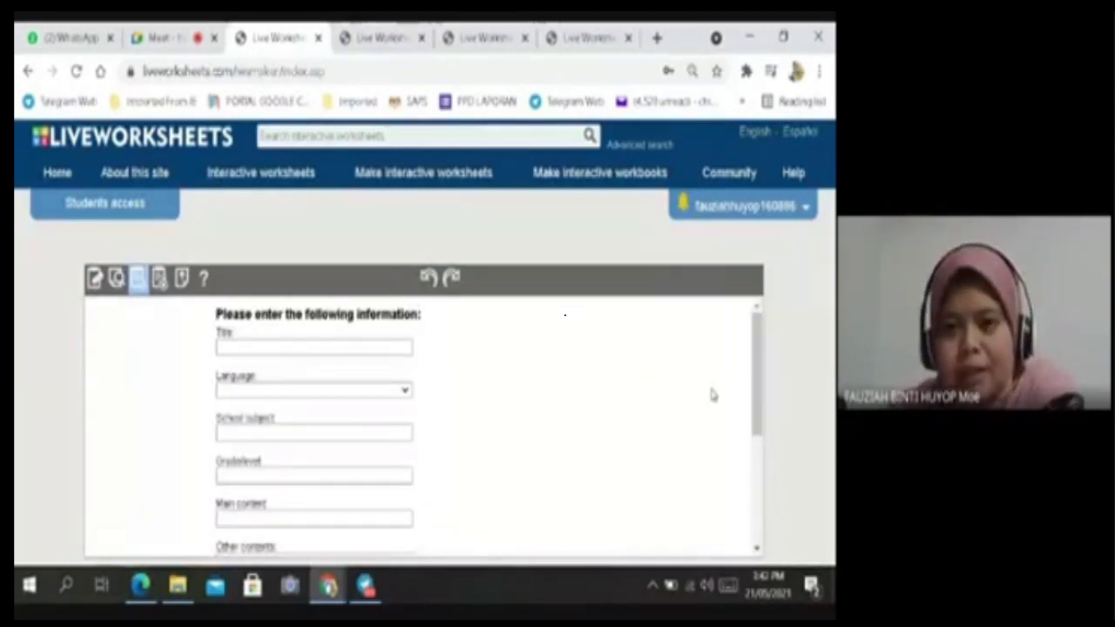
Go back to the share-or-keep-private choice, then switch to the Google Meet call.
click(29, 72)
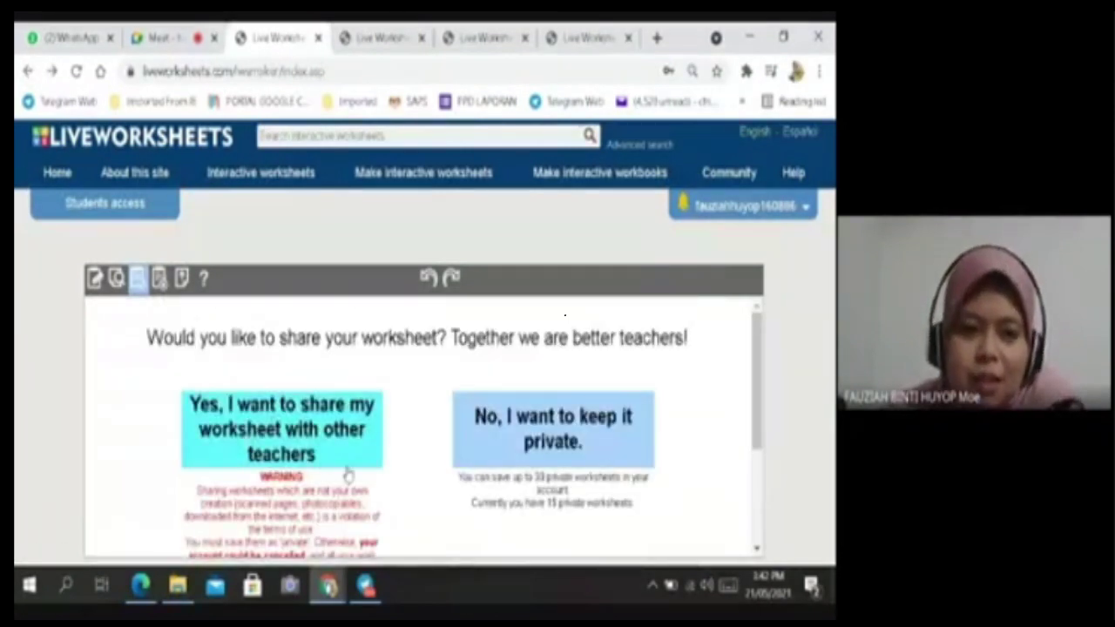
scroll(347, 474, down, 2)
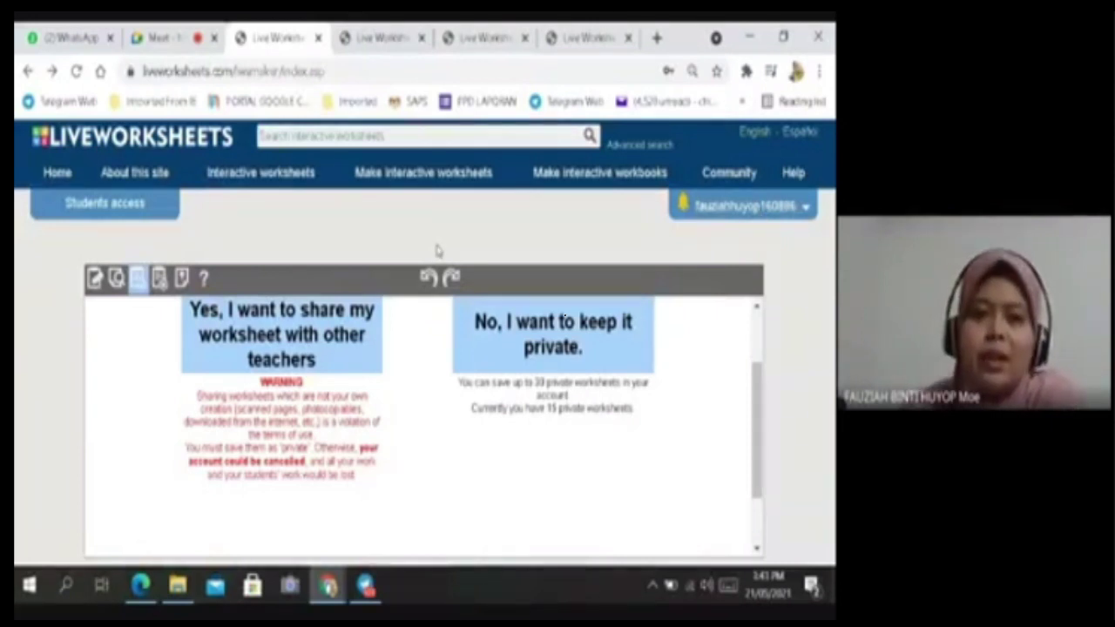
click(169, 37)
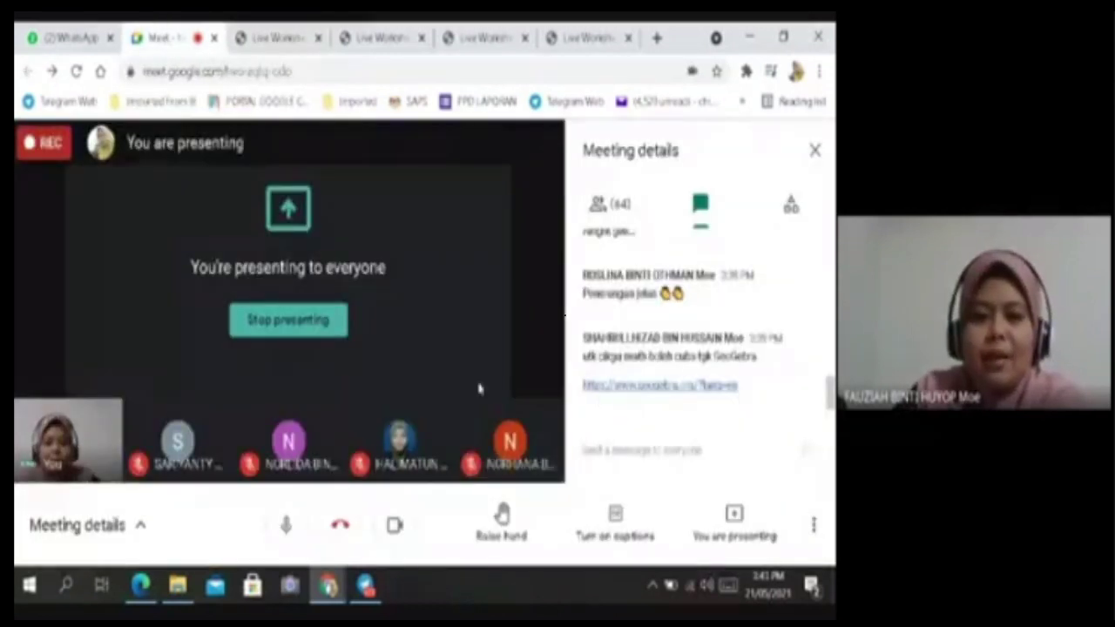